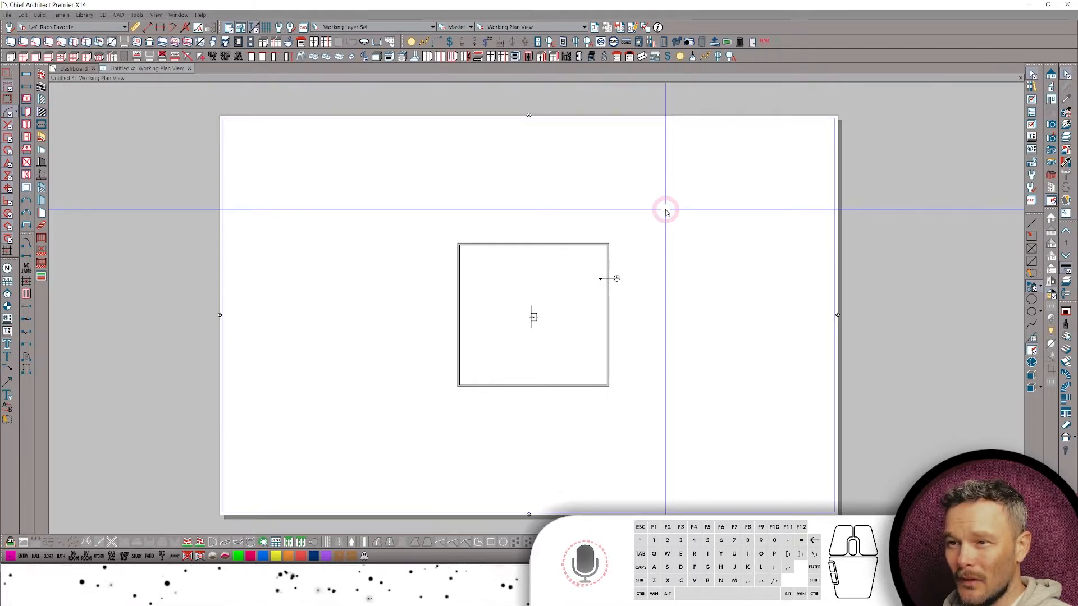
# Undock the wall toolbar and float it over the plan just above the building outline.
pyautogui.scroll(4, 765, 140)
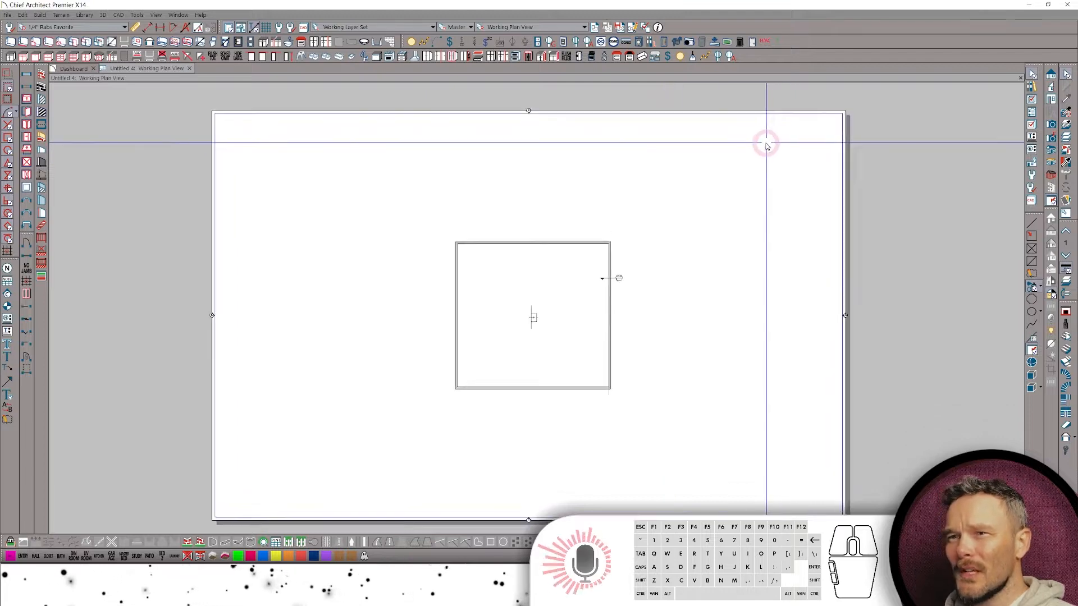
pyautogui.scroll(1, 561, 151)
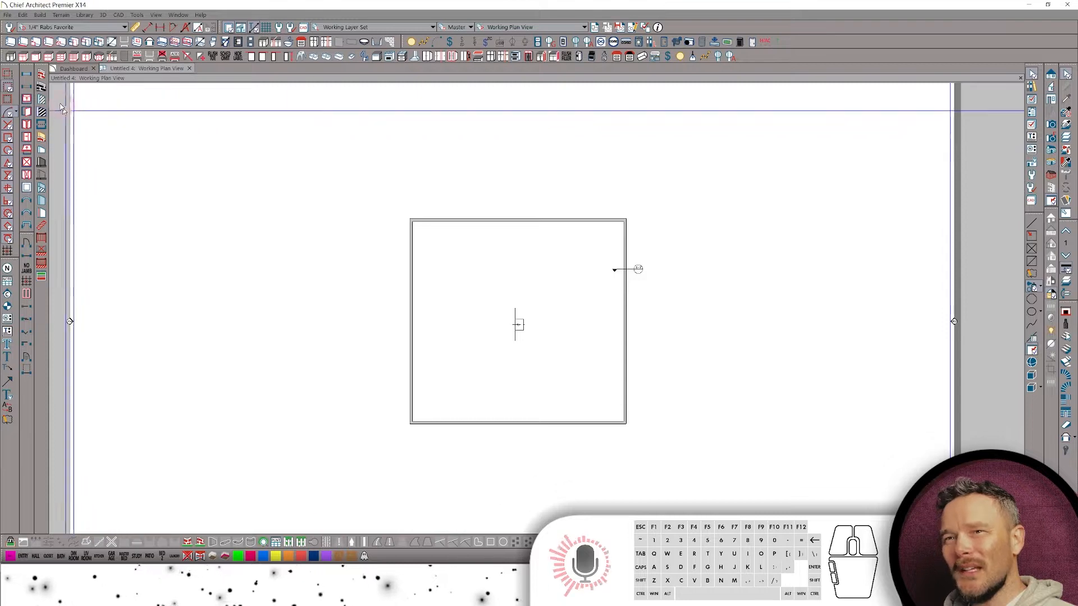
pyautogui.moveTo(43, 63); pyautogui.dragTo(399, 164)
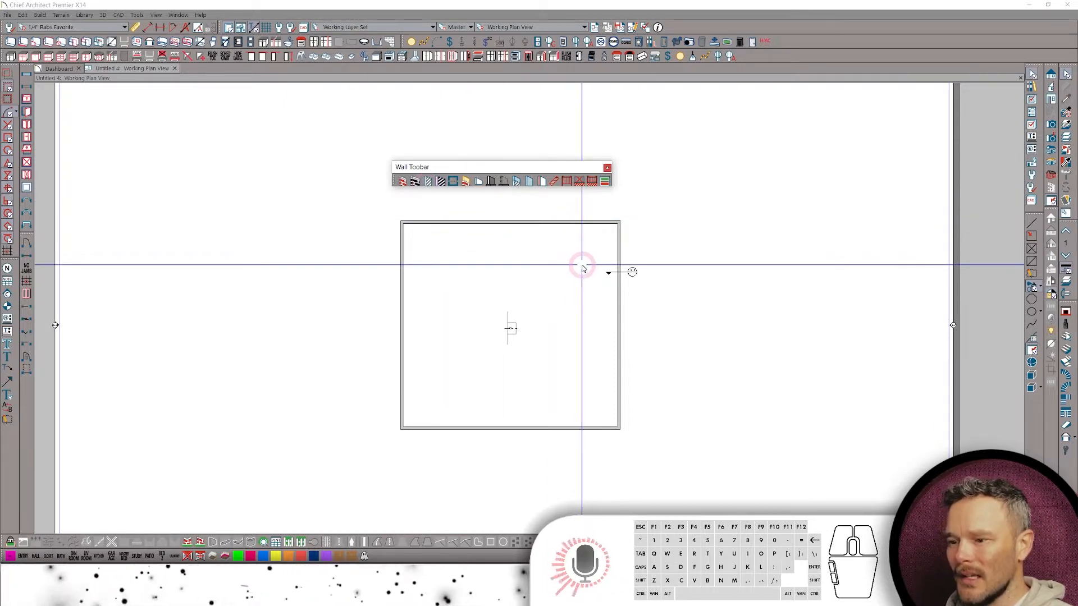
pyautogui.press('F12')
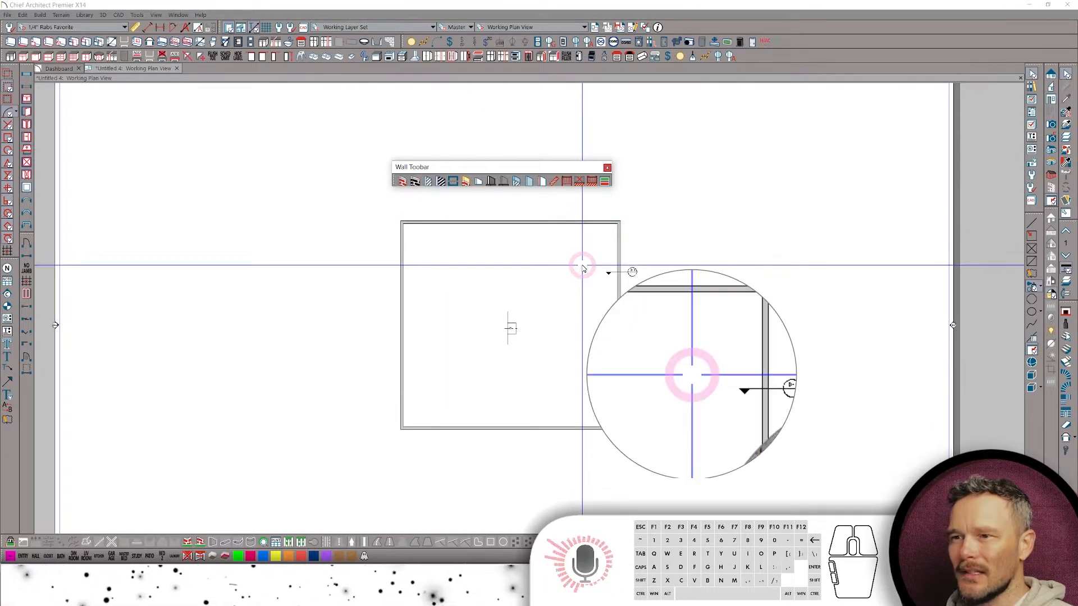
pyautogui.click(415, 183)
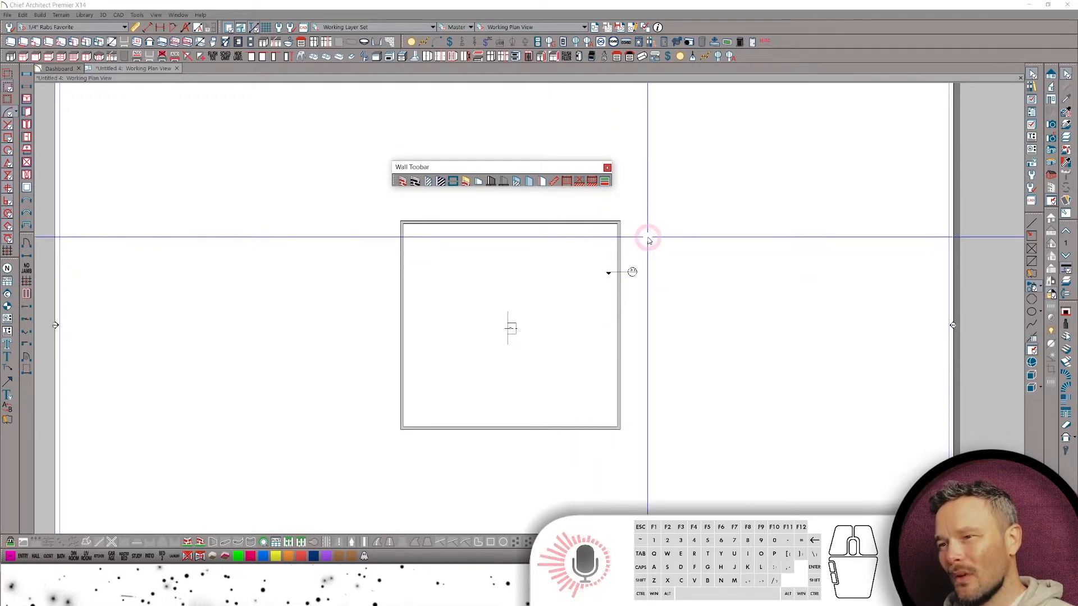
# Draw two vertical CAD lines at the upper wall near its right corner, one running outward and one running inward.
pyautogui.scroll(2, 645, 241)
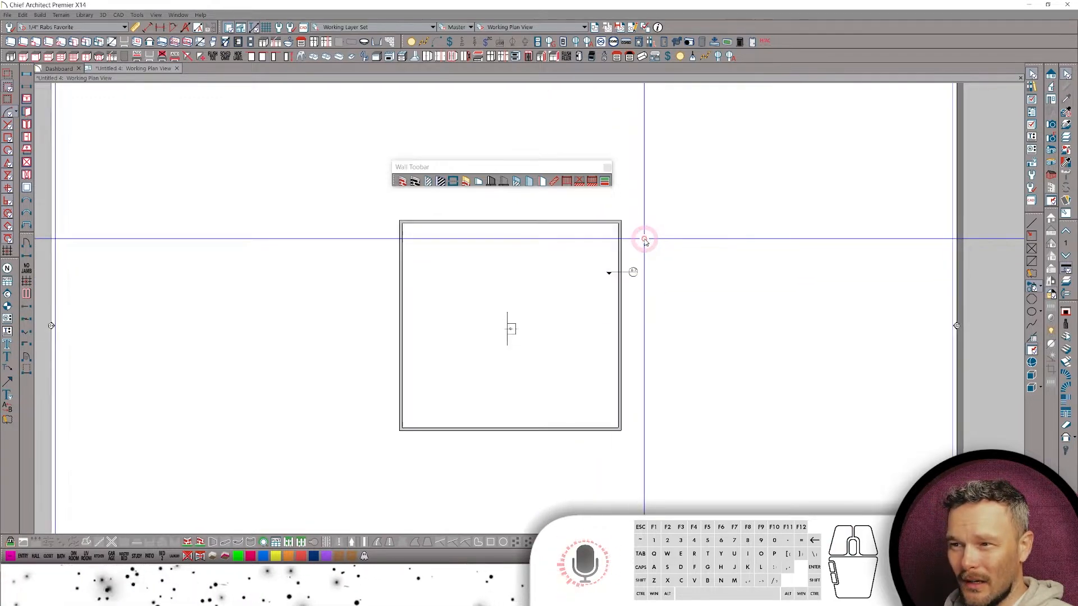
pyautogui.scroll(3, 644, 241)
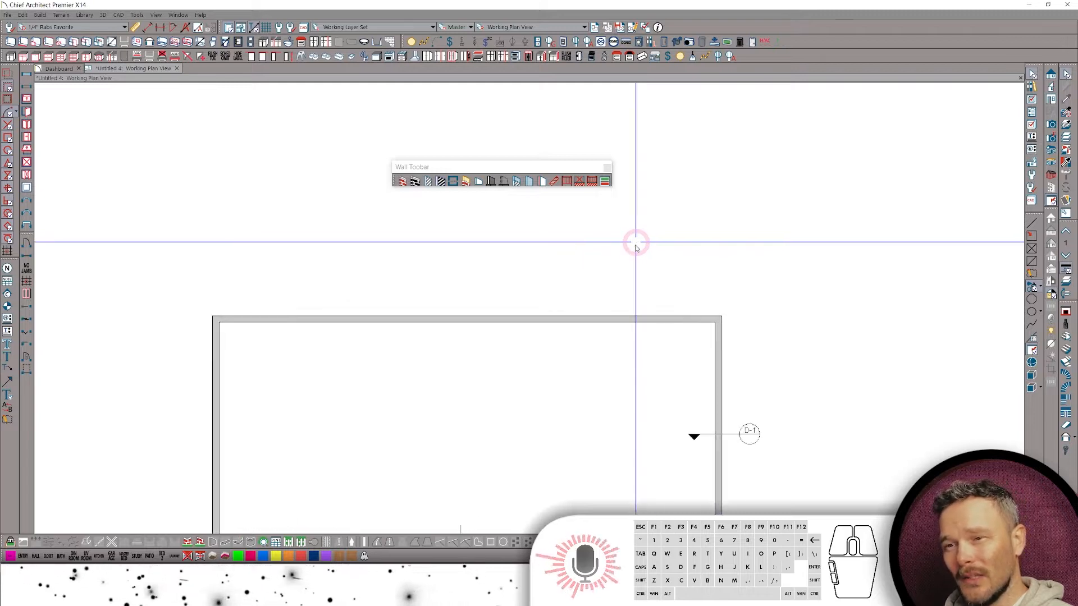
pyautogui.scroll(2, 449, 297)
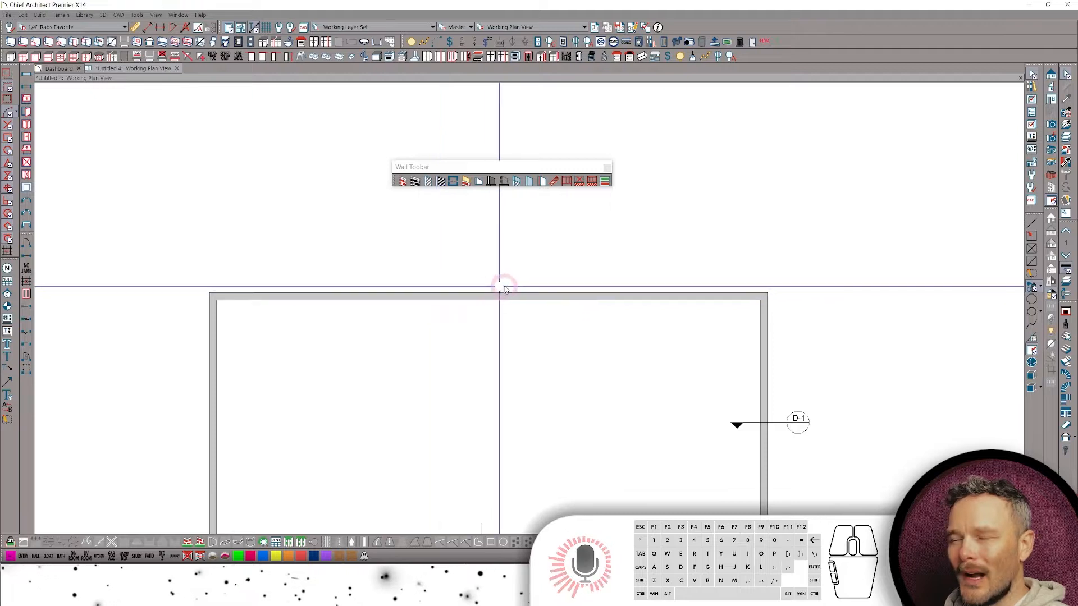
pyautogui.scroll(2, 669, 274)
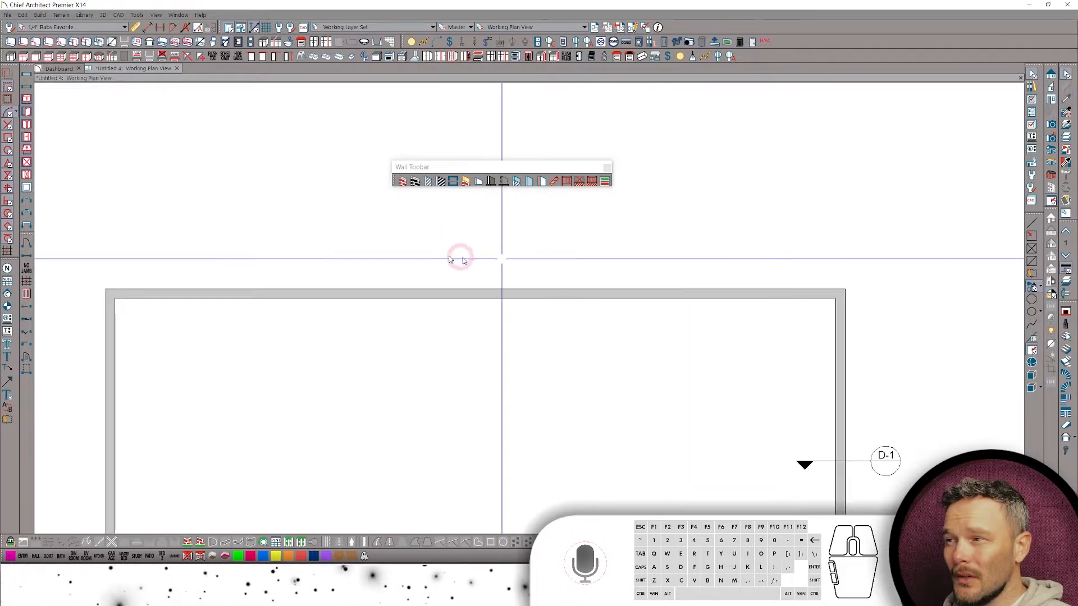
pyautogui.scroll(1, 798, 313)
pyautogui.scroll(3, 798, 313)
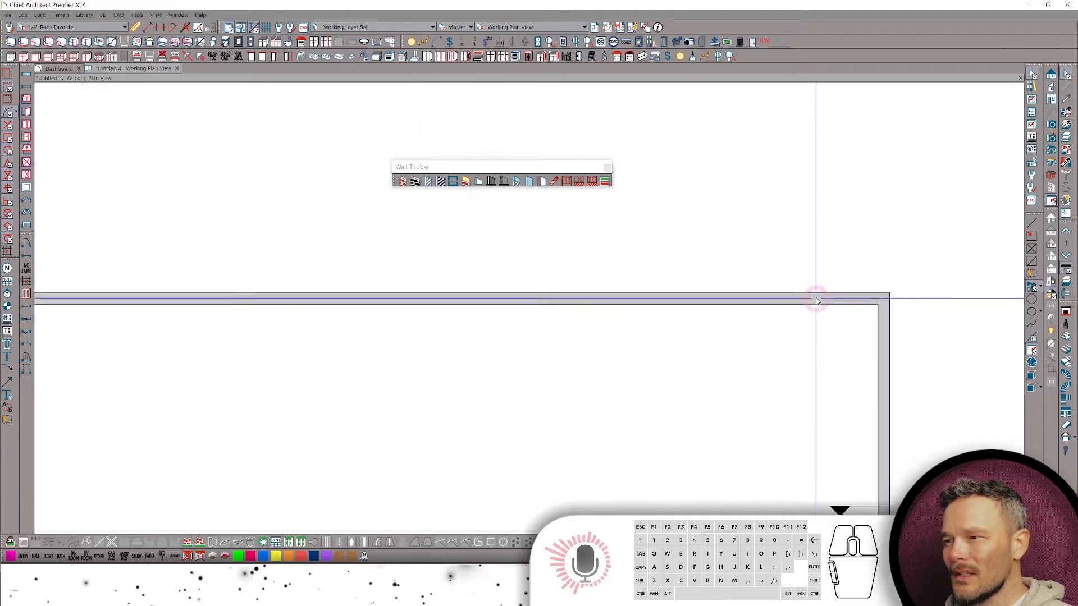
pyautogui.middleClick(765, 305)
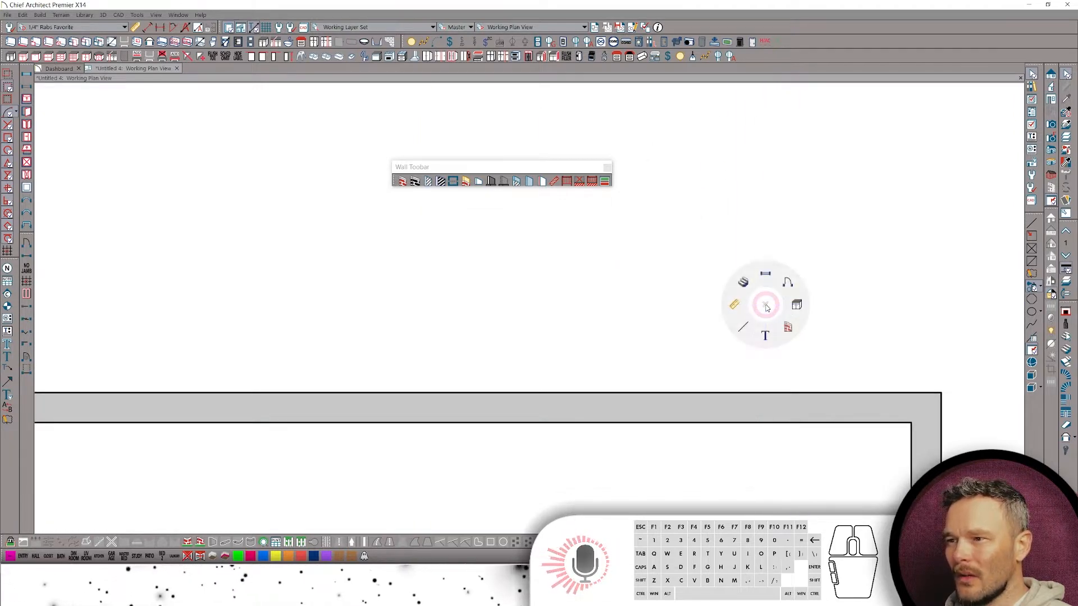
pyautogui.click(743, 327)
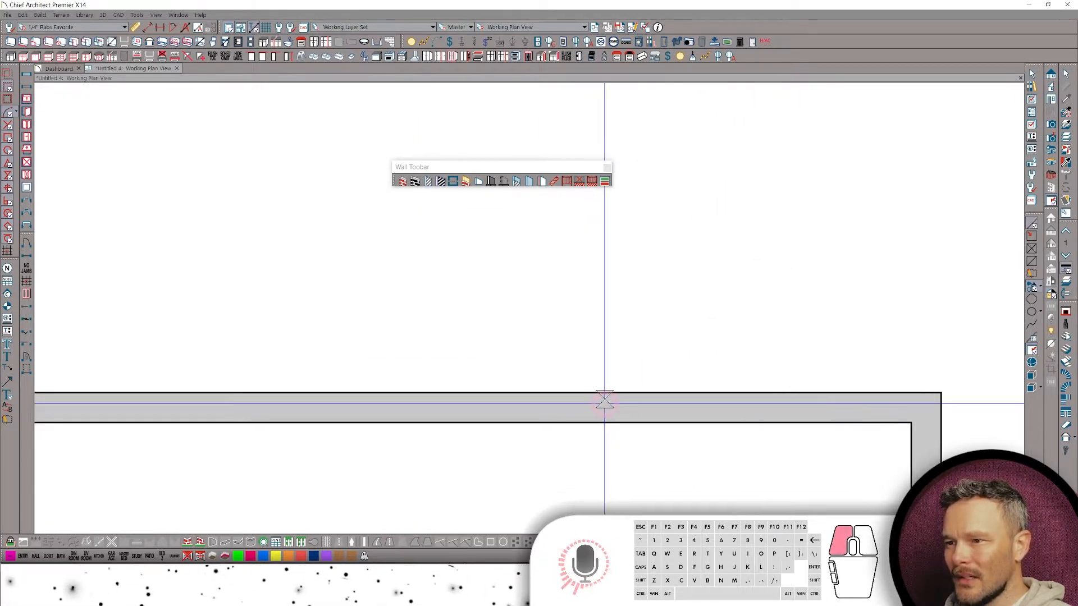
pyautogui.moveTo(605, 398)
pyautogui.mouseDown()
pyautogui.moveTo(584, 284)
pyautogui.moveTo(595, 250)
pyautogui.mouseUp()
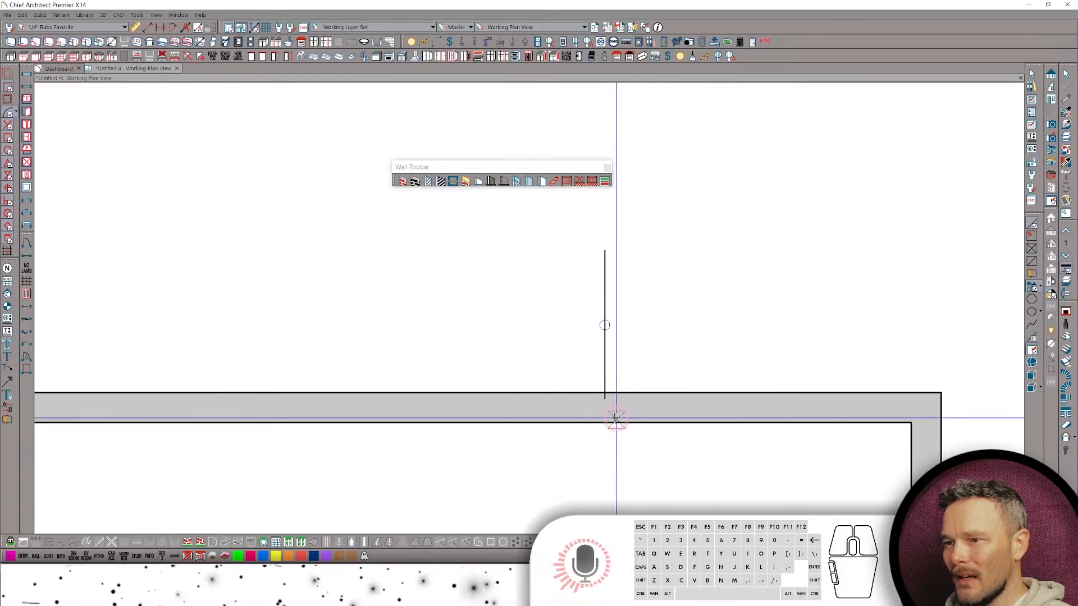
pyautogui.moveTo(604, 420); pyautogui.dragTo(604, 484)
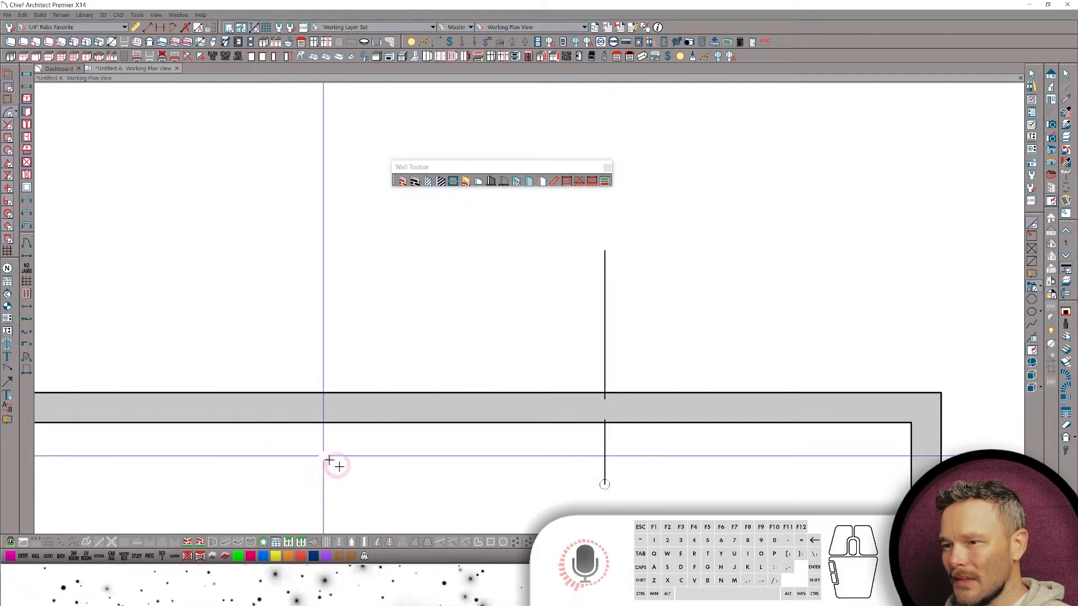
# Delete both vertical CAD lines at the upper wall.
pyautogui.scroll(5, 588, 339)
pyautogui.moveTo(624, 485); pyautogui.dragTo(602, 403, button='middle')
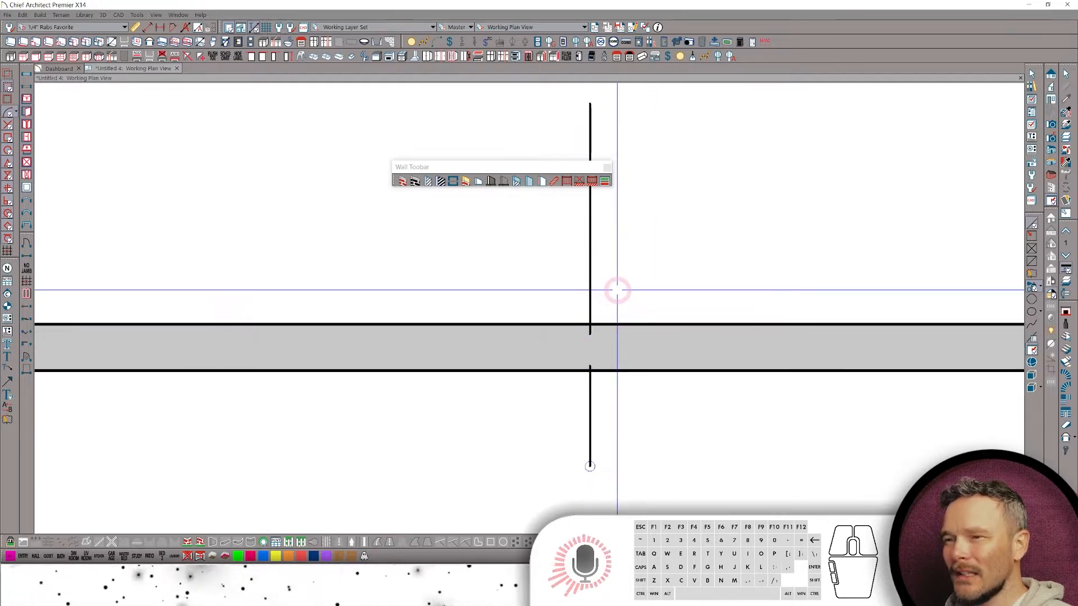
pyautogui.scroll(-8, 617, 291)
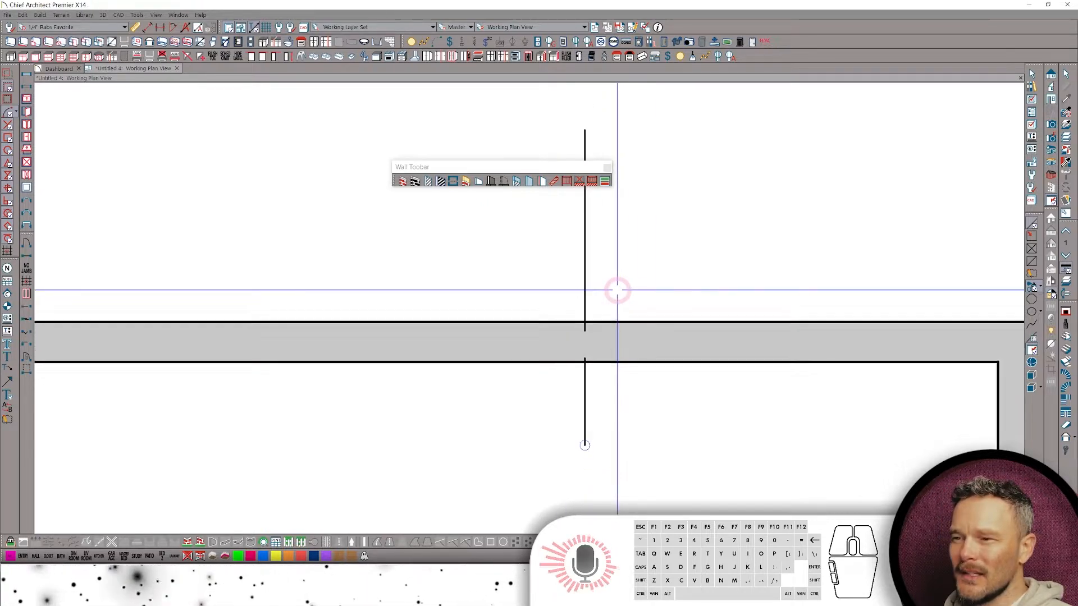
pyautogui.scroll(-1, 617, 290)
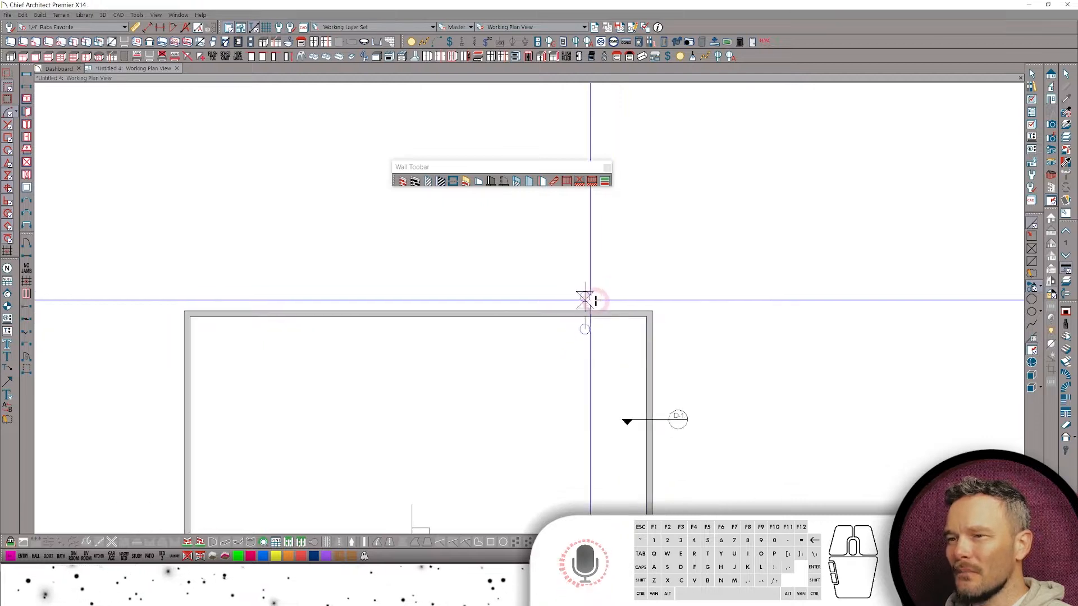
pyautogui.scroll(3, 617, 287)
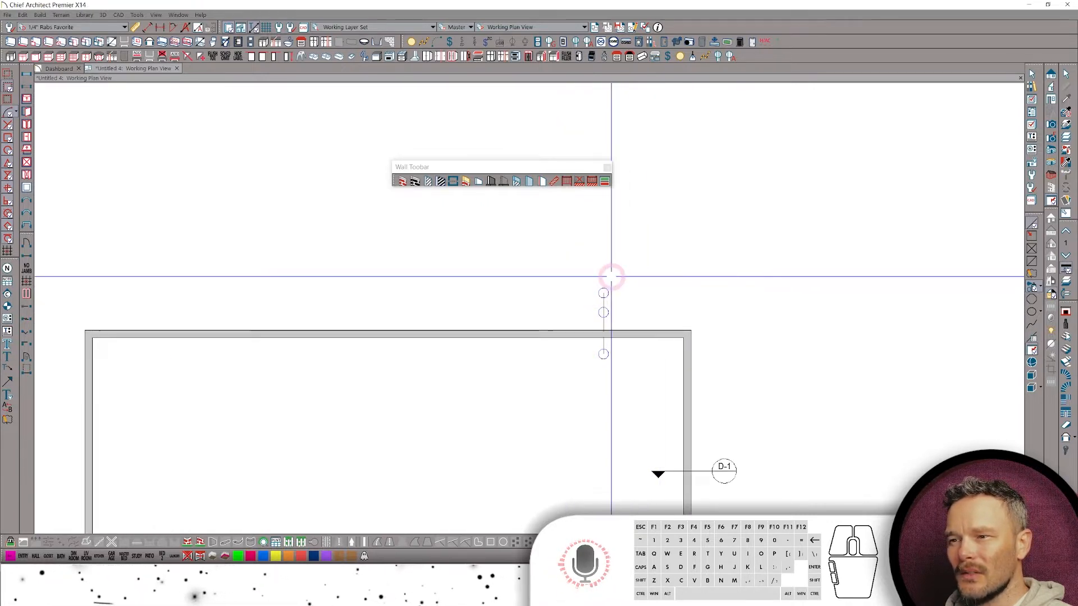
pyautogui.moveTo(624, 275); pyautogui.dragTo(618, 271, button='middle')
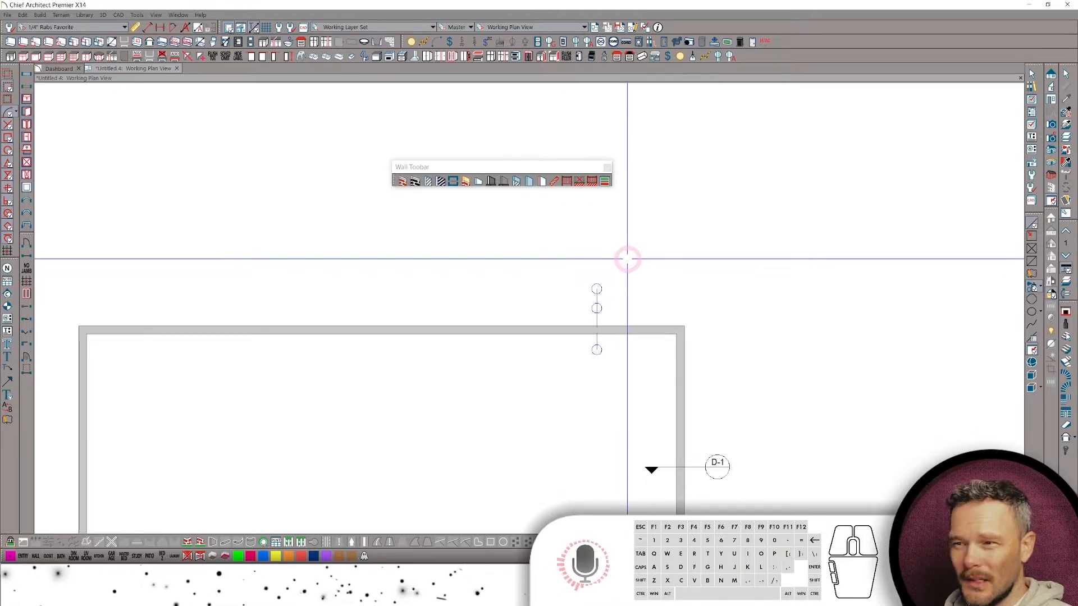
pyautogui.scroll(3, 623, 315)
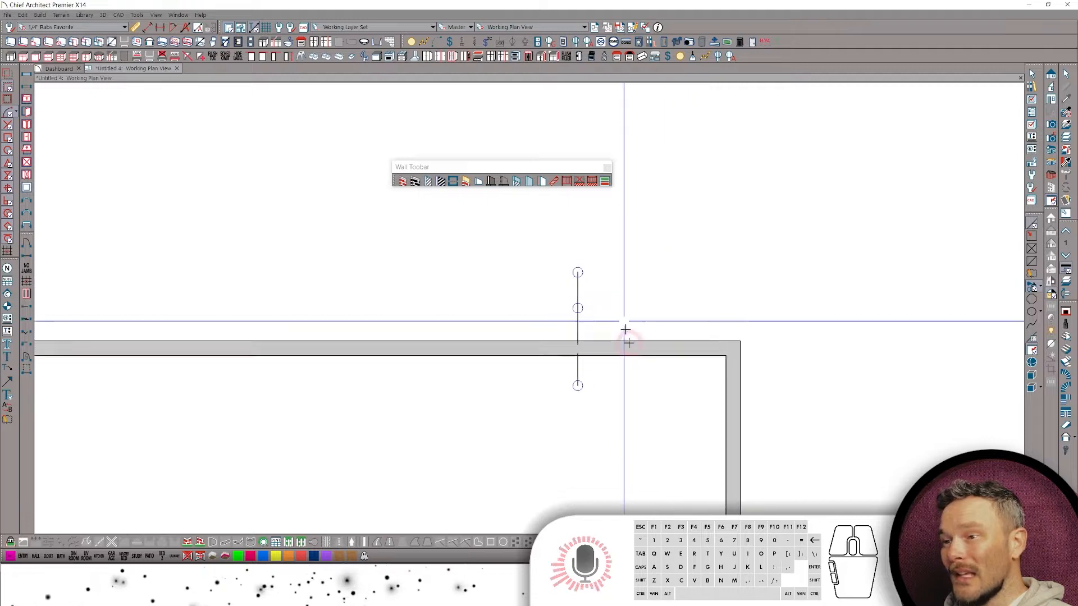
pyautogui.scroll(3, 625, 330)
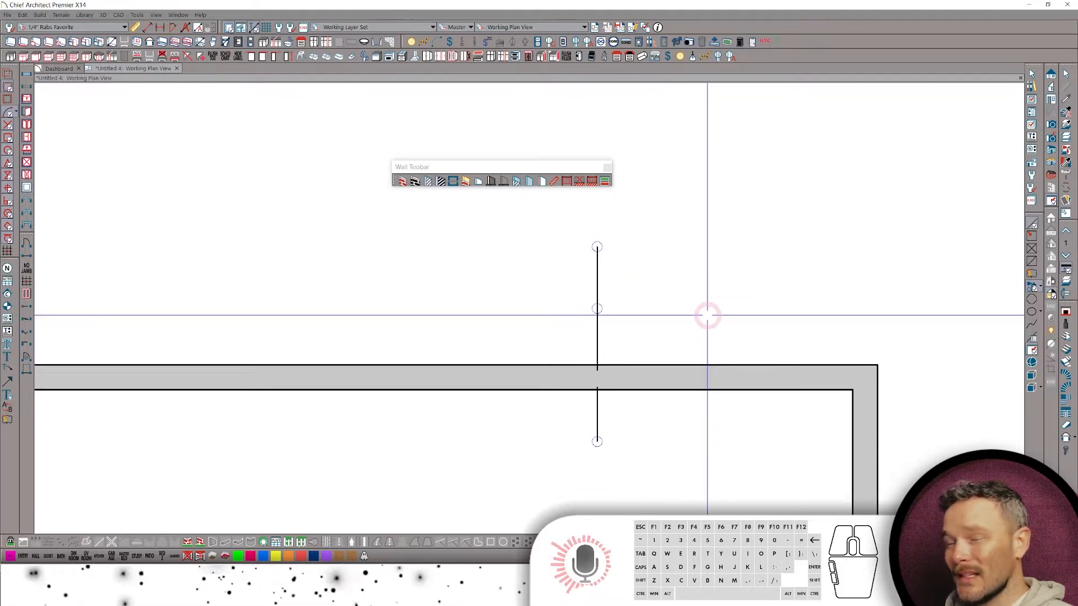
pyautogui.scroll(-3, 704, 309)
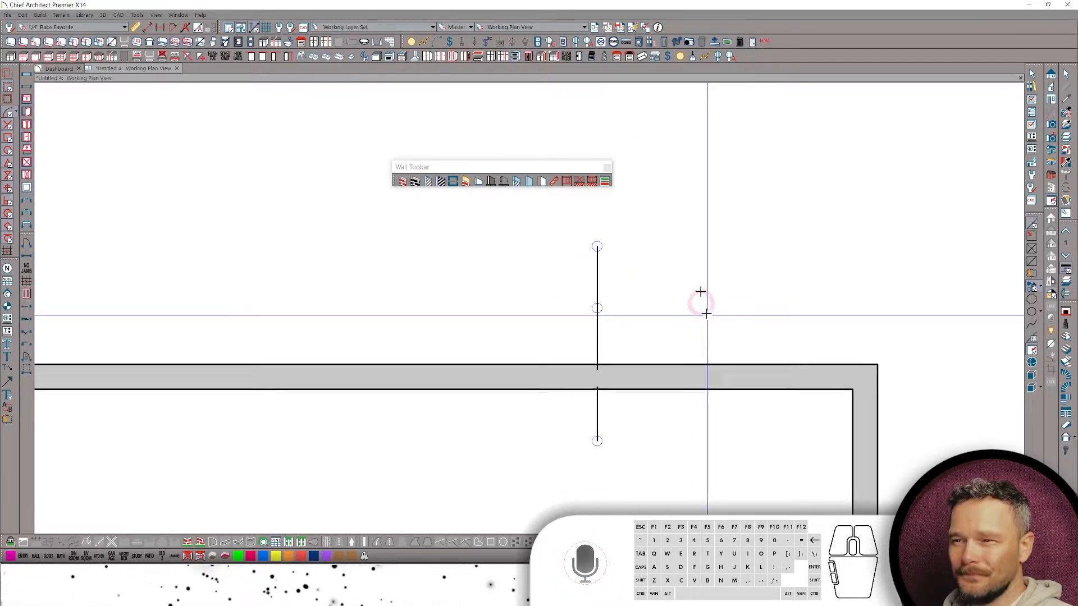
pyautogui.keyDown('shift'); pyautogui.moveTo(640, 238); pyautogui.dragTo(501, 435); pyautogui.keyUp('shift')
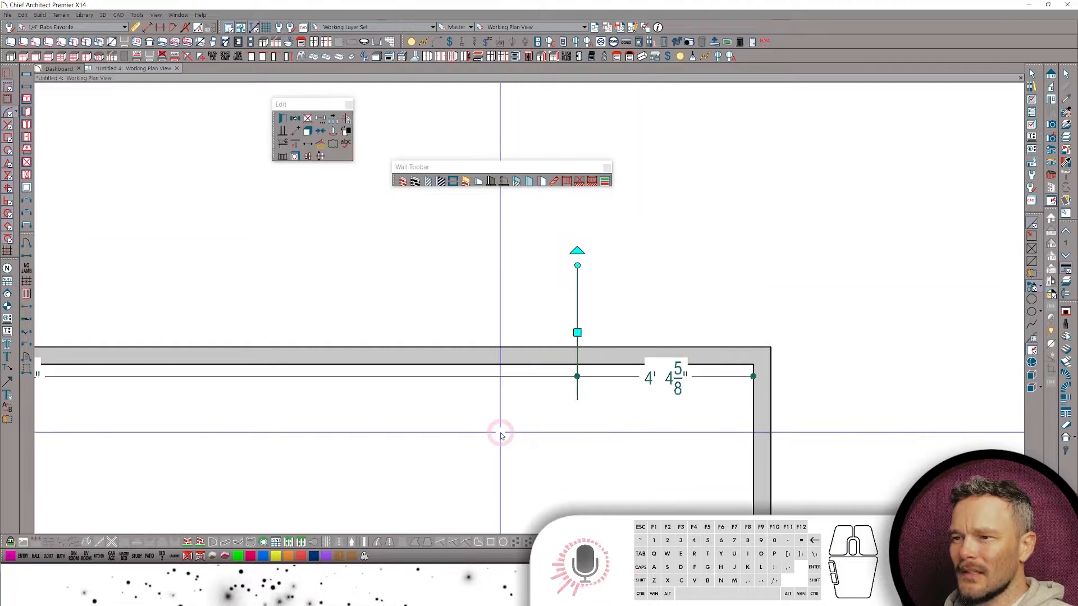
pyautogui.press('x')
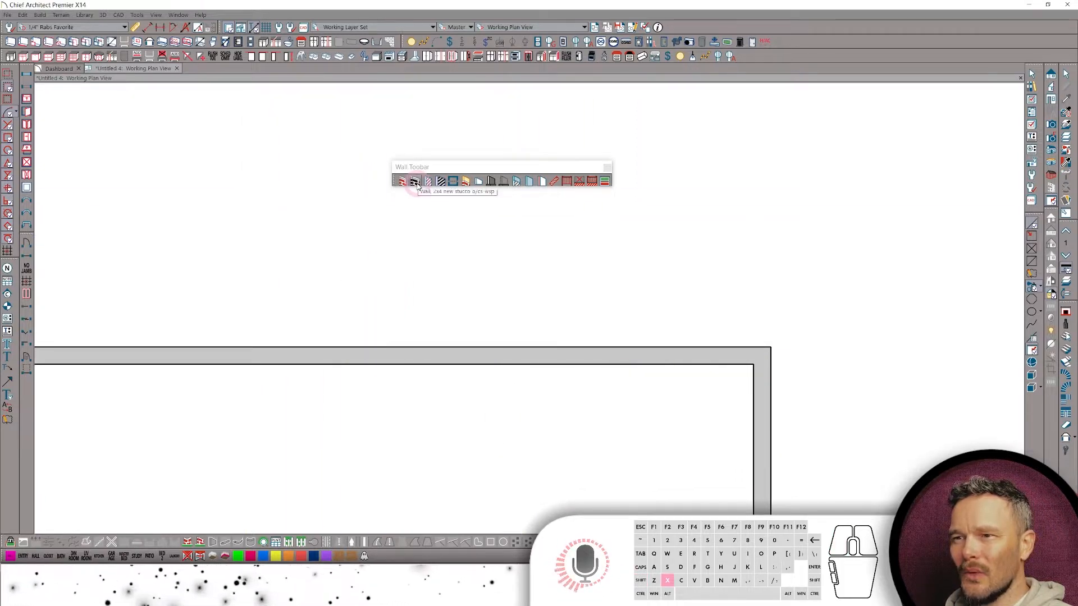
# Draw three new 2x4 walls off the building's right wall, forming a rectangular room attached to it.
pyautogui.click(416, 182)
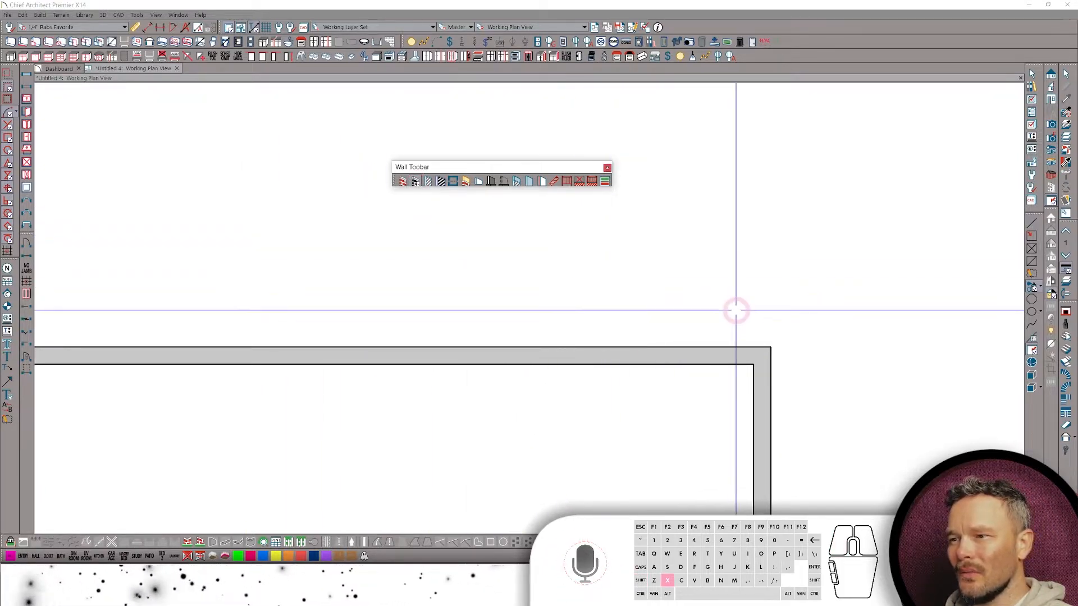
pyautogui.scroll(-3, 736, 311)
pyautogui.click(749, 364)
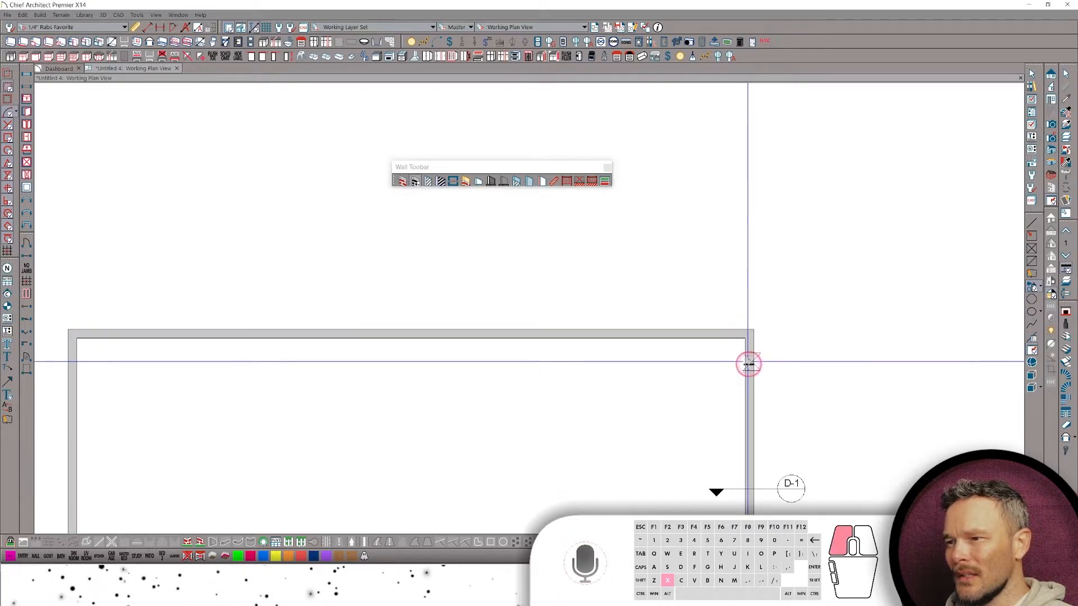
pyautogui.moveTo(749, 364); pyautogui.dragTo(939, 375)
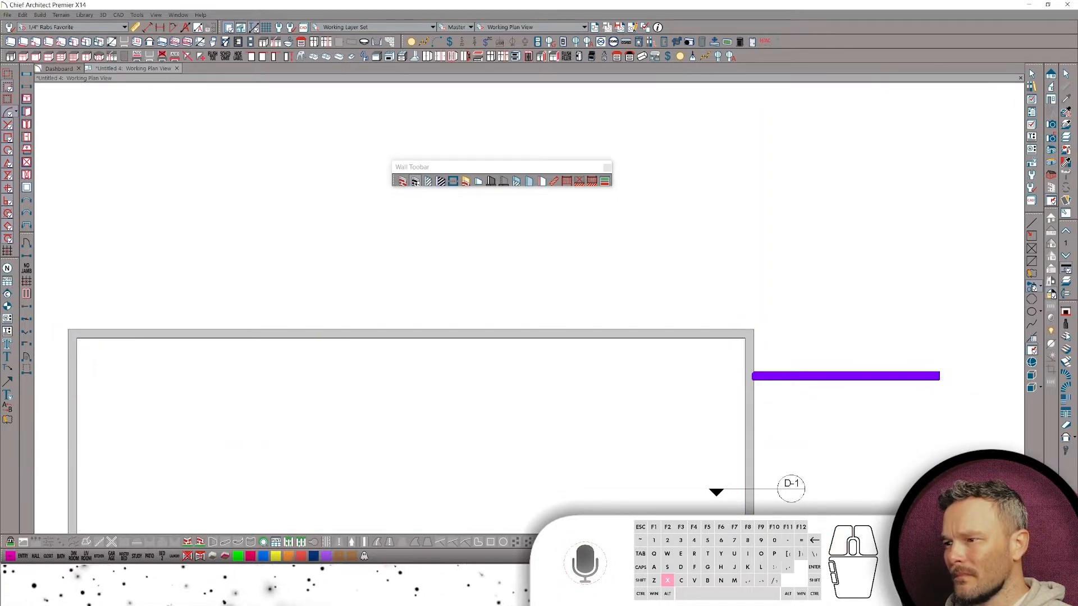
pyautogui.scroll(-7, 837, 373)
pyautogui.scroll(2, 673, 327)
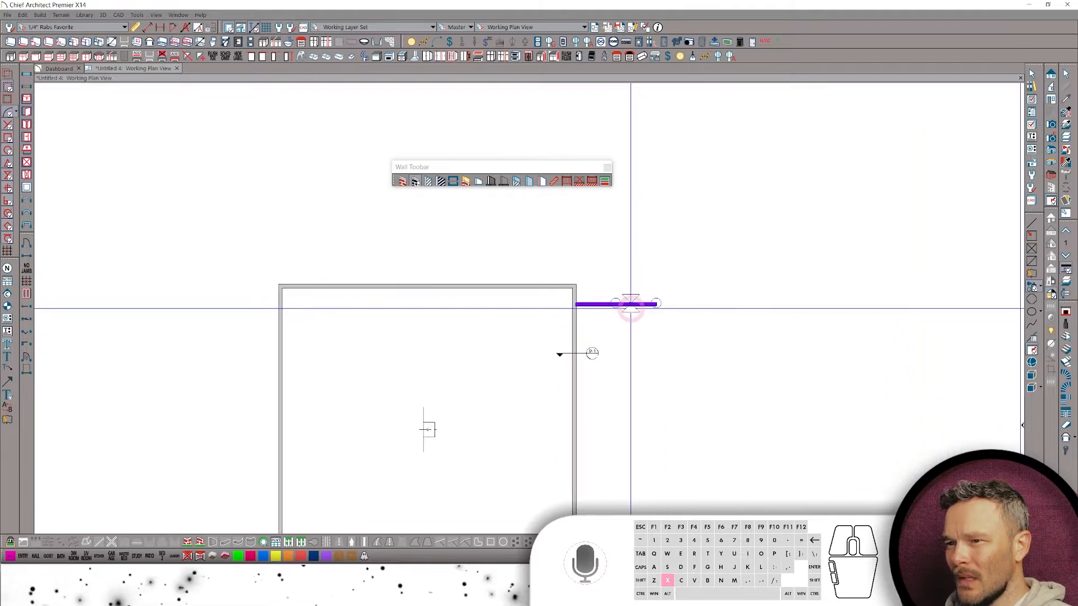
pyautogui.click(630, 305)
pyautogui.moveTo(657, 304); pyautogui.dragTo(757, 303)
pyautogui.moveTo(757, 323); pyautogui.dragTo(749, 269, button='middle')
pyautogui.moveTo(764, 241); pyautogui.dragTo(565, 448)
pyautogui.scroll(-1, 769, 270)
pyautogui.scroll(2, 814, 267)
pyautogui.scroll(-2, 674, 370)
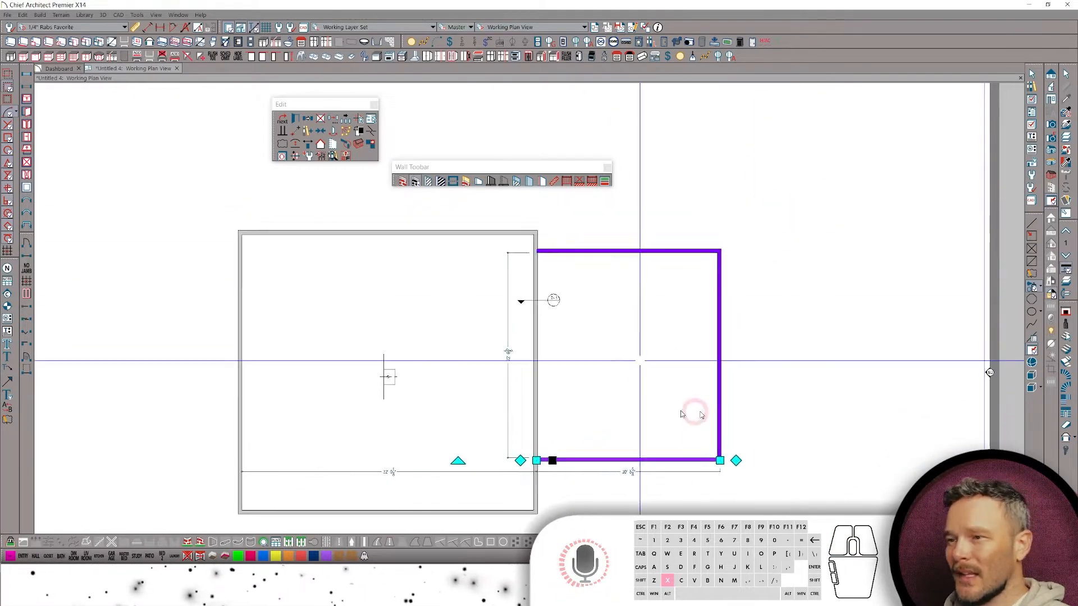
pyautogui.scroll(1, 676, 281)
pyautogui.scroll(1, 634, 309)
pyautogui.scroll(-1, 572, 361)
pyautogui.scroll(1, 573, 360)
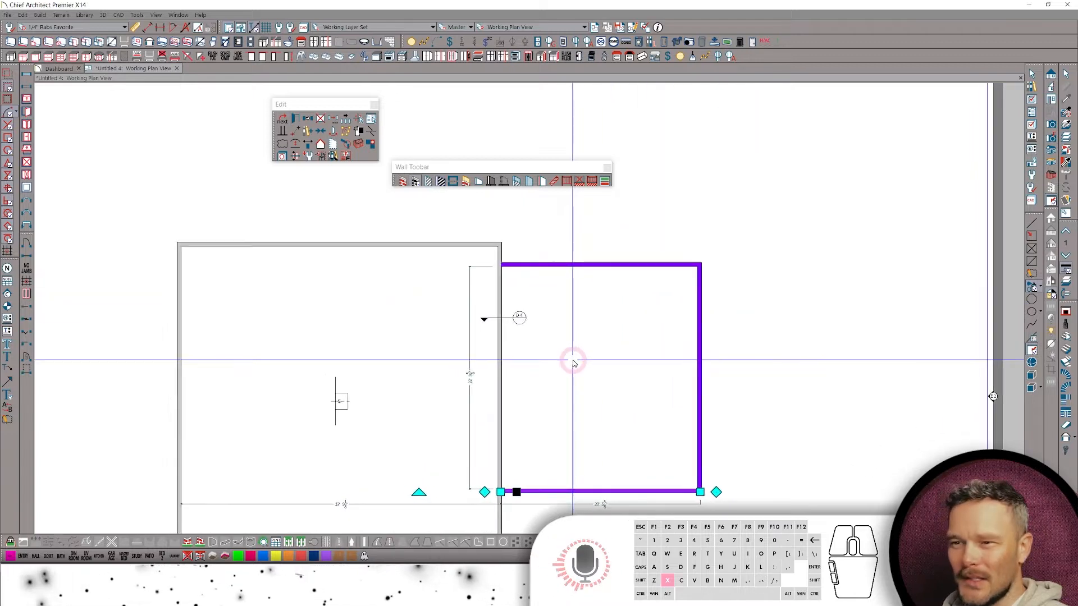
pyautogui.scroll(-1, 533, 315)
pyautogui.scroll(1, 476, 272)
pyautogui.scroll(1, 635, 364)
pyautogui.scroll(-2, 635, 246)
pyautogui.scroll(1, 631, 247)
pyautogui.scroll(-1, 631, 247)
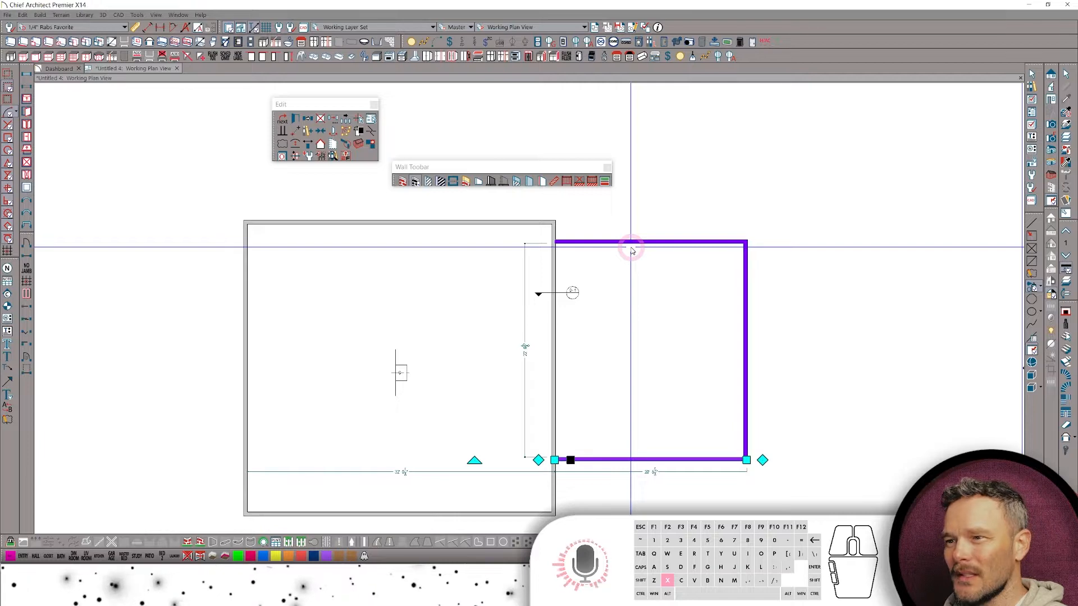
pyautogui.scroll(2, 381, 192)
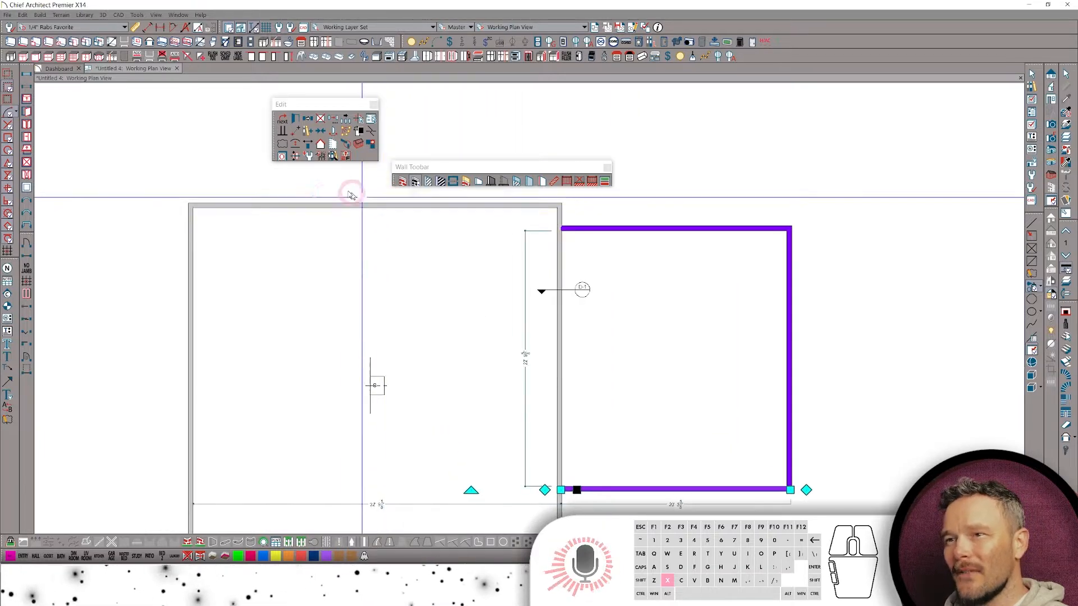
# Change the display color of the selected wall's "Walls, Exterior" layer to green in the working layer set.
pyautogui.click(282, 156)
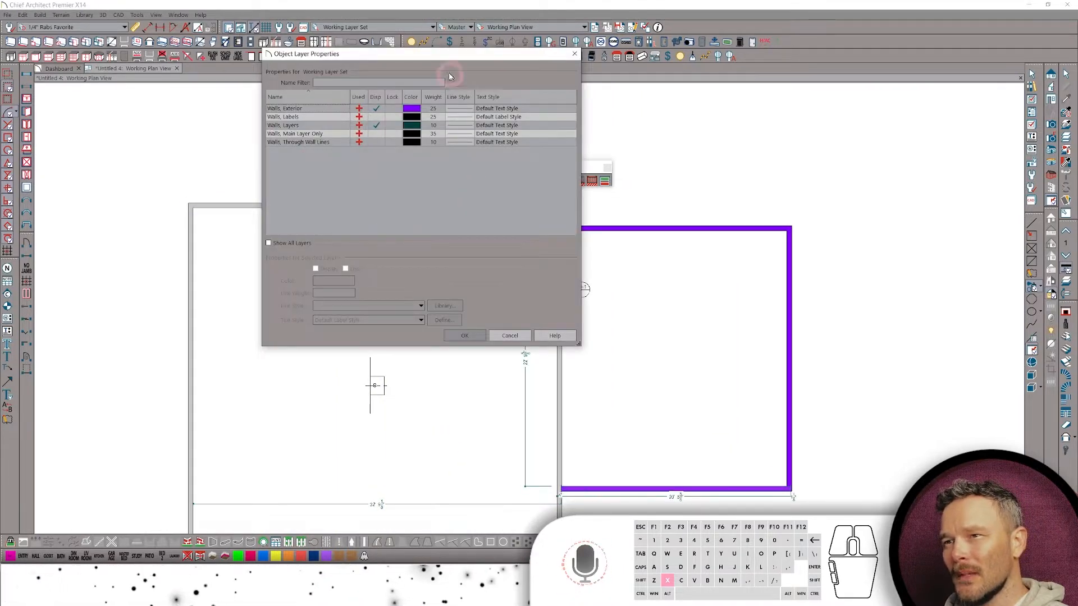
pyautogui.moveTo(447, 60); pyautogui.dragTo(447, 169)
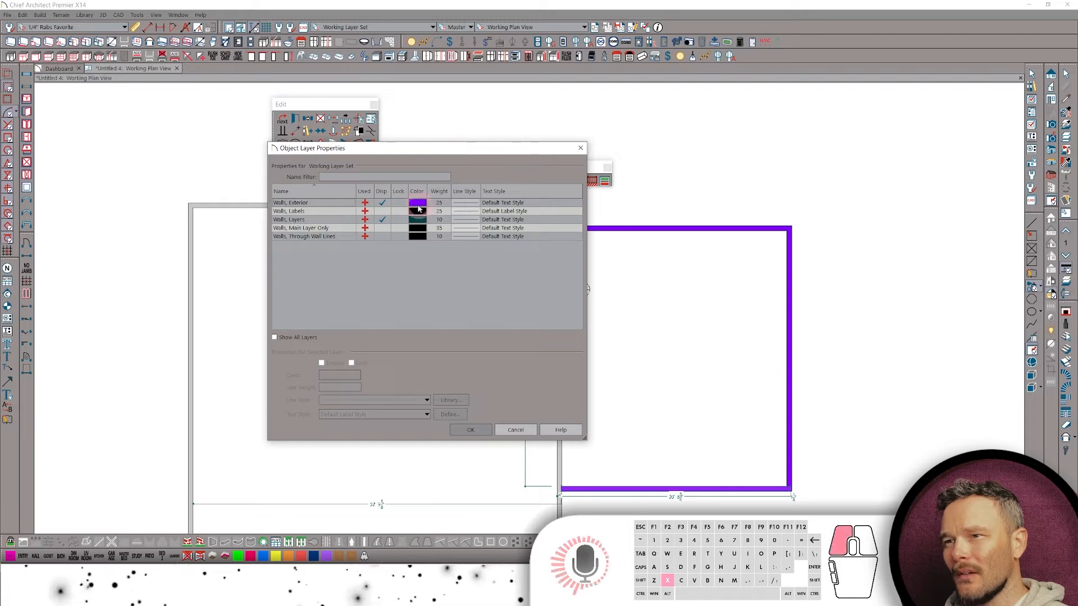
pyautogui.click(417, 205)
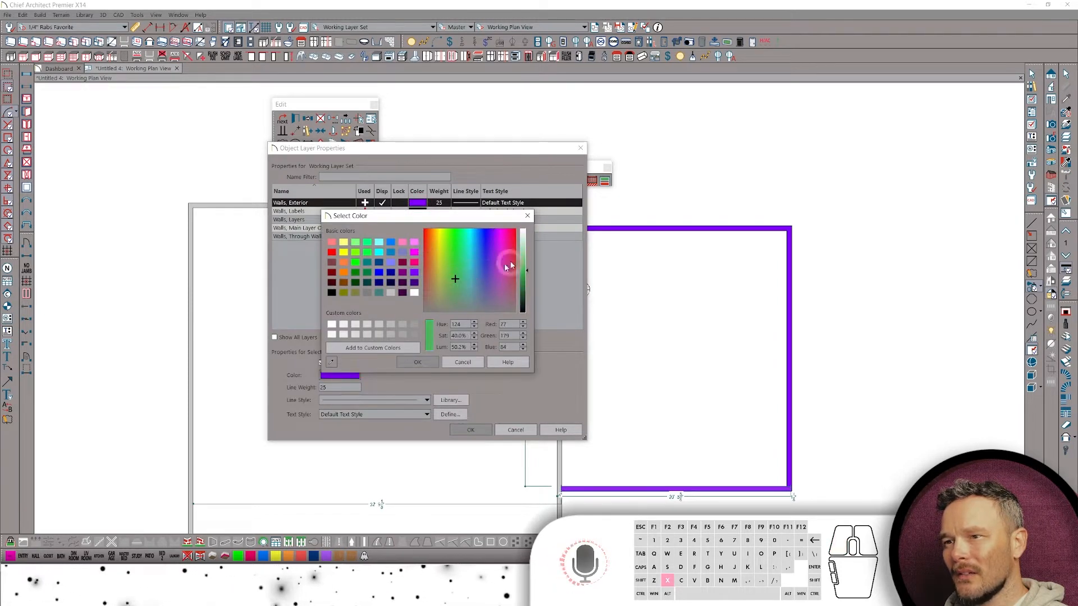
pyautogui.click(417, 362)
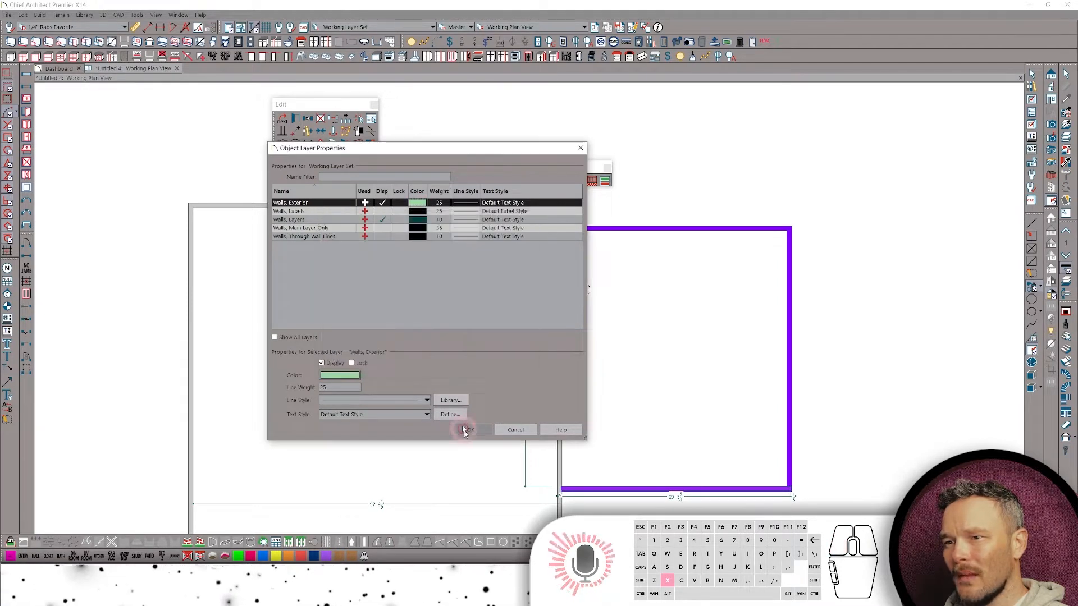
pyautogui.click(465, 431)
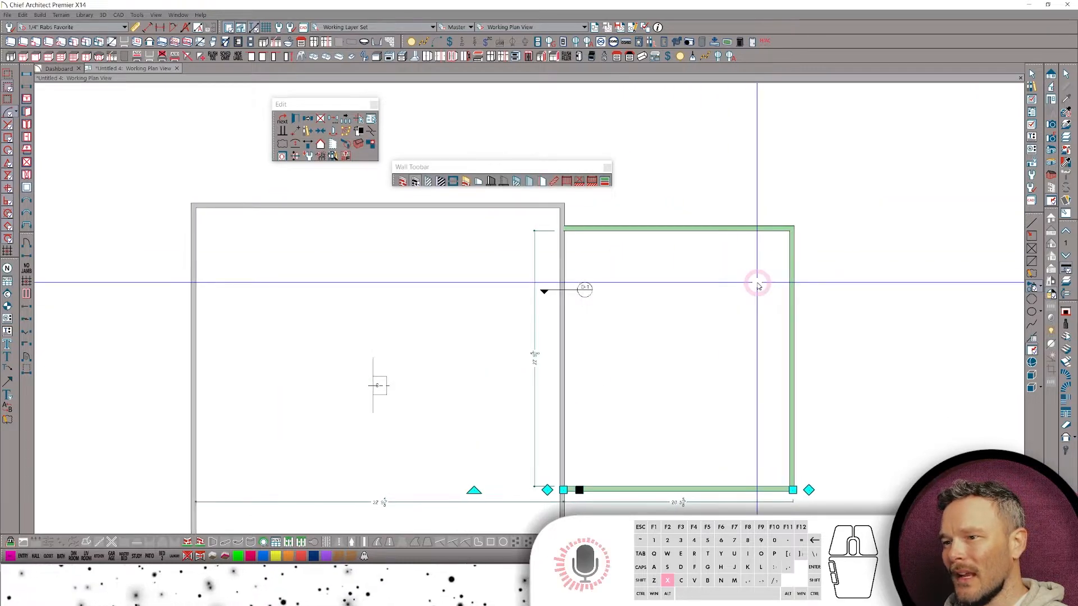
# Draw two interior walls from the building's upper wall to its left wall, enclosing a rectangular room in the upper-left corner.
pyautogui.hscroll(-2, 758, 283)
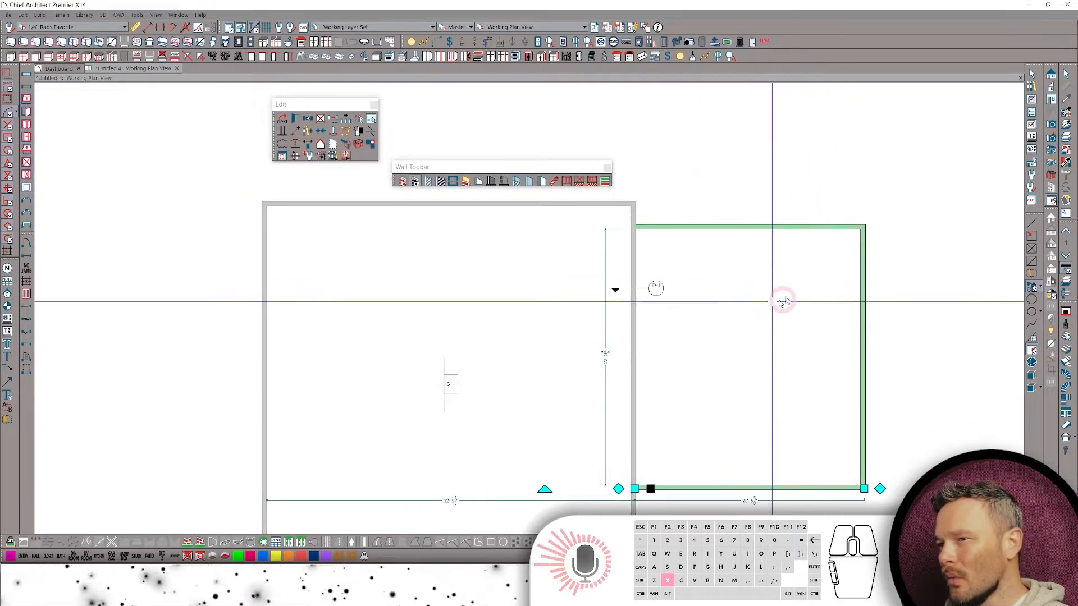
pyautogui.scroll(-2, 385, 264)
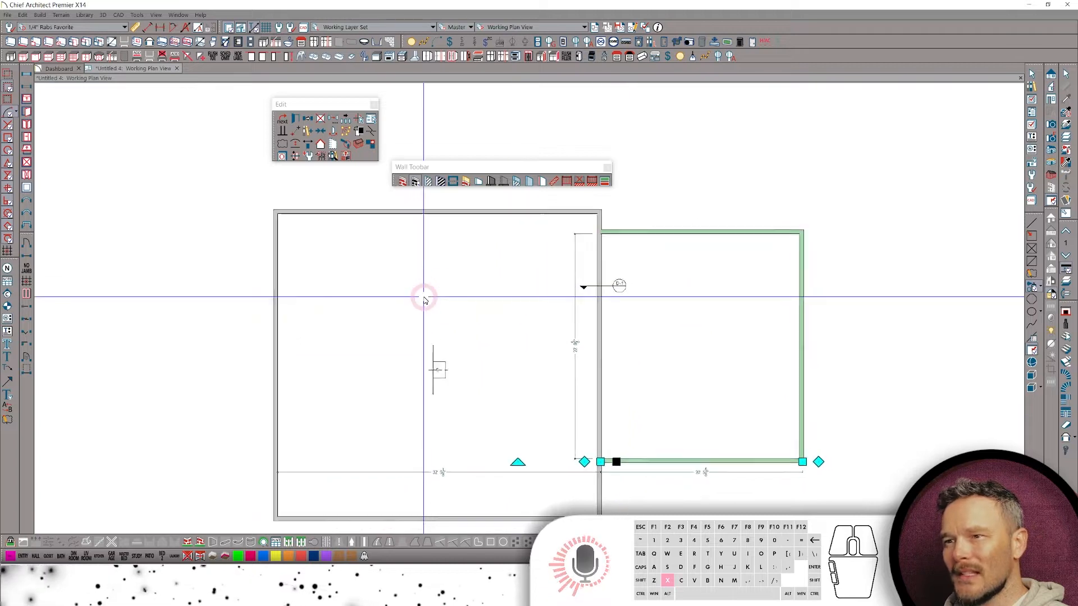
pyautogui.click(428, 181)
pyautogui.moveTo(369, 213)
pyautogui.mouseDown()
pyautogui.moveTo(369, 331)
pyautogui.moveTo(279, 344)
pyautogui.mouseUp()
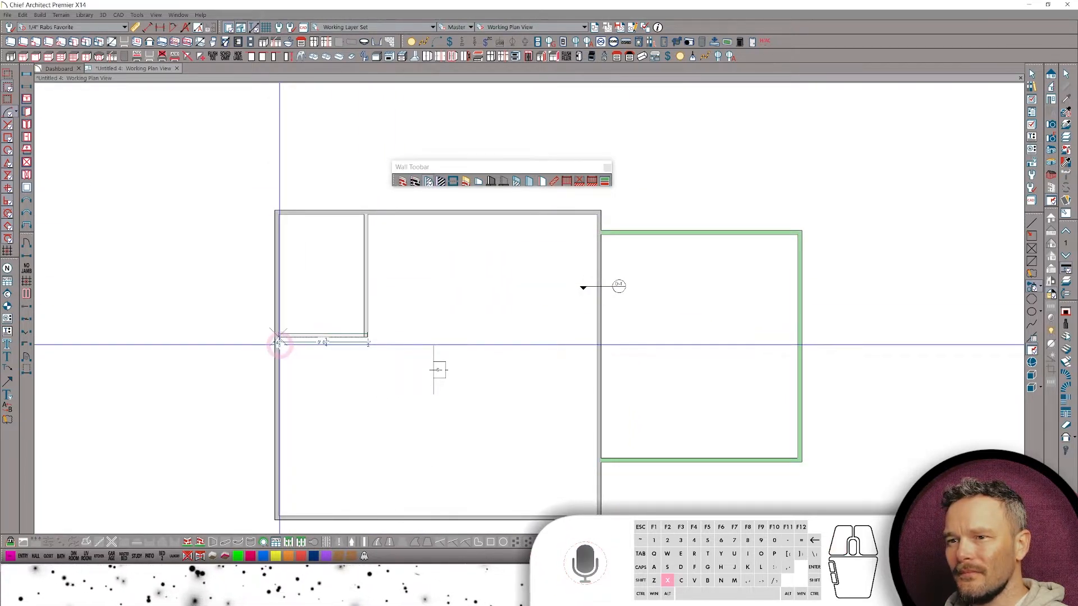
# Draw two new interior walls from the corner room's right wall up to the building's upper wall, enclosing a second small room.
pyautogui.scroll(2, 443, 232)
pyautogui.scroll(1, 443, 197)
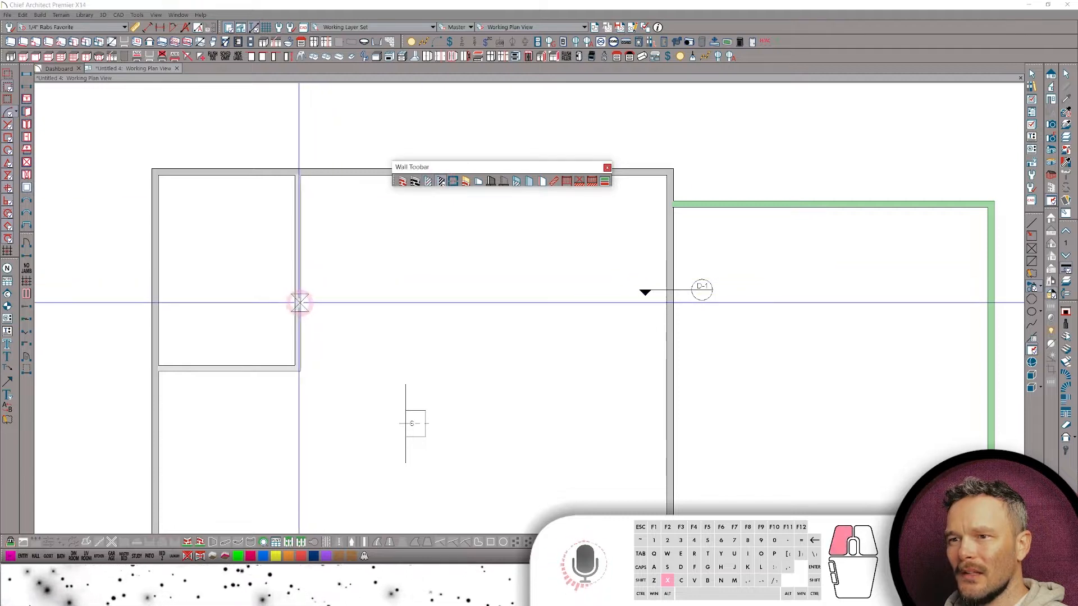
pyautogui.moveTo(299, 303)
pyautogui.mouseDown()
pyautogui.moveTo(423, 303)
pyautogui.moveTo(421, 176)
pyautogui.mouseUp()
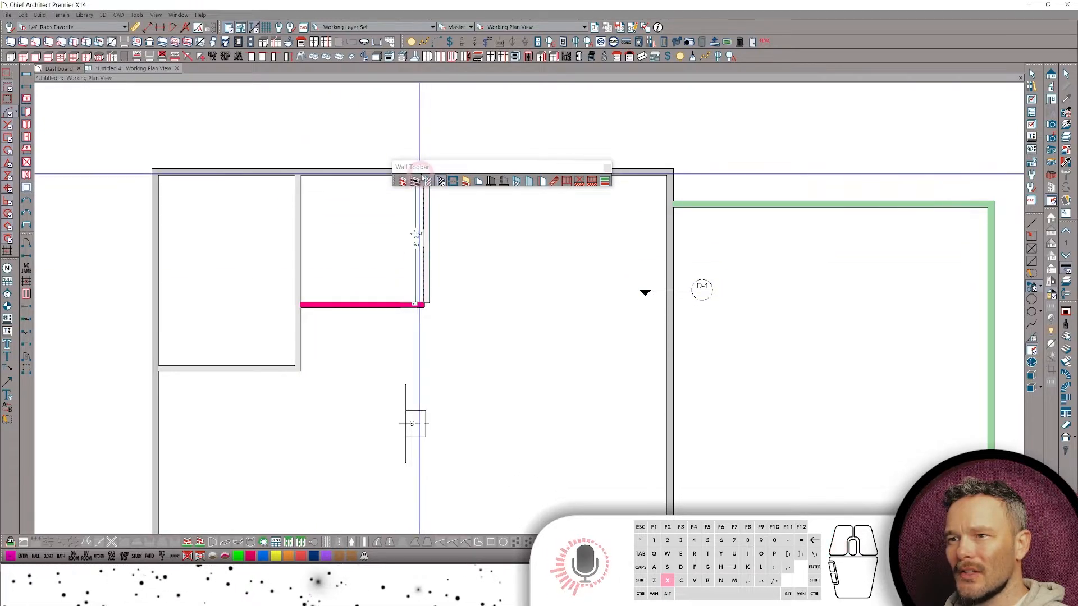
# Change the color of the second small room's "Walls, Interior, New" layer to blue.
pyautogui.scroll(-2, 508, 331)
pyautogui.scroll(-2, 508, 335)
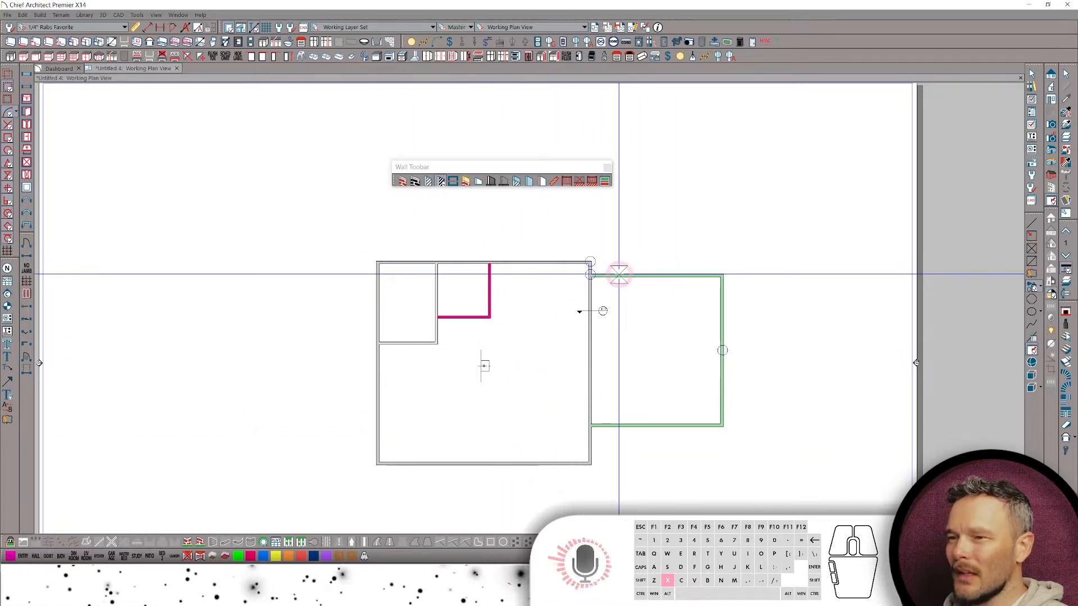
pyautogui.scroll(3, 619, 274)
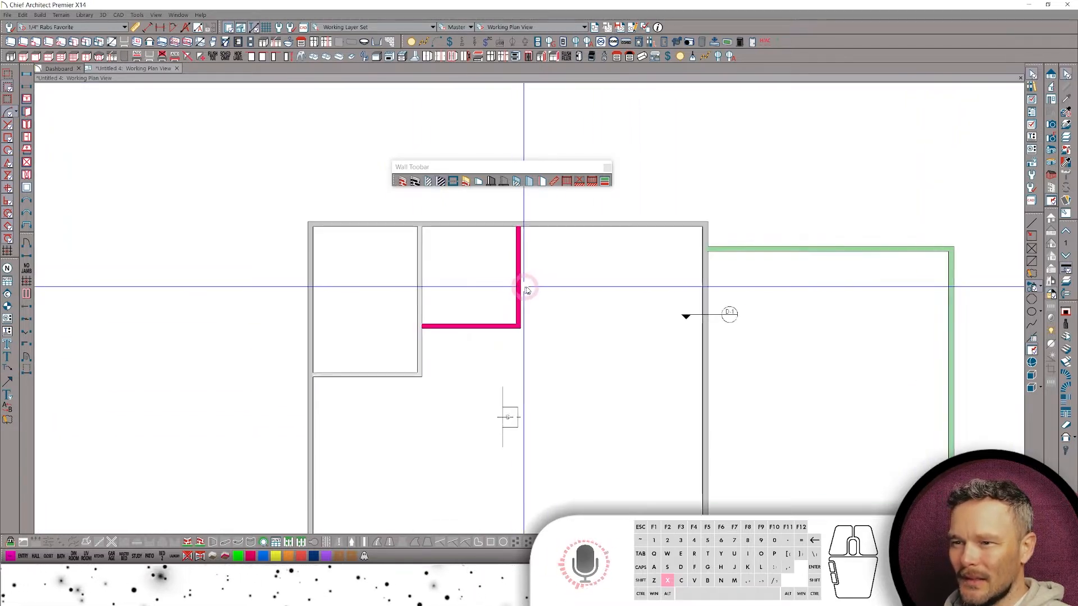
pyautogui.click(520, 275)
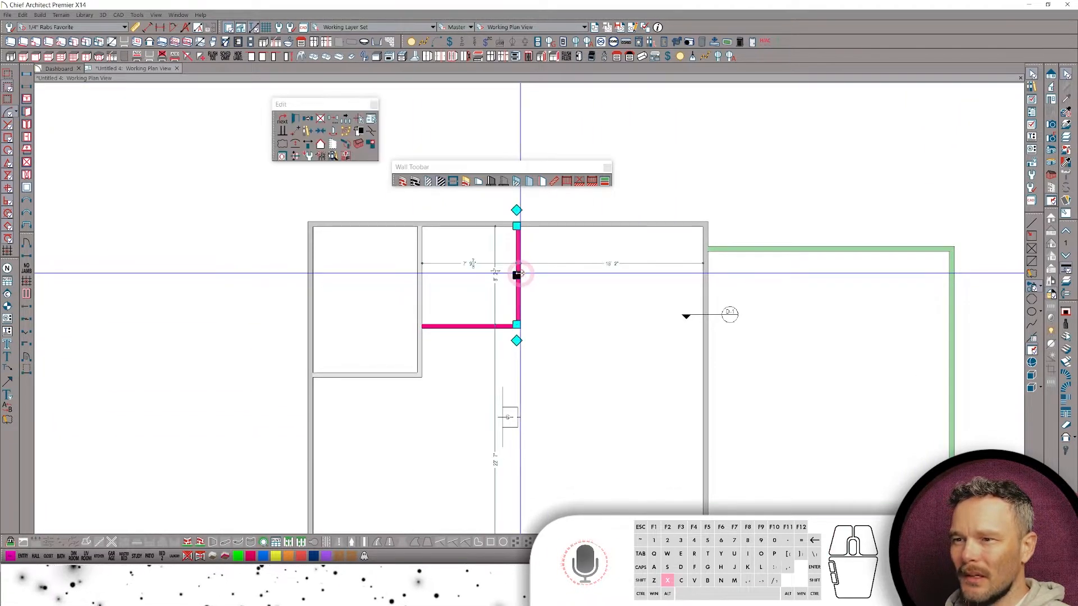
pyautogui.click(282, 156)
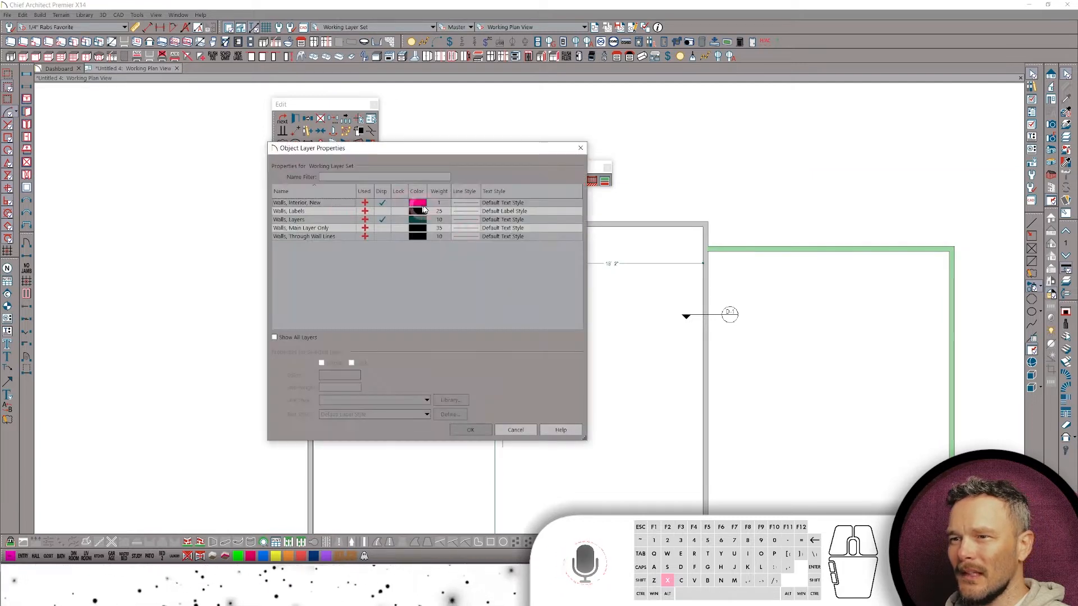
pyautogui.click(418, 203)
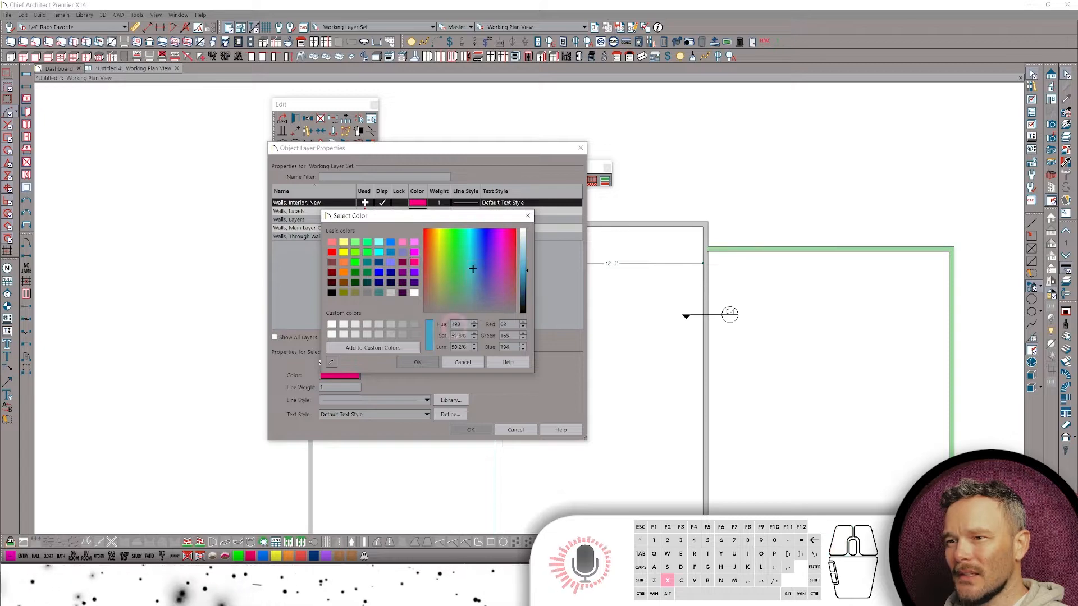
pyautogui.click(433, 362)
pyautogui.click(469, 427)
pyautogui.click(471, 430)
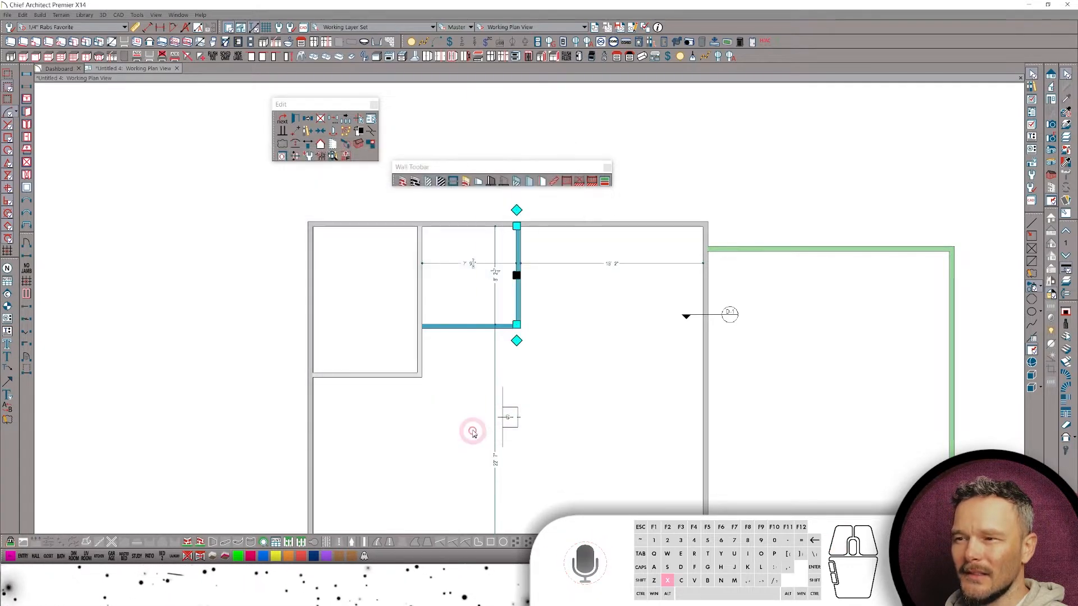
pyautogui.scroll(-3, 730, 219)
pyautogui.scroll(2, 645, 176)
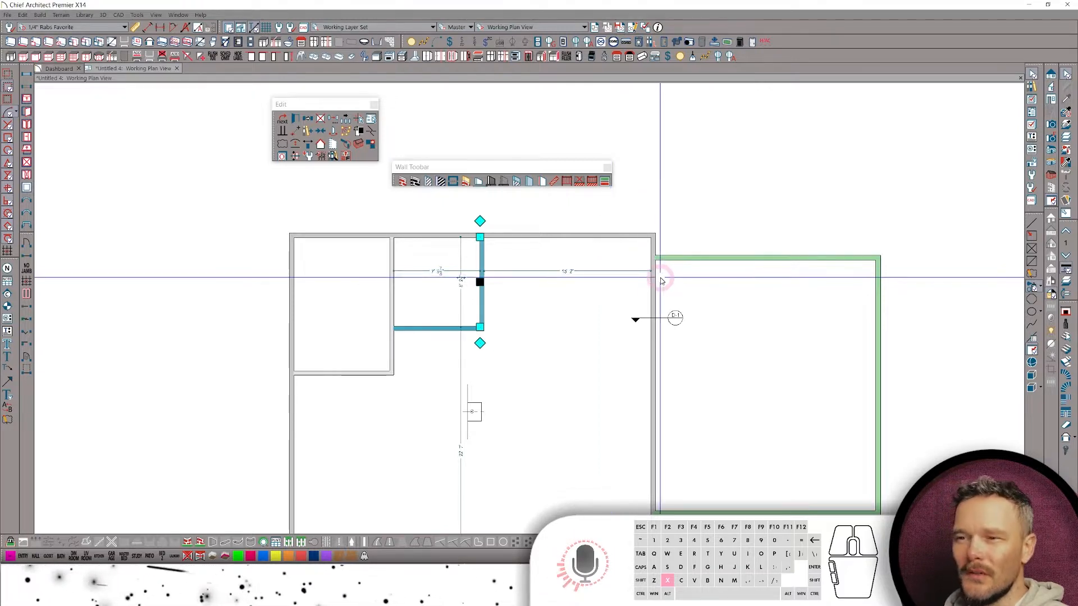
pyautogui.scroll(-1, 662, 278)
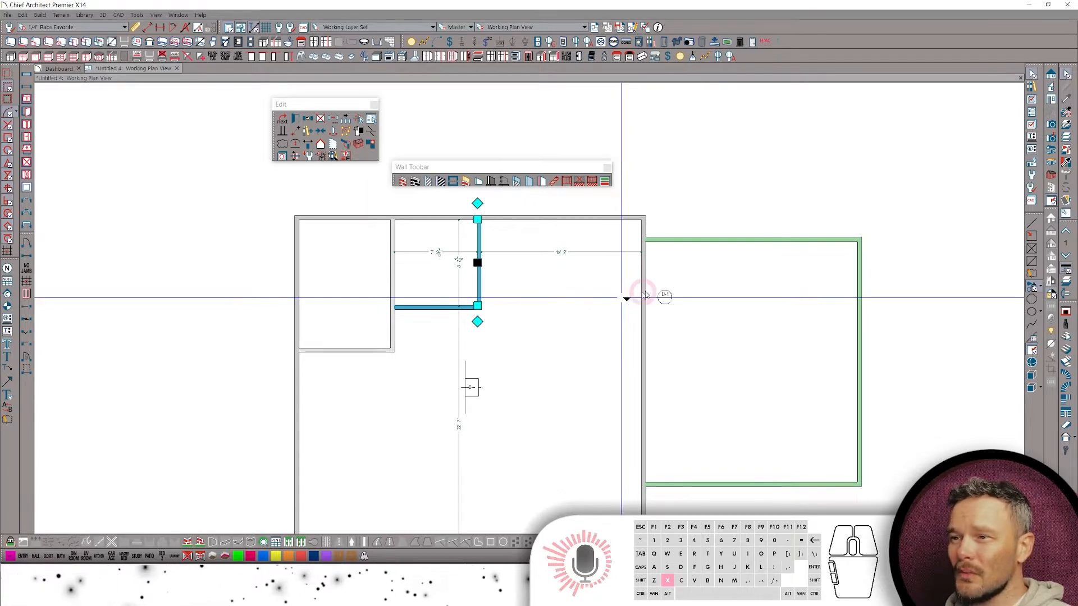
pyautogui.scroll(-1, 634, 340)
pyautogui.moveTo(650, 224); pyautogui.dragTo(698, 223, button='middle')
pyautogui.scroll(3, 633, 289)
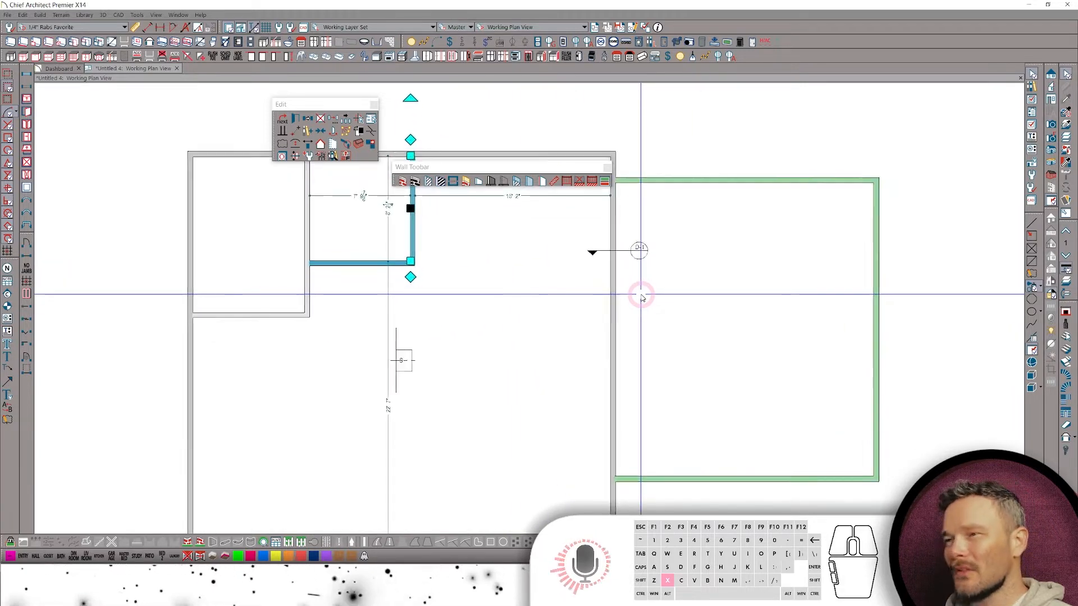
pyautogui.scroll(-1, 640, 294)
# Switch to the Floor Plan saved plan view and examine how the new exterior and interior walls display.
pyautogui.click(537, 26)
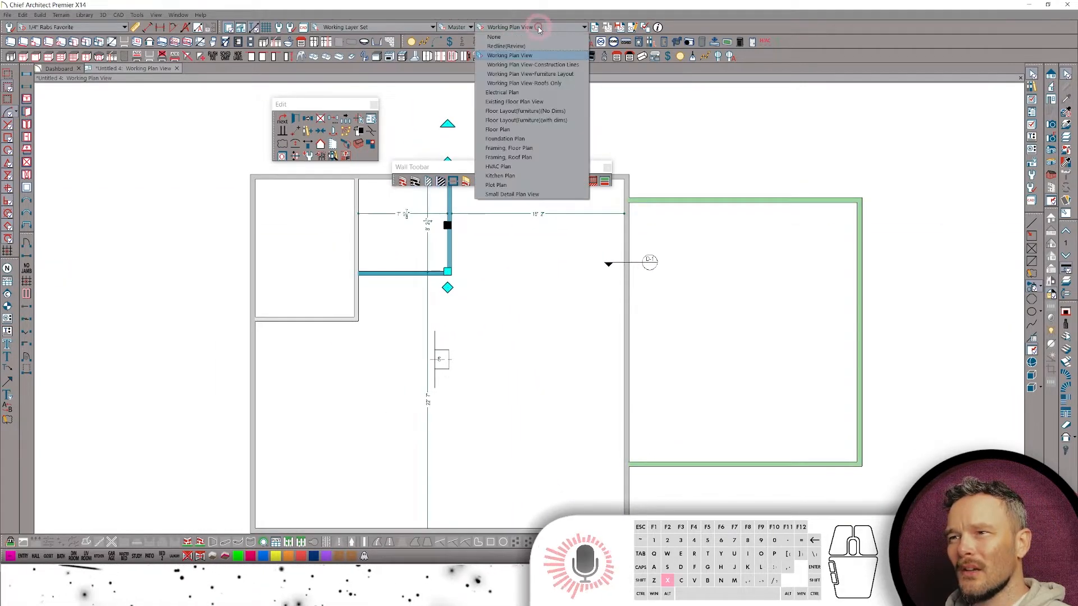
pyautogui.click(522, 129)
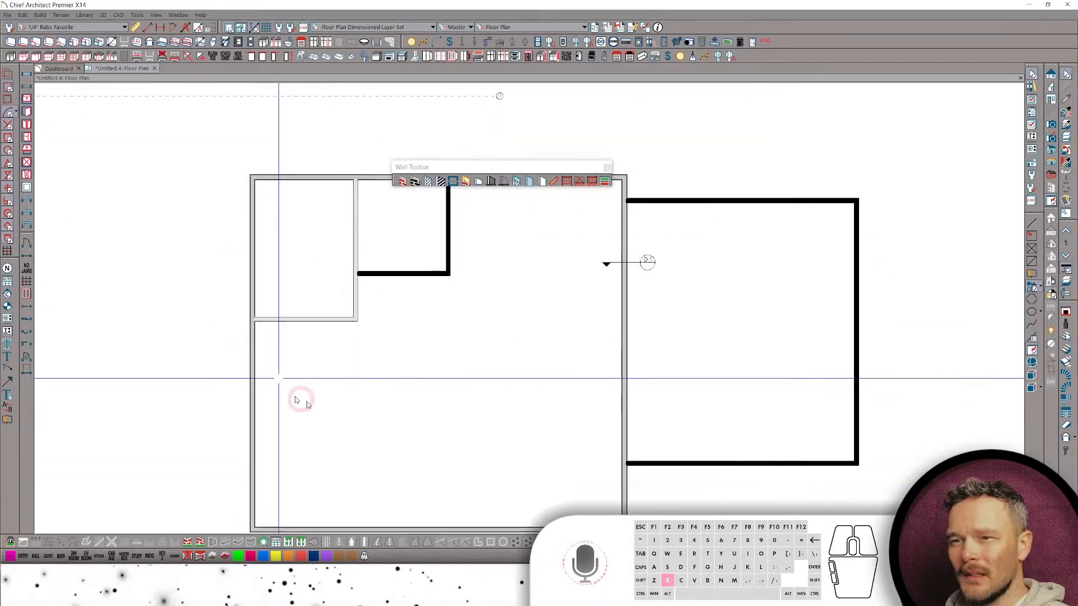
pyautogui.scroll(1, 573, 437)
pyautogui.scroll(1, 793, 220)
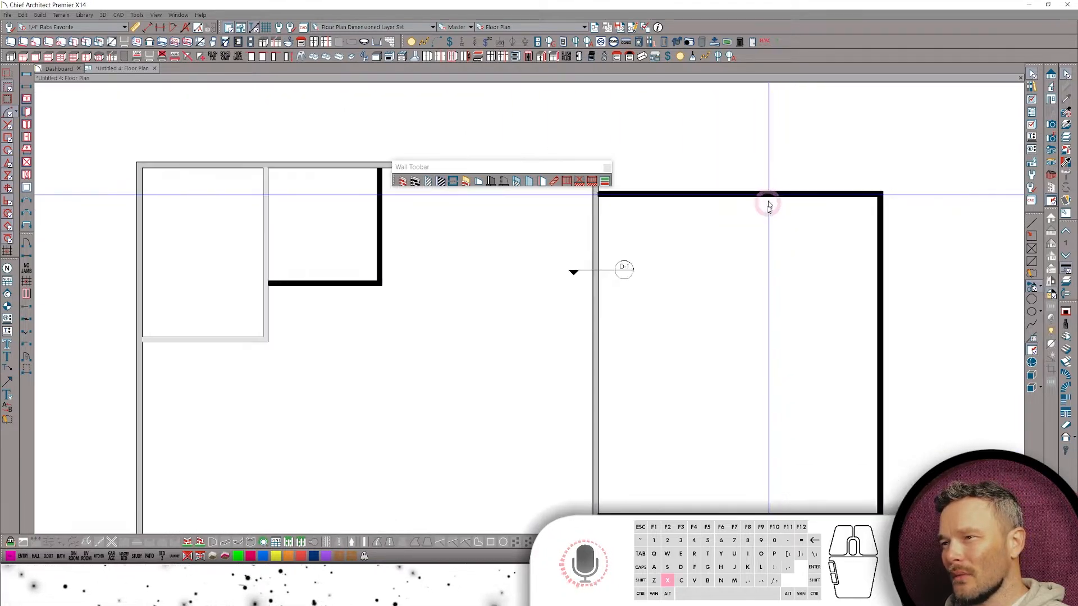
pyautogui.scroll(-2, 755, 222)
pyautogui.scroll(-1, 742, 242)
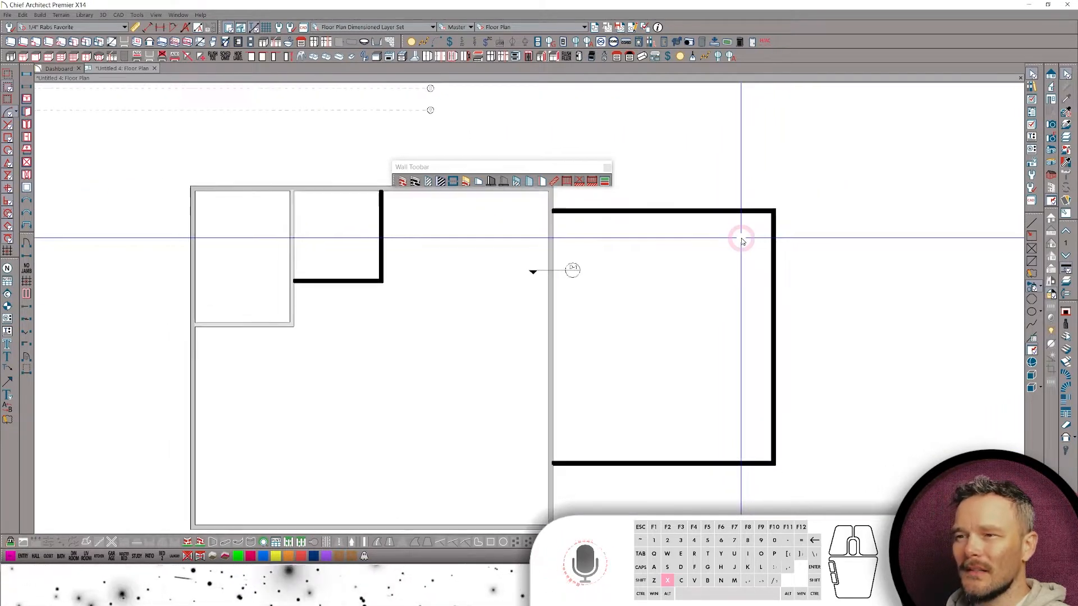
pyautogui.scroll(1, 724, 225)
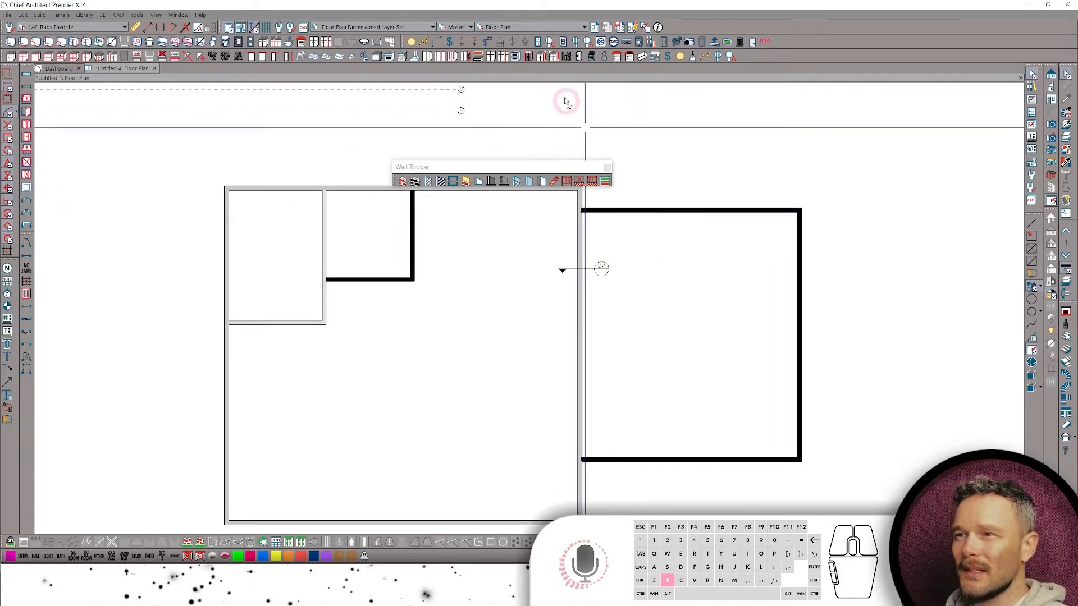
# Switch to the Working Plan View-Construction Lines plan view and examine the construction lines around the building.
pyautogui.click(548, 28)
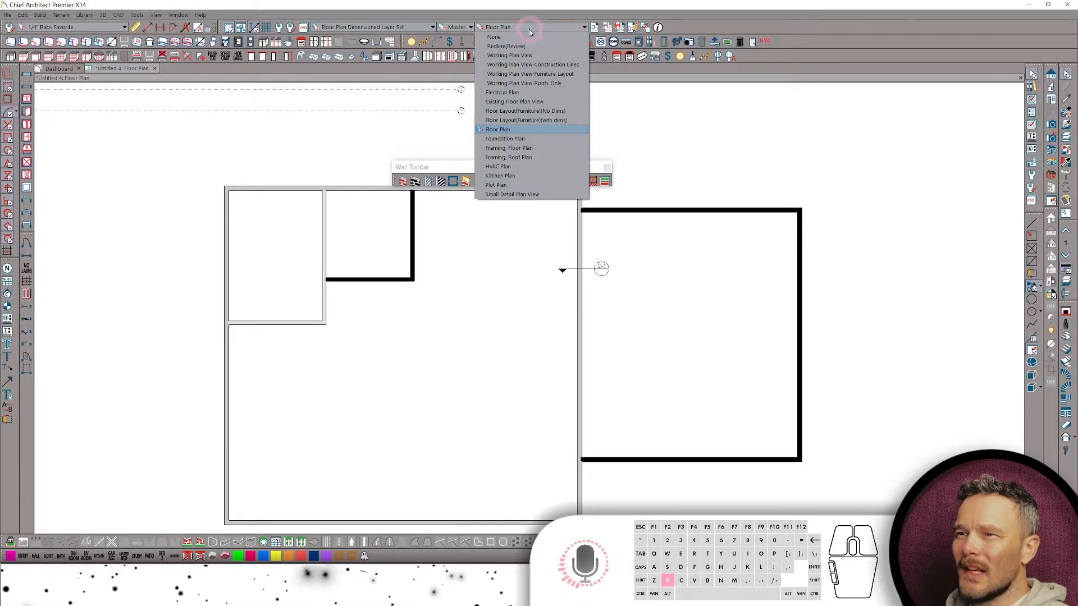
pyautogui.click(521, 66)
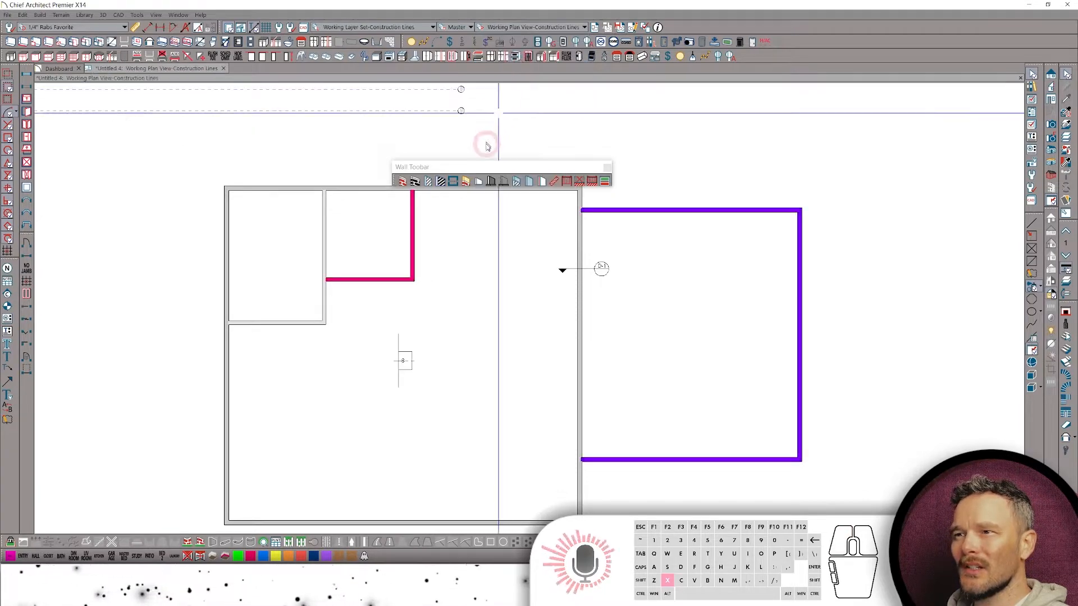
pyautogui.moveTo(243, 125); pyautogui.dragTo(258, 155, button='middle')
pyautogui.scroll(-3, 255, 108)
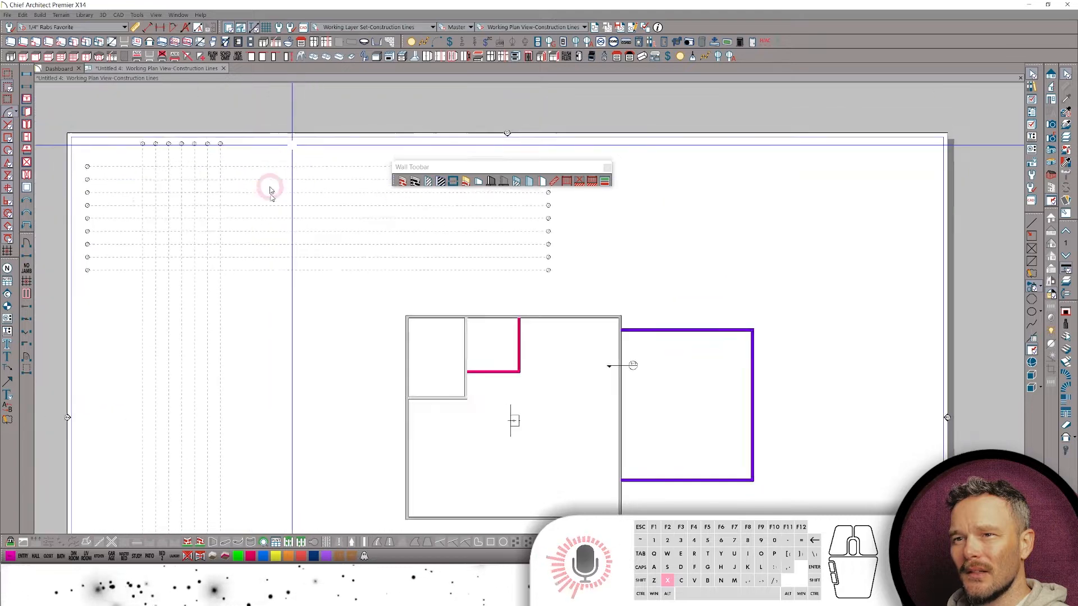
# Dock the floating wall toolbar vertically along the left edge of the drawing area.
pyautogui.moveTo(503, 168); pyautogui.dragTo(67, 175)
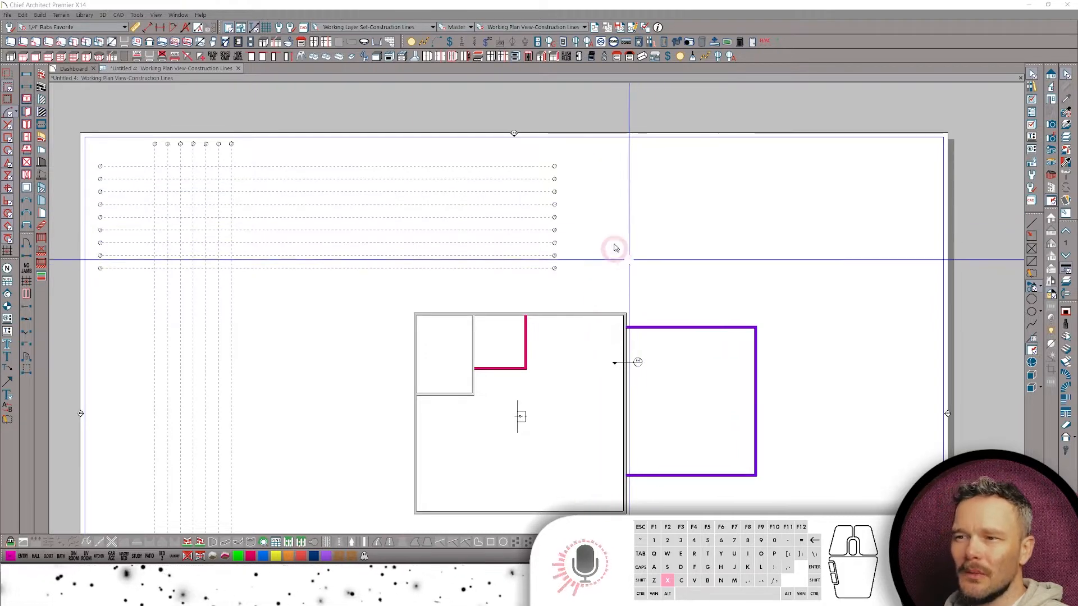
# Switch to the Working Plan View-Furniture Layout plan view.
pyautogui.click(541, 28)
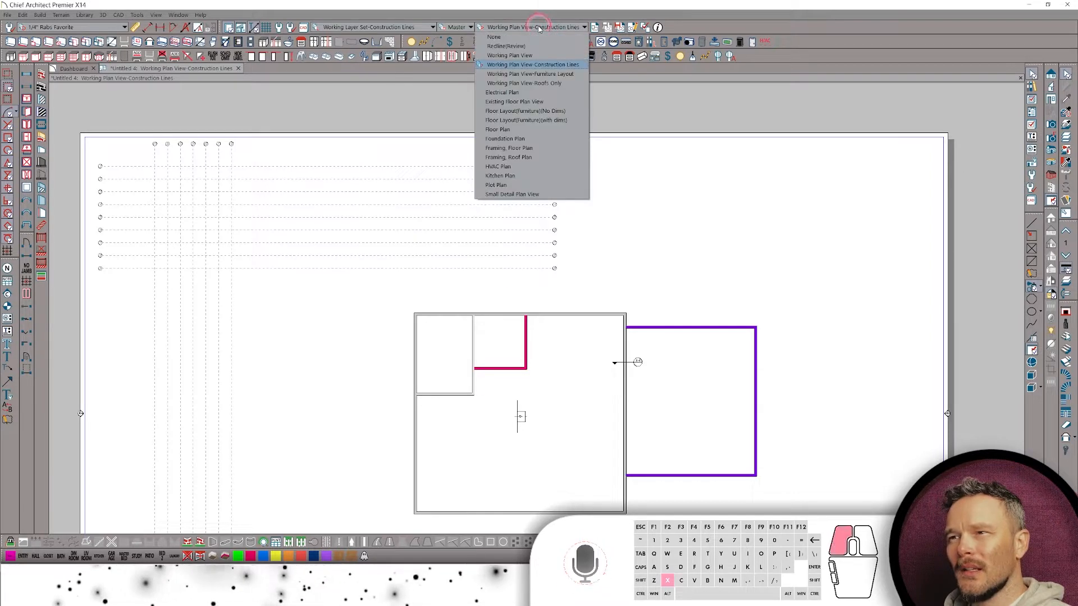
pyautogui.click(525, 74)
pyautogui.scroll(1, 800, 301)
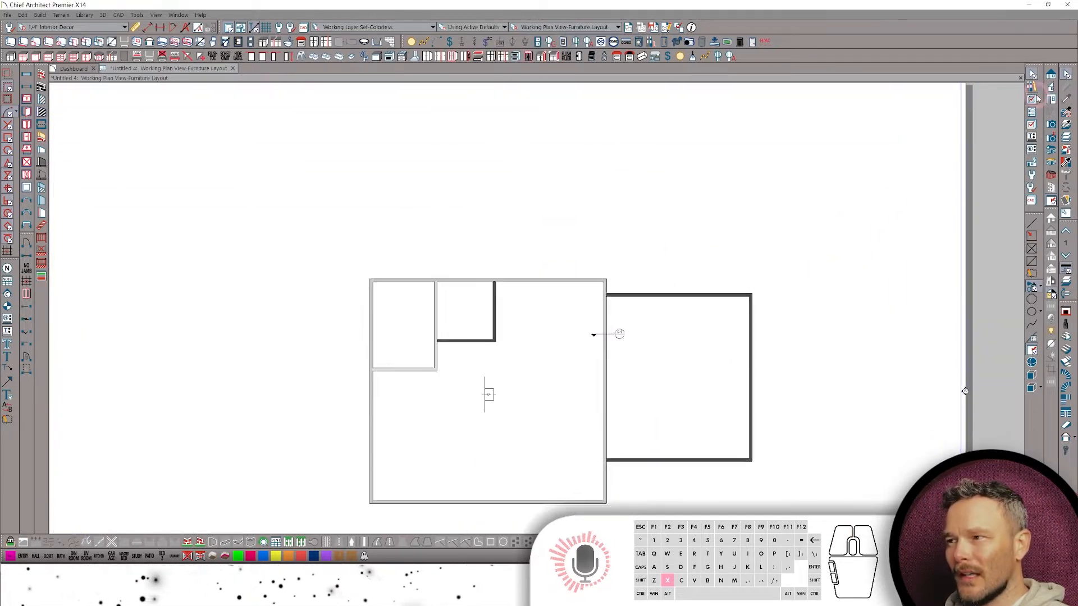
# Place the Frank Couch-Unwrapped from the library's couch results inside the building's large main room.
pyautogui.click(1032, 88)
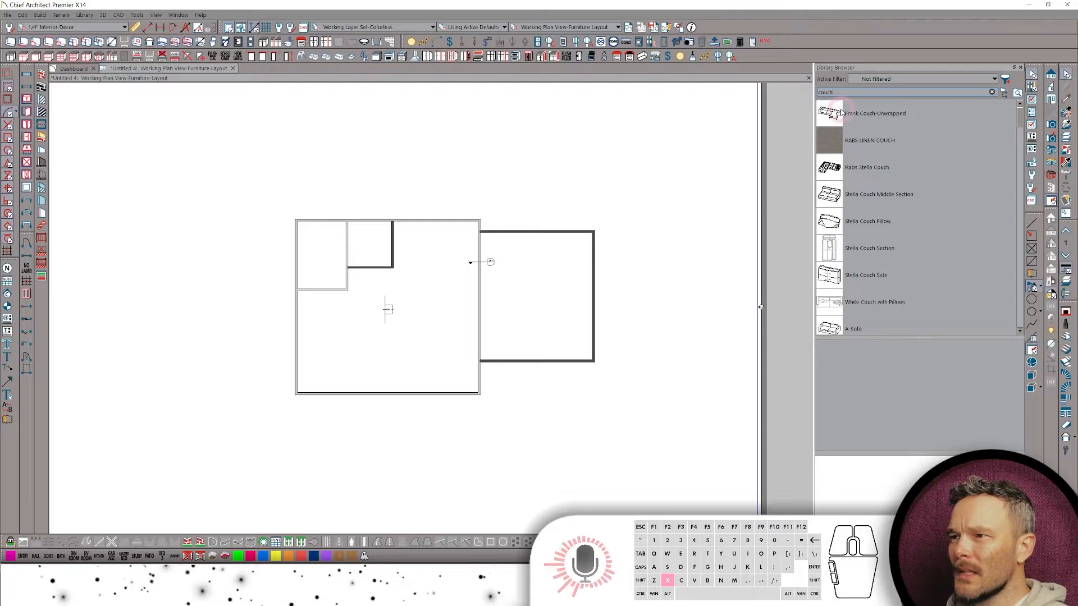
pyautogui.click(841, 112)
pyautogui.click(424, 304)
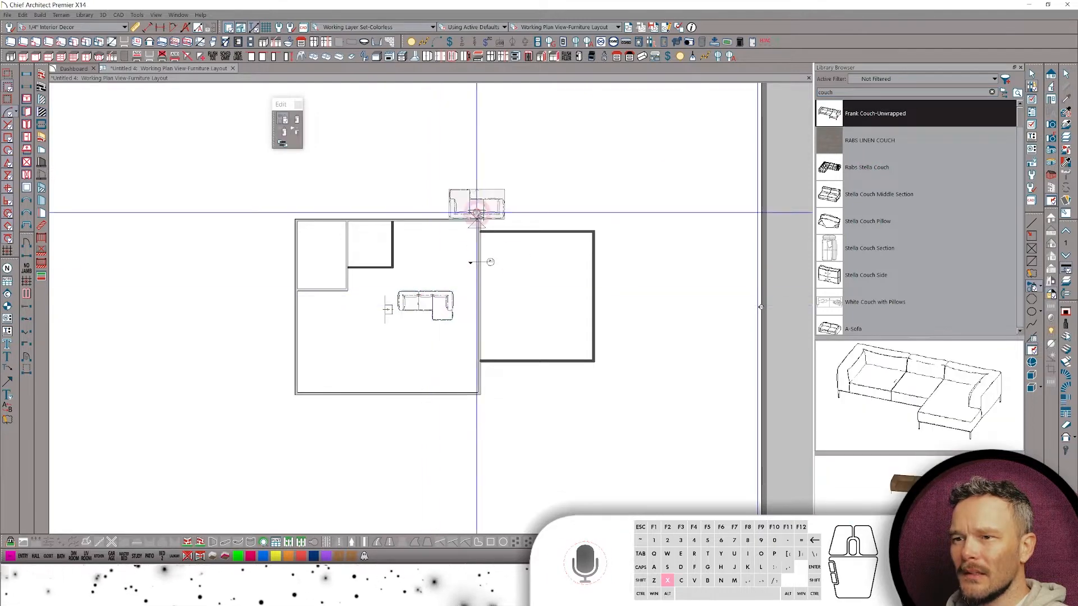
# Move the placed couch down and to the left within the main room, to just below the small camera symbol.
pyautogui.scroll(5, 486, 180)
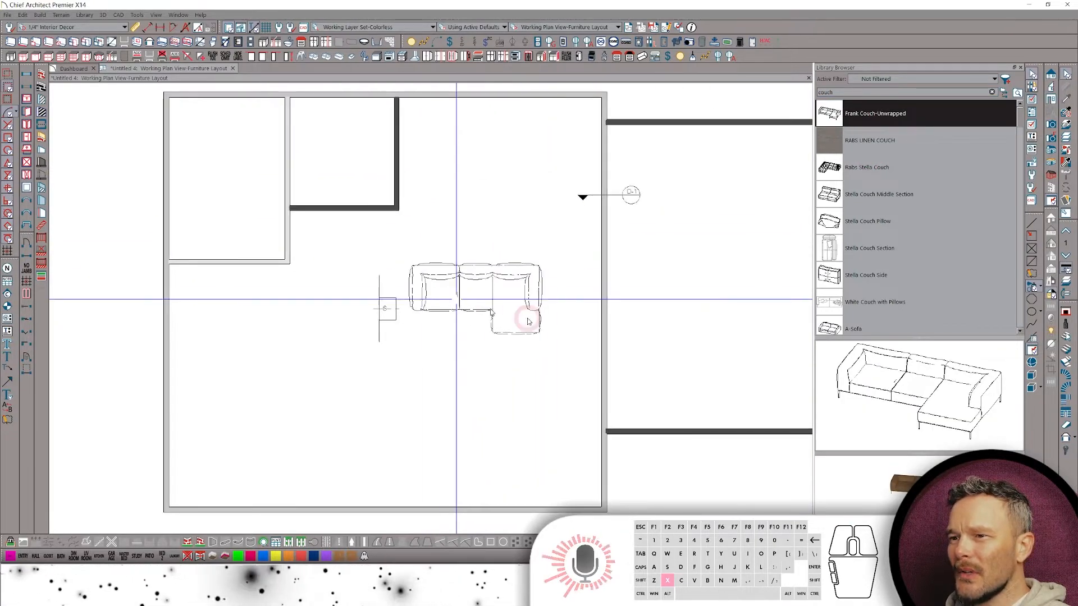
pyautogui.click(465, 297)
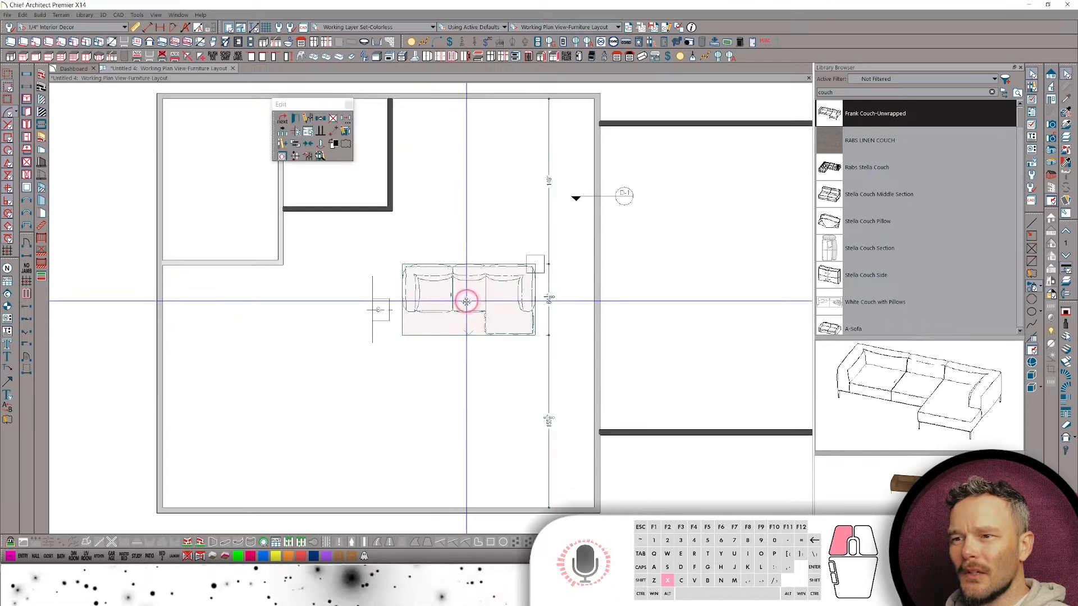
pyautogui.moveTo(467, 301); pyautogui.dragTo(388, 369)
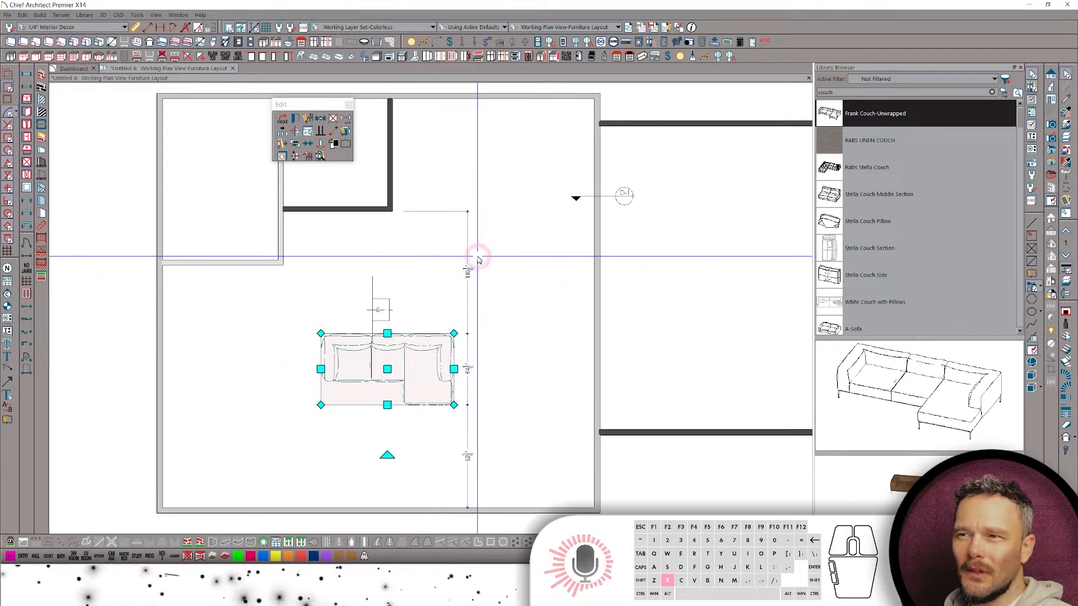
pyautogui.click(490, 29)
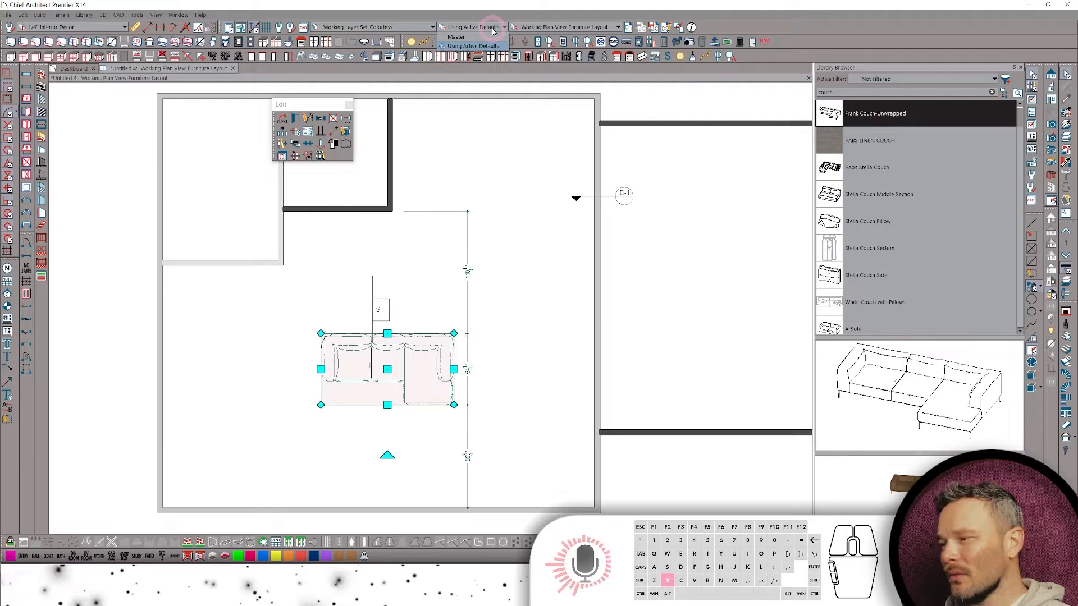
pyautogui.click(492, 30)
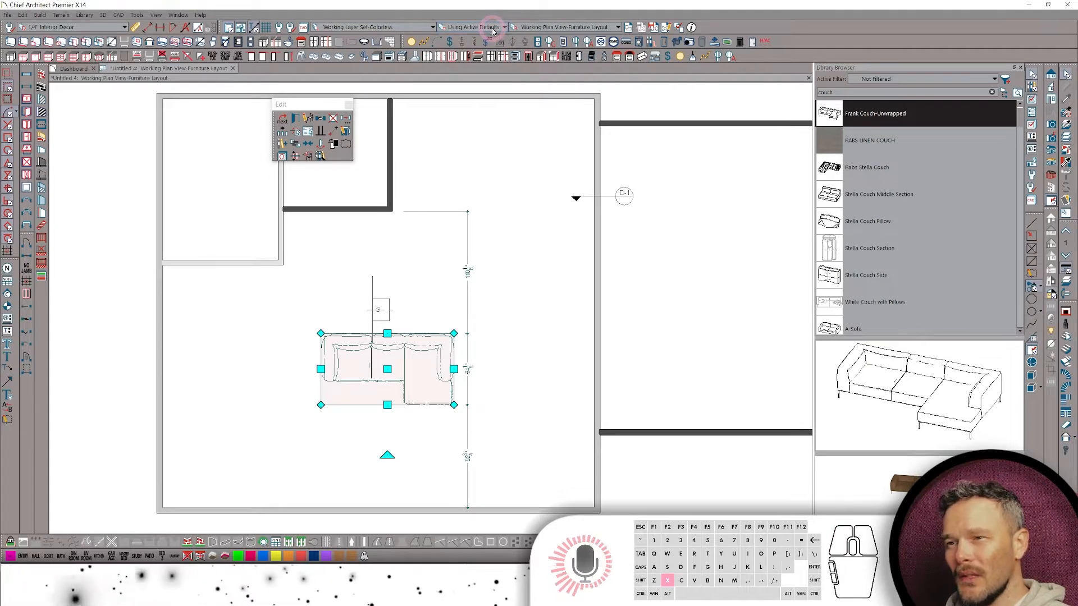
pyautogui.scroll(-2, 518, 310)
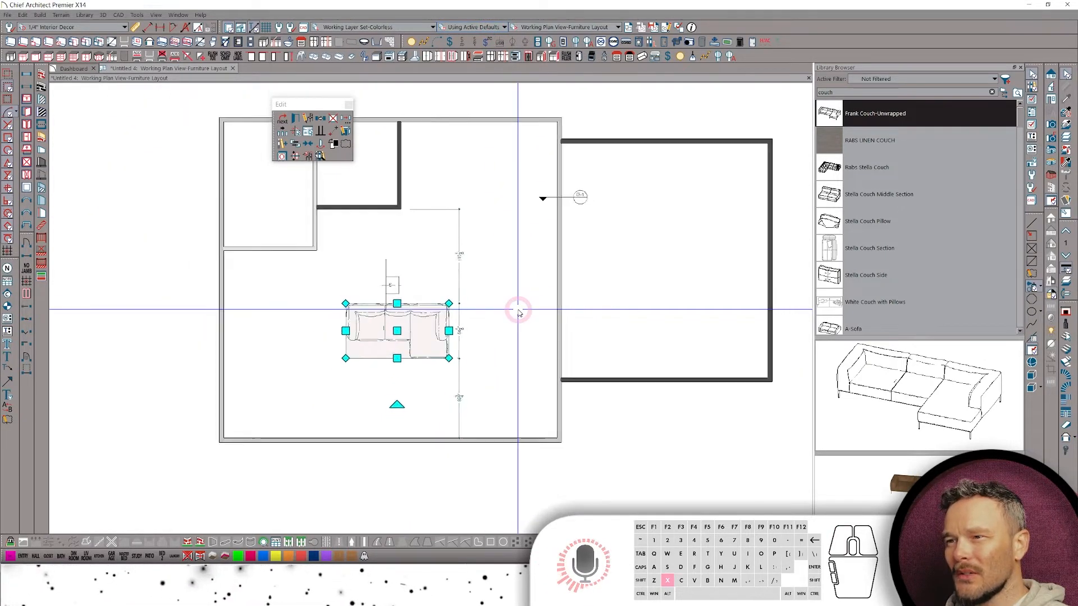
pyautogui.scroll(3, 517, 310)
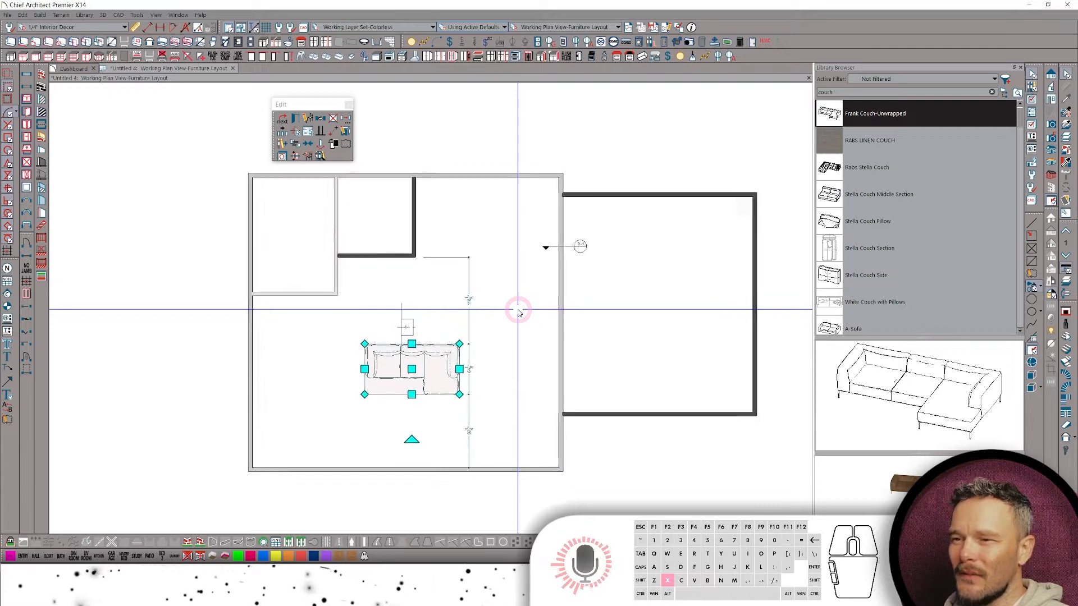
pyautogui.hscroll(2, 518, 310)
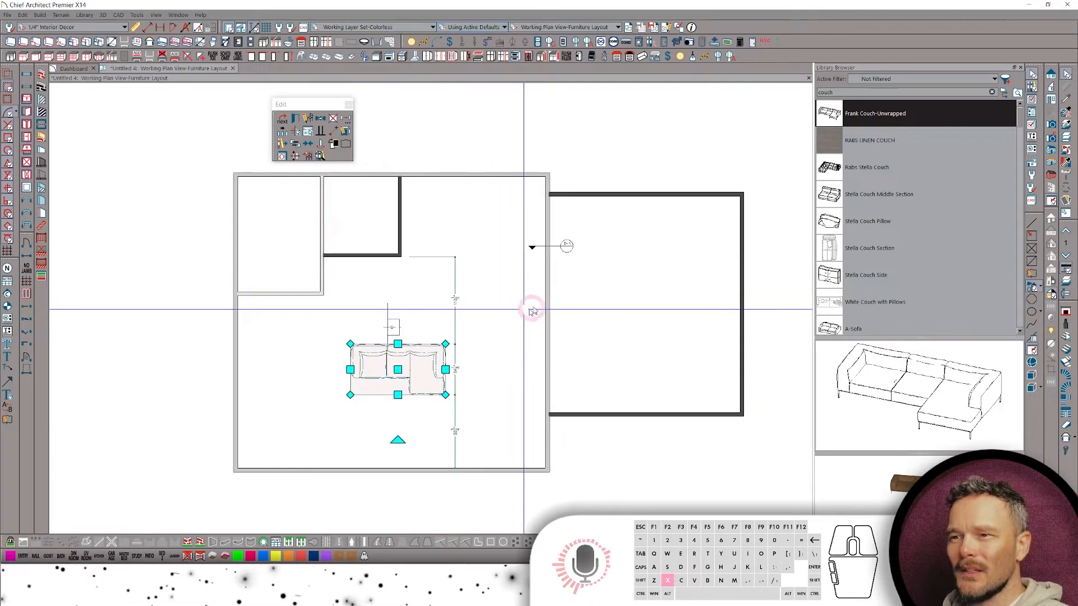
pyautogui.scroll(2, 568, 28)
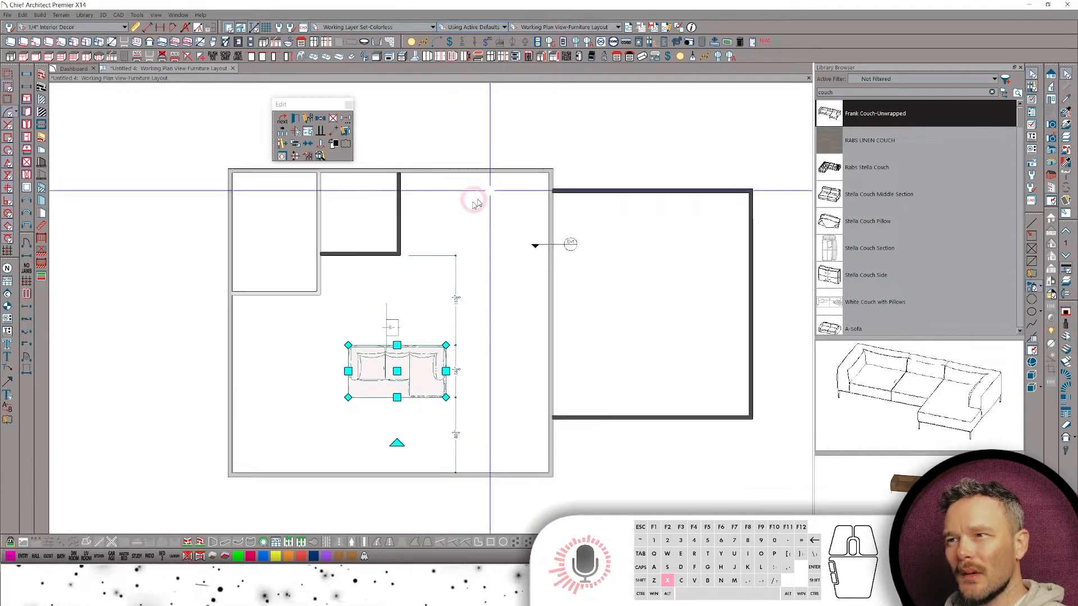
# Draw a horizontal dimension line across the main room between its side walls, at the height of the couch's chaise section.
pyautogui.click(137, 28)
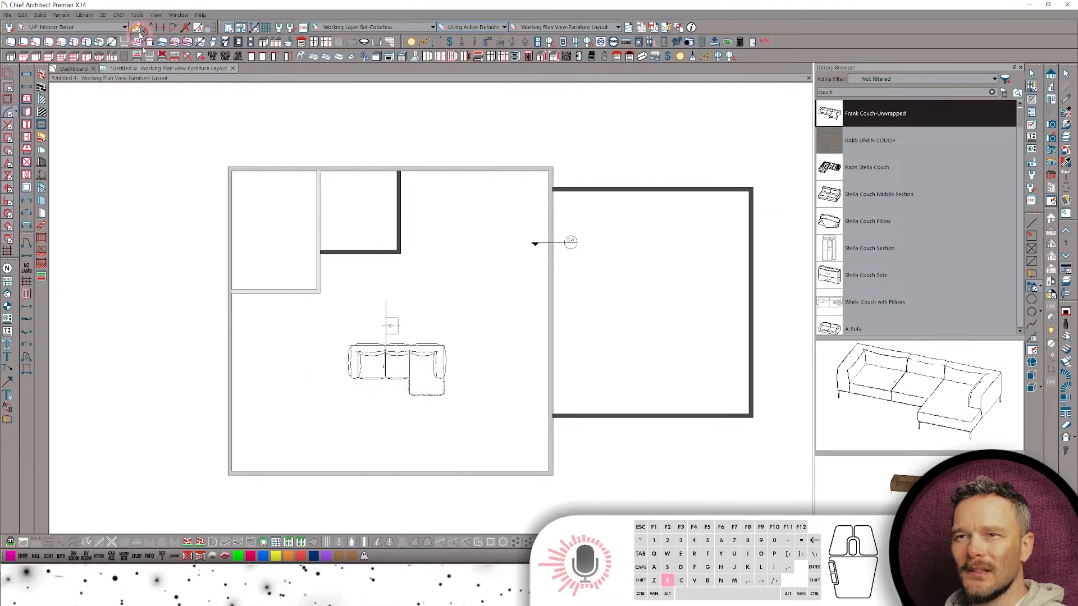
pyautogui.moveTo(549, 380); pyautogui.dragTo(205, 390)
pyautogui.scroll(4, 344, 427)
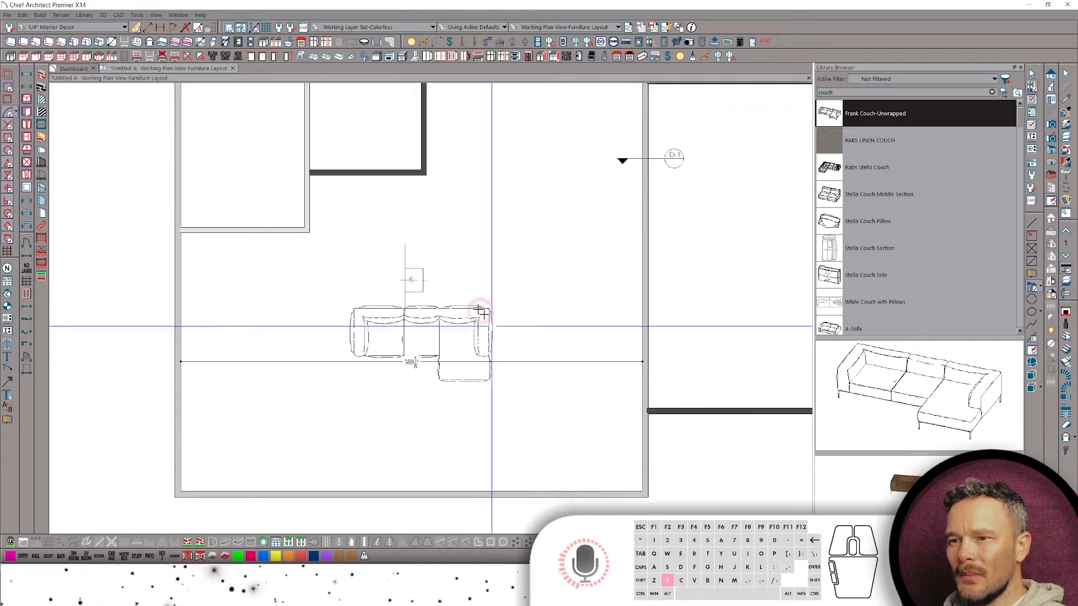
pyautogui.scroll(-1, 492, 306)
pyautogui.scroll(1, 524, 301)
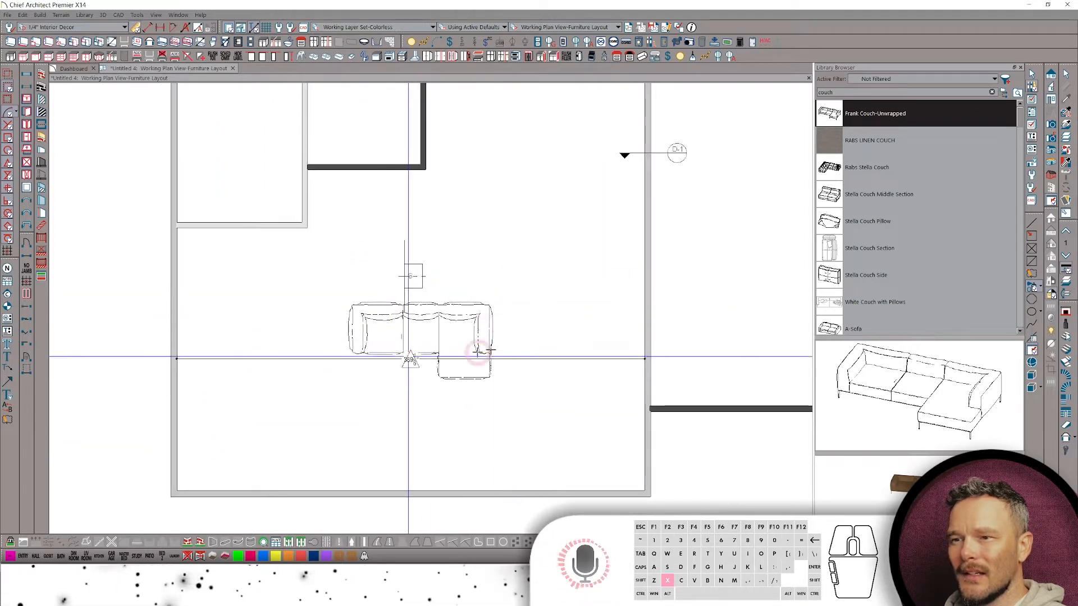
# Add an interior dimension line wall to wall through the couch, and move it down to the open area below the couch.
pyautogui.hotkey('ctrl', 'x')
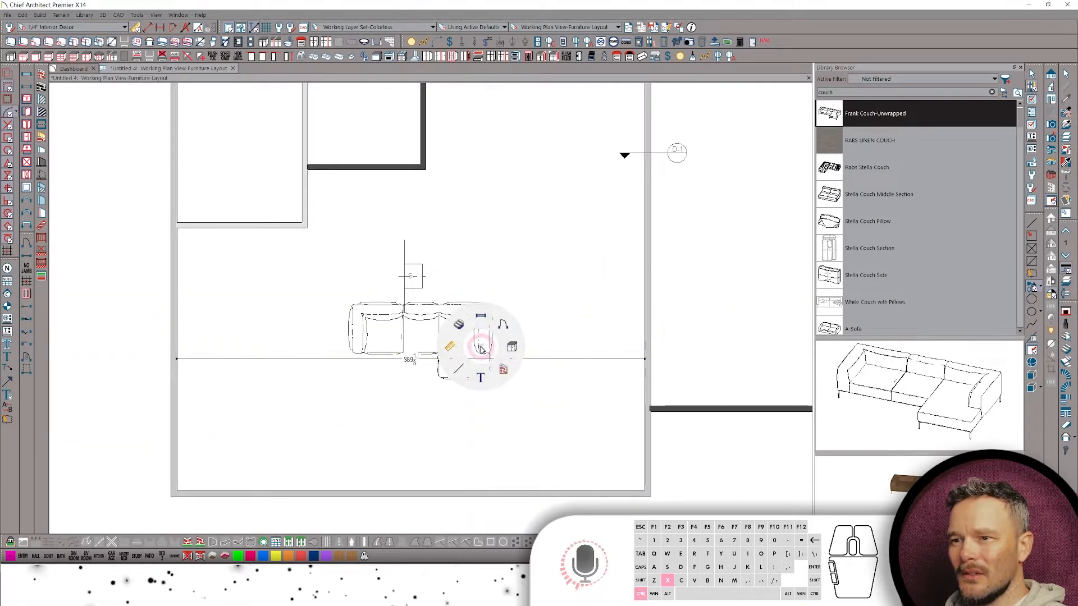
pyautogui.click(450, 346)
pyautogui.moveTo(645, 329); pyautogui.dragTo(176, 329)
pyautogui.scroll(3, 431, 305)
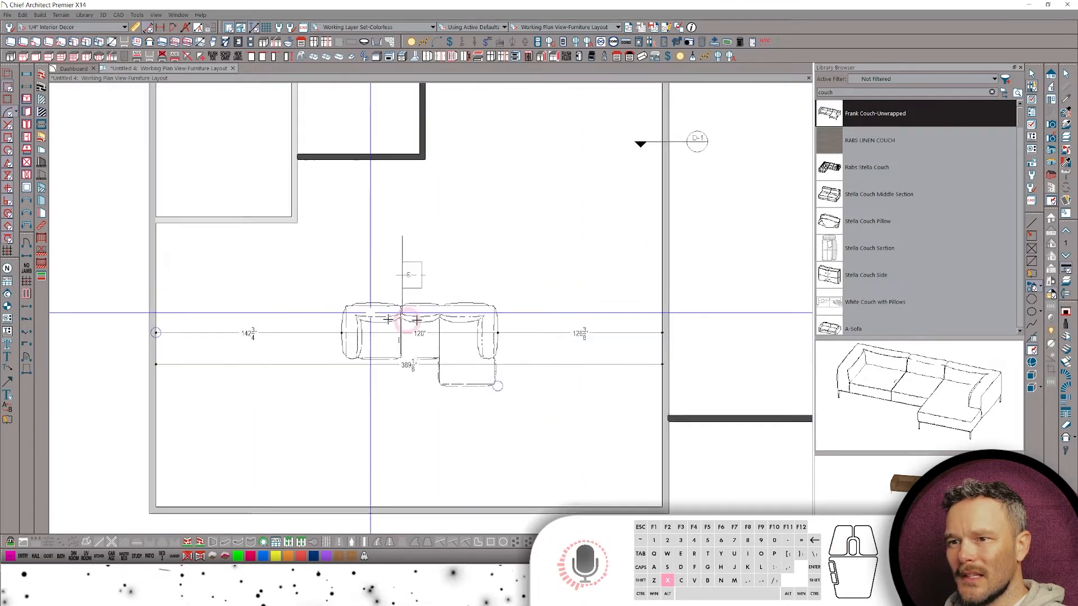
pyautogui.click(553, 348)
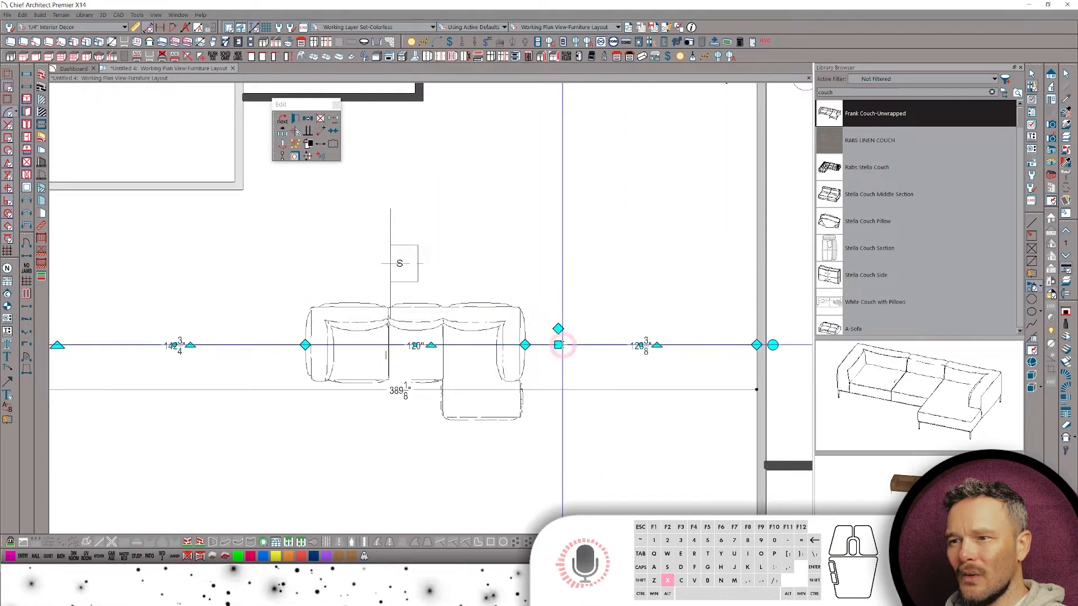
pyautogui.moveTo(558, 344); pyautogui.dragTo(549, 492)
pyautogui.scroll(-3, 474, 284)
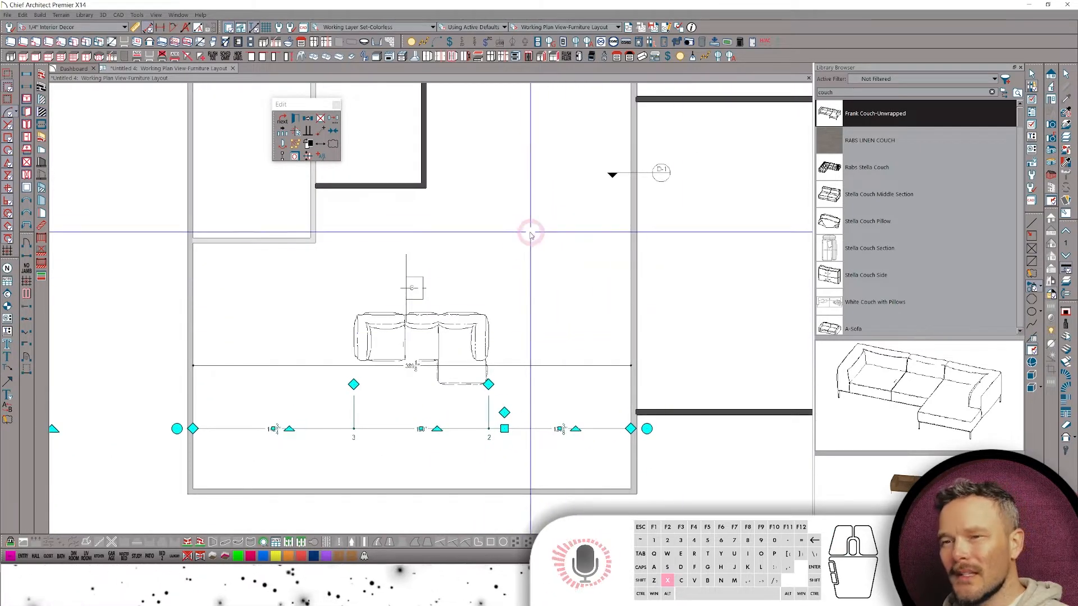
# Examine the Locate Interior furniture settings in the 1/4" Interior Decor dimension defaults used by the lower dimension line.
pyautogui.doubleClick(542, 429)
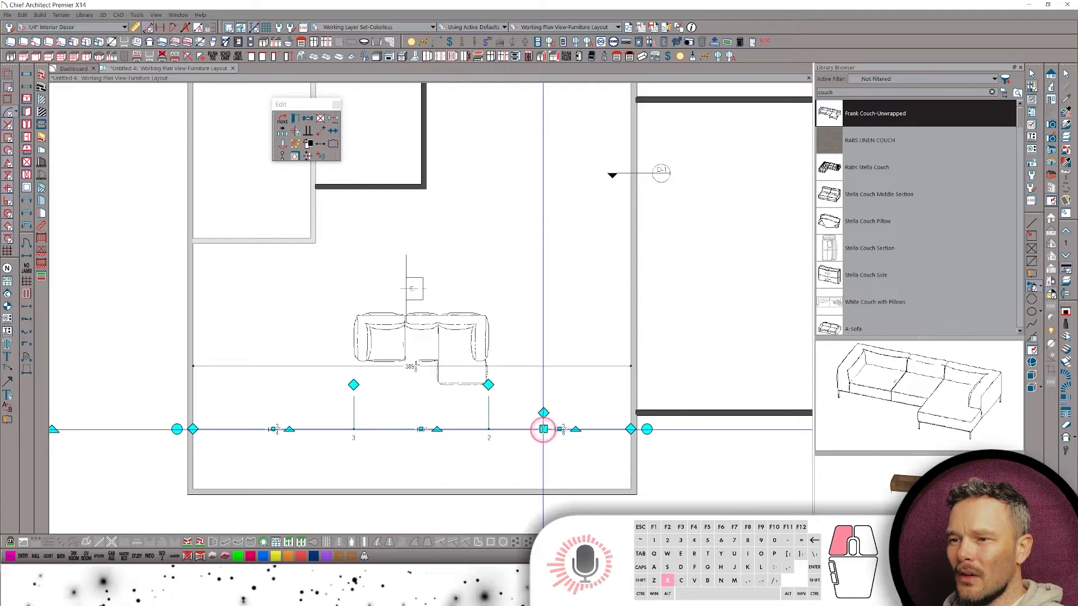
pyautogui.click(394, 106)
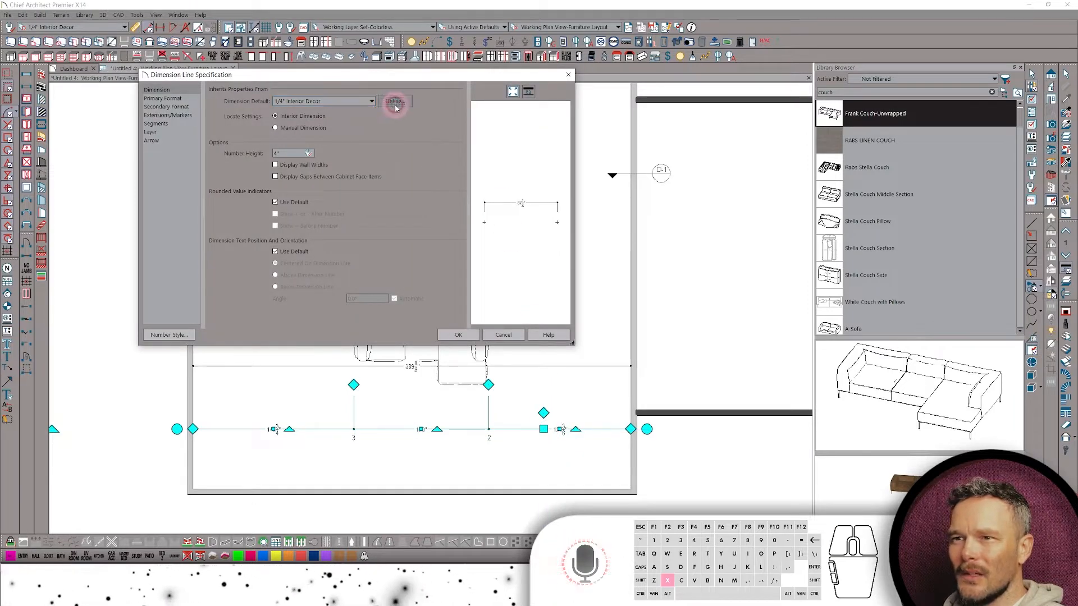
pyautogui.click(340, 179)
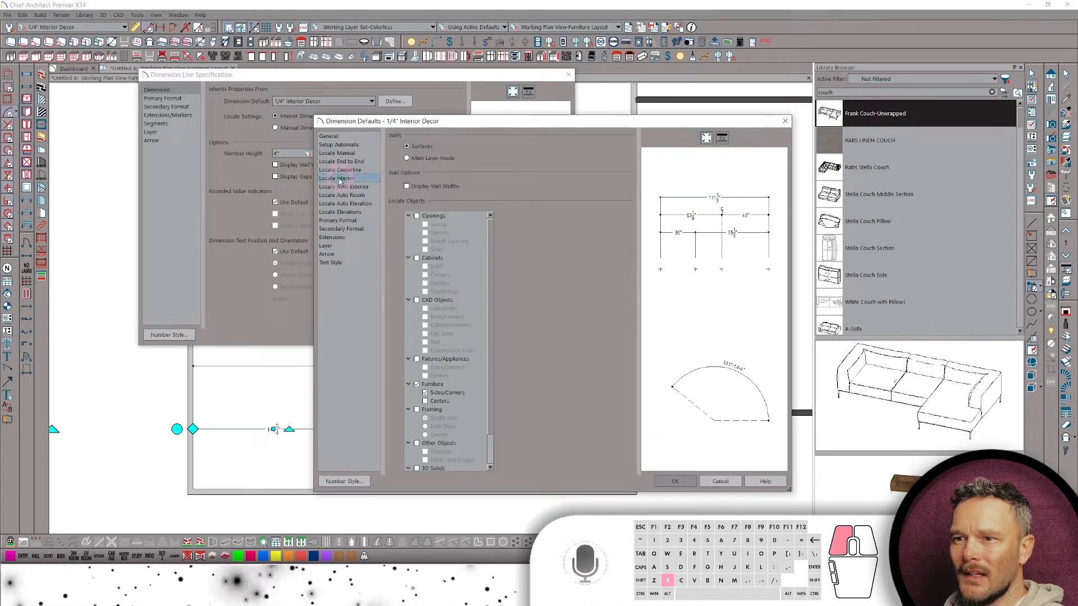
pyautogui.scroll(-2, 457, 337)
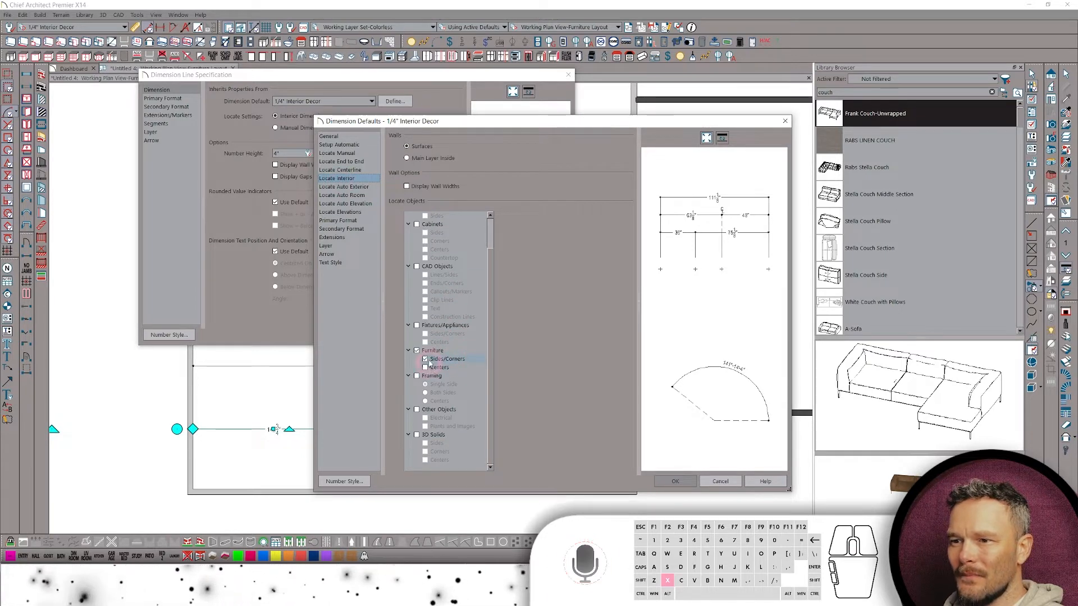
pyautogui.click(688, 482)
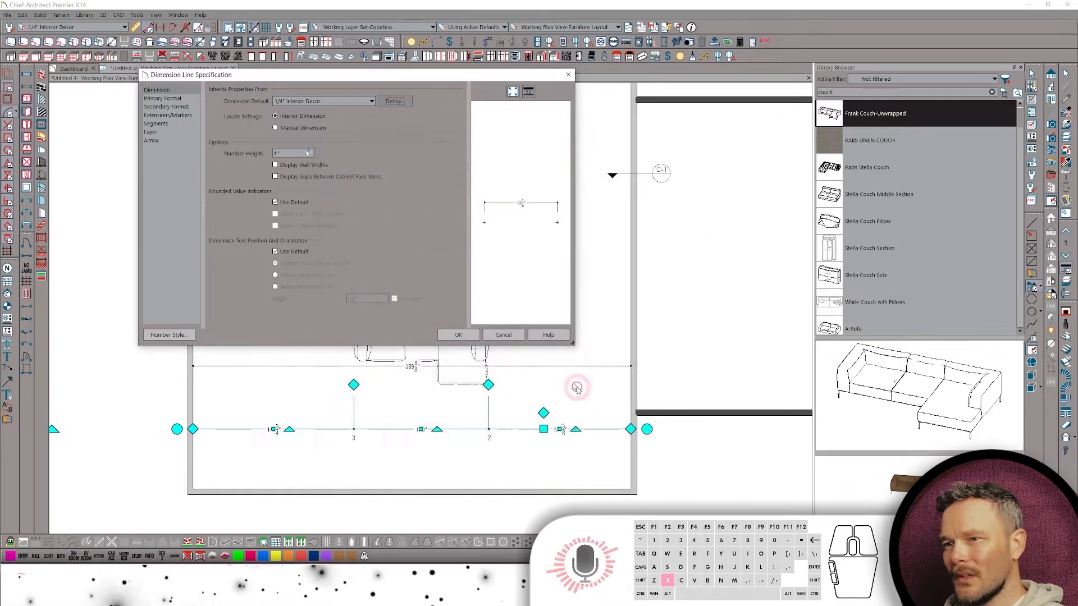
pyautogui.click(449, 336)
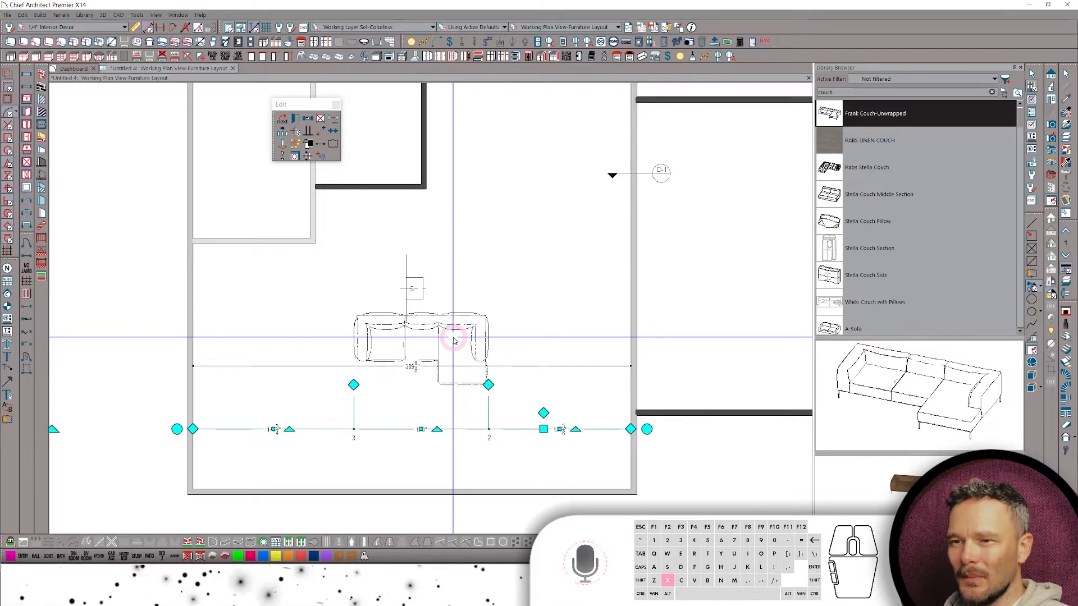
# Delete both horizontal dimension lines from the main room.
pyautogui.press('x')
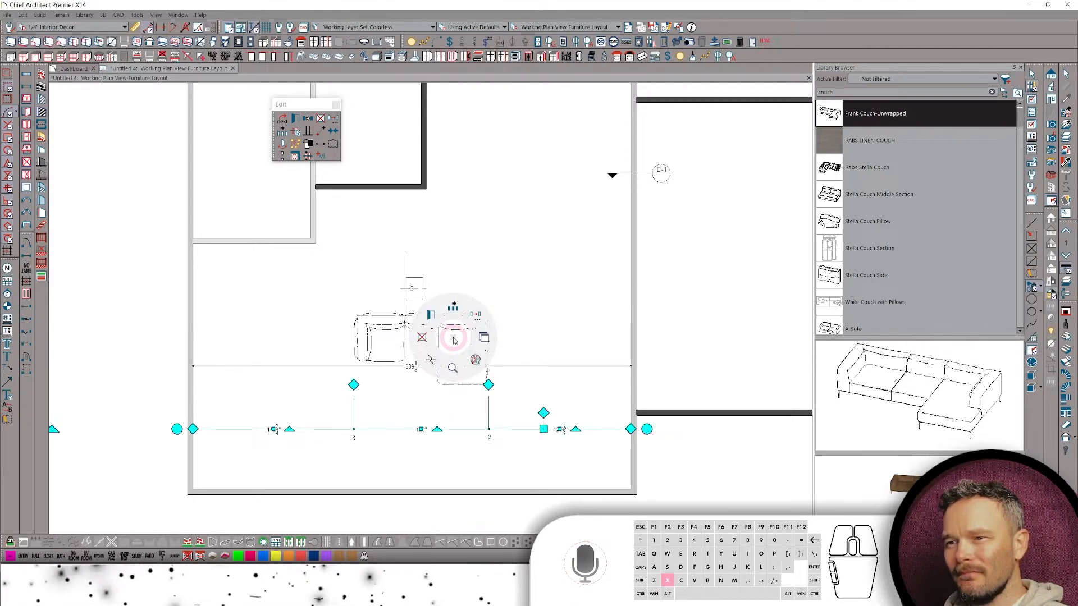
pyautogui.click(337, 366)
pyautogui.click(402, 145)
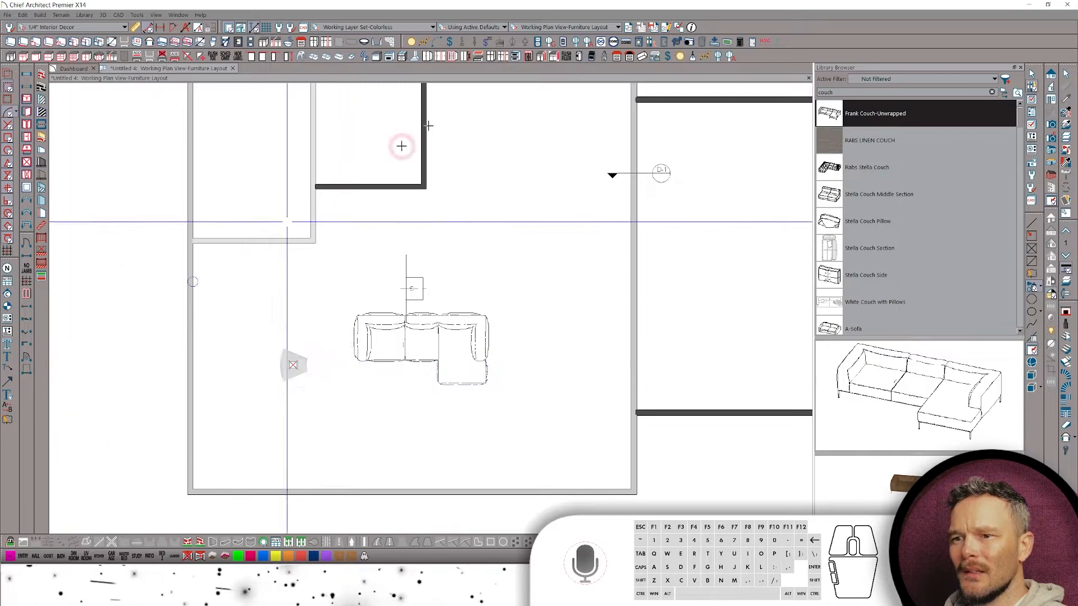
# Switch to the Working Plan View-Roofs Only plan view and examine the roof outlines over both parts of the building.
pyautogui.click(563, 27)
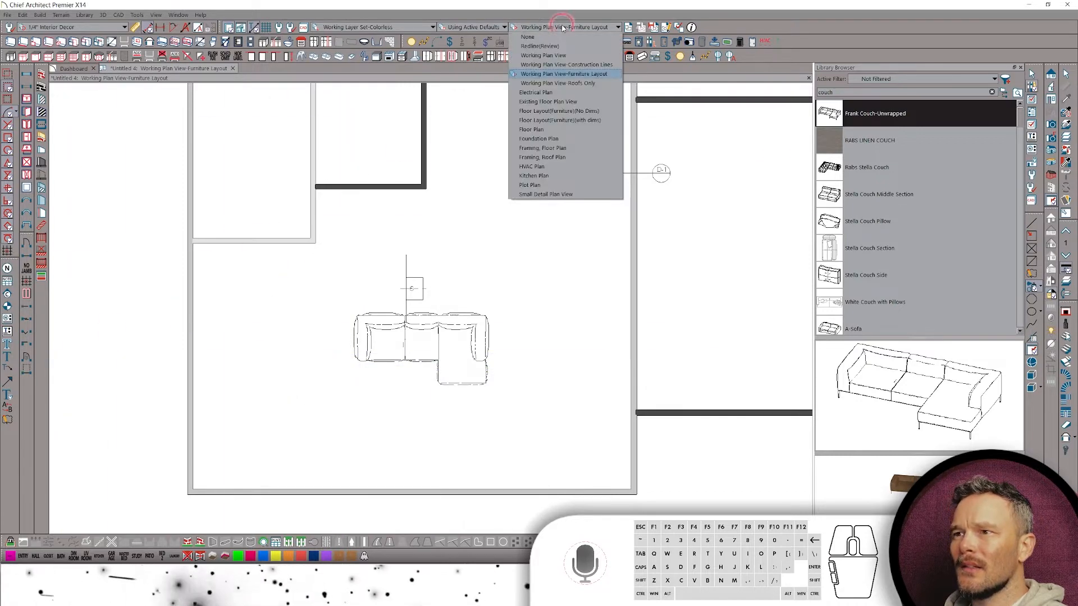
pyautogui.click(565, 82)
pyautogui.scroll(-2, 470, 274)
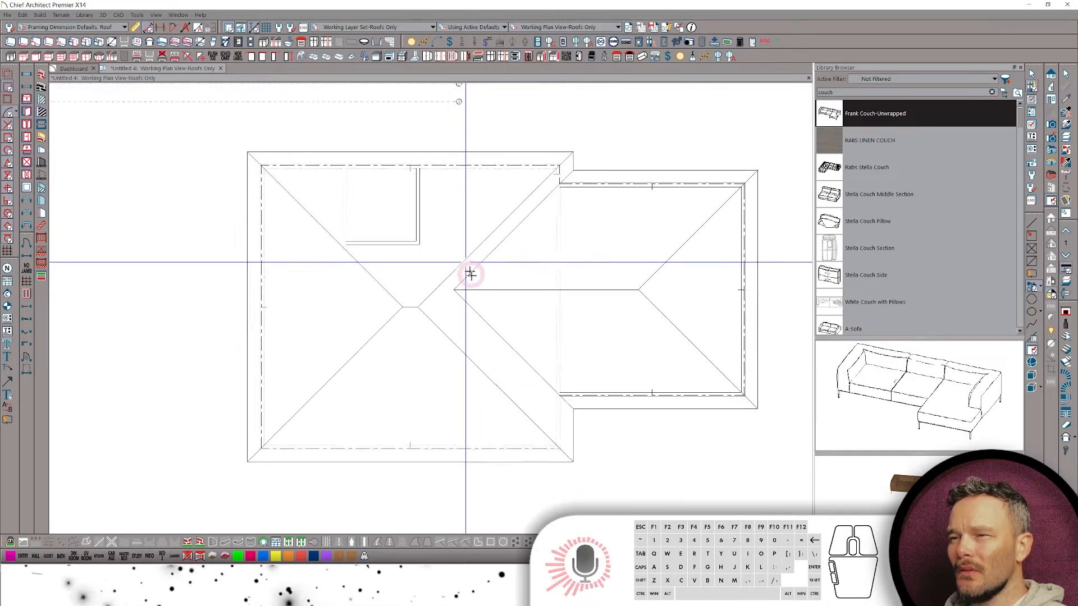
pyautogui.scroll(-1, 472, 276)
pyautogui.moveTo(554, 346); pyautogui.dragTo(512, 359, button='middle')
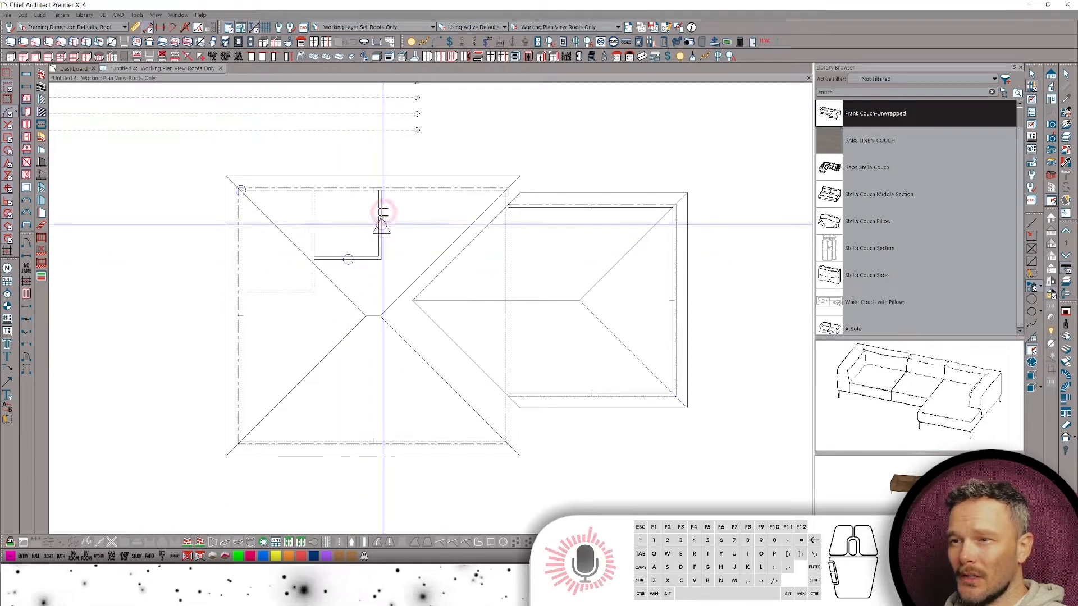
pyautogui.scroll(1, 592, 362)
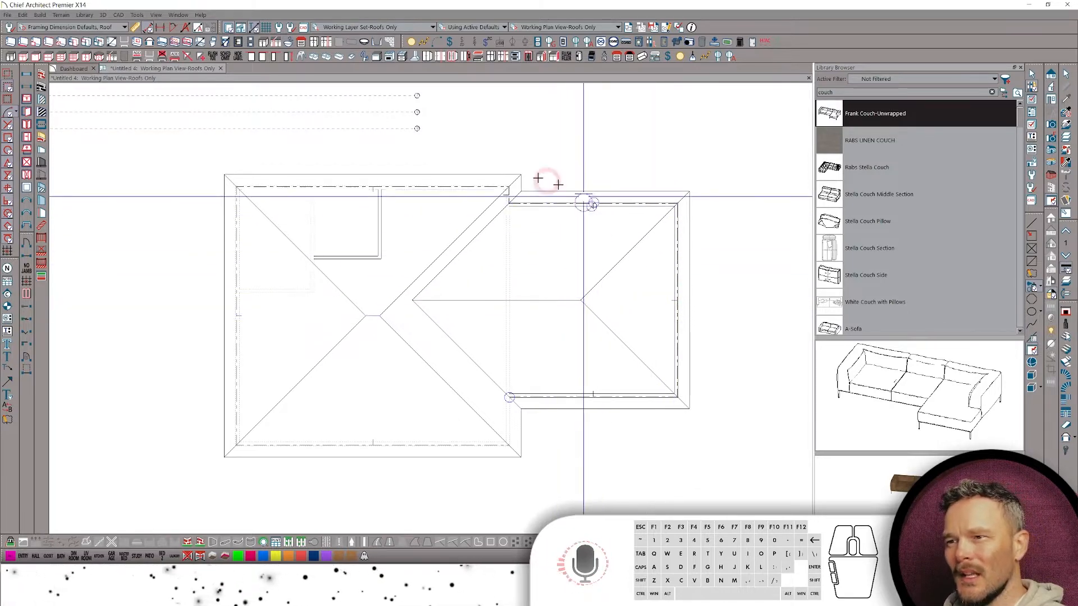
pyautogui.scroll(3, 385, 241)
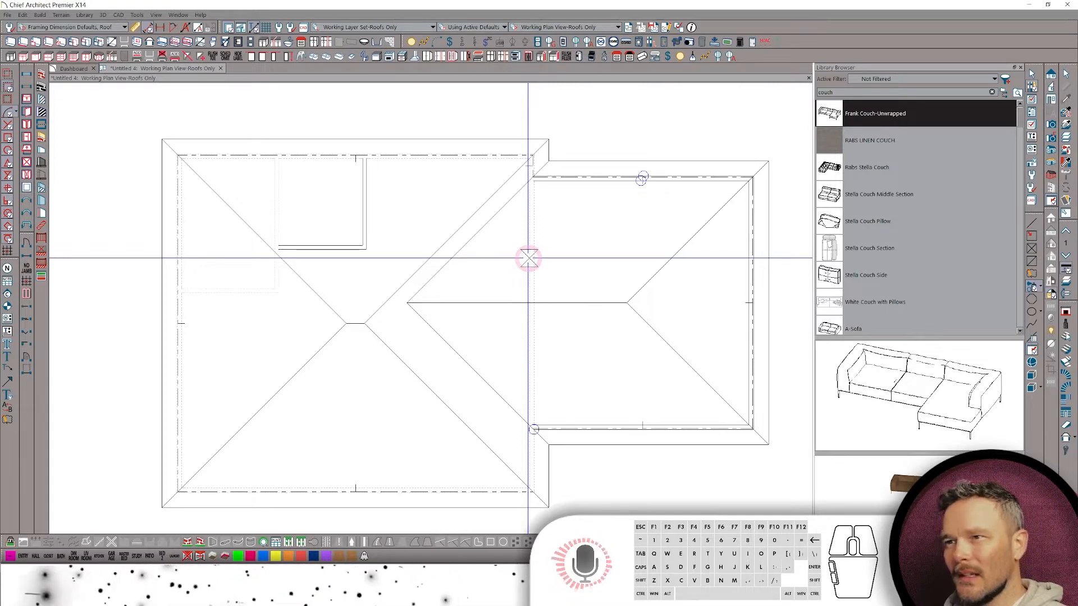
# Switch to the Working Plan View to see the whole building with its colored walls.
pyautogui.click(567, 27)
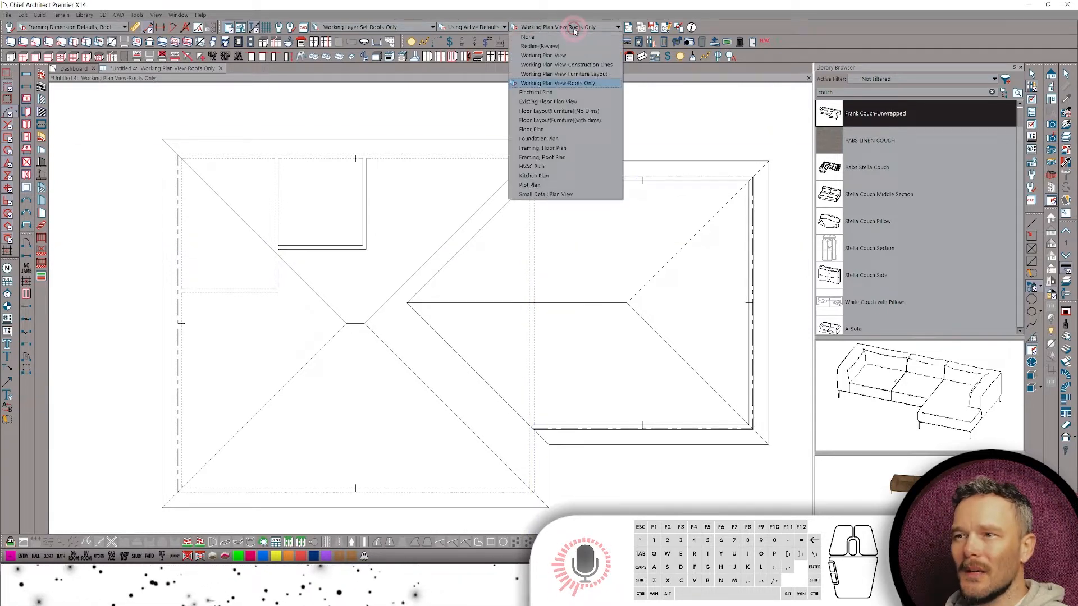
pyautogui.click(560, 56)
pyautogui.scroll(-2, 524, 186)
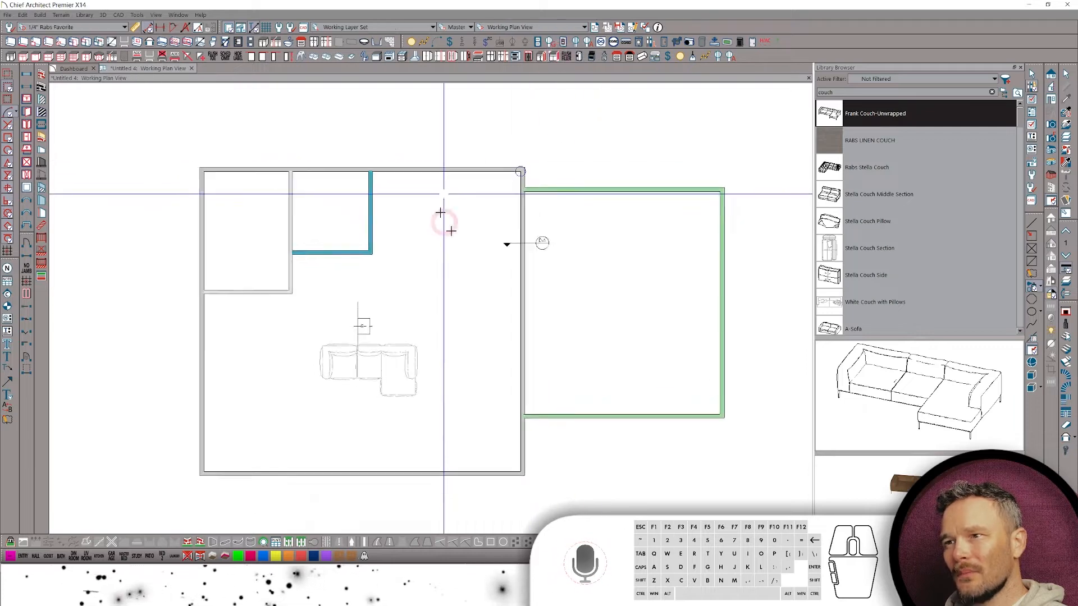
pyautogui.scroll(-1, 430, 246)
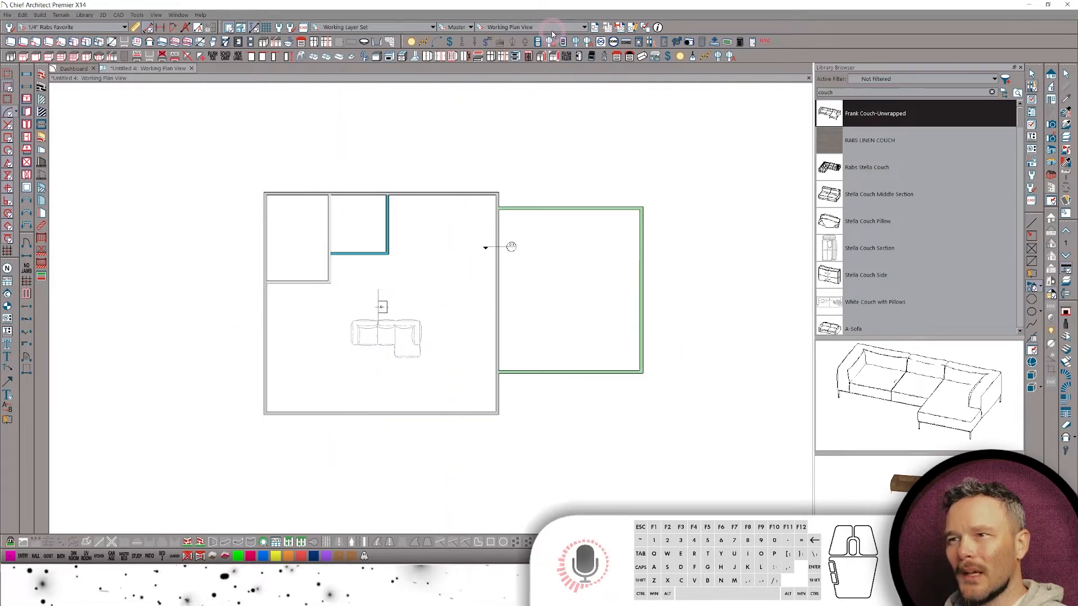
# Switch to the Redline(Review) plan view, bringing the building, its redline notes and the camera symbol into view.
pyautogui.click(553, 29)
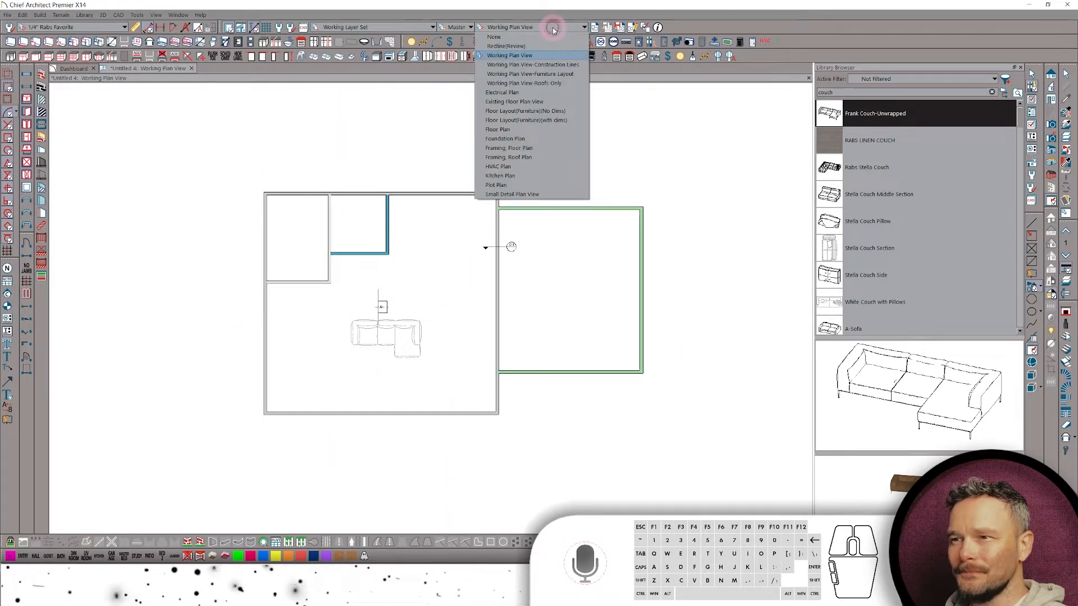
pyautogui.click(507, 47)
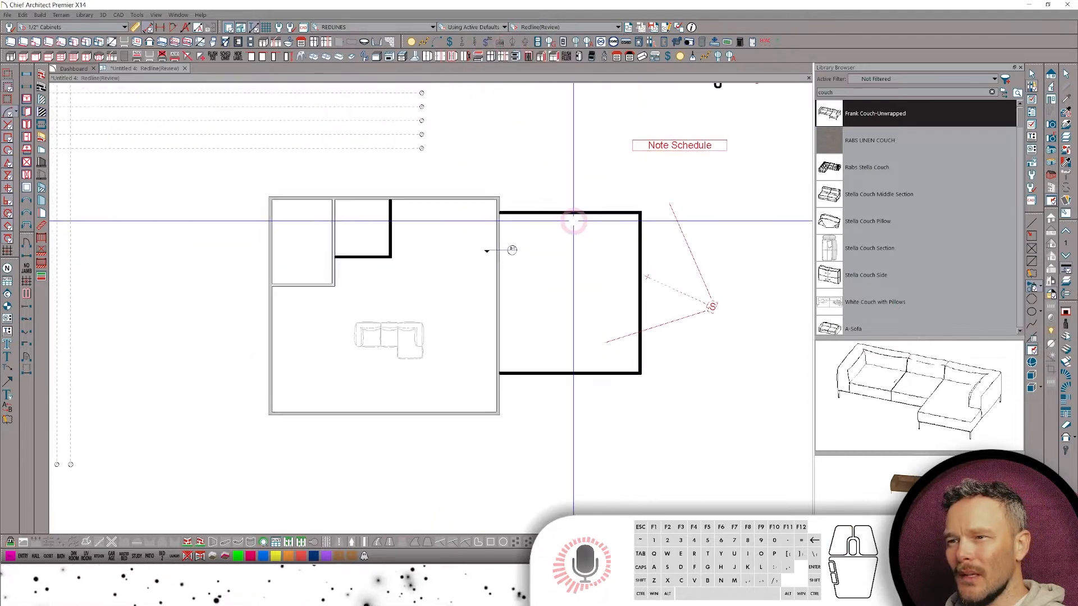
pyautogui.scroll(-1, 576, 236)
pyautogui.moveTo(505, 200); pyautogui.dragTo(503, 191, button='middle')
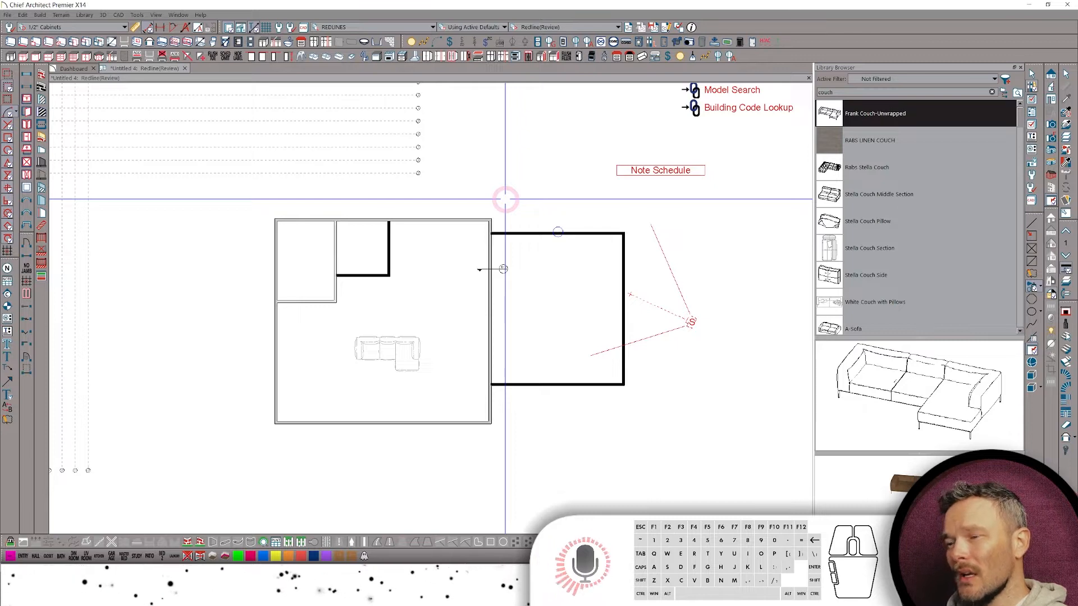
# Open the REDLINE CAMERA view from its symbol beside the building and orient it to look down into the rooms.
pyautogui.doubleClick(695, 322)
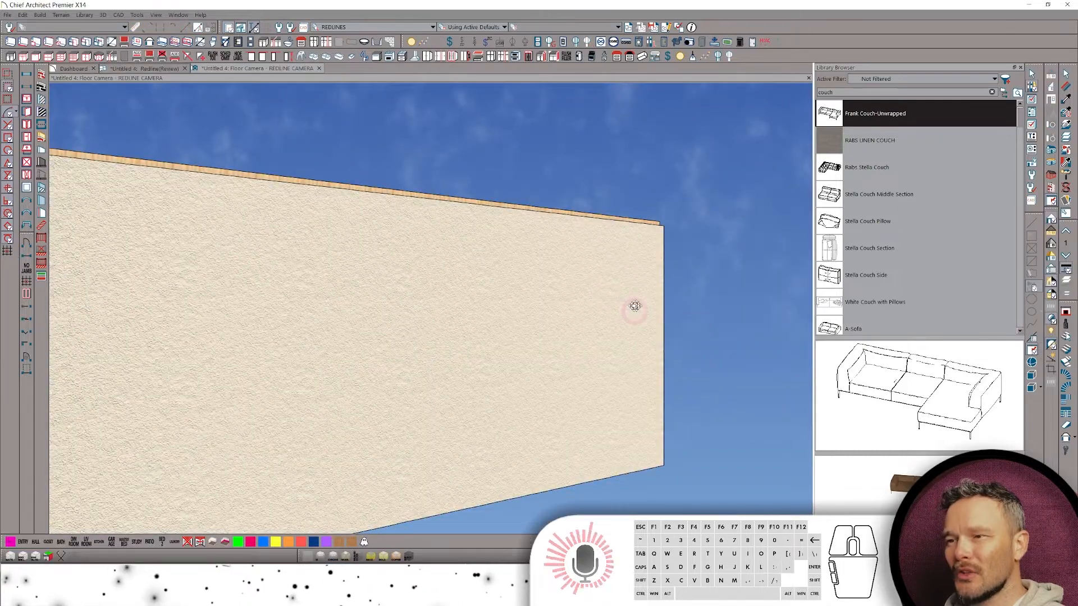
pyautogui.moveTo(635, 306); pyautogui.dragTo(421, 359, button='middle')
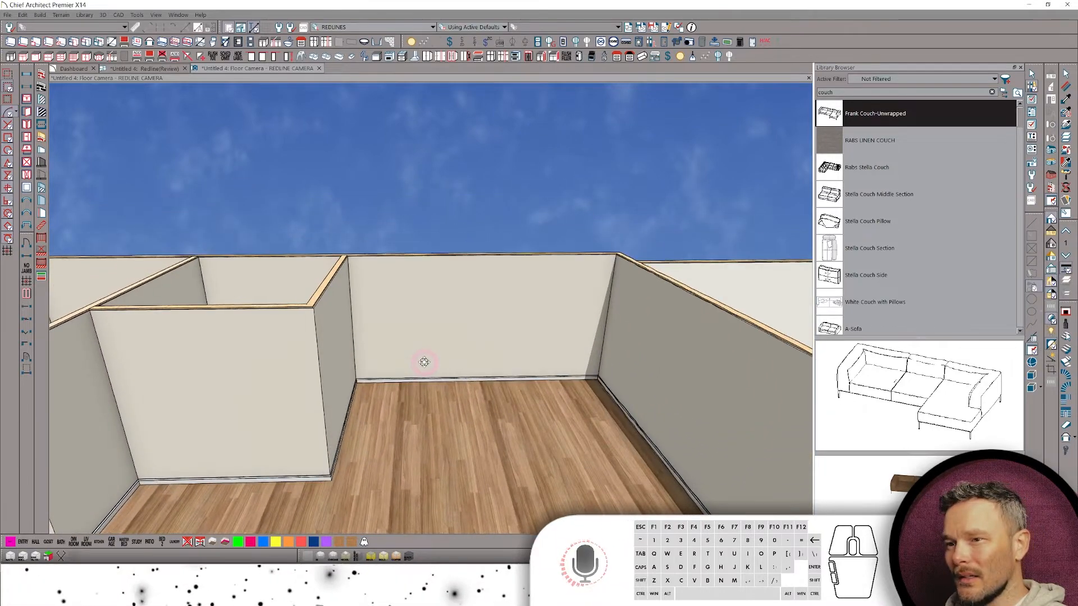
pyautogui.press('w')
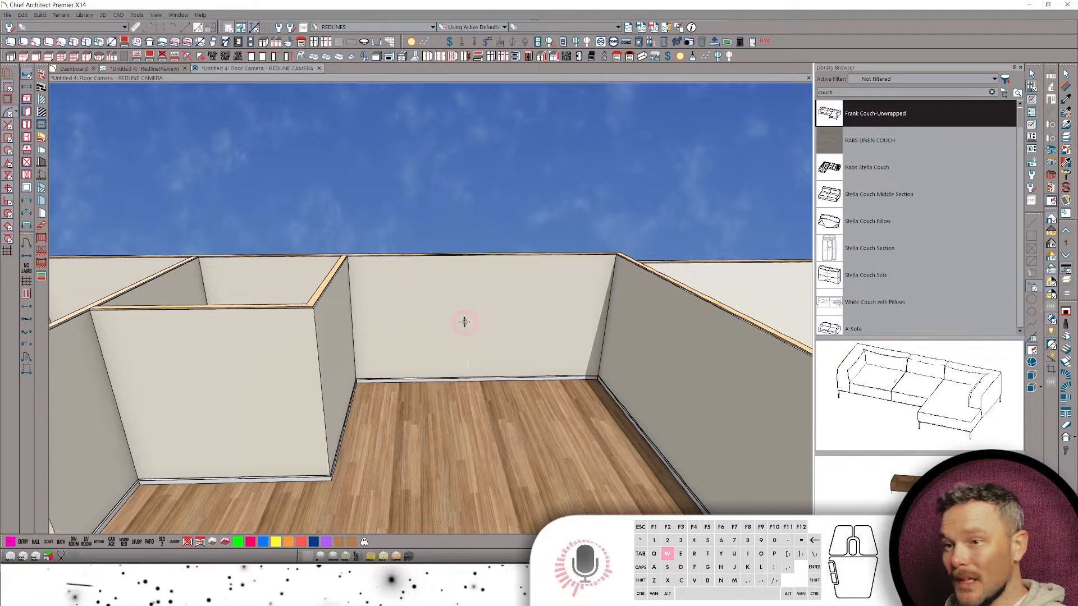
# Add a window to the wall at the far end of the room and an exterior door to another wall.
pyautogui.click(464, 322)
pyautogui.moveTo(464, 322); pyautogui.dragTo(489, 322, button='middle')
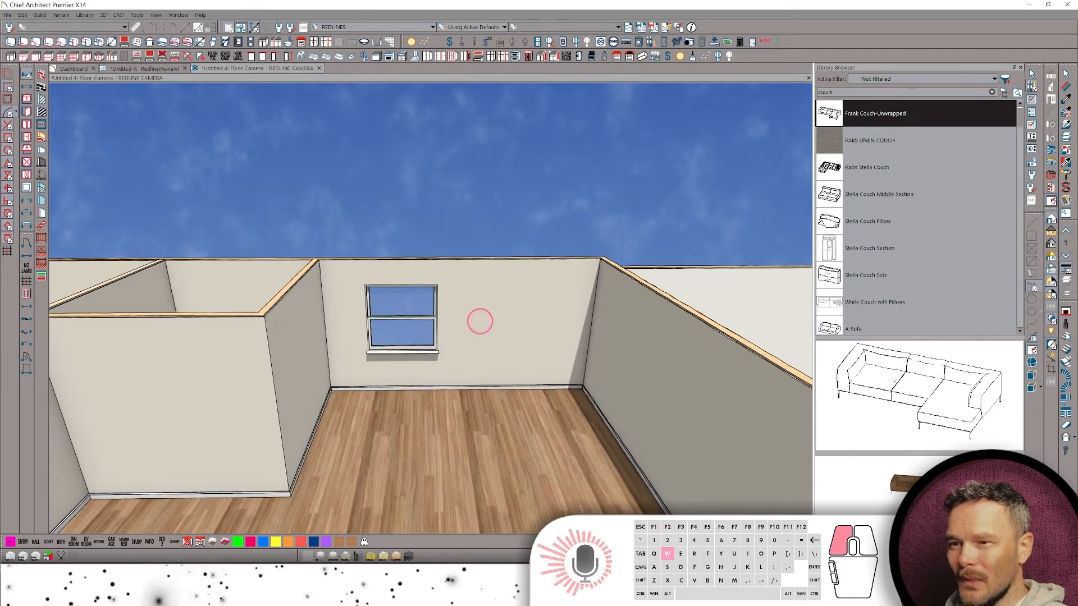
pyautogui.moveTo(342, 344); pyautogui.dragTo(300, 371, button='middle')
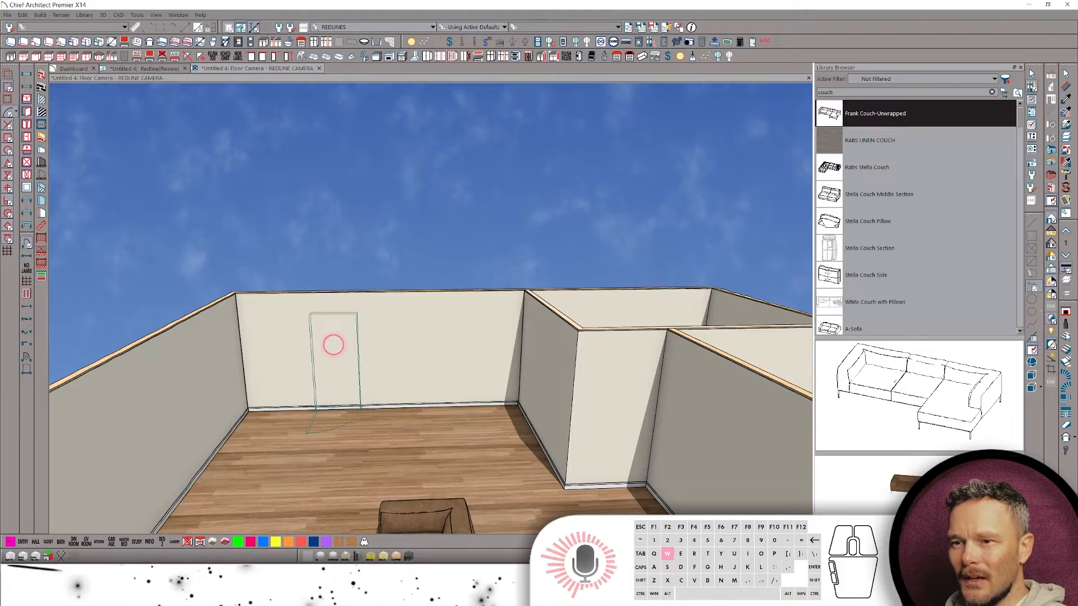
pyautogui.moveTo(392, 405); pyautogui.dragTo(384, 419, button='middle')
# Place a REDLINES note on the floor near the door and move it onto the interior wall beside the windows.
pyautogui.click(385, 409)
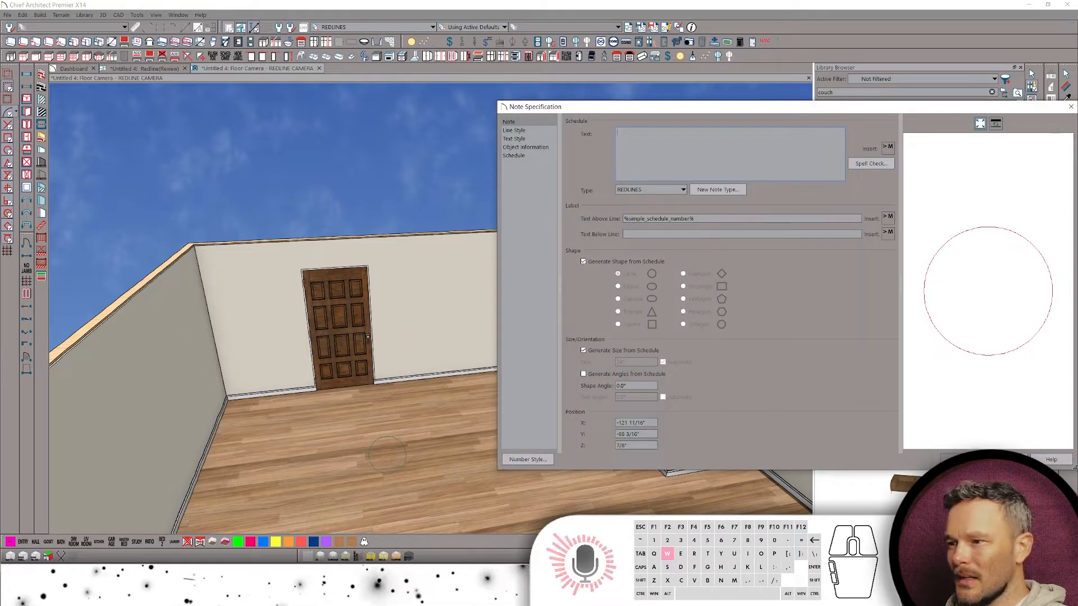
pyautogui.press('Return')
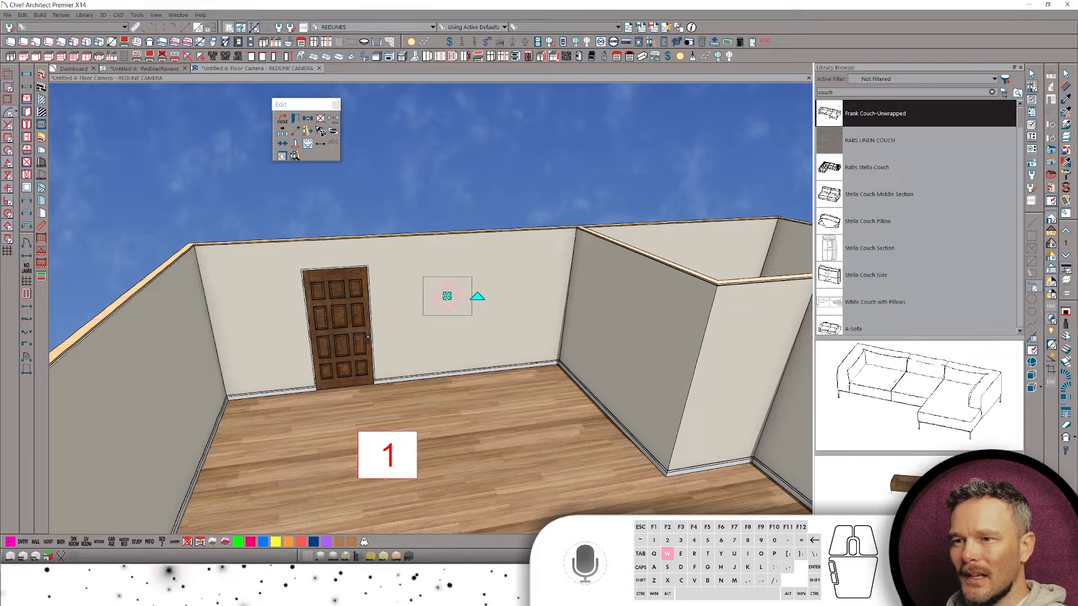
pyautogui.moveTo(472, 337); pyautogui.dragTo(291, 377, button='middle')
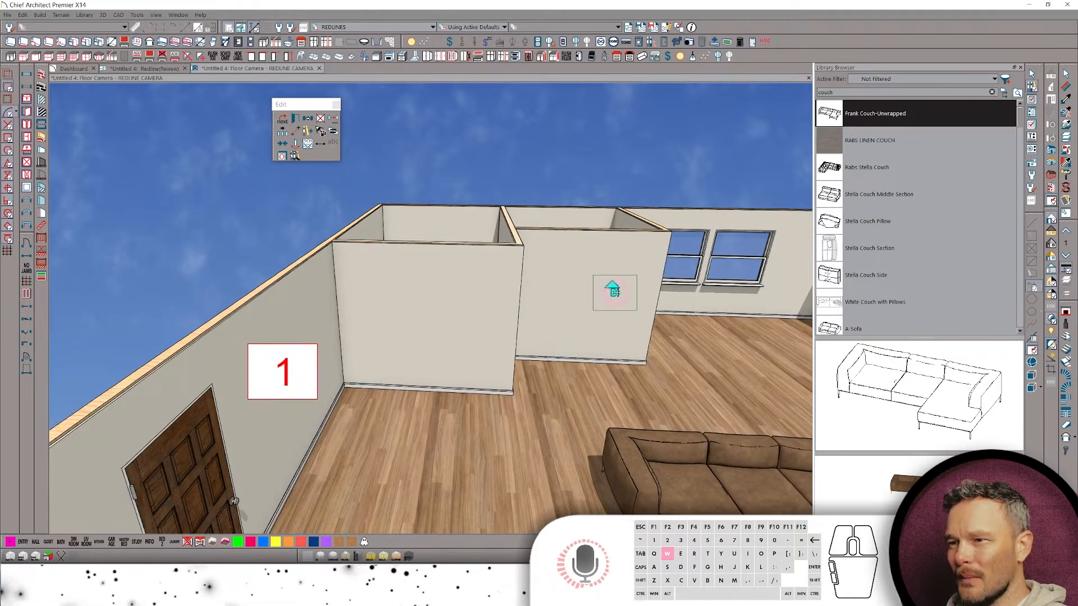
pyautogui.moveTo(615, 292); pyautogui.dragTo(416, 345, button='middle')
# Set the redline note's text above line to "So that we know, this needs to be edited".
pyautogui.rightClick(416, 346)
pyautogui.click(342, 261)
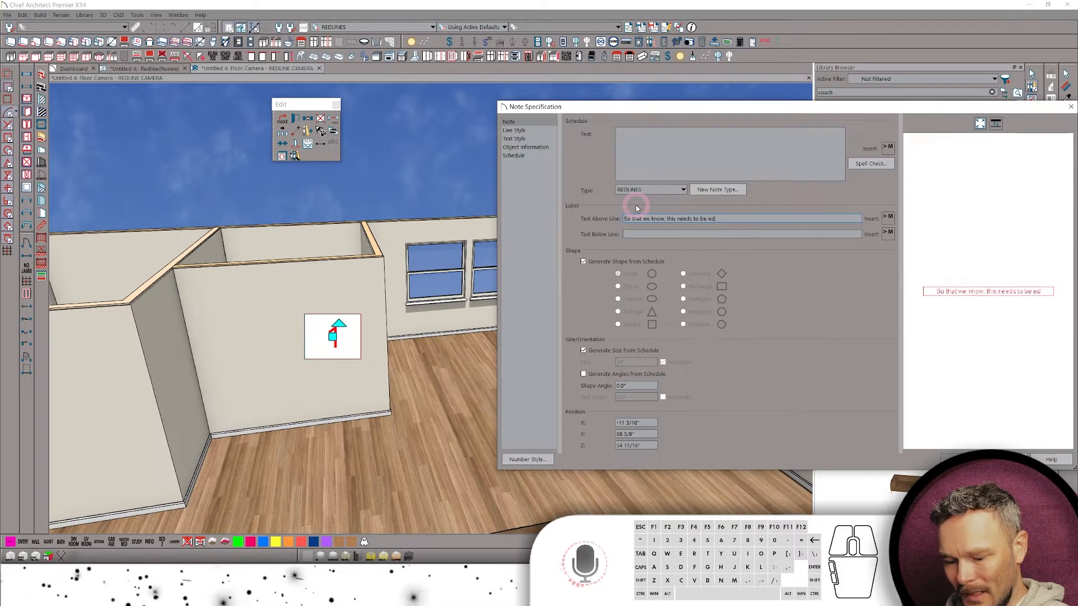
pyautogui.press('Return')
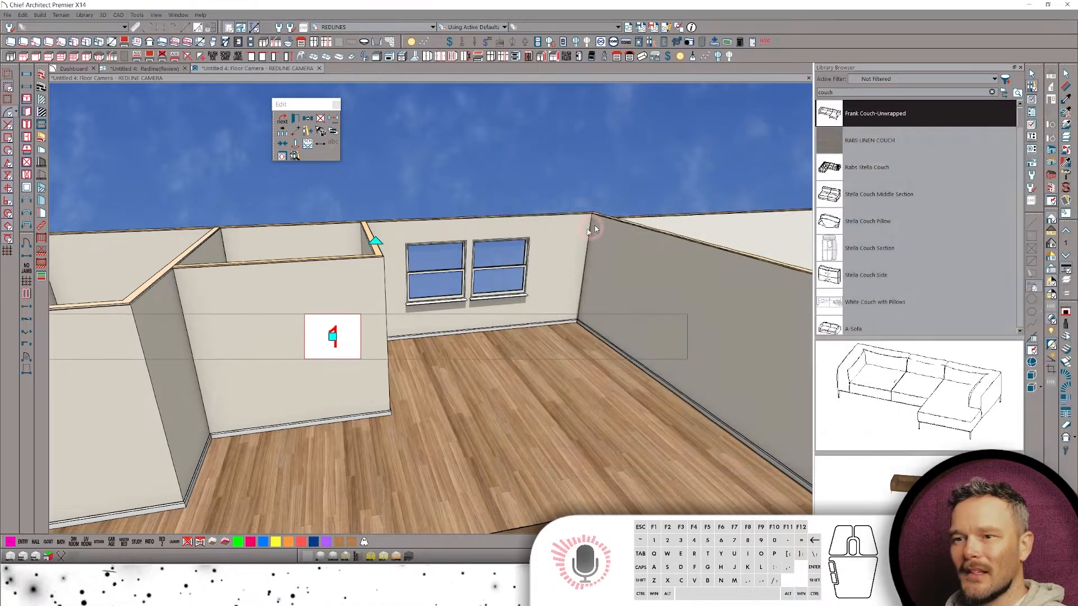
pyautogui.moveTo(427, 308); pyautogui.dragTo(516, 341, button='middle')
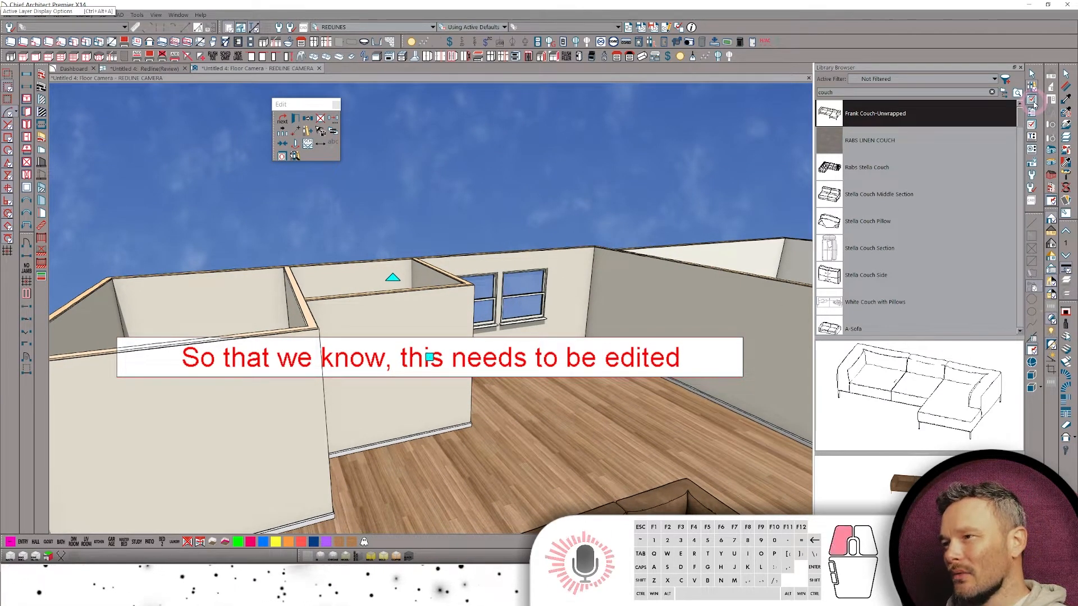
# Set the text style of the REDLINES layer to 1/4" Text Style in the active layer display options.
pyautogui.click(1033, 101)
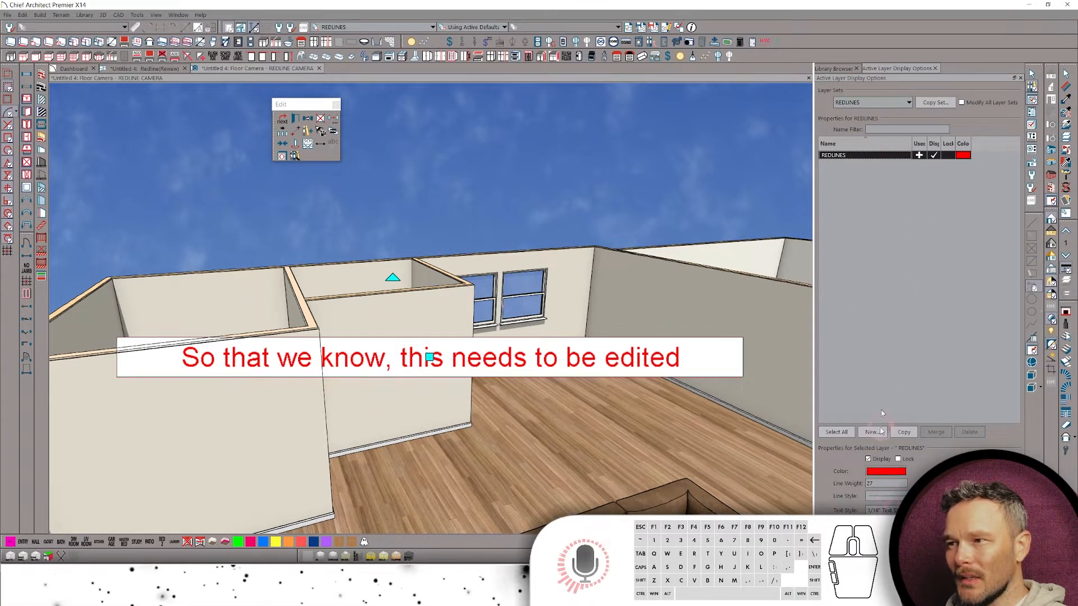
pyautogui.click(886, 510)
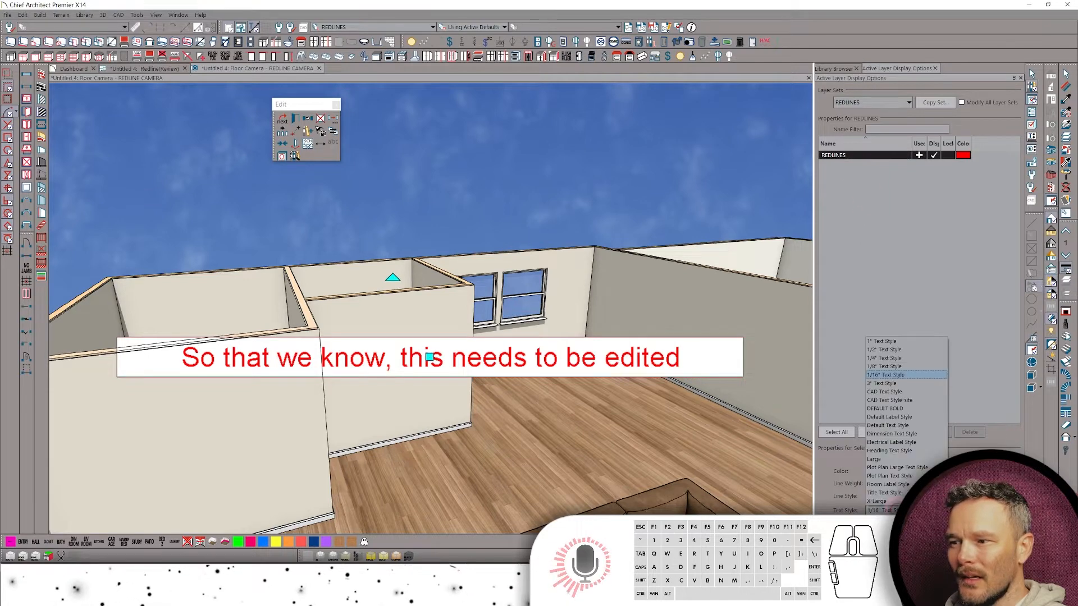
pyautogui.click(893, 359)
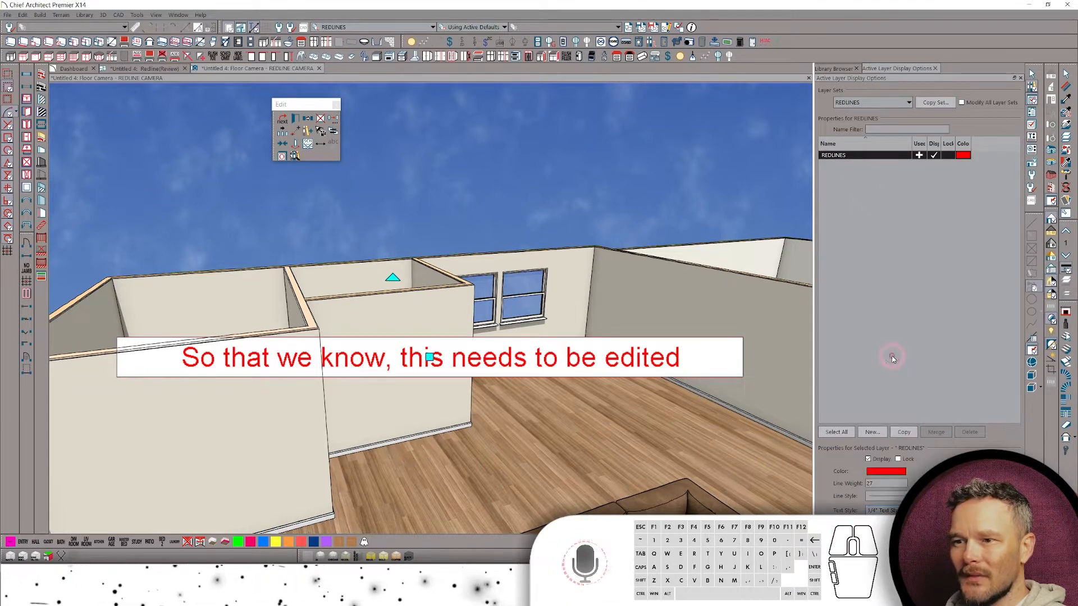
# Return to the Redline(Review) plan and examine the new note in the Note Schedule and at the interior wall.
pyautogui.moveTo(710, 360); pyautogui.dragTo(154, 73)
pyautogui.click(154, 71)
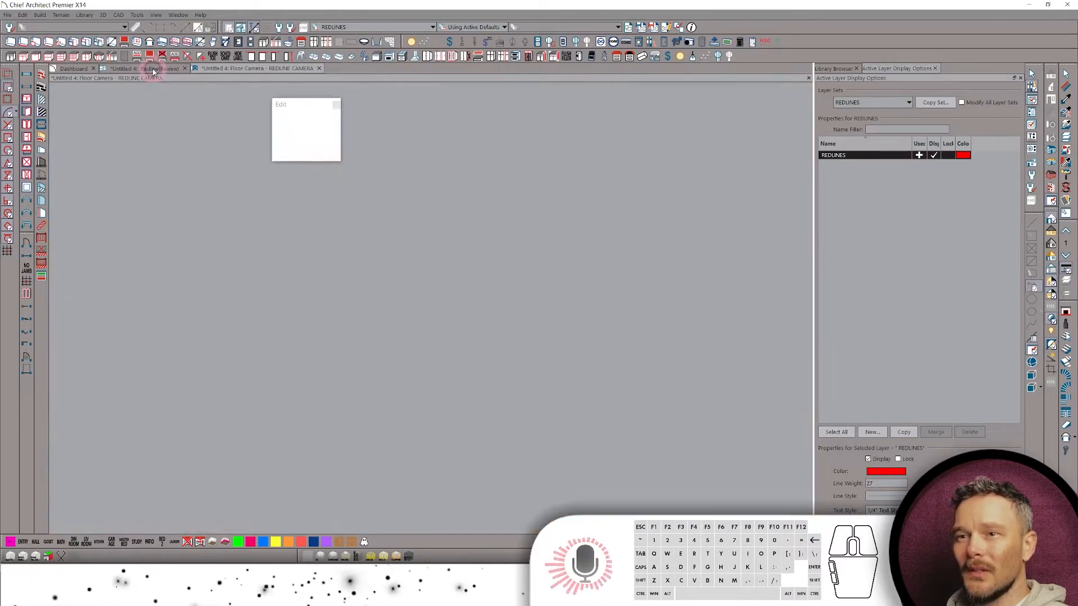
pyautogui.moveTo(596, 232); pyautogui.dragTo(411, 304, button='middle')
pyautogui.scroll(2, 572, 224)
pyautogui.scroll(2, 558, 292)
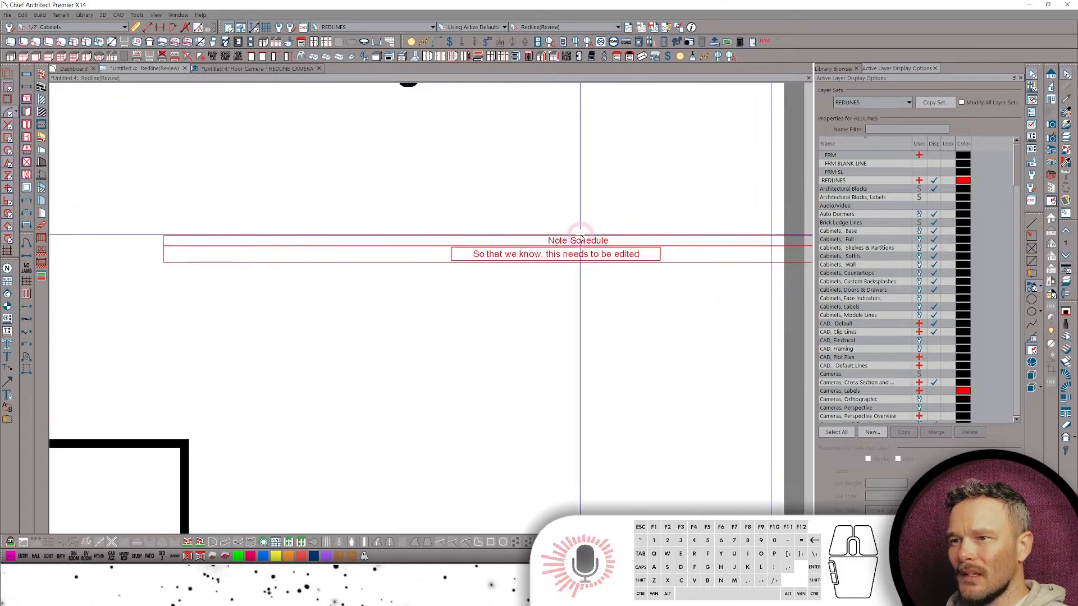
pyautogui.scroll(-4, 589, 246)
pyautogui.moveTo(493, 268); pyautogui.dragTo(533, 260, button='middle')
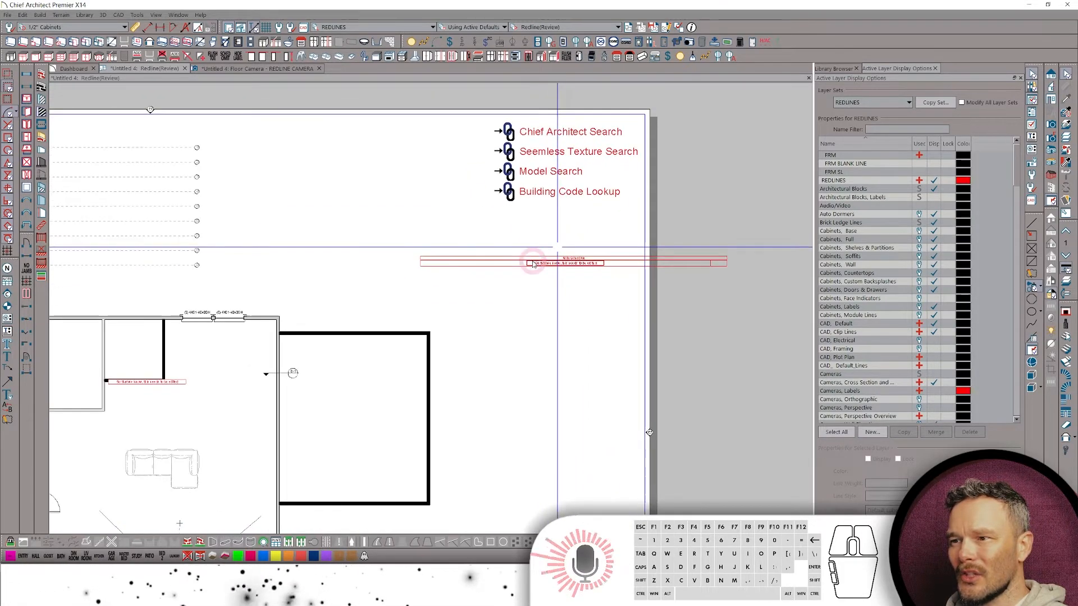
pyautogui.moveTo(322, 366); pyautogui.dragTo(425, 332, button='middle')
pyautogui.moveTo(258, 347); pyautogui.dragTo(298, 313, button='middle')
pyautogui.scroll(5, 298, 313)
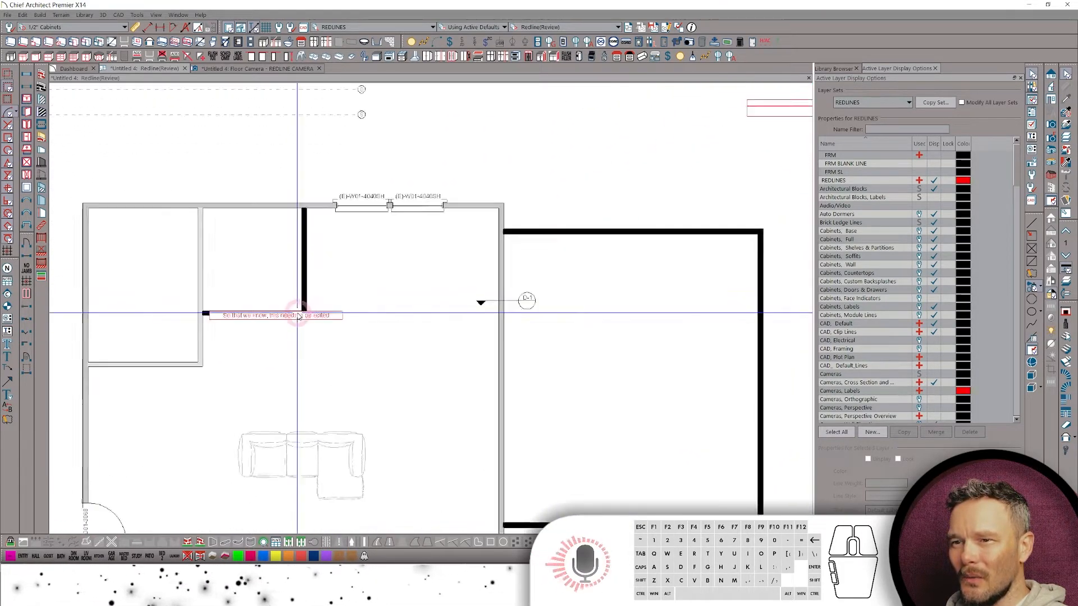
pyautogui.scroll(-3, 307, 337)
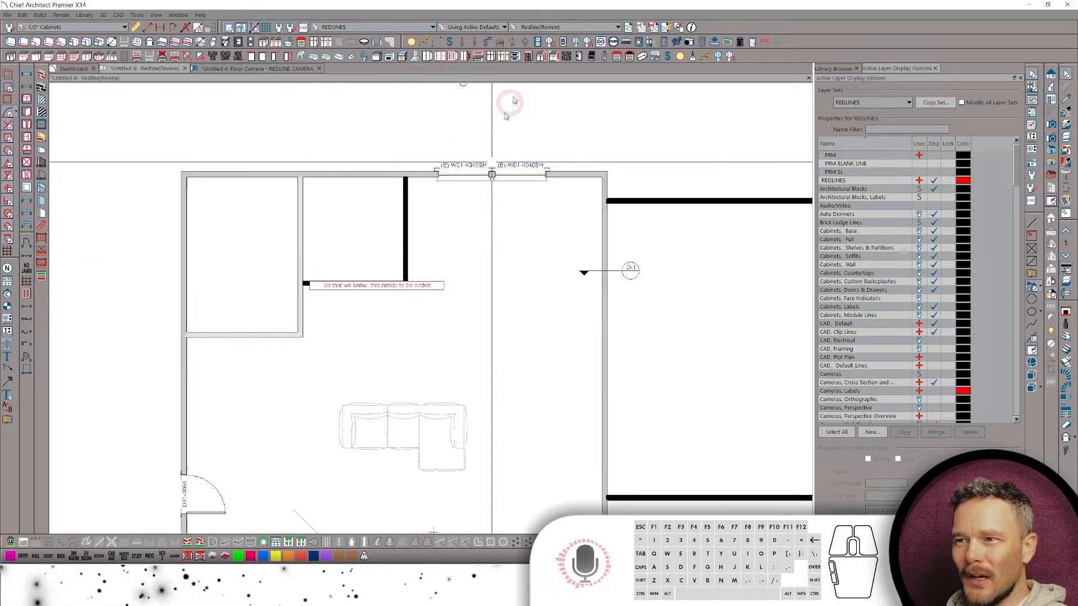
pyautogui.scroll(-2, 507, 103)
pyautogui.scroll(-2, 682, 96)
pyautogui.moveTo(786, 99); pyautogui.dragTo(622, 160, button='middle')
pyautogui.scroll(-2, 735, 118)
pyautogui.scroll(-1, 613, 104)
pyautogui.moveTo(724, 171); pyautogui.dragTo(709, 197, button='middle')
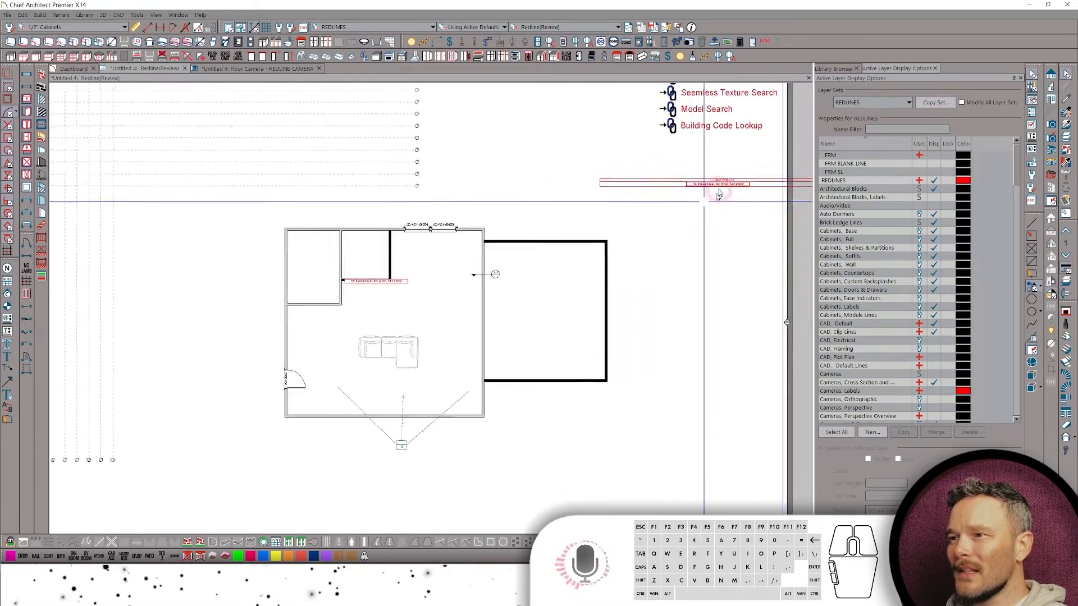
# Switch to the Working Plan View and on to the Floor Plan view to check both for redline notes.
pyautogui.click(559, 28)
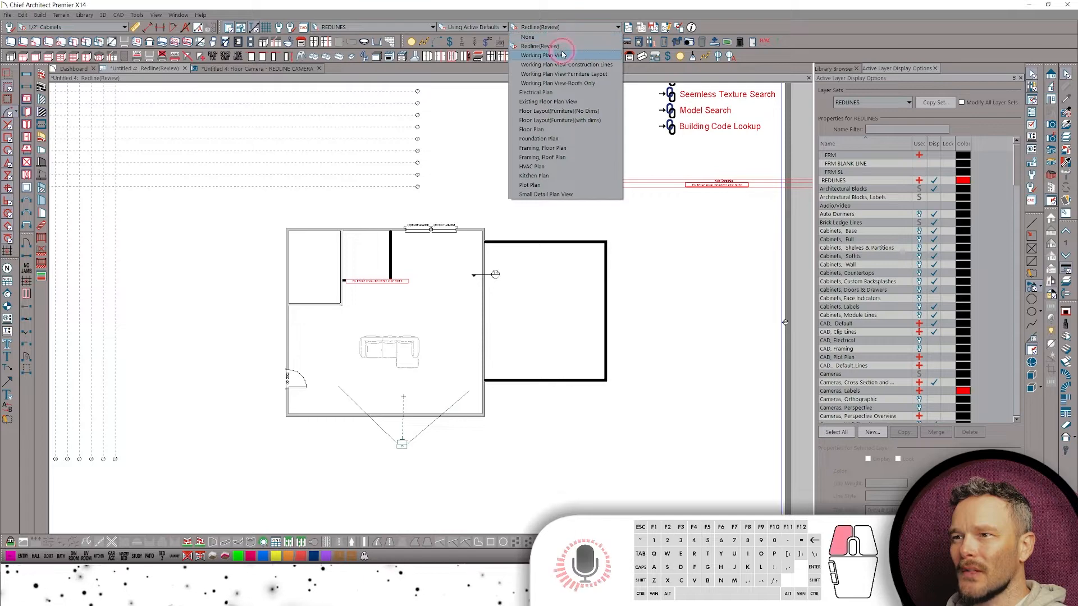
pyautogui.click(563, 55)
pyautogui.click(566, 28)
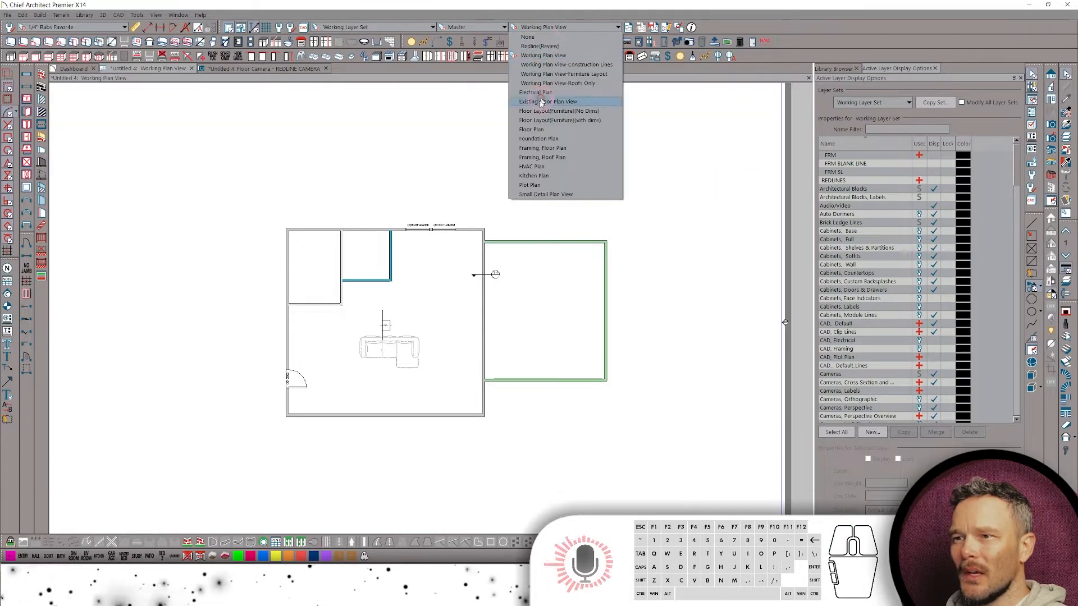
pyautogui.click(549, 132)
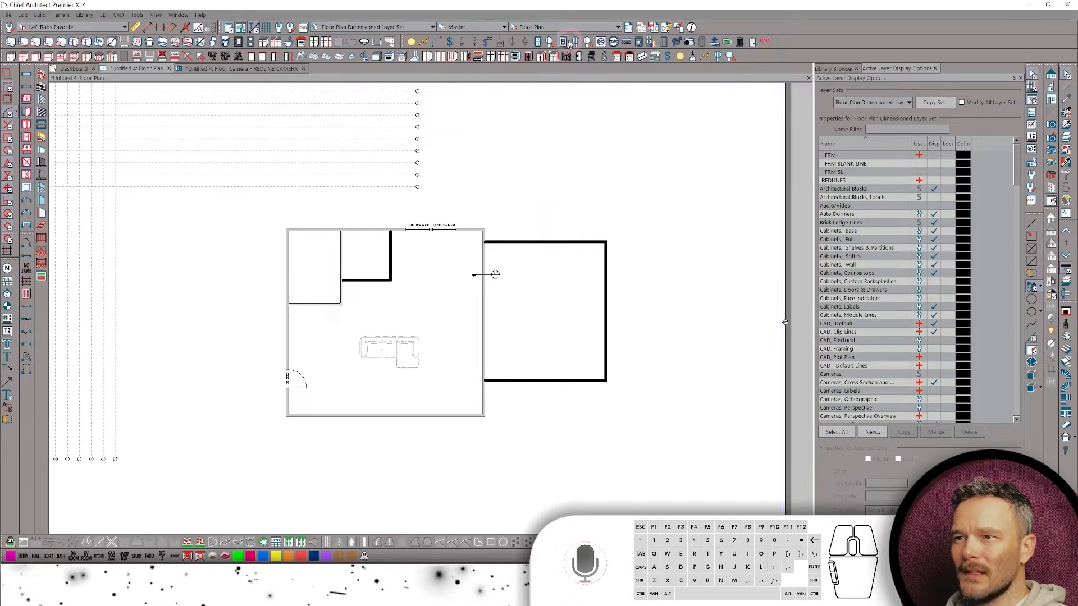
# Return to the Redline(Review) plan view and close the REDLINE CAMERA view without saving the camera.
pyautogui.click(581, 30)
pyautogui.click(567, 47)
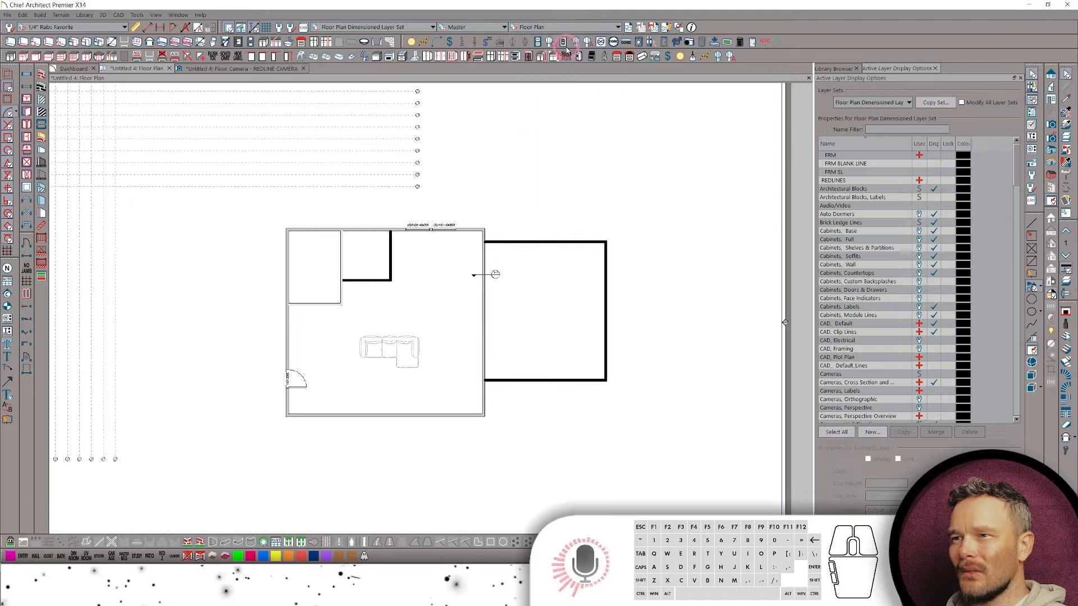
pyautogui.hscroll(3, 585, 207)
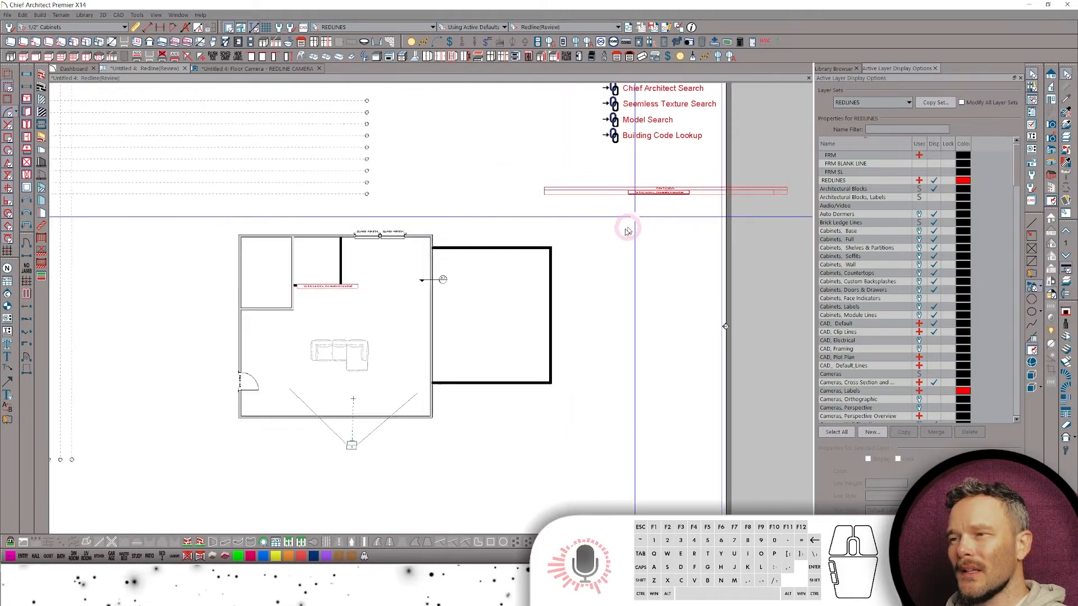
pyautogui.scroll(-3, 606, 289)
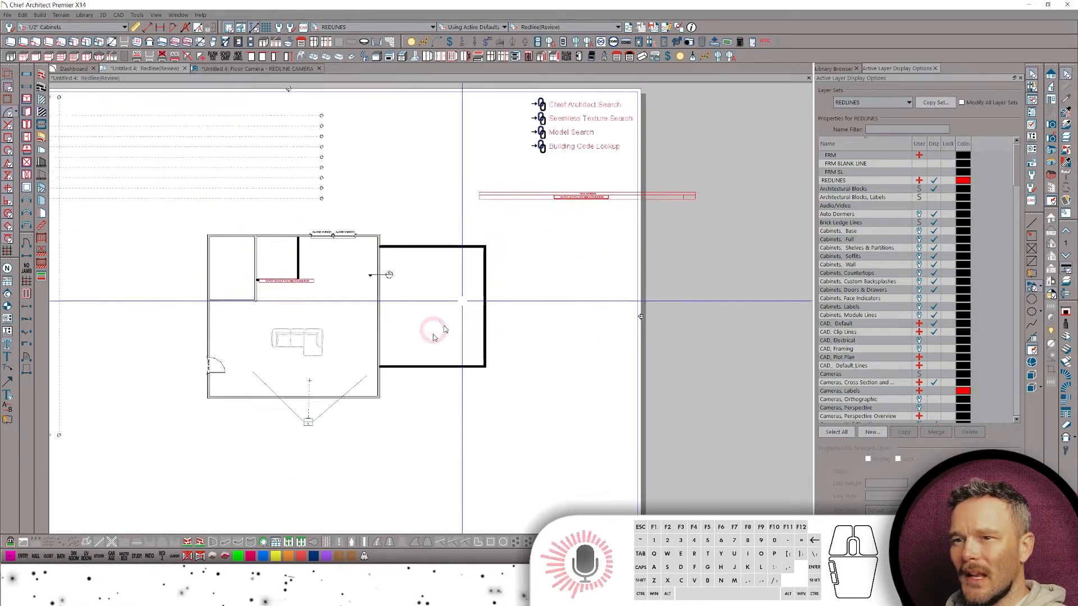
pyautogui.click(318, 69)
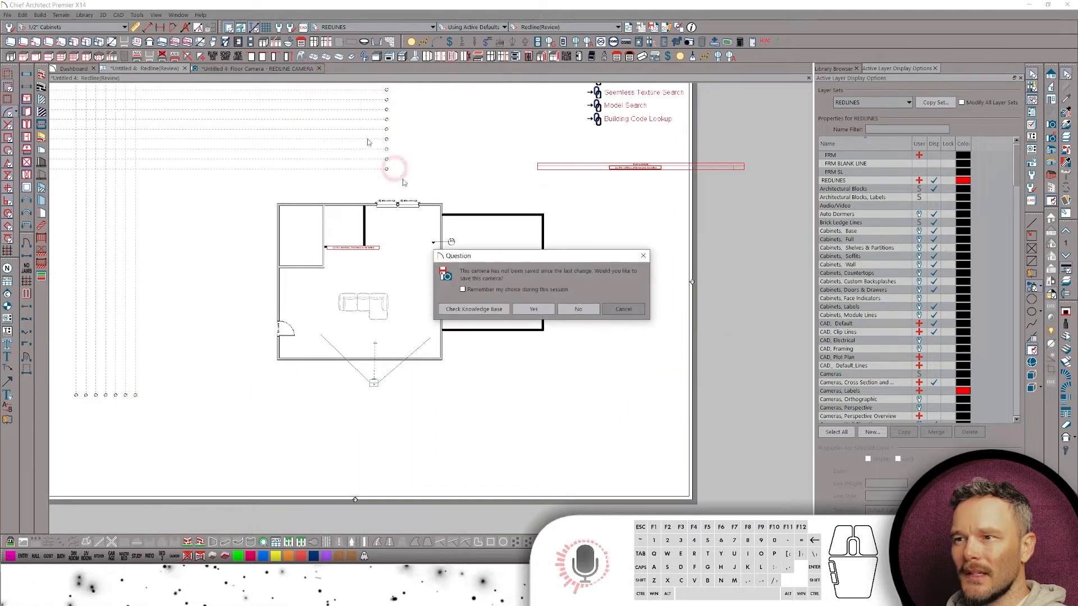
pyautogui.click(577, 308)
# Follow the hyperlink of the Seemless Texture Search text in the list of links at the sheet's upper corner.
pyautogui.scroll(3, 609, 253)
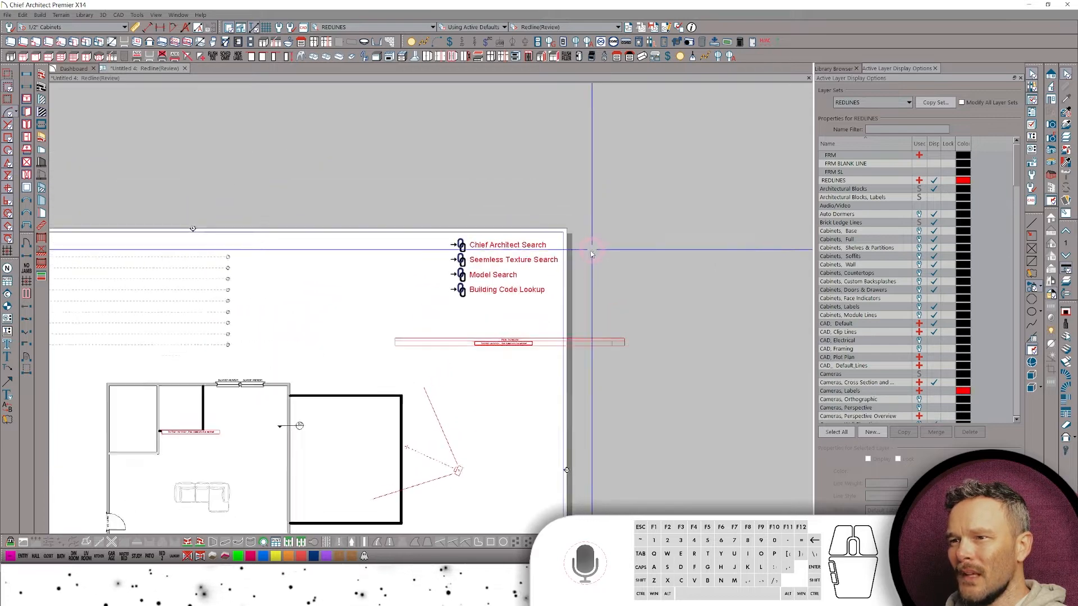
pyautogui.scroll(5, 591, 254)
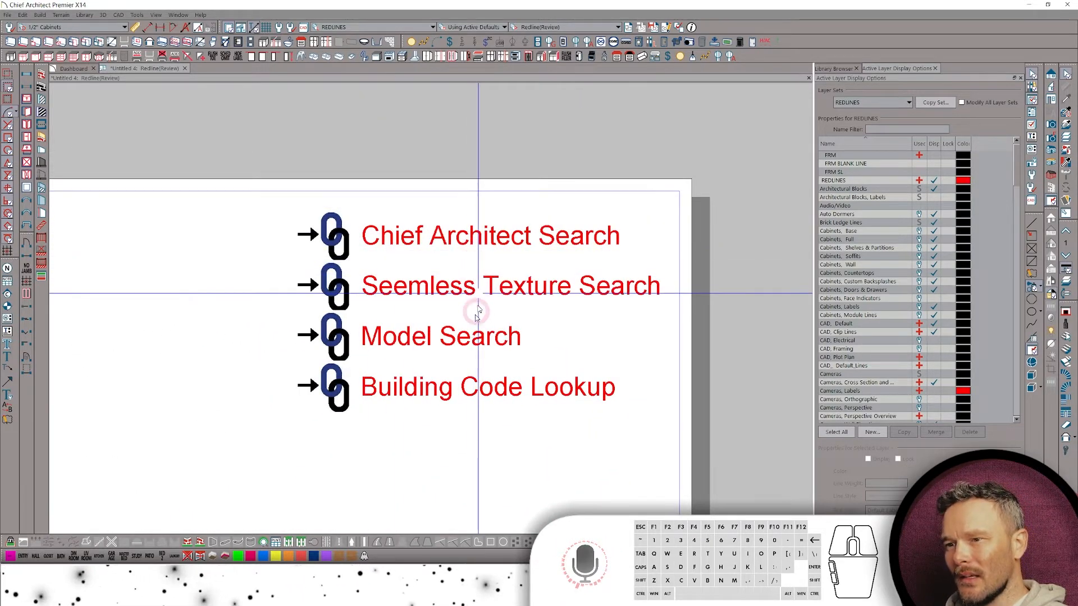
pyautogui.scroll(2, 449, 352)
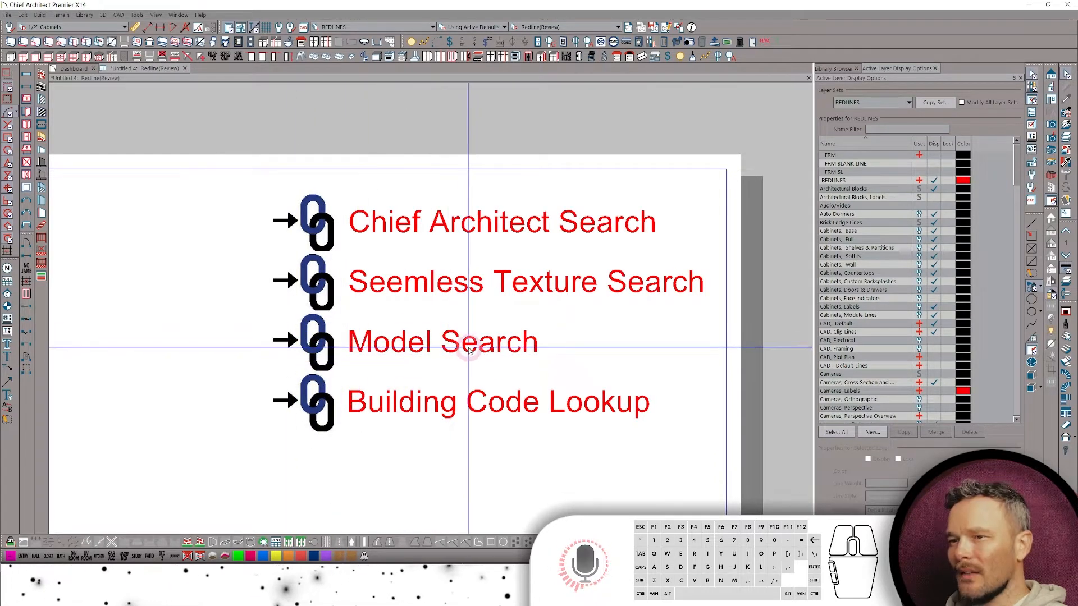
pyautogui.scroll(-1, 510, 294)
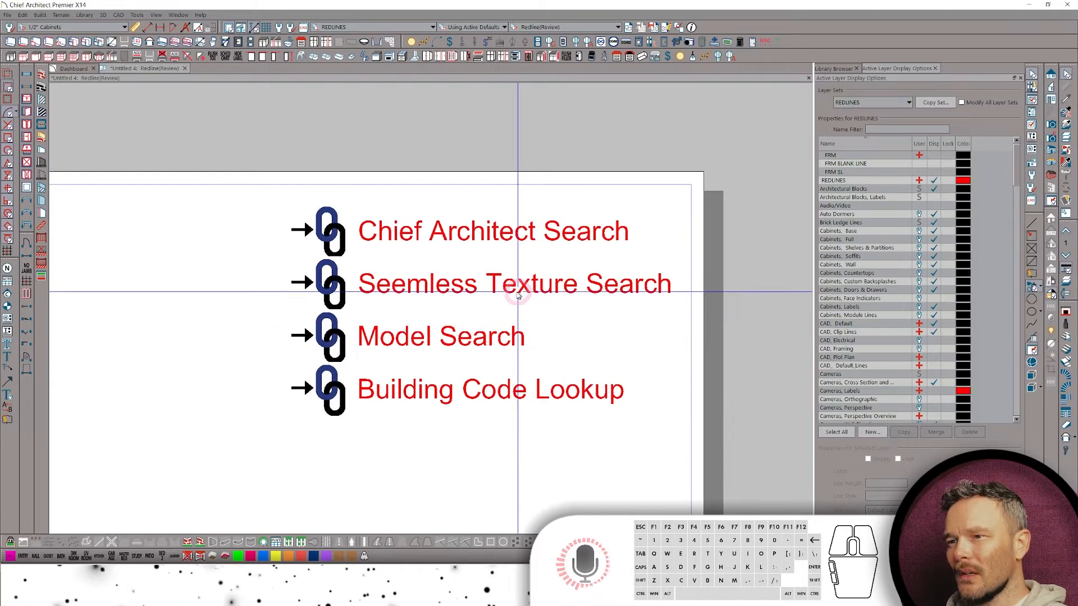
pyautogui.click(512, 284)
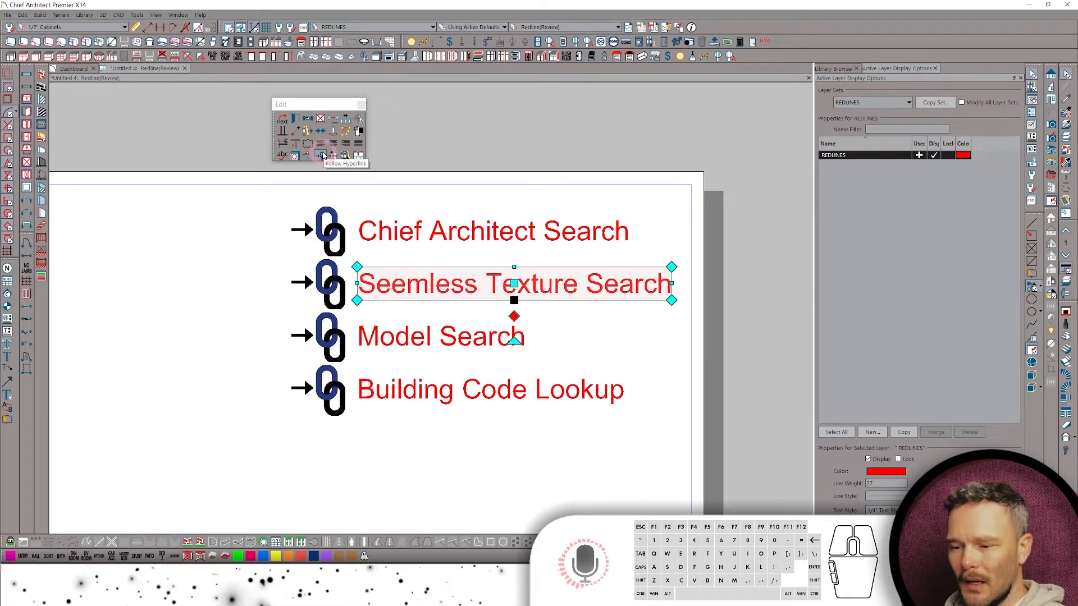
pyautogui.press('F12')
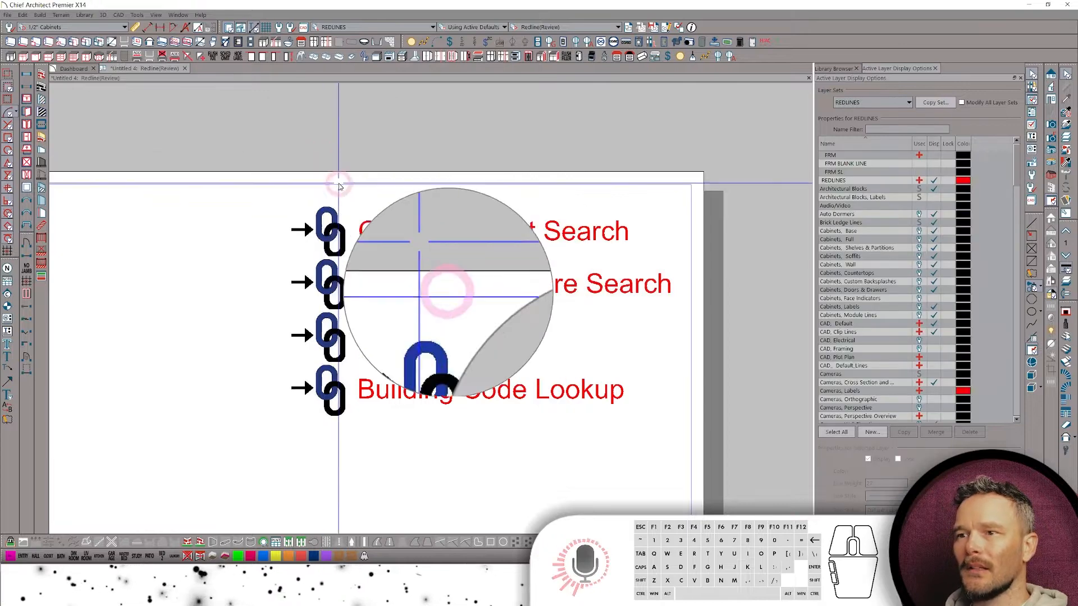
pyautogui.click(422, 292)
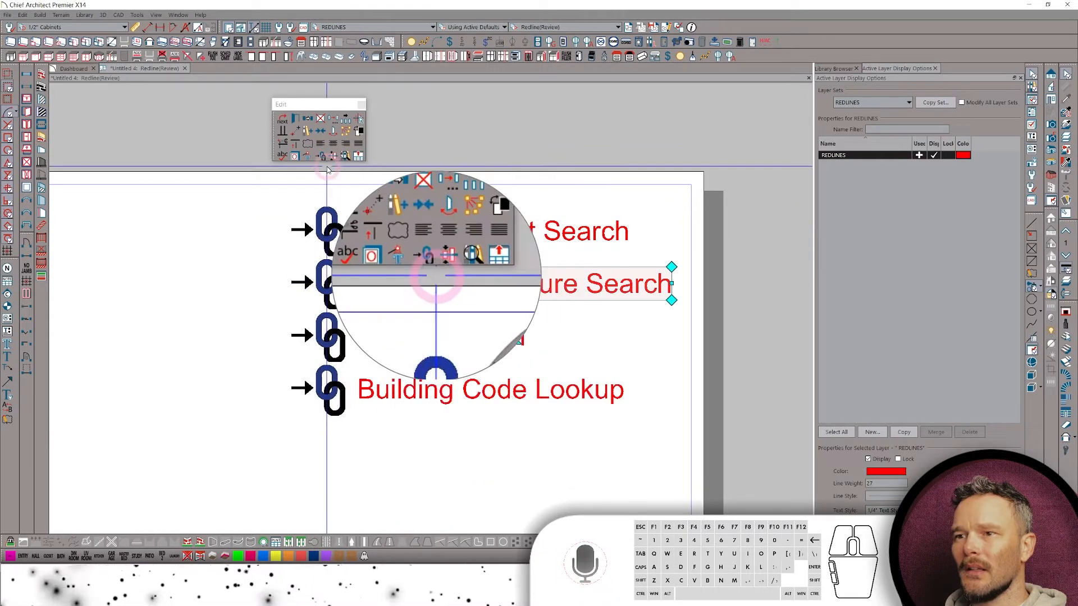
pyautogui.click(324, 162)
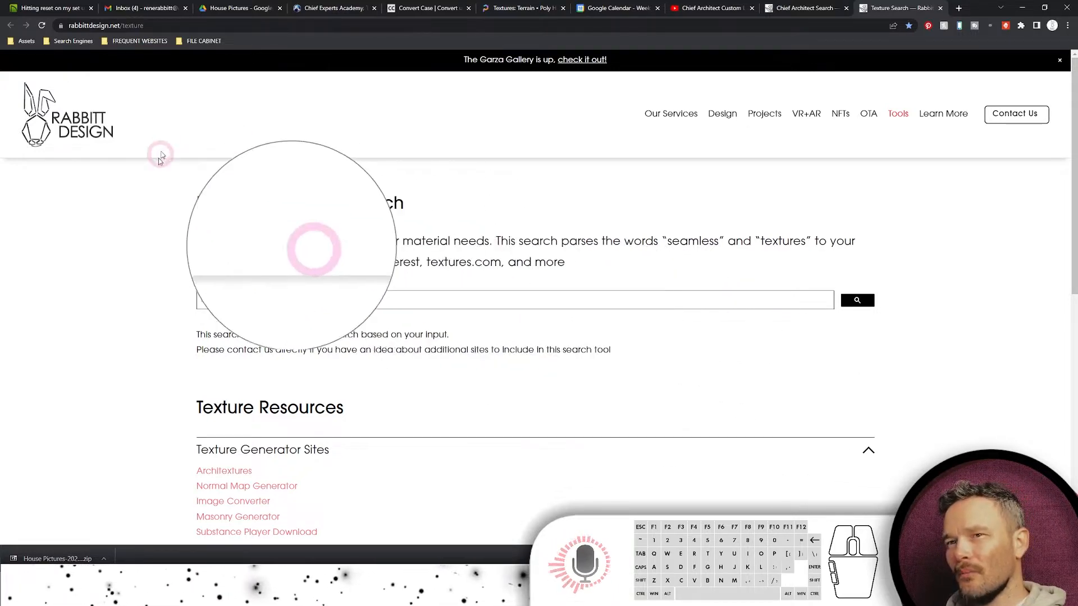
# Run a Restrictive Texture Search for "leather" on the Rabbitt Design web page.
pyautogui.click(369, 306)
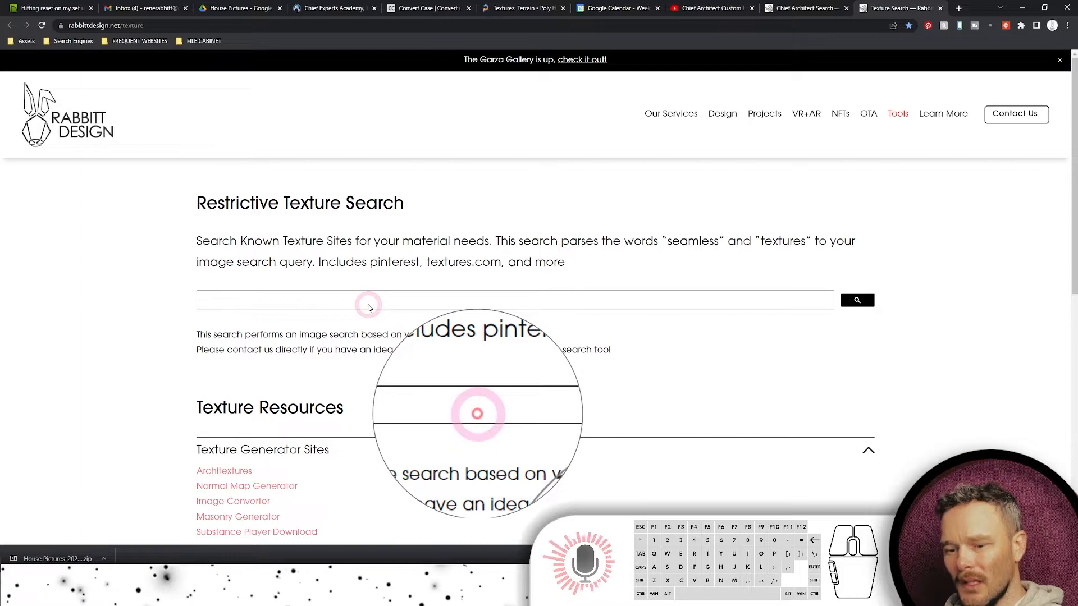
pyautogui.write('leather')
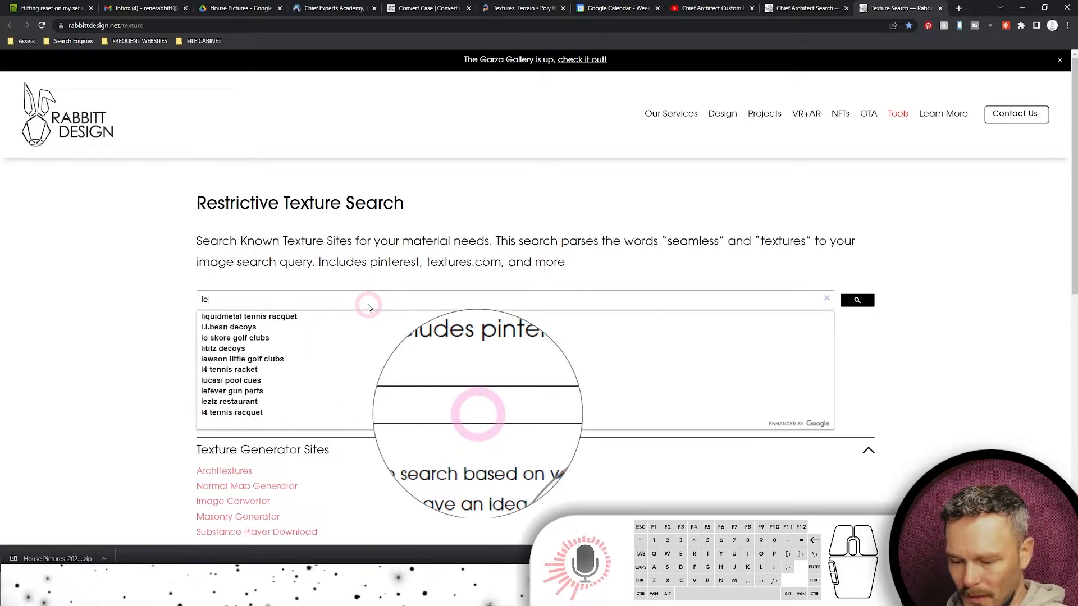
pyautogui.press('Return')
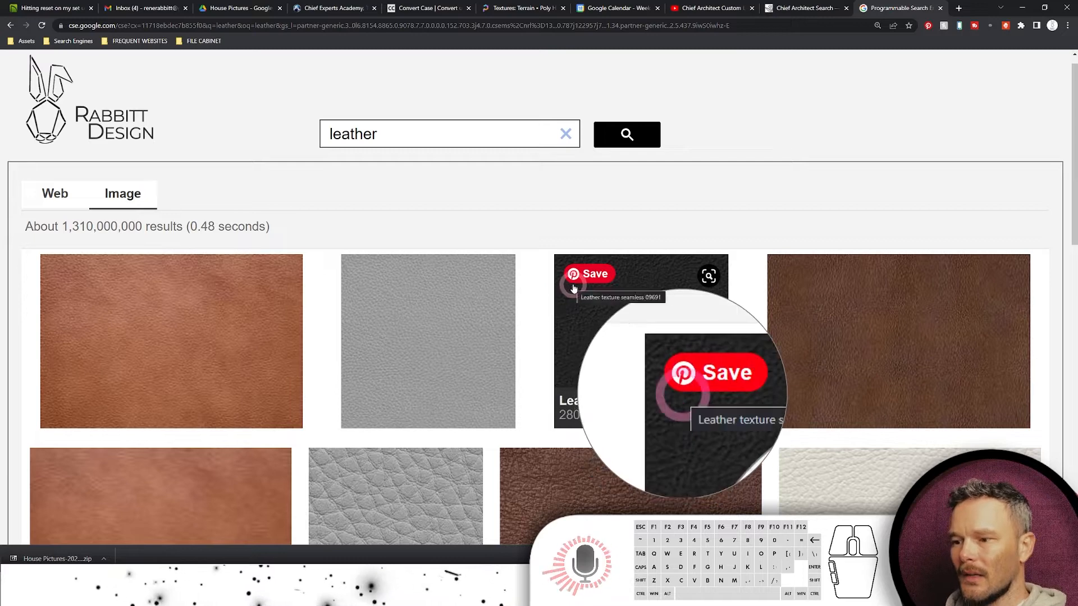
# Close the texture search browser window and select the Model Search text in the sheet's list of links.
pyautogui.hotkey('ctrl', 'shift', 'i')
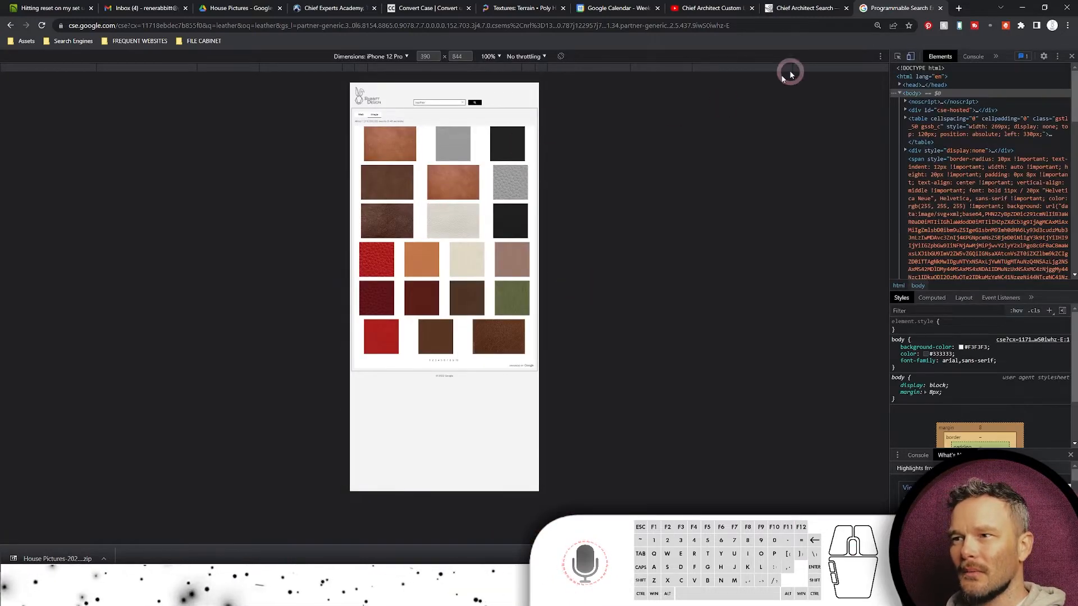
pyautogui.click(1067, 7)
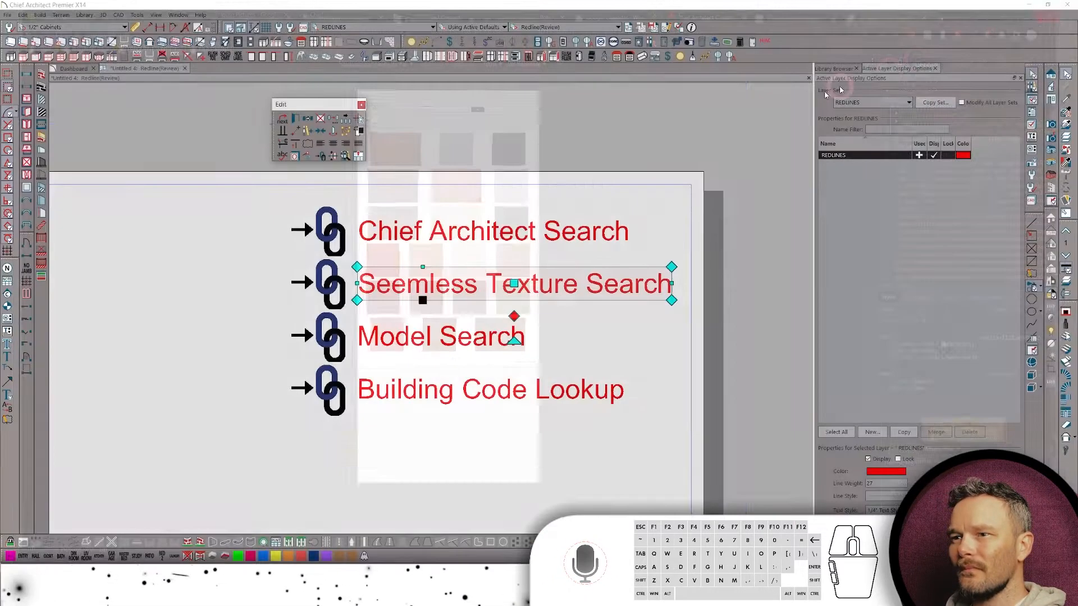
pyautogui.click(509, 235)
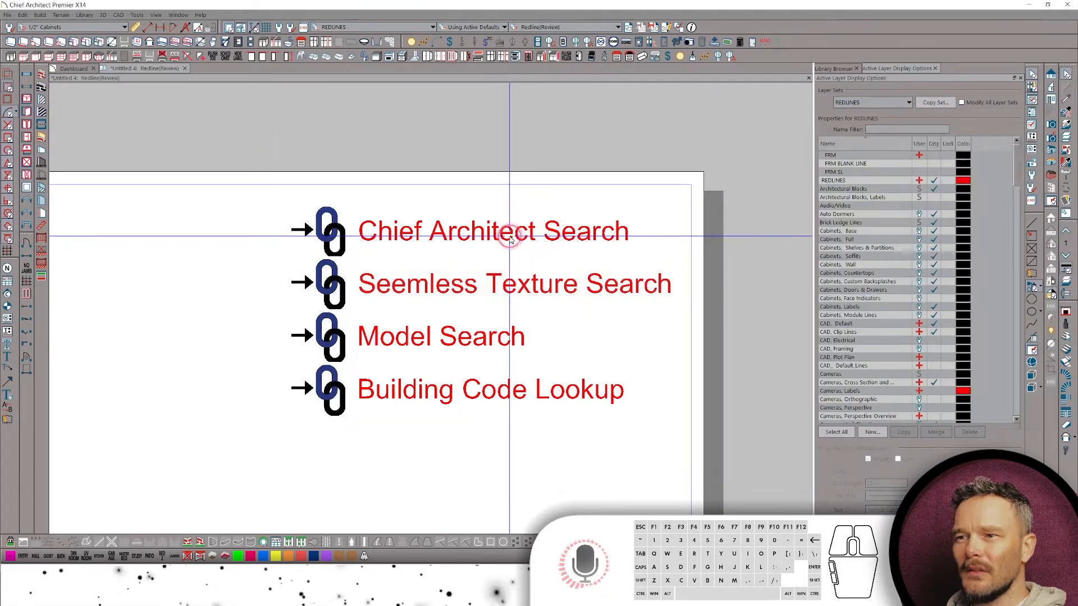
pyautogui.click(456, 338)
# Switch from the Redline(Review) view to the Electrical Plan saved plan view.
pyautogui.scroll(-1, 462, 351)
pyautogui.scroll(-6, 486, 383)
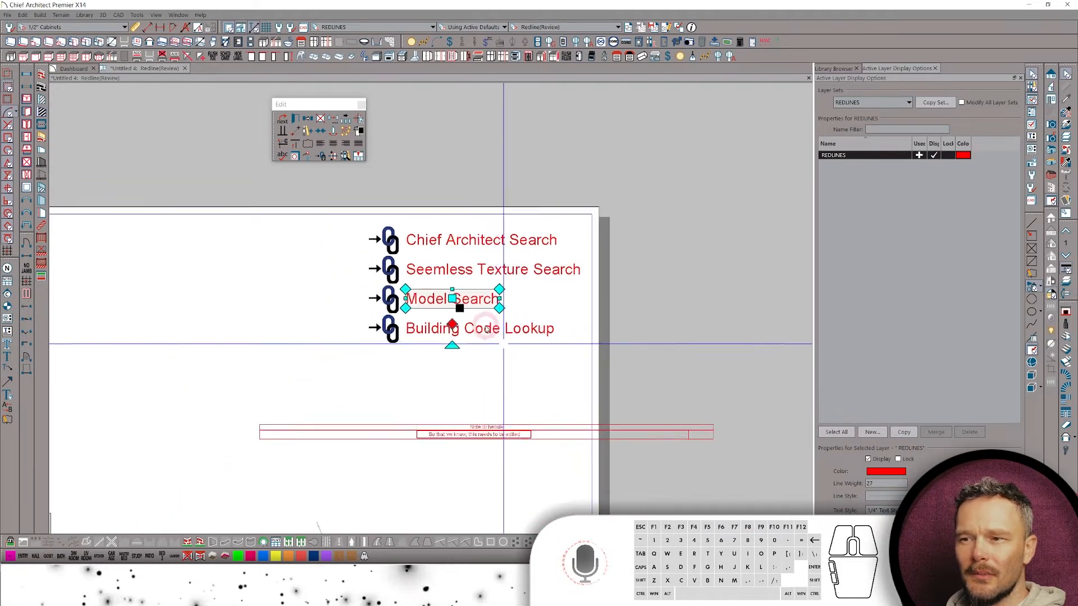
pyautogui.scroll(4, 458, 333)
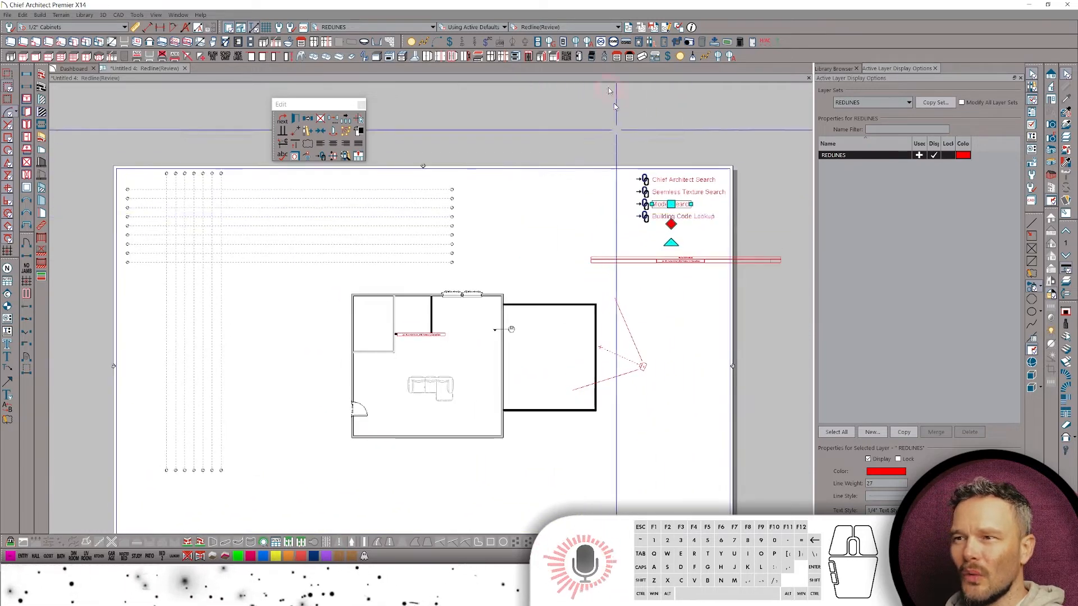
pyautogui.click(589, 29)
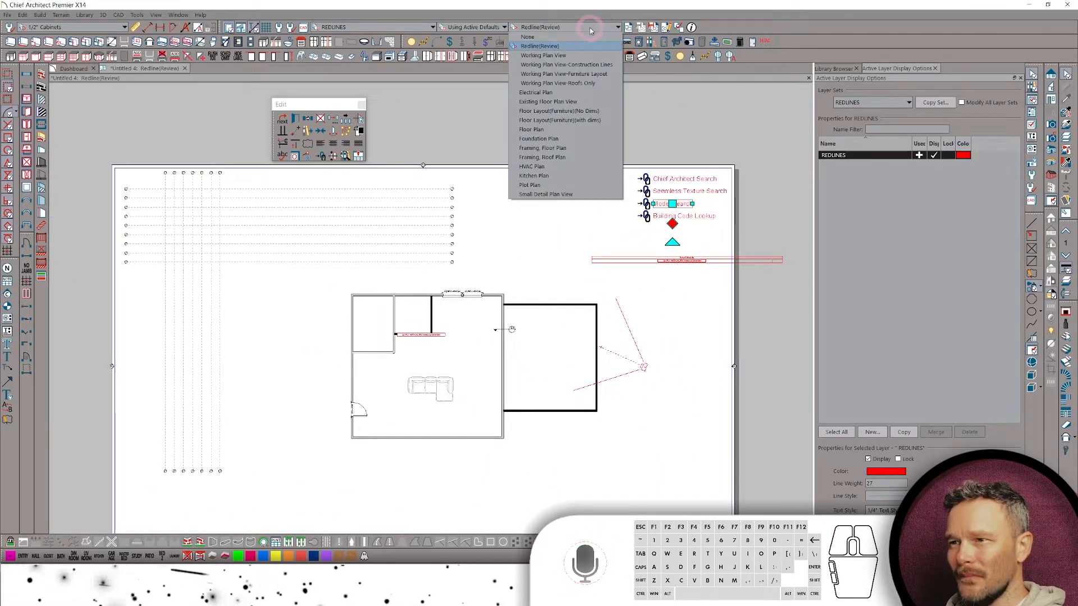
pyautogui.click(554, 97)
# Draw an open five-segment CAD line about 205 inches long from the upper wall beside the windows down into the room.
pyautogui.scroll(5, 549, 118)
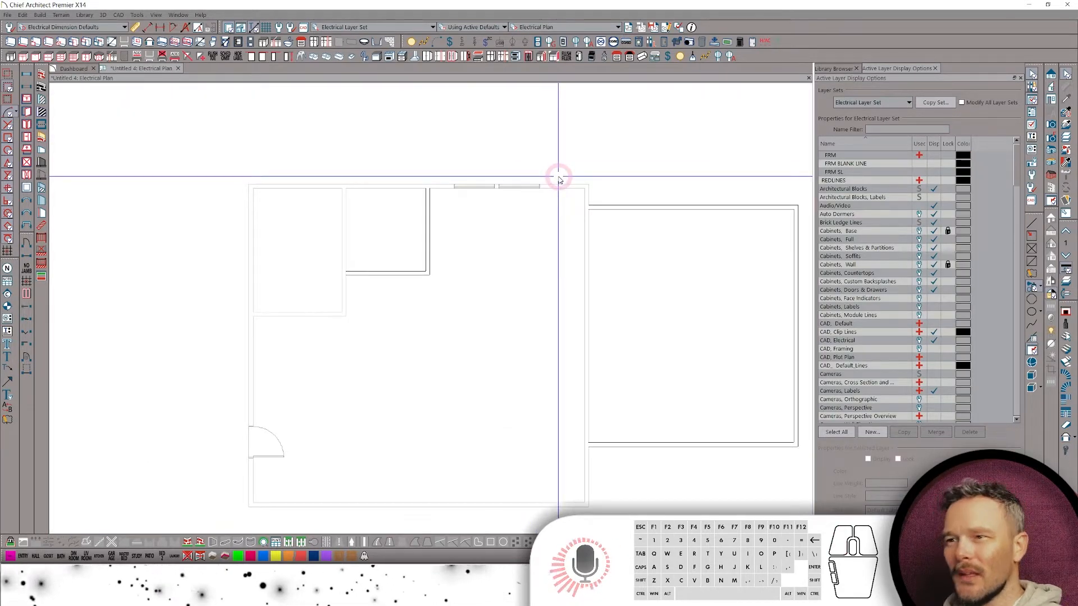
pyautogui.scroll(5, 547, 223)
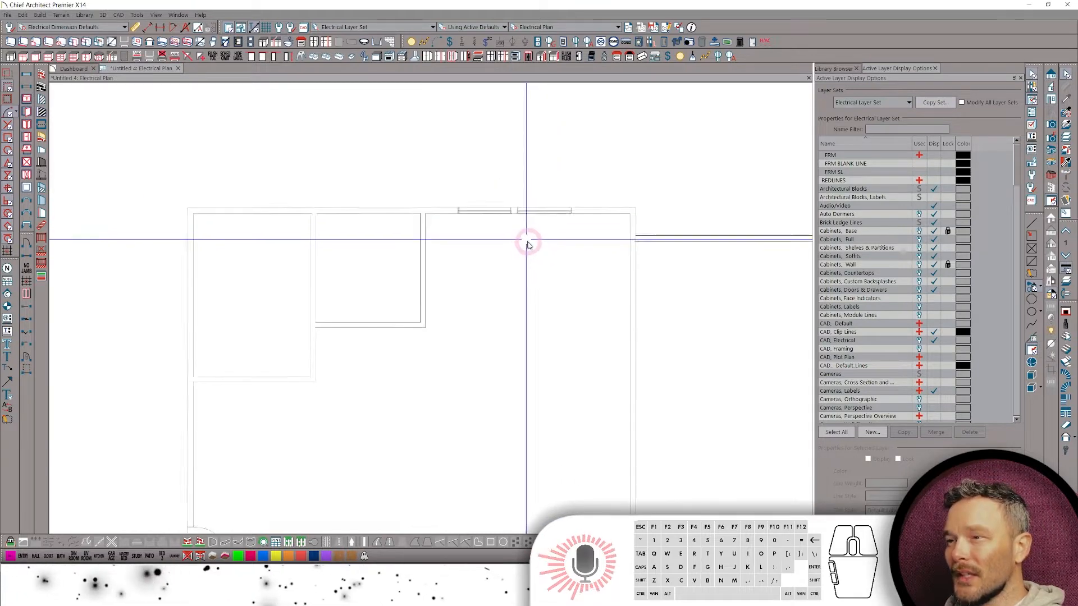
pyautogui.scroll(6, 529, 245)
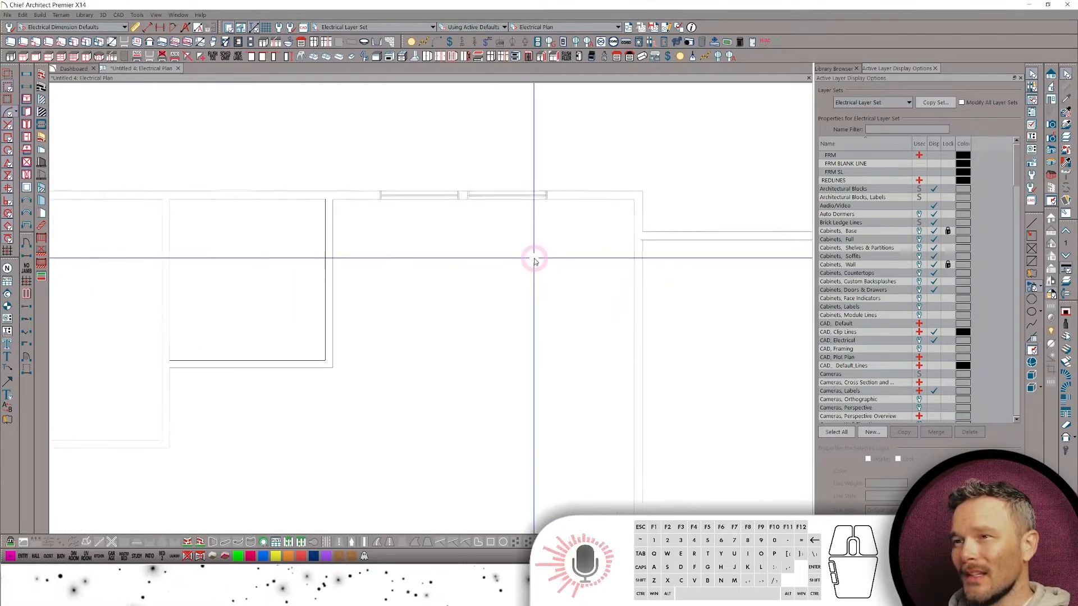
pyautogui.scroll(1, 533, 259)
pyautogui.rightClick(534, 259)
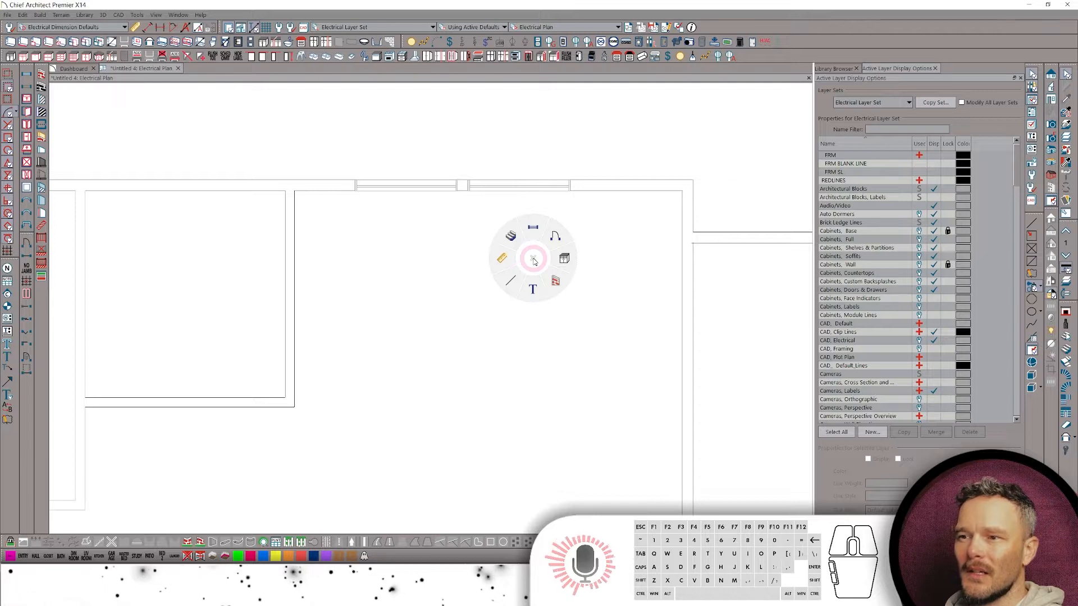
pyautogui.click(510, 280)
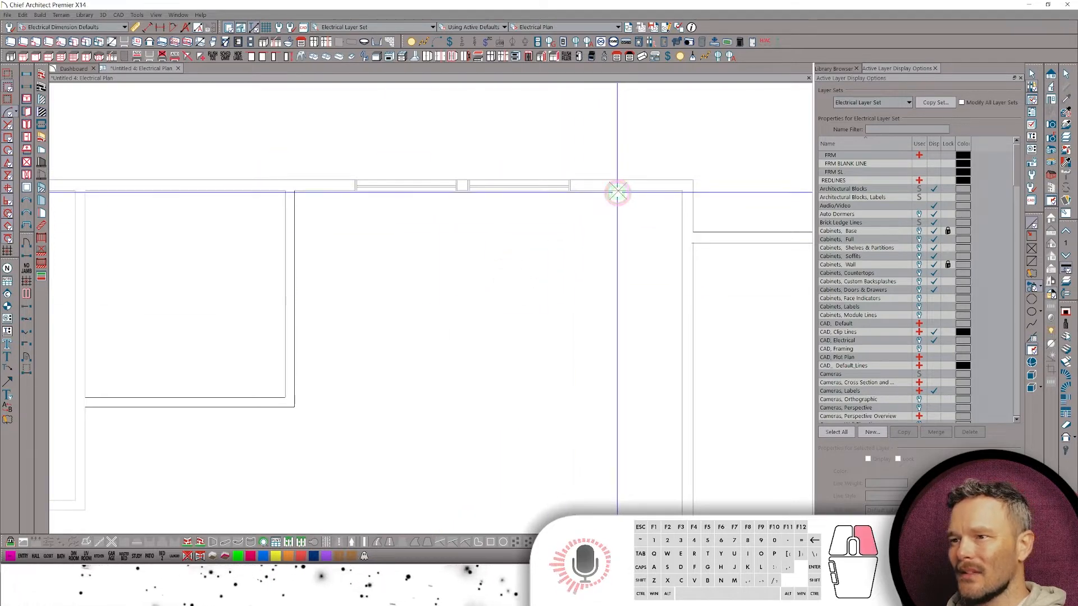
pyautogui.moveTo(617, 192)
pyautogui.mouseDown()
pyautogui.moveTo(533, 284)
pyautogui.moveTo(618, 312)
pyautogui.moveTo(474, 410)
pyautogui.moveTo(536, 454)
pyautogui.moveTo(627, 483)
pyautogui.mouseUp()
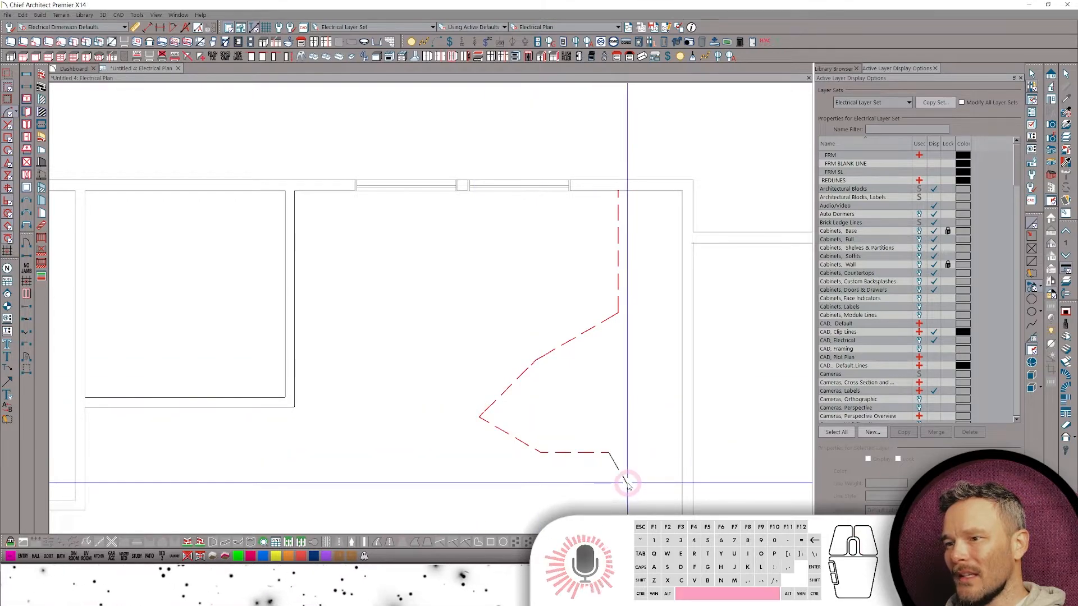
# Open the segmented electrical line's Polyline Specification, cancel it, and delete the line.
pyautogui.doubleClick(596, 453)
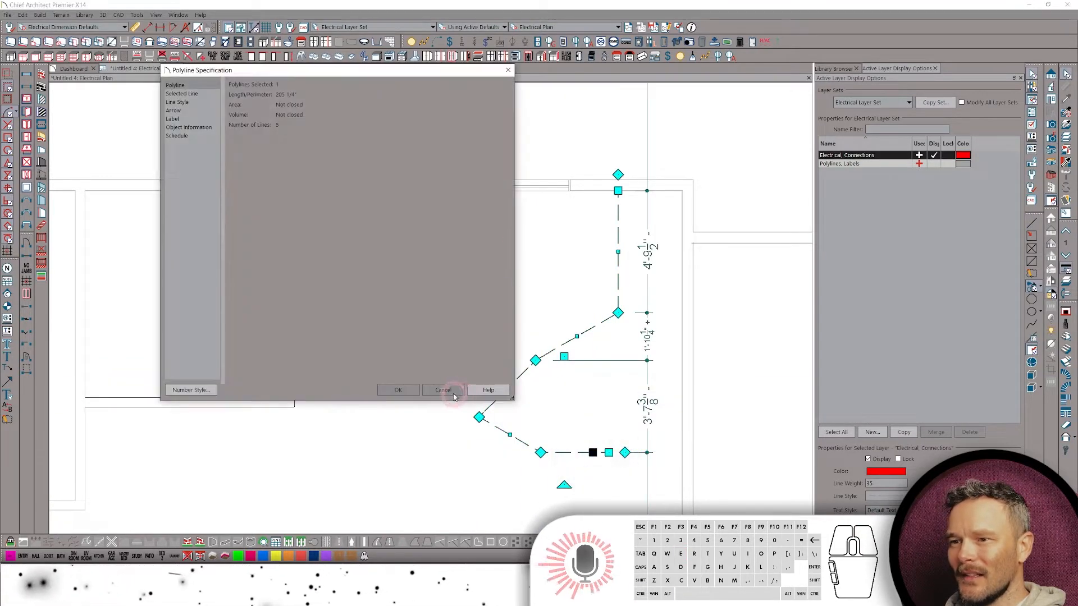
pyautogui.click(453, 394)
pyautogui.moveTo(503, 390); pyautogui.dragTo(284, 386, button='right')
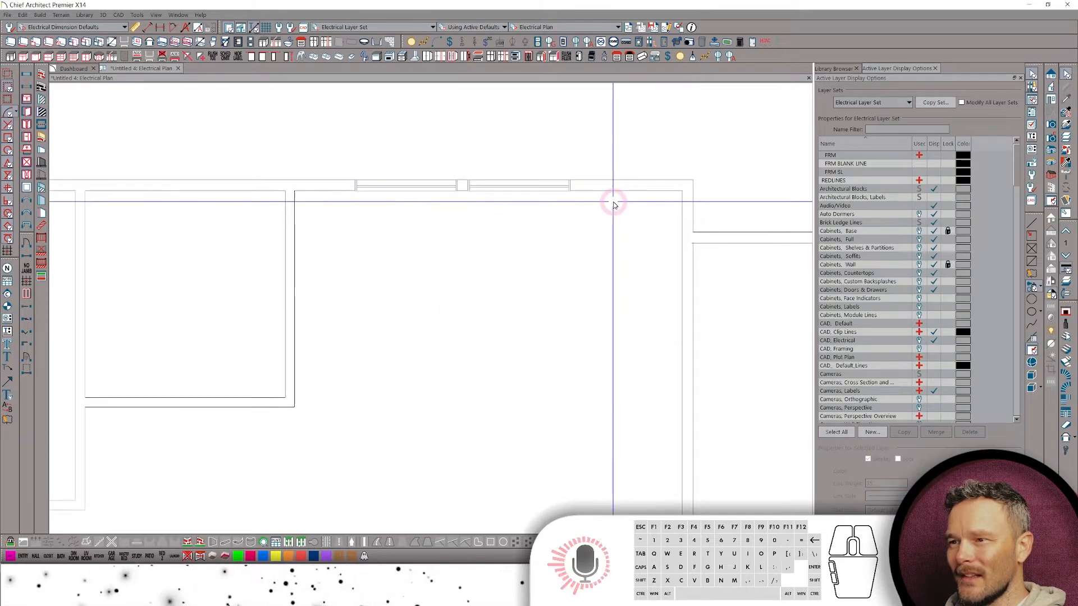
# Draw a curved two-arc electrical connection from the upper wall beside the windows down into the room.
pyautogui.rightClick(596, 216)
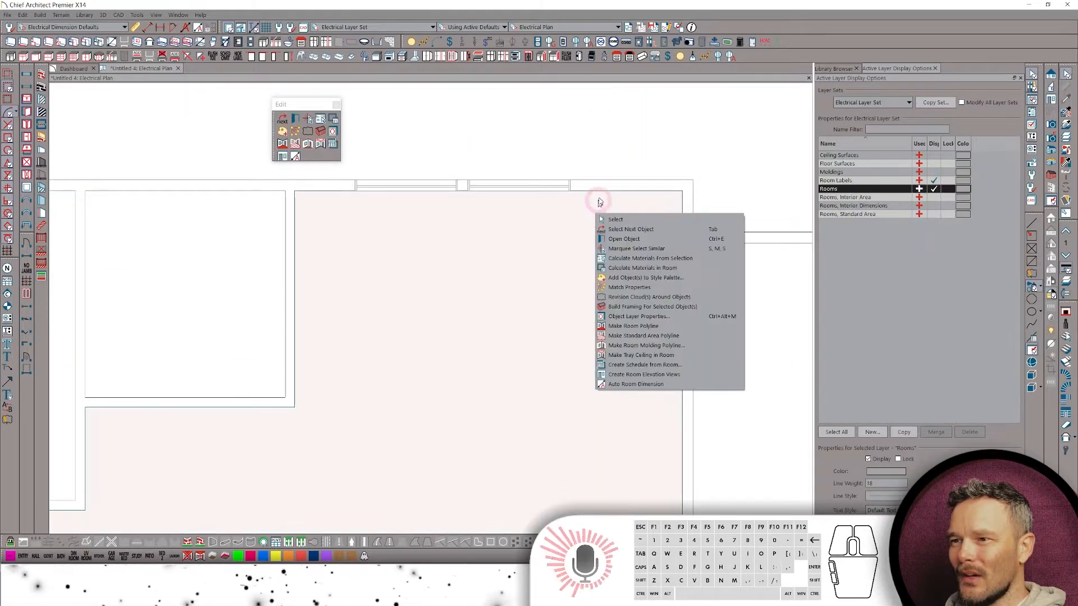
pyautogui.click(609, 172)
pyautogui.moveTo(609, 172); pyautogui.dragTo(541, 240, button='right')
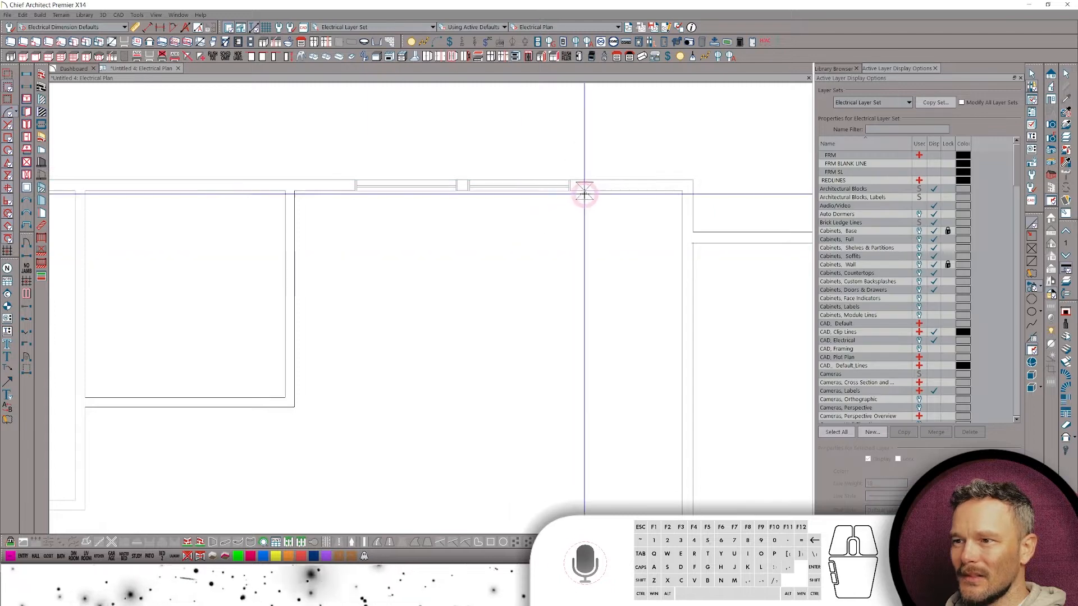
pyautogui.moveTo(583, 231)
pyautogui.mouseDown()
pyautogui.moveTo(586, 272)
pyautogui.moveTo(533, 298)
pyautogui.moveTo(397, 313)
pyautogui.moveTo(474, 325)
pyautogui.moveTo(397, 307)
pyautogui.moveTo(393, 329)
pyautogui.moveTo(380, 320)
pyautogui.moveTo(361, 428)
pyautogui.mouseUp()
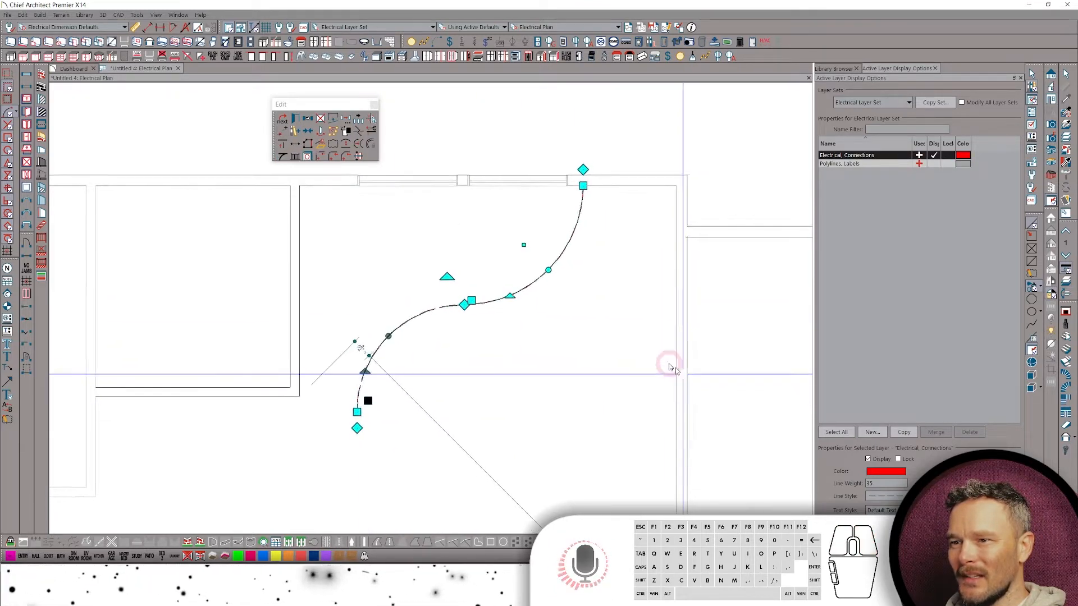
# Delete the curved electrical connection from the Electrical Plan view.
pyautogui.scroll(-4, 666, 363)
pyautogui.scroll(1, 640, 305)
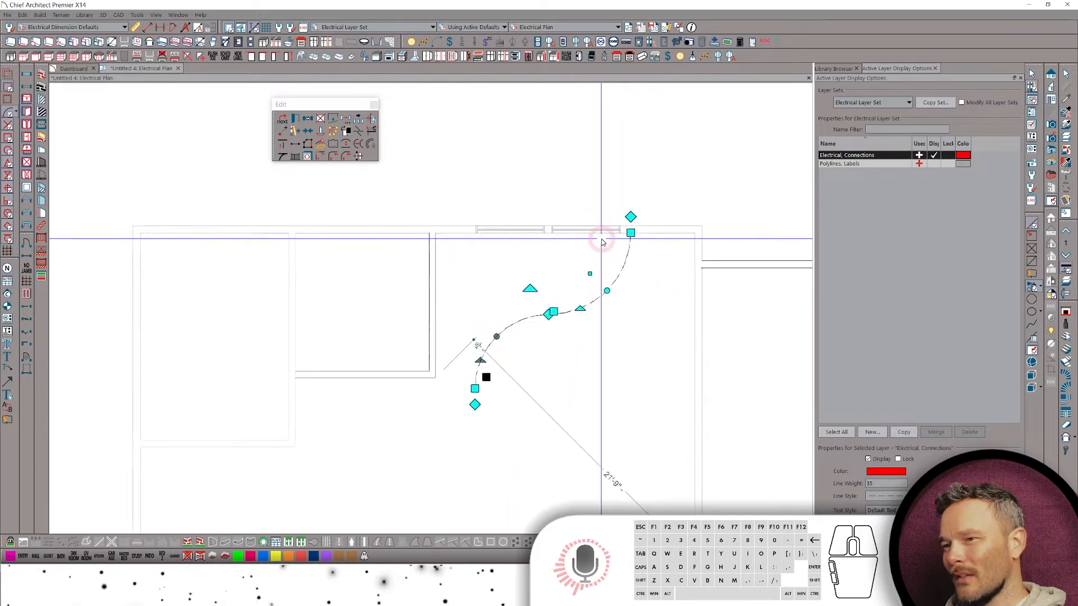
pyautogui.scroll(2, 601, 239)
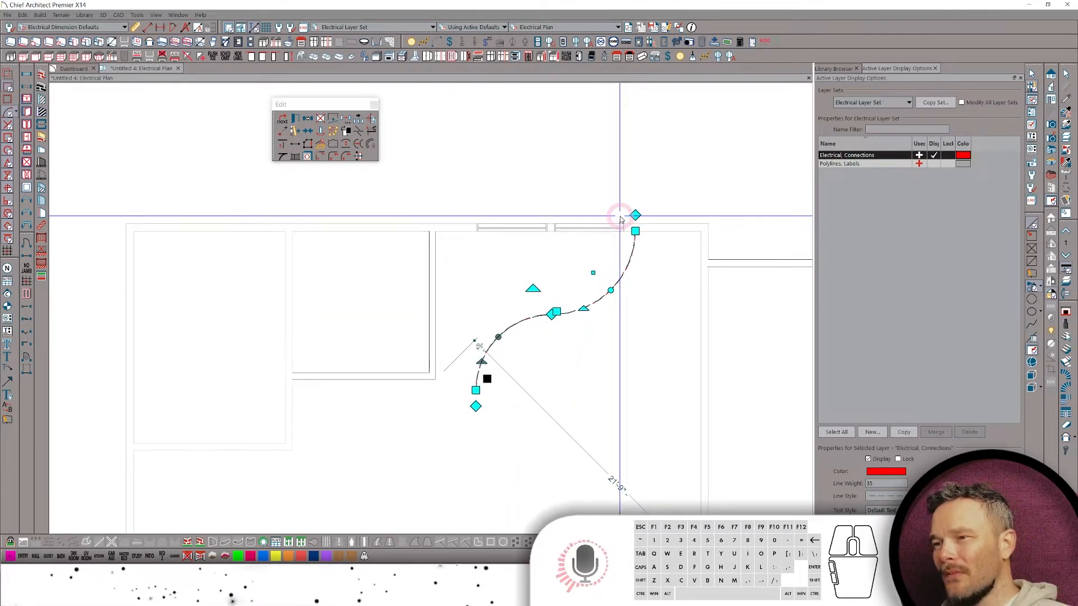
pyautogui.scroll(2, 620, 219)
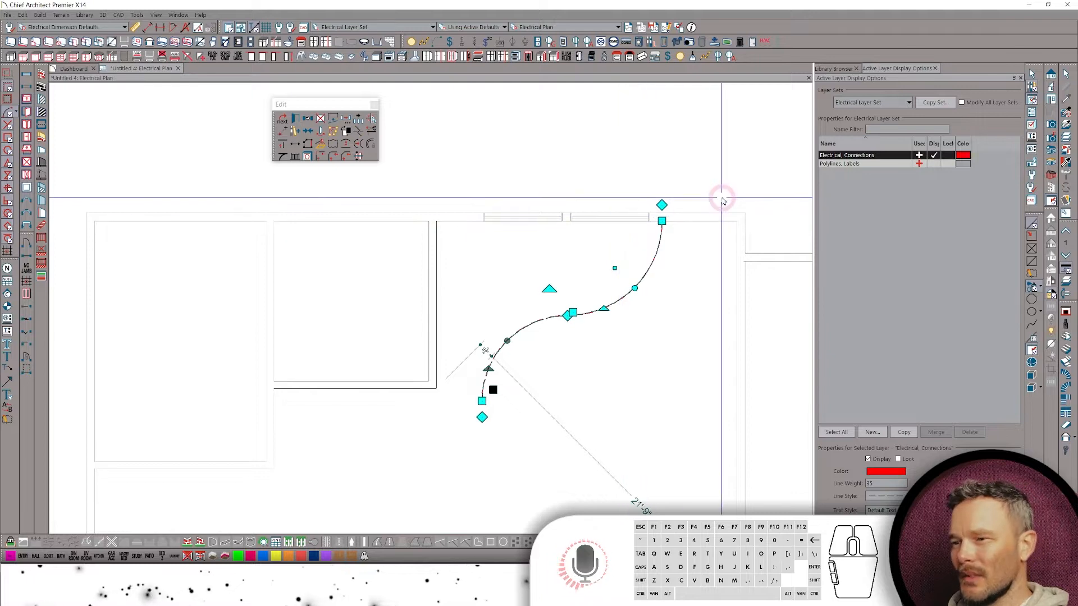
pyautogui.scroll(1, 606, 158)
pyautogui.scroll(-1, 642, 168)
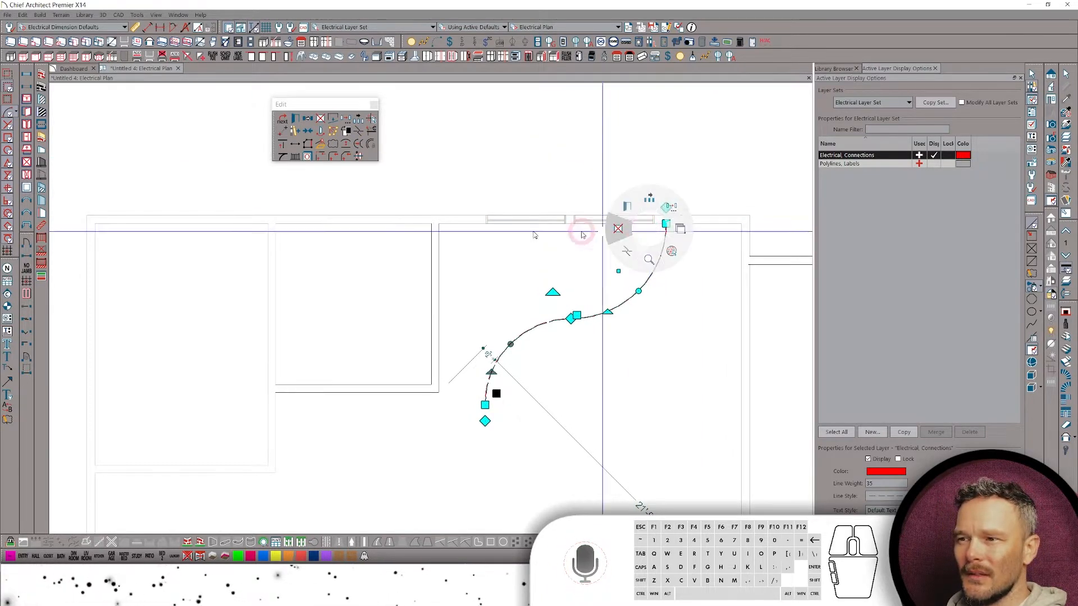
pyautogui.click(616, 229)
# Switch to the Existing Floor Plan View saved plan view.
pyautogui.scroll(-6, 438, 284)
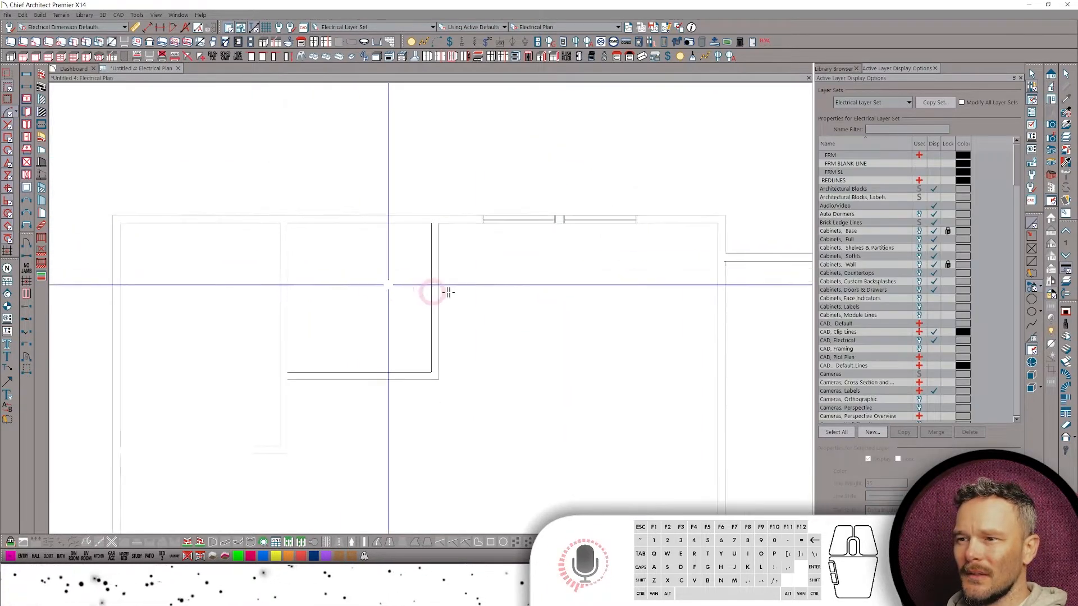
pyautogui.click(580, 26)
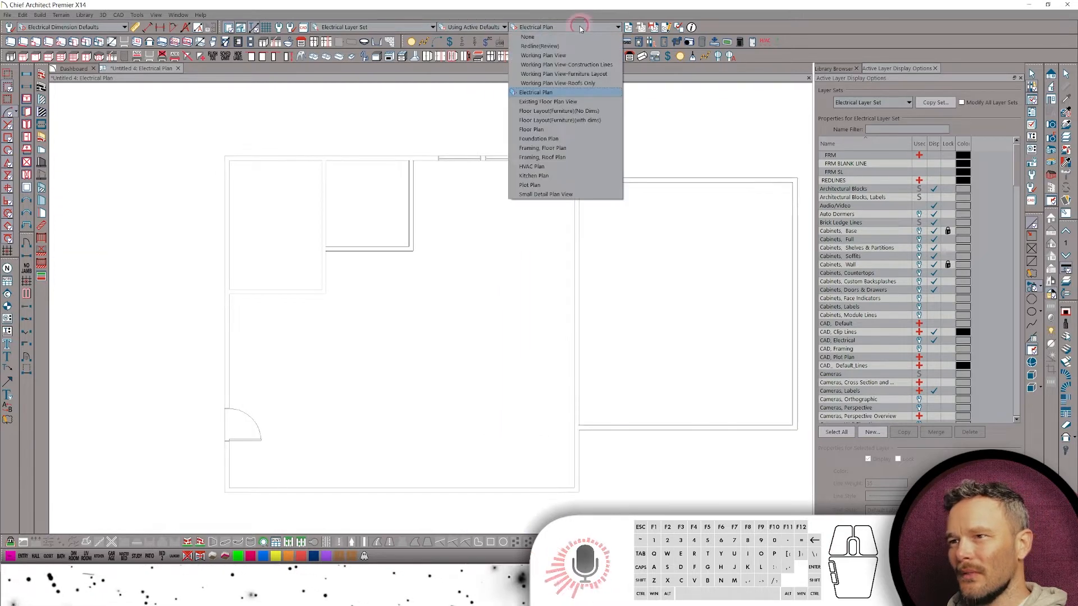
pyautogui.click(554, 103)
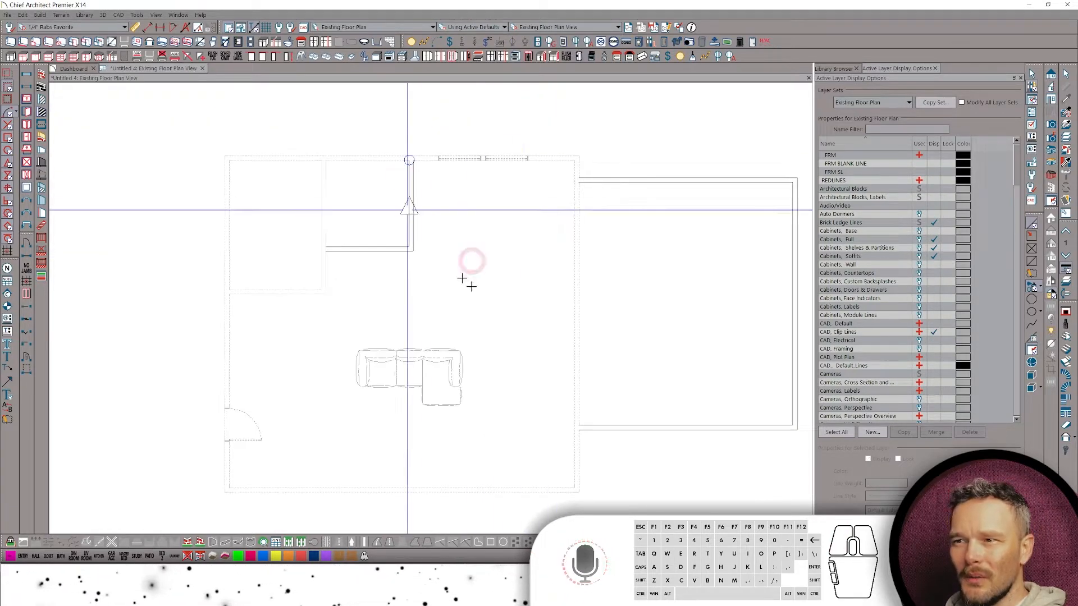
# Examine how the walls, windows and door are drawn around the upper rooms and the whole existing floor plan.
pyautogui.scroll(2, 470, 156)
pyautogui.scroll(2, 470, 158)
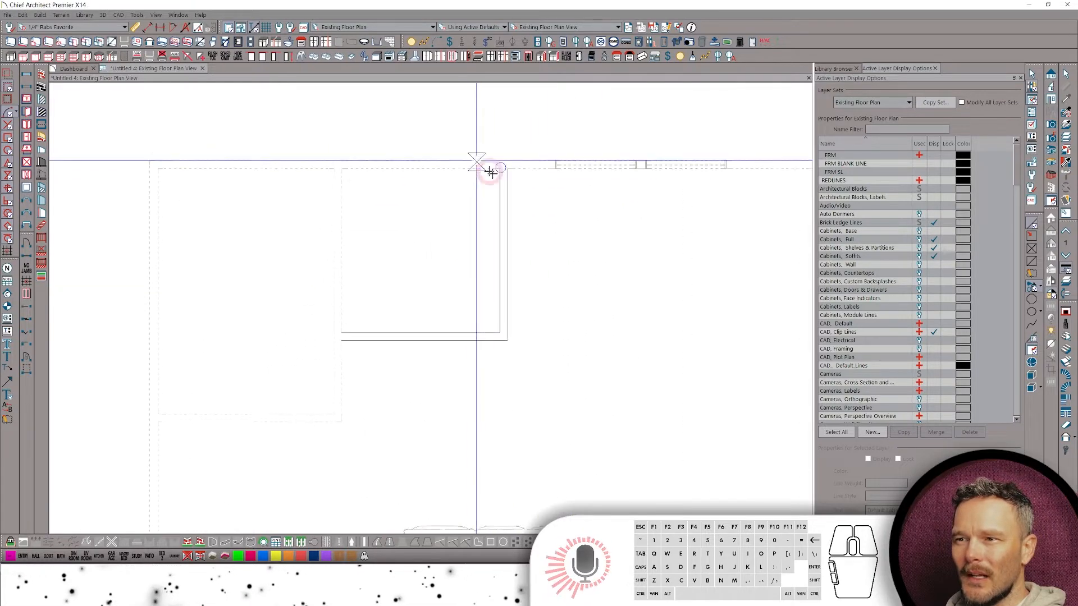
pyautogui.click(486, 163)
pyautogui.moveTo(532, 157); pyautogui.dragTo(544, 207, button='middle')
pyautogui.scroll(2, 360, 233)
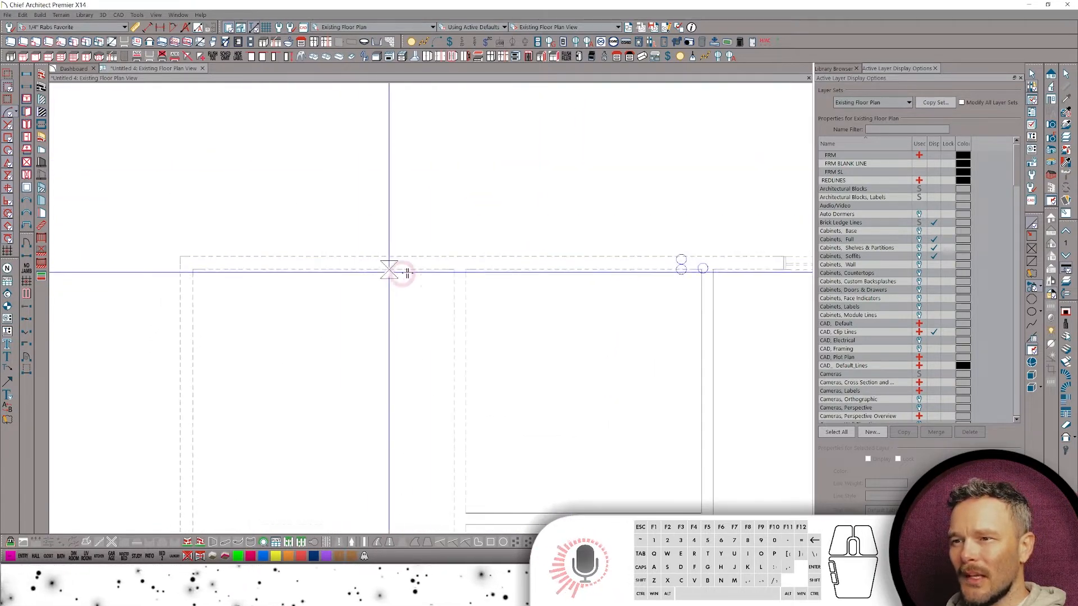
pyautogui.scroll(-1, 503, 262)
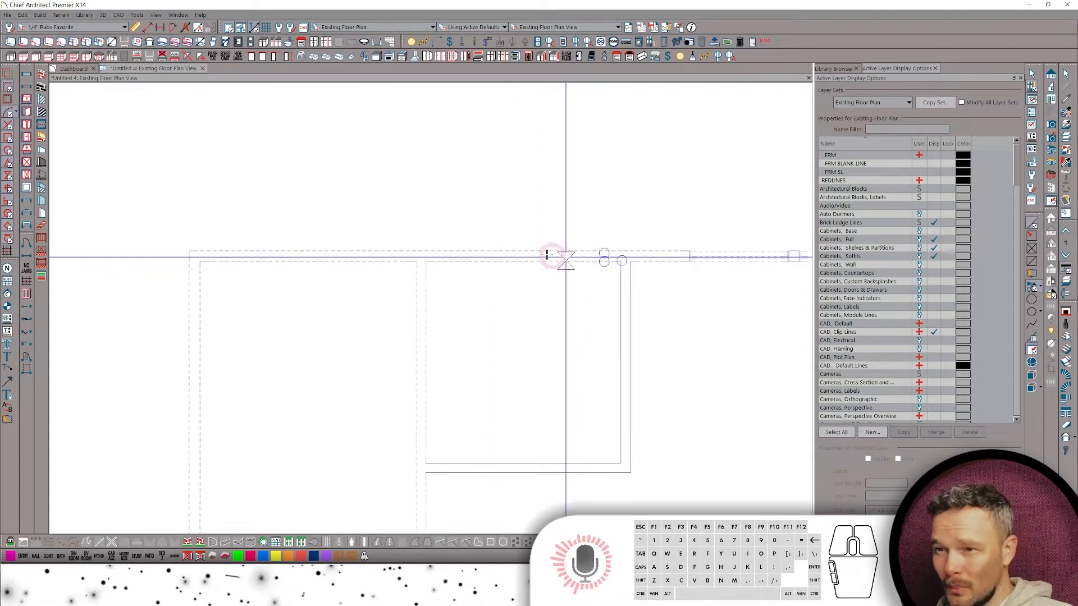
pyautogui.scroll(1, 268, 298)
pyautogui.moveTo(219, 260); pyautogui.dragTo(236, 220, button='middle')
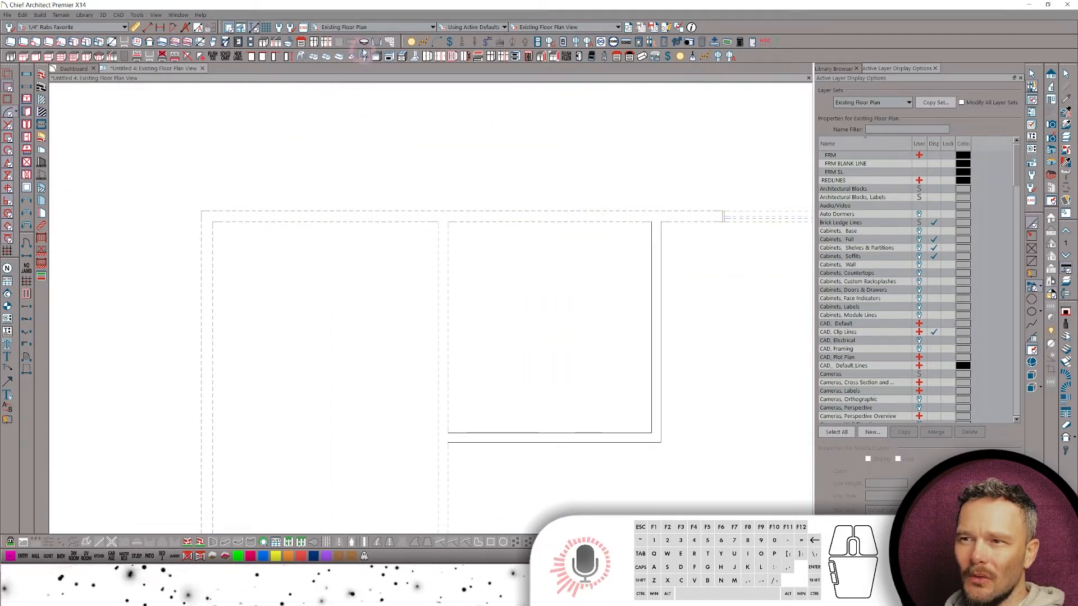
pyautogui.scroll(-4, 329, 240)
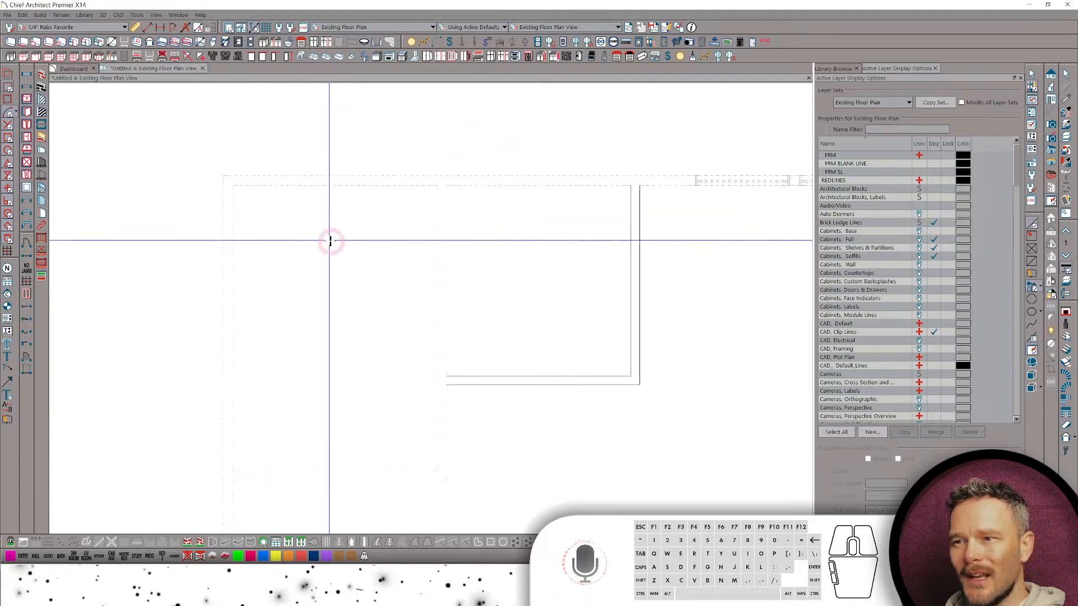
pyautogui.scroll(-5, 487, 450)
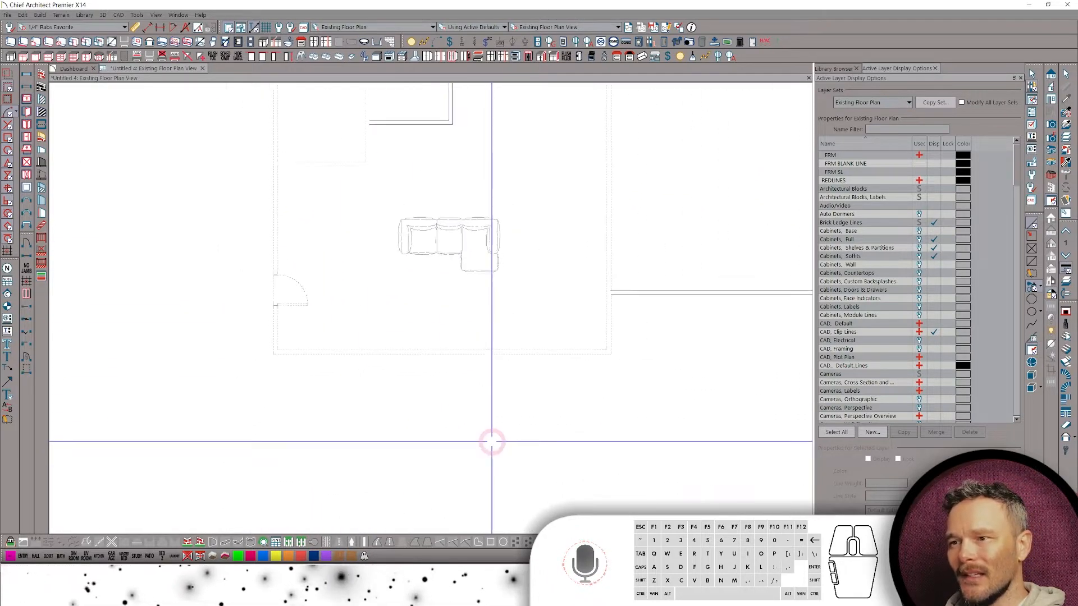
pyautogui.scroll(1, 423, 263)
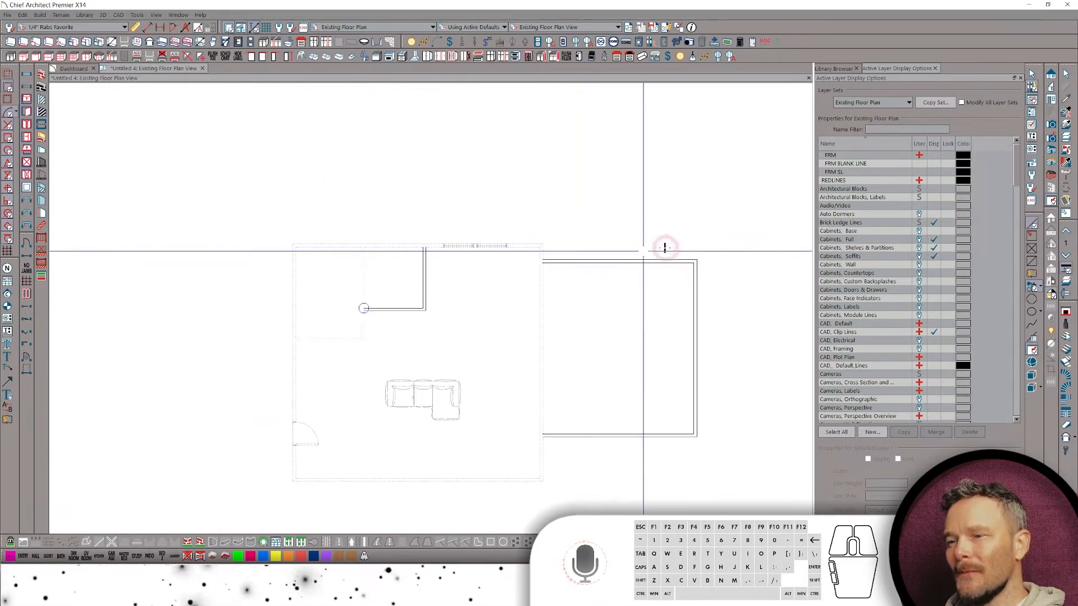
pyautogui.scroll(1, 476, 296)
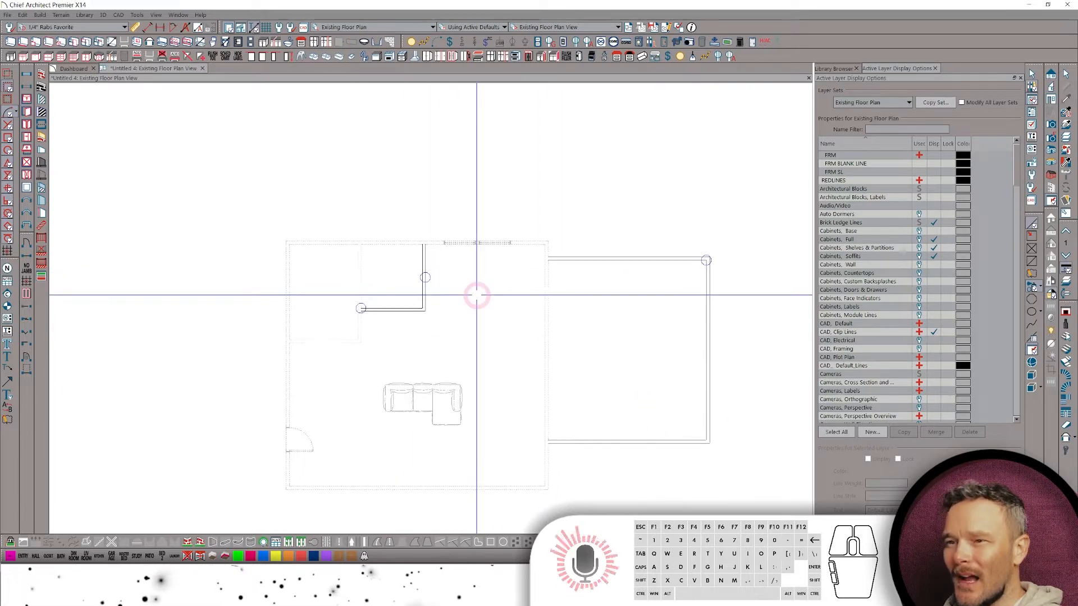
# Switch to the Floor Layout(Furniture)(No Dims) saved plan view.
pyautogui.scroll(2, 477, 295)
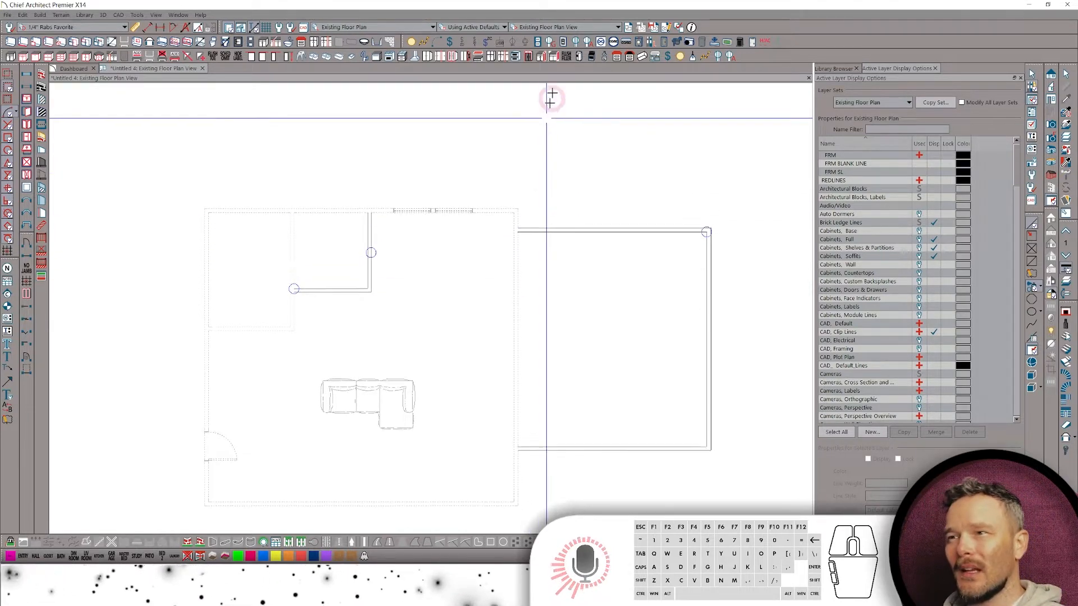
pyautogui.click(572, 28)
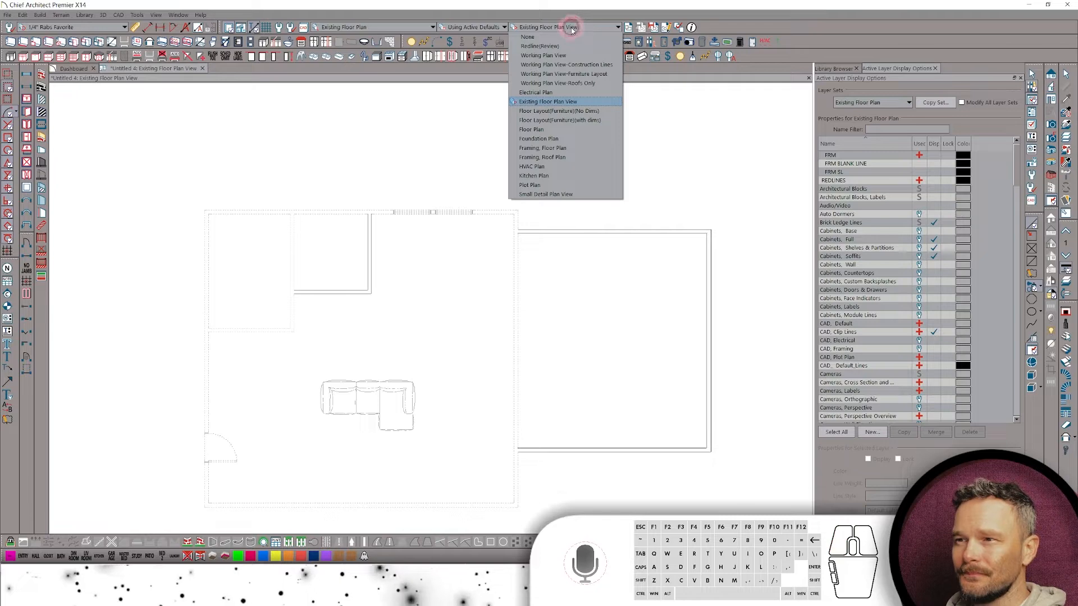
pyautogui.click(540, 112)
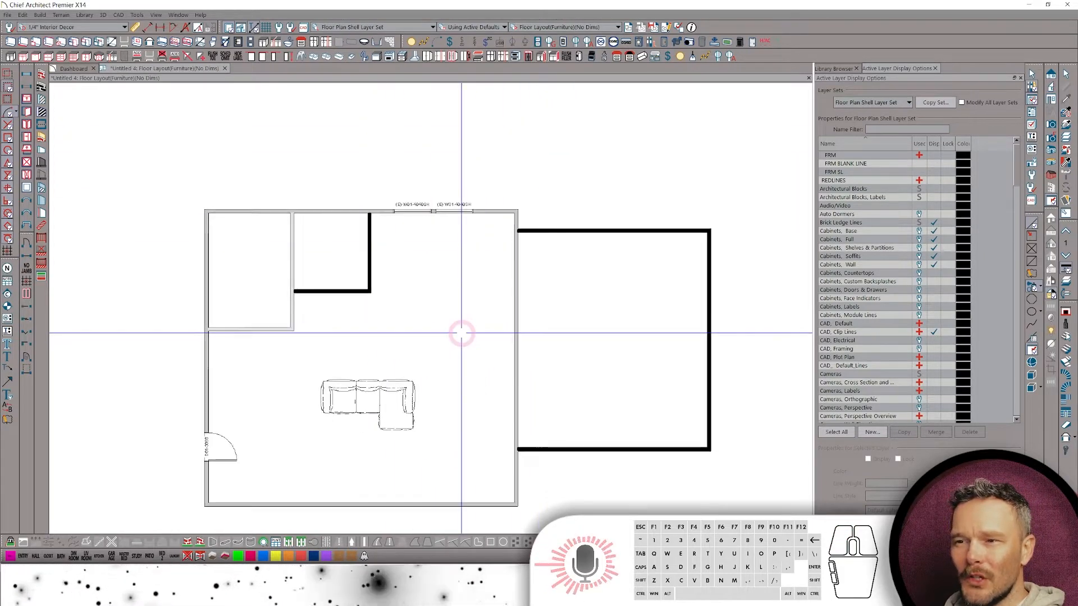
# Switch to the Floor Layout(Furniture)(with dims) saved plan view.
pyautogui.scroll(2, 388, 347)
pyautogui.scroll(-1, 488, 286)
pyautogui.scroll(2, 407, 314)
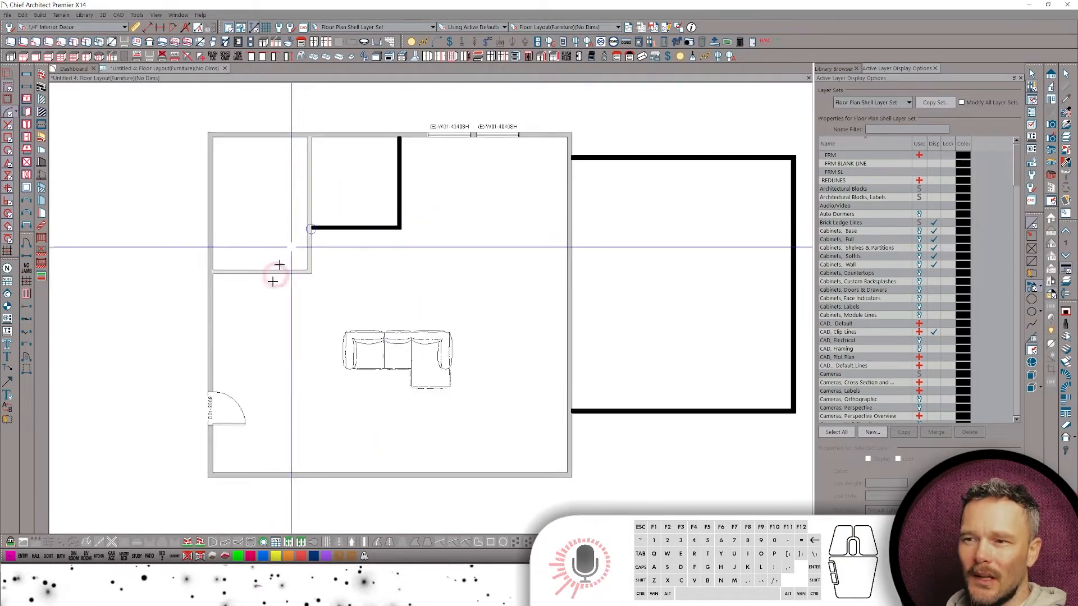
pyautogui.scroll(-1, 347, 303)
pyautogui.scroll(-1, 365, 329)
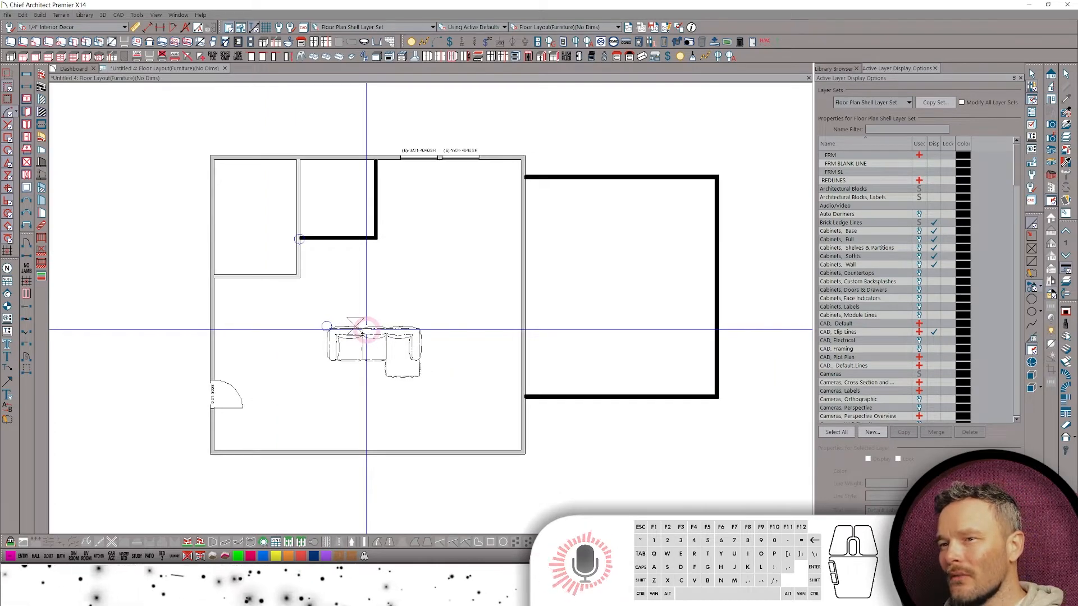
pyautogui.click(575, 27)
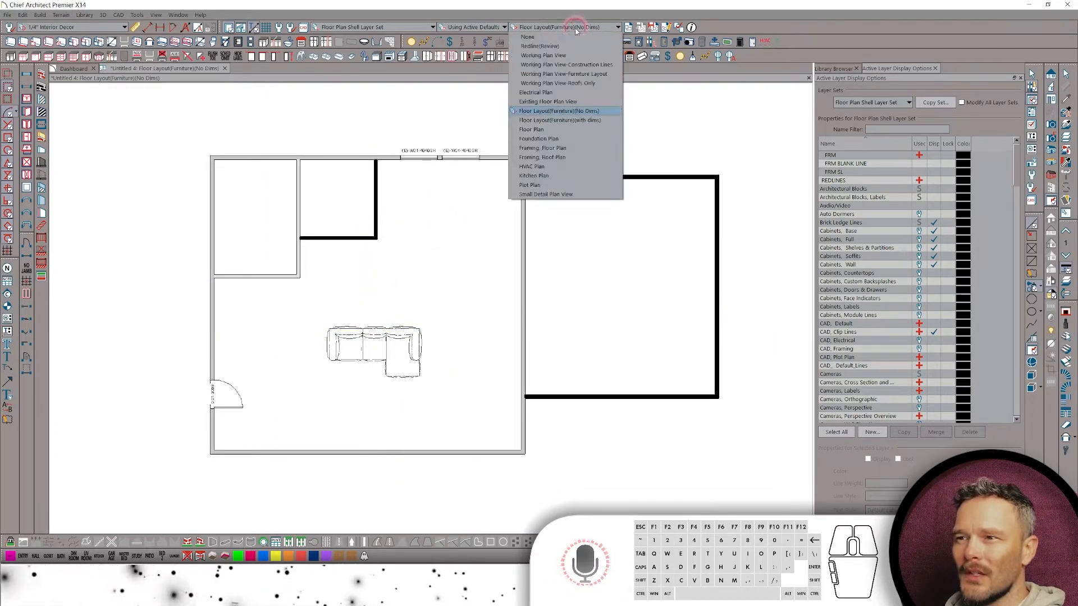
pyautogui.click(553, 121)
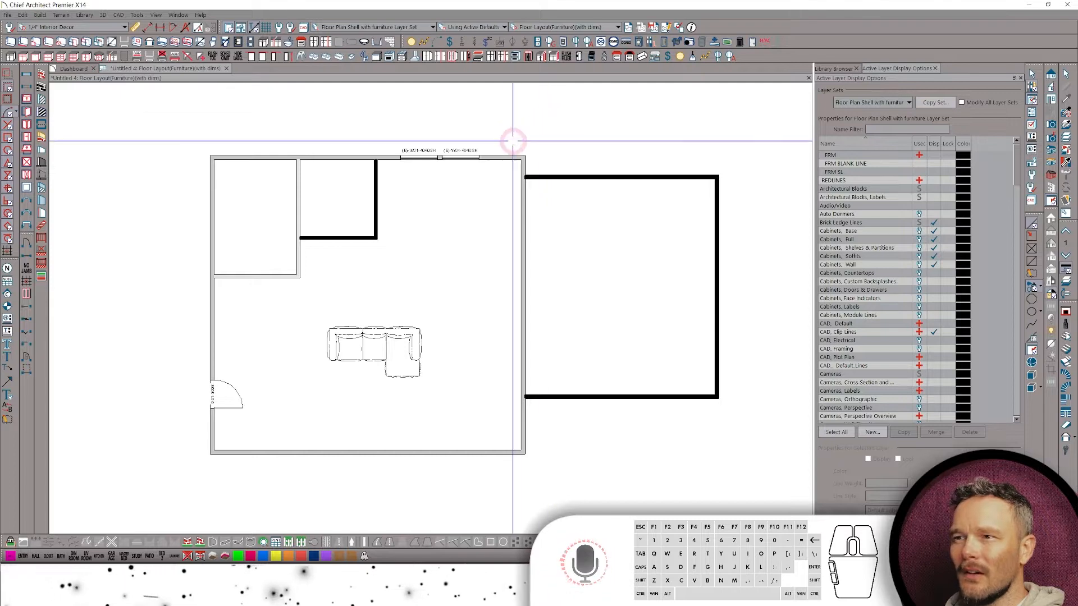
# Switch to the Working Plan View-Furniture Layout saved plan view.
pyautogui.click(567, 27)
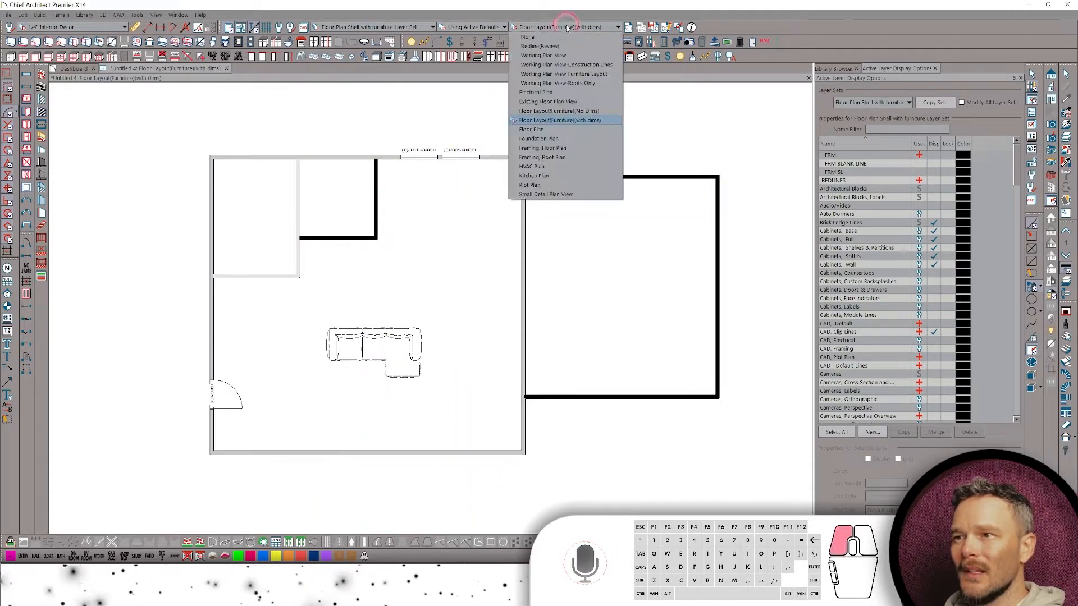
pyautogui.click(574, 74)
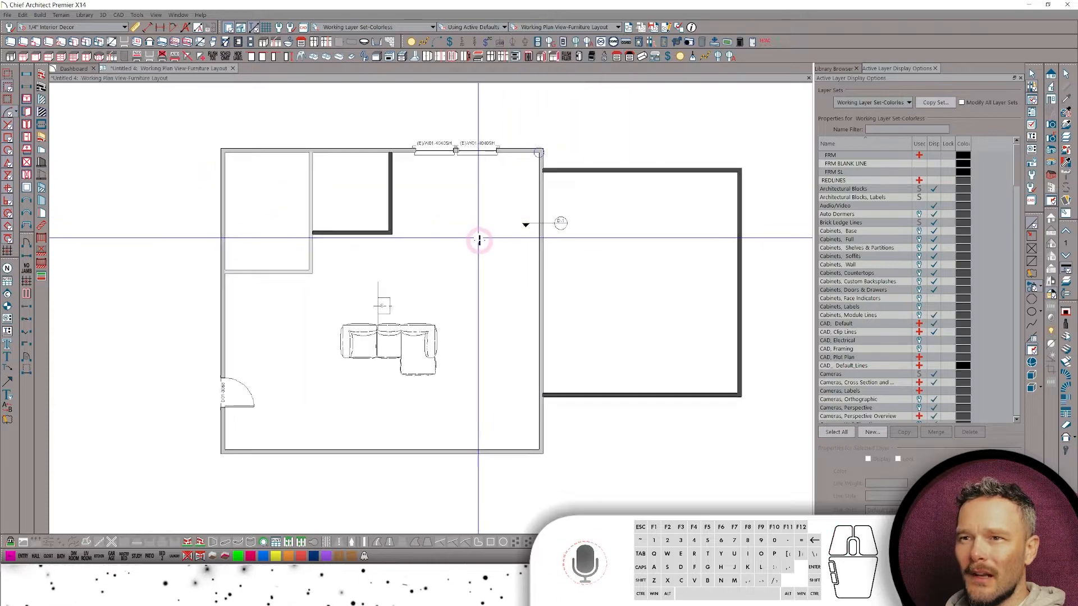
pyautogui.click(518, 319)
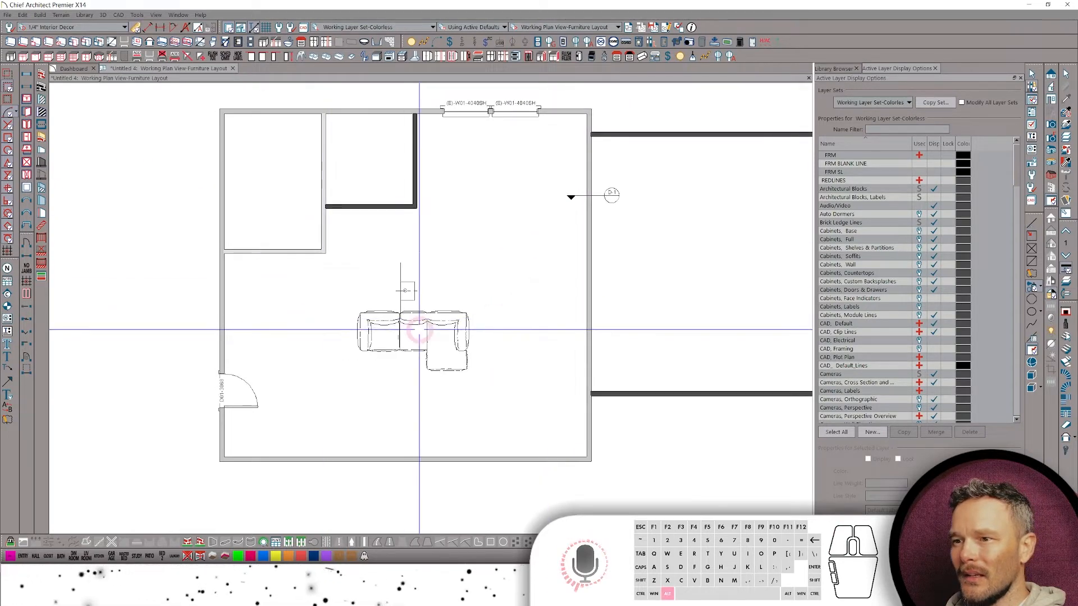
# Draw a horizontal dimension line across the main room through the sofa, locating it between the two side walls.
pyautogui.hotkey('ctrl', 'alt')
pyautogui.click(388, 329)
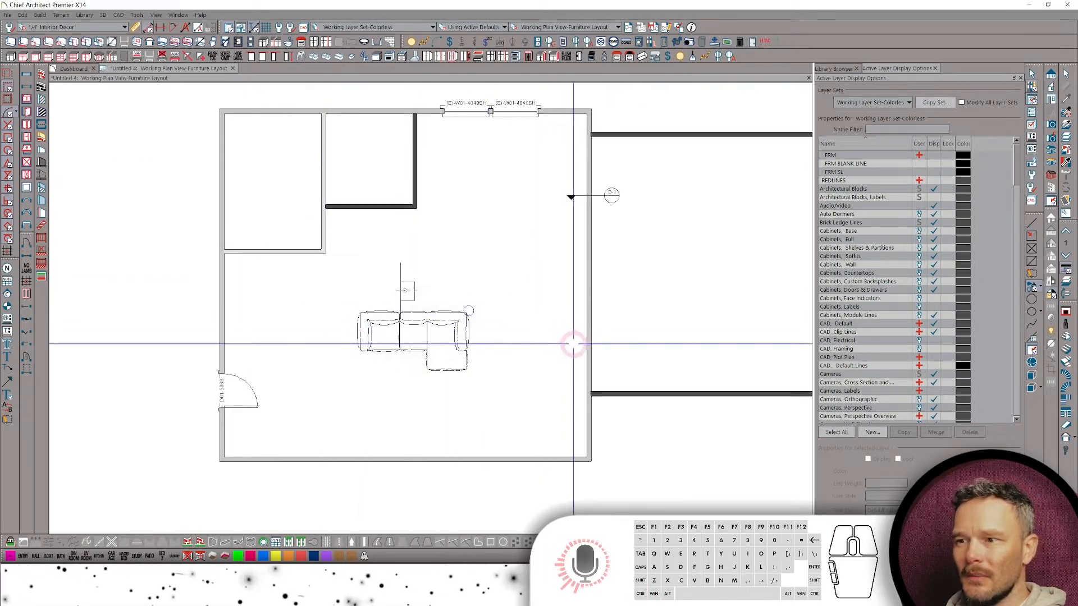
pyautogui.moveTo(582, 339); pyautogui.dragTo(202, 355)
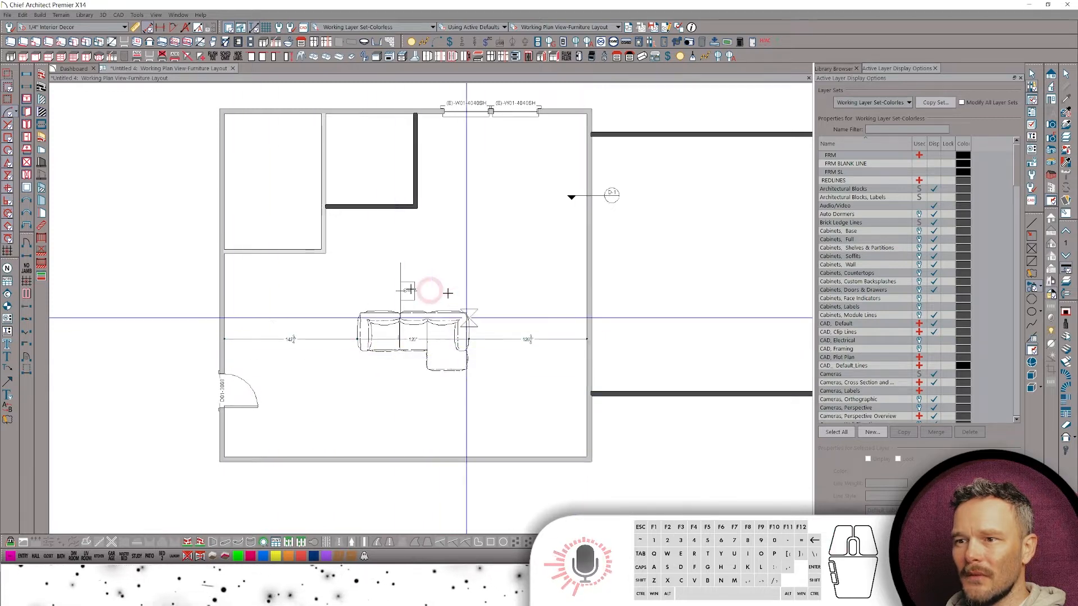
pyautogui.scroll(1, 430, 293)
pyautogui.scroll(1, 445, 352)
pyautogui.scroll(-3, 522, 169)
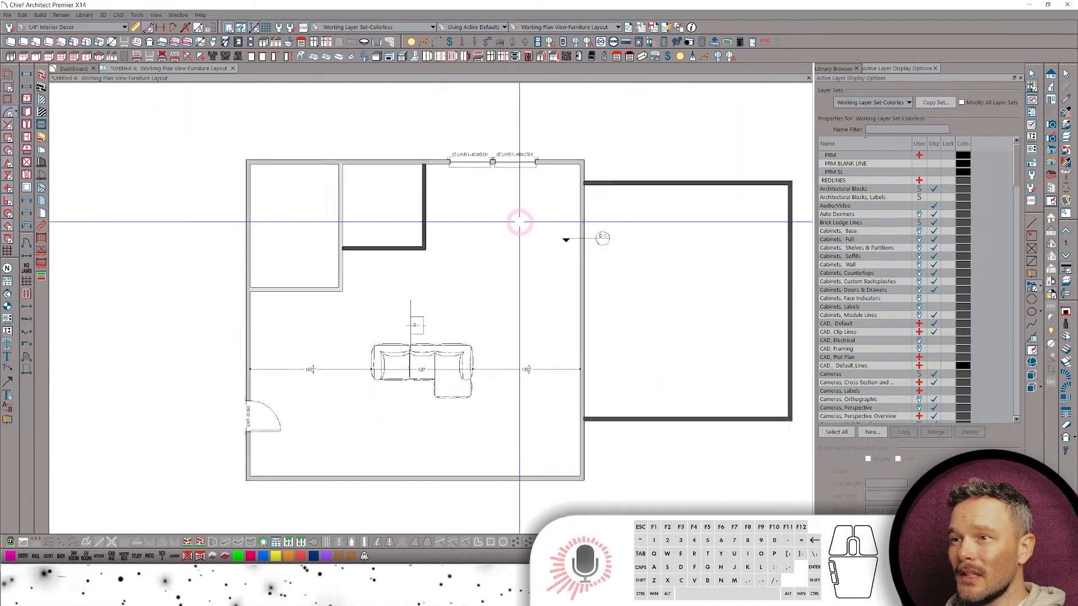
# Check the active dimension defaults and examine the gap between the two labelled windows in the upper wall.
pyautogui.scroll(2, 542, 225)
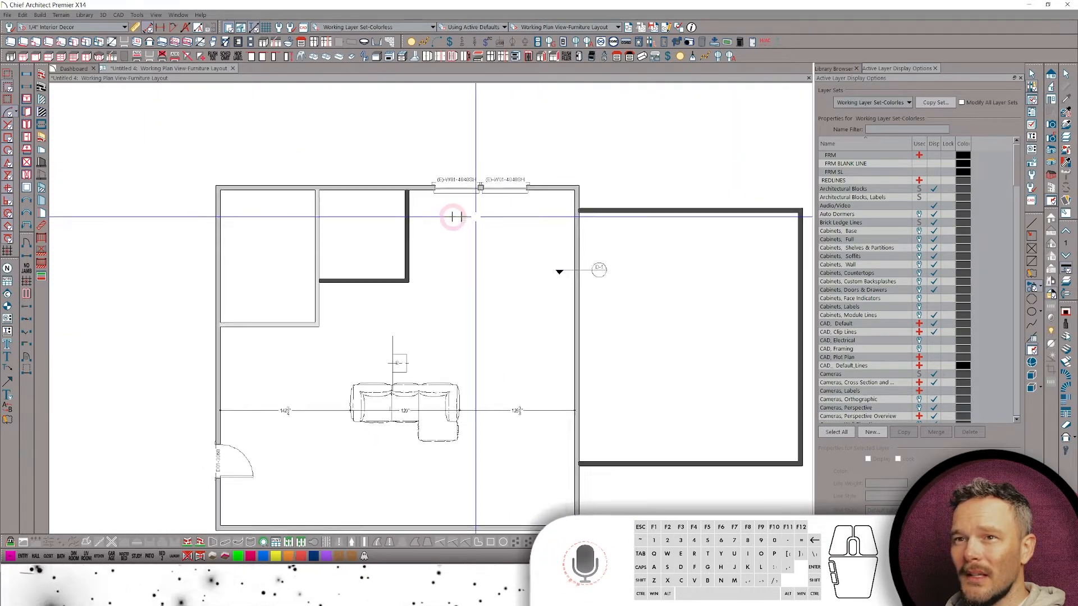
pyautogui.click(64, 28)
pyautogui.click(66, 27)
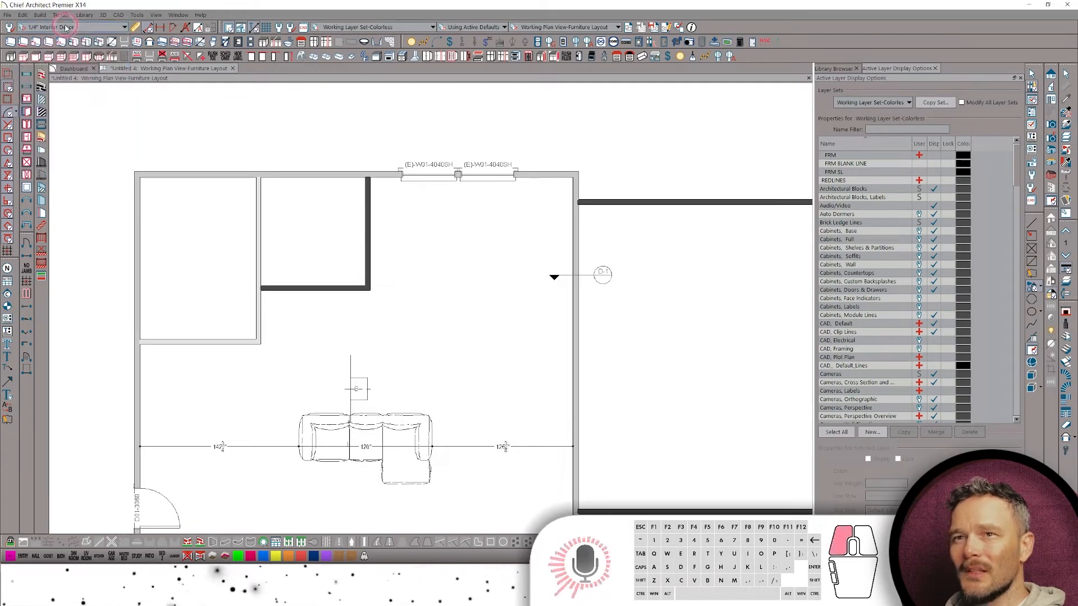
pyautogui.scroll(3, 505, 185)
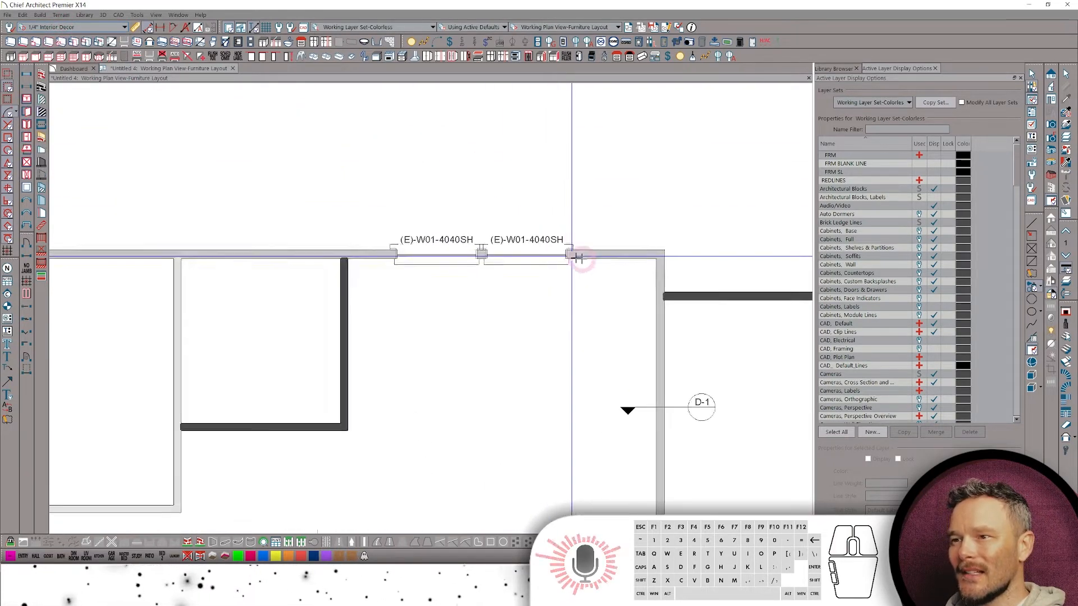
pyautogui.scroll(1, 594, 301)
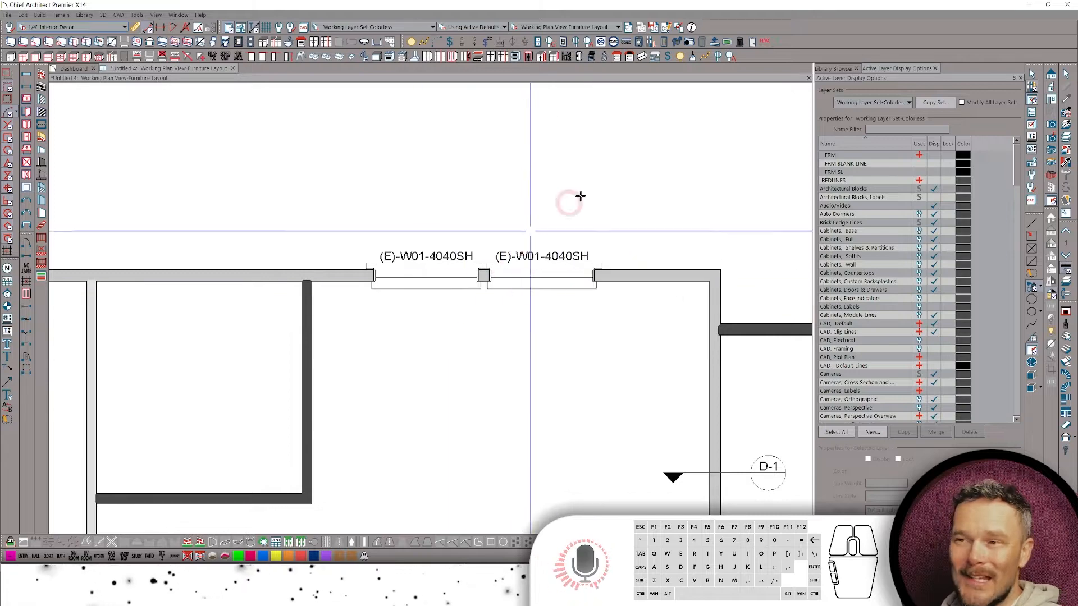
# Place a full camera in the main room beside the sofa, aimed at the two windows in the upper wall.
pyautogui.scroll(-1, 645, 192)
pyautogui.scroll(-2, 1014, 156)
pyautogui.scroll(-5, 522, 329)
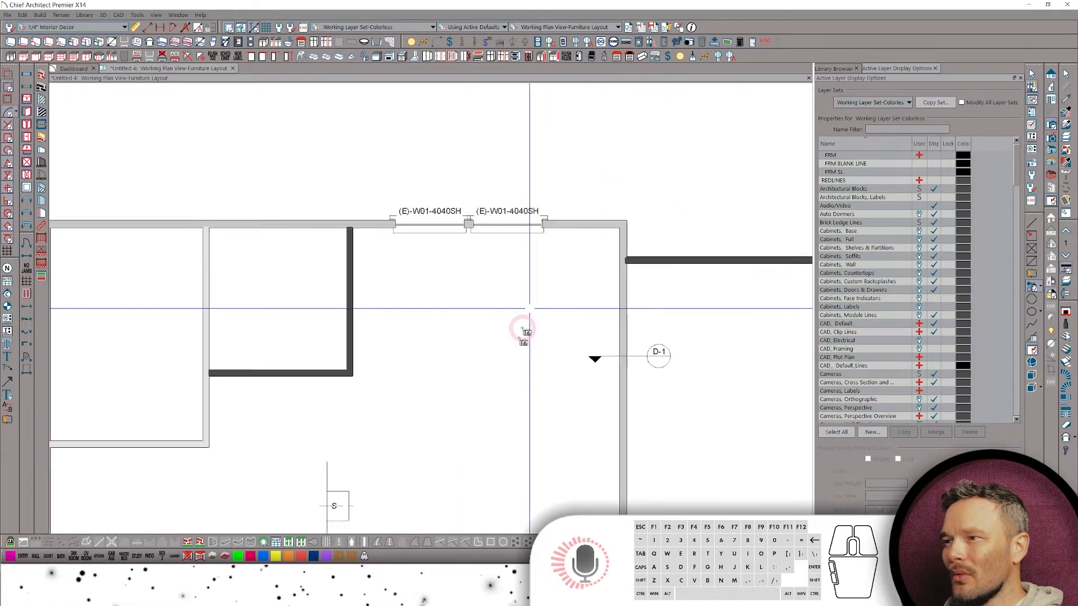
pyautogui.moveTo(475, 403); pyautogui.dragTo(478, 288)
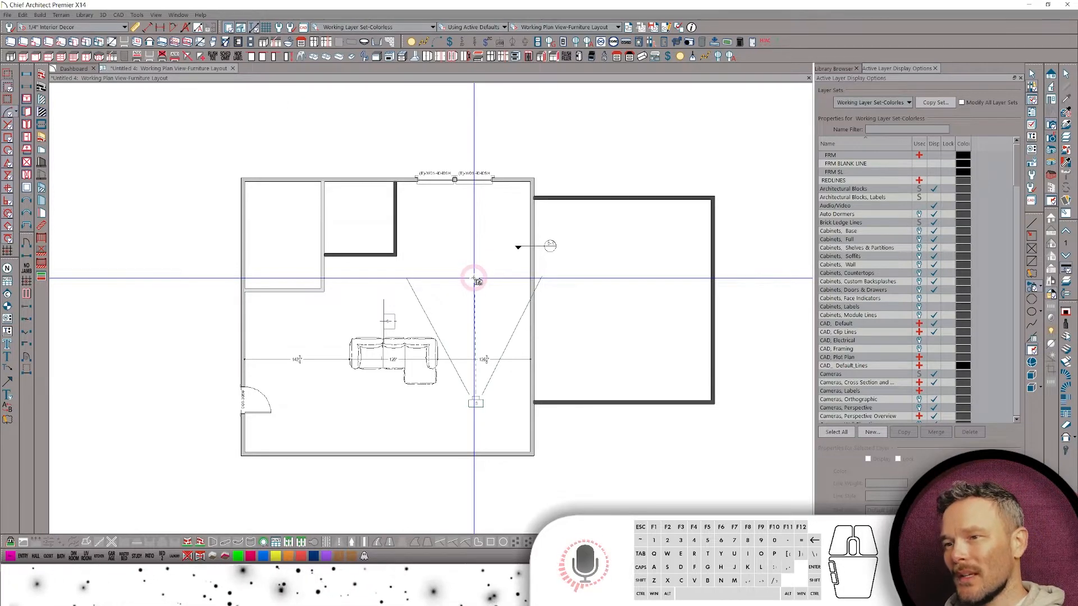
pyautogui.moveTo(474, 279); pyautogui.dragTo(474, 279)
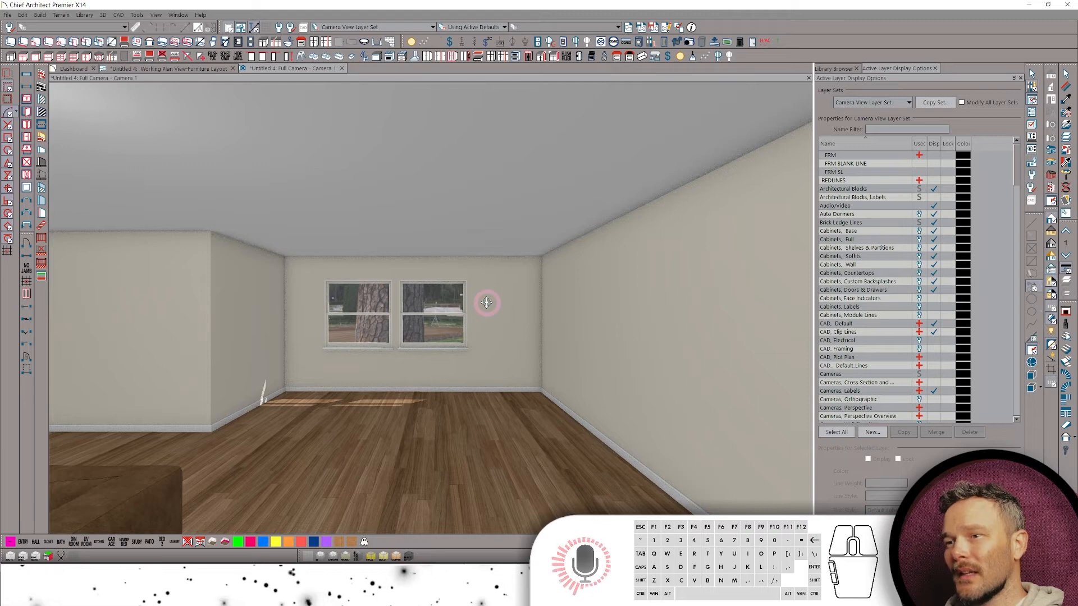
# Reposition the window nearer the side wall, shifting it back toward its neighbour with relative polar coordinates at an angle of 180.0°.
pyautogui.moveTo(484, 309); pyautogui.dragTo(461, 335)
pyautogui.click(450, 334)
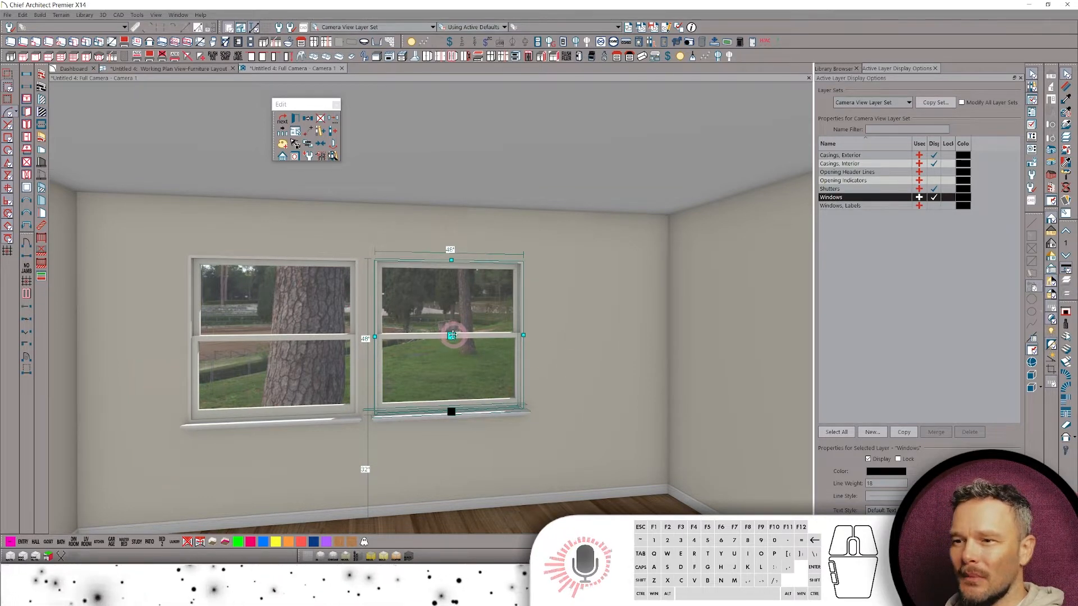
pyautogui.moveTo(452, 335); pyautogui.dragTo(635, 341)
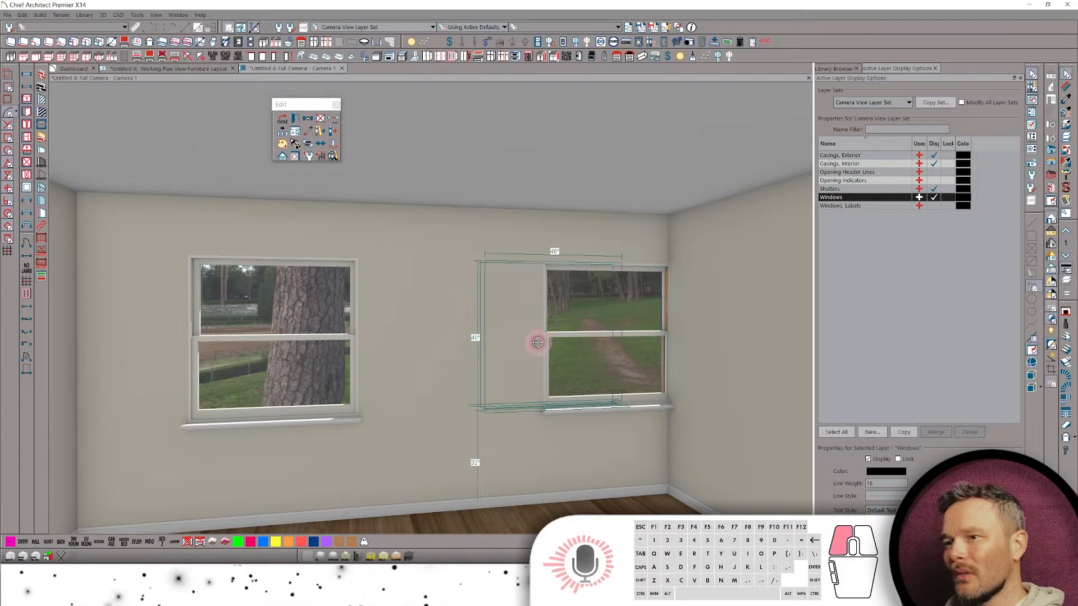
pyautogui.moveTo(537, 342); pyautogui.dragTo(479, 342)
pyautogui.press('Tab')
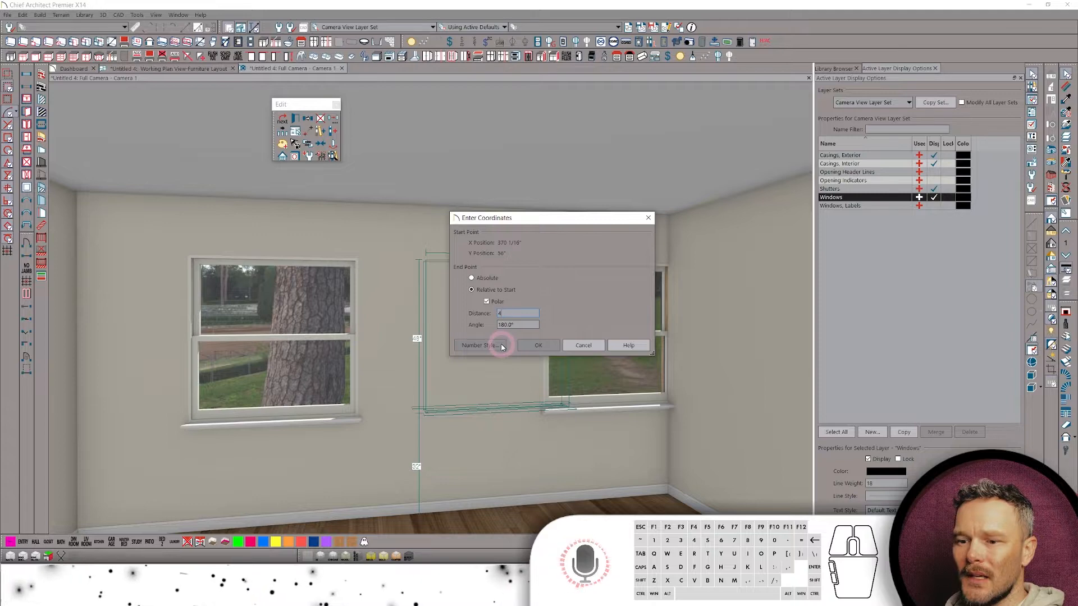
pyautogui.write('4')
pyautogui.press('Return')
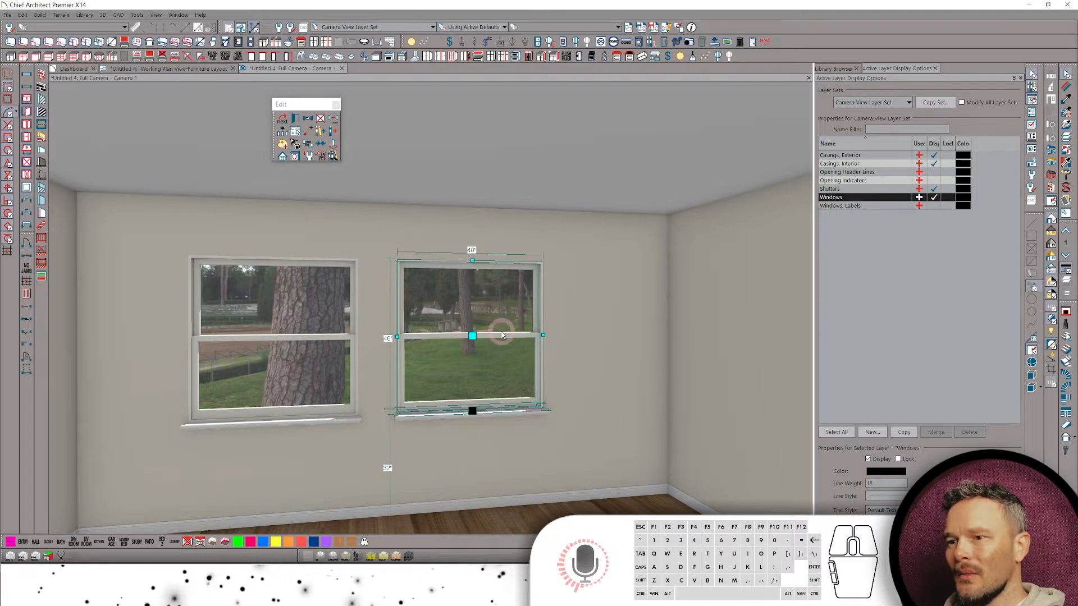
# Remove the flat ceiling from the main room with the custom room property painter in the camera view.
pyautogui.scroll(-2, 501, 335)
pyautogui.moveTo(482, 335); pyautogui.dragTo(604, 332, button='middle')
pyautogui.scroll(-4, 544, 325)
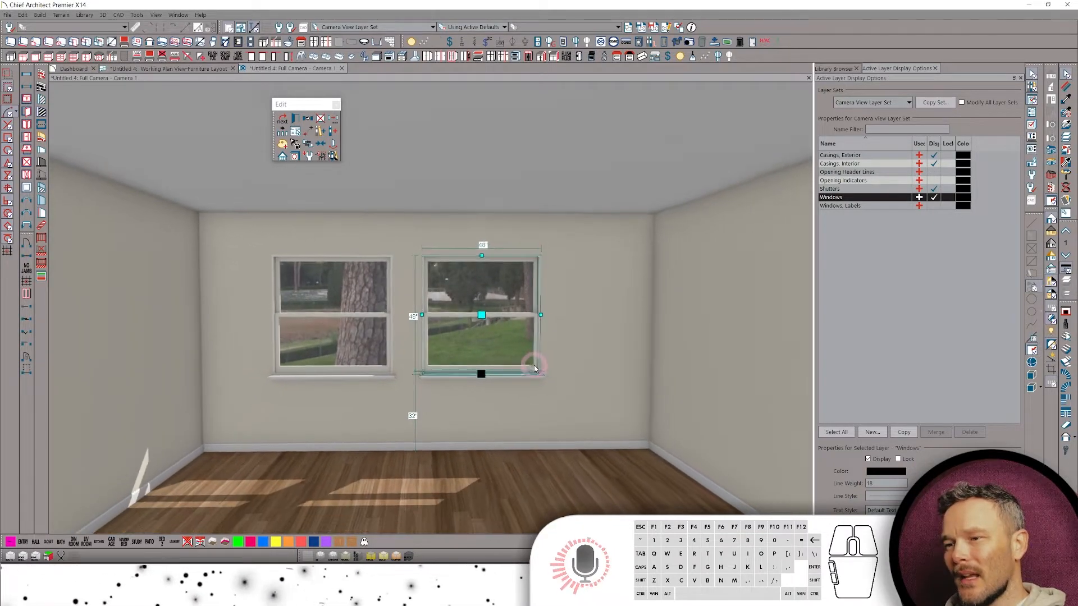
pyautogui.moveTo(534, 368); pyautogui.dragTo(568, 318, button='middle')
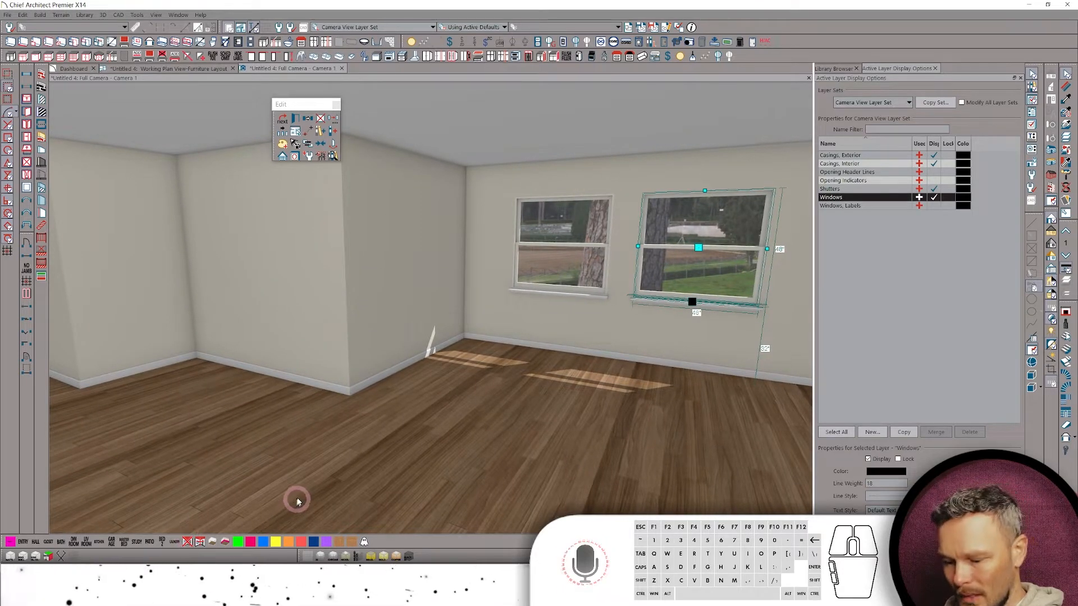
pyautogui.click(200, 542)
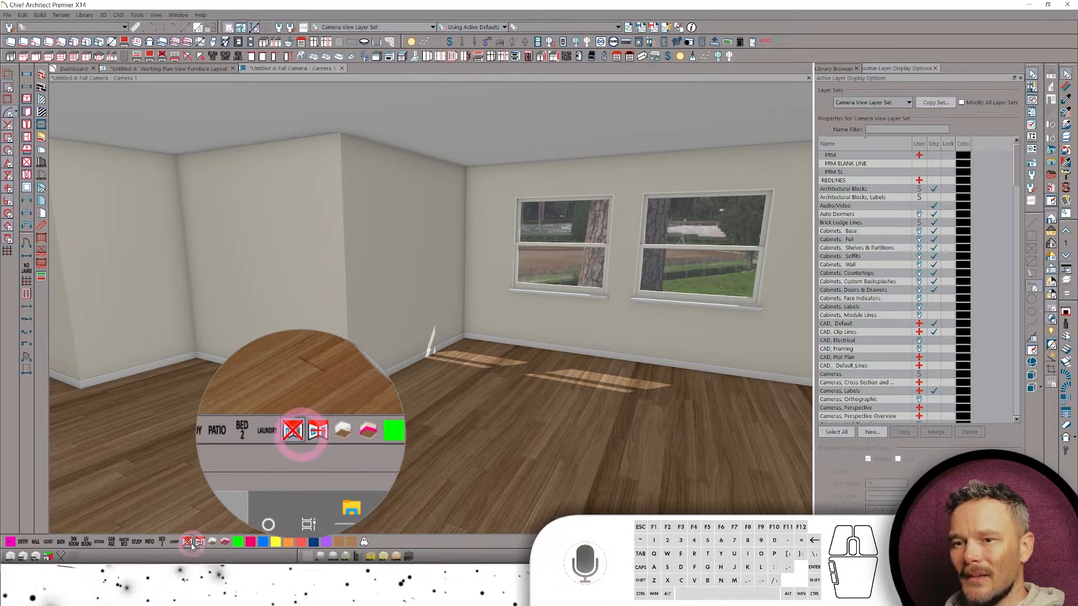
pyautogui.click(187, 543)
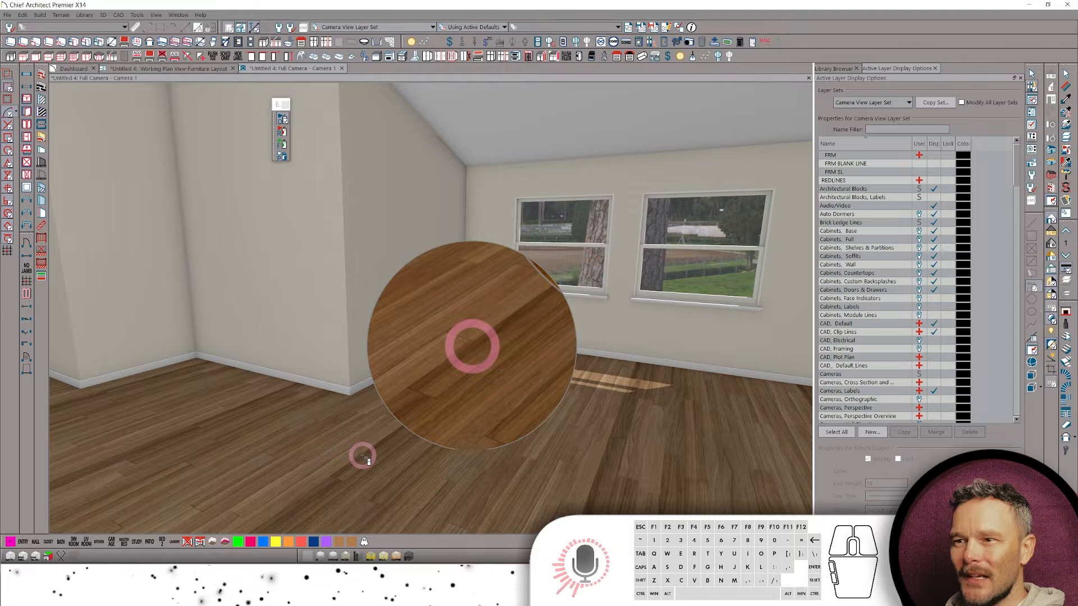
pyautogui.moveTo(364, 453); pyautogui.dragTo(364, 451, button='middle')
# Restore the flat ceiling over the main room with the matching custom room property painter.
pyautogui.click(199, 543)
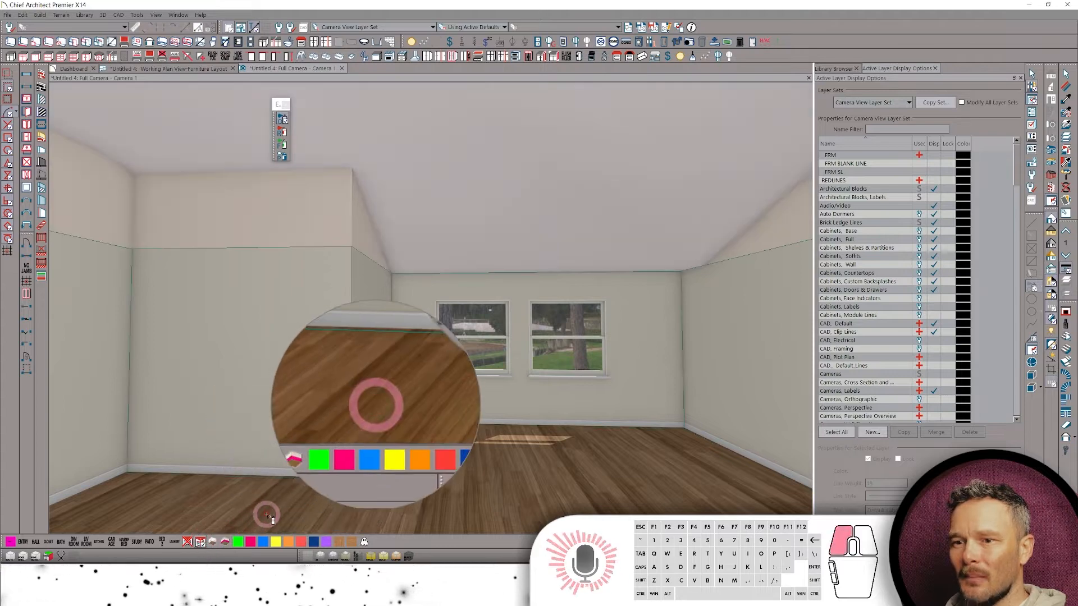
pyautogui.click(266, 514)
pyautogui.moveTo(378, 507); pyautogui.dragTo(378, 514, button='middle')
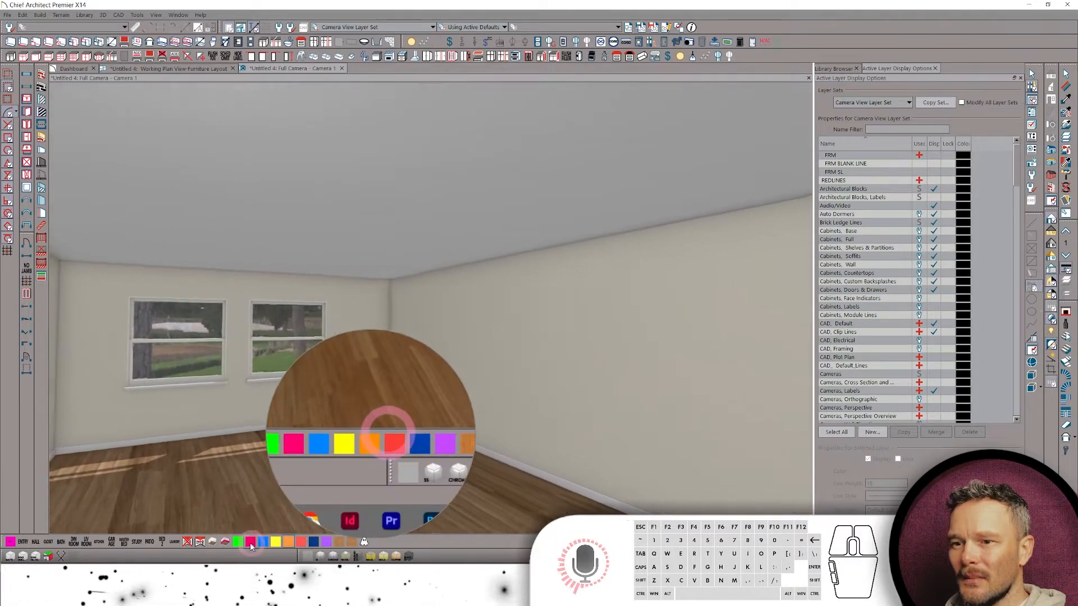
# Apply the pink wainscot to the lower part of the main room's walls with its custom painter.
pyautogui.click(225, 542)
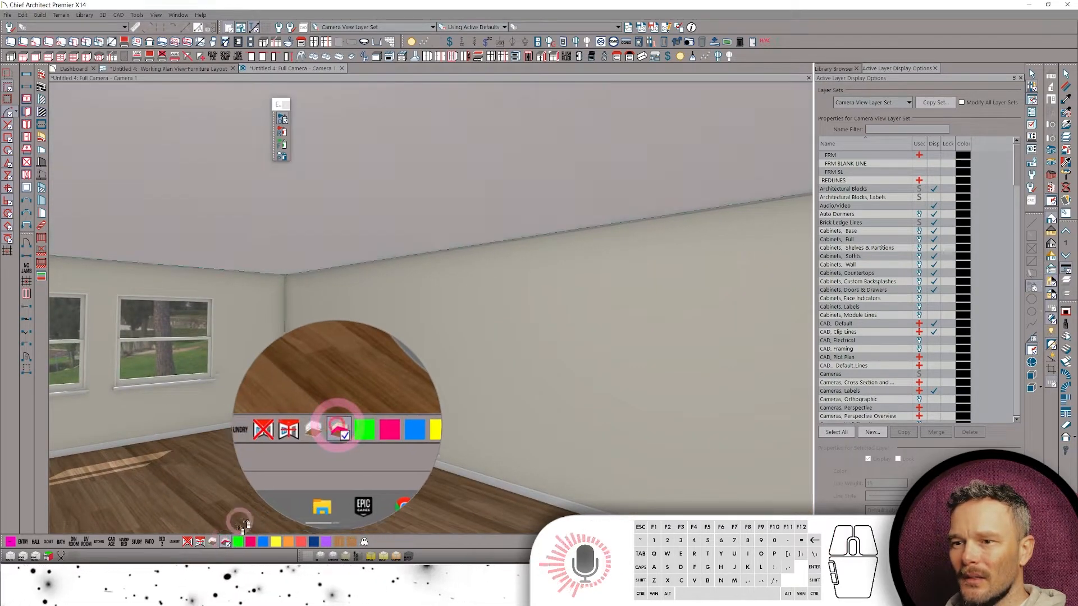
pyautogui.click(239, 521)
pyautogui.moveTo(287, 461); pyautogui.dragTo(361, 452, button='middle')
pyautogui.click(360, 452)
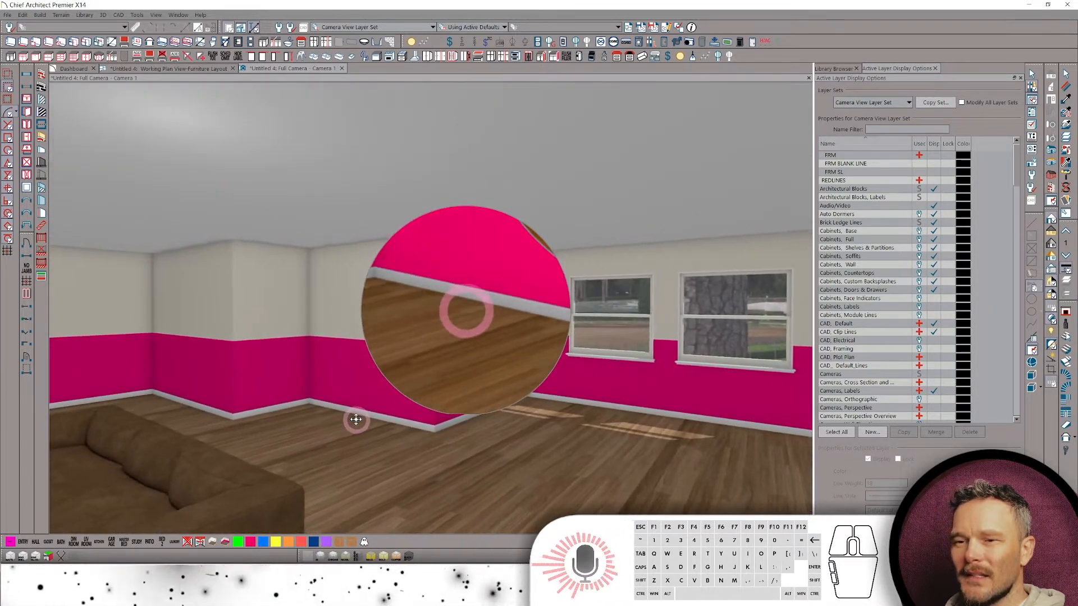
# Remove the pink wainscot from the main room's walls.
pyautogui.click(321, 496)
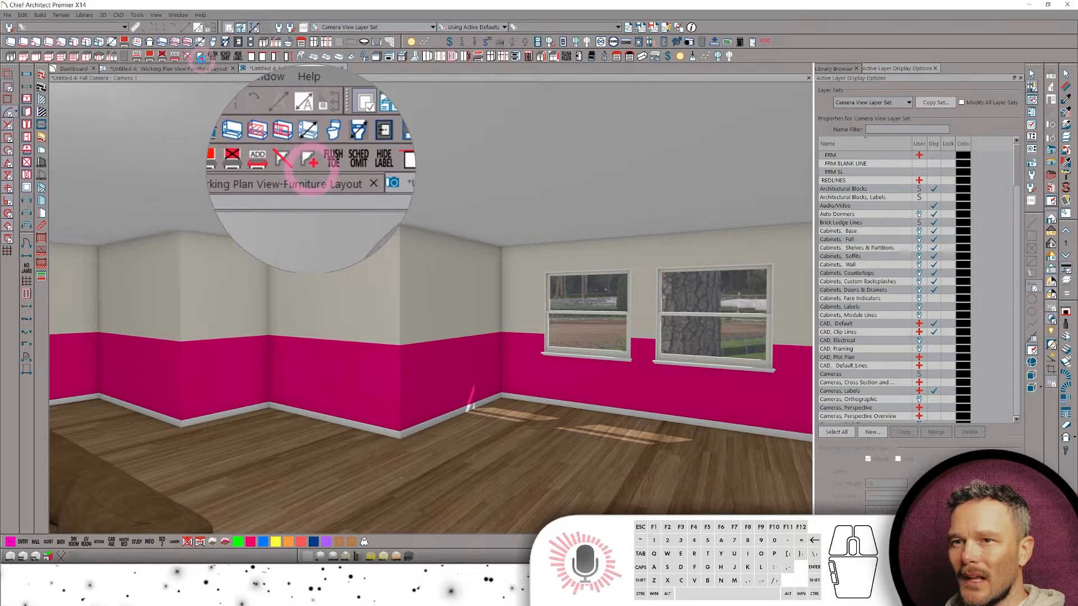
pyautogui.click(200, 56)
pyautogui.click(200, 57)
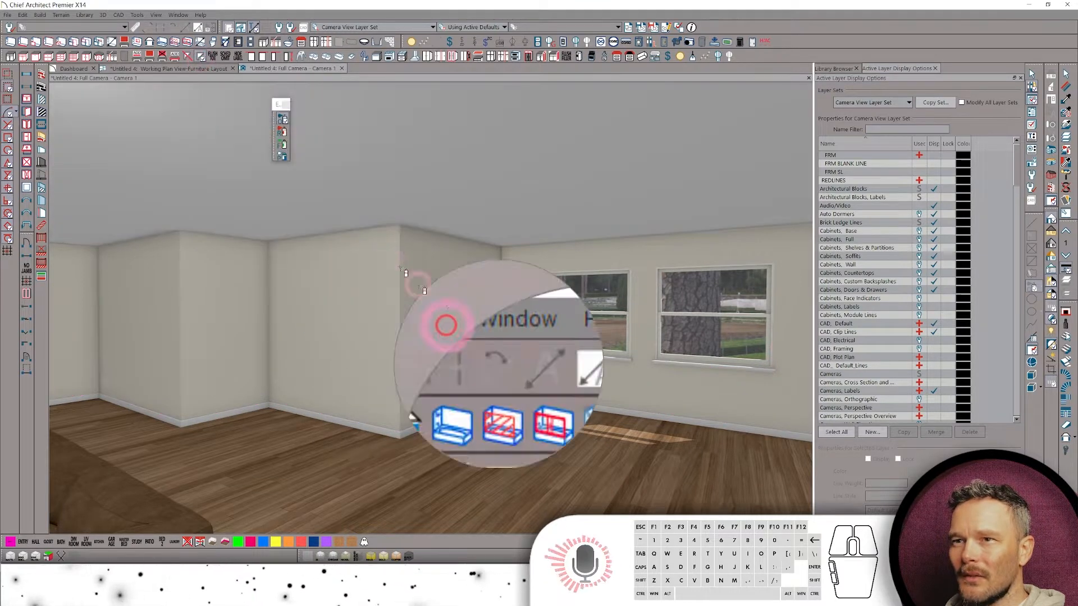
pyautogui.click(521, 431)
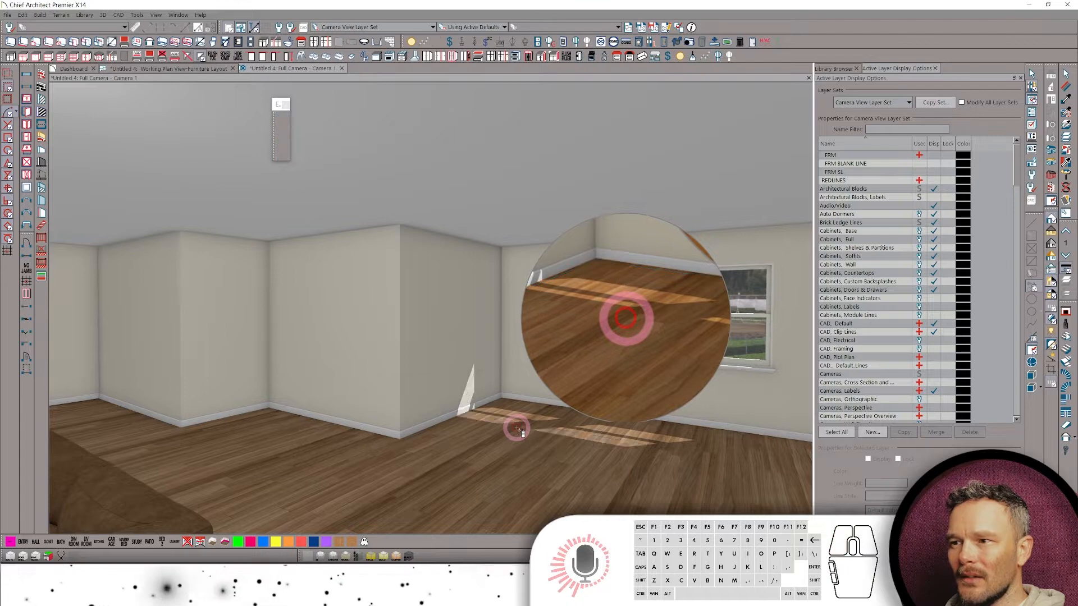
# Set the property painter's scope to the whole plan and turn the camera toward the two windows.
pyautogui.moveTo(533, 426); pyautogui.dragTo(583, 441)
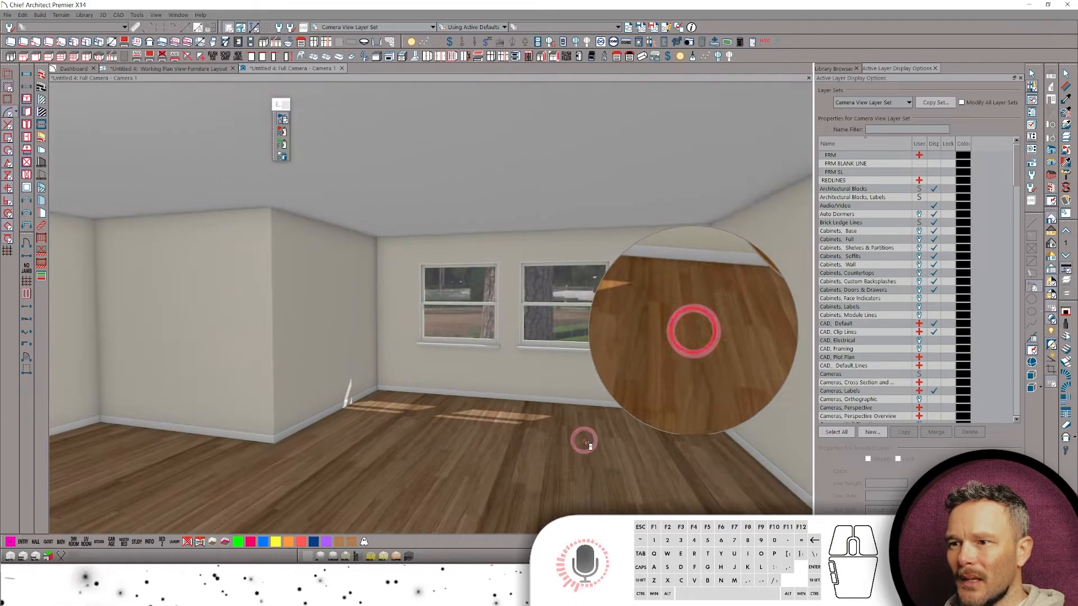
pyautogui.click(282, 156)
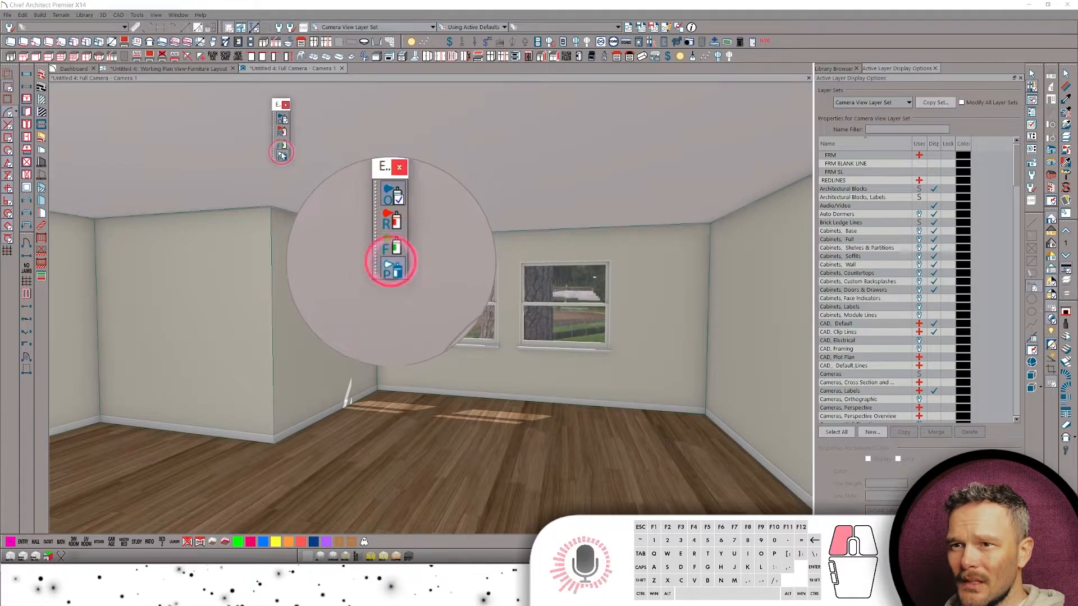
pyautogui.moveTo(517, 428); pyautogui.dragTo(246, 161)
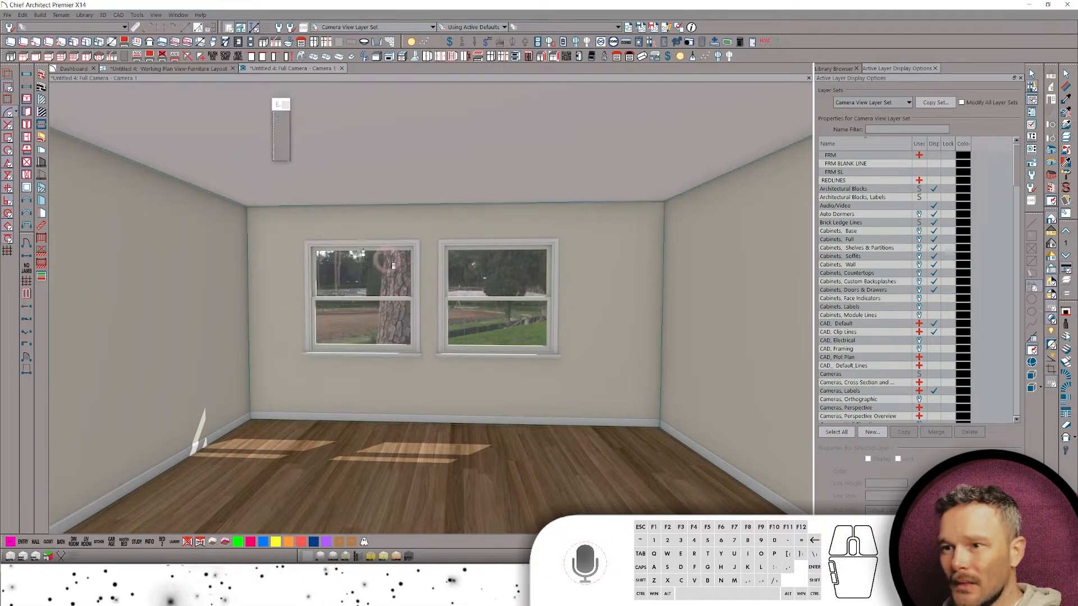
# Leave the 3D camera view and return to the working plan's furniture layout view.
pyautogui.click(472, 296)
pyautogui.moveTo(373, 289); pyautogui.dragTo(358, 307)
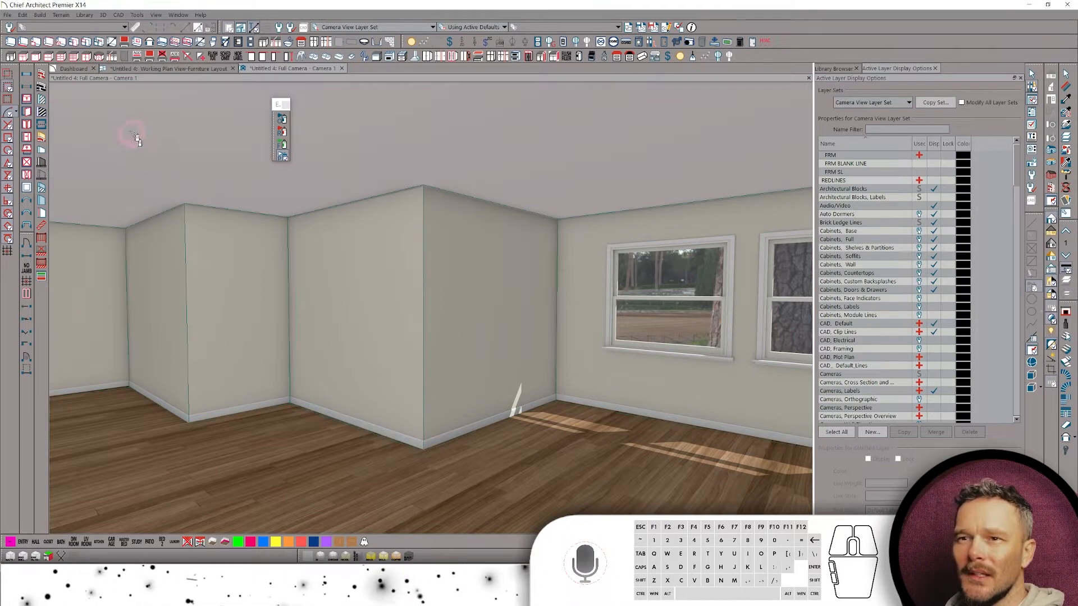
pyautogui.click(181, 67)
pyautogui.click(595, 278)
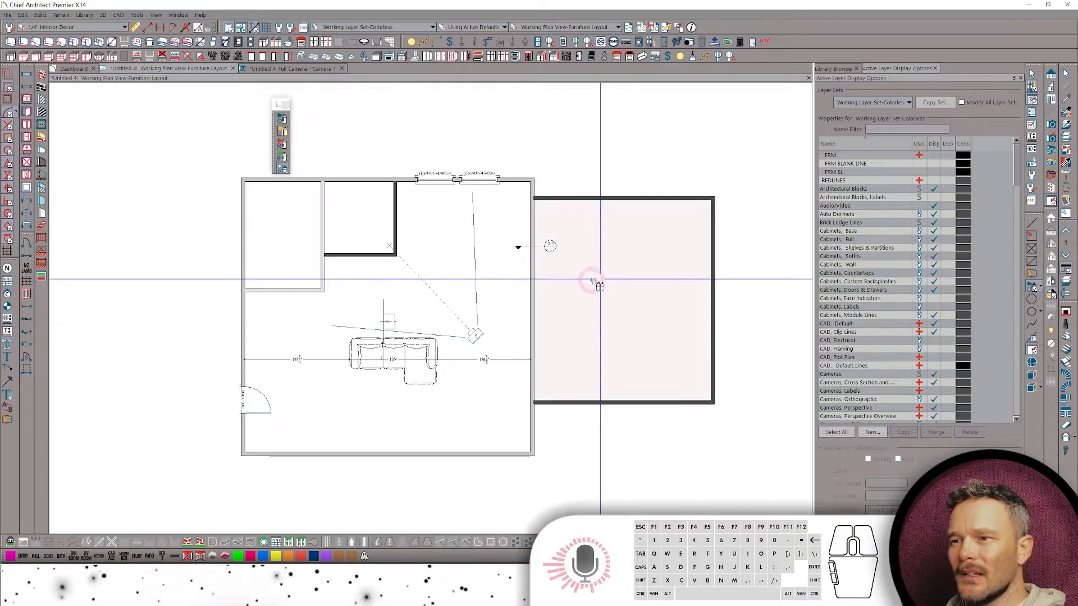
pyautogui.scroll(1, 588, 281)
pyautogui.press('space')
pyautogui.scroll(2, 565, 162)
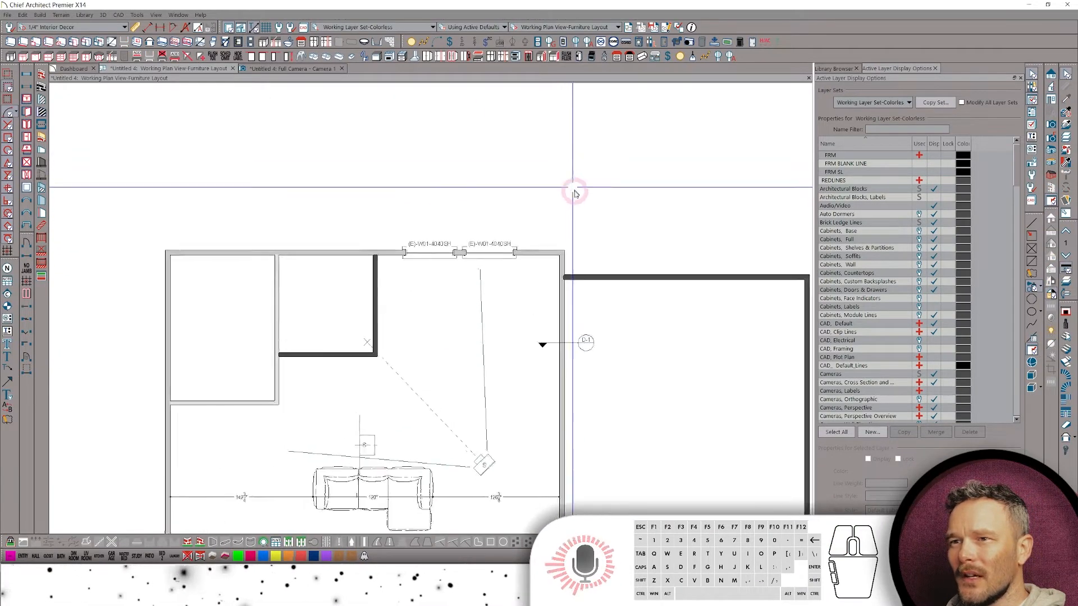
# Dimension the main room's overall width below the windows, and add a second dimension string to both window openings, placed lower inside the room.
pyautogui.rightClick(579, 213)
pyautogui.click(548, 214)
pyautogui.scroll(3, 561, 261)
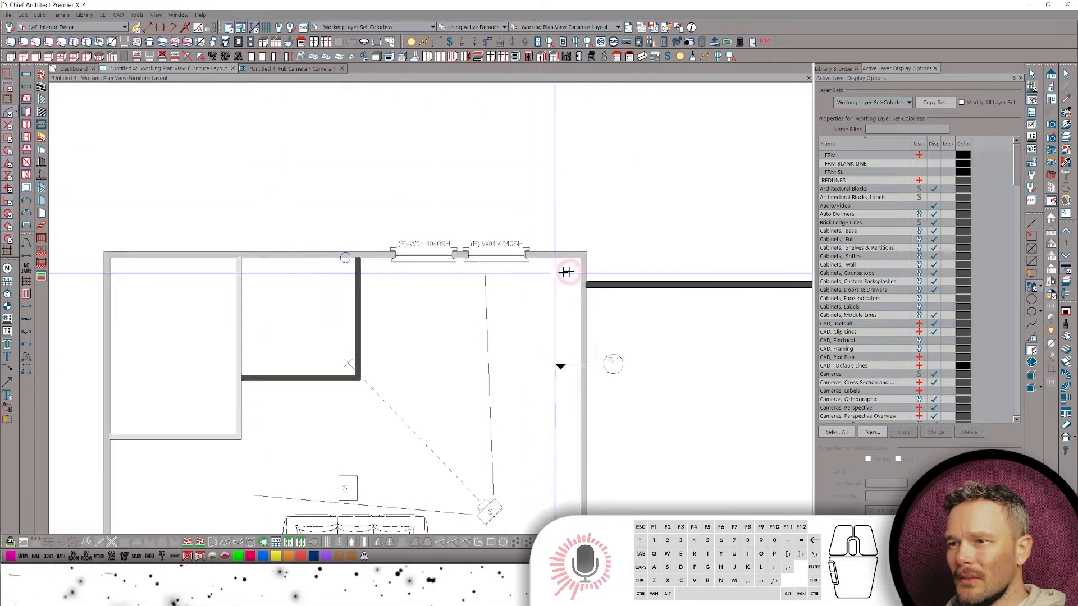
pyautogui.scroll(1, 654, 247)
pyautogui.scroll(1, 654, 247)
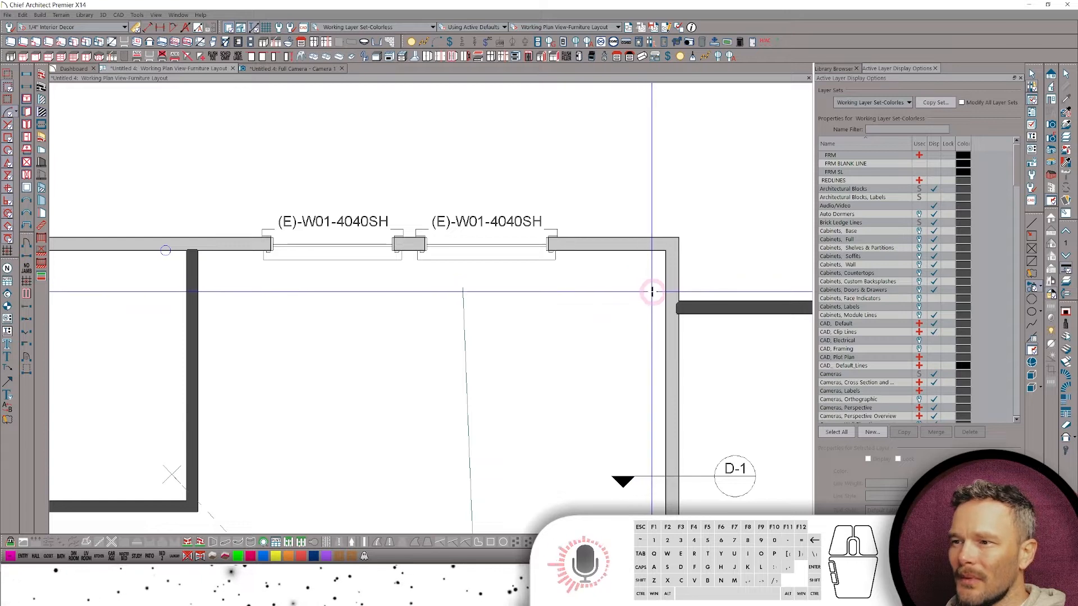
pyautogui.moveTo(662, 292); pyautogui.dragTo(152, 355)
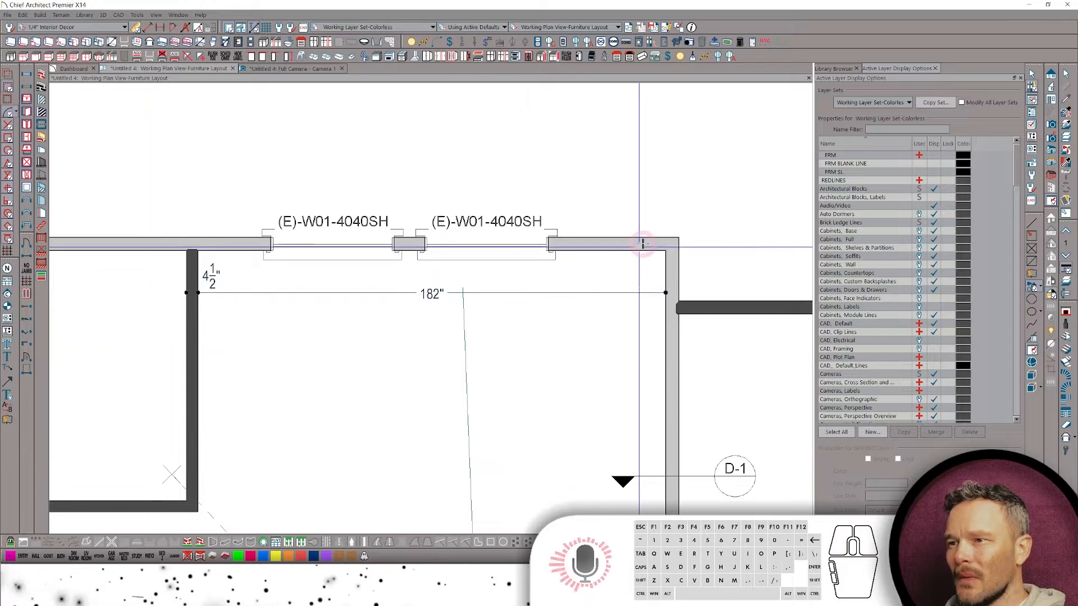
pyautogui.moveTo(666, 251); pyautogui.dragTo(120, 285)
pyautogui.click(291, 252)
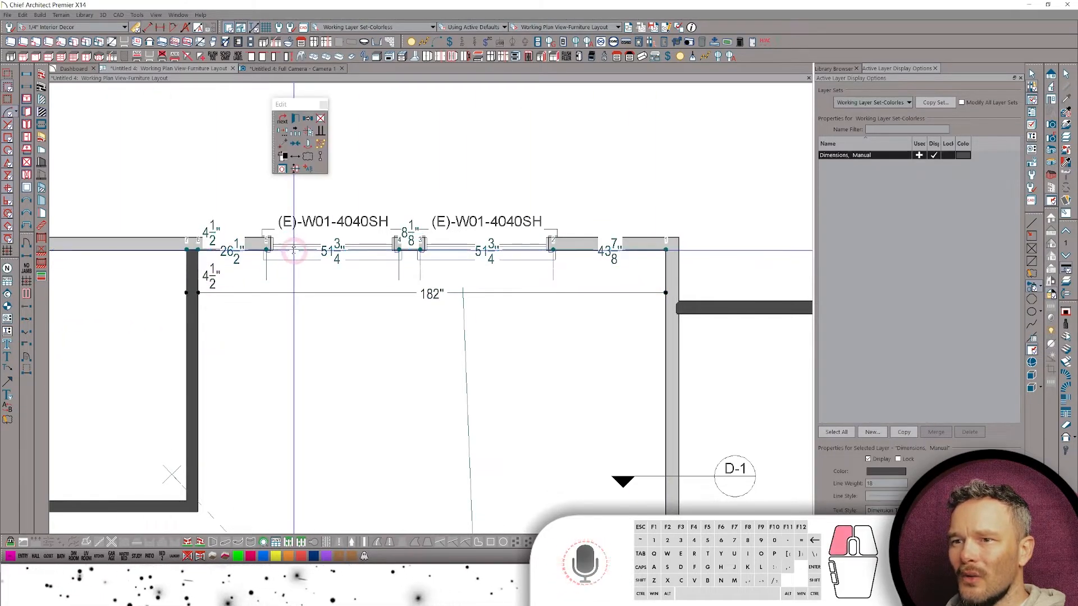
pyautogui.moveTo(289, 250); pyautogui.dragTo(282, 334)
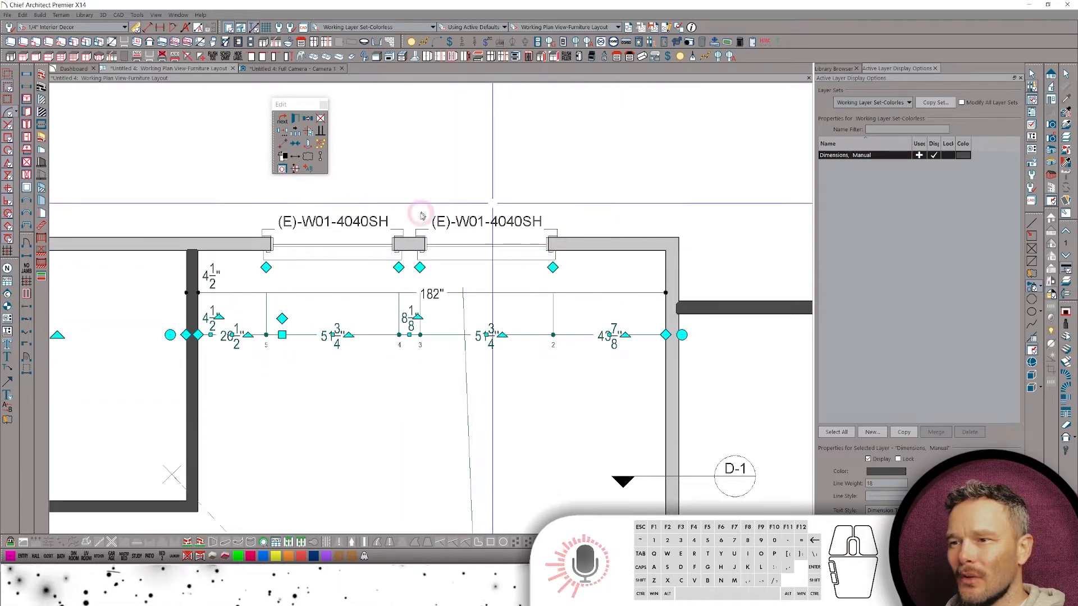
# Delete the overall width dimension and extend the window dimension string past the dark partition to the small adjoining room's far wall.
pyautogui.click(578, 292)
pyautogui.press('Delete')
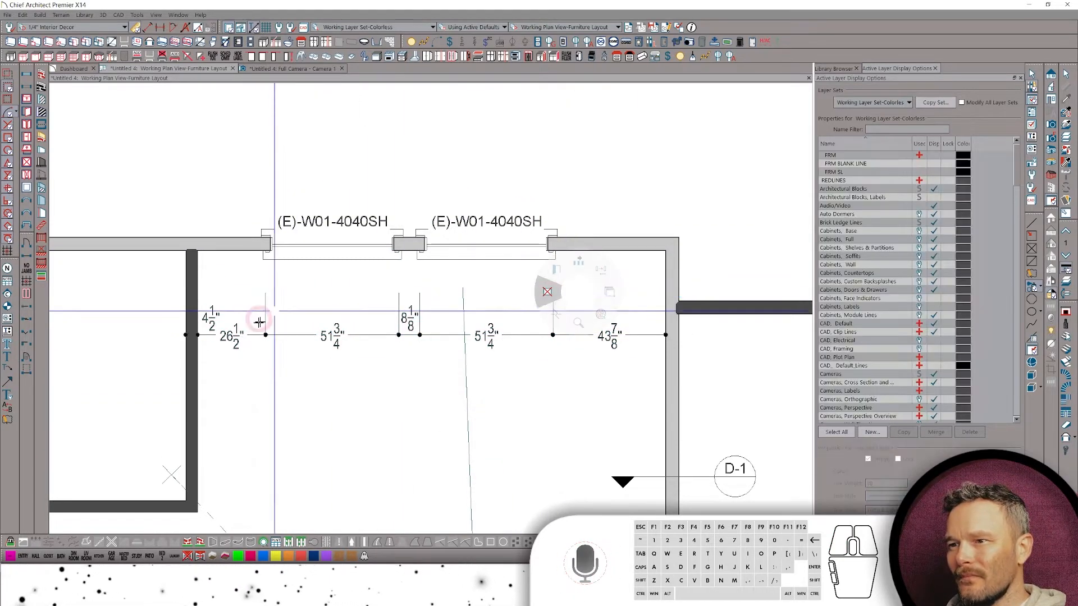
pyautogui.scroll(-2, 298, 466)
pyautogui.scroll(1, 474, 292)
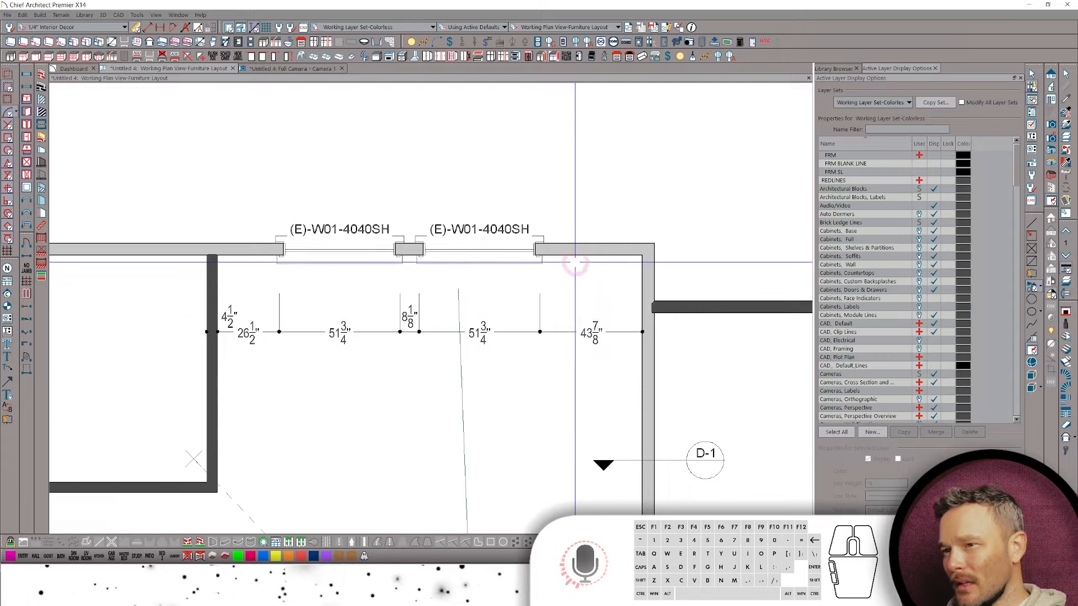
pyautogui.scroll(-1, 579, 281)
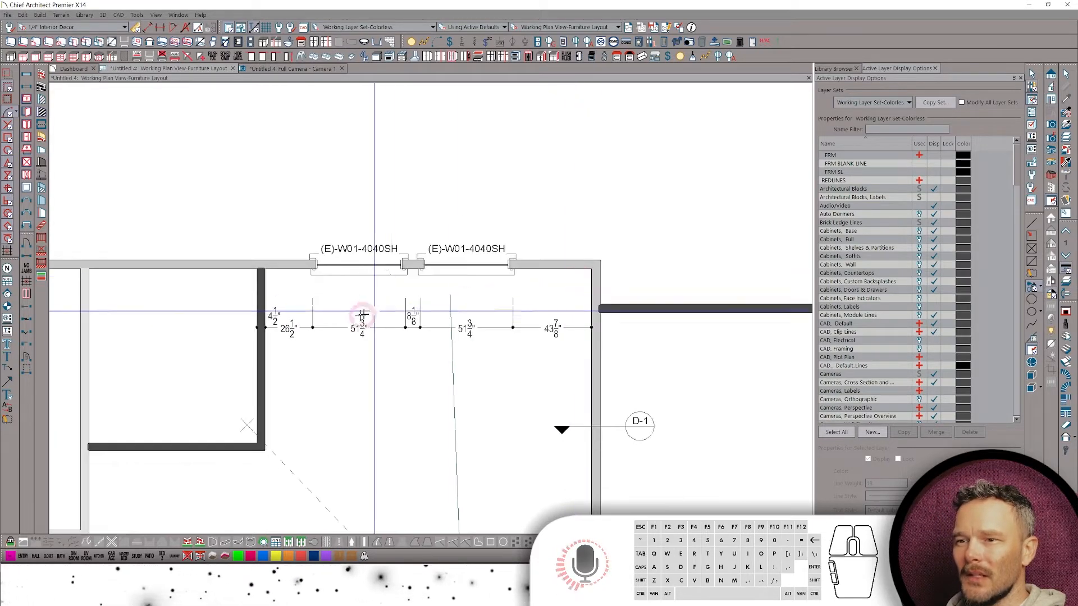
pyautogui.click(352, 325)
pyautogui.moveTo(241, 328); pyautogui.dragTo(63, 335)
# Switch the saved plan view to Floor Layout(Furniture)(with dims) and check the whole dimensioned layout.
pyautogui.scroll(-3, 245, 419)
pyautogui.scroll(2, 457, 291)
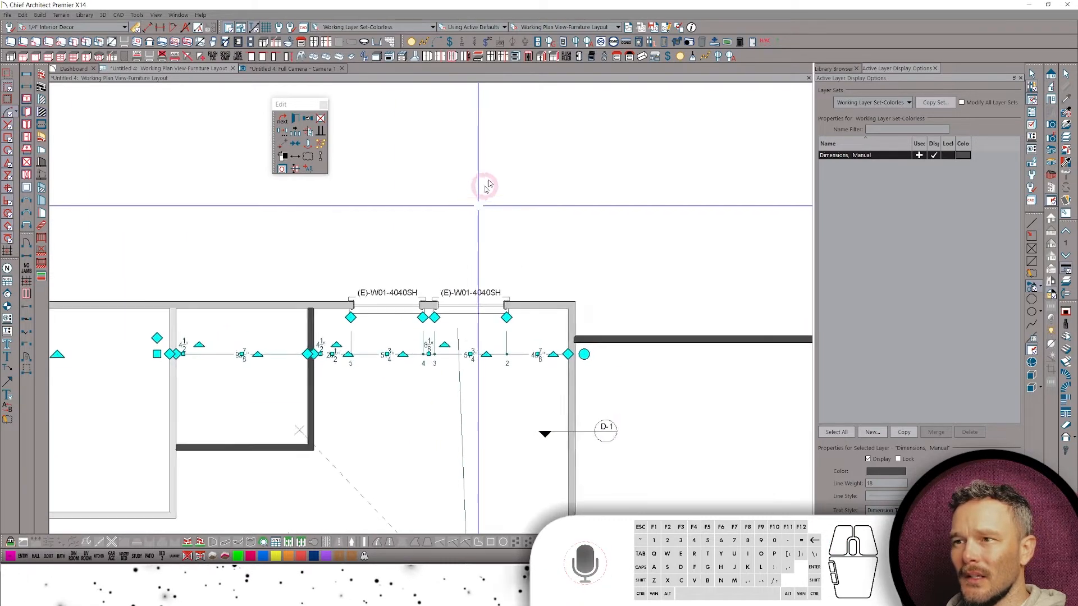
pyautogui.click(584, 29)
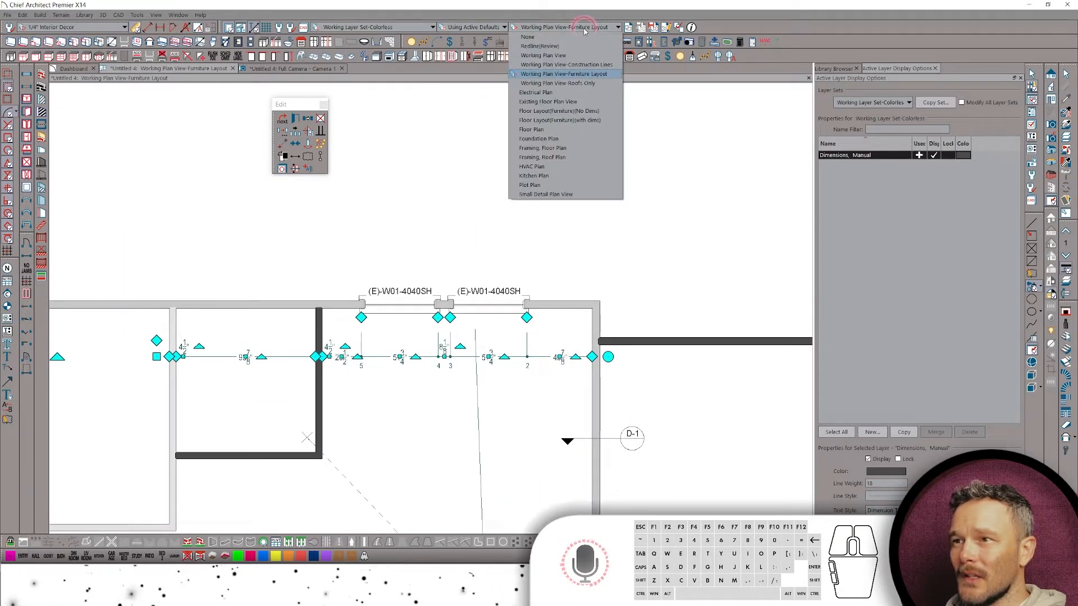
pyautogui.click(569, 120)
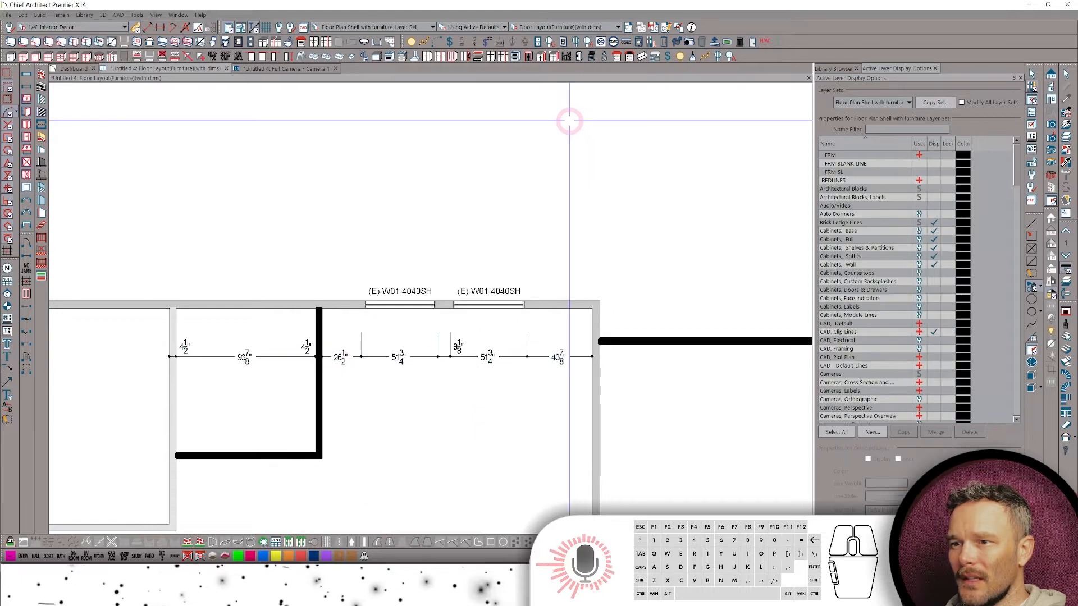
pyautogui.scroll(-4, 428, 282)
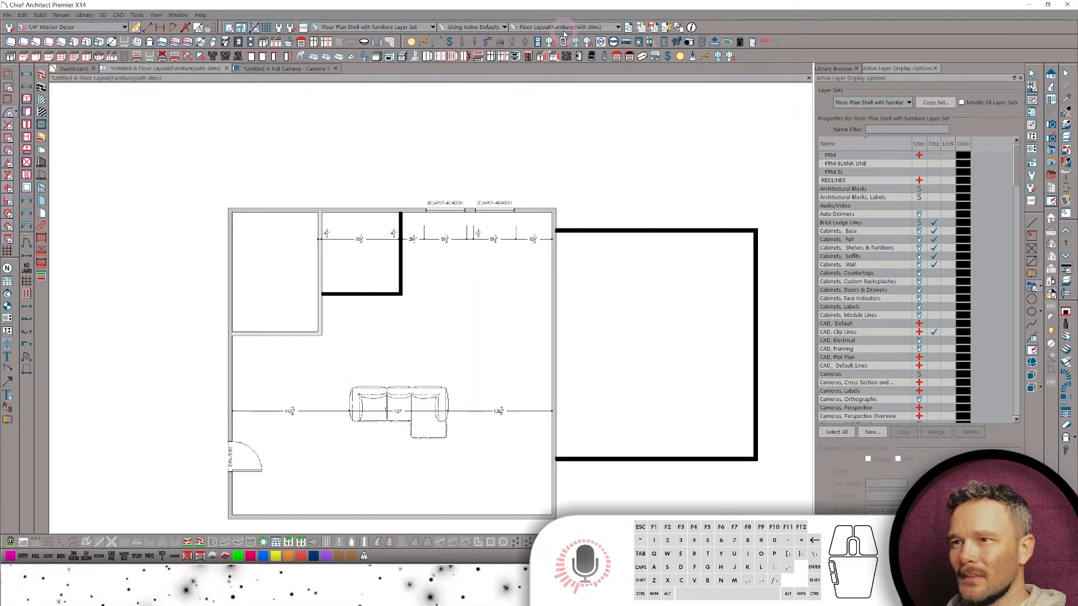
# Switch the saved plan view to Floor Plan and delete both the window dimension string and the sofa dimension string.
pyautogui.click(565, 28)
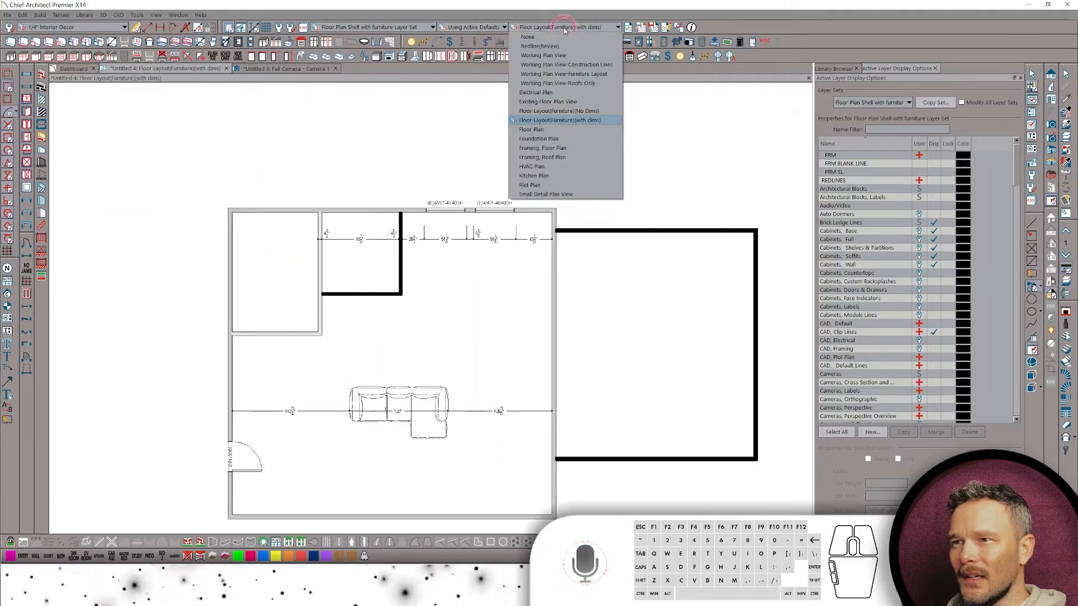
pyautogui.click(542, 130)
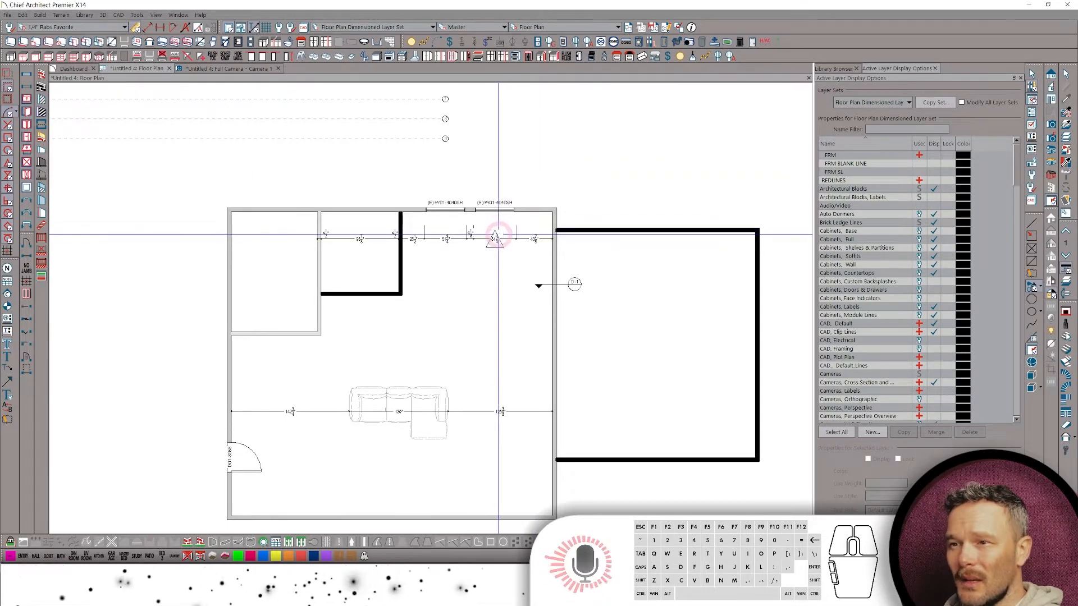
pyautogui.click(498, 239)
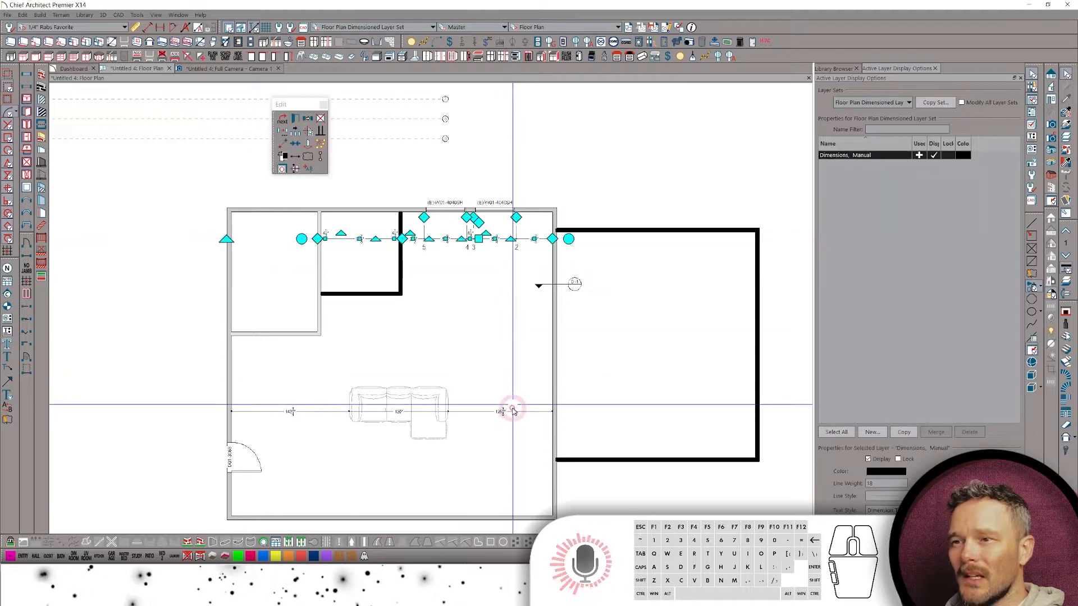
pyautogui.doubleClick(511, 413)
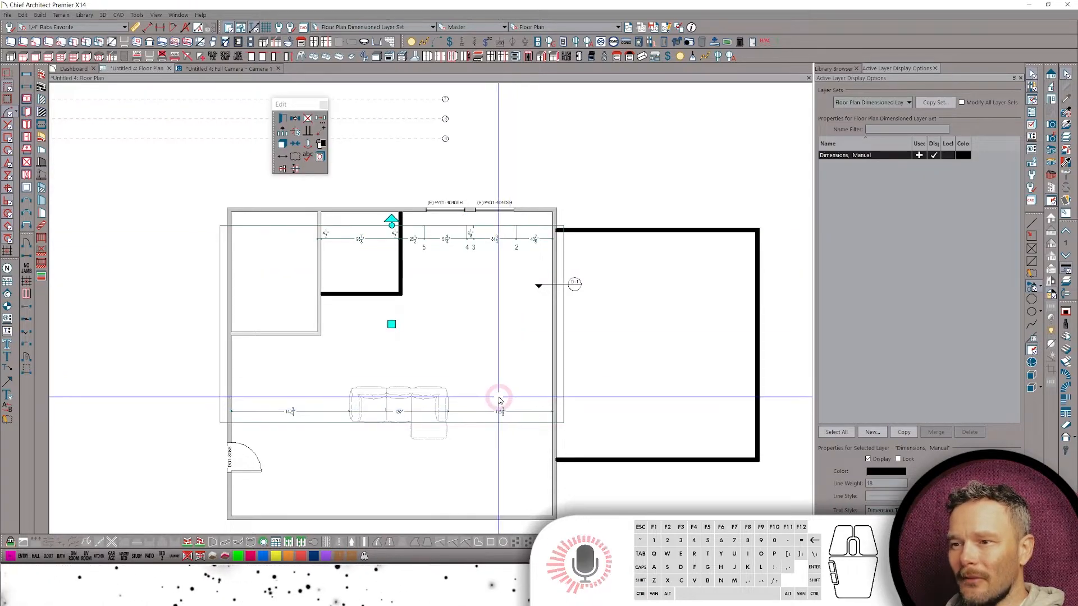
pyautogui.click(664, 404)
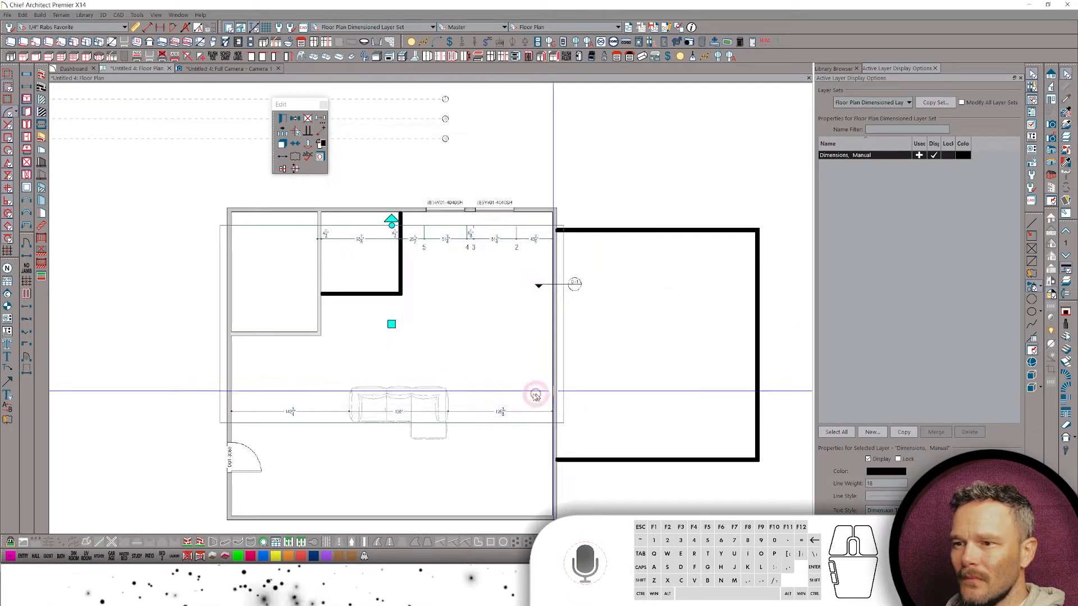
pyautogui.click(132, 402)
# Switch the saved plan view to Foundation Plan and examine the foundation walls and footings at the corner jog.
pyautogui.click(561, 26)
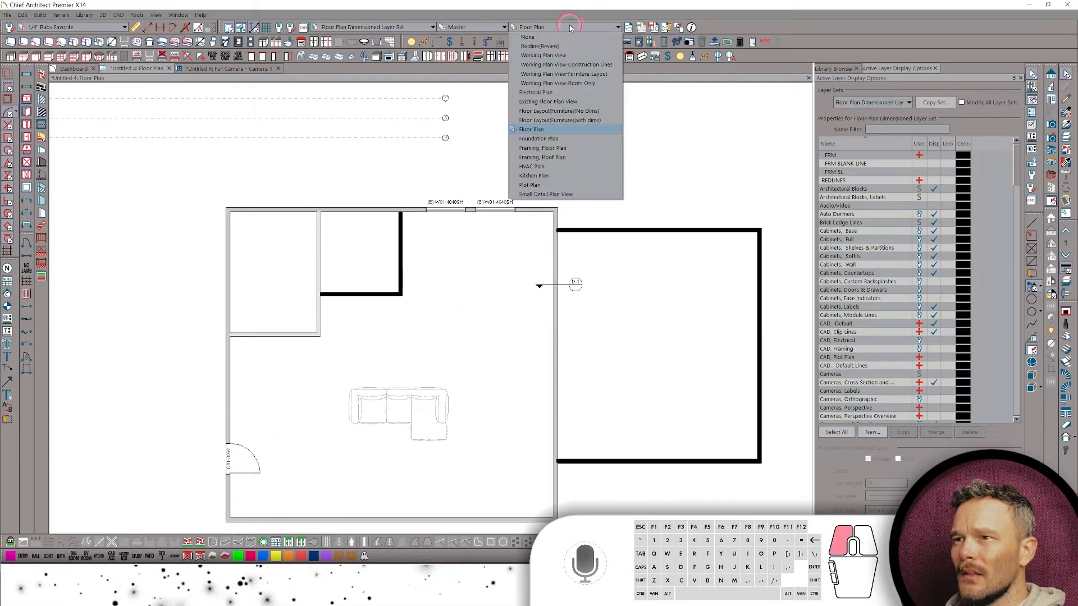
pyautogui.click(547, 141)
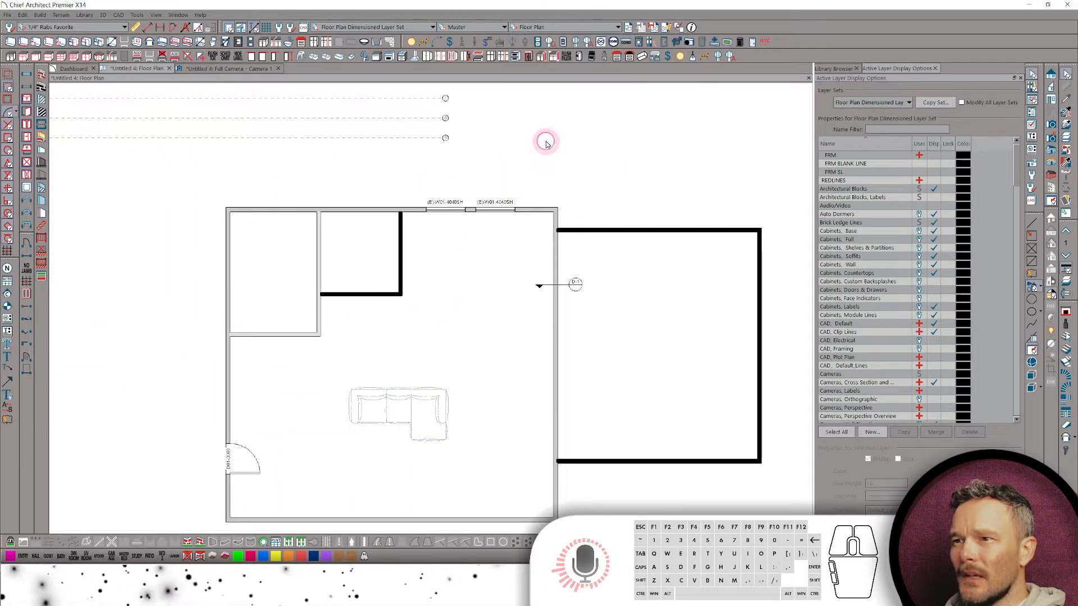
pyautogui.scroll(5, 507, 285)
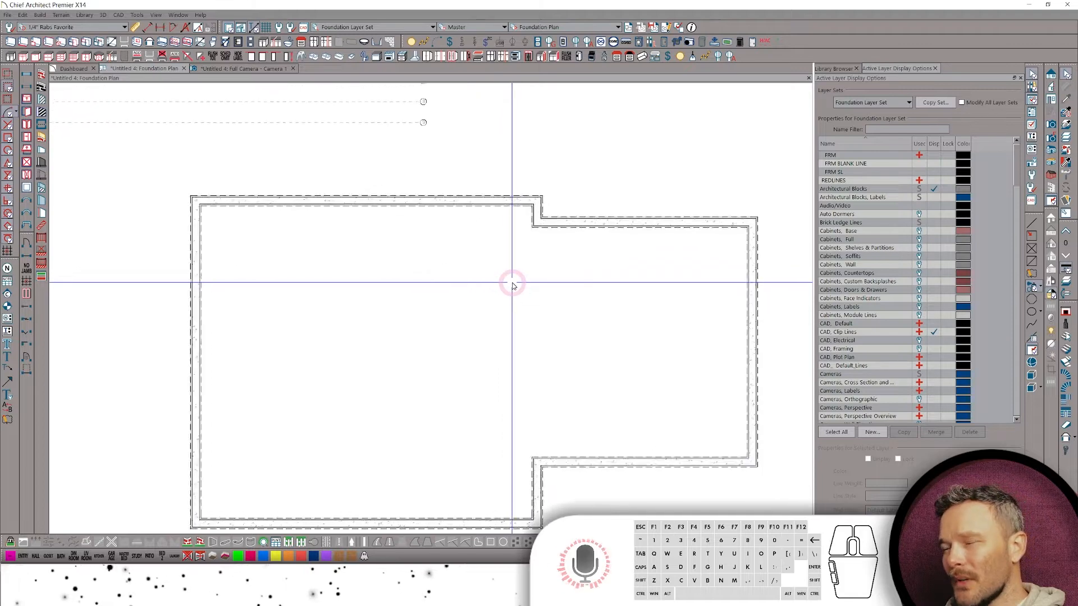
pyautogui.scroll(3, 535, 287)
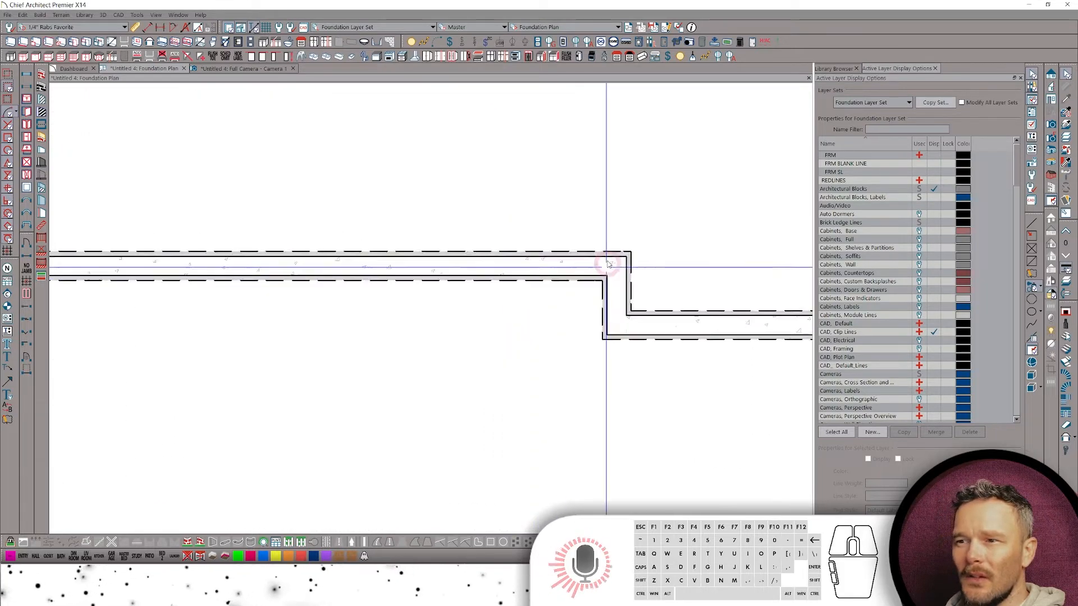
pyautogui.scroll(-6, 558, 256)
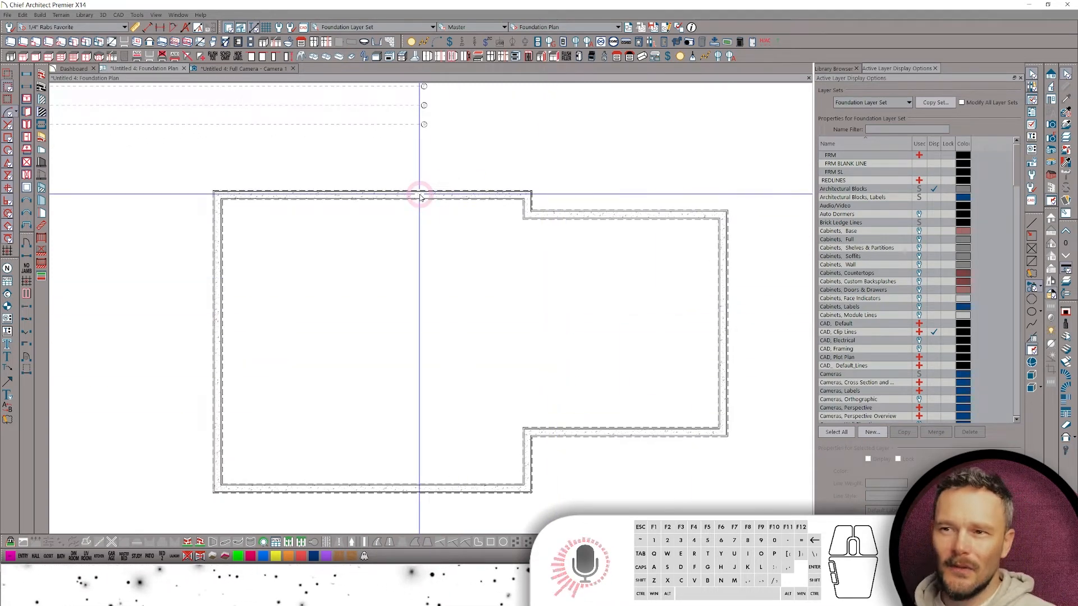
pyautogui.click(41, 15)
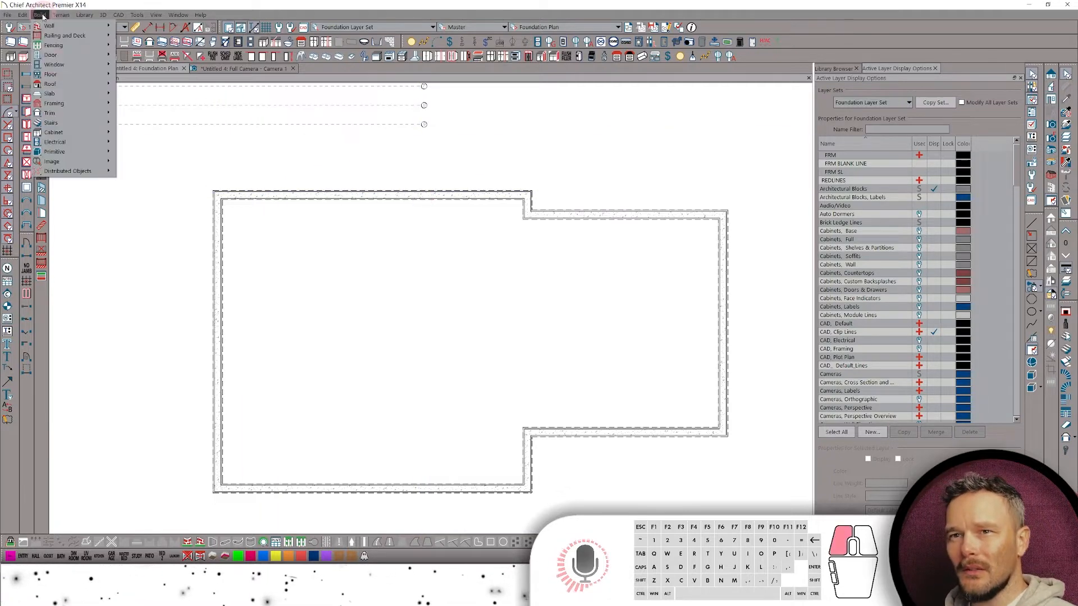
pyautogui.moveTo(65, 78)
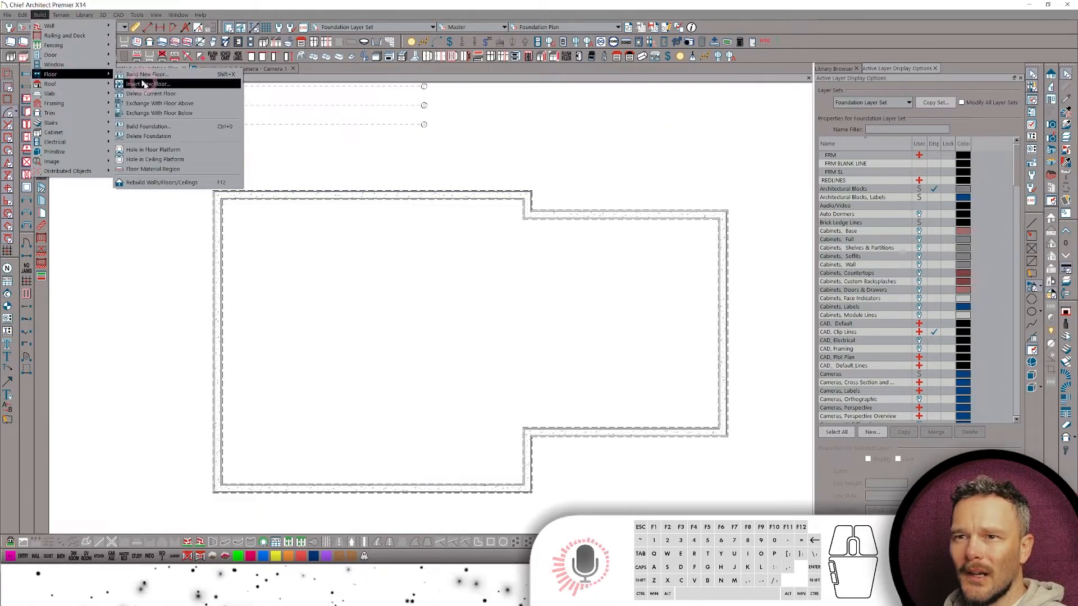
pyautogui.click(558, 142)
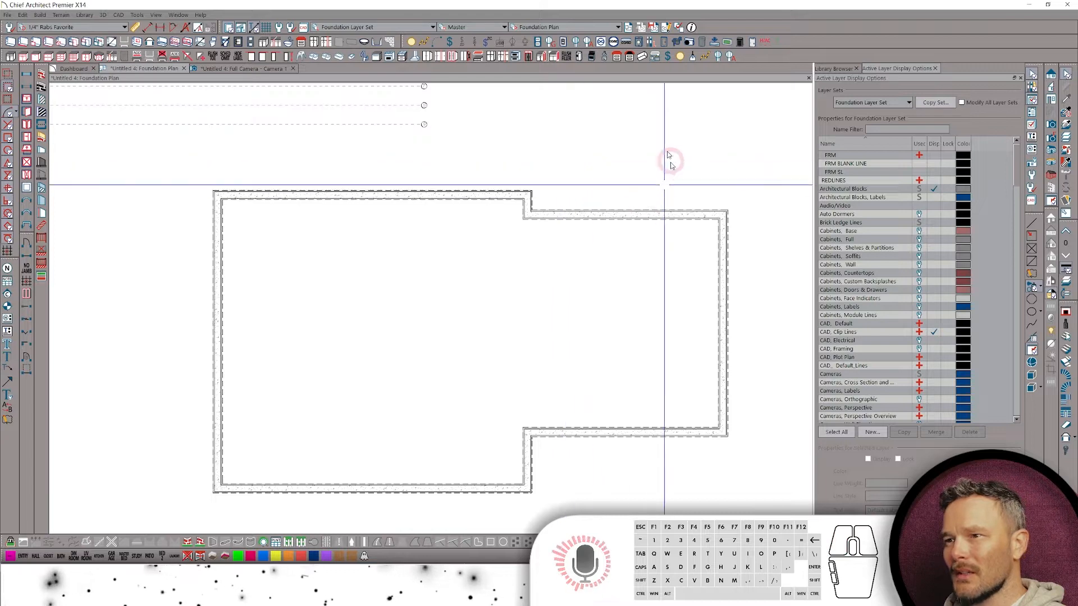
pyautogui.click(570, 28)
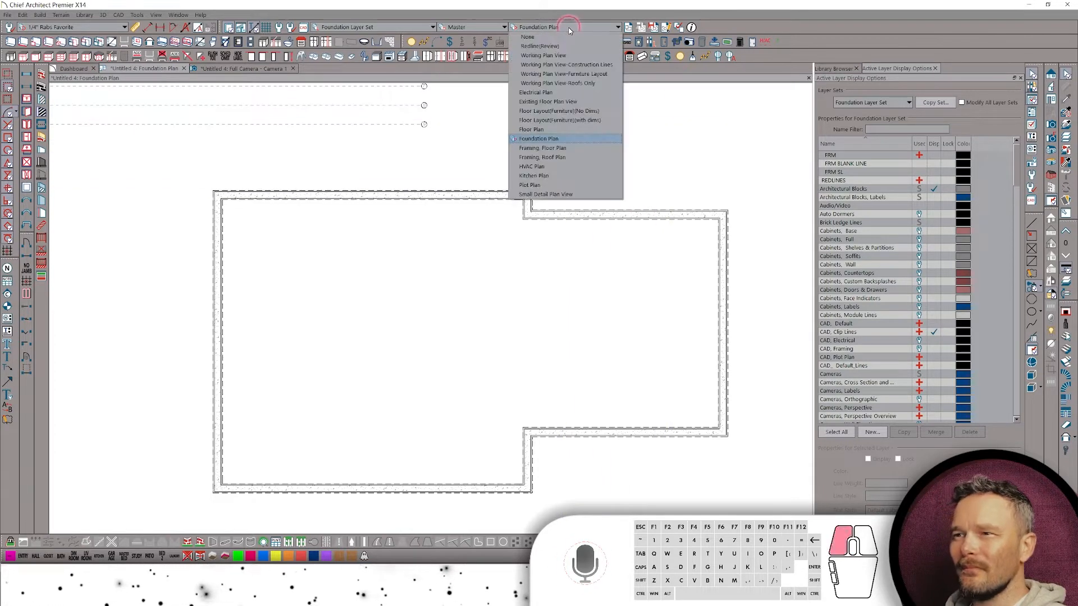
pyautogui.click(568, 105)
# Look over the dashed reference lines beside the foundation and switch the saved plan view to Framing, Floor Plan.
pyautogui.scroll(5, 397, 125)
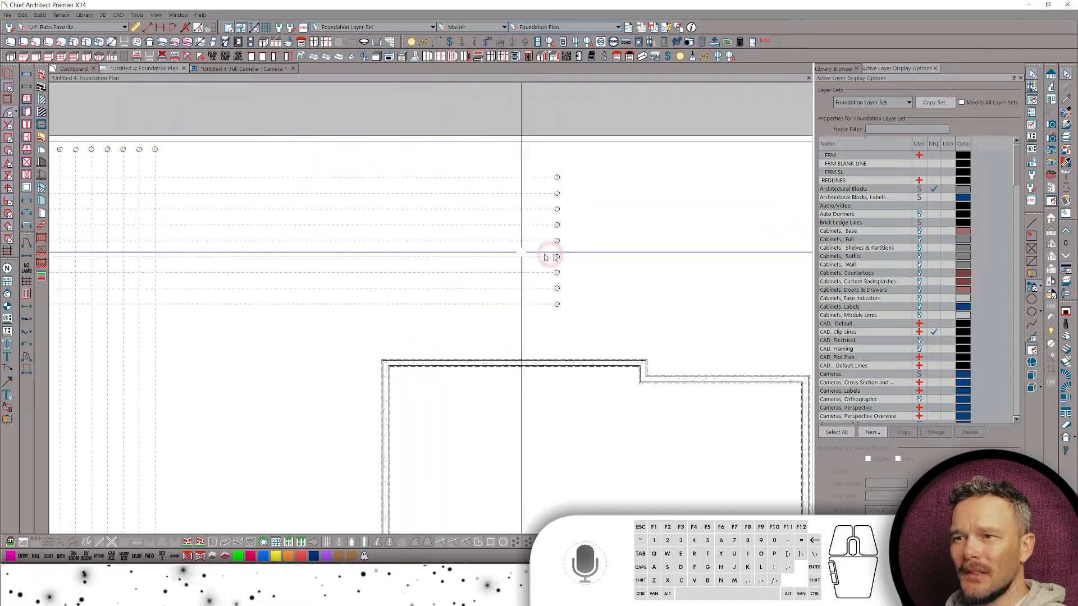
pyautogui.moveTo(550, 257); pyautogui.dragTo(601, 304, button='middle')
pyautogui.moveTo(365, 161); pyautogui.dragTo(425, 164, button='middle')
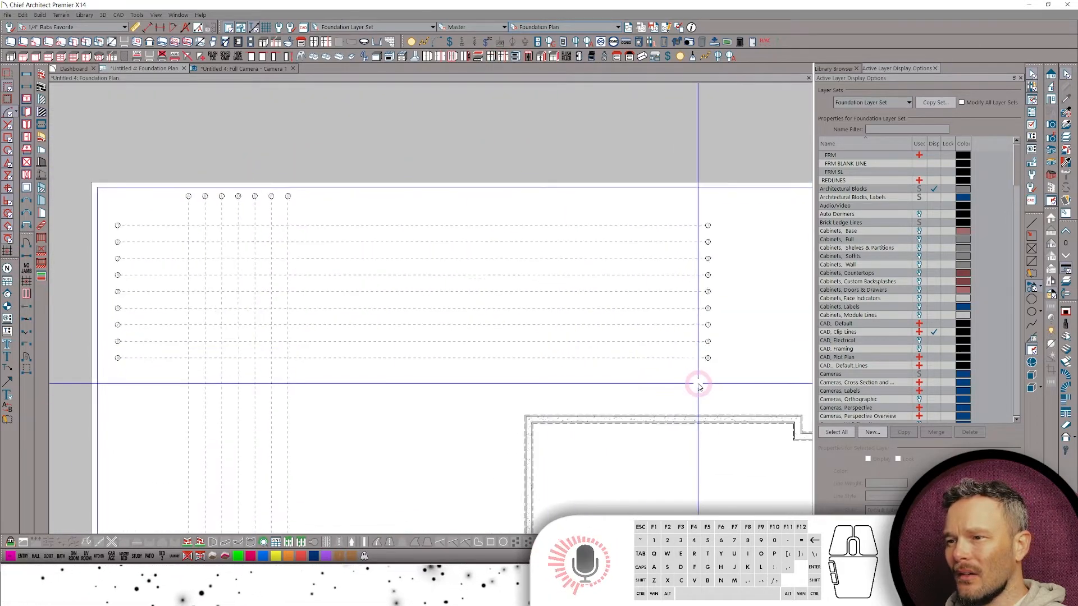
pyautogui.moveTo(692, 372); pyautogui.dragTo(418, 192, button='middle')
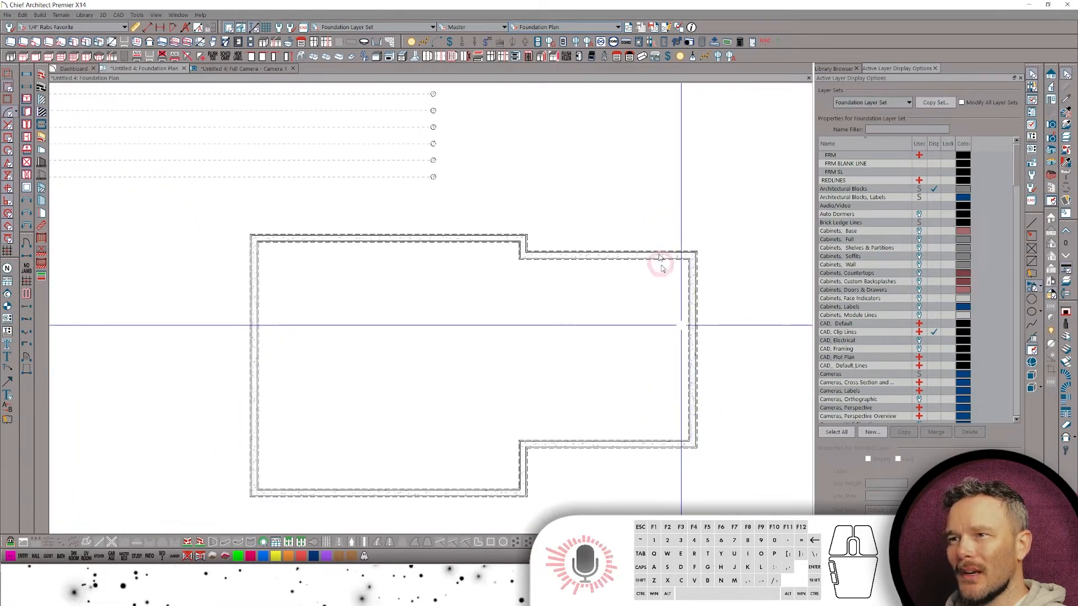
pyautogui.scroll(1, 662, 263)
pyautogui.click(599, 28)
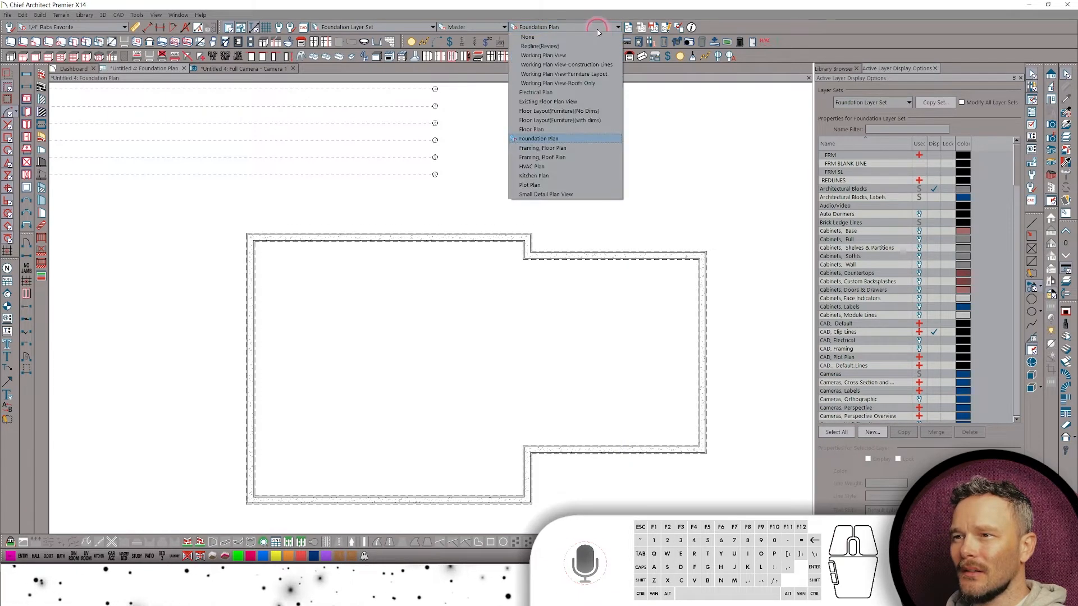
pyautogui.click(554, 152)
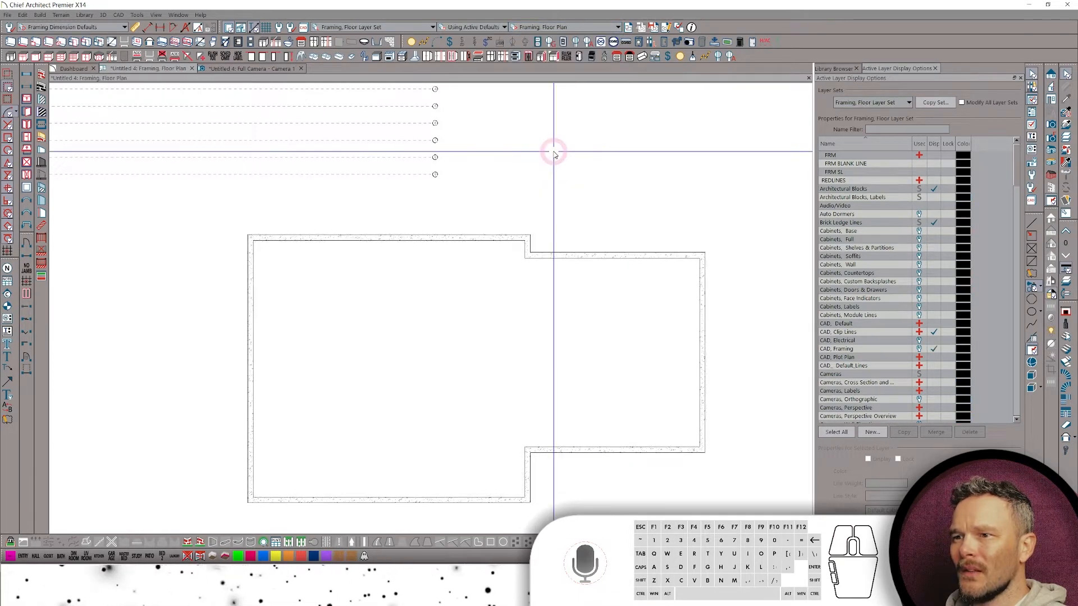
# Build the automatic floor framing and turn on the display of its framing layers in the Framing, Floor Plan view.
pyautogui.click(39, 15)
pyautogui.moveTo(41, 94)
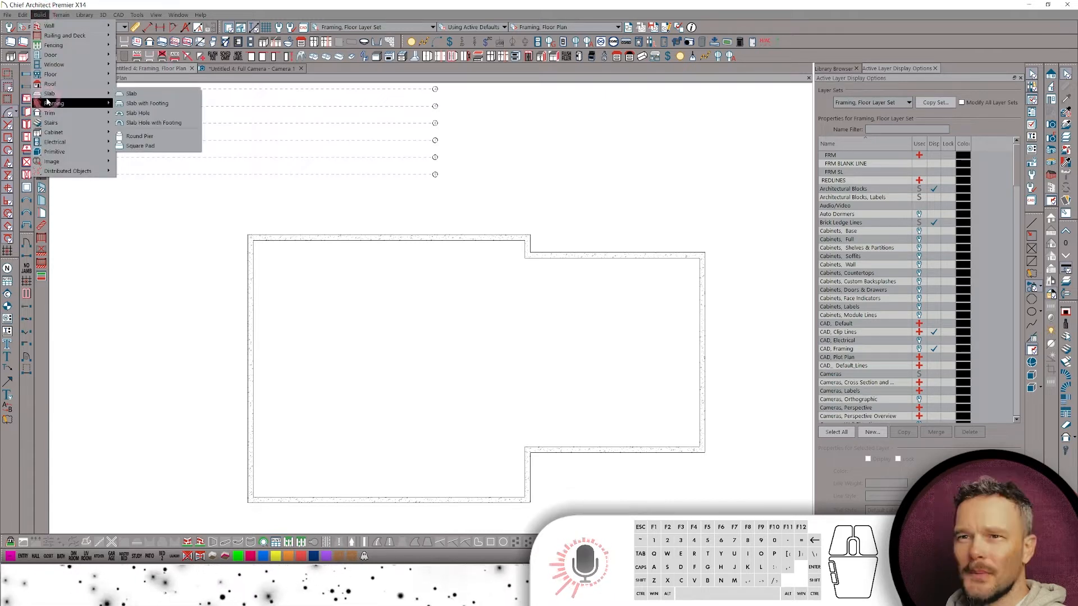
pyautogui.click(149, 114)
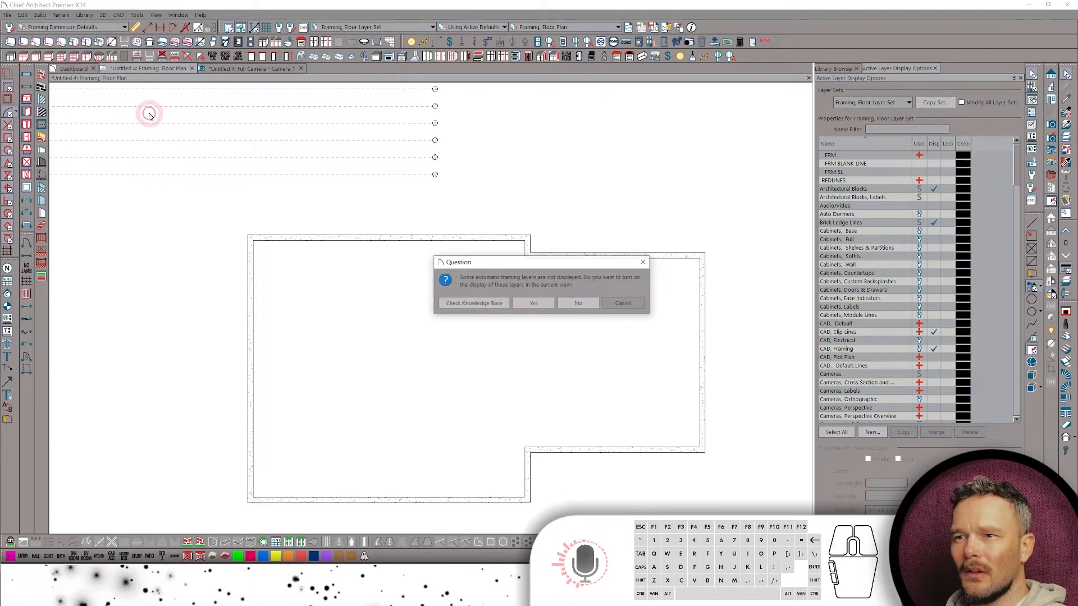
pyautogui.click(535, 303)
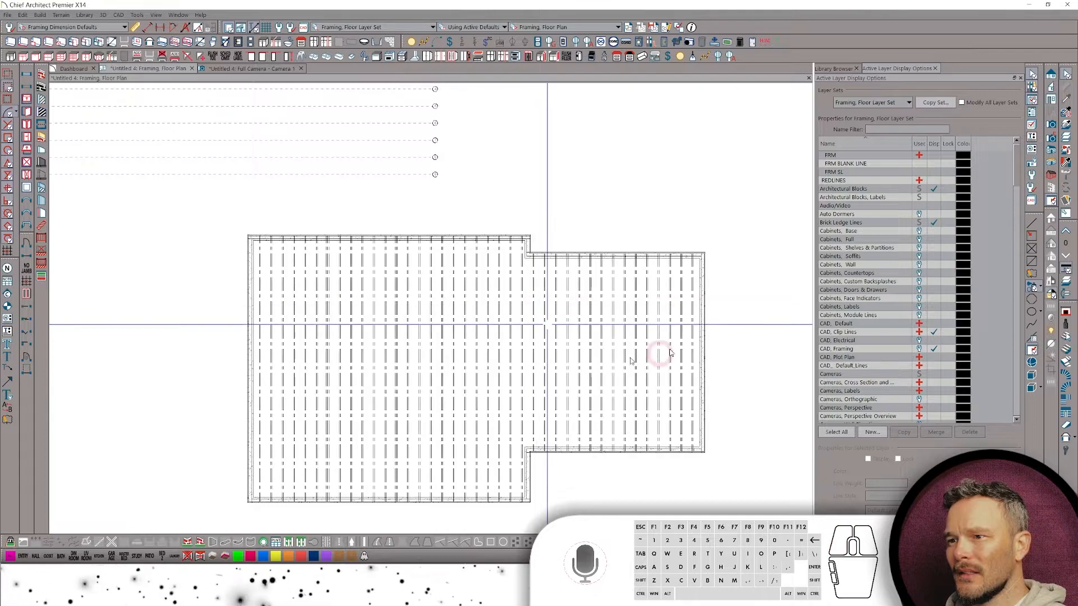
pyautogui.scroll(5, 673, 466)
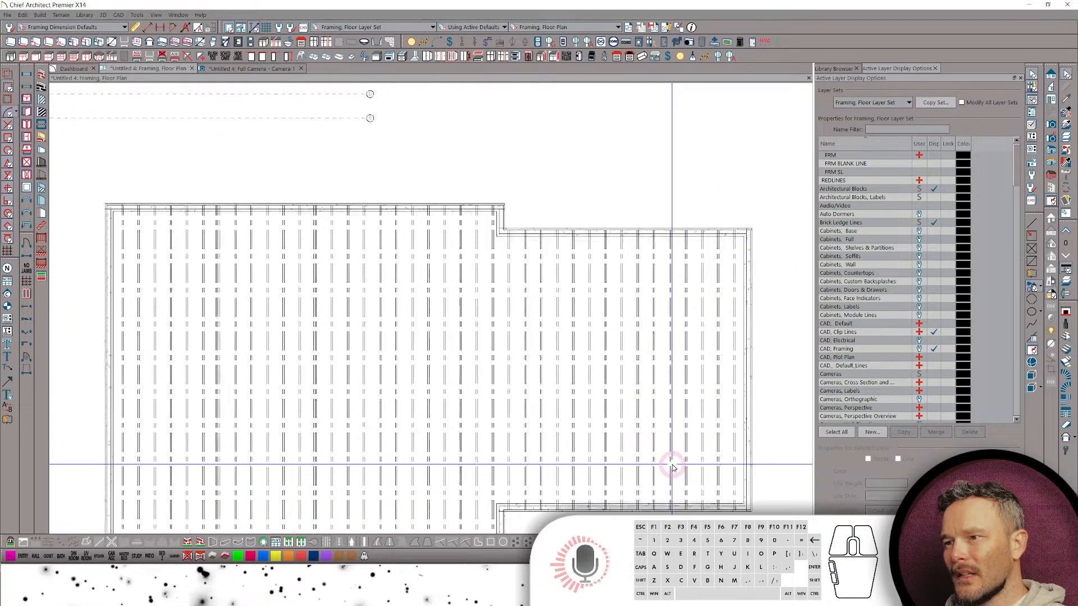
pyautogui.scroll(-4, 674, 466)
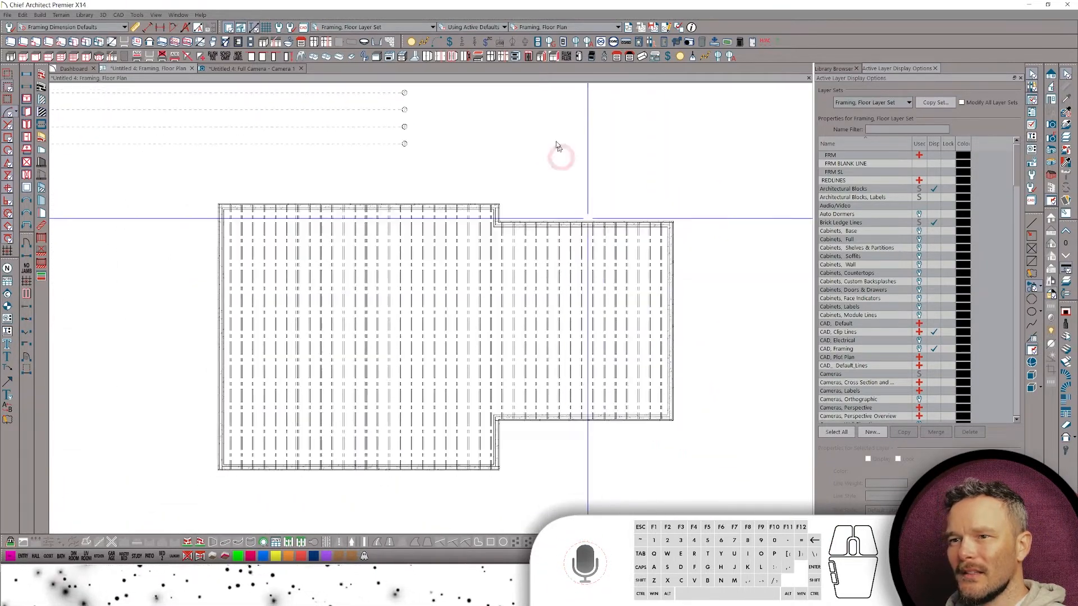
# Switch the saved plan view to Framing, Roof Plan and examine the rafters and wall studs near the hip corner.
pyautogui.click(553, 28)
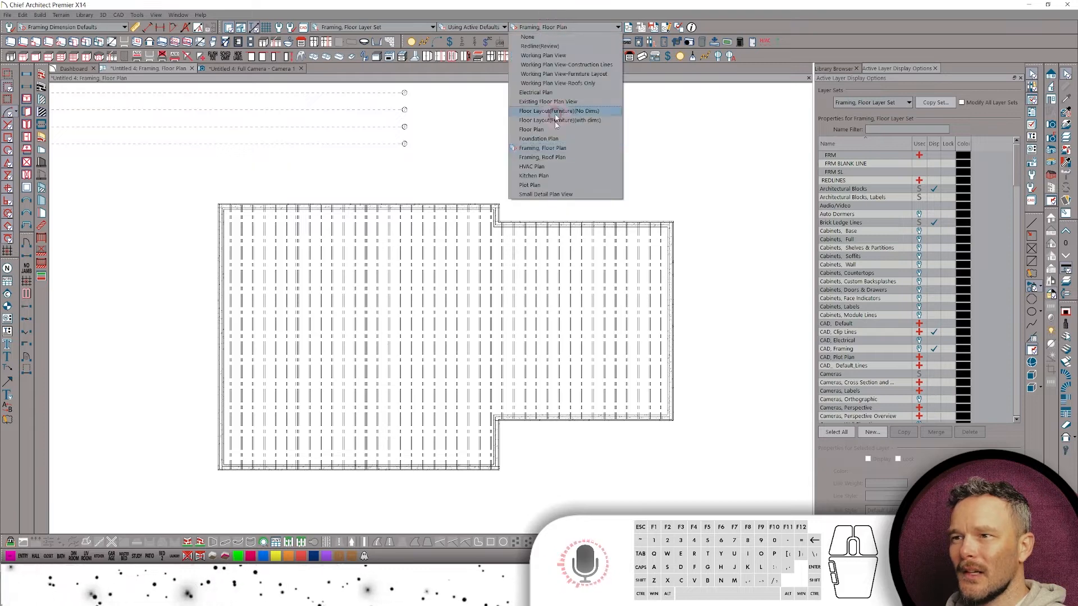
pyautogui.click(557, 157)
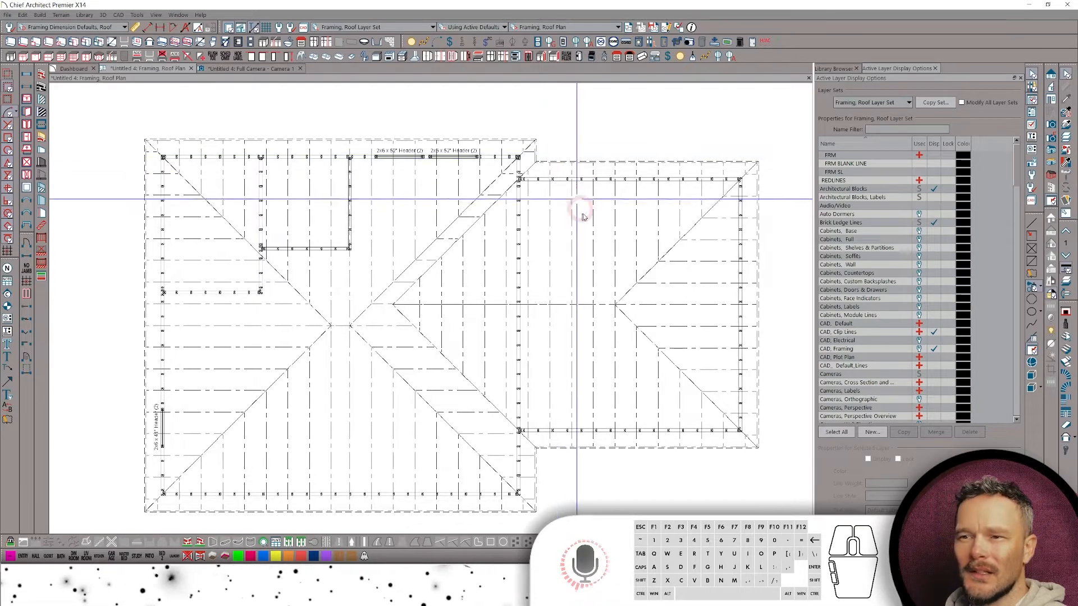
pyautogui.moveTo(631, 251); pyautogui.dragTo(615, 252, button='middle')
pyautogui.moveTo(740, 206); pyautogui.dragTo(707, 213, button='middle')
pyautogui.scroll(8, 706, 202)
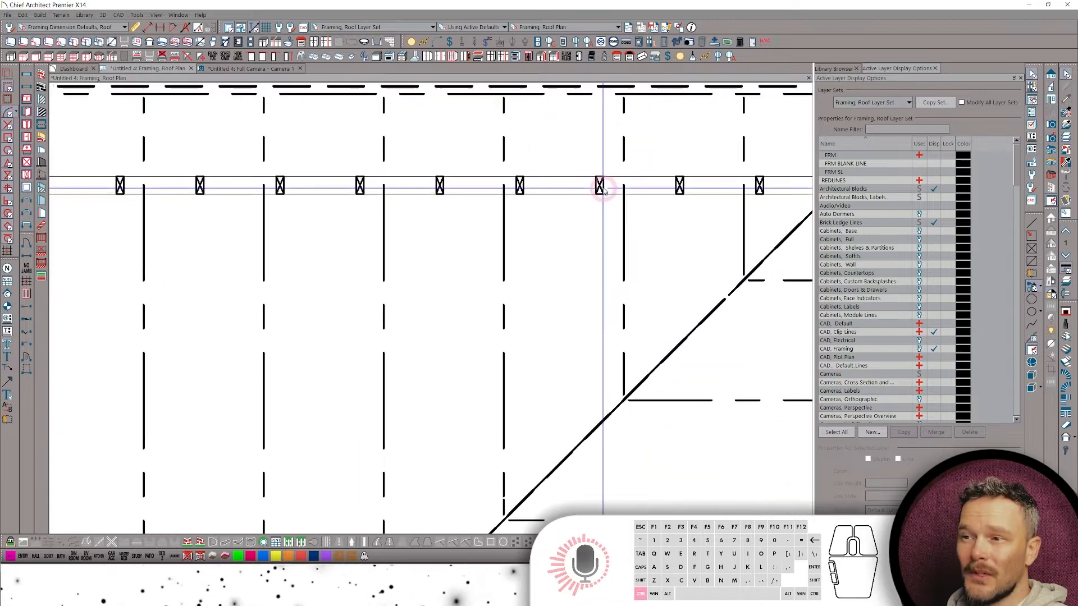
# Inspect the studs in the exterior wall beside the hip corner by selecting the wall there, and leave it deselected.
pyautogui.click(602, 186)
pyautogui.scroll(-2, 611, 202)
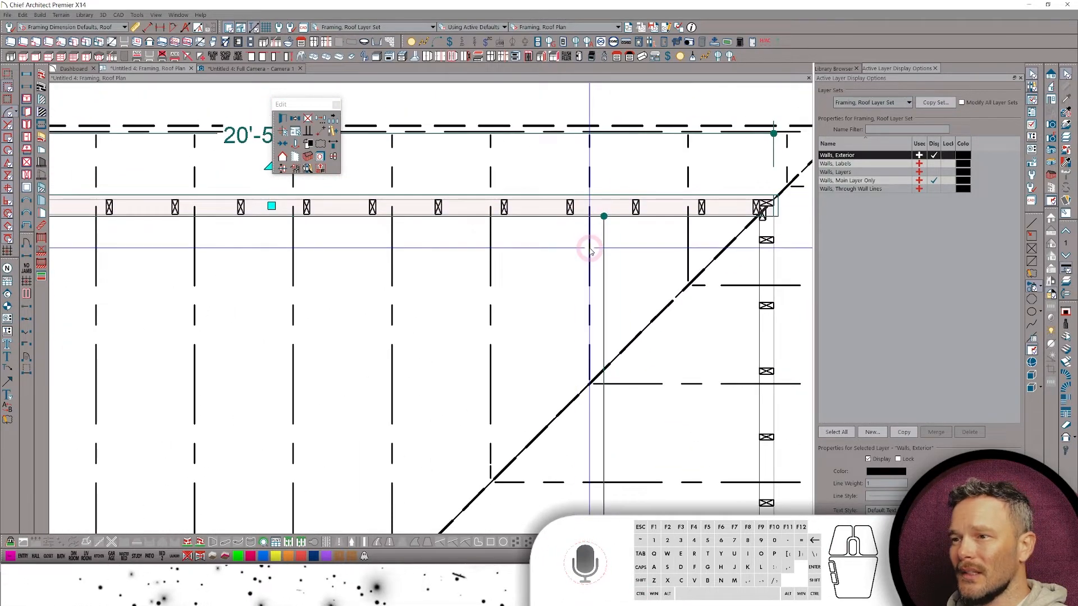
pyautogui.hotkey('alt', 'c')
pyautogui.press('space')
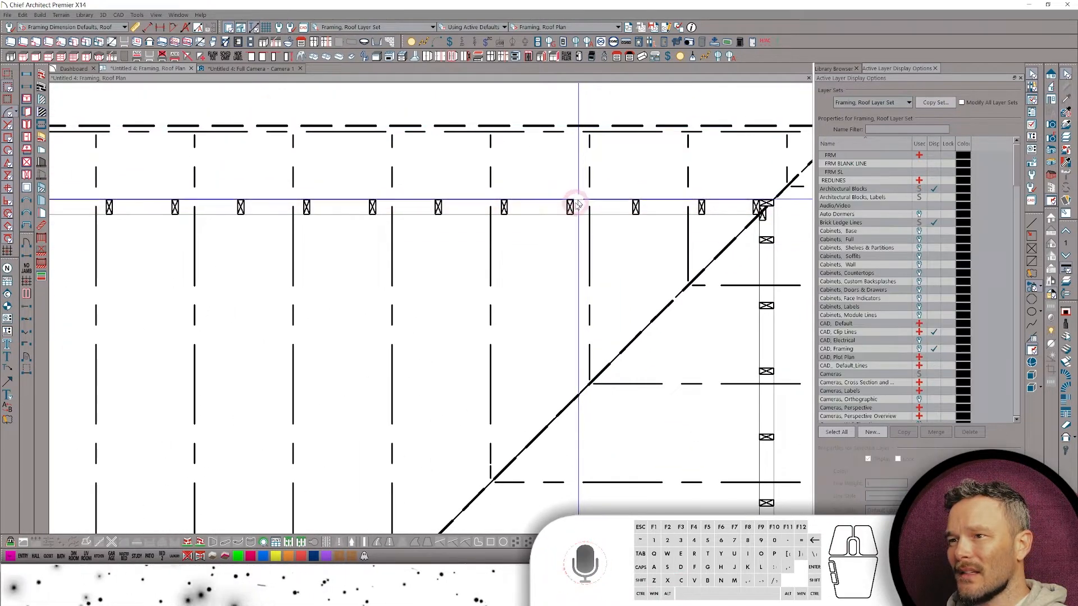
pyautogui.click(569, 208)
pyautogui.hotkey('alt', 'c')
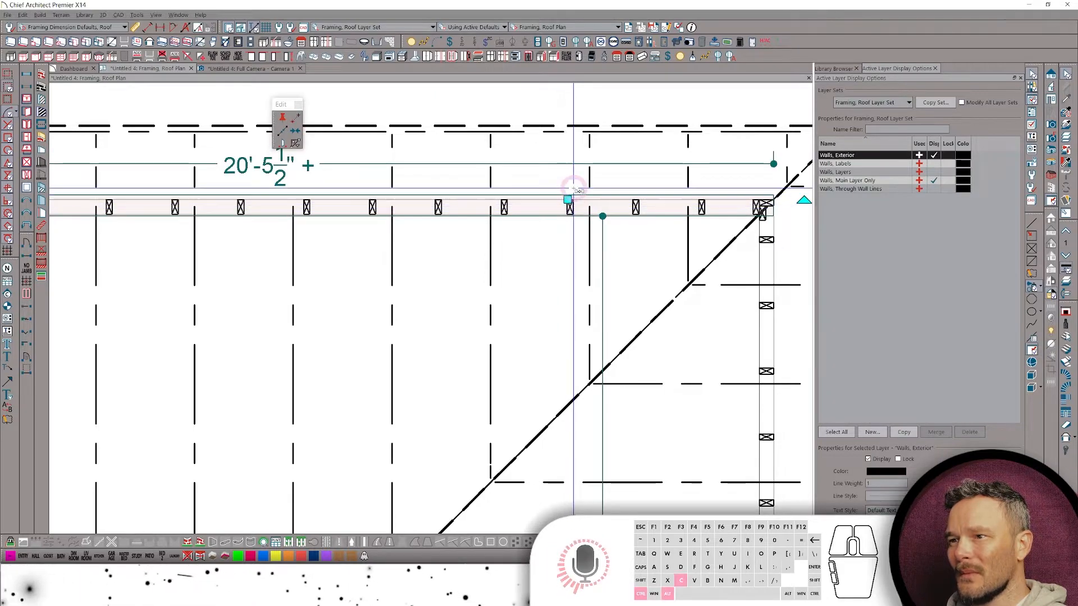
pyautogui.press('space')
pyautogui.scroll(-5, 423, 183)
pyautogui.scroll(-4, 527, 214)
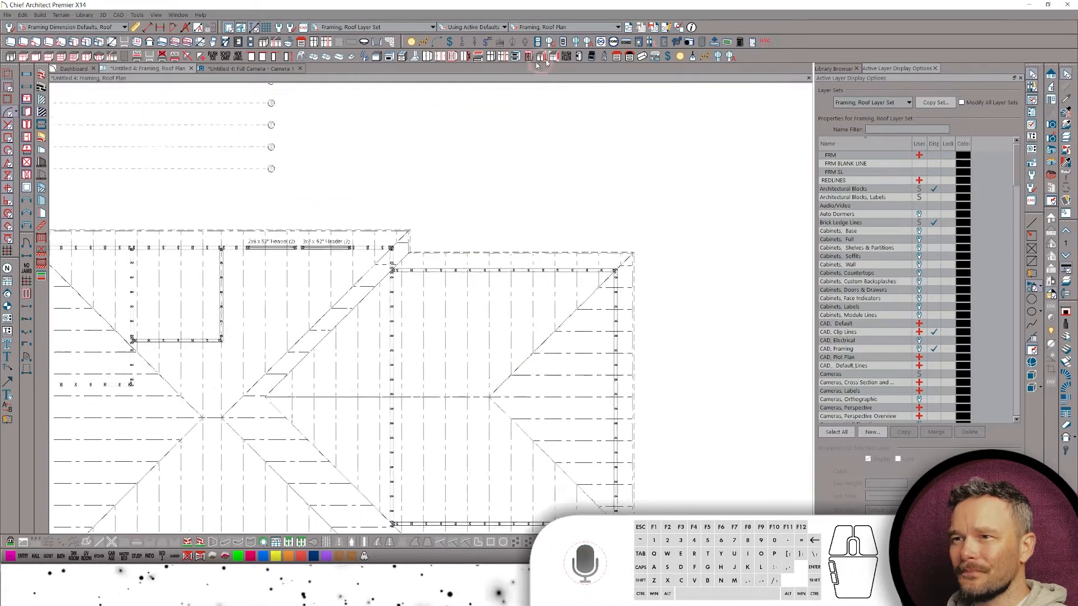
# Switch the saved plan view to HVAC Plan and look over the walls, windows and door.
pyautogui.click(575, 25)
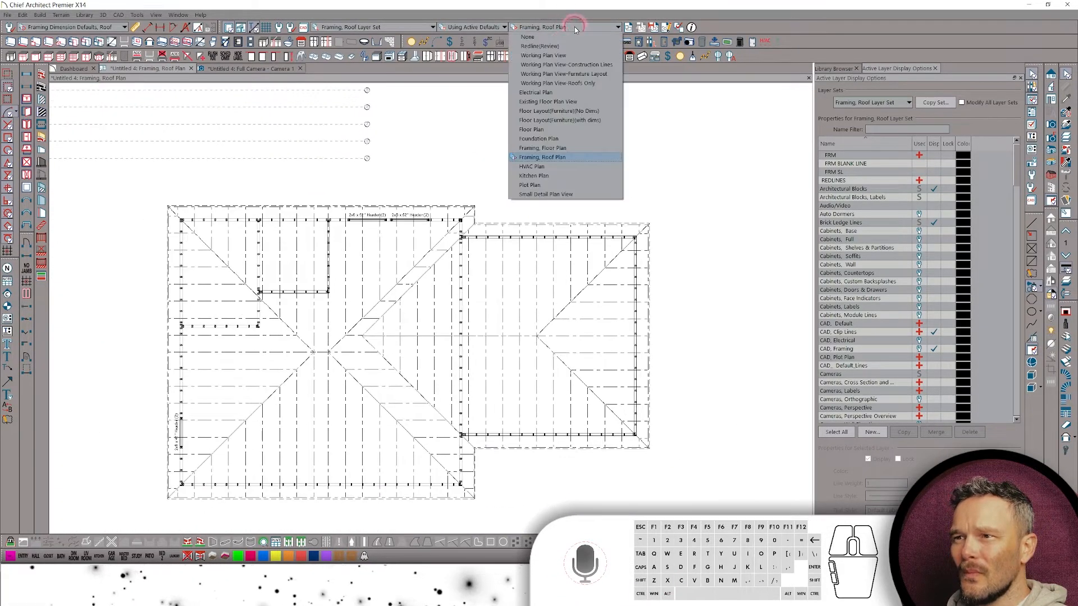
pyautogui.click(551, 170)
pyautogui.scroll(3, 551, 170)
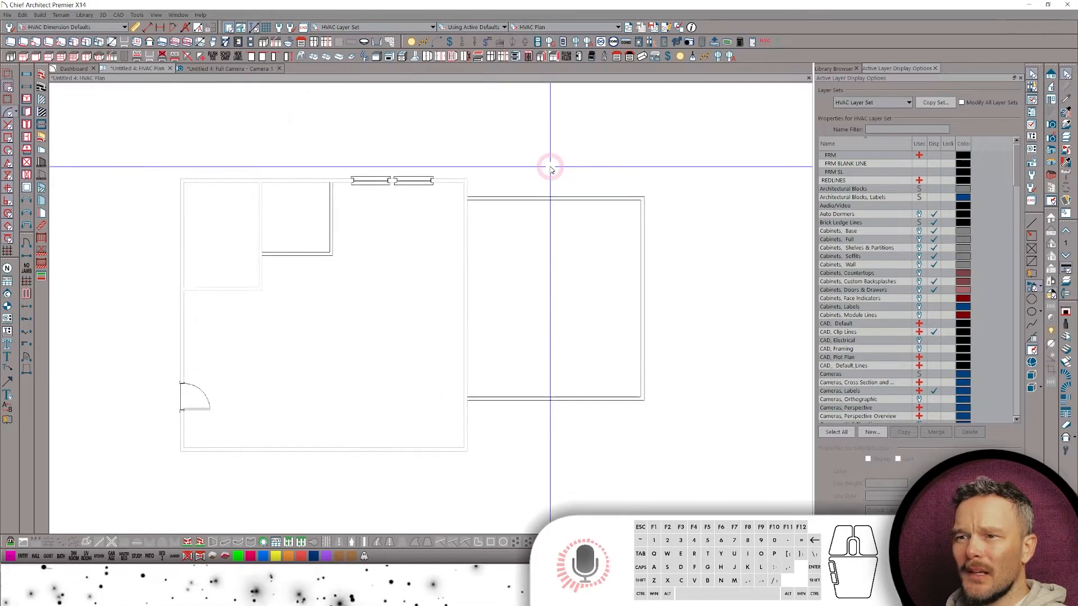
pyautogui.scroll(1, 551, 167)
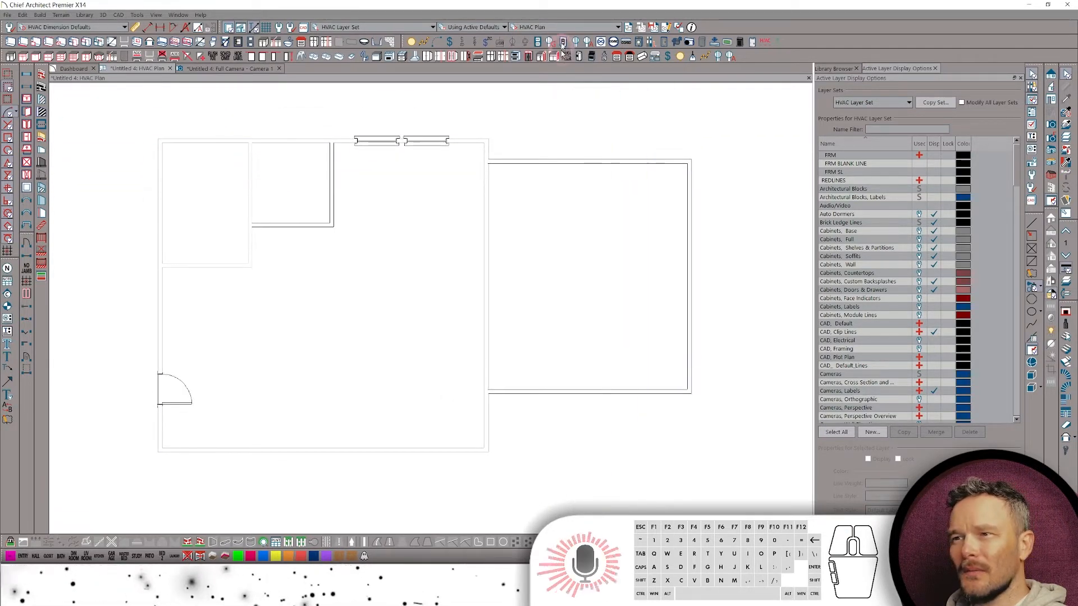
# Switch the saved plan view to Kitchen Plan and check the walls and window labels.
pyautogui.click(568, 28)
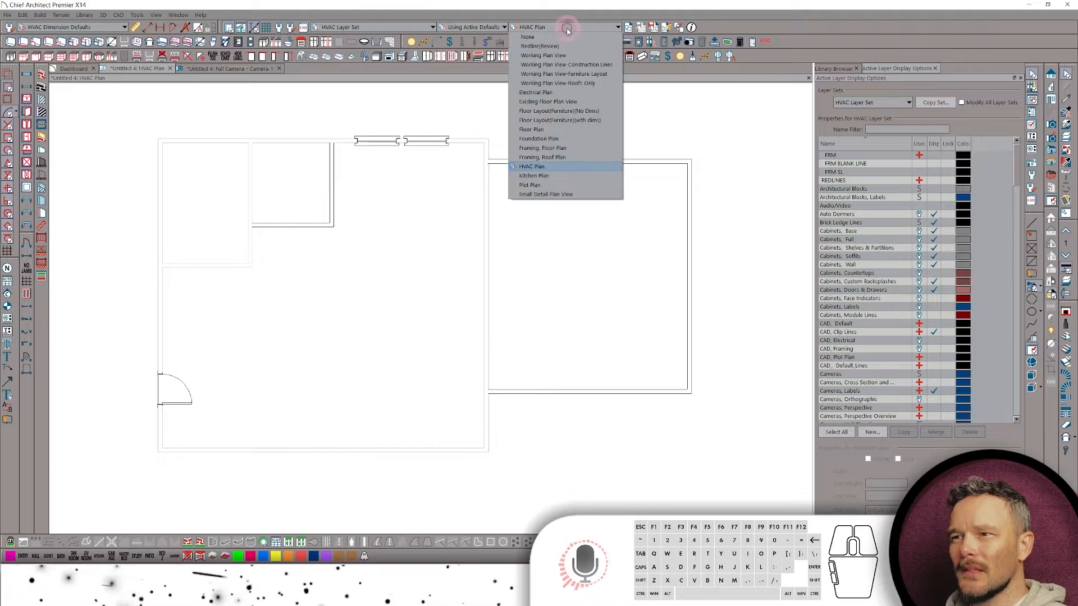
pyautogui.click(534, 175)
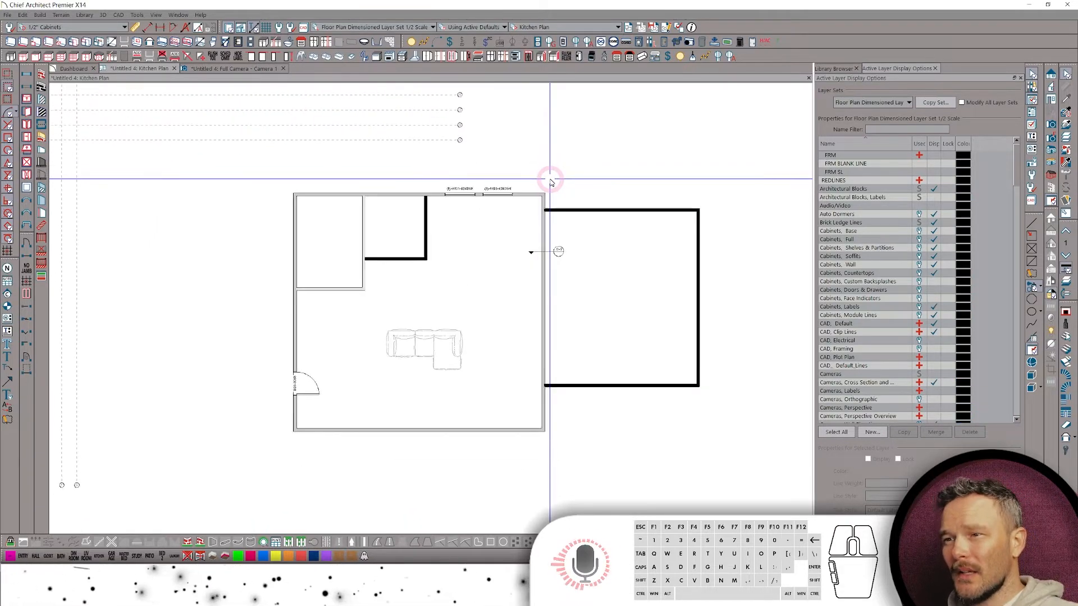
pyautogui.scroll(4, 550, 182)
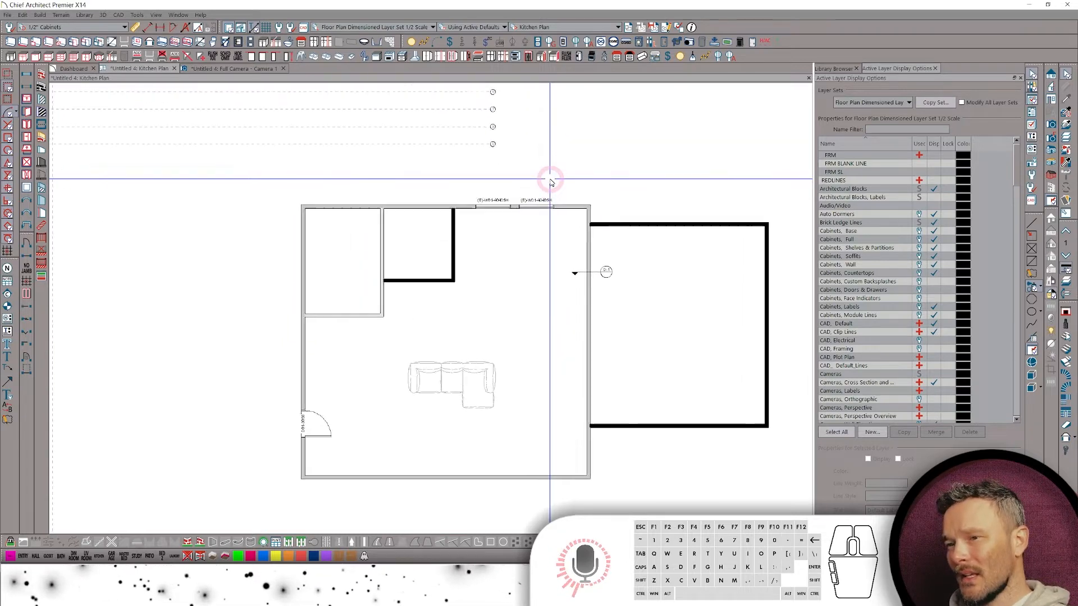
pyautogui.scroll(2, 550, 183)
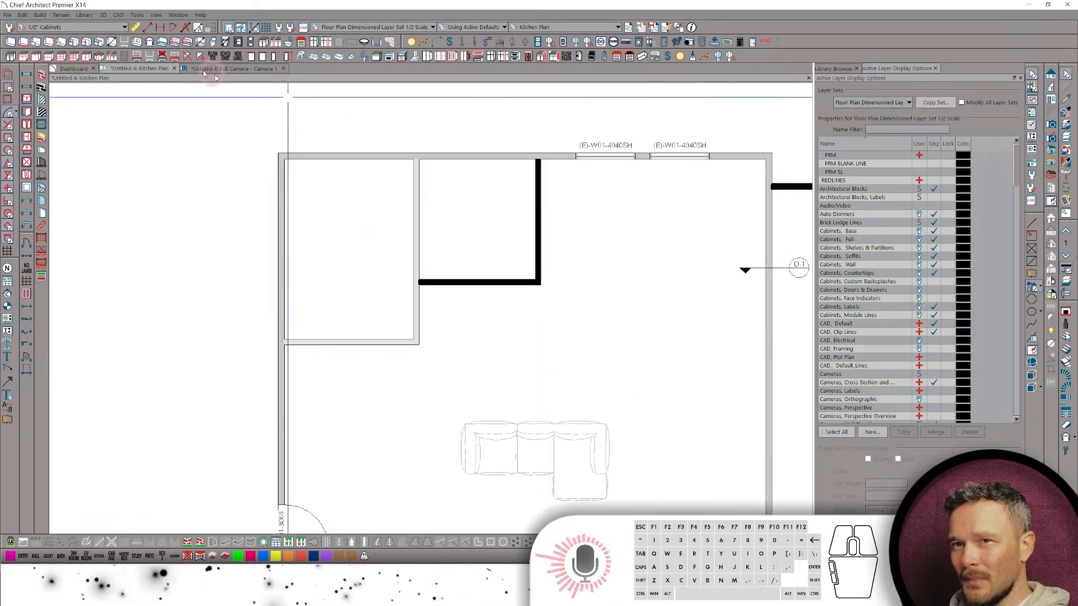
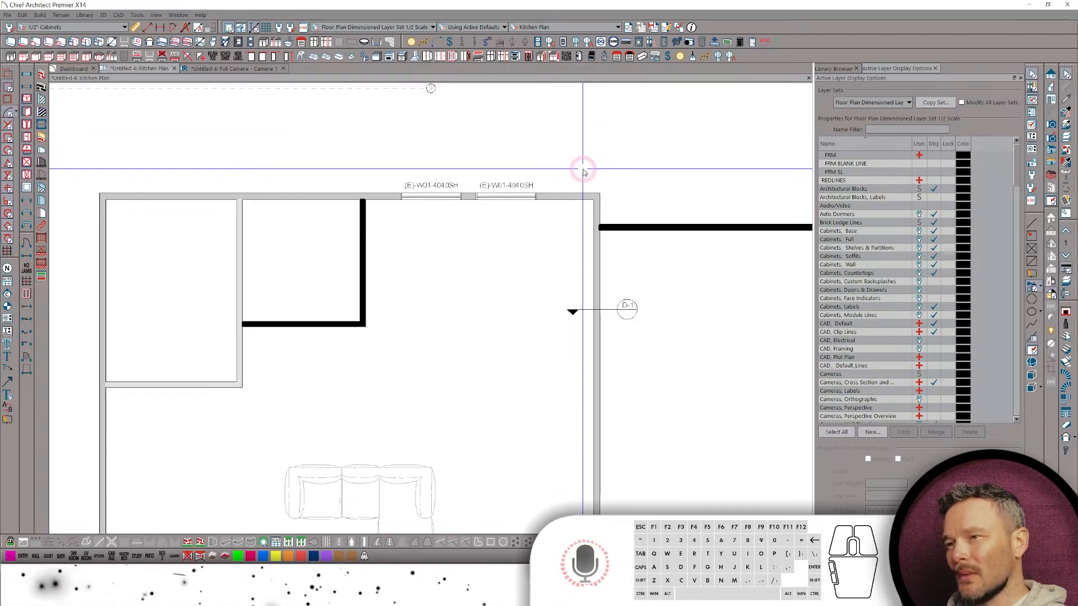
# Place a base cabinet and a full-height cabinet side by side against the exterior wall below the sofa.
pyautogui.scroll(-4, 510, 312)
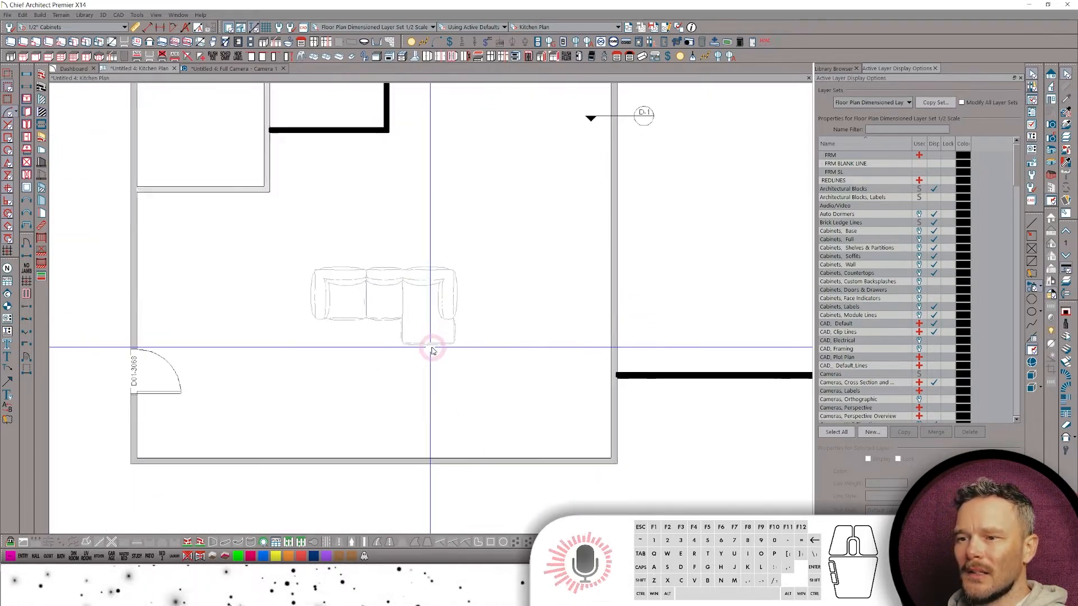
pyautogui.hscroll(3, 464, 369)
pyautogui.click(495, 368)
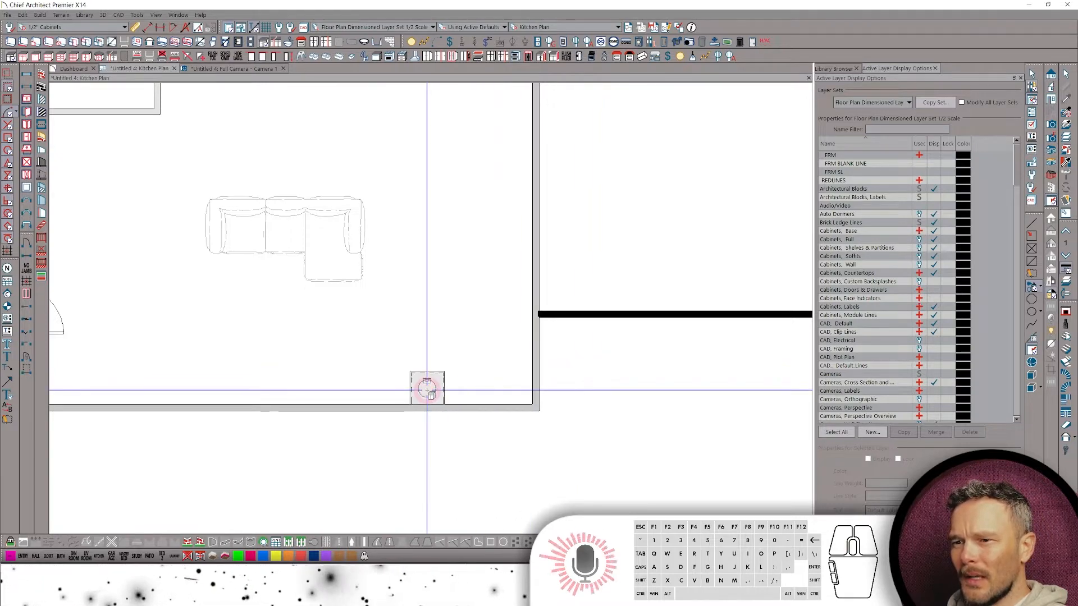
pyautogui.click(460, 402)
pyautogui.scroll(3, 465, 387)
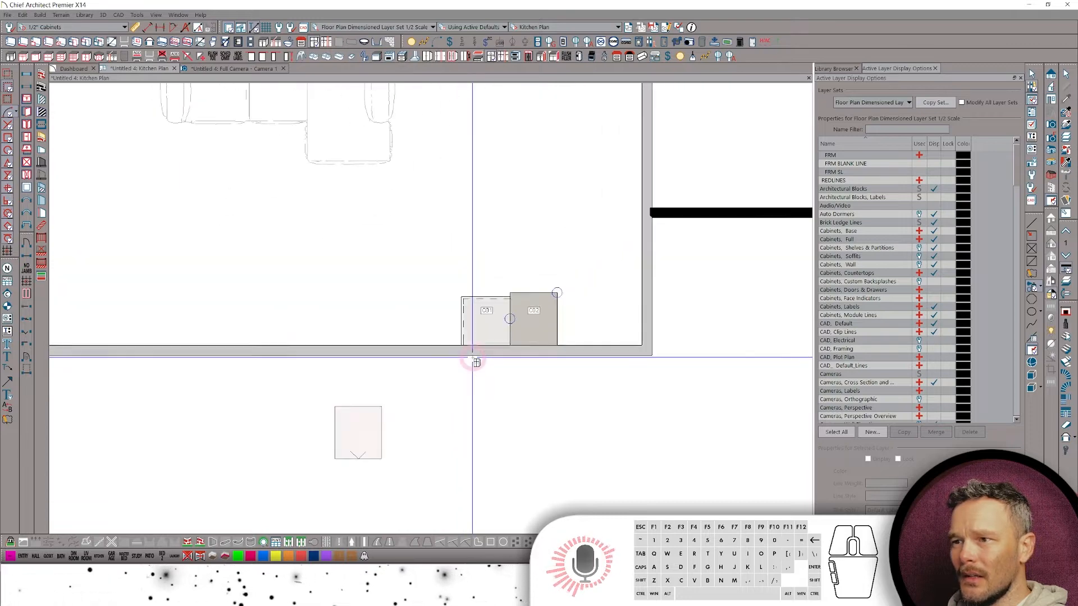
pyautogui.scroll(4, 476, 363)
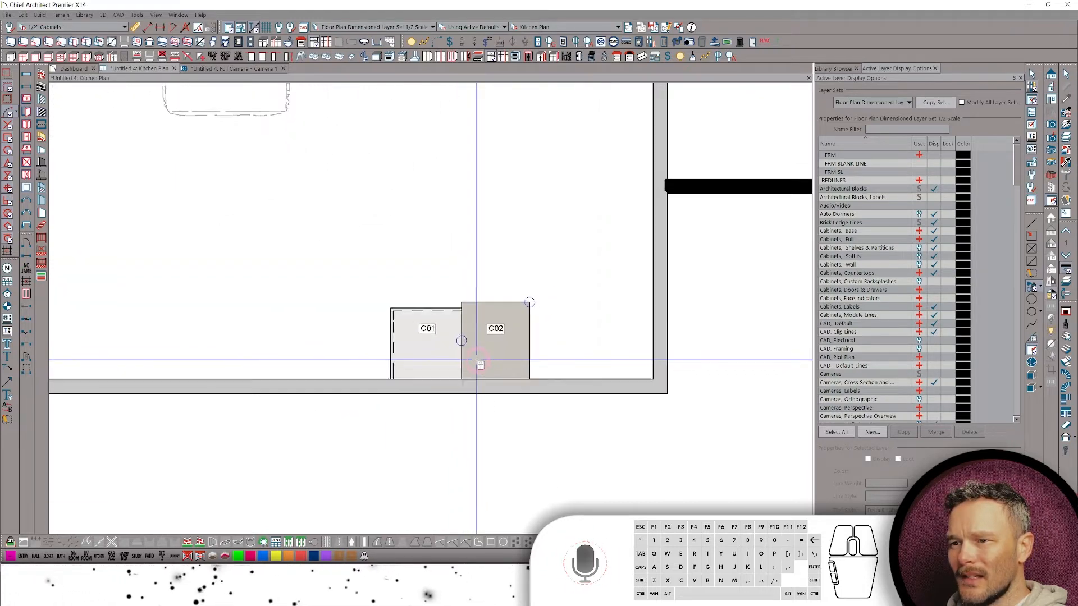
pyautogui.press('Escape')
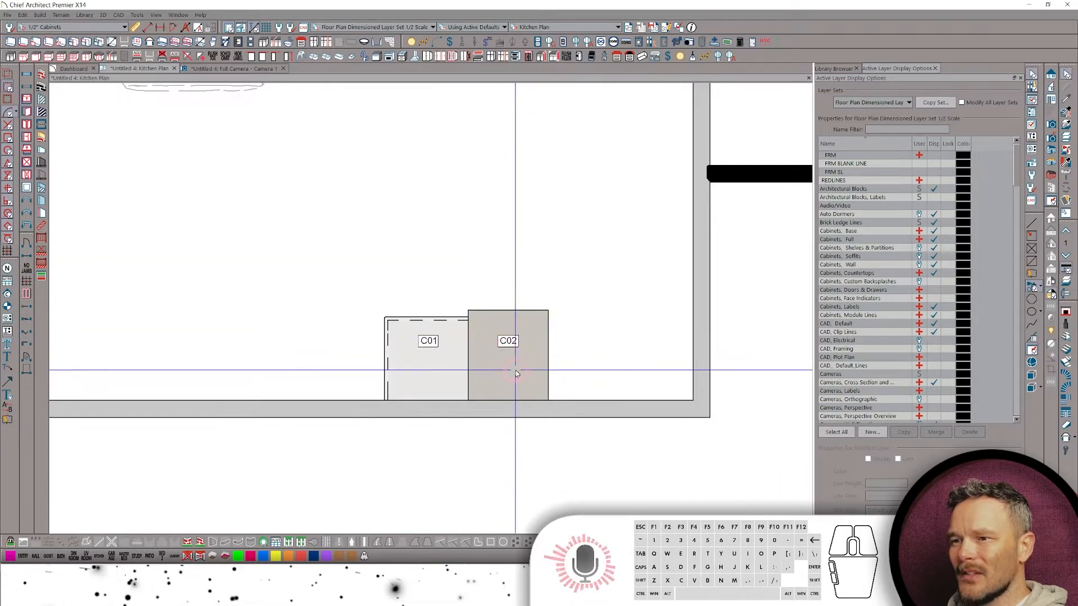
# Select the full-height cabinet and check which text style the Cabinets, Labels layer uses in Kitchen Plan.
pyautogui.click(514, 369)
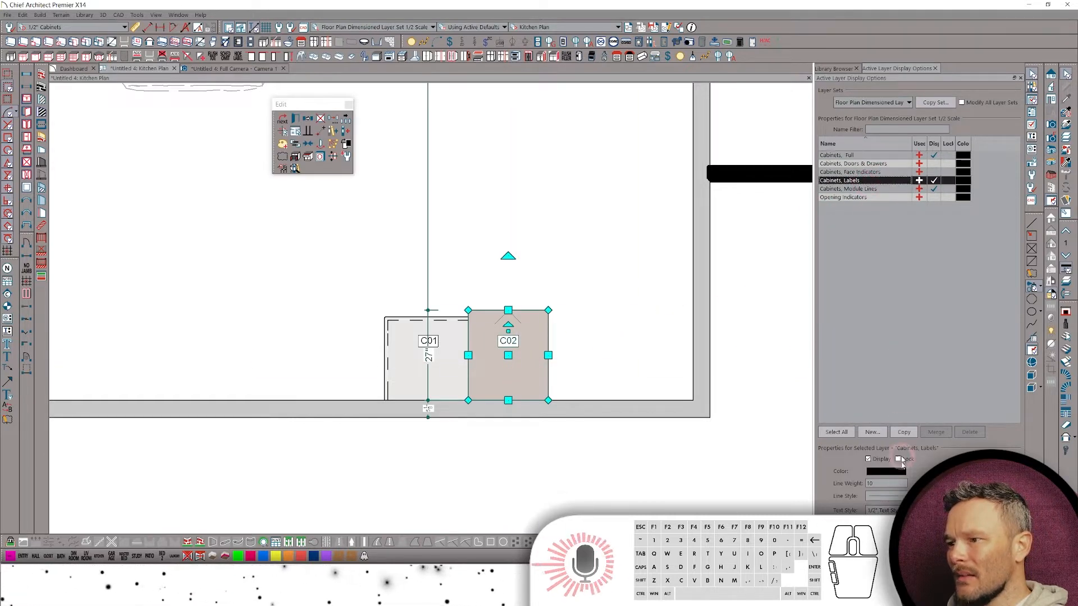
pyautogui.click(884, 510)
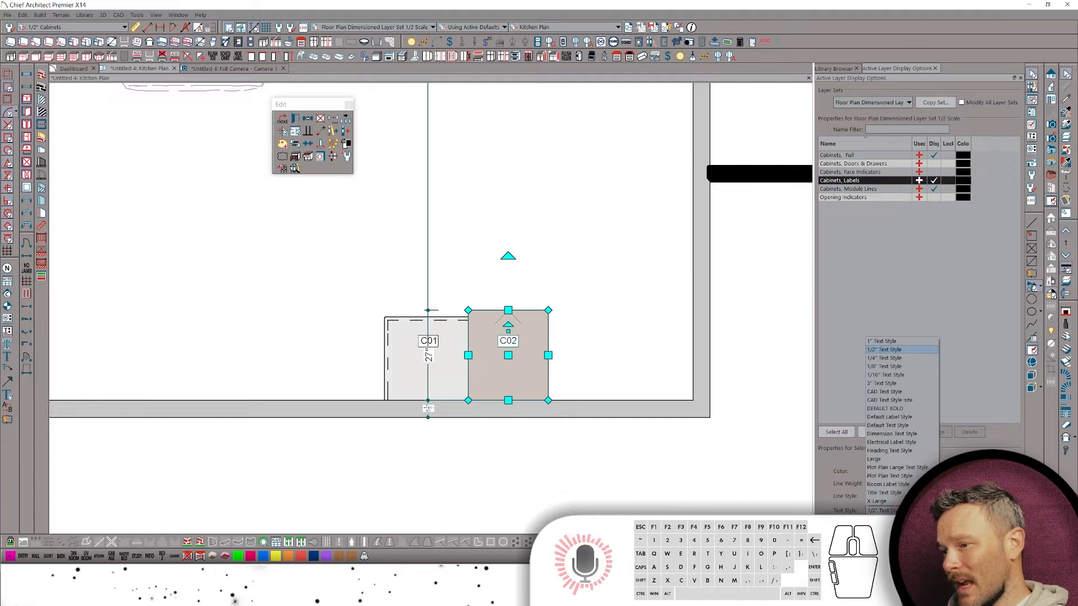
pyautogui.click(902, 510)
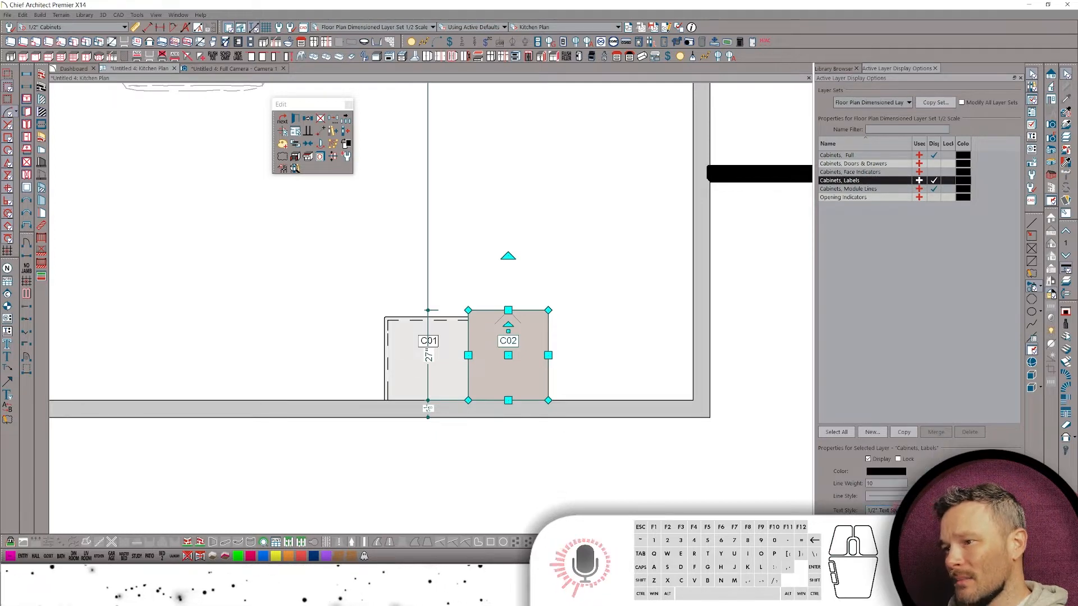
# Compare the cabinet labels in the Floor Plan saved view and return to Kitchen Plan.
pyautogui.click(559, 27)
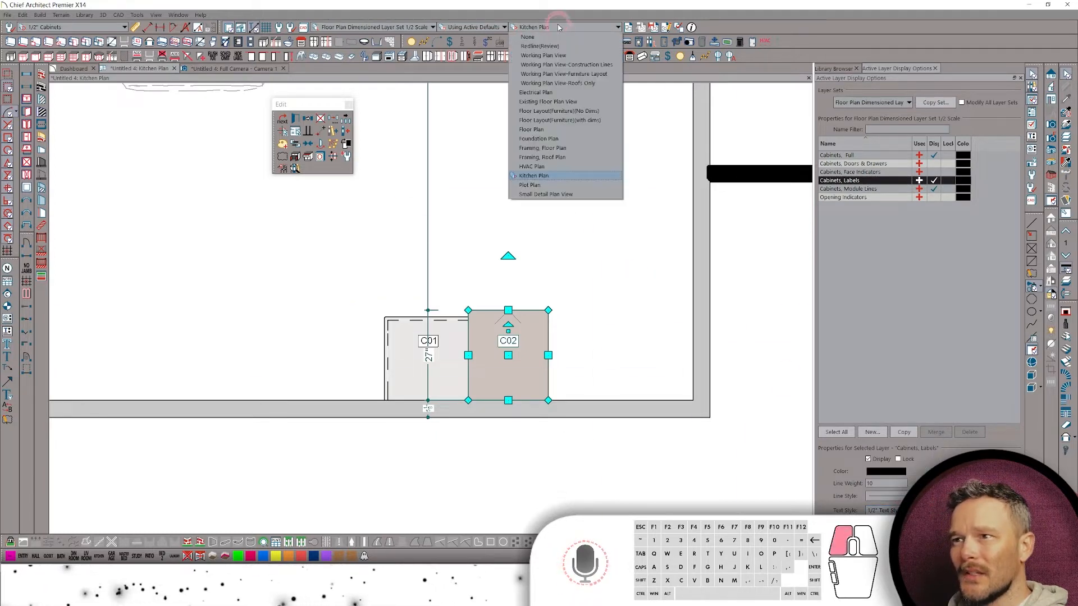
pyautogui.click(549, 129)
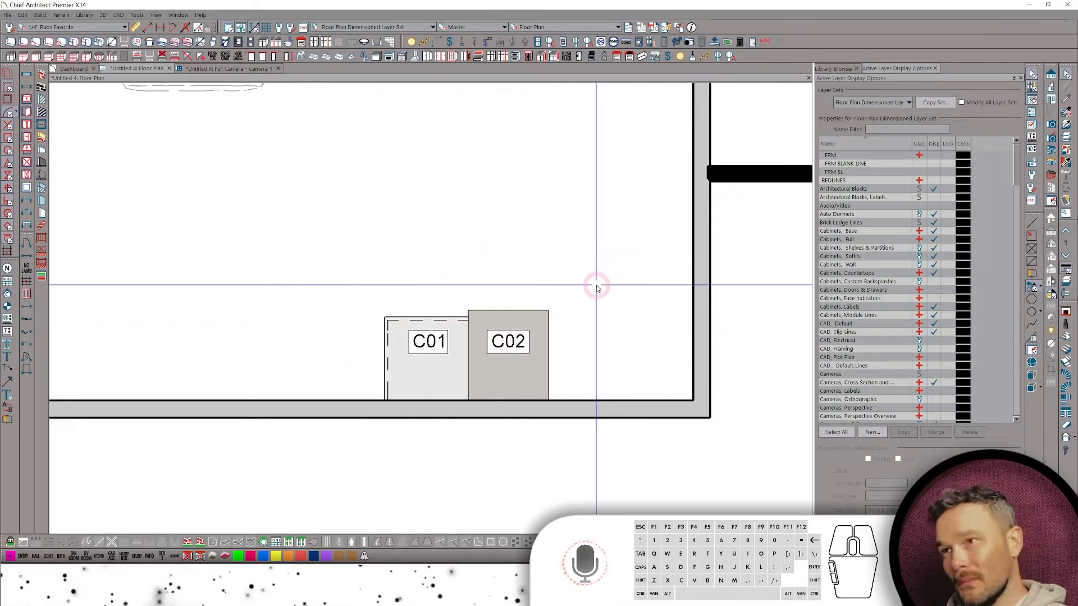
pyautogui.click(589, 26)
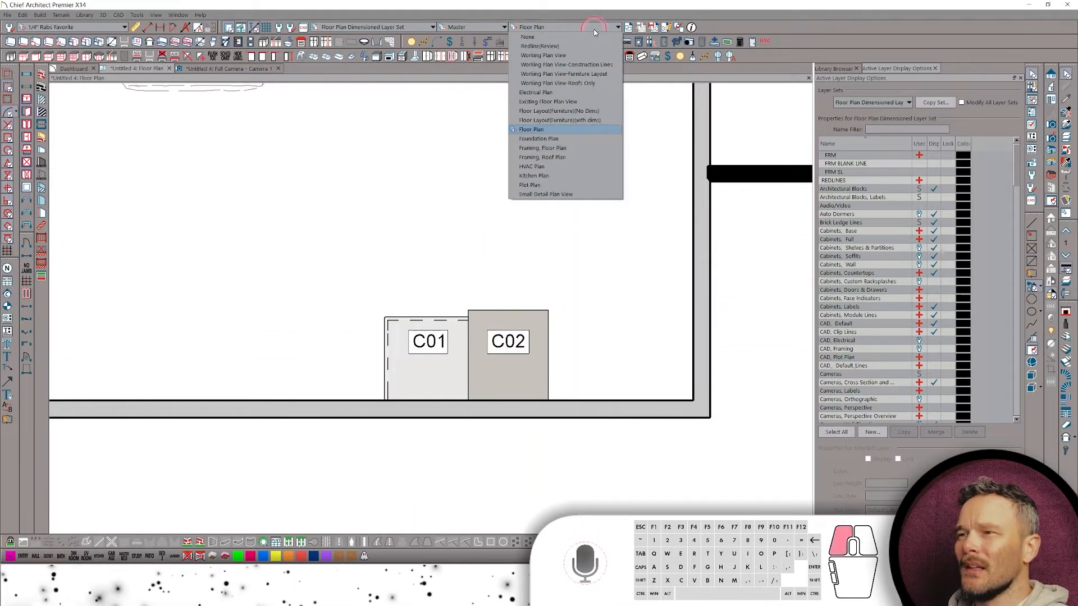
pyautogui.click(548, 175)
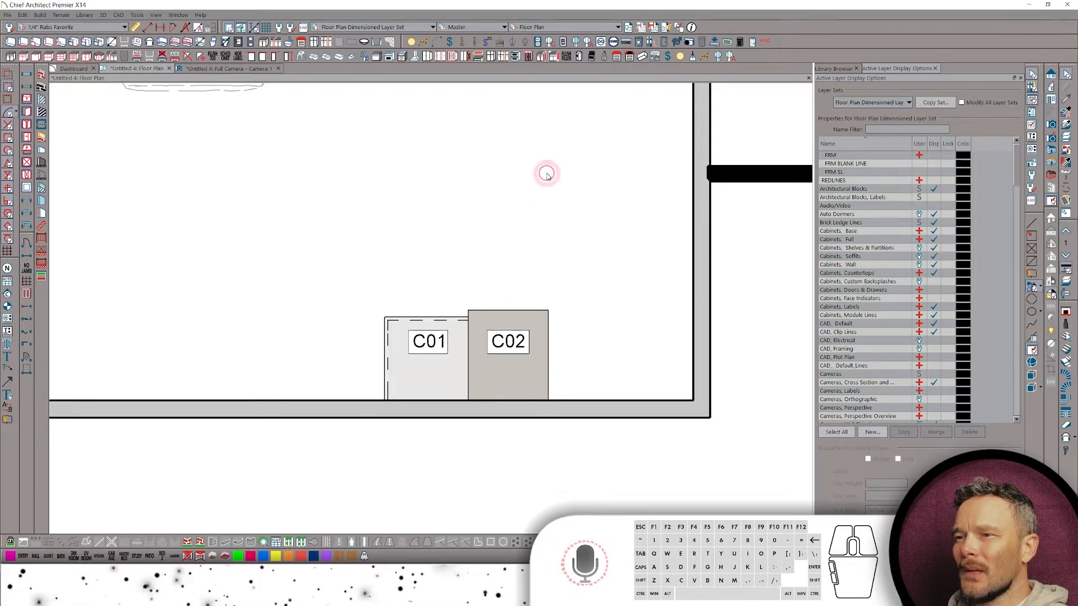
# Place a wall cabinet above the base cabinet against the exterior wall.
pyautogui.scroll(-1, 513, 366)
pyautogui.moveTo(489, 310); pyautogui.dragTo(446, 353, button='middle')
pyautogui.rightClick(439, 351)
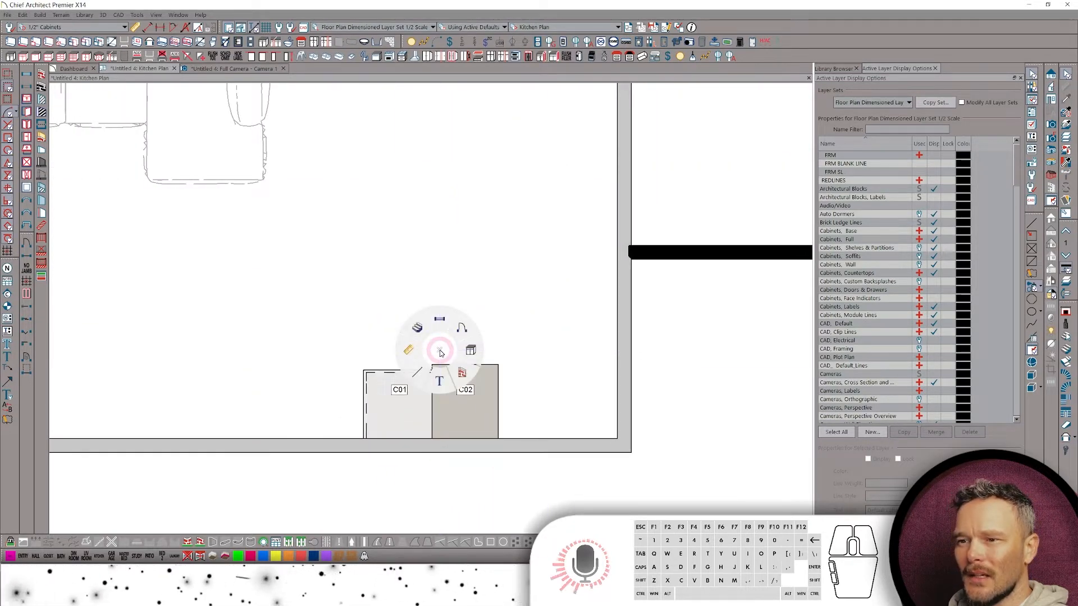
pyautogui.click(470, 350)
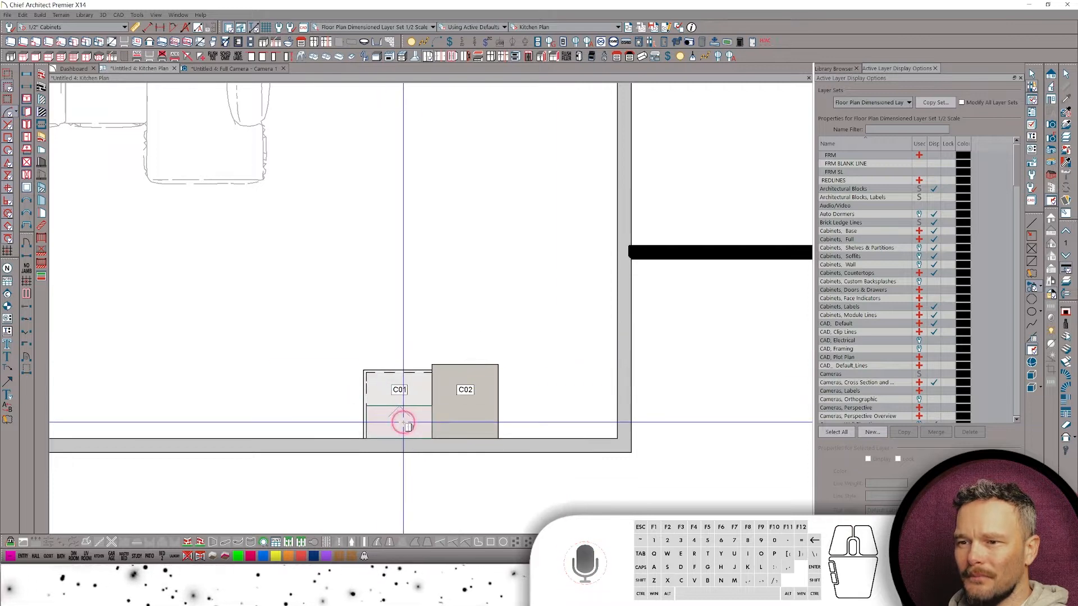
pyautogui.click(403, 425)
pyautogui.scroll(2, 385, 269)
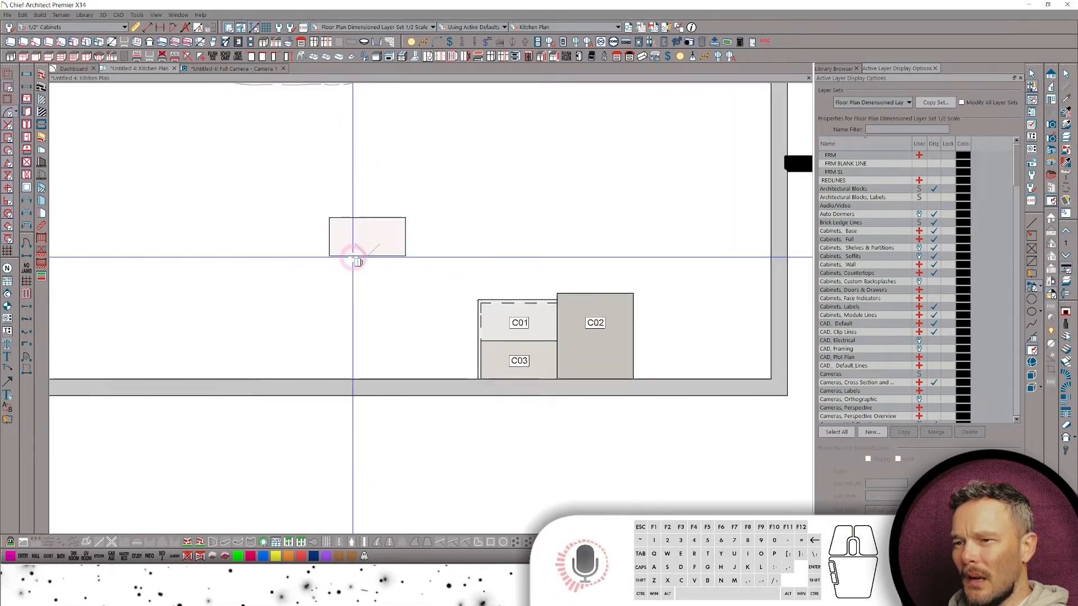
# Look through the cabinet defaults in the default settings, including the Base Cabinet entry, without editing any of them.
pyautogui.scroll(1, 360, 275)
pyautogui.moveTo(369, 296); pyautogui.dragTo(329, 262, button='middle')
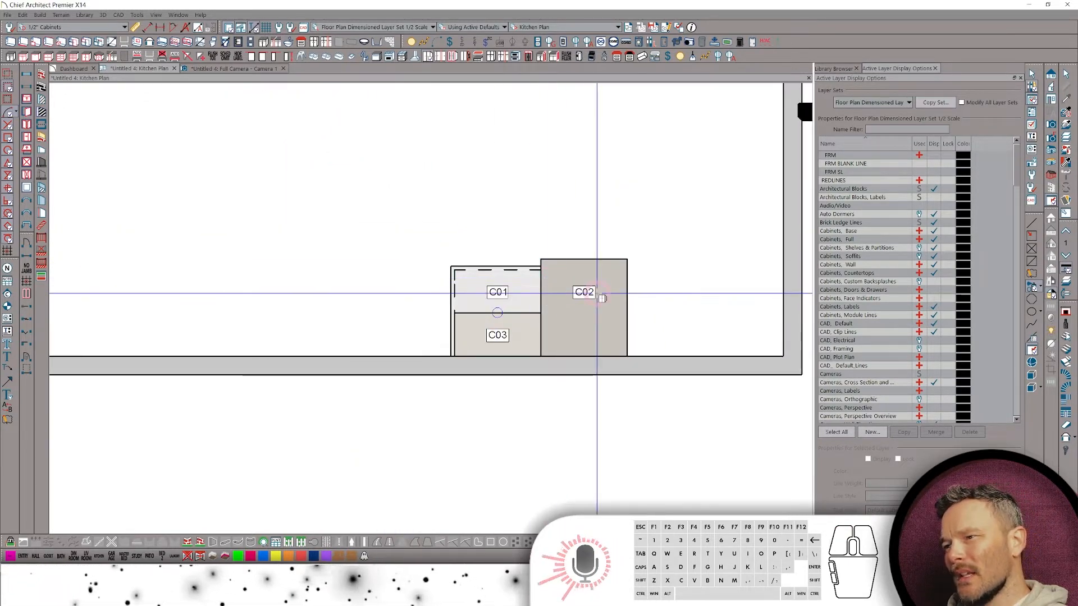
pyautogui.scroll(-1, 598, 293)
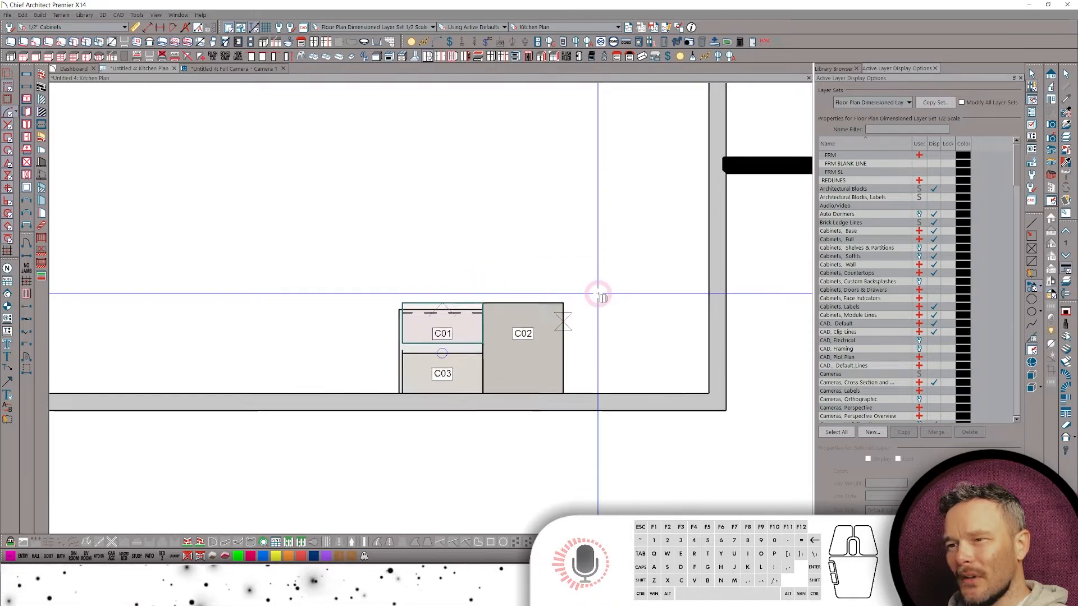
pyautogui.scroll(-1, 599, 275)
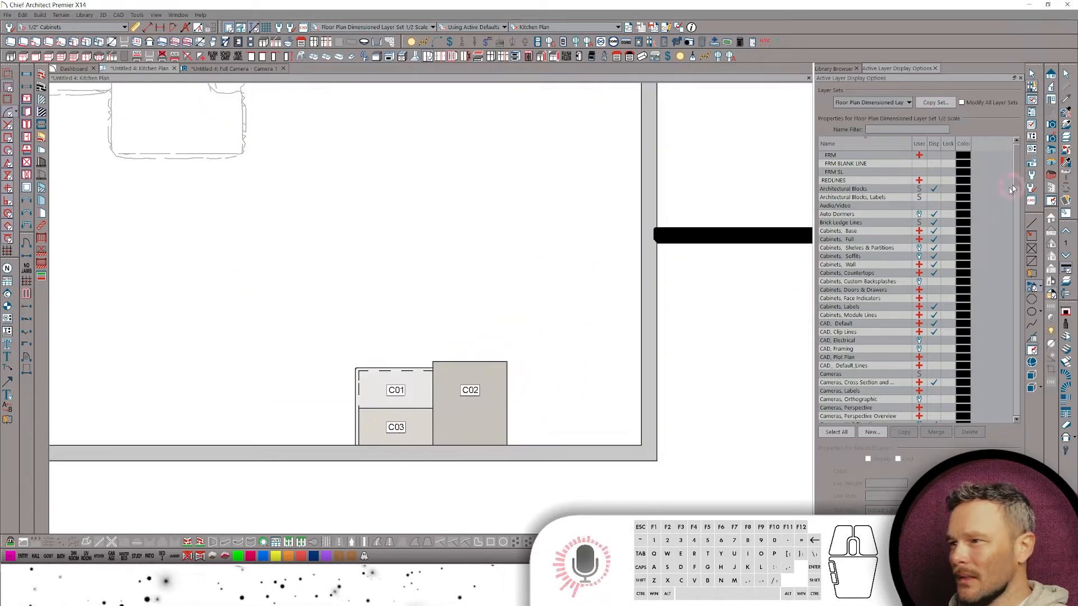
pyautogui.click(1031, 175)
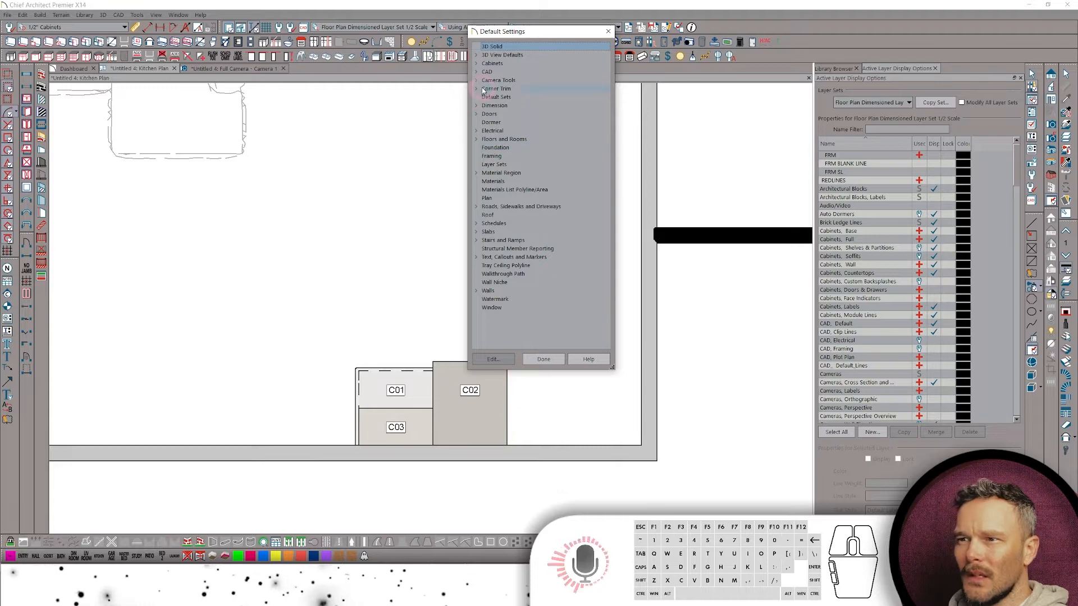
pyautogui.click(476, 64)
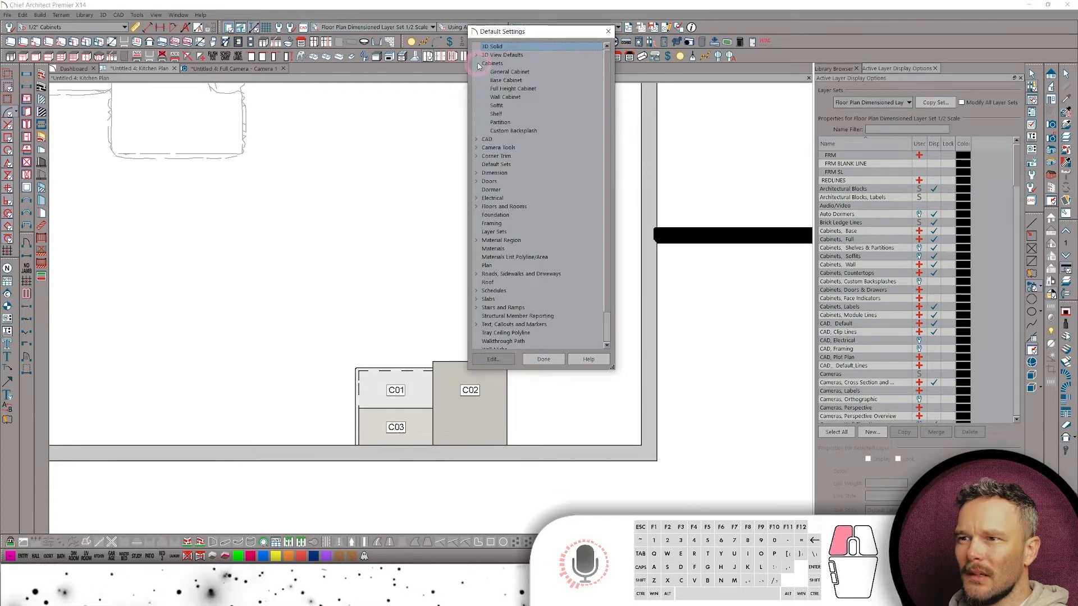
pyautogui.click(509, 80)
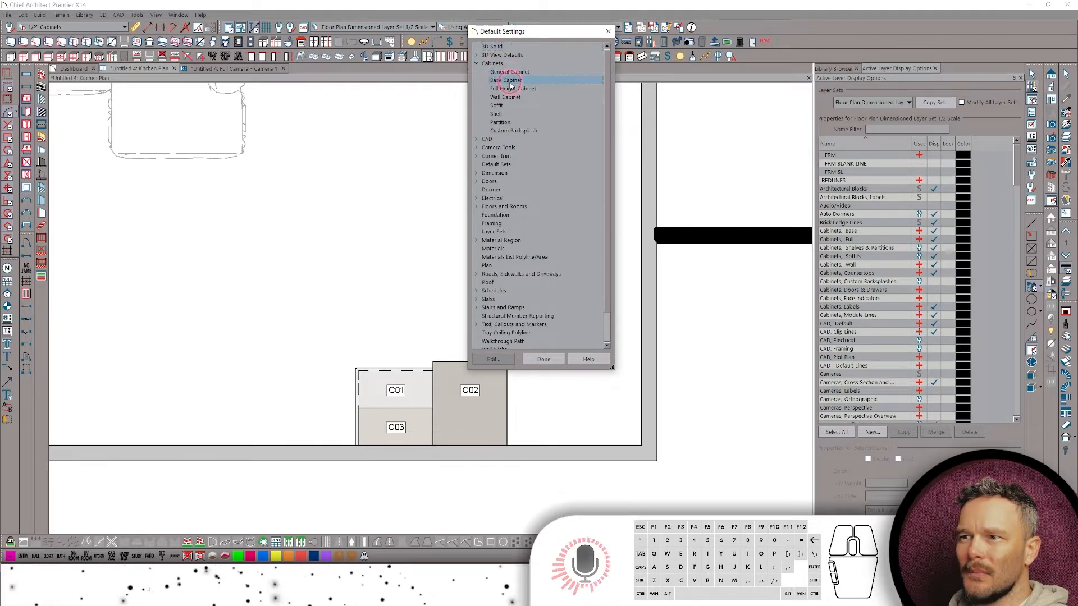
pyautogui.click(543, 359)
# Switch the saved plan view from Kitchen Plan to Working Plan View.
pyautogui.scroll(-2, 494, 340)
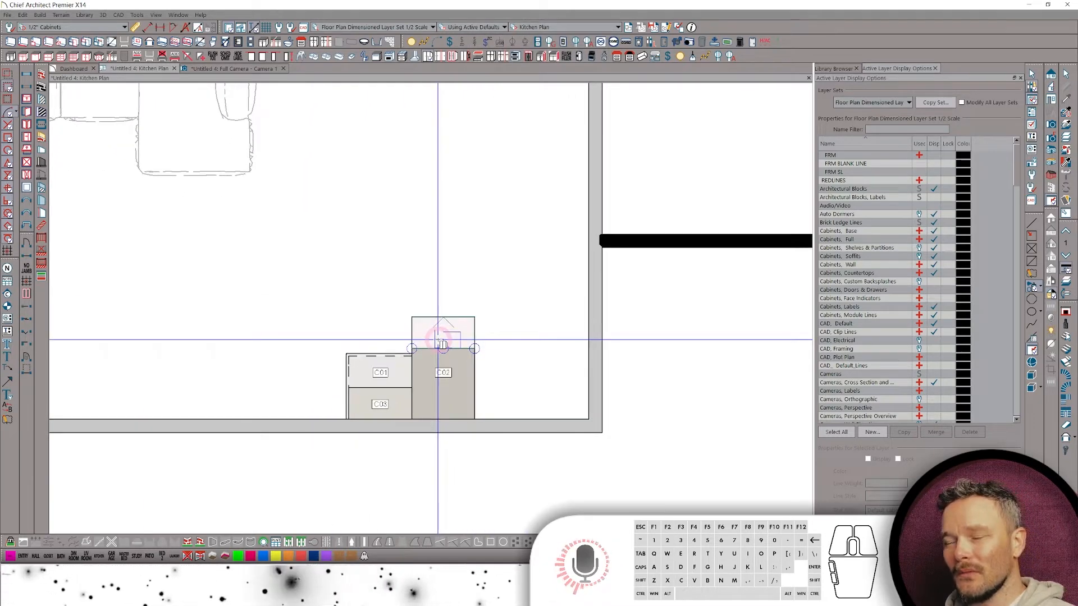
pyautogui.scroll(1, 438, 340)
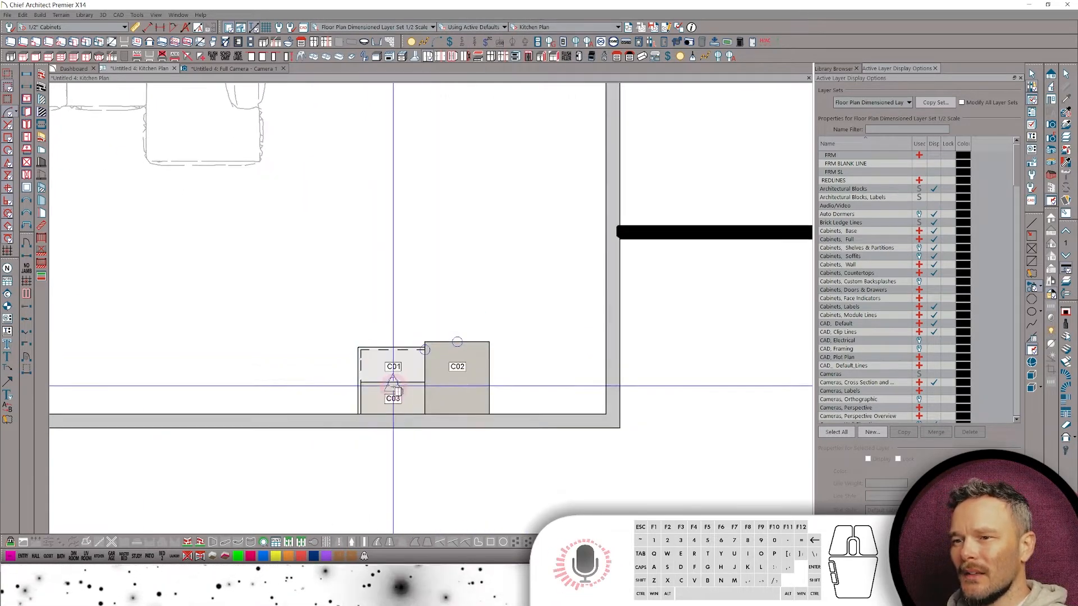
pyautogui.scroll(2, 396, 384)
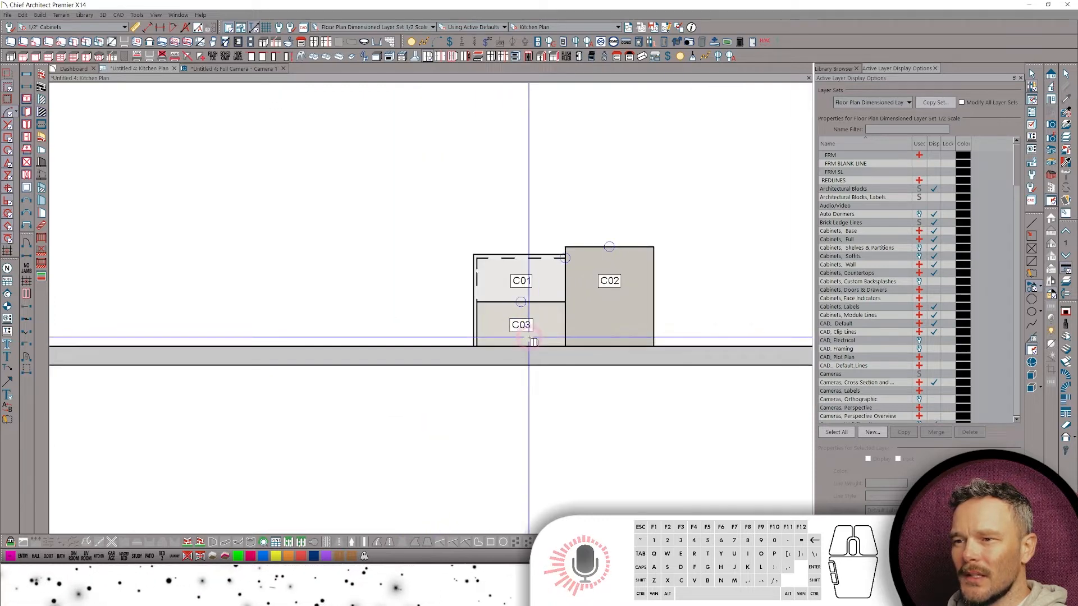
pyautogui.click(578, 27)
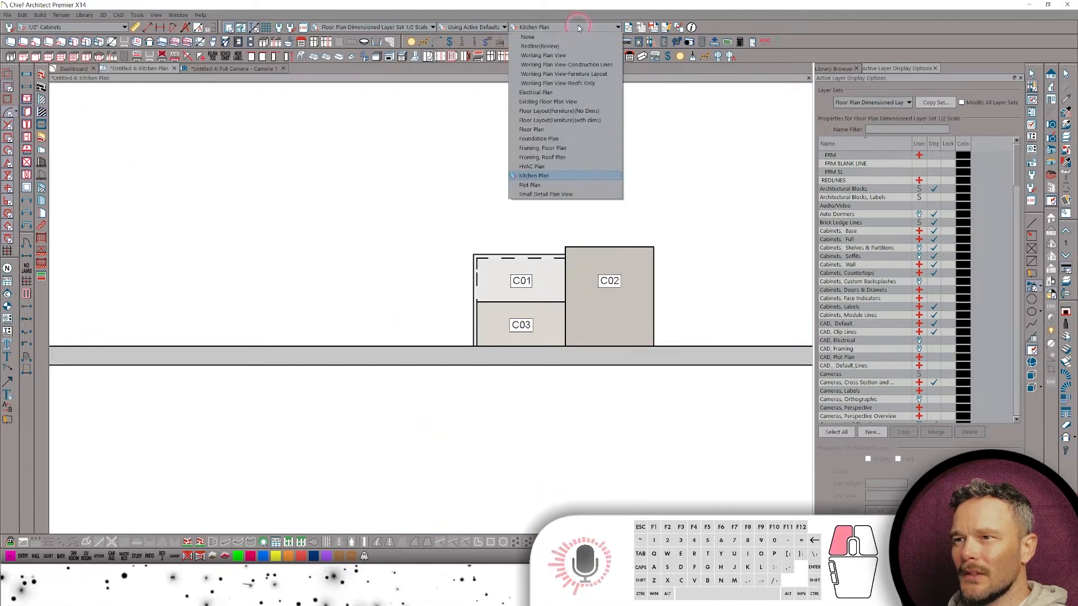
pyautogui.click(547, 55)
pyautogui.scroll(-7, 549, 201)
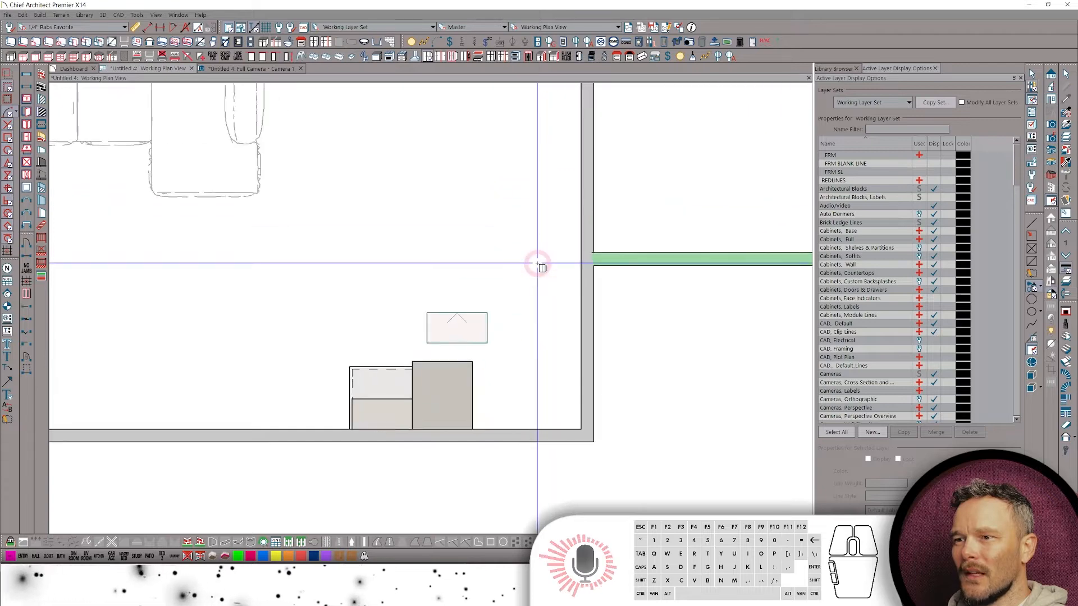
pyautogui.scroll(-2, 375, 350)
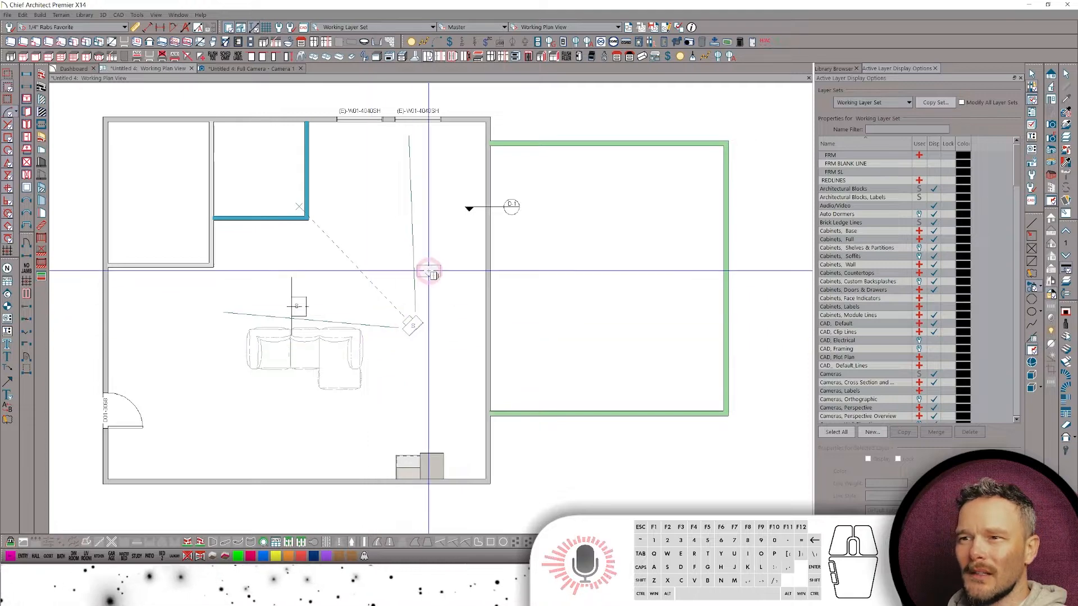
# Inspect the specified label text of the existing 4040SH window nearest the green-walled addition, discarding any changes.
pyautogui.moveTo(417, 218); pyautogui.dragTo(420, 233, button='middle')
pyautogui.moveTo(423, 140); pyautogui.dragTo(507, 234, button='middle')
pyautogui.scroll(4, 427, 179)
pyautogui.scroll(3, 466, 238)
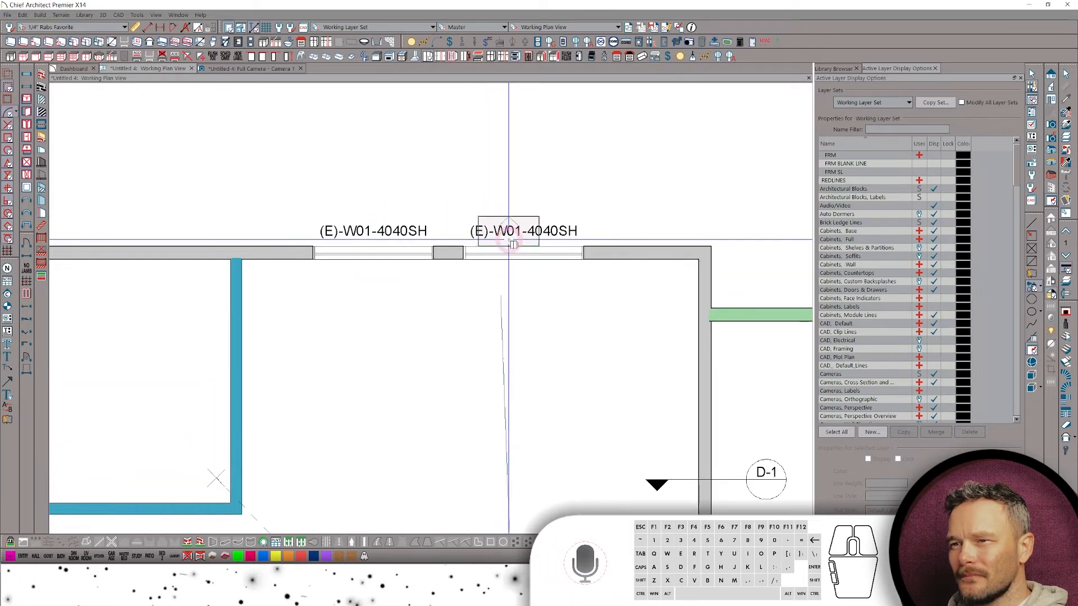
pyautogui.press('space')
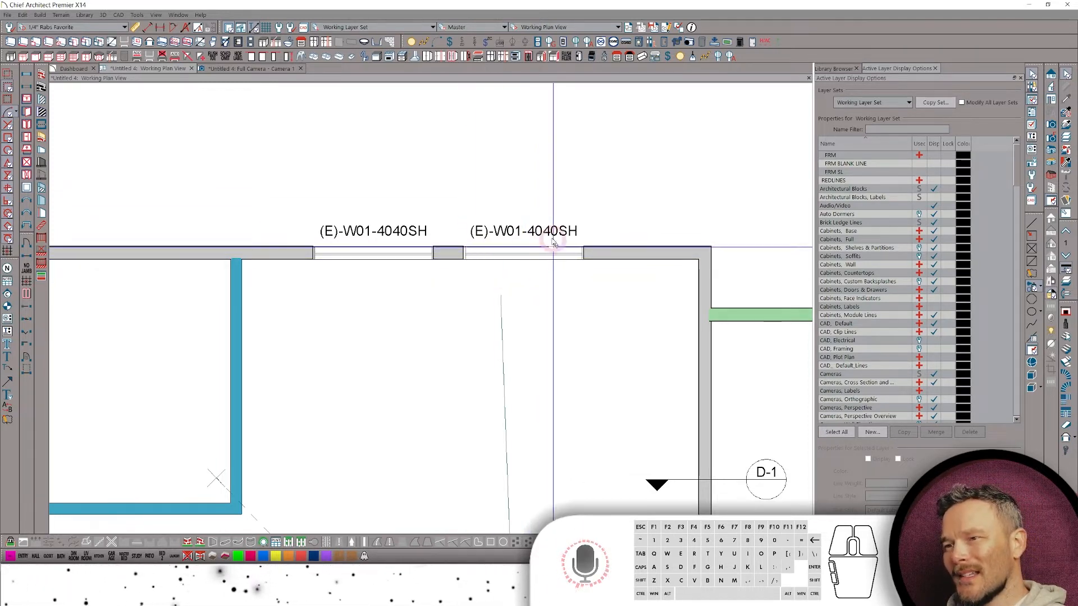
pyautogui.click(525, 256)
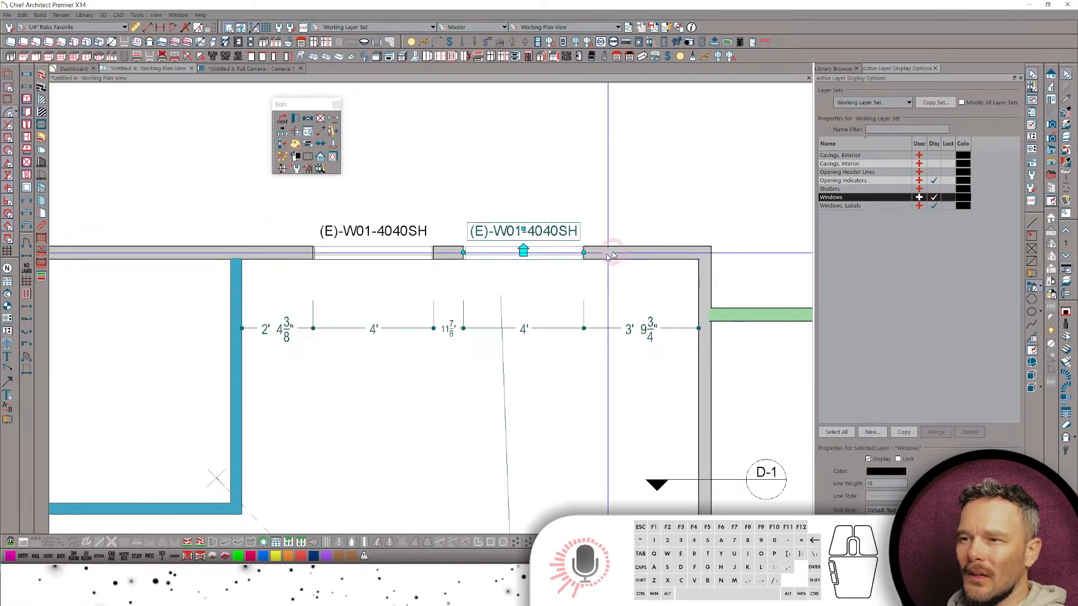
pyautogui.click(295, 117)
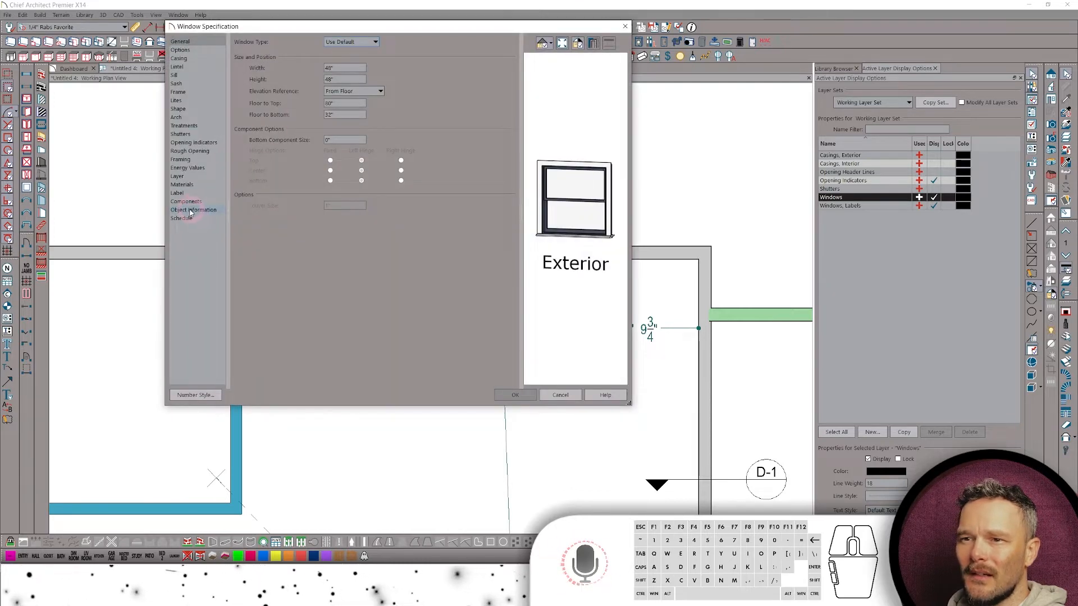
pyautogui.click(178, 193)
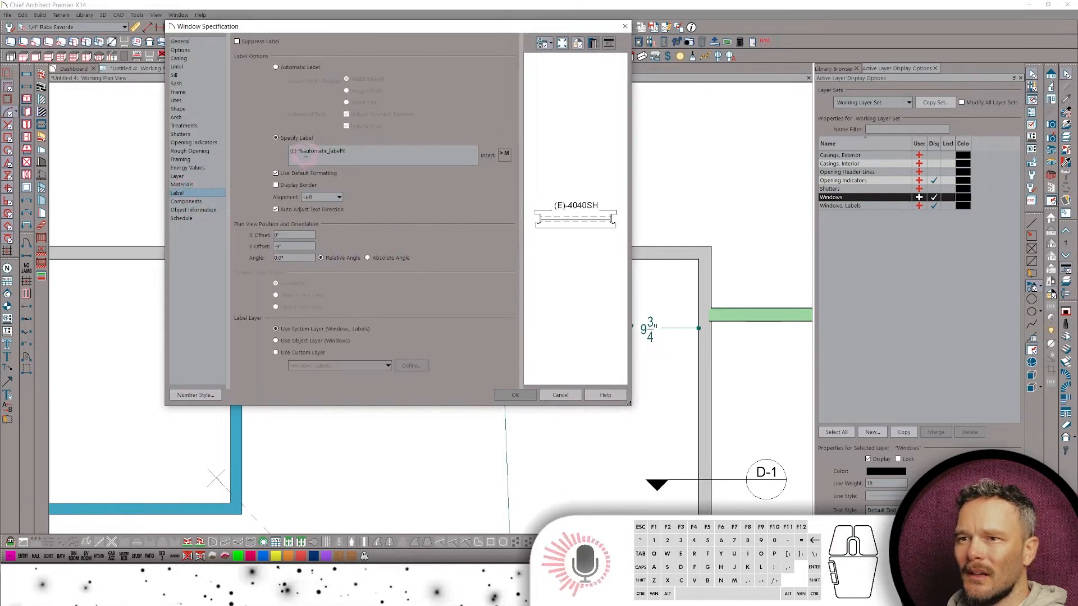
pyautogui.click(294, 151)
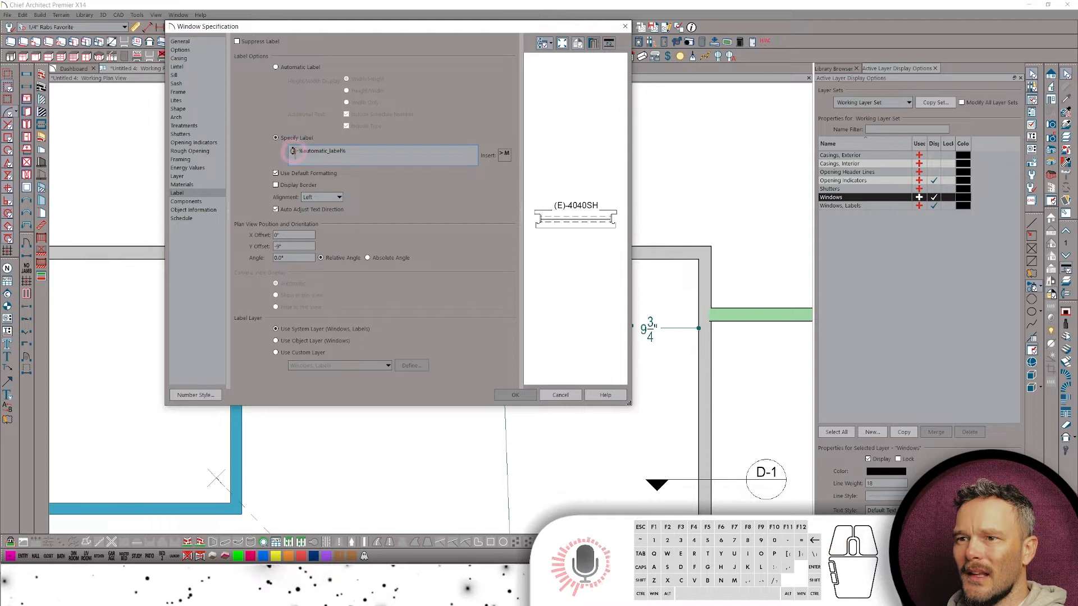
pyautogui.click(561, 395)
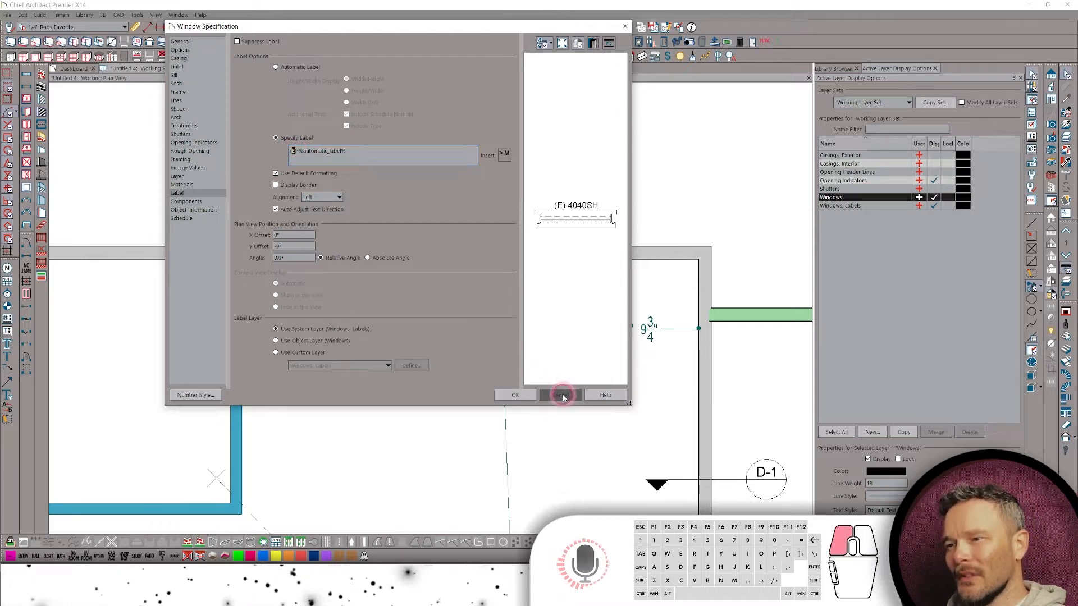
pyautogui.moveTo(562, 397); pyautogui.dragTo(387, 249)
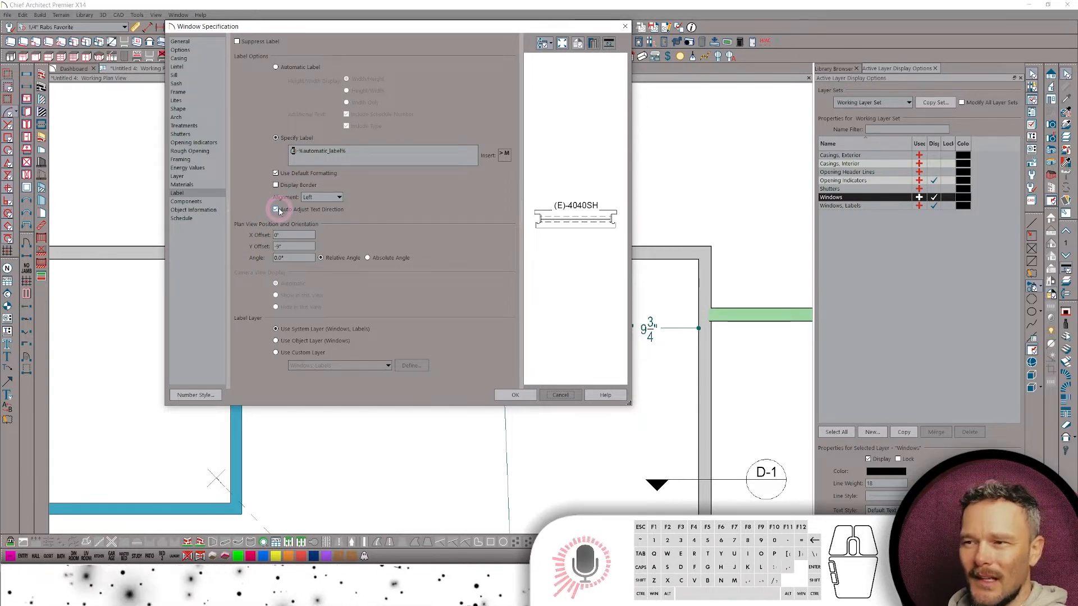
pyautogui.click(569, 394)
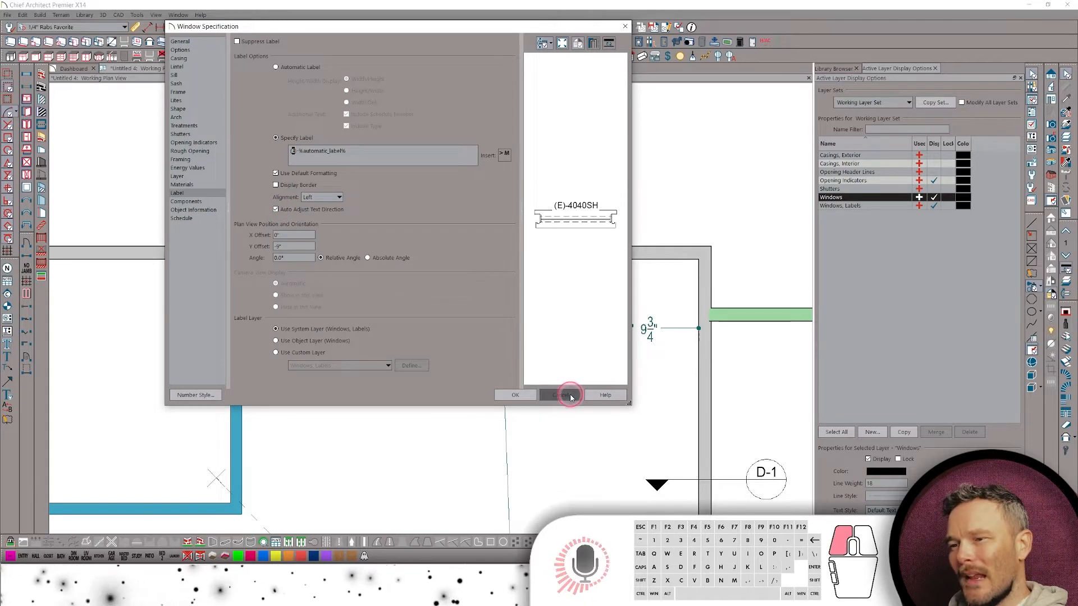
# Open the specification of the D-1 callout beside the green-walled room and review its available section arrow styles.
pyautogui.scroll(-2, 625, 242)
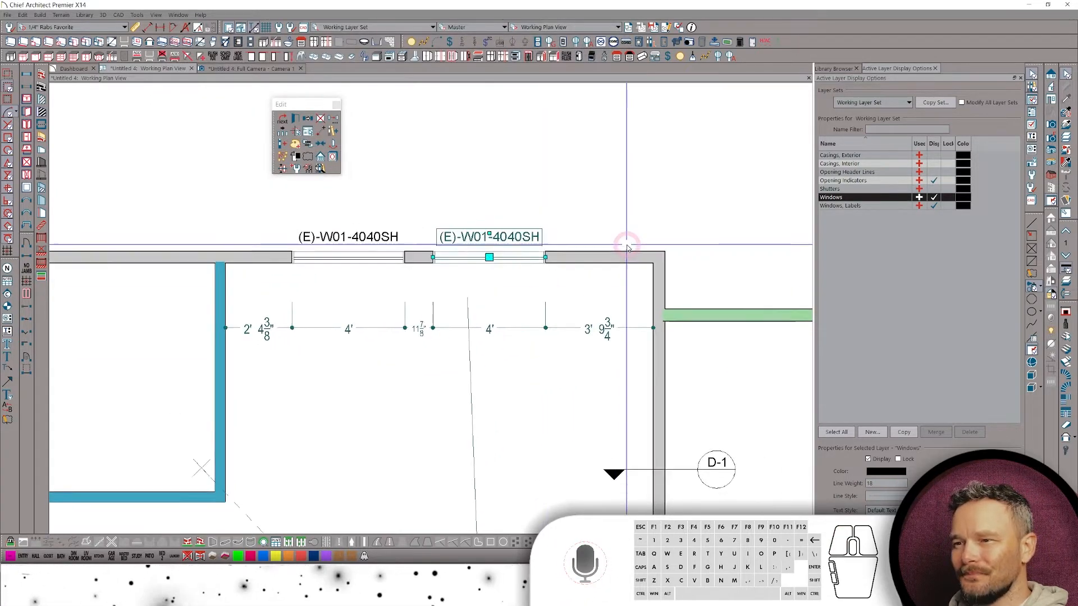
pyautogui.scroll(-4, 627, 247)
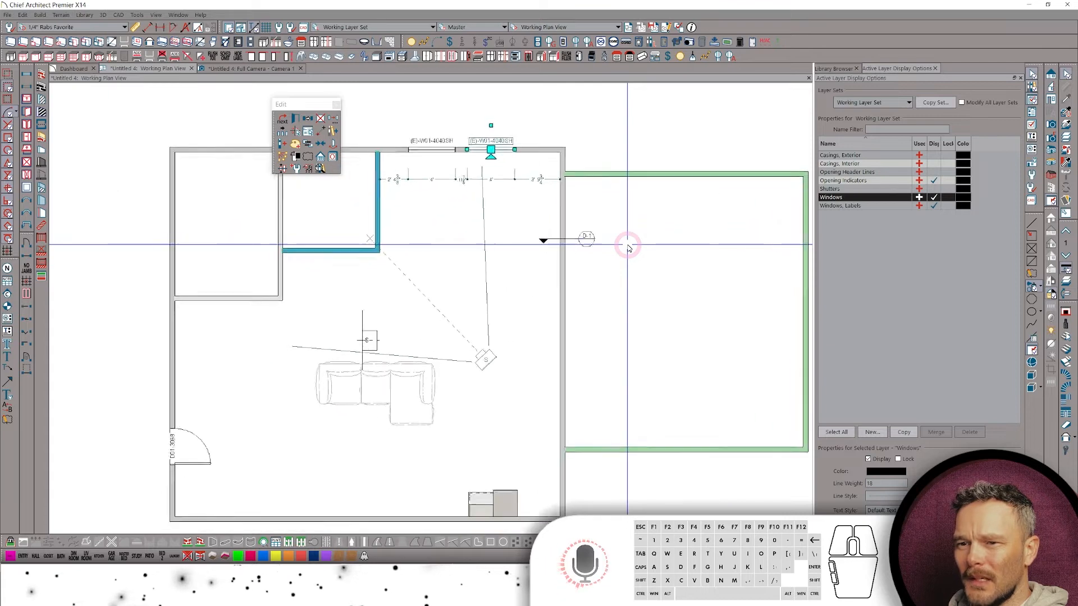
pyautogui.scroll(-4, 627, 248)
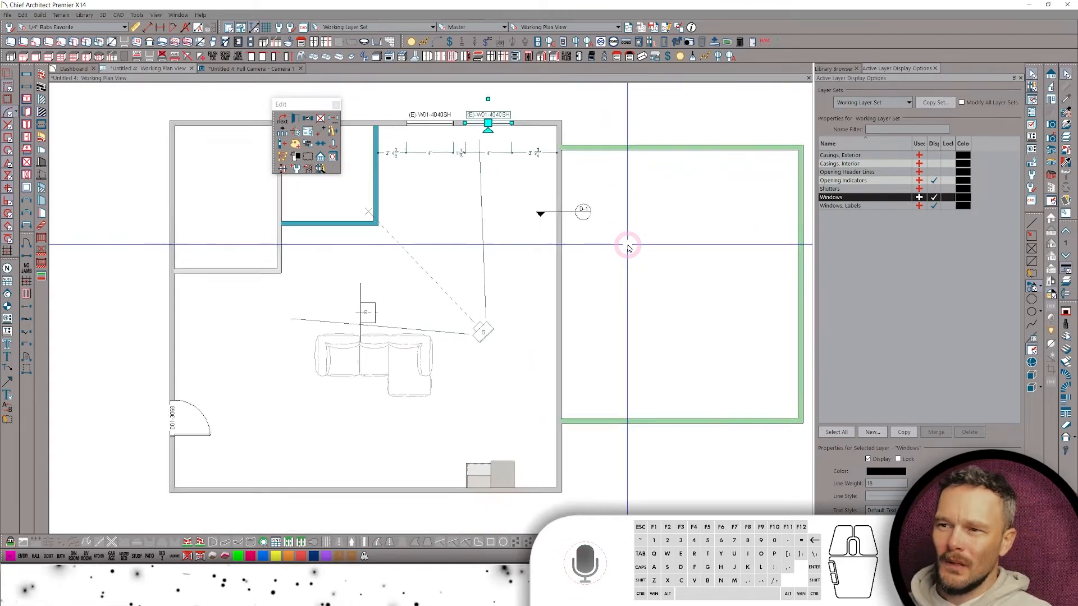
pyautogui.scroll(2, 536, 227)
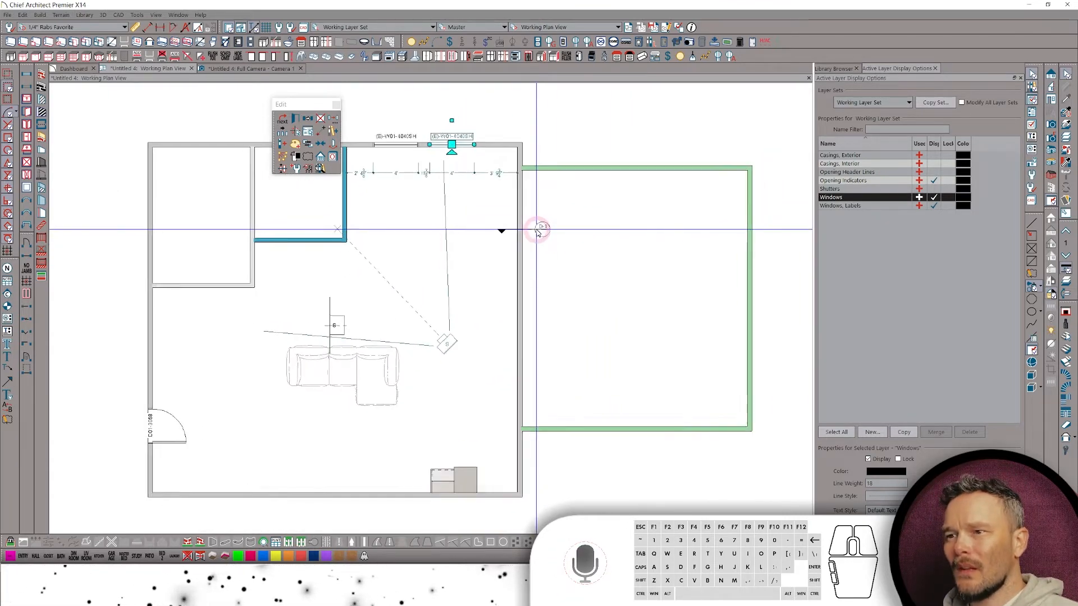
pyautogui.scroll(5, 565, 229)
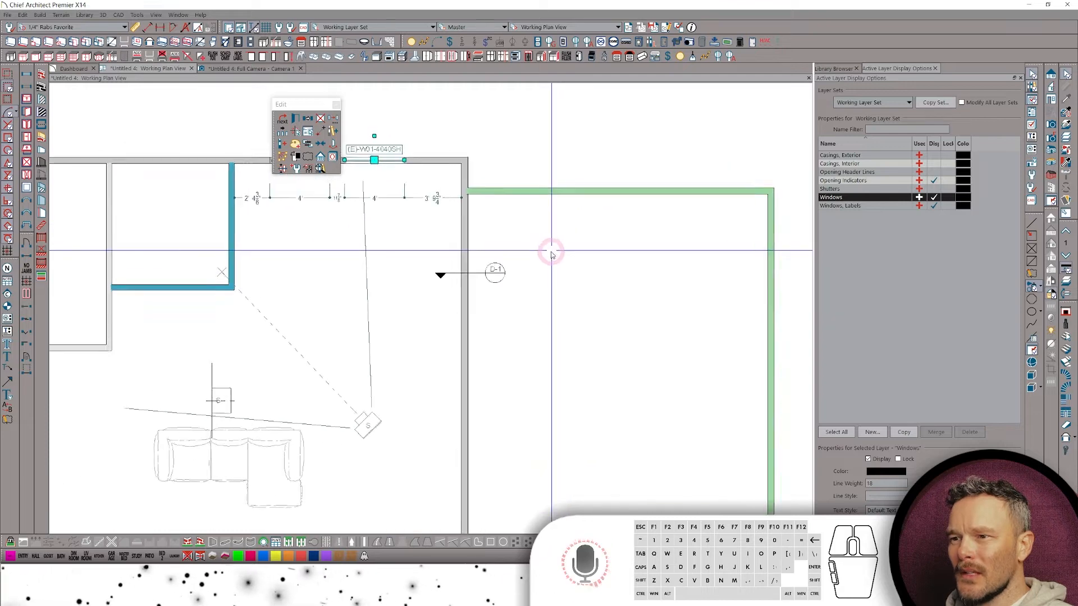
pyautogui.scroll(3, 538, 276)
pyautogui.click(584, 271)
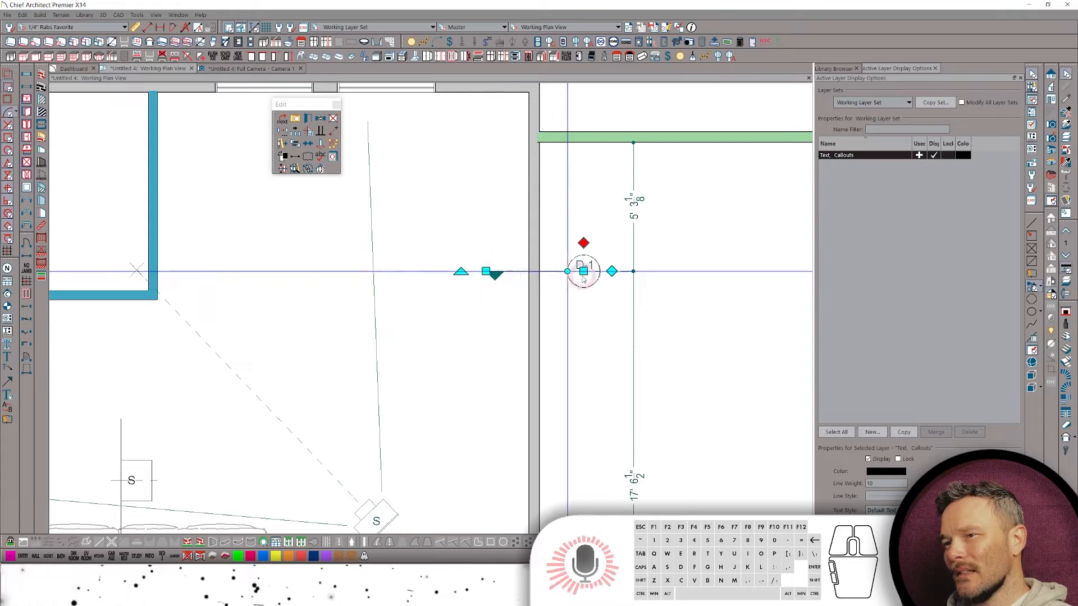
pyautogui.click(582, 272)
pyautogui.rightClick(580, 275)
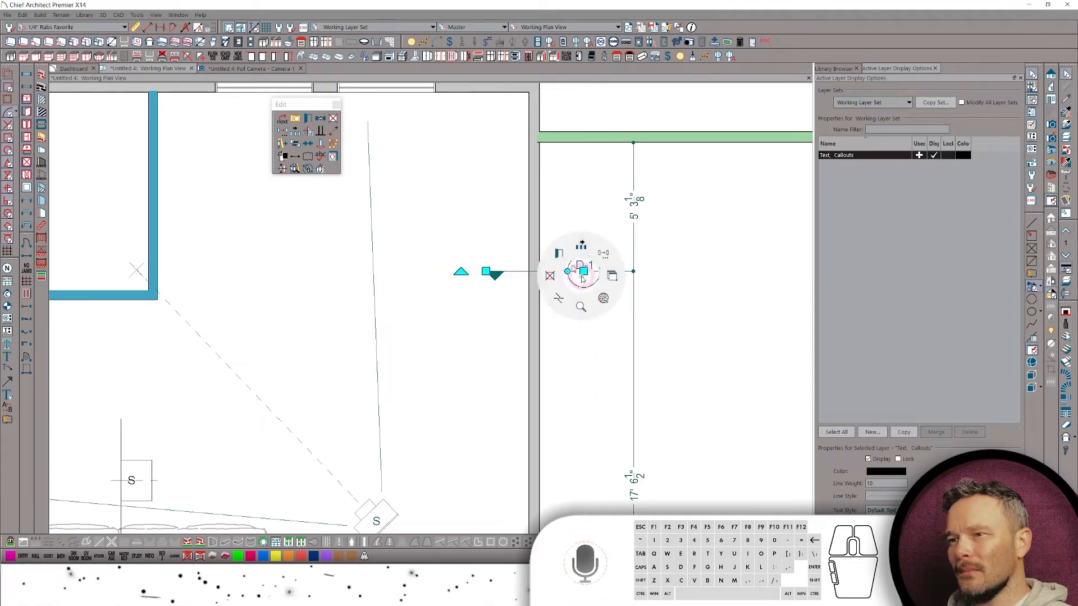
pyautogui.click(557, 252)
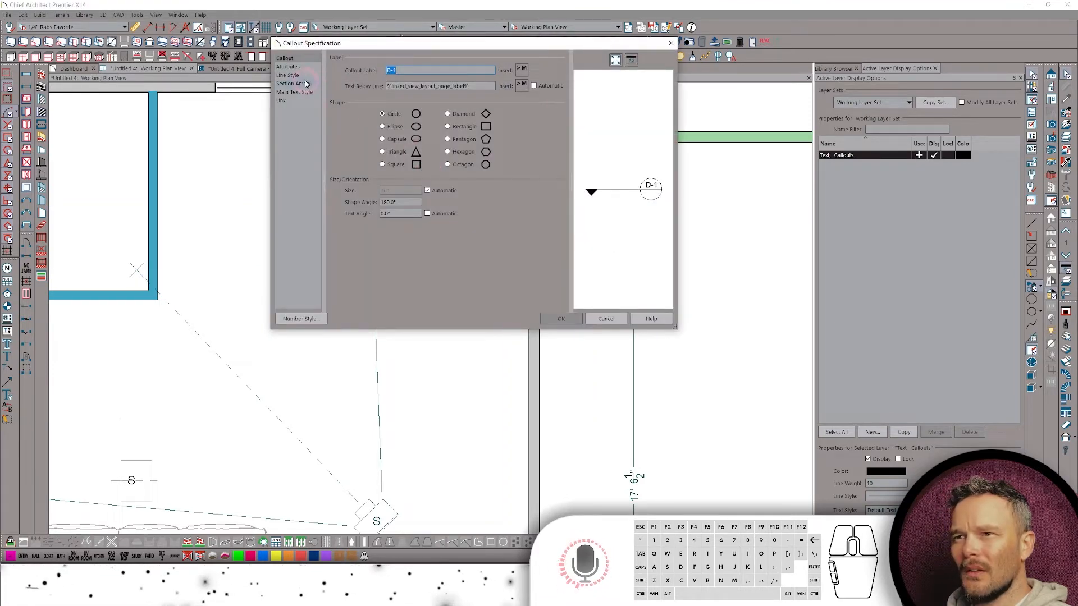
pyautogui.click(301, 83)
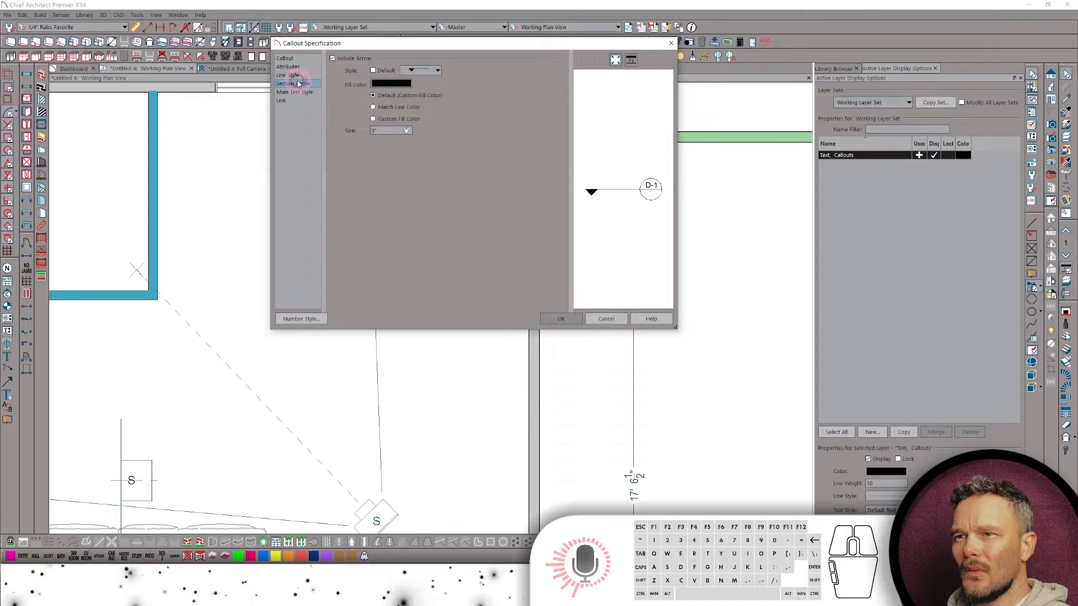
pyautogui.click(429, 72)
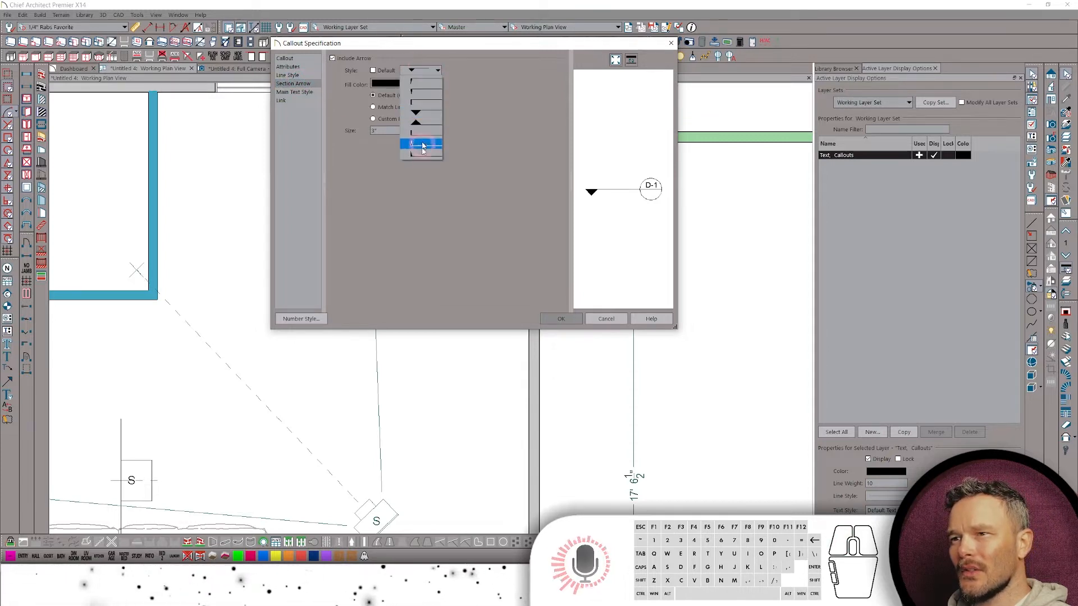
pyautogui.click(456, 71)
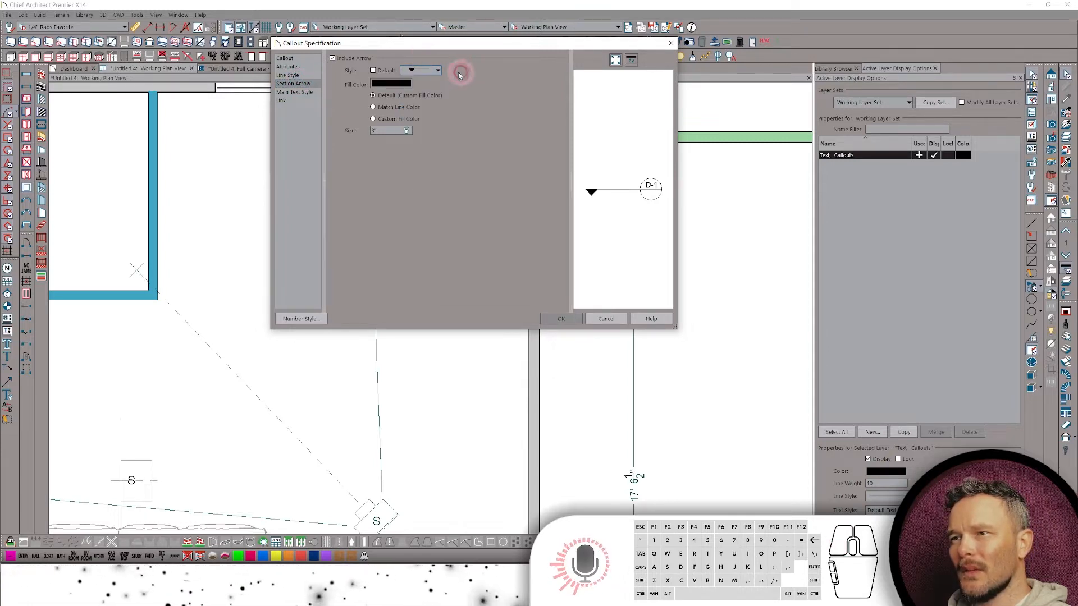
# Review the D-1 callout's label and shape settings and close its specification.
pyautogui.click(286, 58)
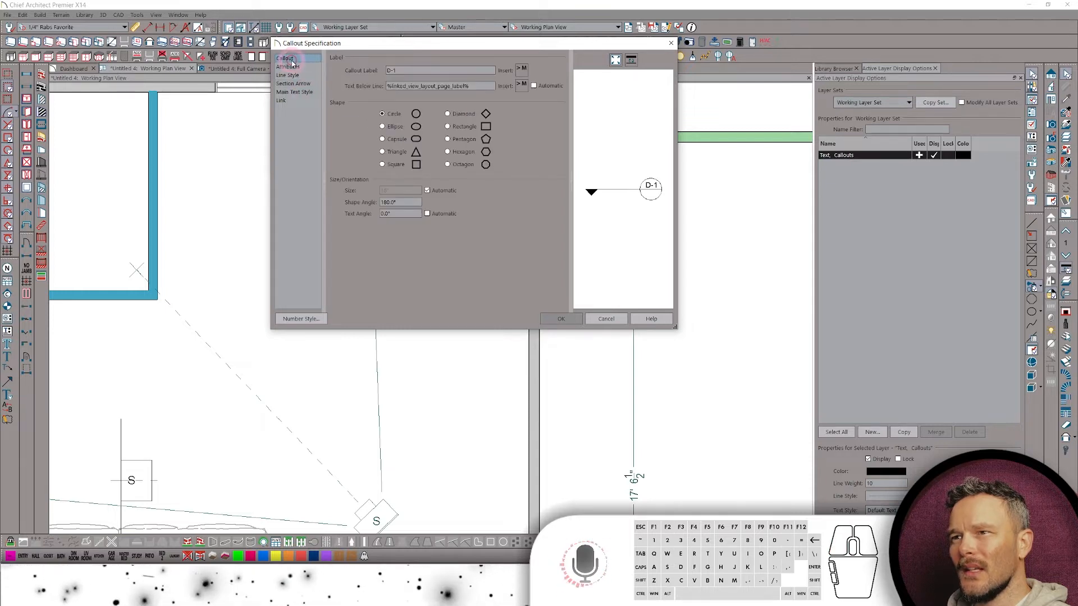
pyautogui.doubleClick(415, 71)
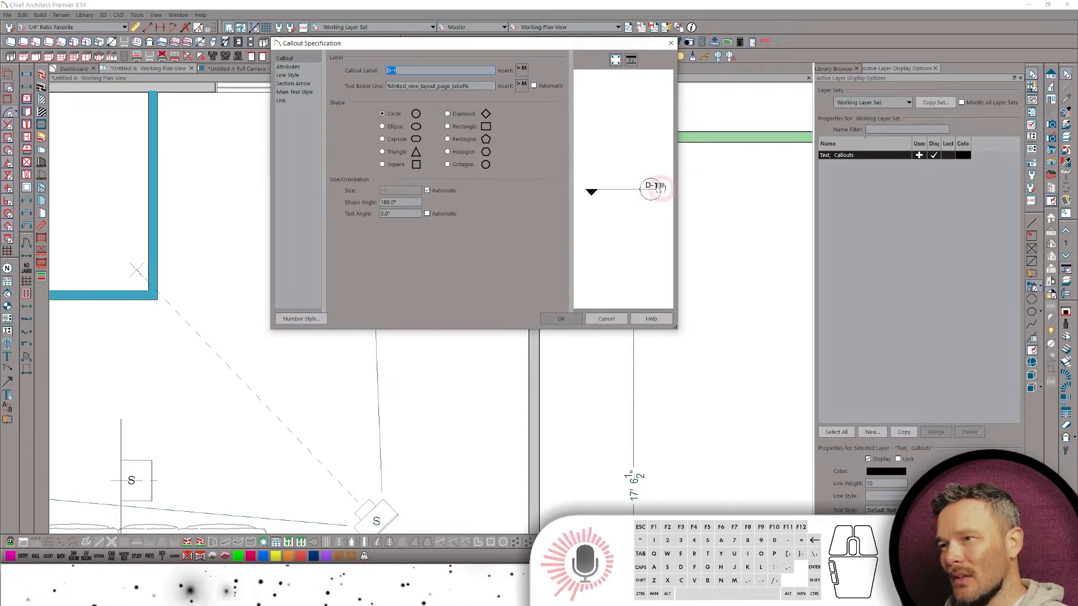
pyautogui.click(560, 318)
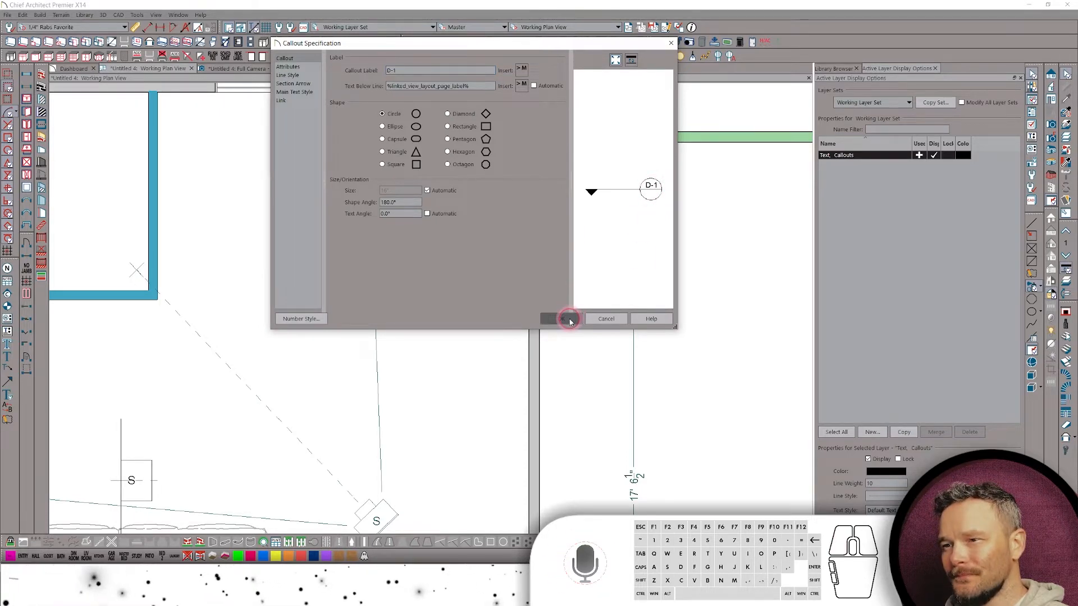
# Open the typical wall framing detail linked to the D-1 callout, inspect the 2"x4" DF#2 note's text macro, and close the detail.
pyautogui.doubleClick(584, 271)
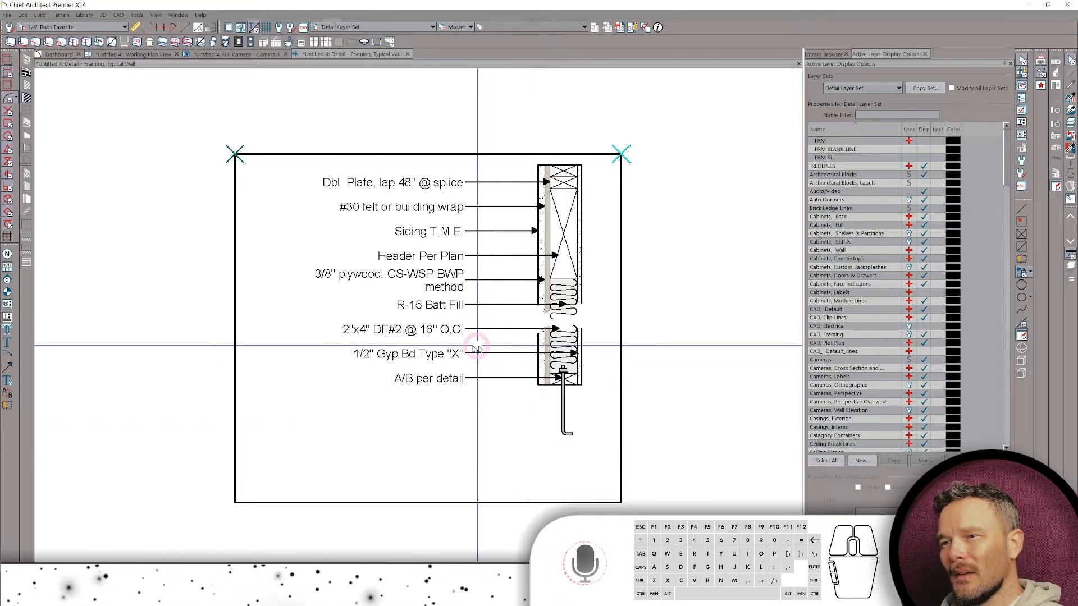
pyautogui.click(393, 329)
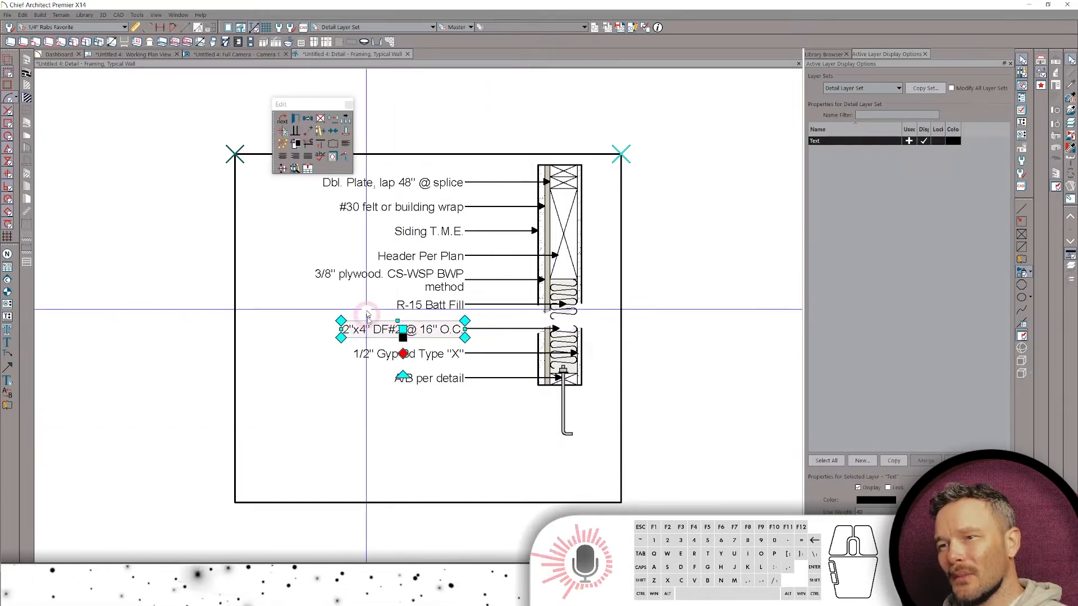
pyautogui.doubleClick(402, 331)
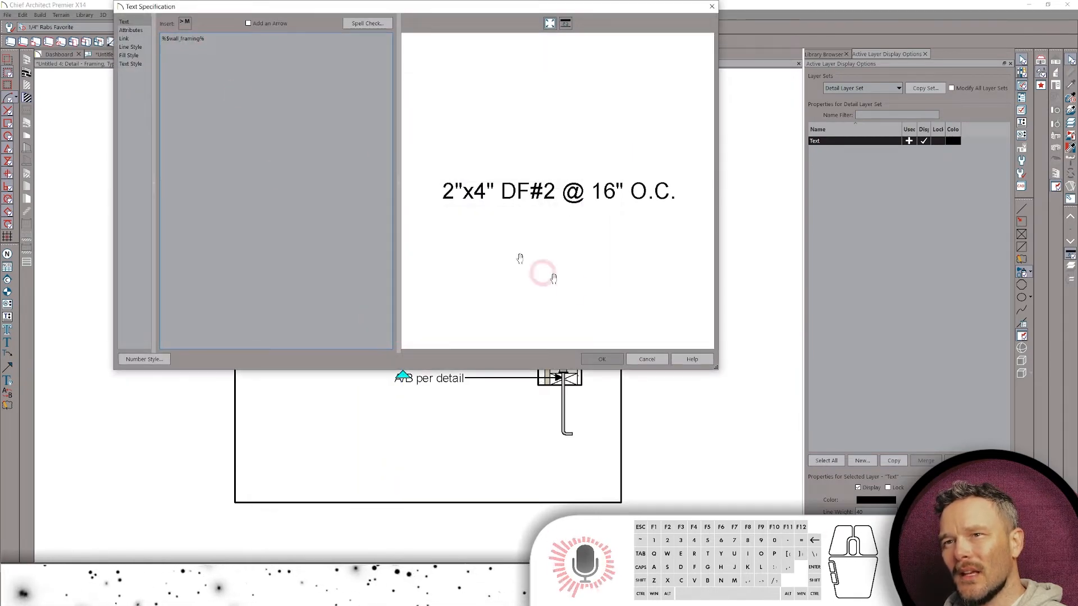
pyautogui.click(645, 359)
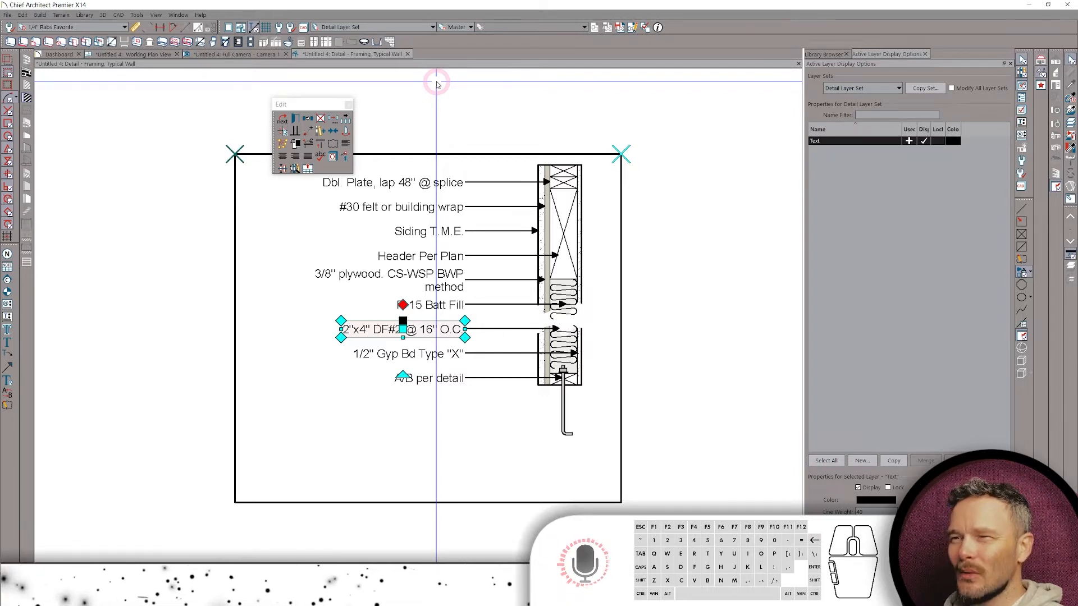
pyautogui.click(407, 58)
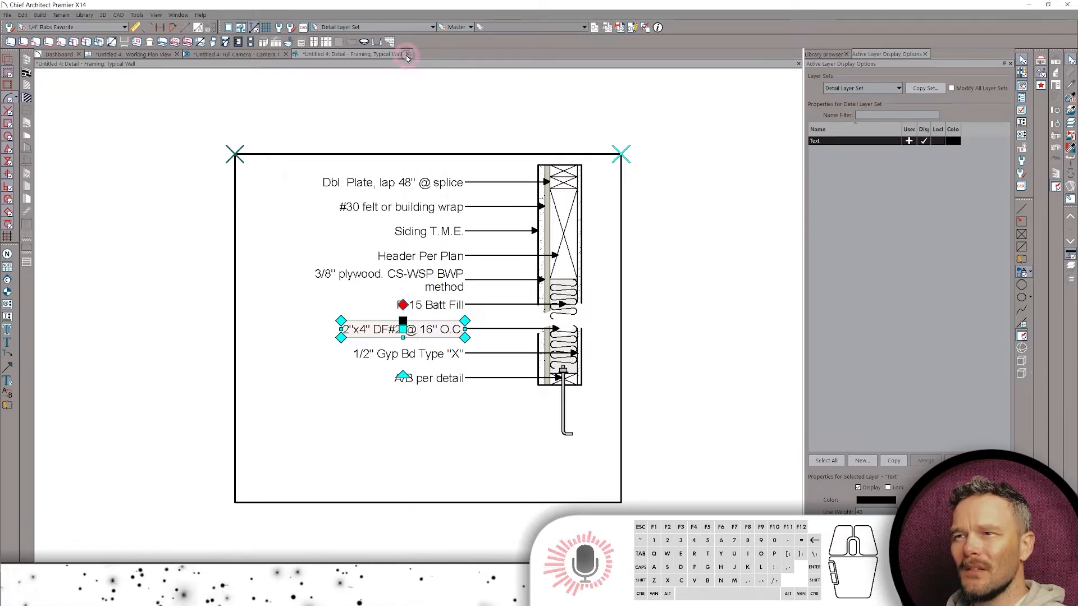
# Select the perspective camera in the working plan and switch to the Full Camera view.
pyautogui.scroll(-5, 512, 235)
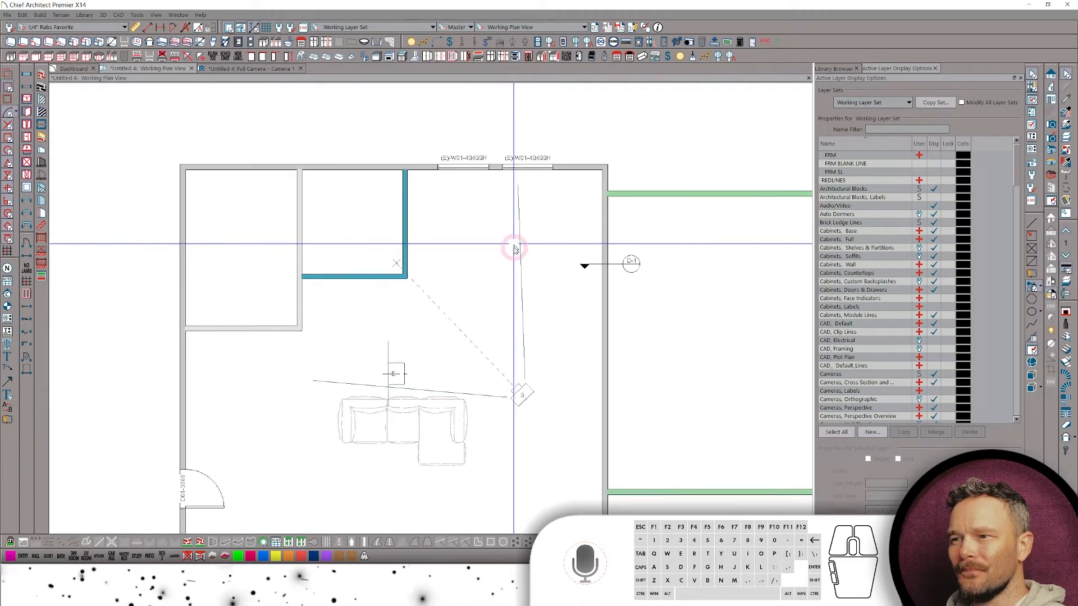
pyautogui.scroll(2, 573, 207)
pyautogui.moveTo(575, 210); pyautogui.dragTo(556, 190, button='middle')
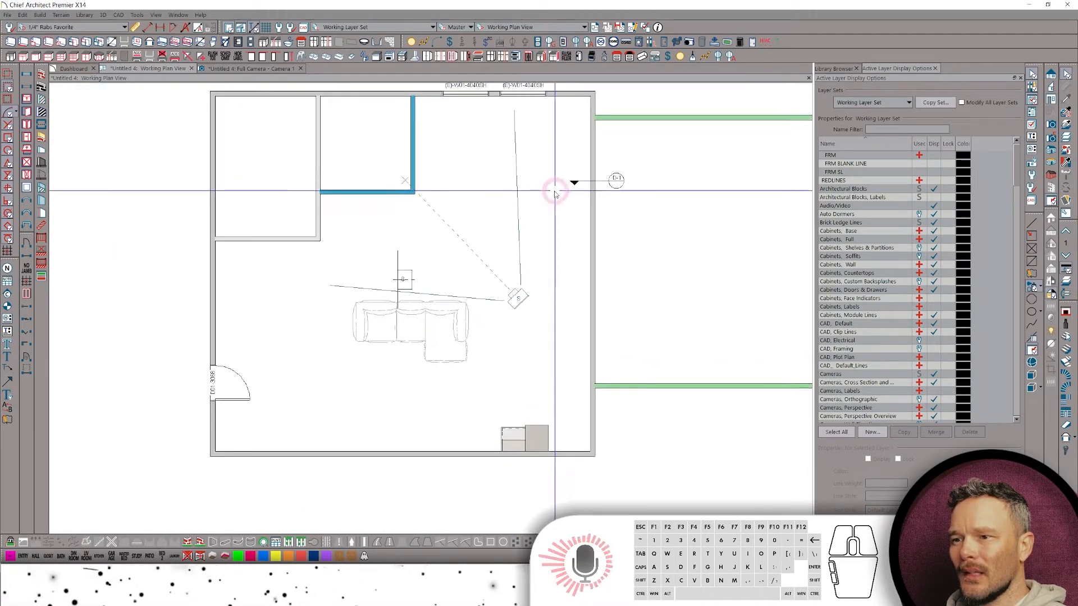
pyautogui.click(518, 301)
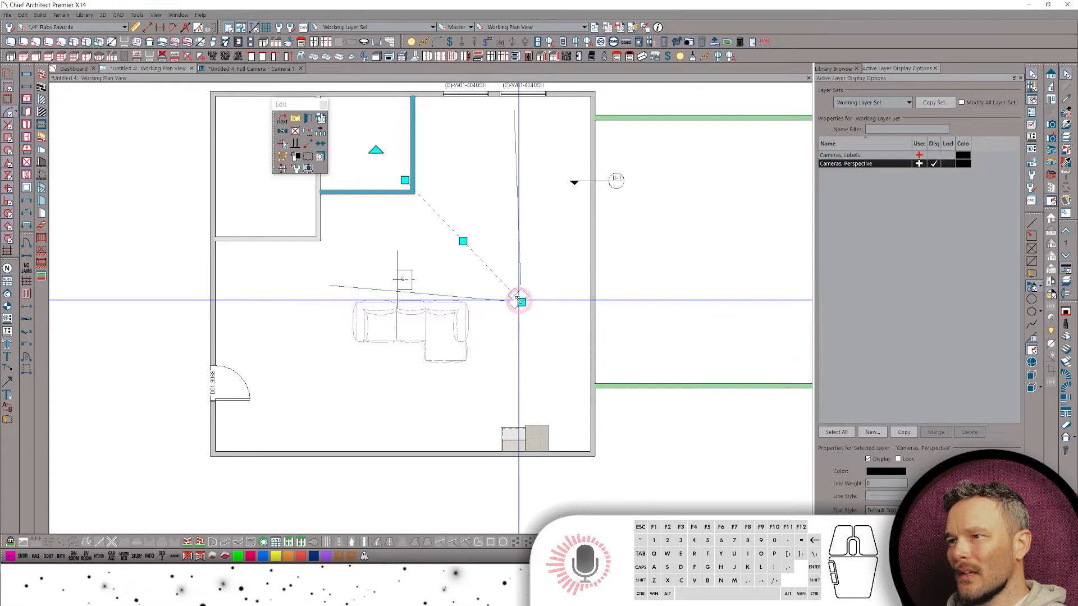
pyautogui.click(277, 69)
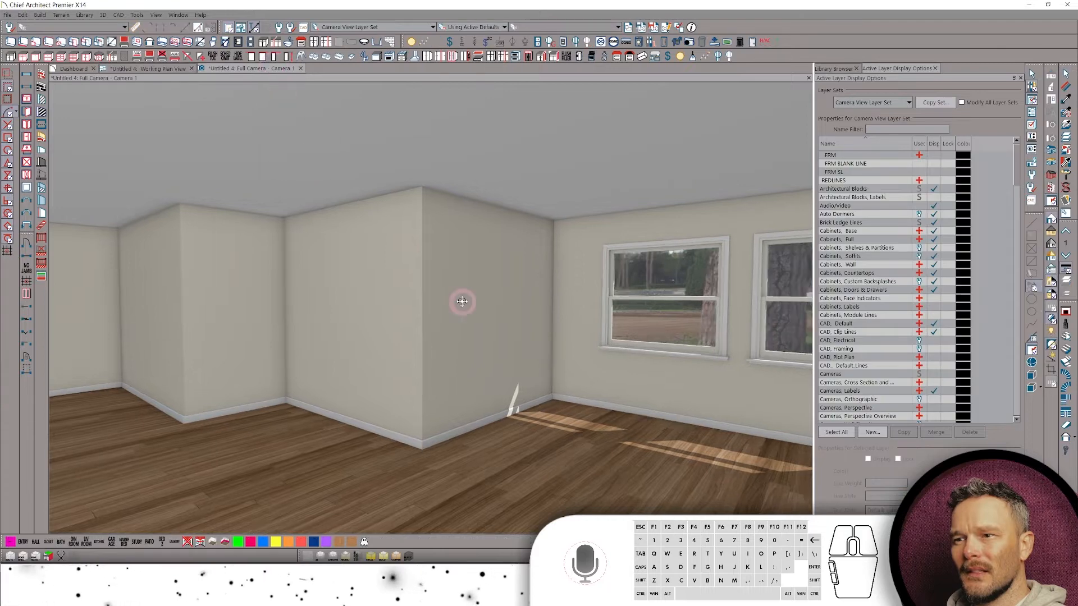
# Add a tiled backsplash between the base and wall cabinets and a wide tiled backsplash on the open wall beside them.
pyautogui.moveTo(461, 301)
pyautogui.mouseDown()
pyautogui.moveTo(481, 330)
pyautogui.moveTo(525, 340)
pyautogui.moveTo(503, 312)
pyautogui.moveTo(454, 295)
pyautogui.moveTo(464, 281)
pyautogui.moveTo(365, 315)
pyautogui.moveTo(382, 363)
pyautogui.moveTo(361, 325)
pyautogui.moveTo(419, 366)
pyautogui.mouseUp()
pyautogui.press('m')
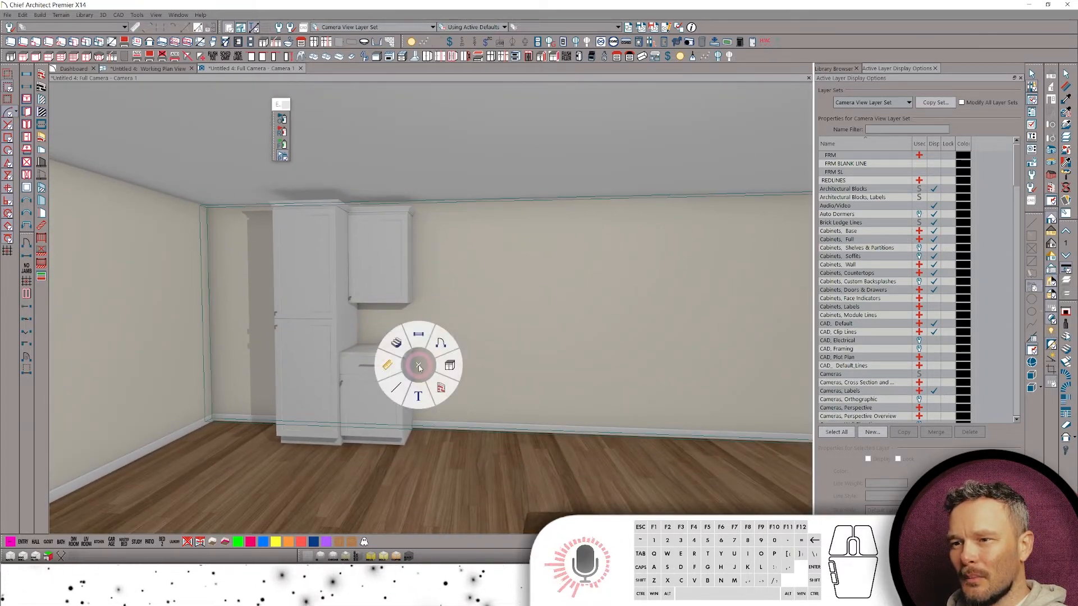
pyautogui.click(449, 366)
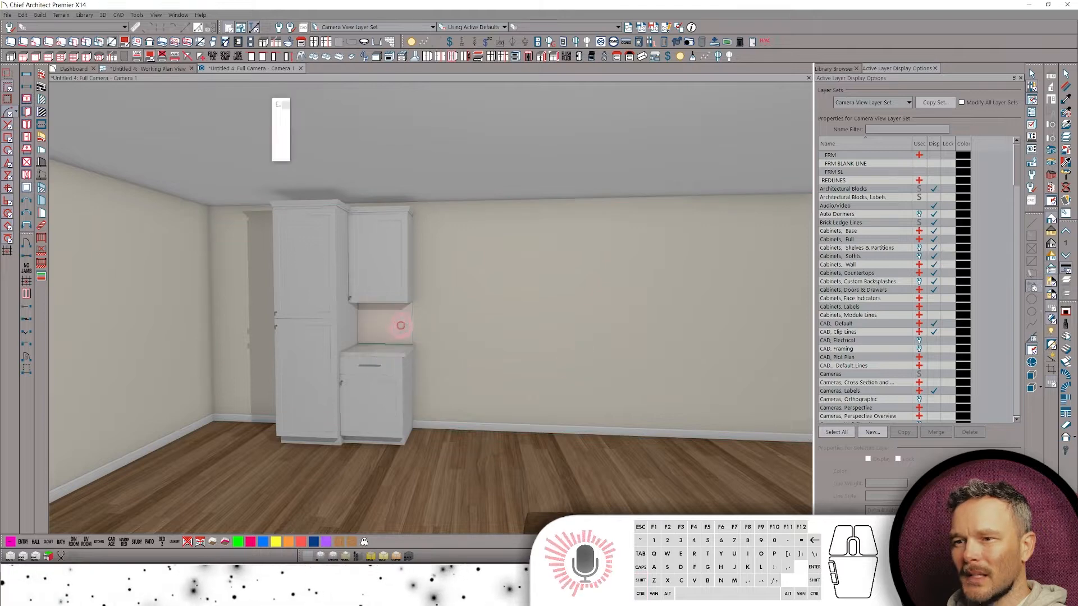
pyautogui.click(400, 326)
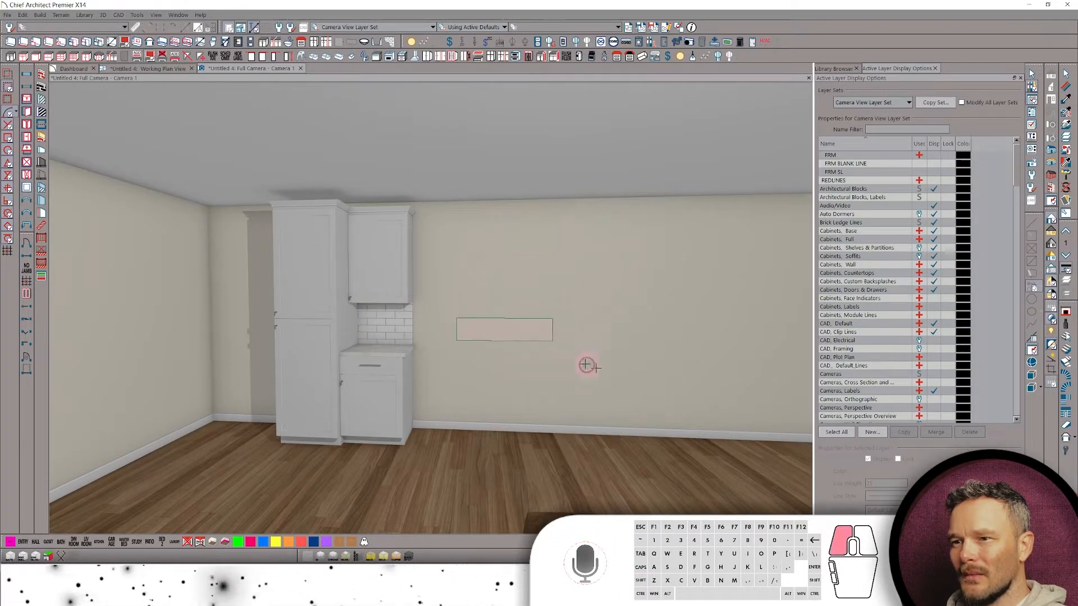
pyautogui.moveTo(585, 365); pyautogui.dragTo(776, 399)
# Place a window in the wall just beyond the wide tiled backsplash.
pyautogui.moveTo(733, 320); pyautogui.dragTo(658, 329, button='middle')
pyautogui.rightClick(658, 330)
pyautogui.click(658, 297)
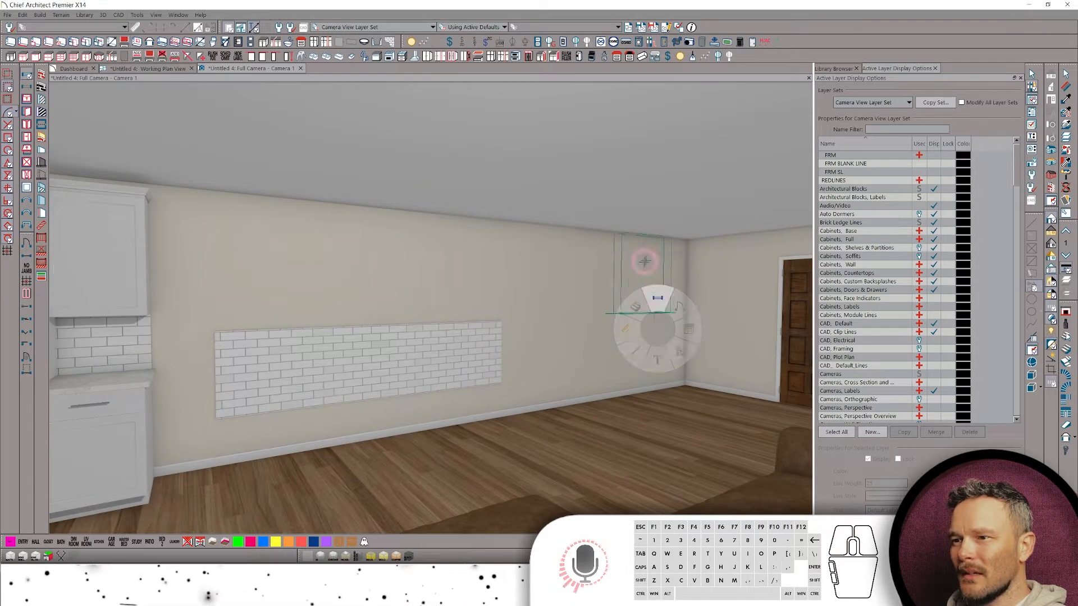
pyautogui.click(558, 309)
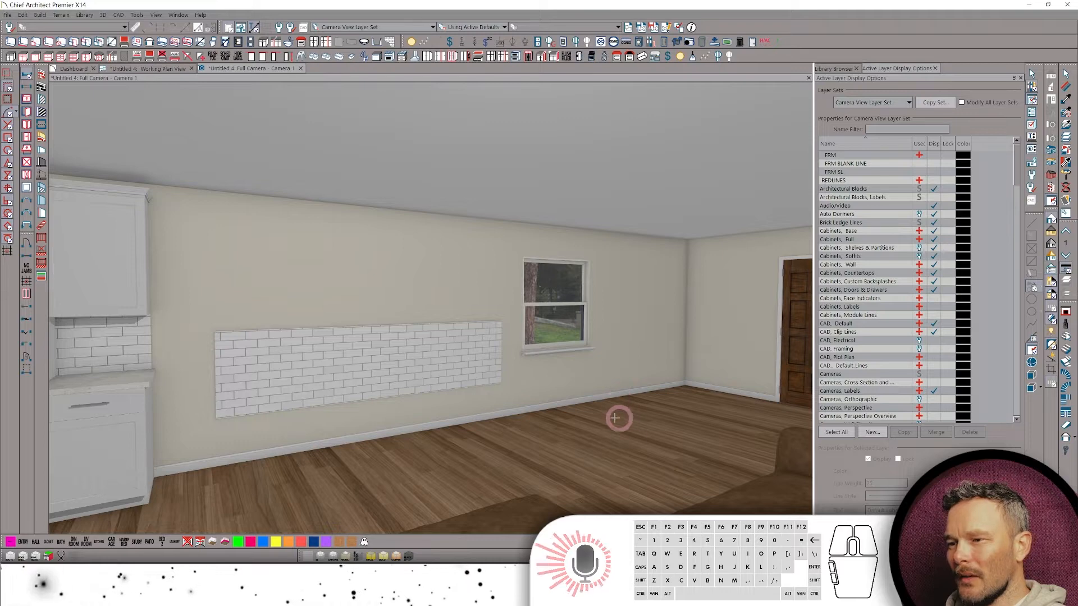
# Leave window placement and preview the cabinets, backsplash and new window in a ray-traced rendering.
pyautogui.moveTo(615, 418); pyautogui.dragTo(541, 307, button='middle')
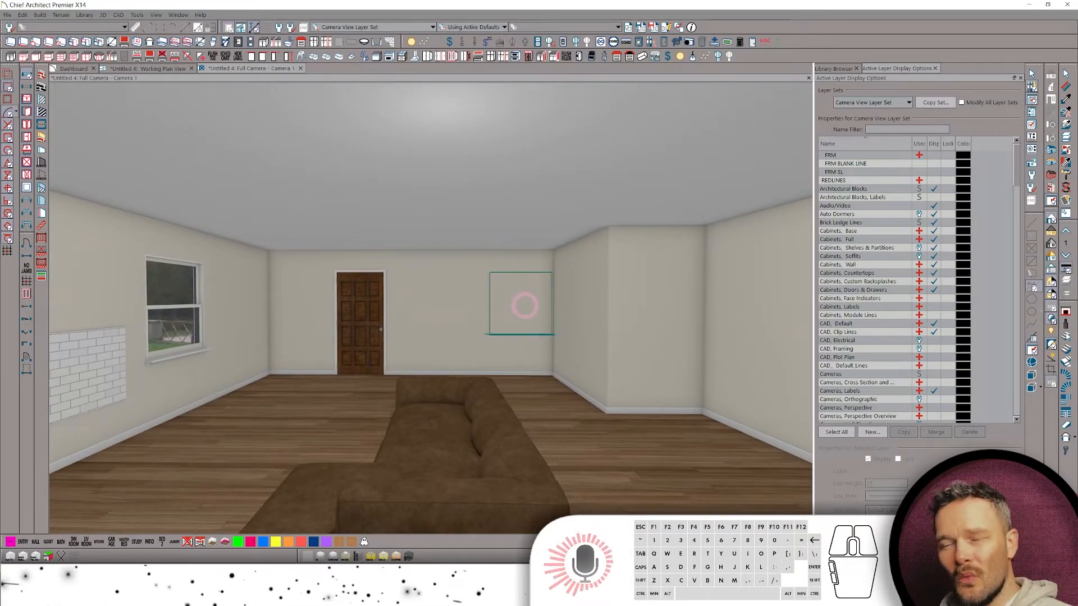
pyautogui.moveTo(476, 307); pyautogui.dragTo(476, 307, button='middle')
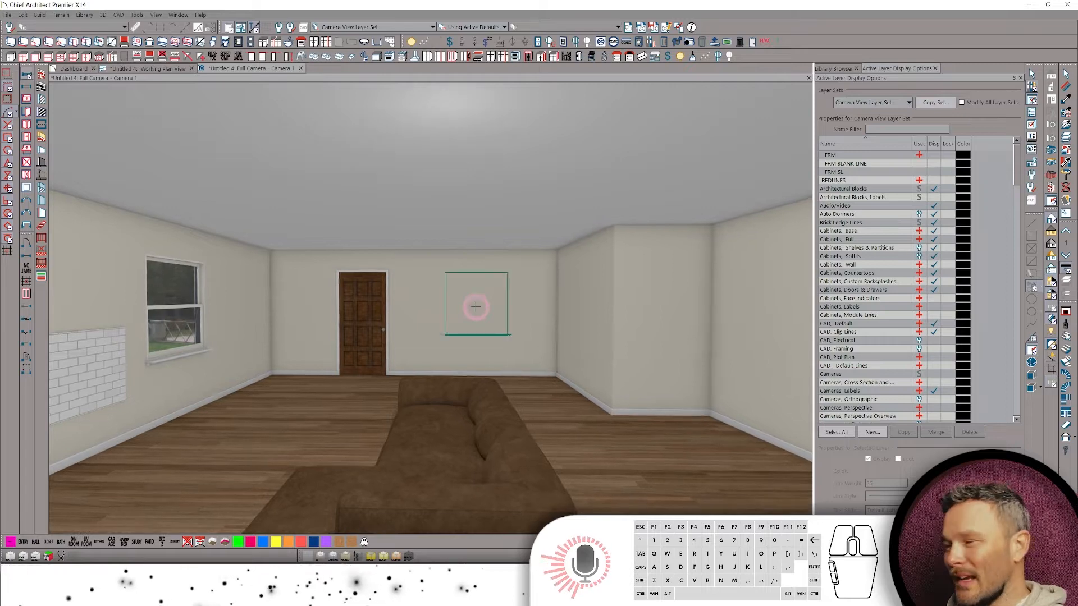
pyautogui.press('space')
pyautogui.moveTo(369, 289); pyautogui.dragTo(392, 316, button='middle')
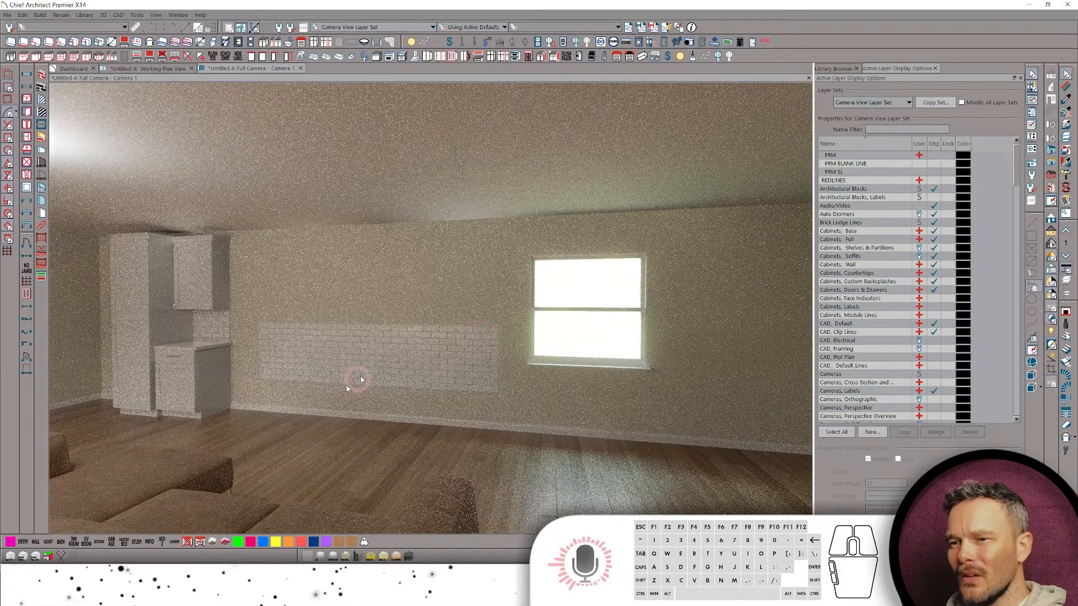
# Place a ceiling light in front of the wall between the wide backsplash and the new window.
pyautogui.hotkey('ctrl', 'shift')
pyautogui.click(300, 425)
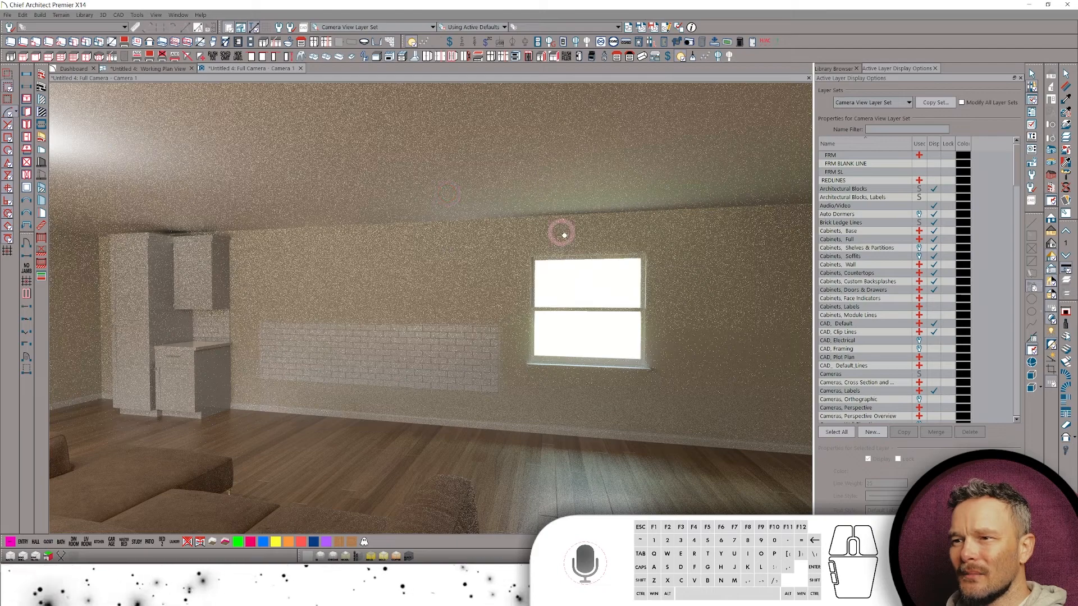
pyautogui.click(564, 235)
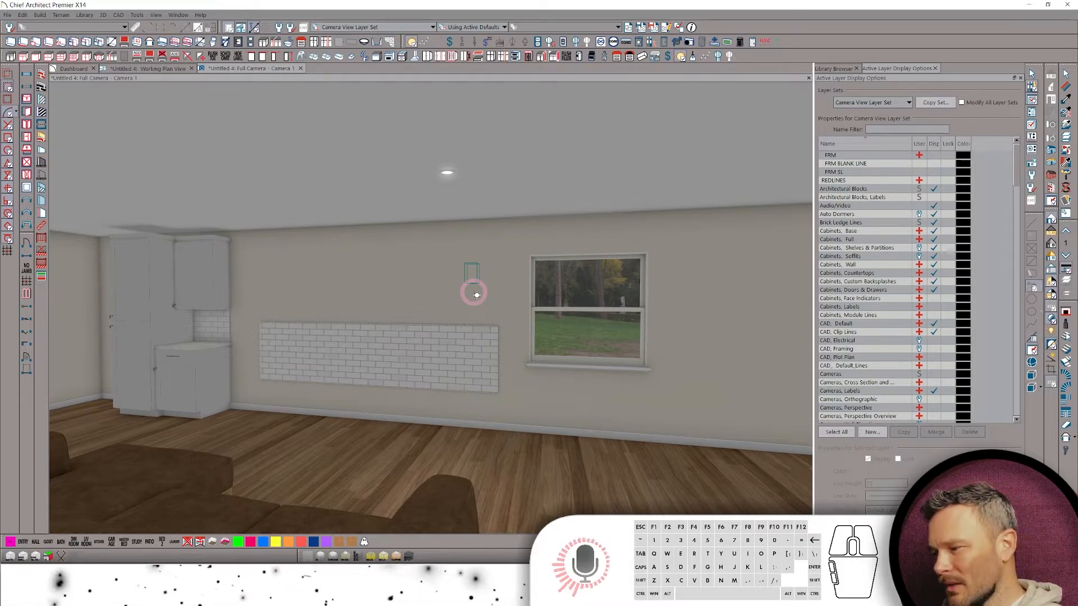
pyautogui.moveTo(376, 320); pyautogui.dragTo(285, 131, button='middle')
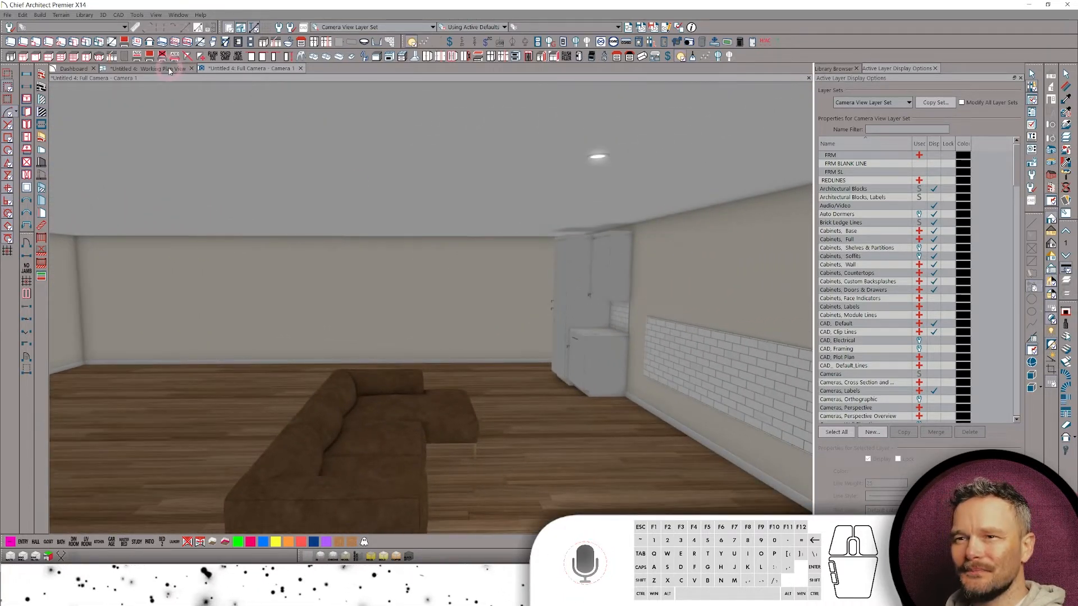
# Close the full camera view and return to the Working Plan View.
pyautogui.click(302, 69)
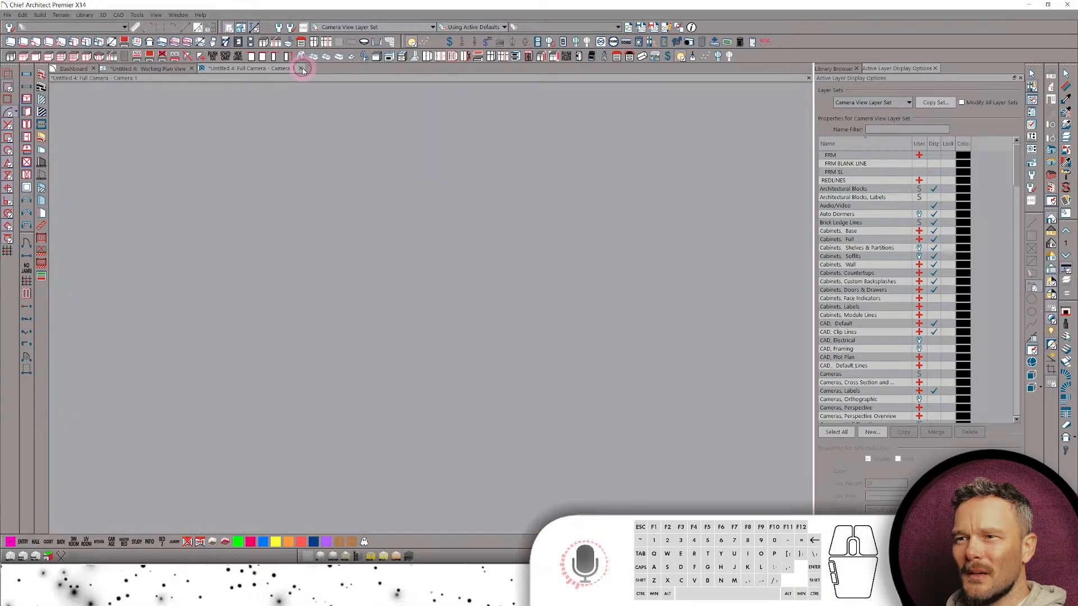
pyautogui.scroll(-5, 497, 252)
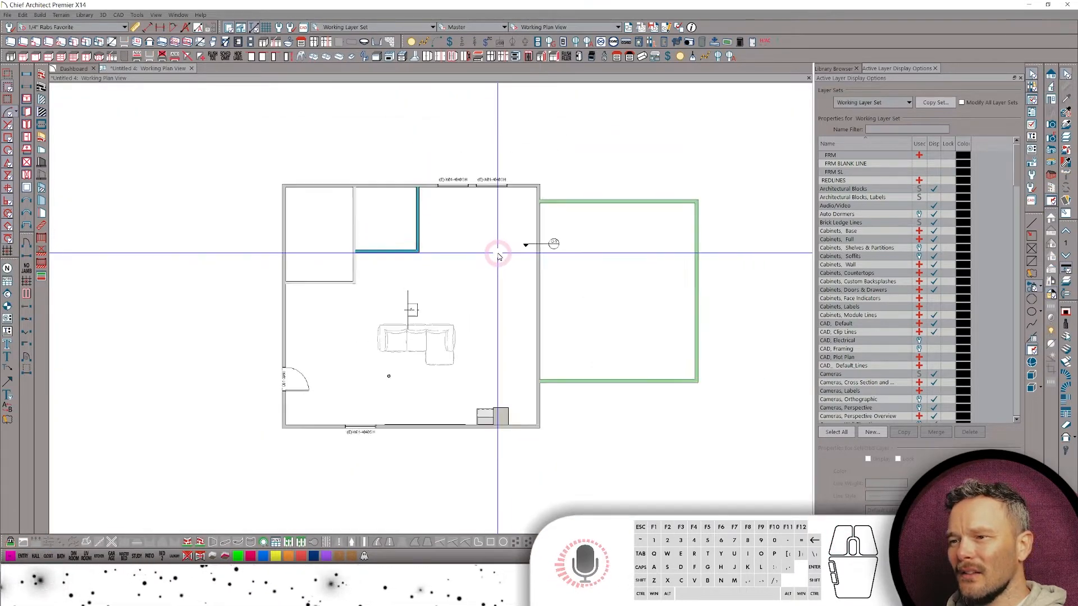
pyautogui.scroll(1, 489, 256)
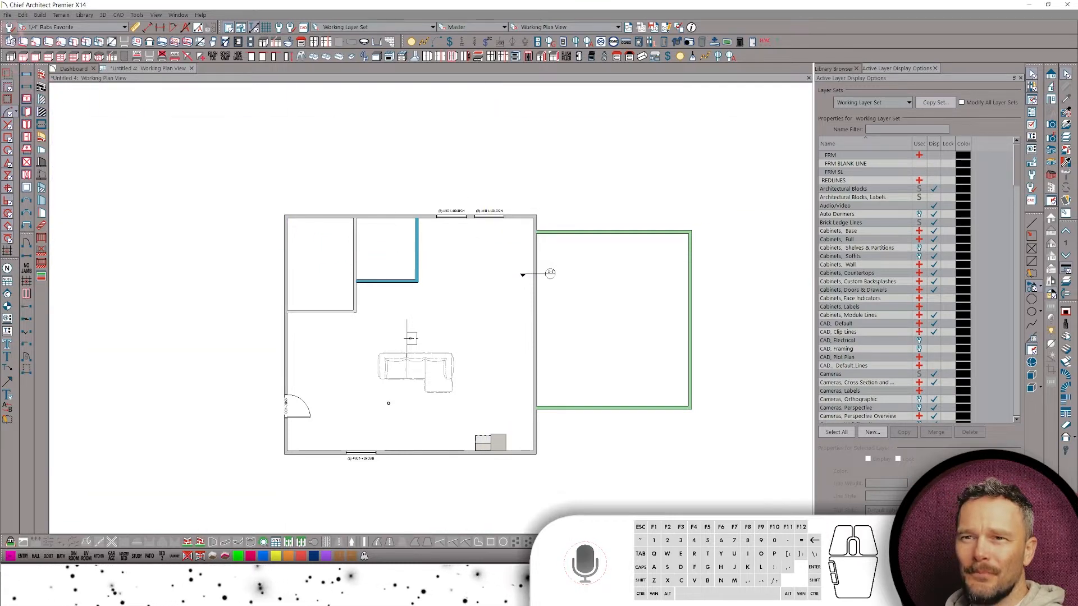
# Open the Project Browser and expand the CAD Details list to look through the saved details.
pyautogui.click(1032, 113)
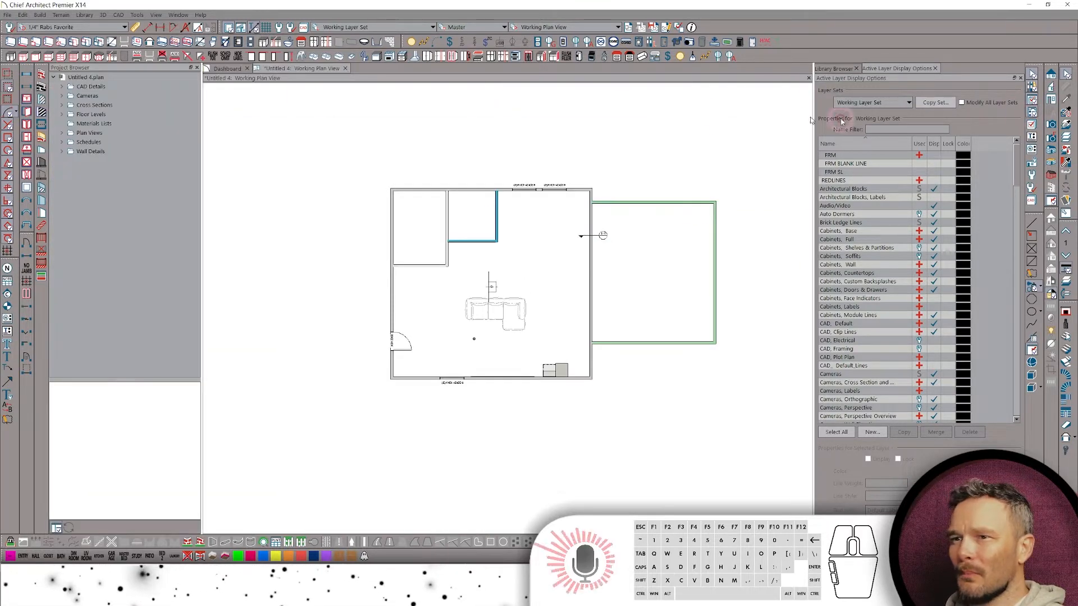
pyautogui.click(63, 87)
pyautogui.scroll(-3, 119, 137)
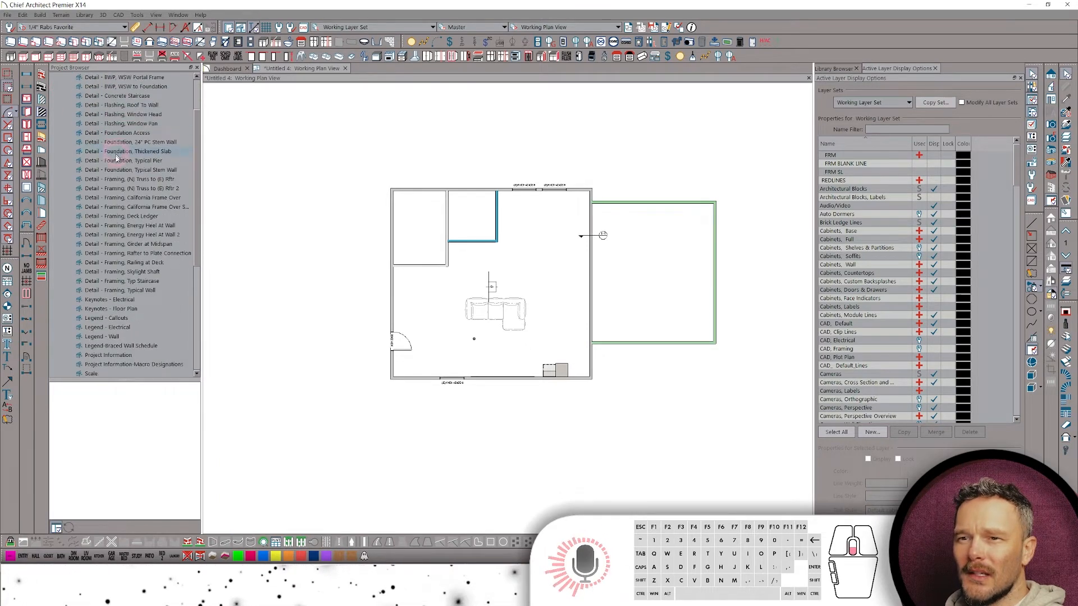
pyautogui.scroll(3, 107, 261)
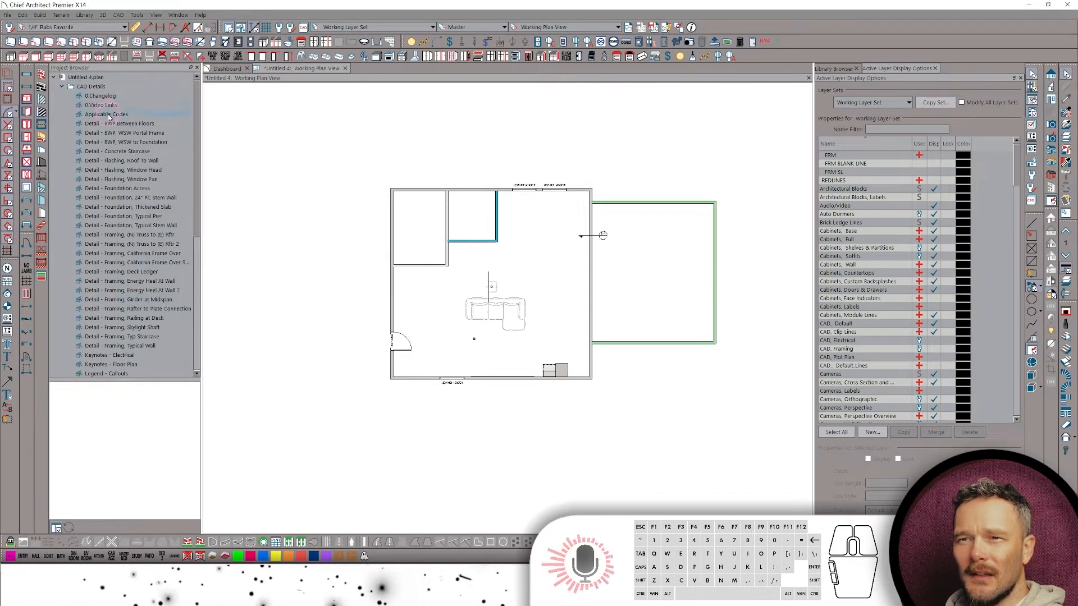
# Preview the BWP and concrete staircase details and open Detail - BWP, WSW Portal Frame.
pyautogui.click(93, 127)
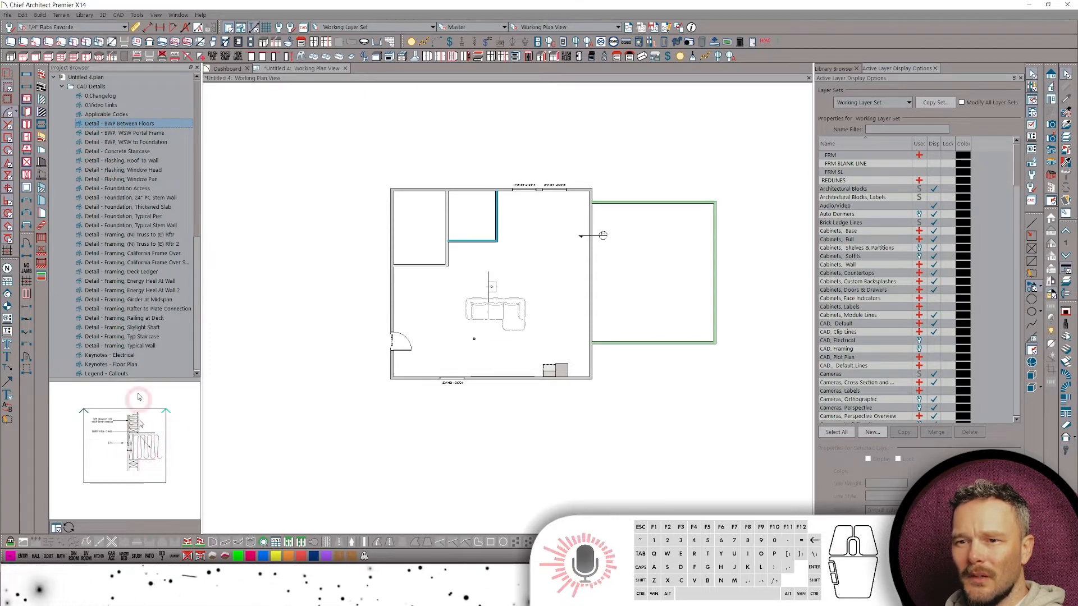
pyautogui.click(113, 135)
pyautogui.click(113, 152)
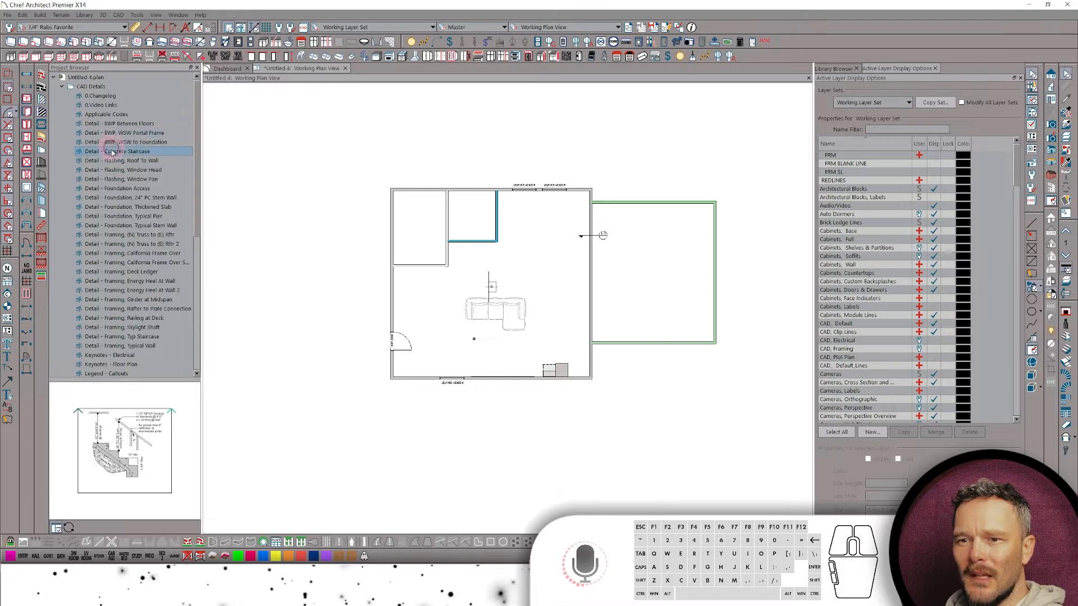
pyautogui.click(120, 142)
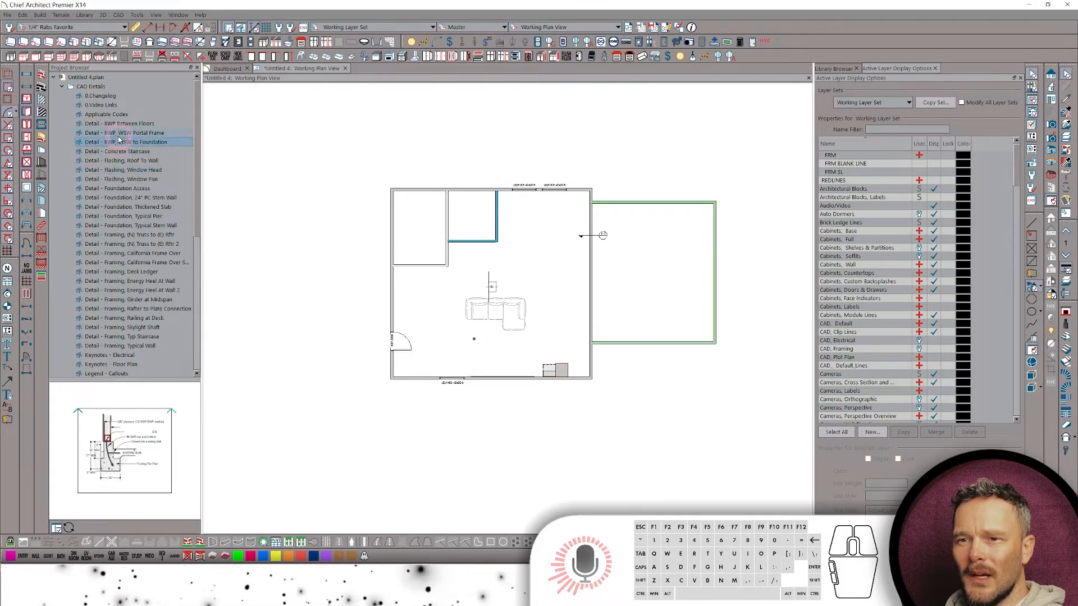
pyautogui.click(118, 137)
pyautogui.doubleClick(119, 137)
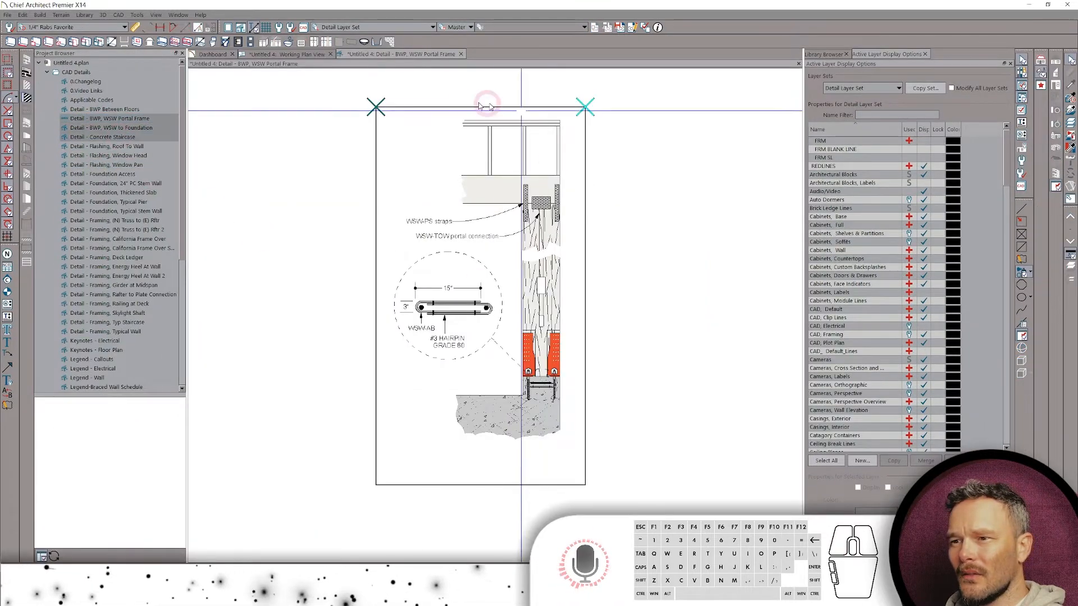
# Preview the roof-to-wall flashing and foundation details and open Detail - Framing, (N) Truss to (E) Rftr.
pyautogui.click(111, 147)
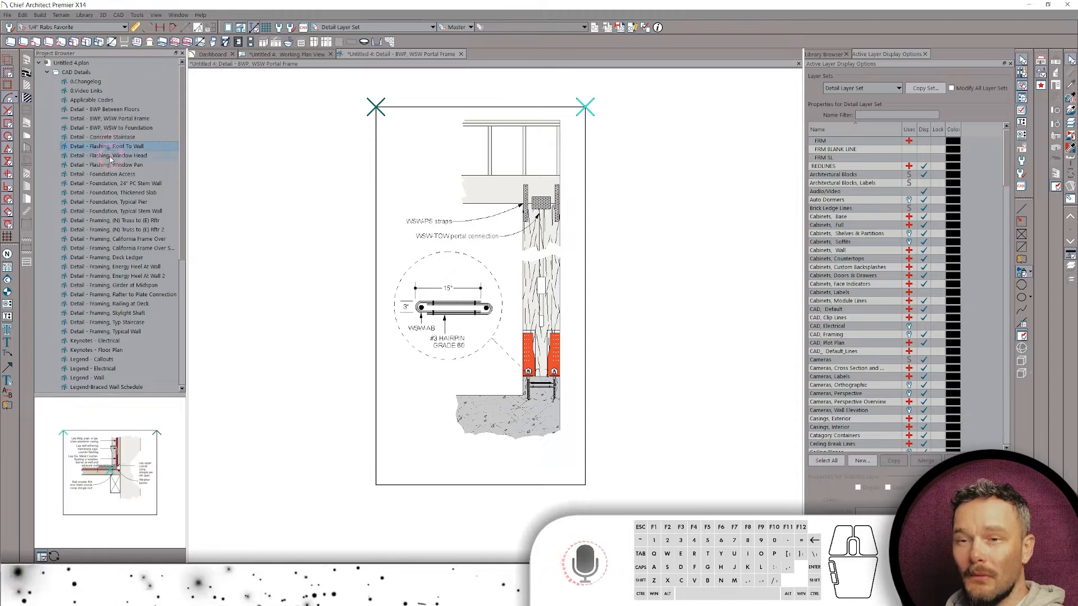
pyautogui.click(114, 184)
pyautogui.click(112, 193)
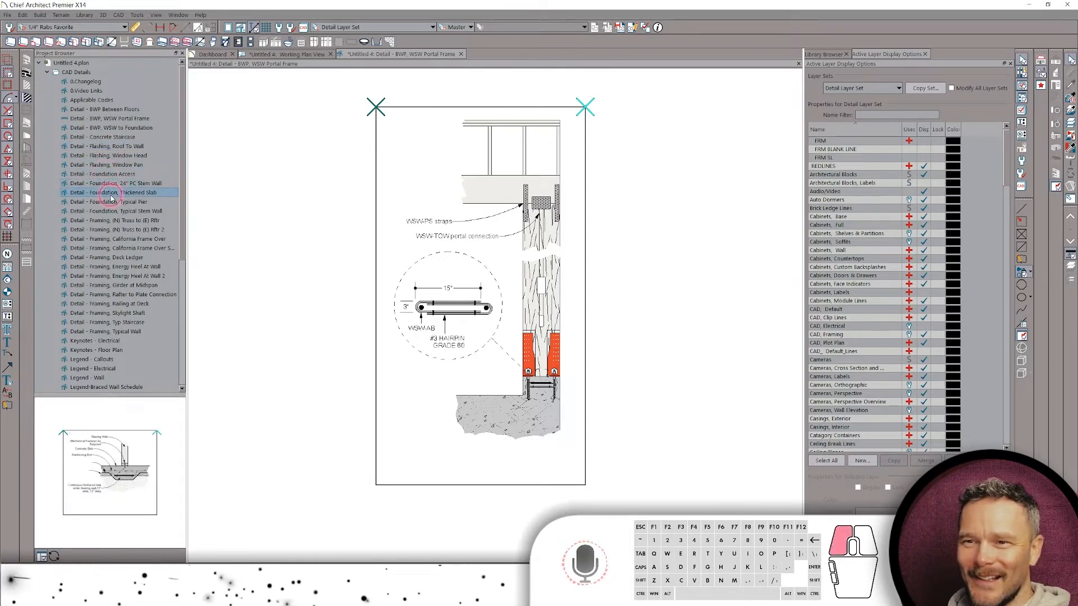
pyautogui.click(111, 221)
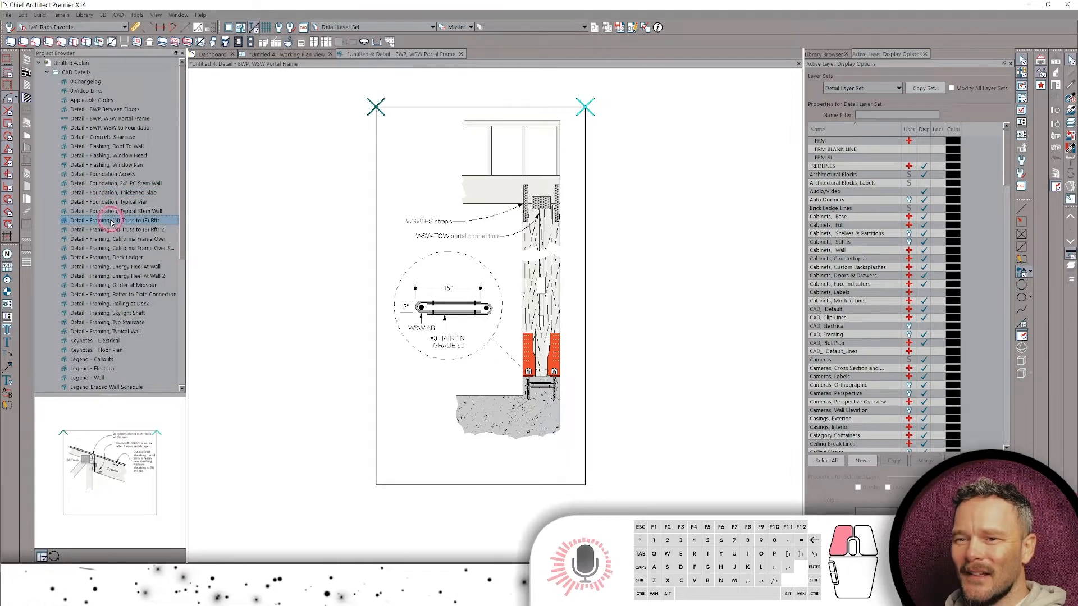
pyautogui.doubleClick(111, 221)
pyautogui.click(478, 201)
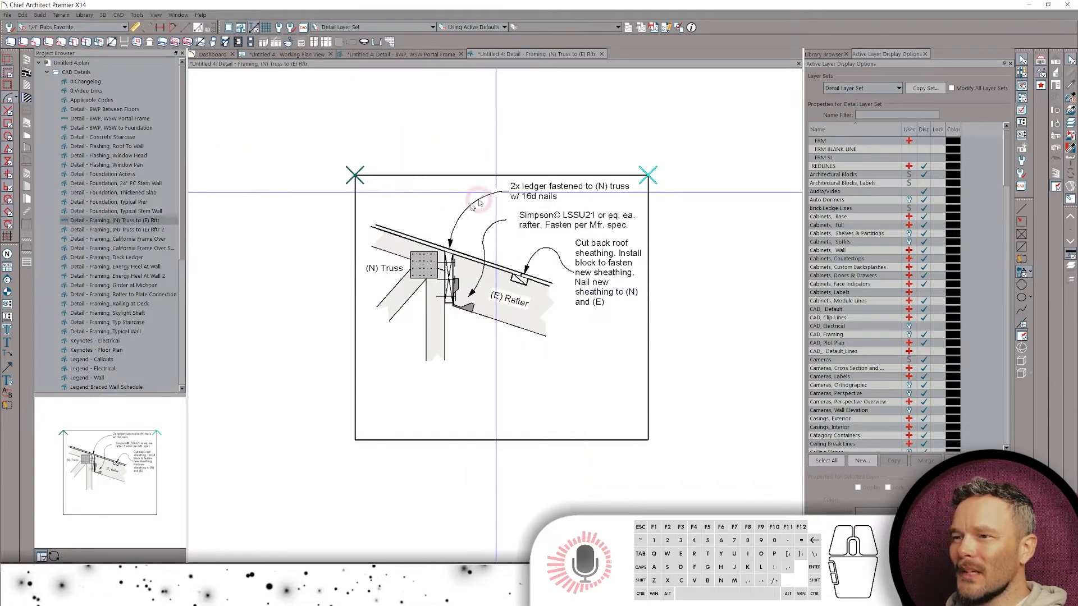
# Open the framing details California Frame Over Section and Girder at Midspan.
pyautogui.click(102, 249)
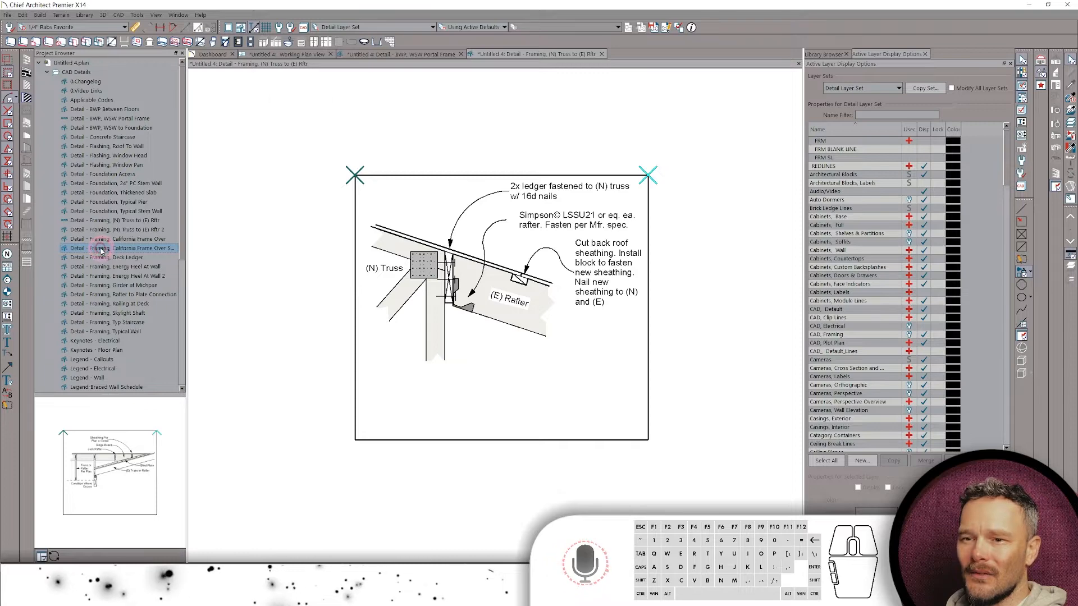
pyautogui.doubleClick(101, 251)
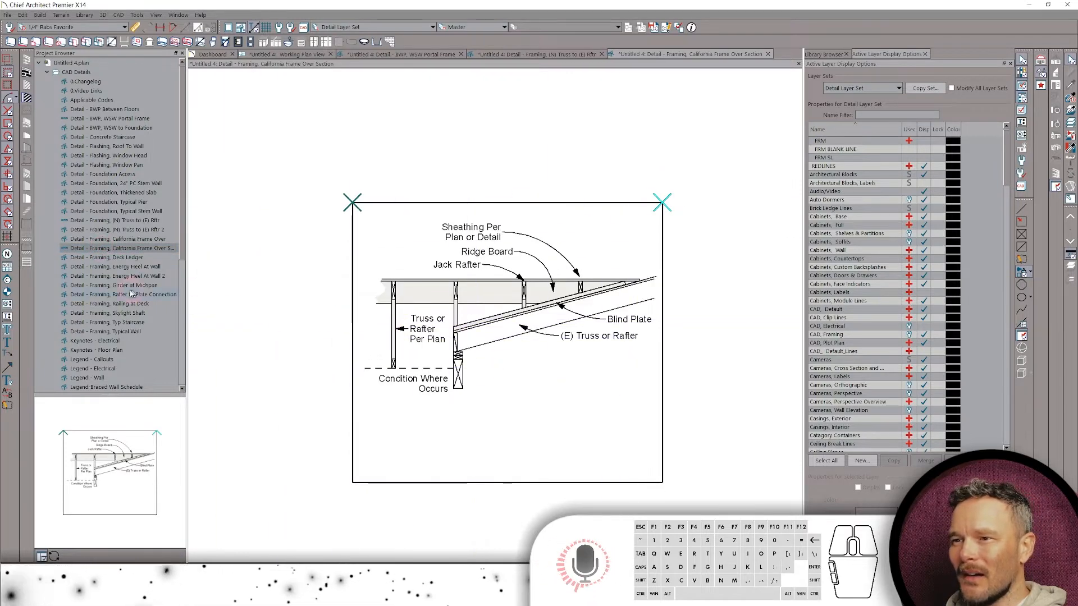
pyautogui.doubleClick(113, 285)
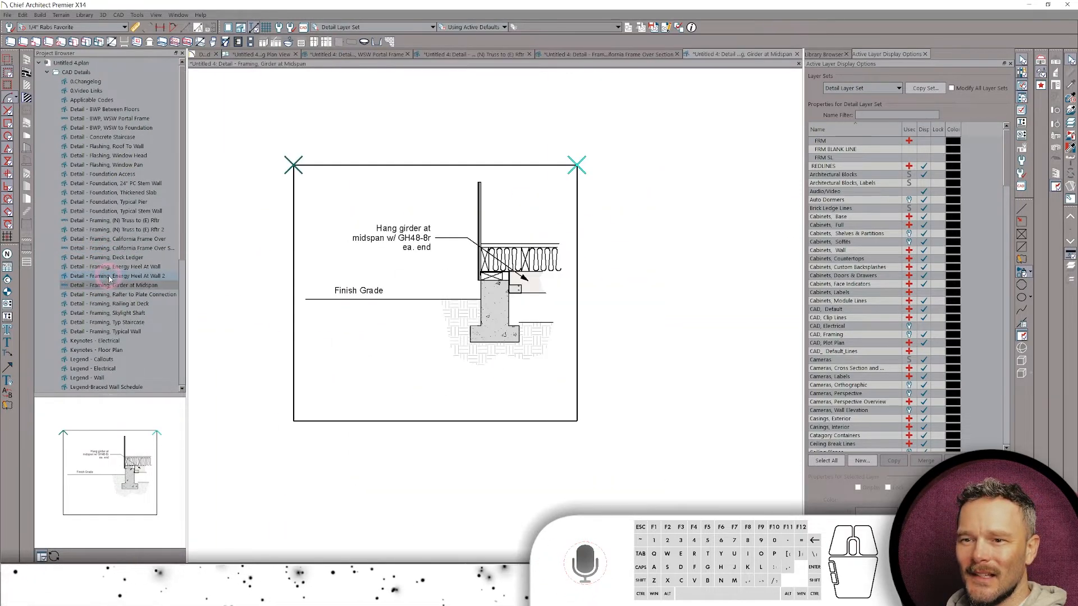
# Open the California Frame Over framing detail, followed by the Typical Pier foundation detail.
pyautogui.click(111, 241)
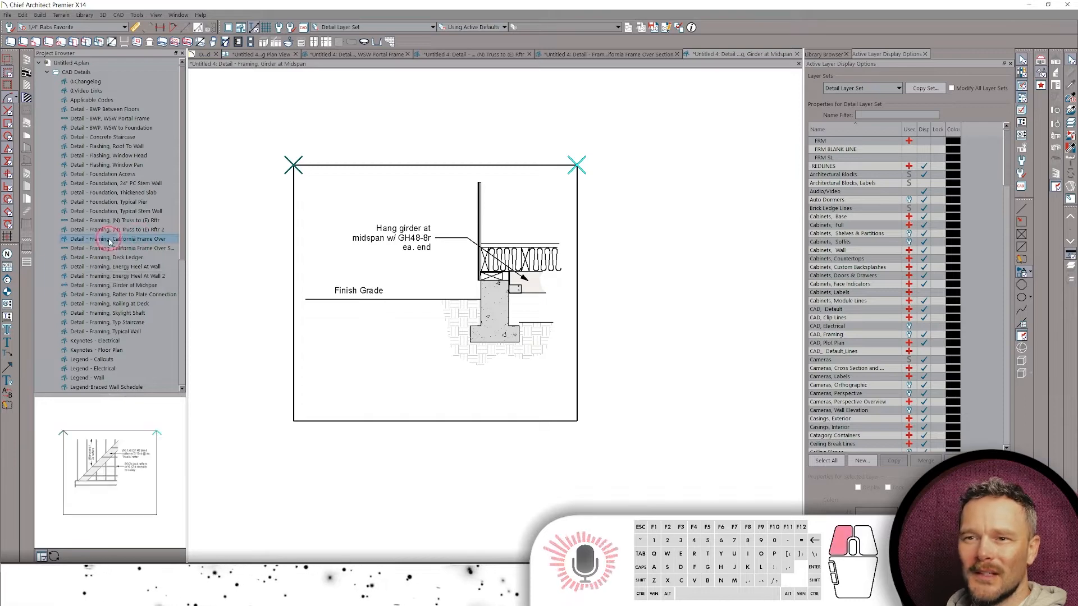
pyautogui.doubleClick(110, 240)
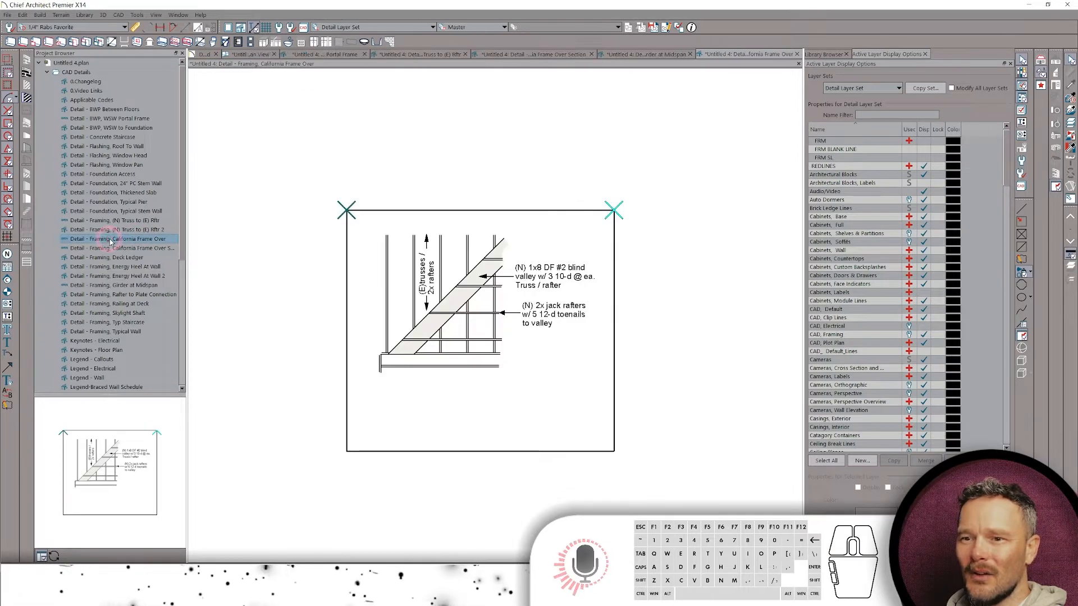
pyautogui.click(117, 203)
pyautogui.doubleClick(116, 203)
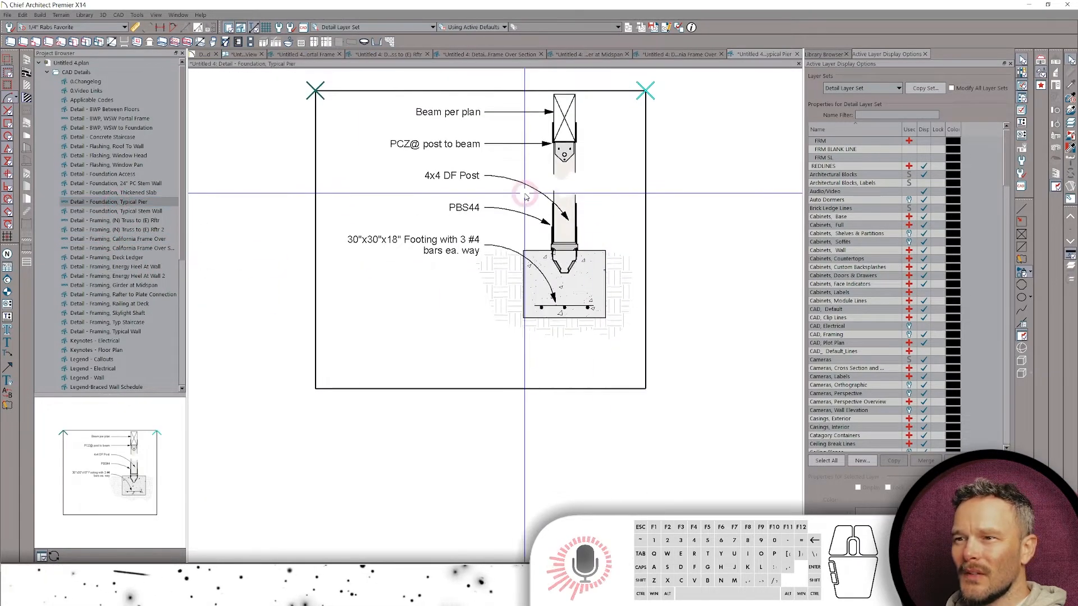
pyautogui.scroll(3, 526, 210)
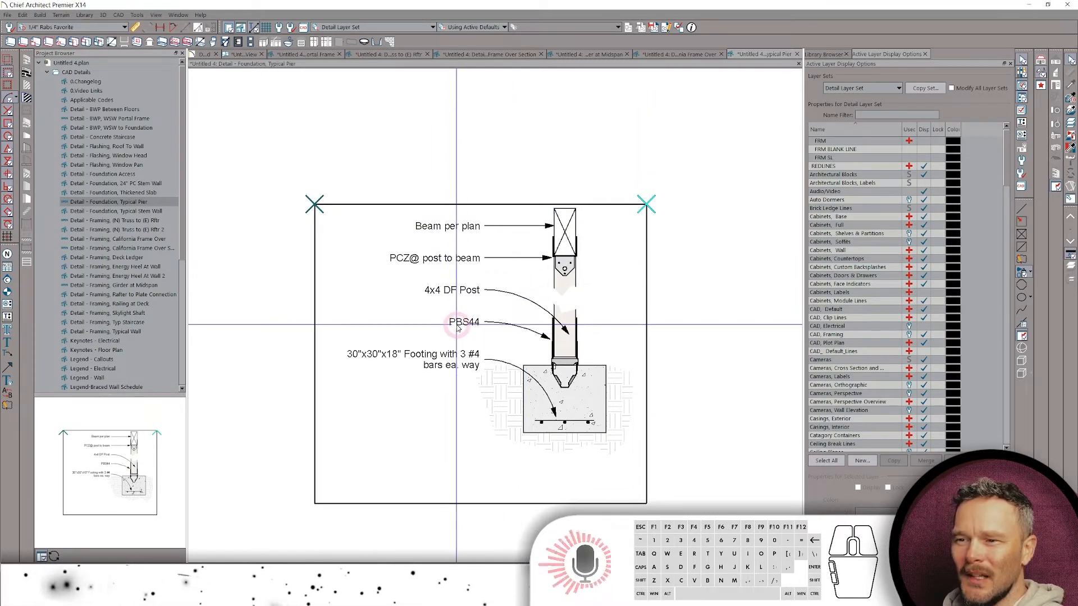
# Inspect the macro text behind the footing note in the Typical Pier detail without changing it.
pyautogui.click(418, 358)
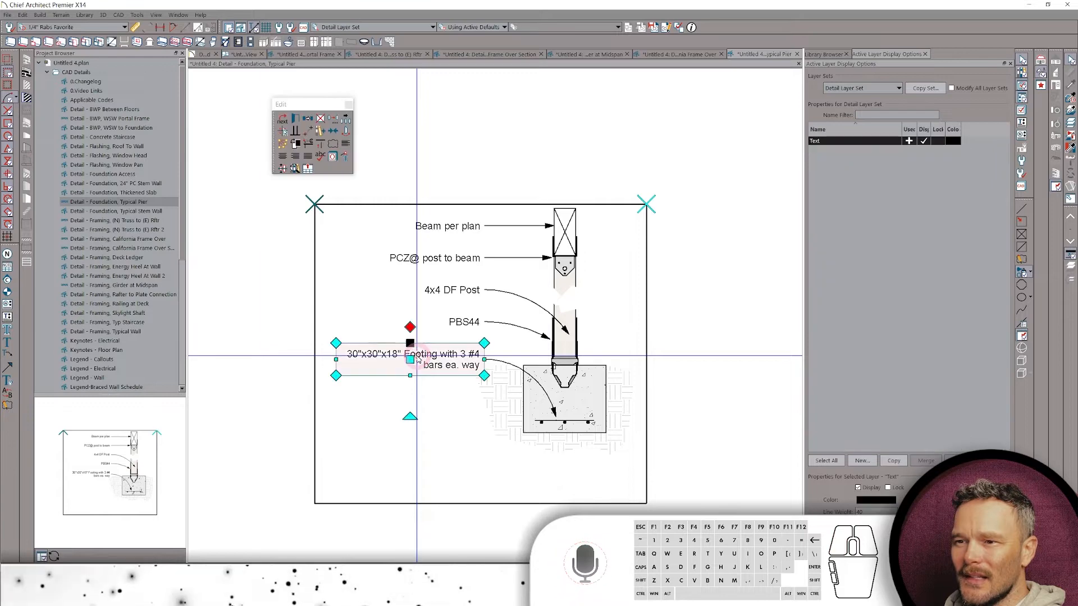
pyautogui.doubleClick(417, 359)
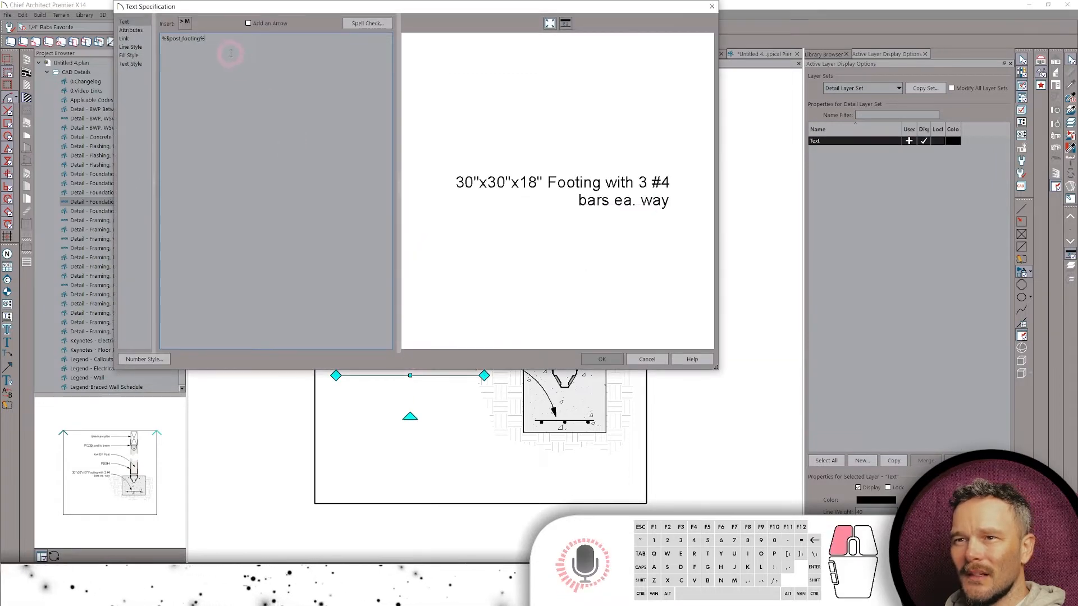
pyautogui.click(647, 359)
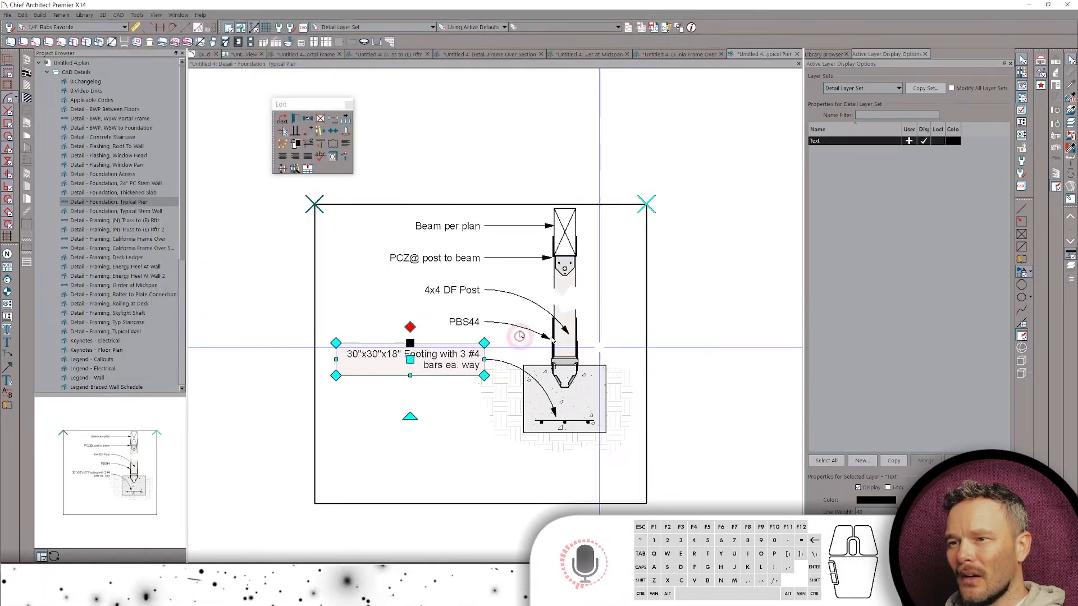
# Open the Project Information Macro Designations CAD detail.
pyautogui.scroll(-5, 92, 230)
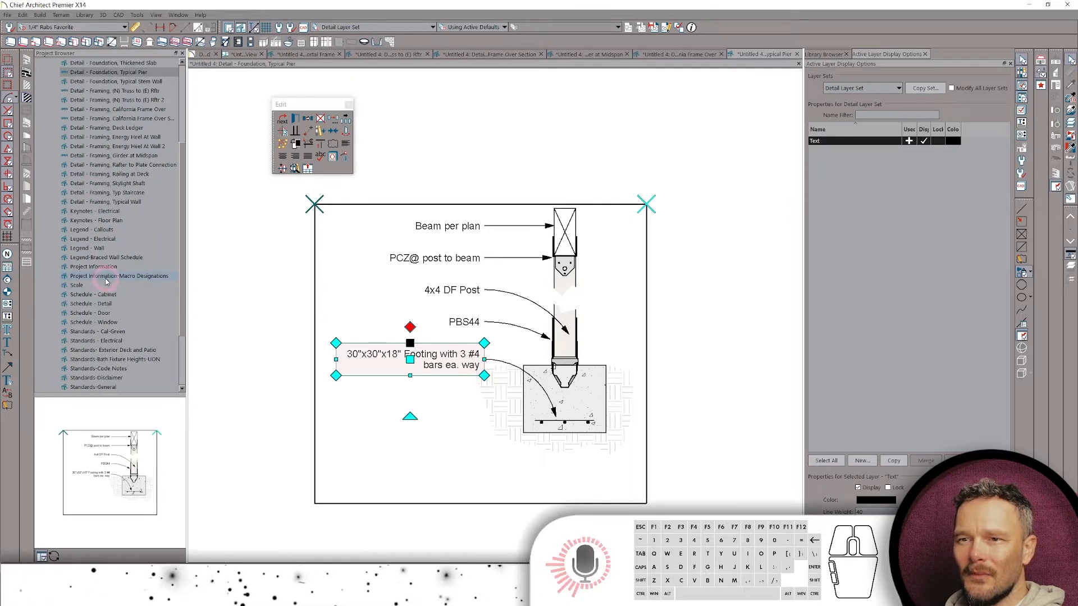
pyautogui.click(106, 278)
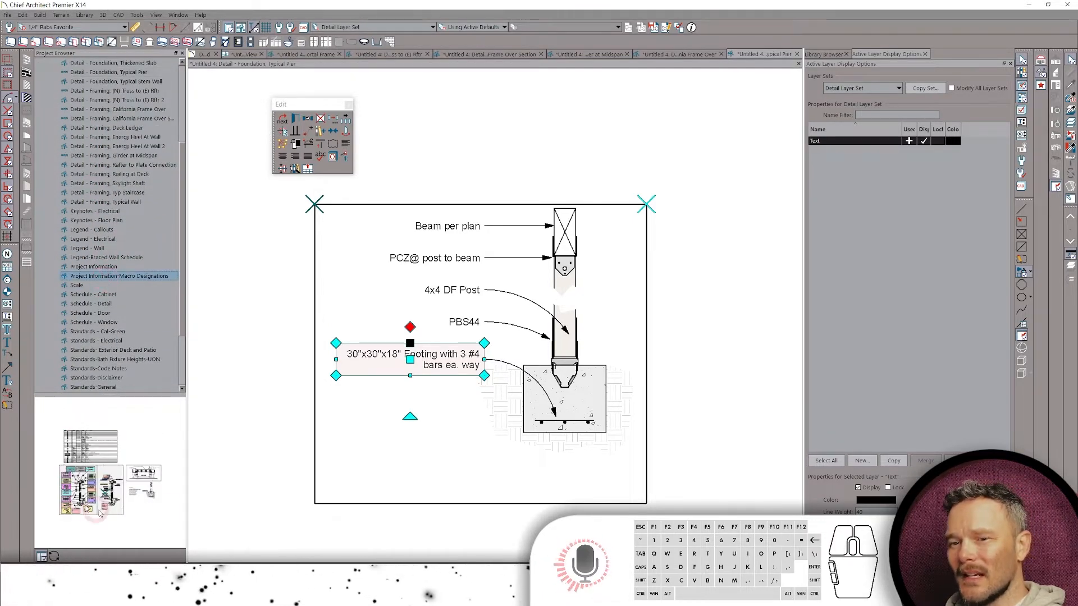
pyautogui.doubleClick(97, 278)
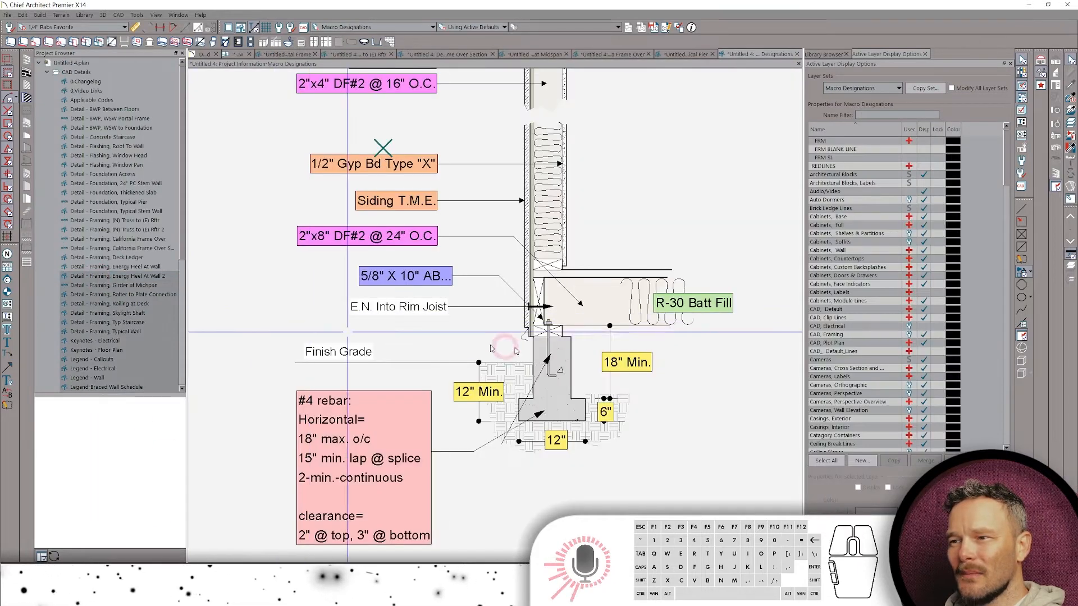
# Examine the colour-coded note option groups and the labelled wall section in the macro designations layout.
pyautogui.scroll(-8, 577, 338)
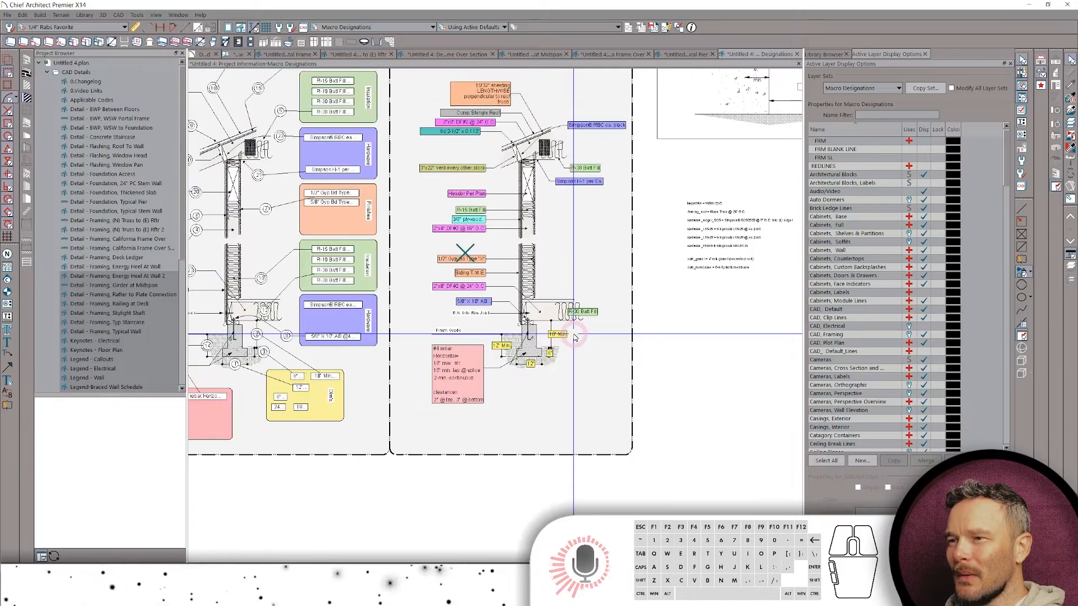
pyautogui.scroll(-6, 575, 337)
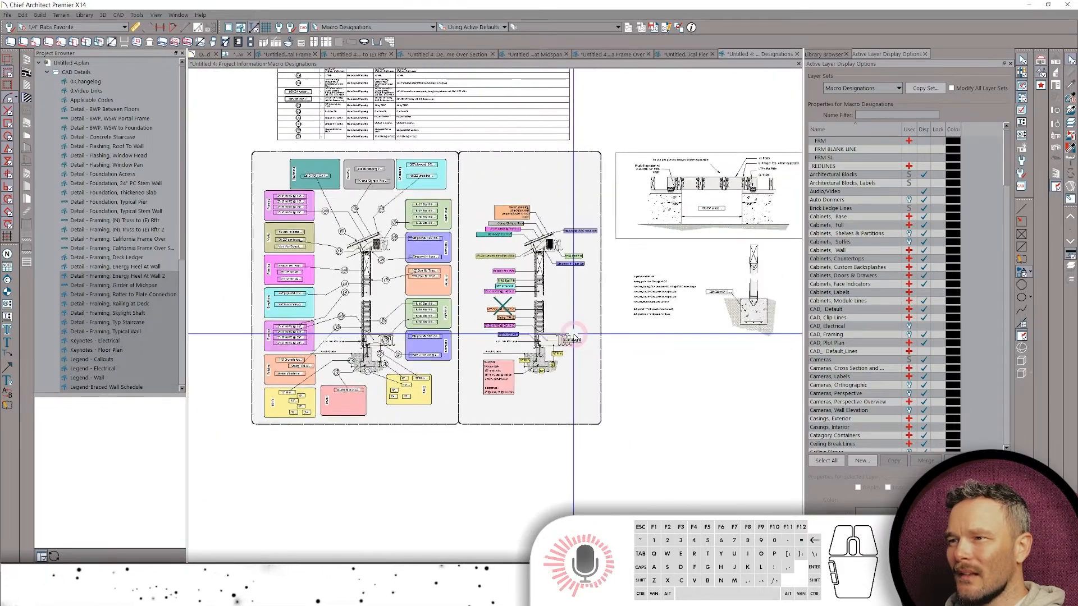
pyautogui.scroll(-1, 574, 335)
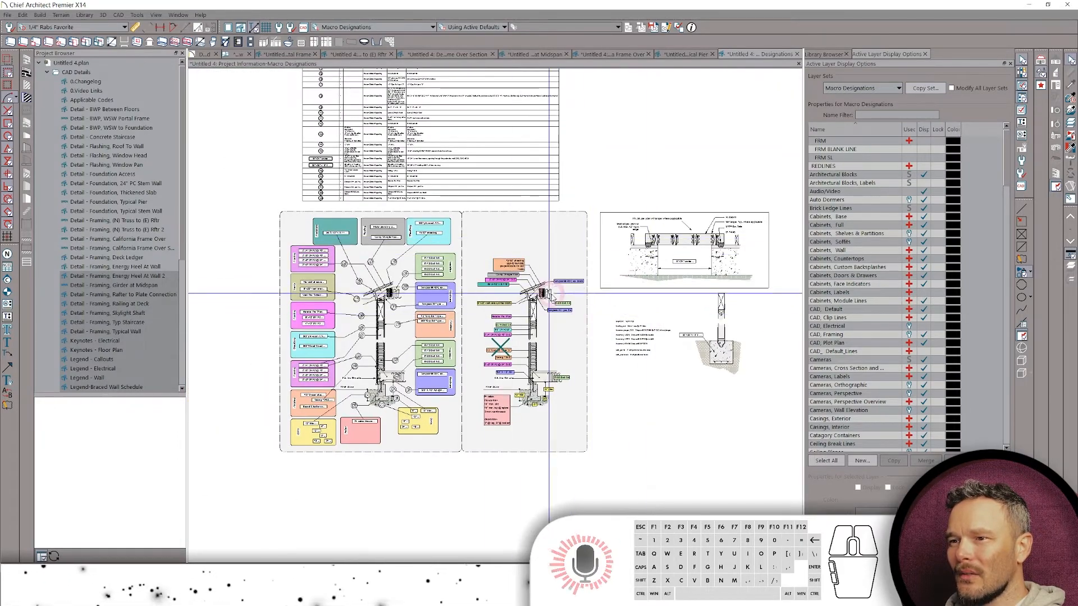
pyautogui.scroll(6, 553, 294)
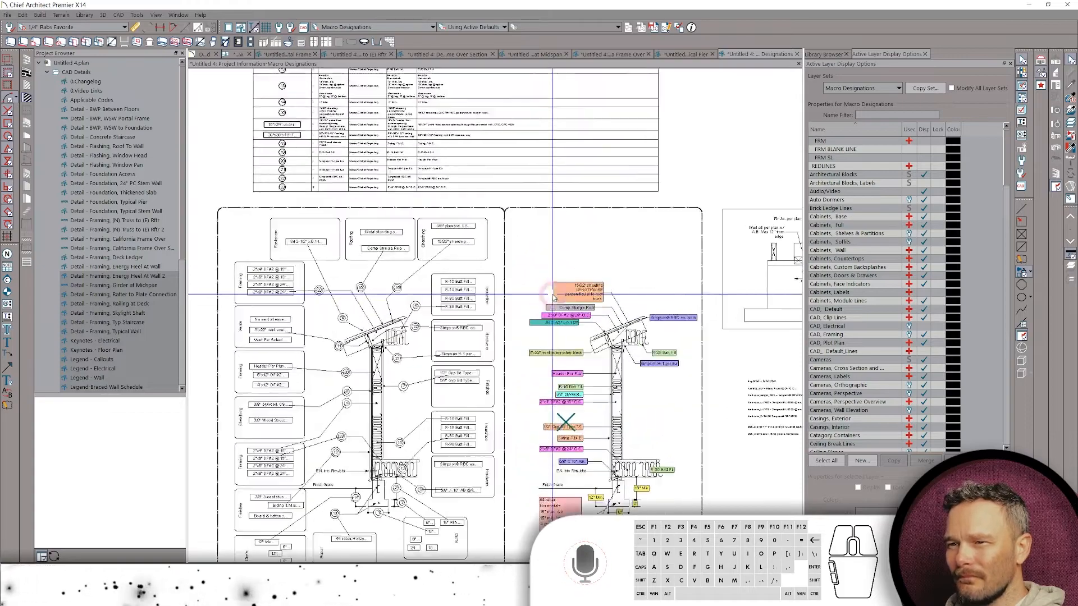
pyautogui.scroll(4, 553, 296)
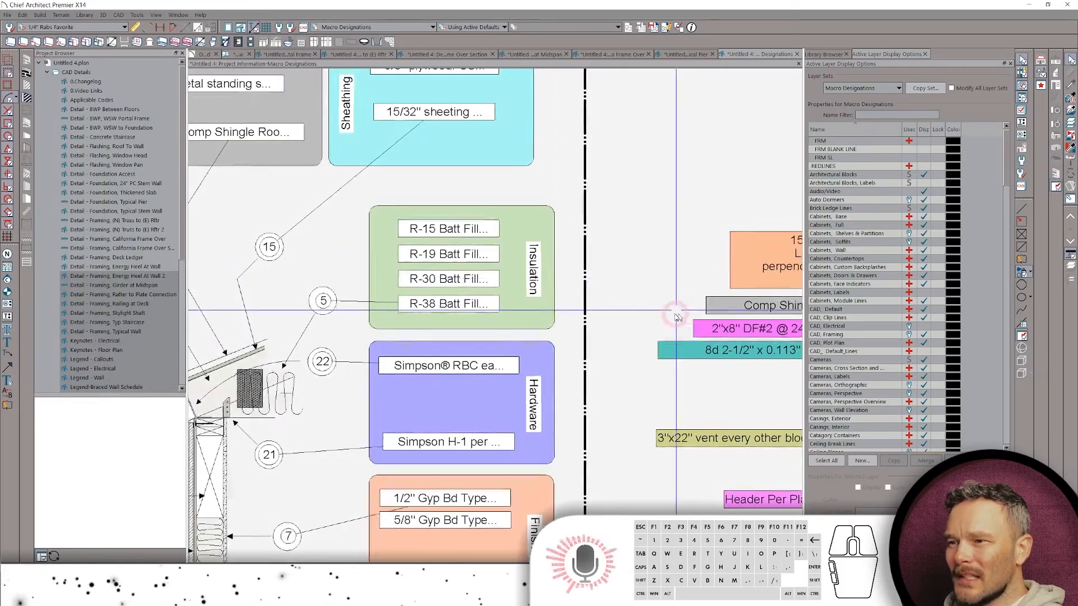
pyautogui.scroll(-4, 681, 324)
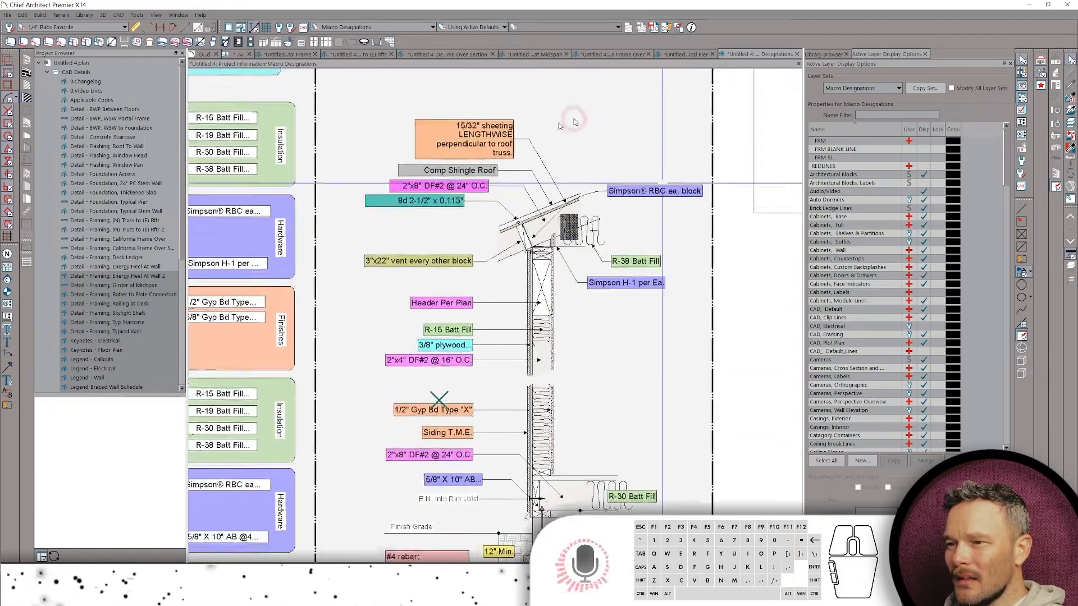
pyautogui.scroll(-2, 631, 205)
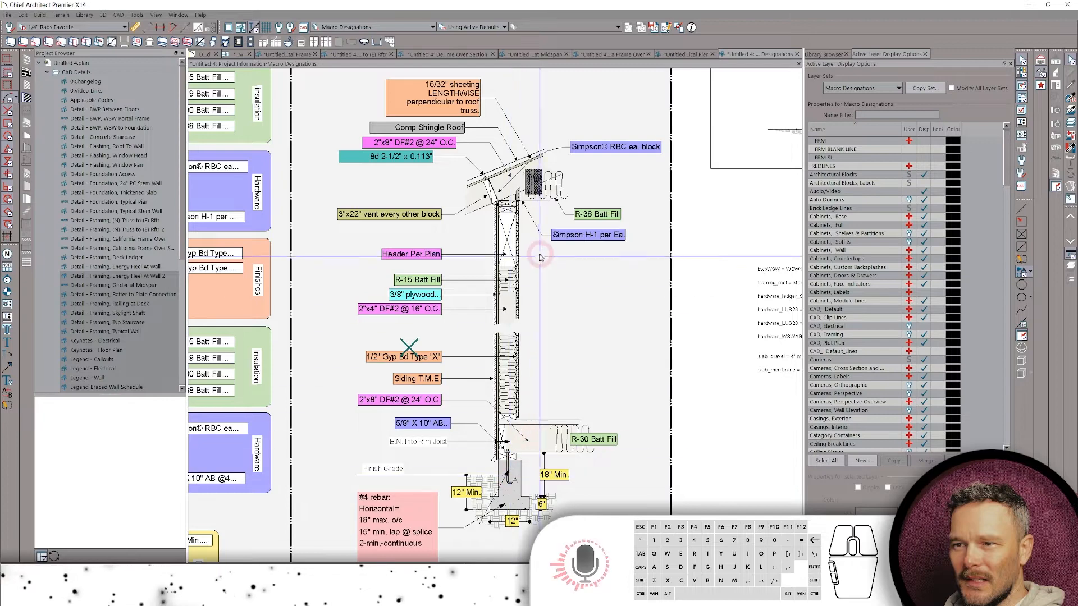
# Inspect the macro text behind the 3"x22" vent note and the wall insulation note above the plywood note, leaving both unchanged.
pyautogui.click(398, 215)
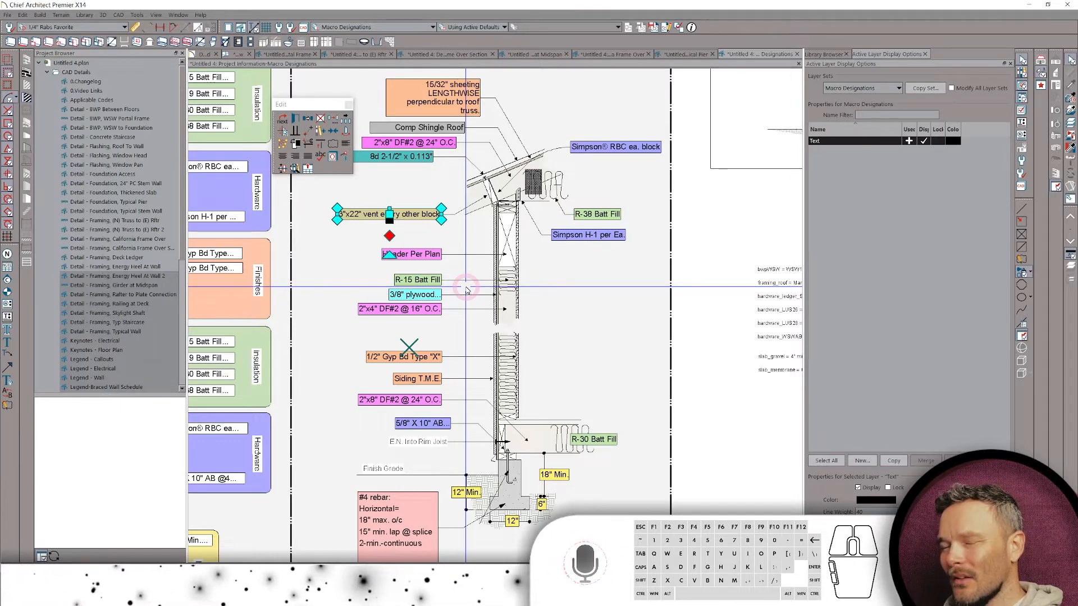
pyautogui.doubleClick(402, 216)
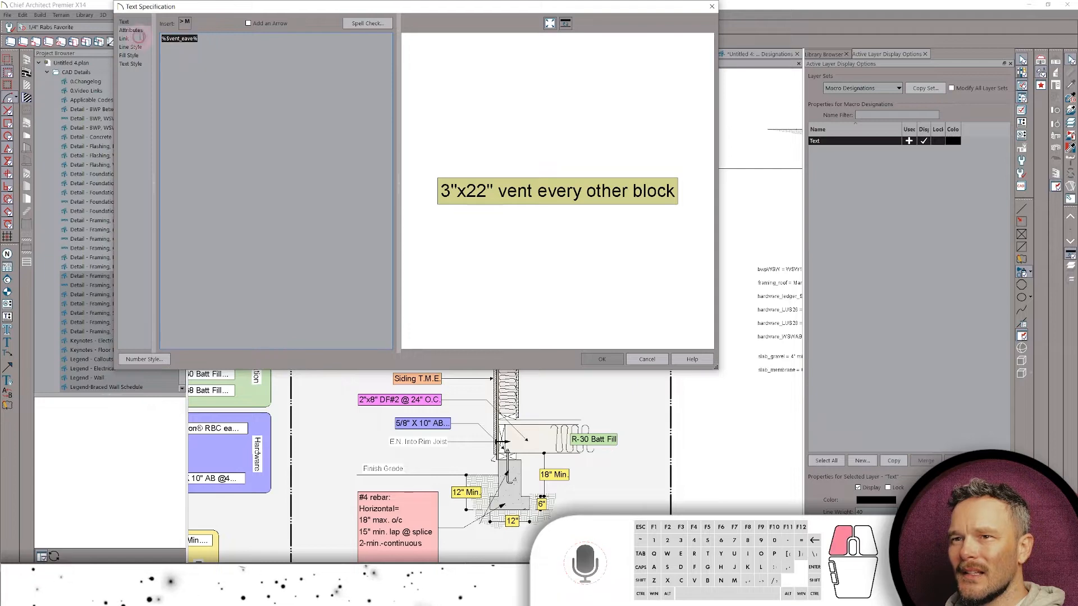
pyautogui.click(647, 359)
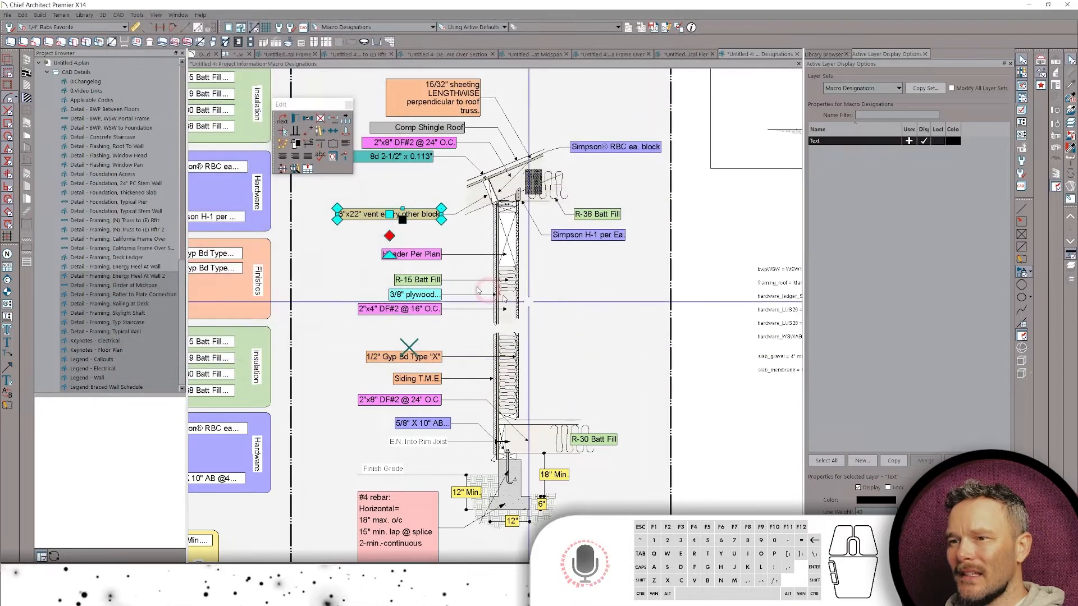
pyautogui.click(424, 283)
pyautogui.doubleClick(424, 283)
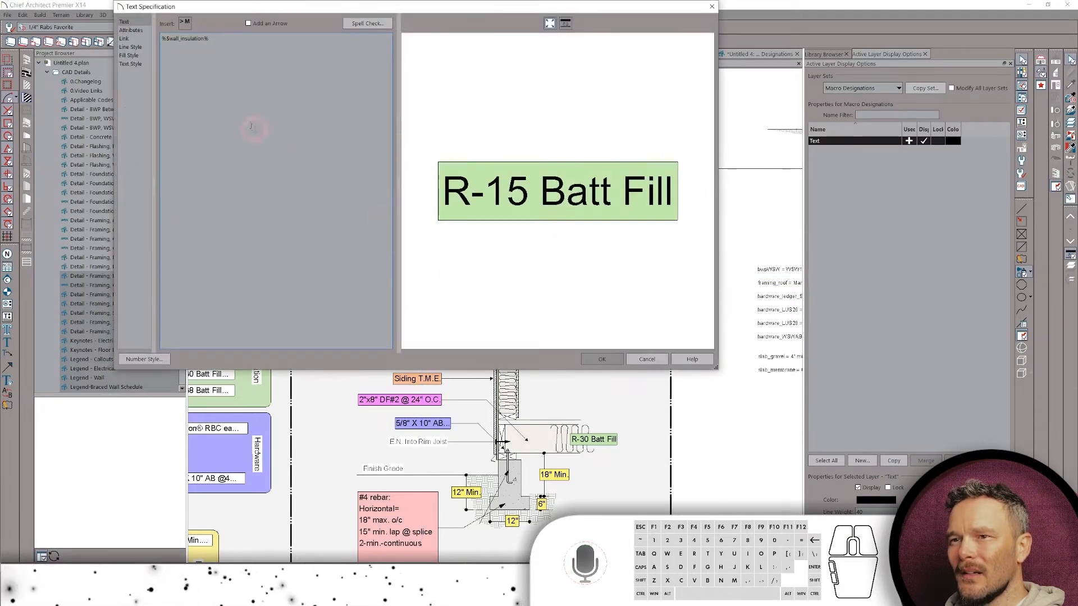
pyautogui.click(649, 360)
# Move the option end of callout 19's connecting line to R-19 Batt Fill in the lower Insulation group.
pyautogui.scroll(-4, 553, 318)
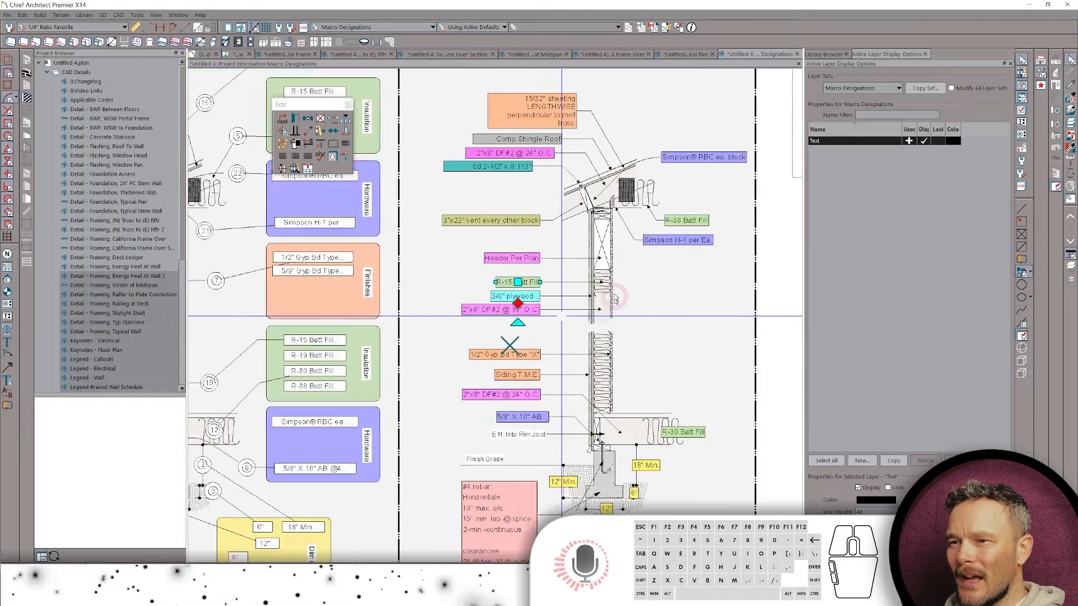
pyautogui.scroll(-2, 508, 317)
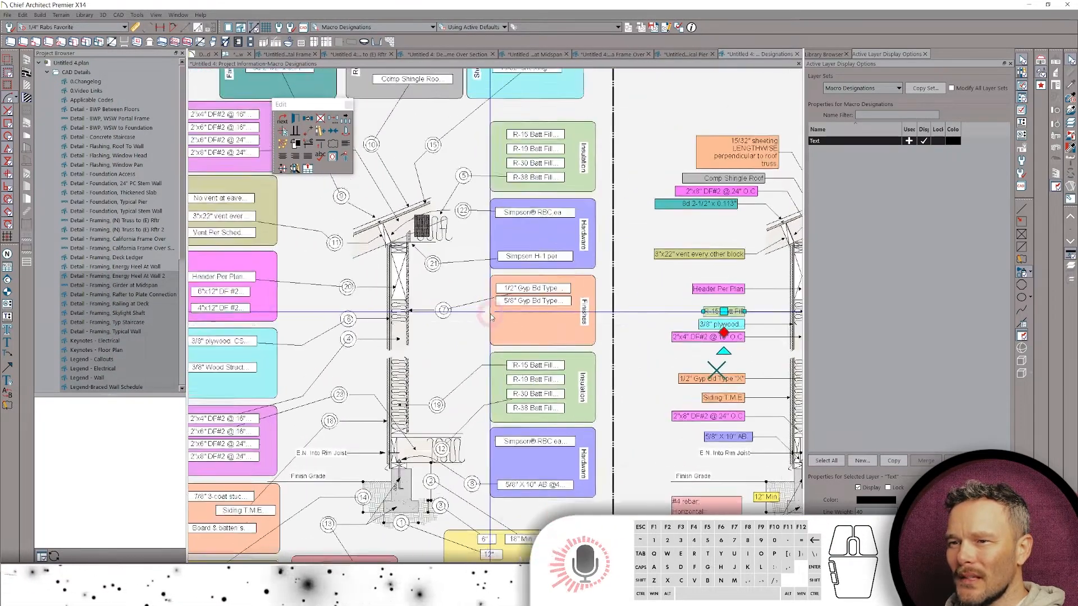
pyautogui.scroll(6, 616, 335)
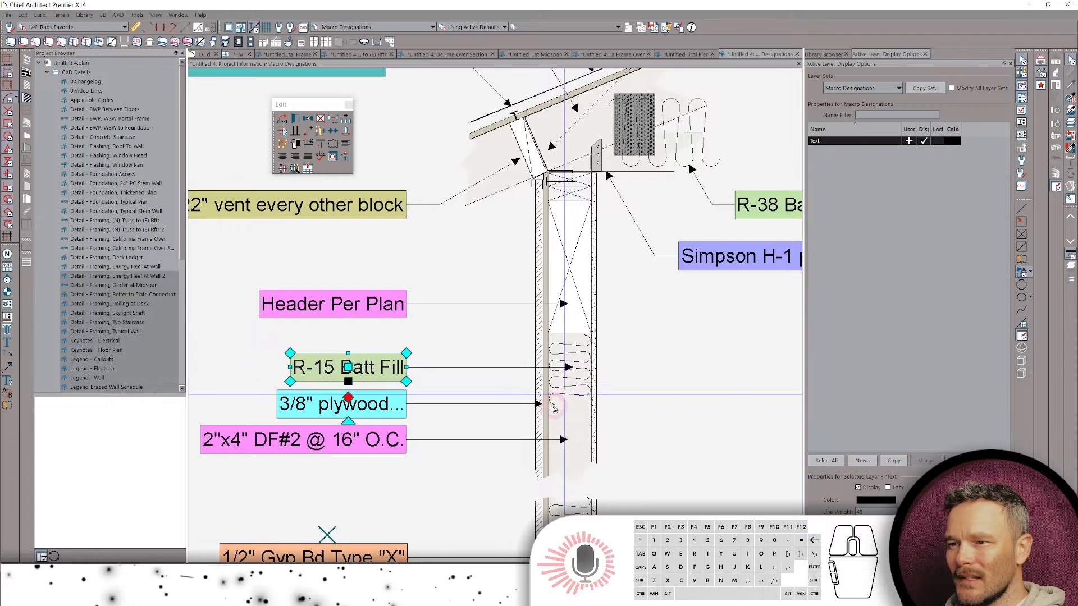
pyautogui.scroll(-5, 552, 408)
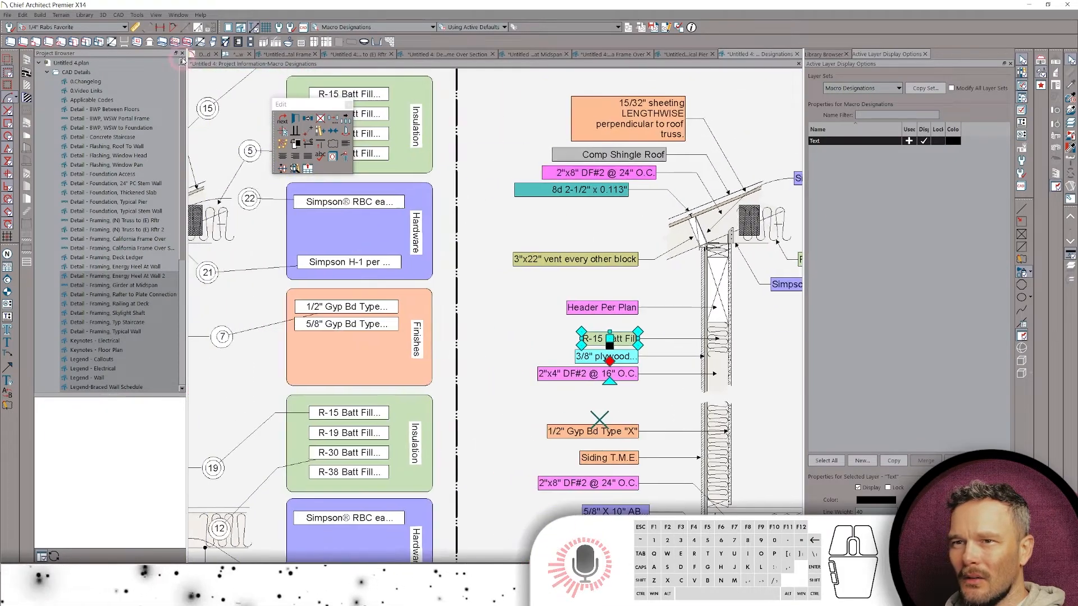
pyautogui.hscroll(-5, 253, 230)
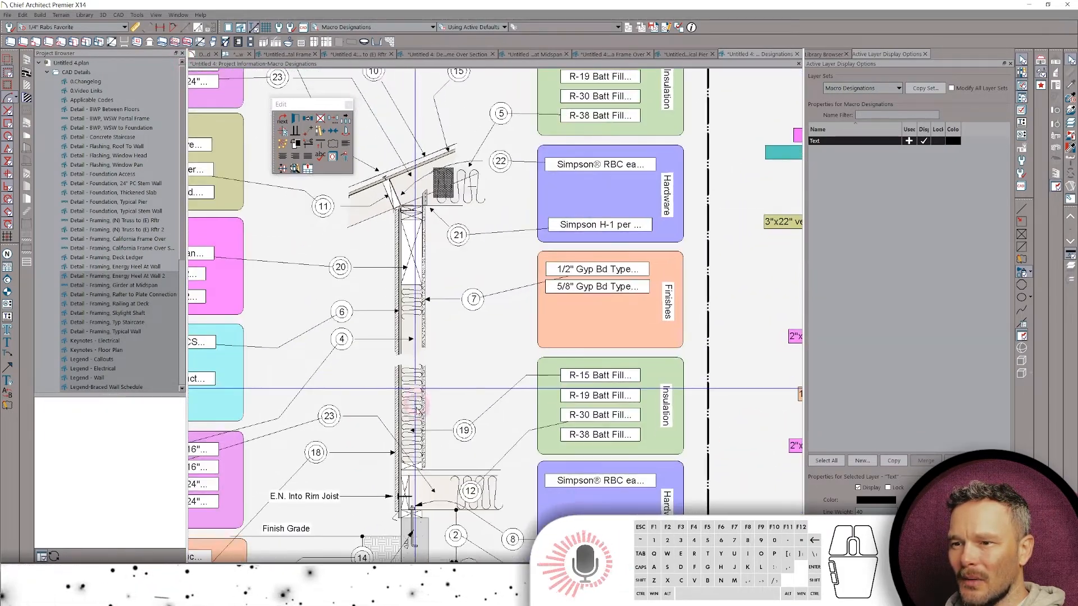
pyautogui.scroll(5, 418, 410)
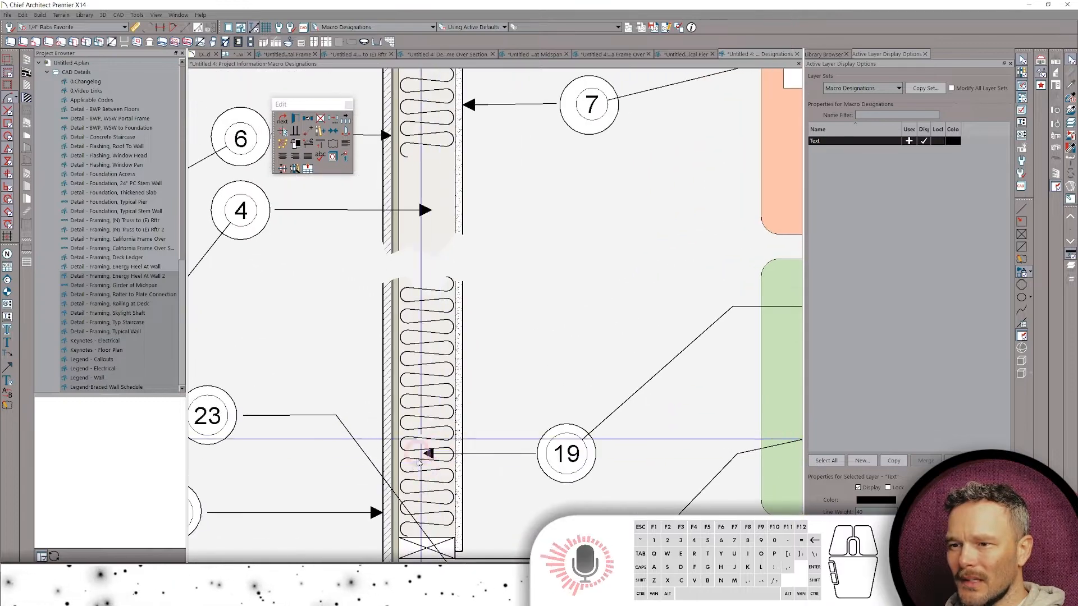
pyautogui.click(567, 455)
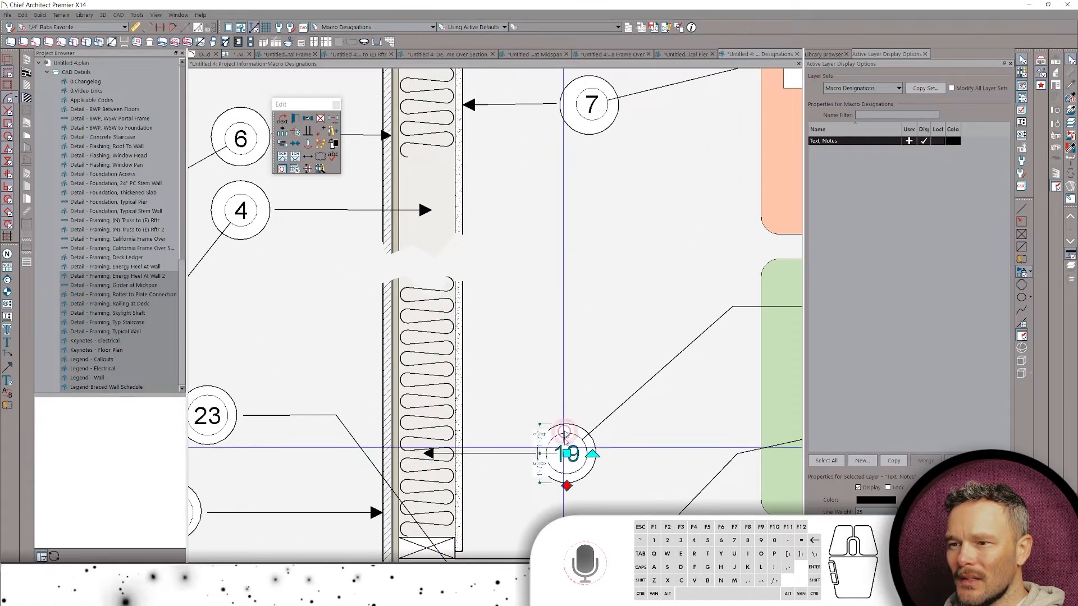
pyautogui.scroll(-5, 574, 325)
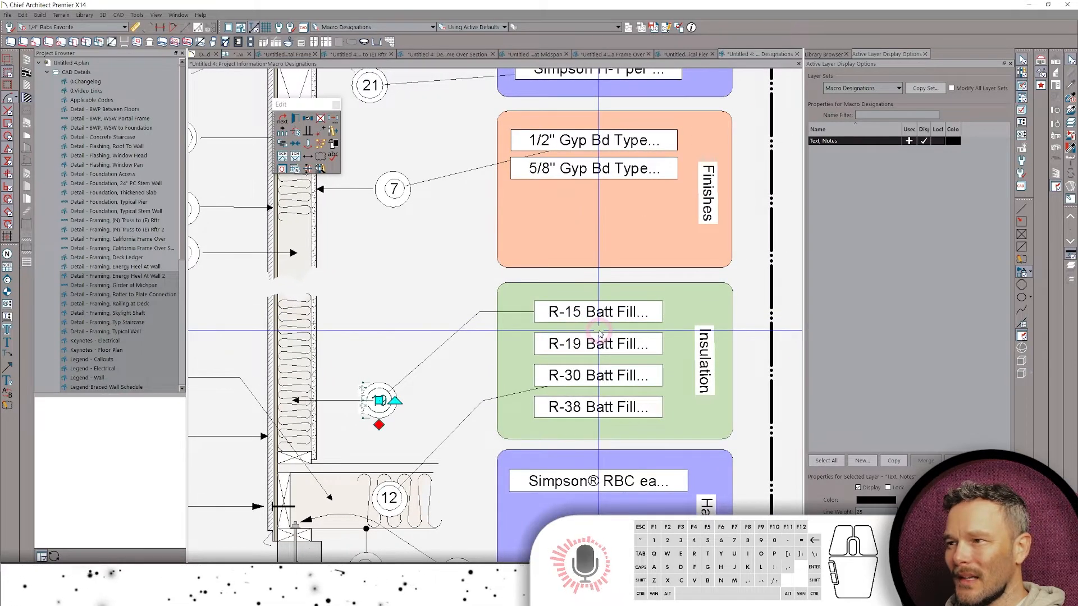
pyautogui.click(583, 324)
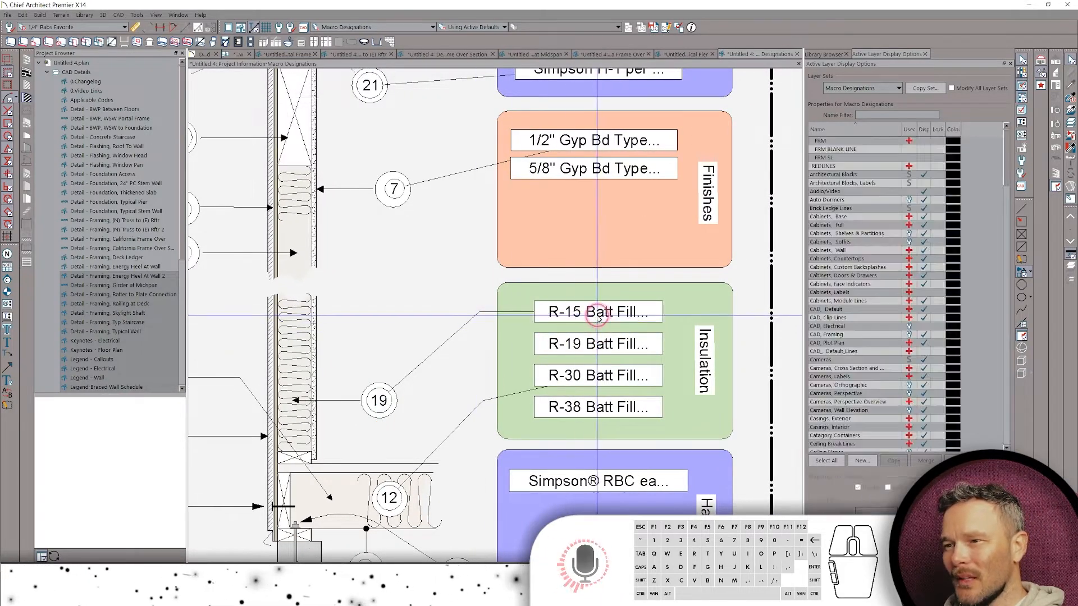
pyautogui.click(464, 327)
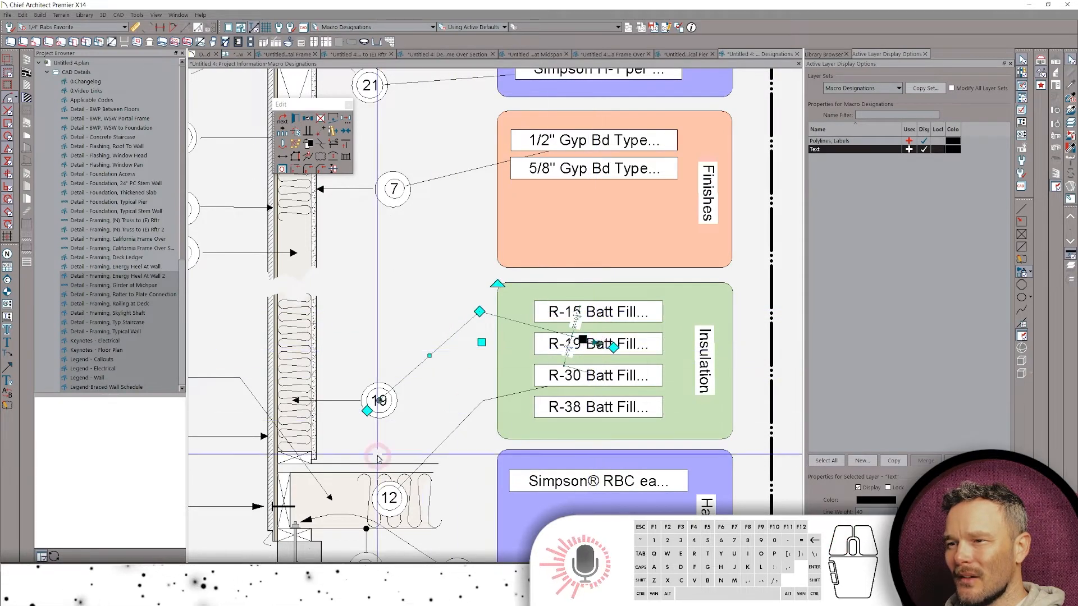
# Check the wall insulation note on the labelled wall section against the option chosen for callout 19.
pyautogui.hscroll(8, 378, 459)
pyautogui.scroll(-2, 378, 459)
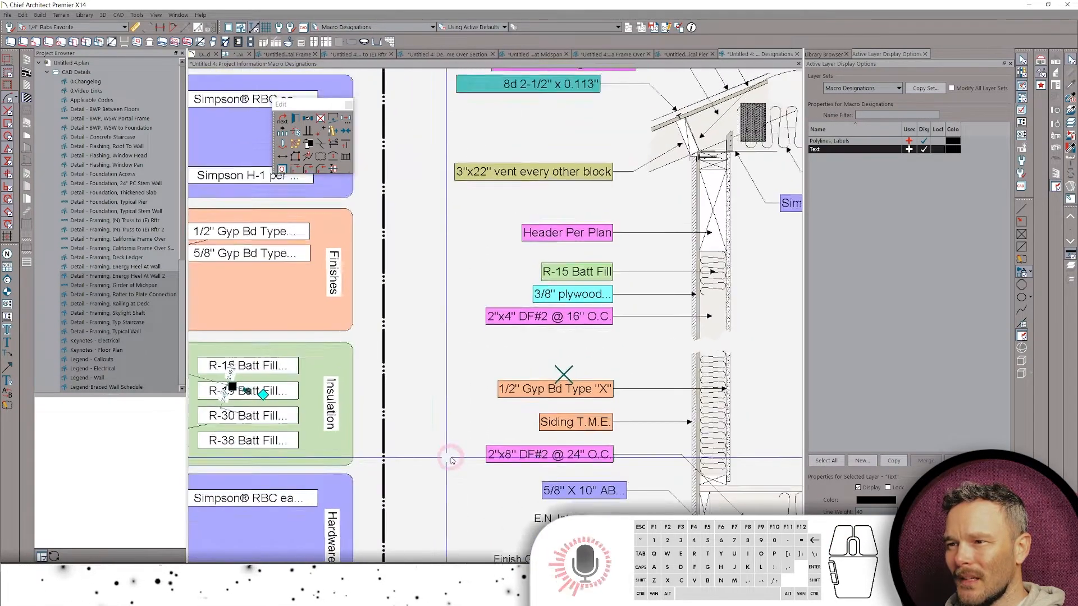
pyautogui.scroll(-5, 452, 460)
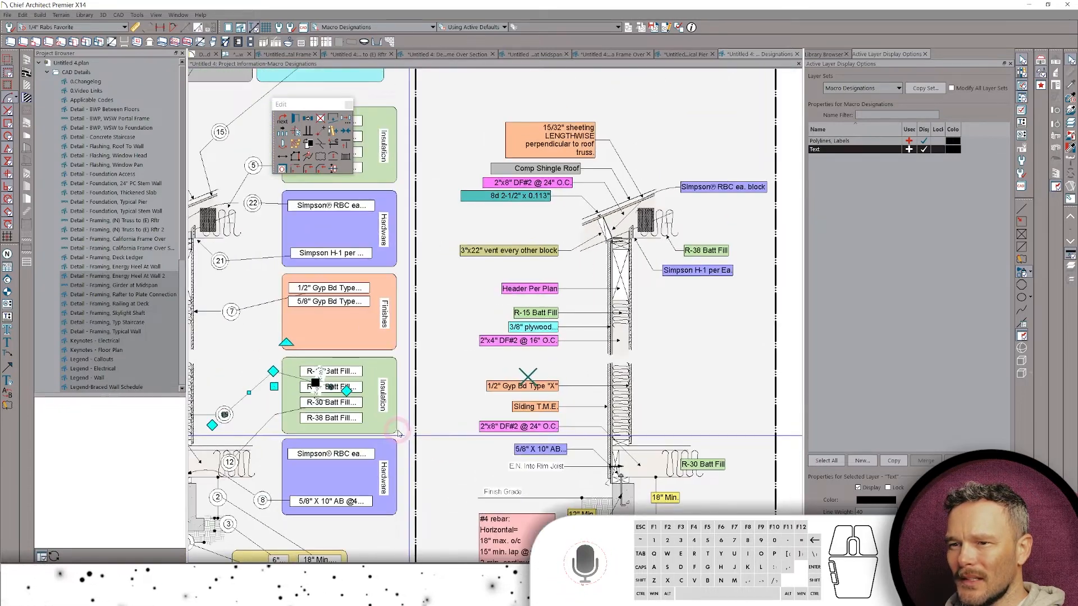
pyautogui.scroll(4, 398, 432)
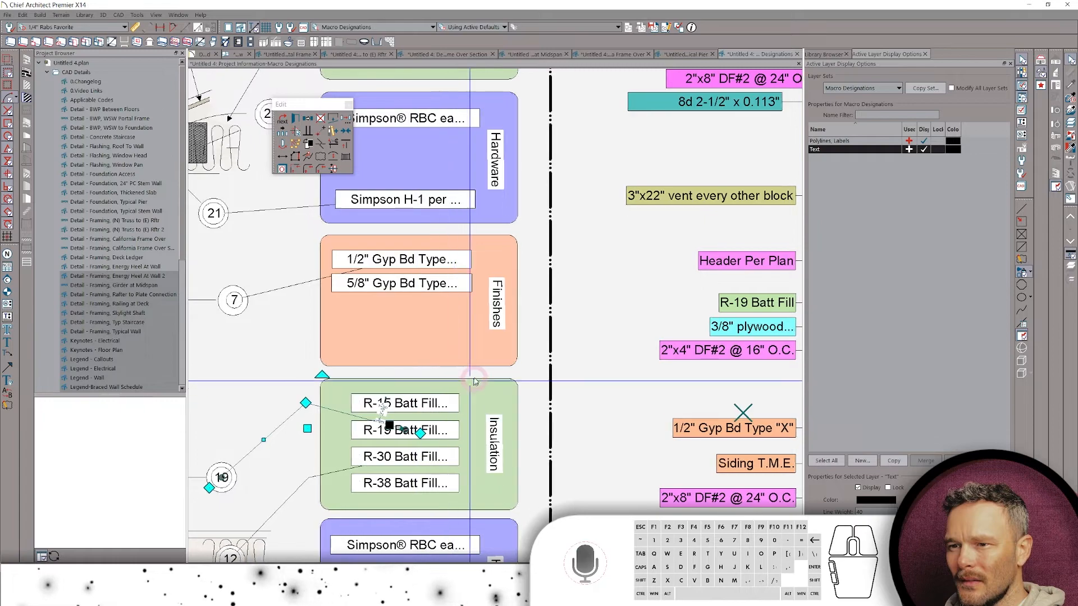
pyautogui.hscroll(8, 449, 395)
pyautogui.scroll(2, 615, 359)
pyautogui.scroll(3, 616, 360)
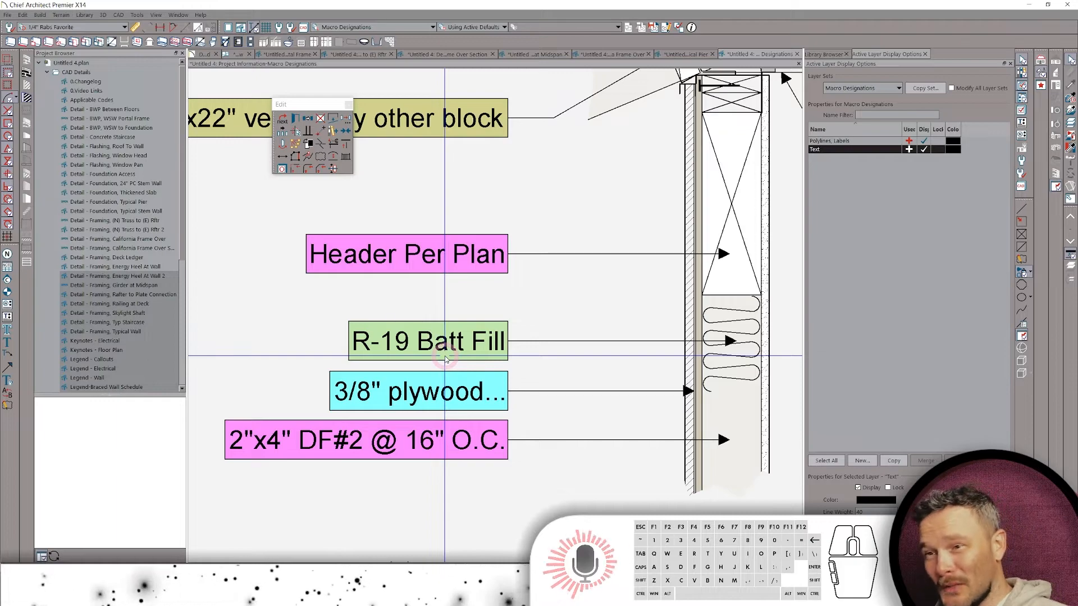
# Compare callout 19's connection in the lower Insulation group with the wall insulation note on the labelled wall section.
pyautogui.scroll(-3, 445, 359)
pyautogui.hscroll(-6, 435, 368)
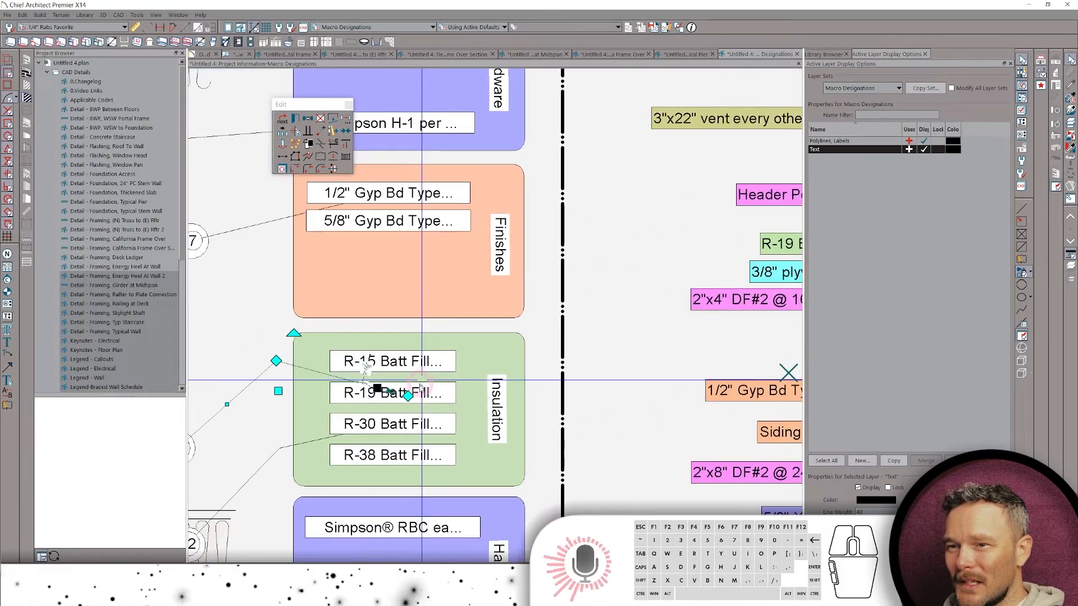
pyautogui.scroll(2, 480, 414)
pyautogui.scroll(2, 480, 414)
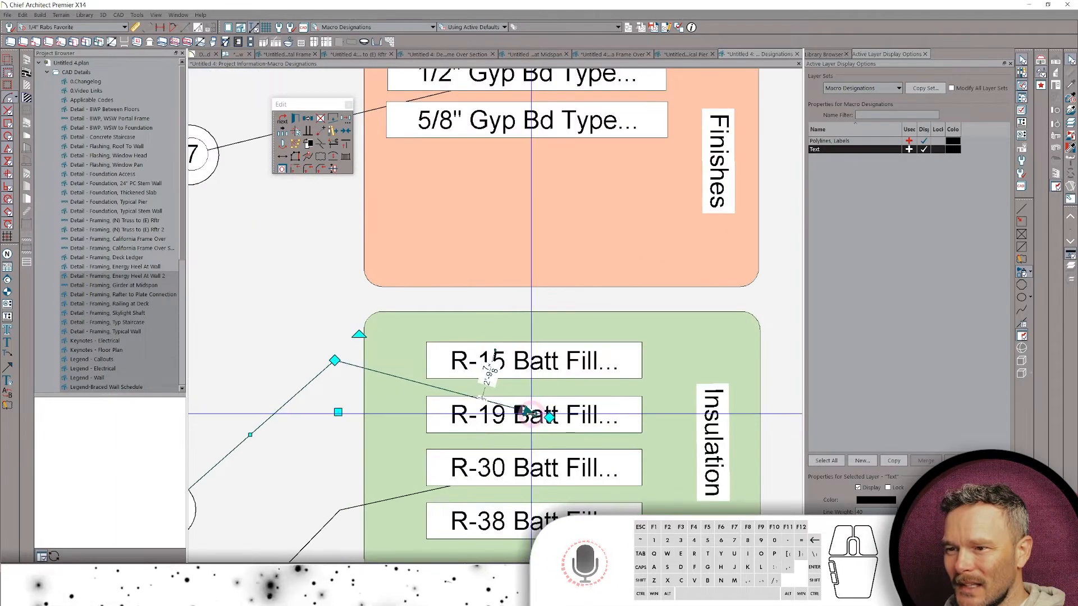
pyautogui.scroll(-1, 493, 377)
pyautogui.scroll(1, 603, 353)
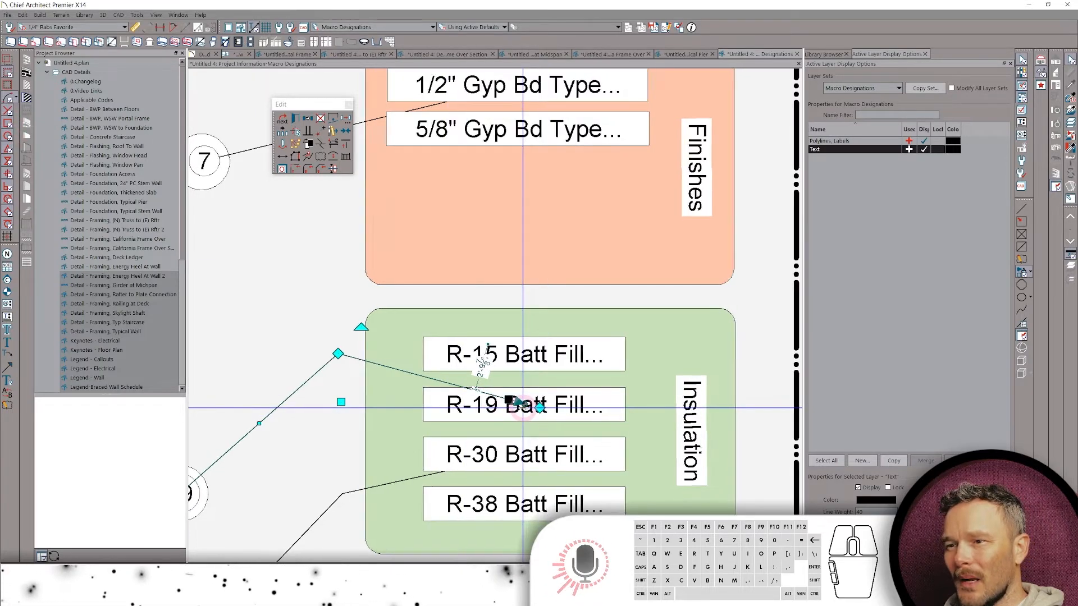
pyautogui.scroll(-5, 522, 403)
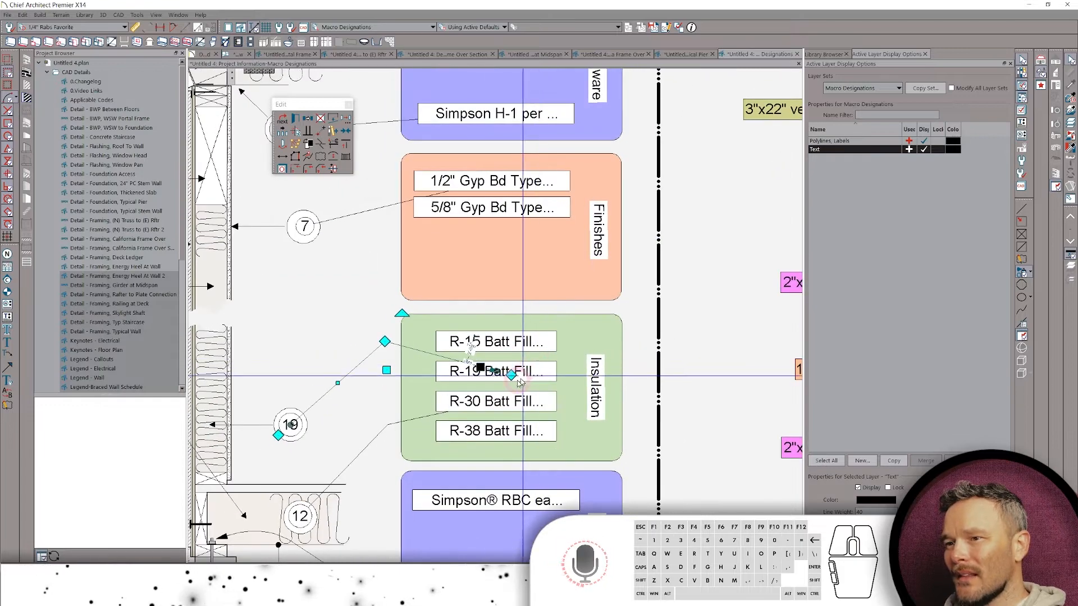
pyautogui.scroll(-1, 618, 382)
pyautogui.moveTo(618, 382); pyautogui.dragTo(402, 366, button='middle')
pyautogui.moveTo(636, 335); pyautogui.dragTo(561, 348, button='middle')
pyautogui.scroll(4, 616, 327)
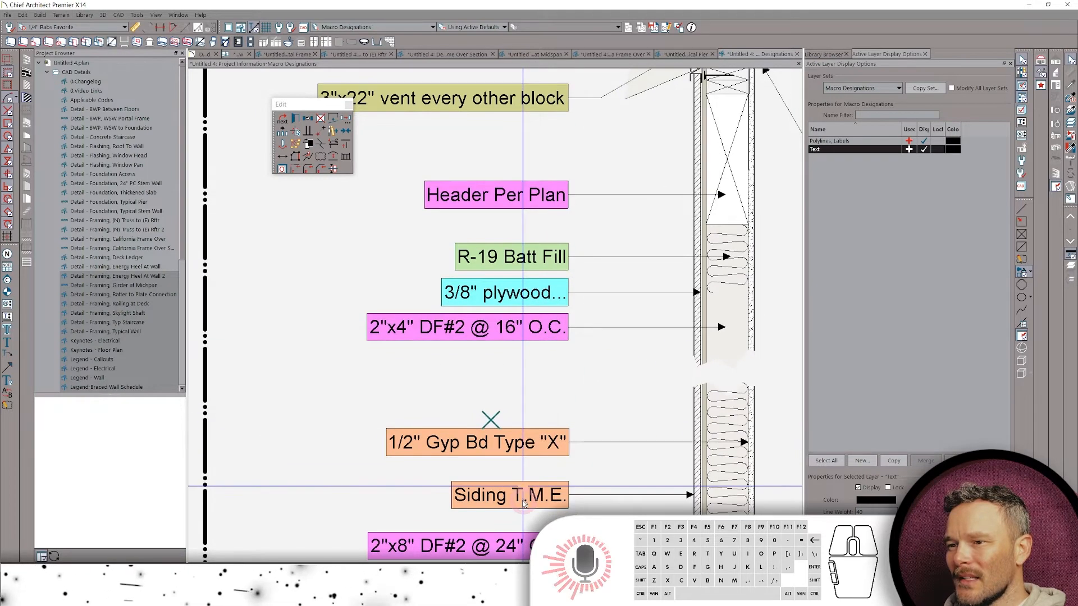
# Locate the siding note on the labelled wall section and move the option end of callout 18's line to 7/8" 3-coat stucco in Finishes.
pyautogui.scroll(-1, 522, 499)
pyautogui.moveTo(522, 500); pyautogui.dragTo(519, 488, button='middle')
pyautogui.click(517, 478)
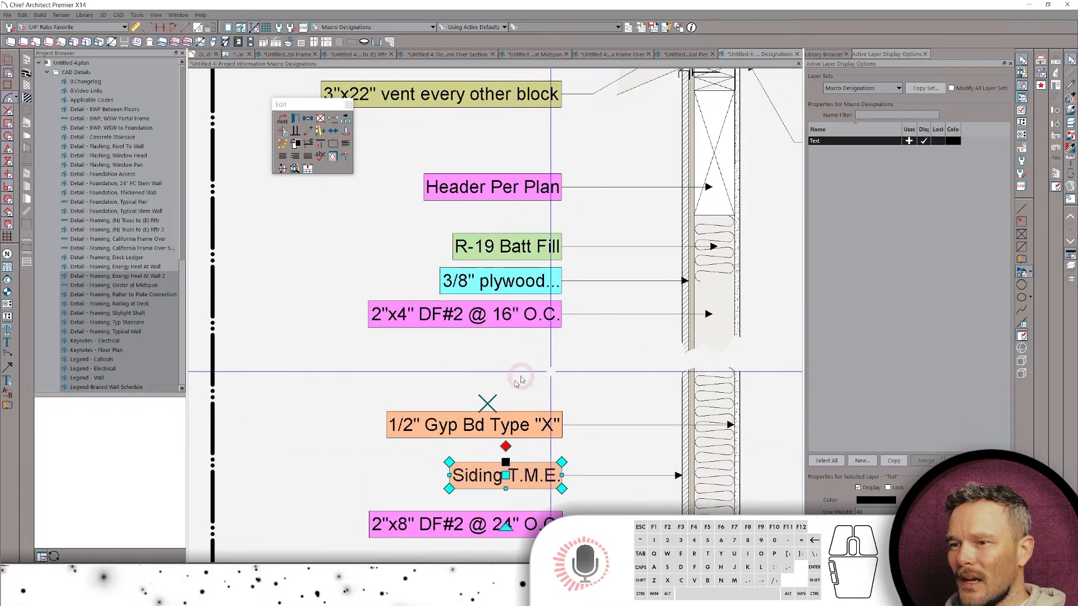
pyautogui.scroll(-8, 550, 476)
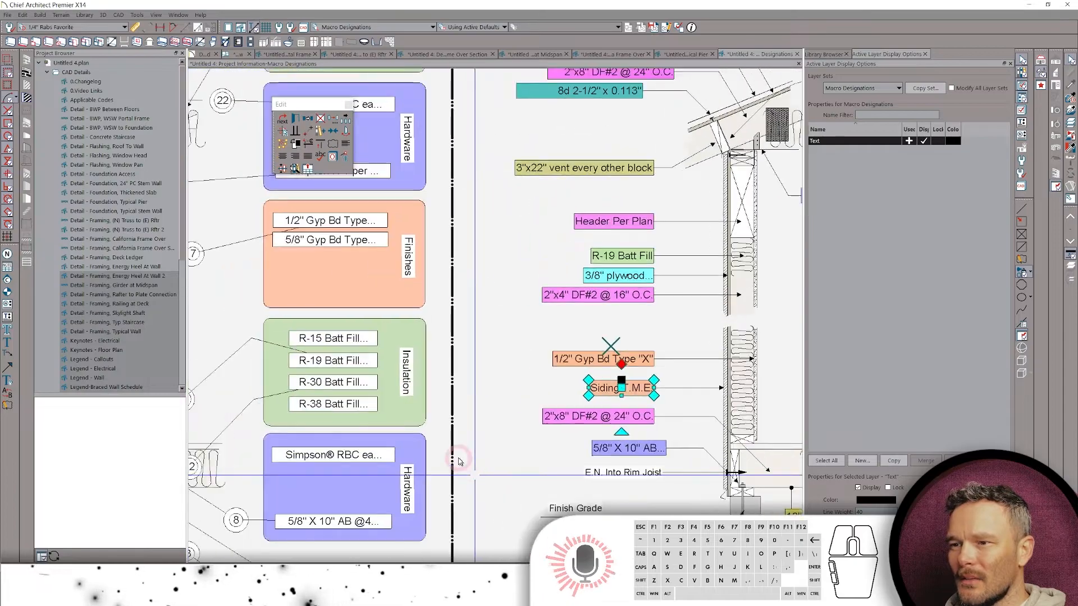
pyautogui.moveTo(452, 462); pyautogui.dragTo(584, 460, button='middle')
pyautogui.scroll(2, 425, 407)
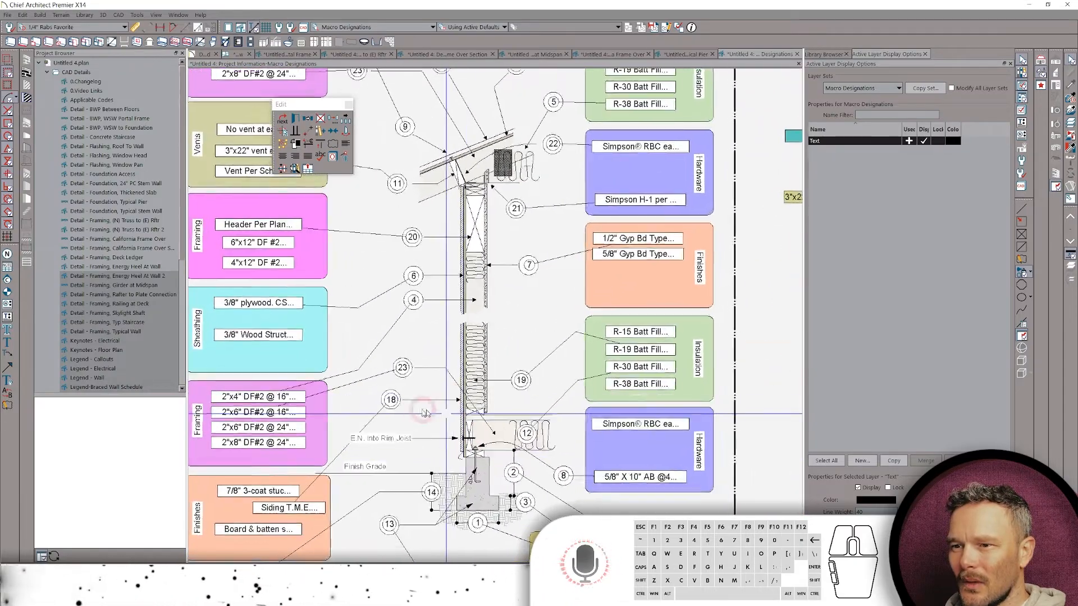
pyautogui.scroll(3, 425, 403)
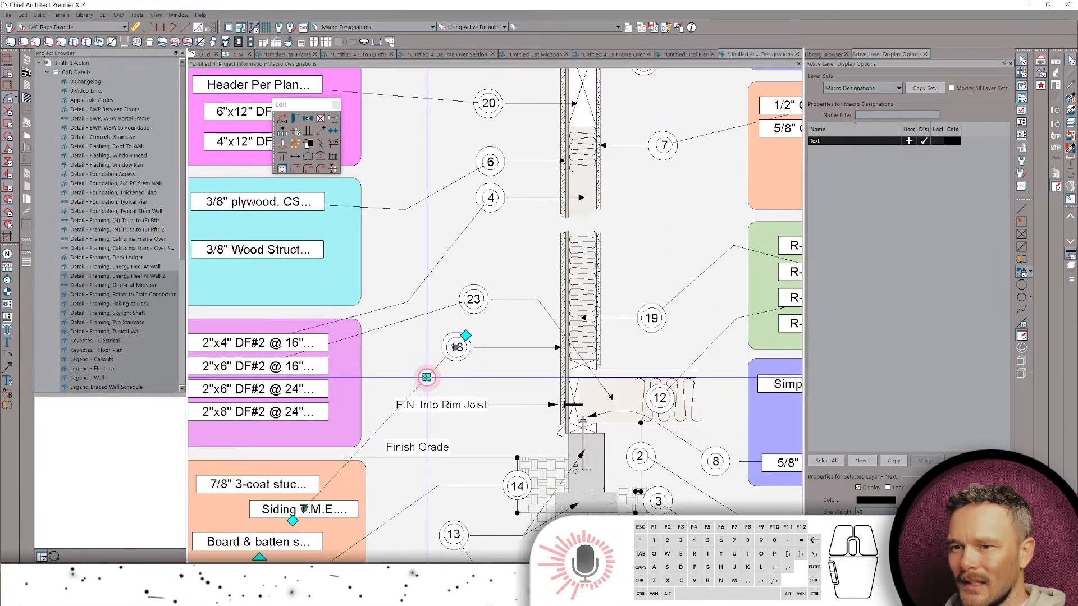
pyautogui.moveTo(426, 377)
pyautogui.mouseDown(button='middle')
pyautogui.moveTo(472, 339)
pyautogui.moveTo(560, 312)
pyautogui.mouseUp(button='middle')
pyautogui.scroll(1, 463, 475)
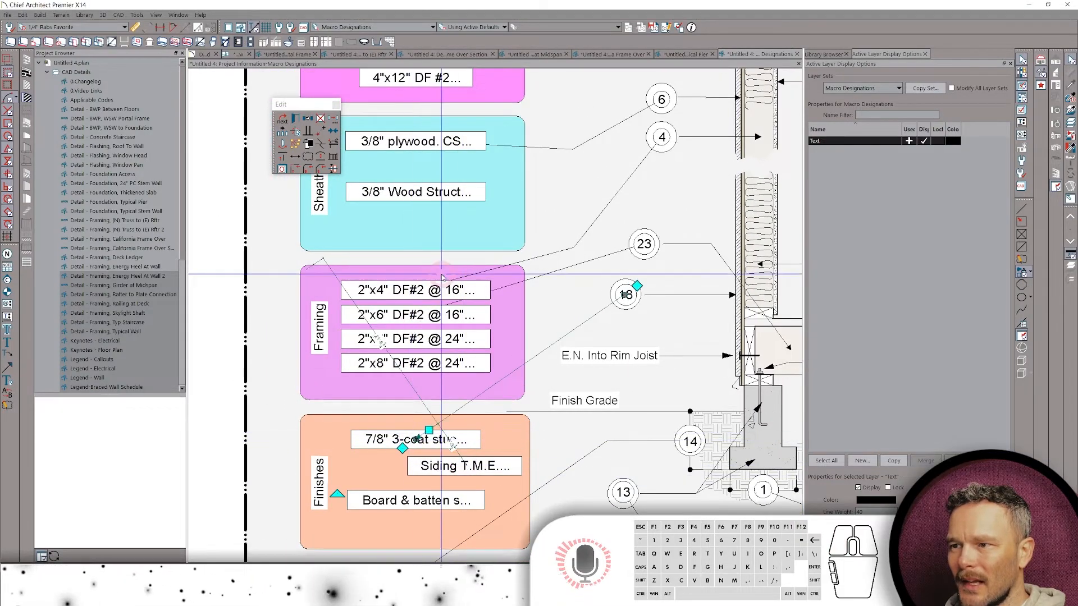
# Check the siding note on the labelled wall section against the finish option chosen for callout 18.
pyautogui.scroll(-3, 441, 275)
pyautogui.moveTo(648, 238); pyautogui.dragTo(457, 275, button='middle')
pyautogui.scroll(-3, 457, 275)
pyautogui.moveTo(742, 246)
pyautogui.mouseDown(button='middle')
pyautogui.moveTo(579, 282)
pyautogui.moveTo(405, 288)
pyautogui.mouseUp(button='middle')
pyautogui.click(523, 325)
pyautogui.moveTo(522, 324)
pyautogui.mouseDown(button='middle')
pyautogui.moveTo(541, 326)
pyautogui.moveTo(525, 338)
pyautogui.mouseUp(button='middle')
pyautogui.scroll(1, 541, 323)
pyautogui.scroll(6, 527, 338)
pyautogui.scroll(-1, 572, 340)
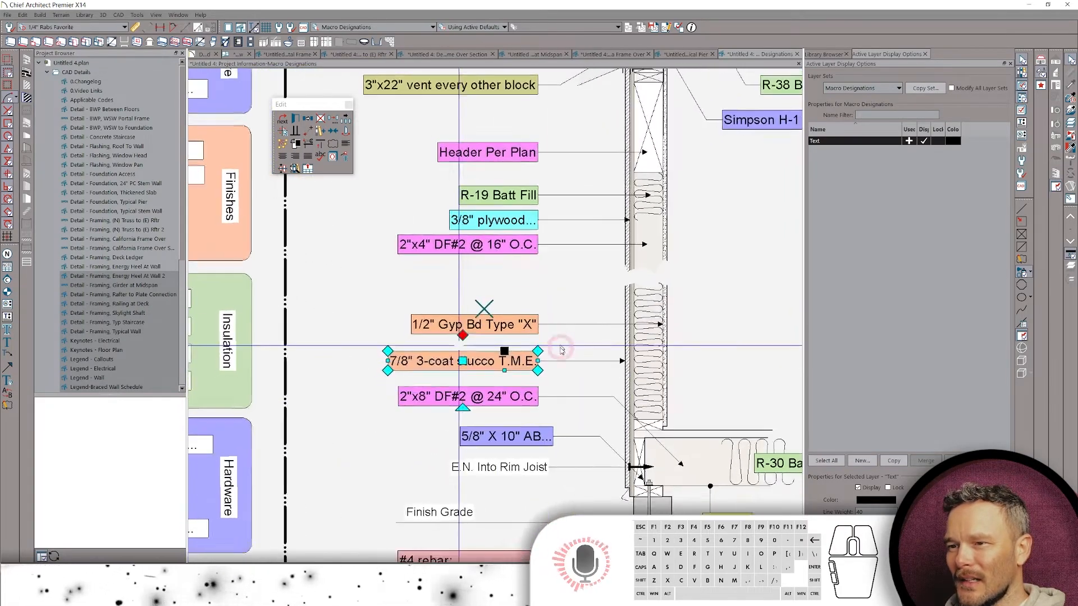
# Open the CAD detail Detail - Framing, Typical Wall and inspect its insulation and stucco notes.
pyautogui.scroll(-1, 562, 350)
pyautogui.click(94, 137)
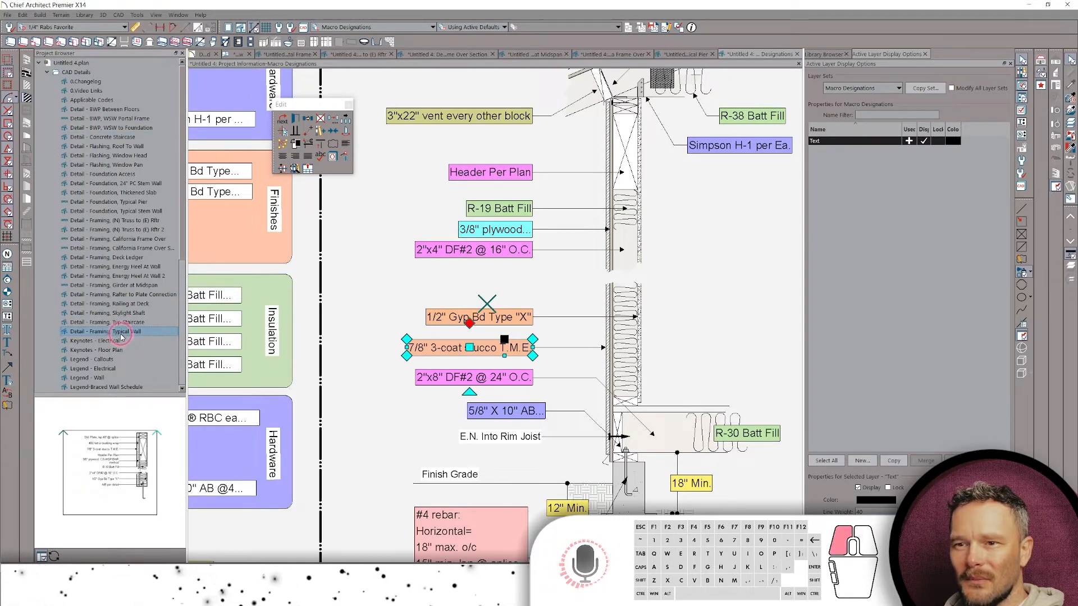
pyautogui.doubleClick(121, 333)
pyautogui.moveTo(599, 339); pyautogui.dragTo(563, 392, button='middle')
pyautogui.scroll(3, 573, 196)
pyautogui.scroll(3, 499, 399)
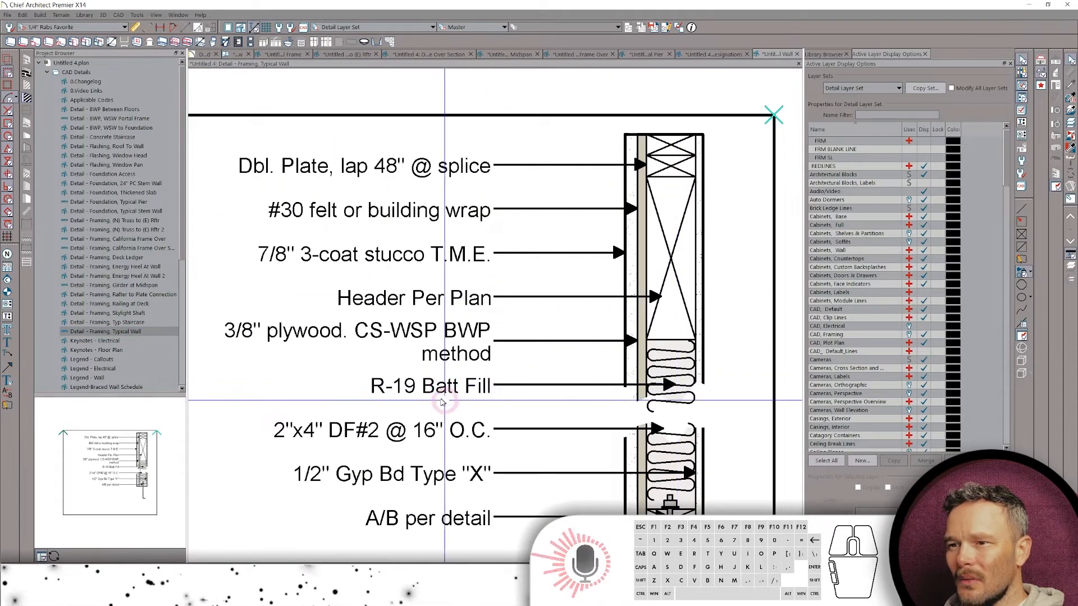
pyautogui.click(442, 400)
pyautogui.scroll(-2, 510, 449)
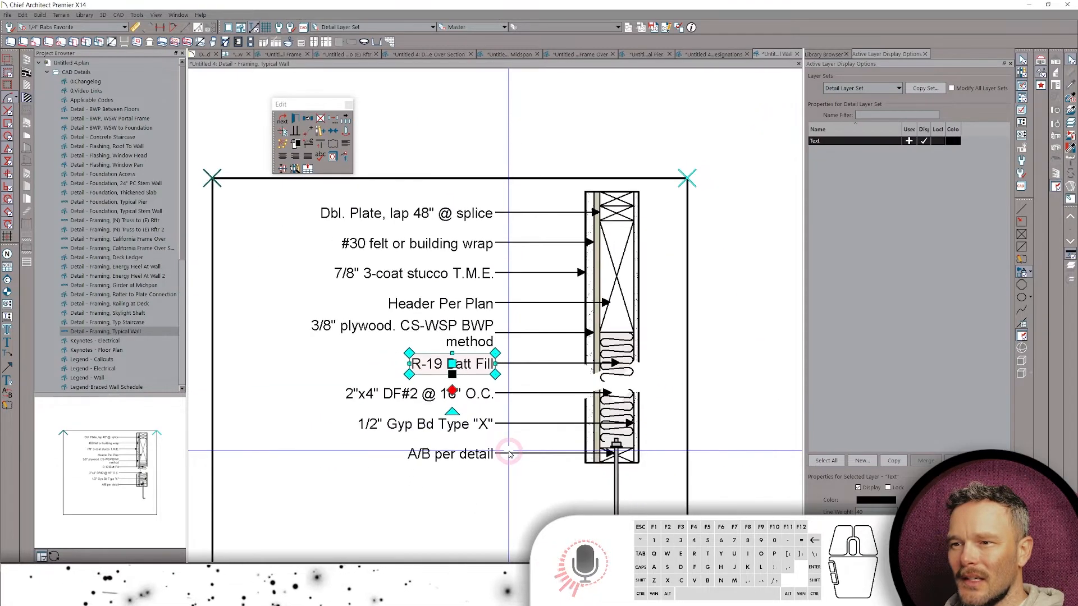
pyautogui.scroll(-1, 510, 454)
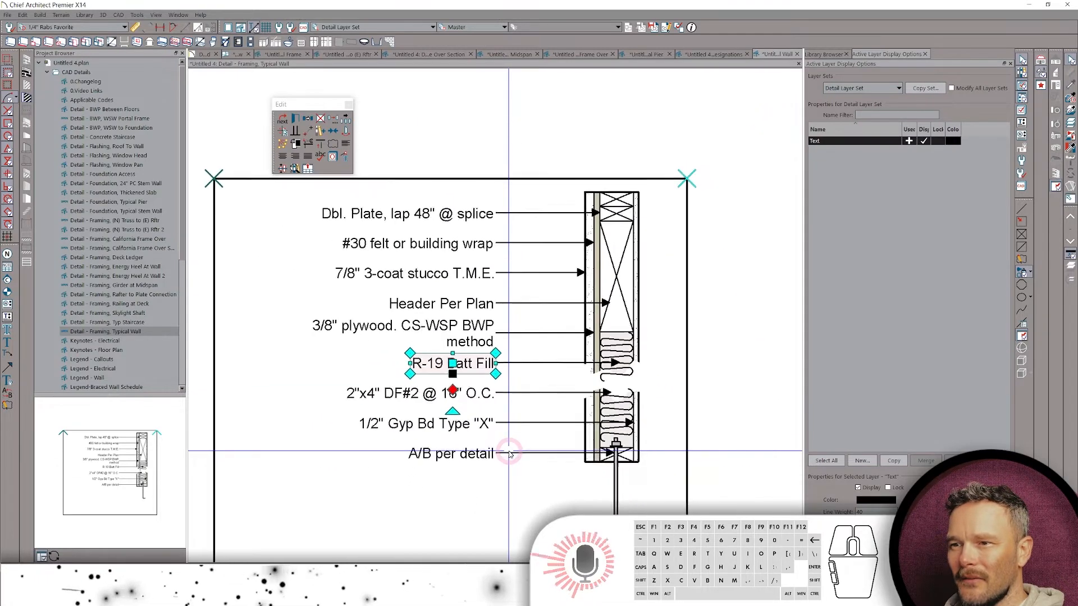
pyautogui.click(423, 282)
# Inspect the R-19 Batt Fill note in Detail - Framing, Skylight Shaft, then close both framing details to return to the macro designations.
pyautogui.scroll(-3, 445, 452)
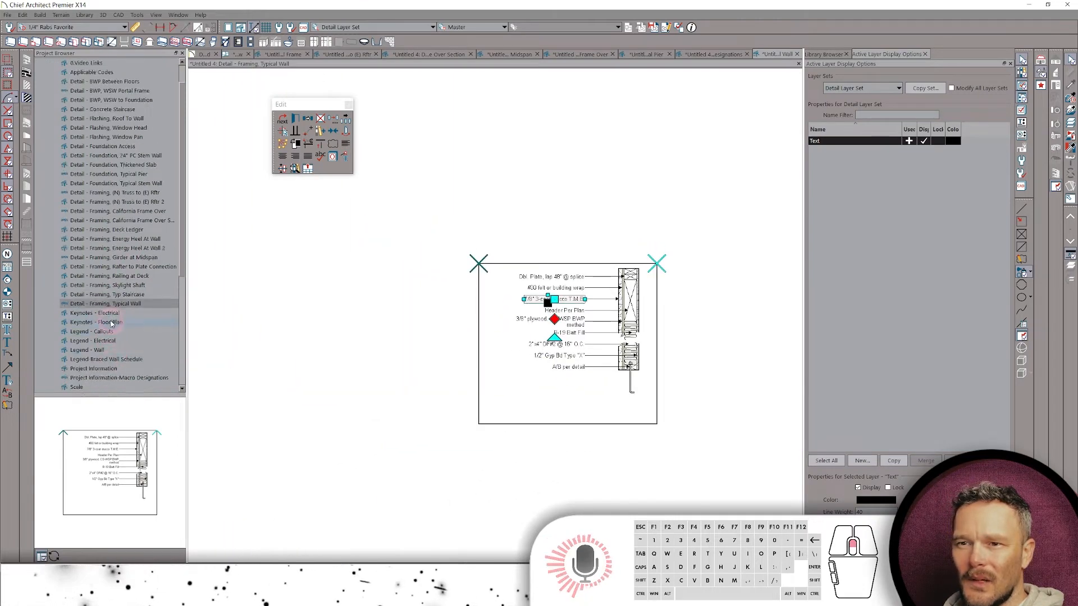
pyautogui.click(117, 313)
pyautogui.doubleClick(117, 314)
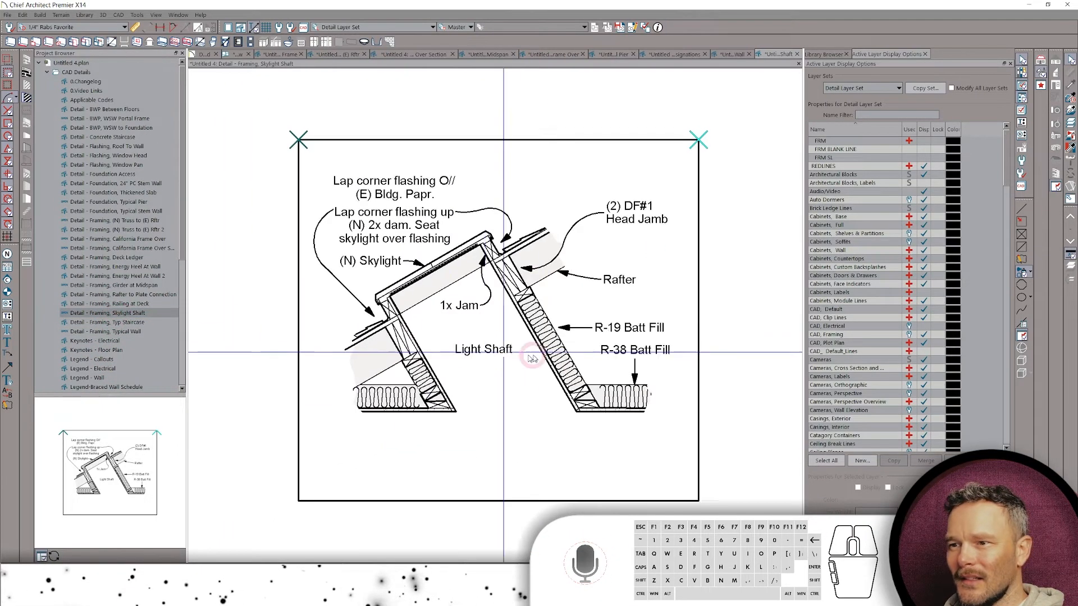
pyautogui.scroll(3, 621, 380)
pyautogui.click(506, 371)
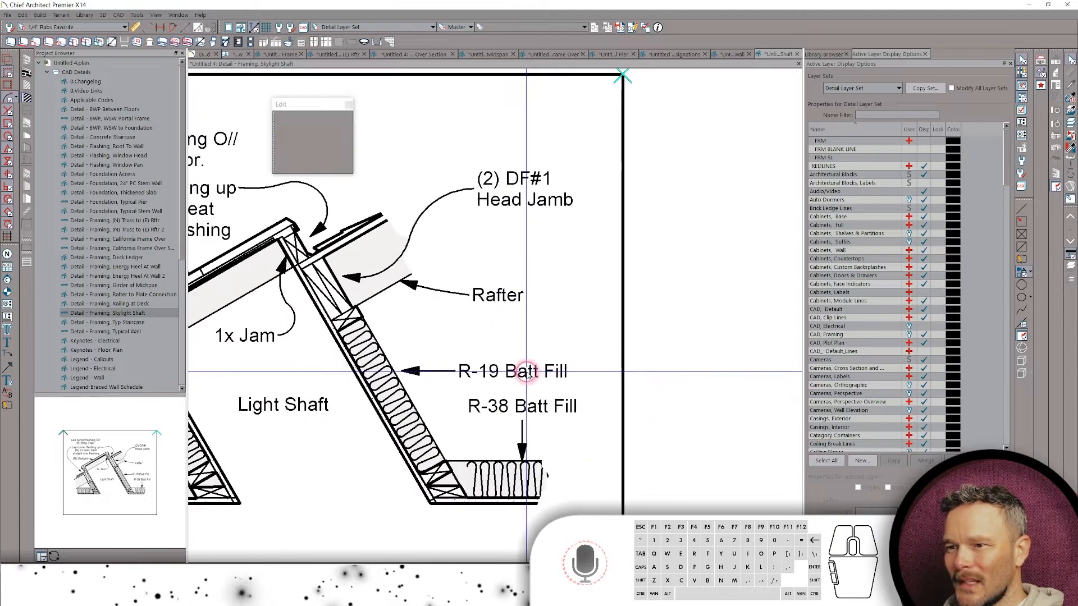
pyautogui.scroll(-5, 445, 374)
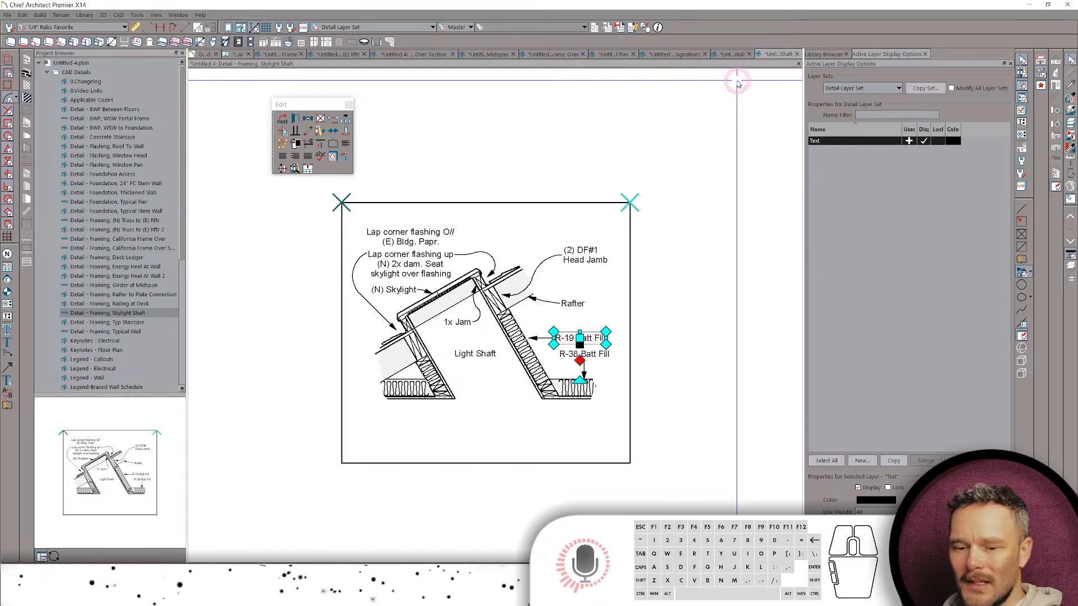
pyautogui.hotkey('ctrl', 'w')
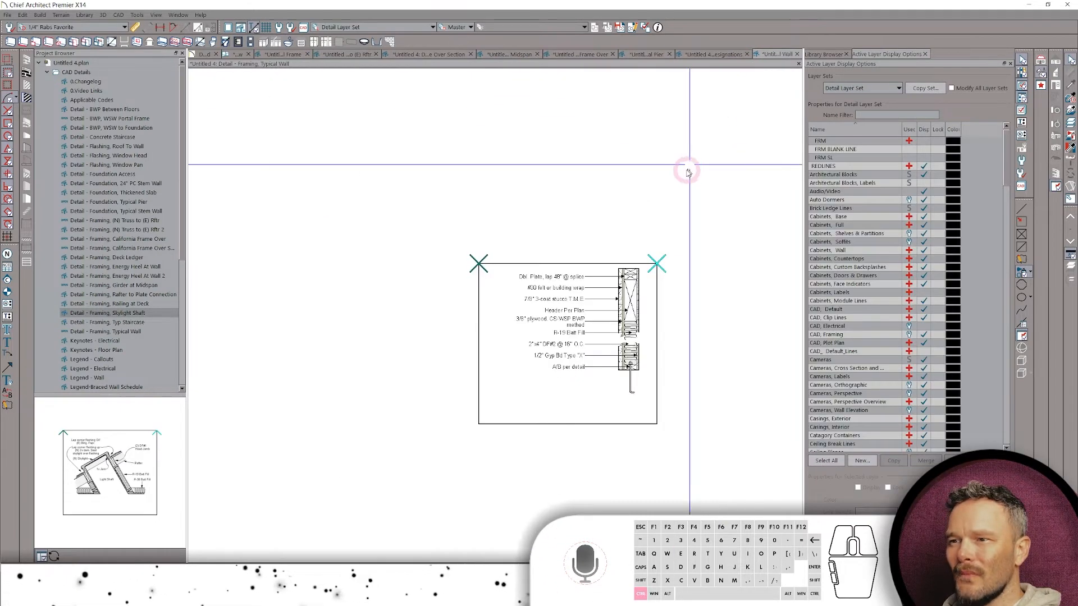
pyautogui.hotkey('ctrl', 'w')
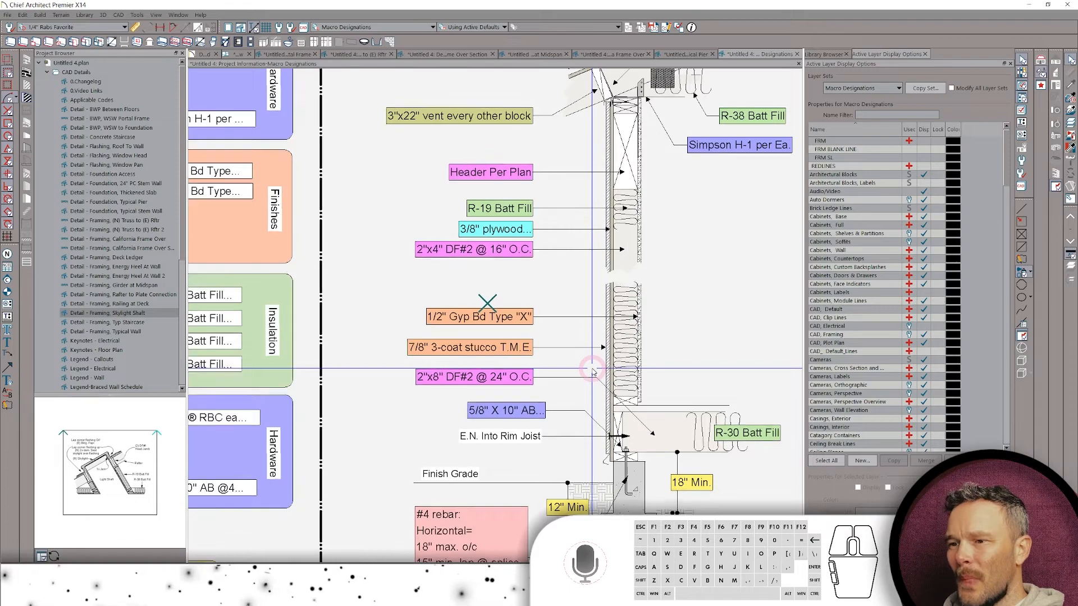
# Inspect the macro text behind the teal 8d nail note on the labelled wall section, leaving it unchanged.
pyautogui.scroll(-5, 593, 370)
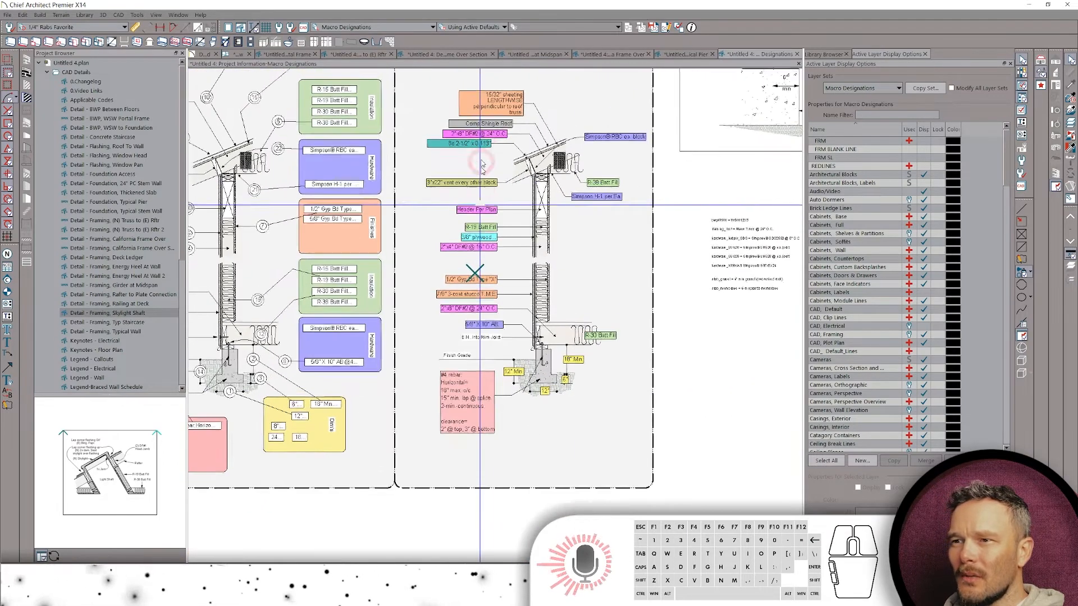
pyautogui.moveTo(494, 82); pyautogui.dragTo(494, 123, button='middle')
pyautogui.scroll(1, 494, 123)
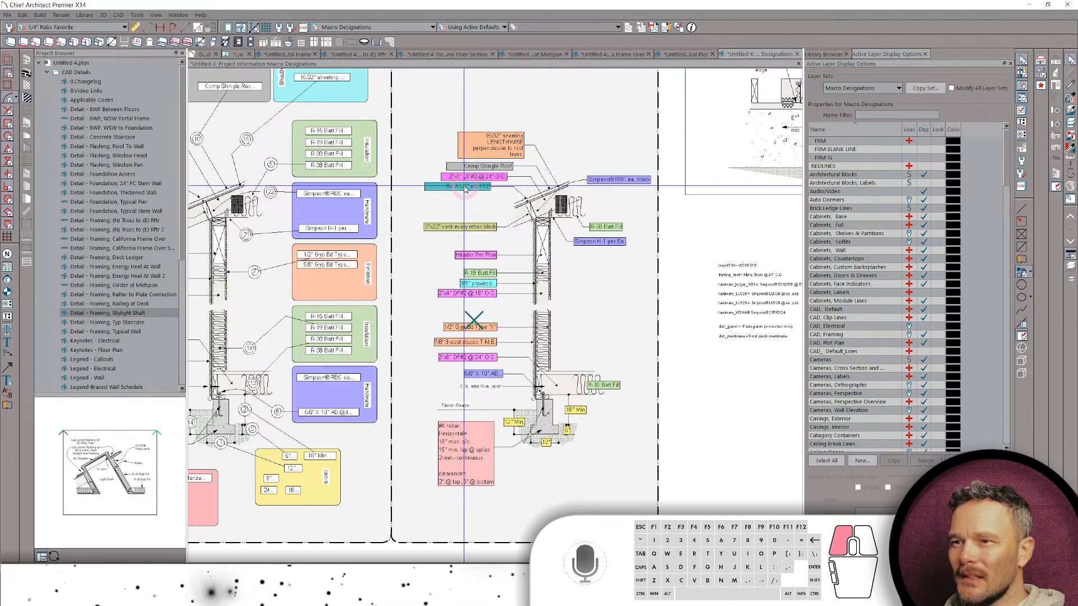
pyautogui.click(465, 187)
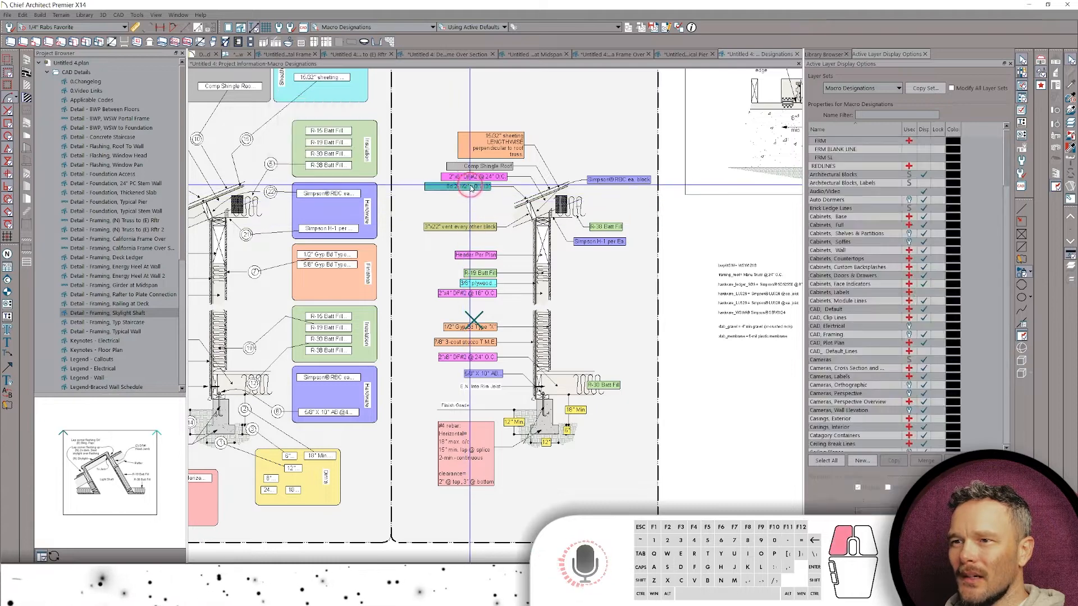
pyautogui.doubleClick(466, 187)
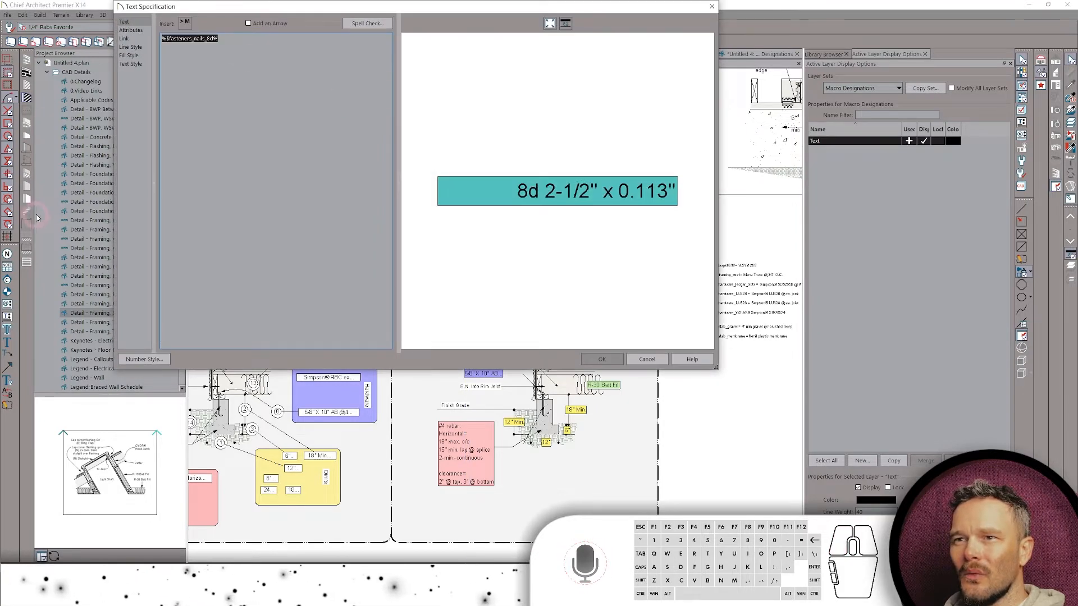
pyautogui.click(647, 359)
# Examine the list of plain-text macro definitions for hardware, roof framing and slab beside the labelled wall section.
pyautogui.scroll(-3, 648, 366)
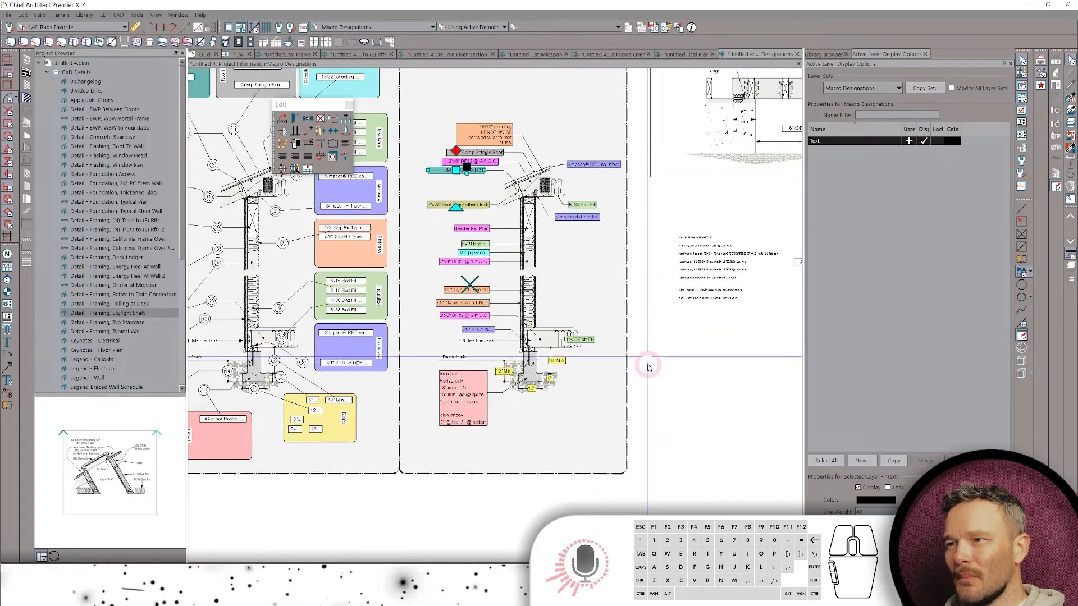
pyautogui.scroll(5, 648, 367)
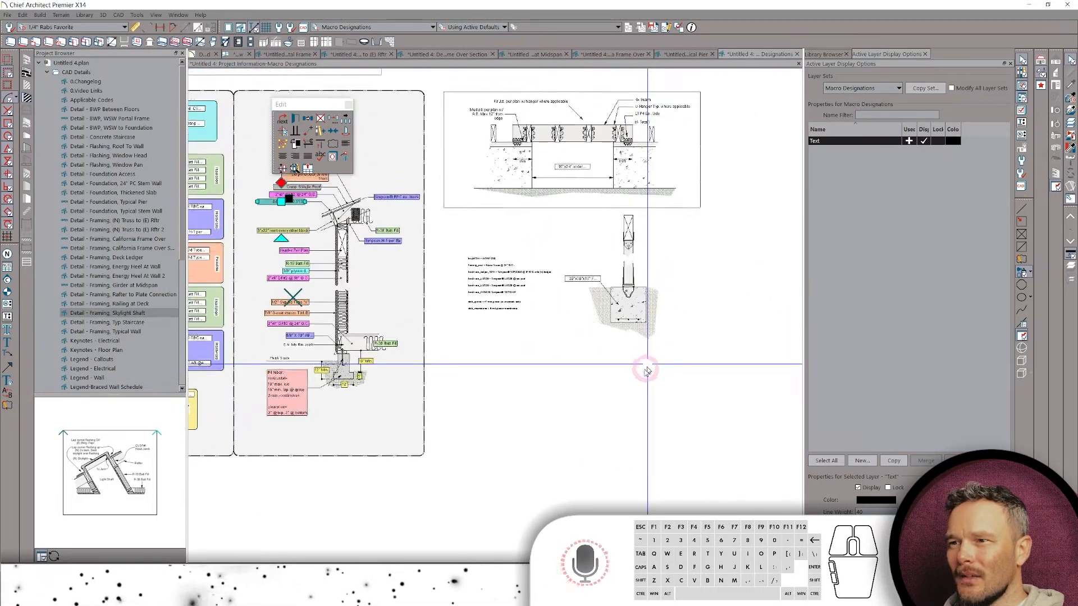
pyautogui.scroll(4, 510, 389)
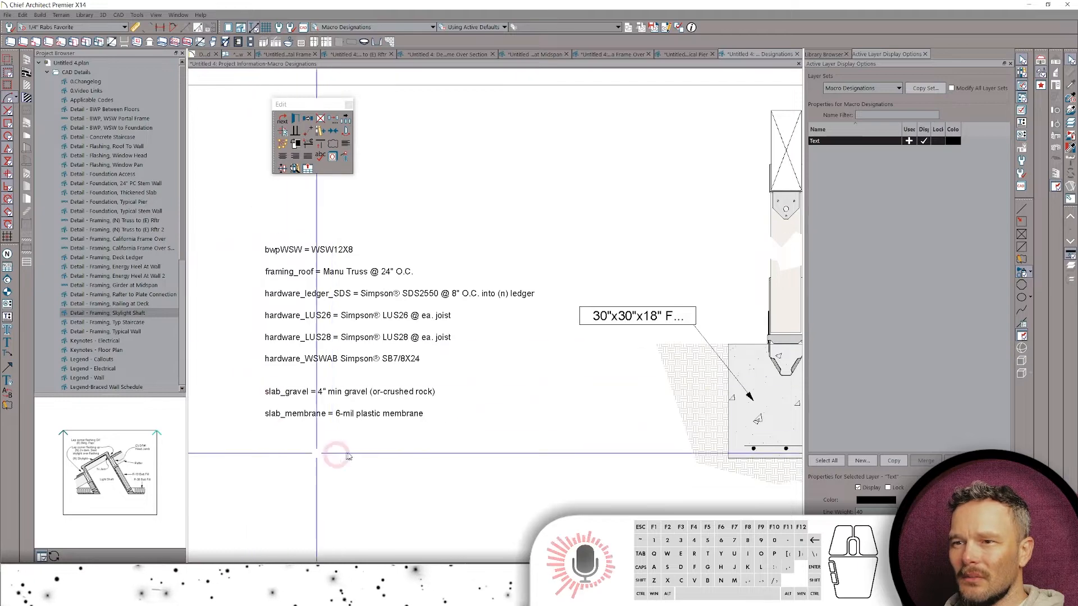
pyautogui.scroll(2, 303, 333)
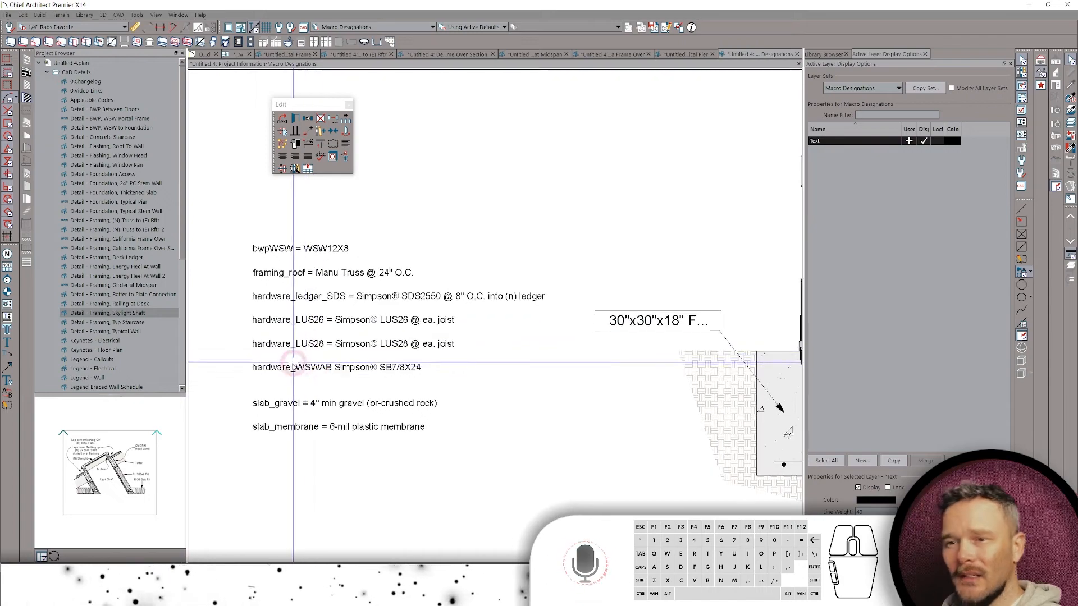
pyautogui.scroll(-3, 337, 382)
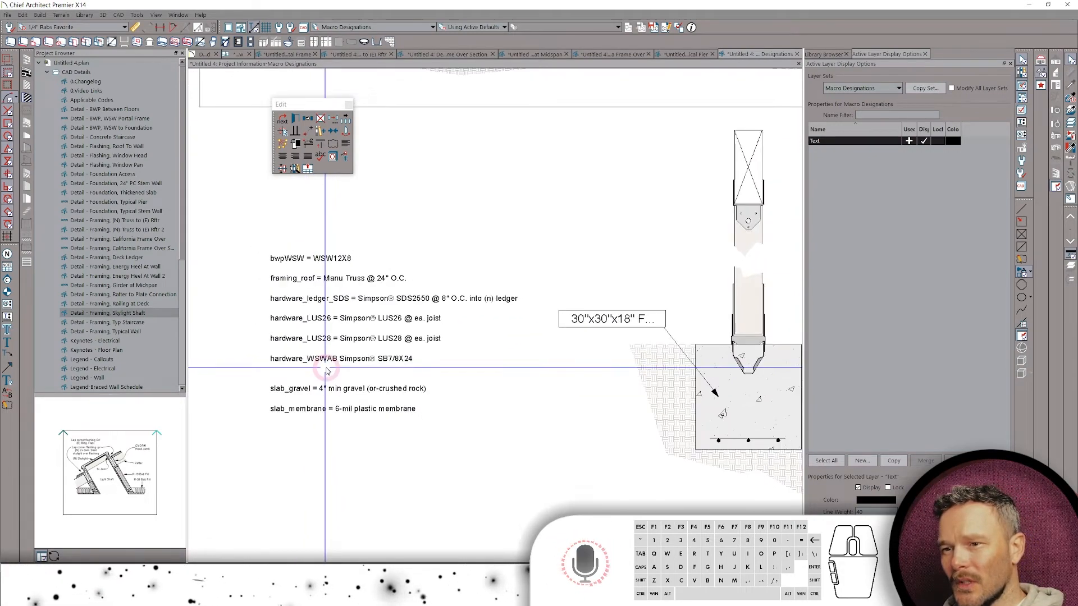
pyautogui.scroll(2, 315, 410)
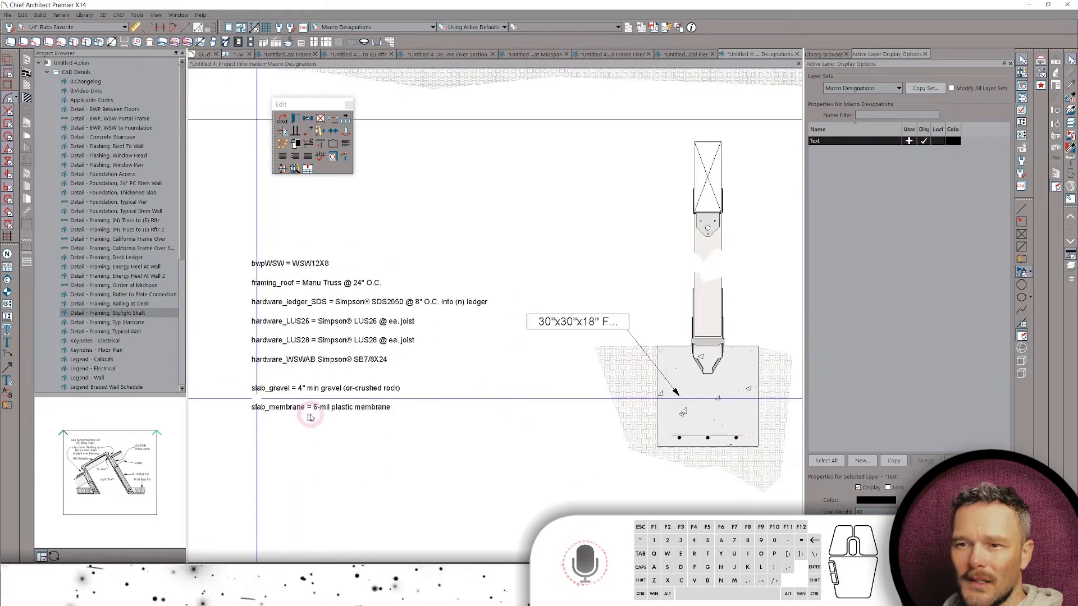
pyautogui.scroll(-2, 310, 415)
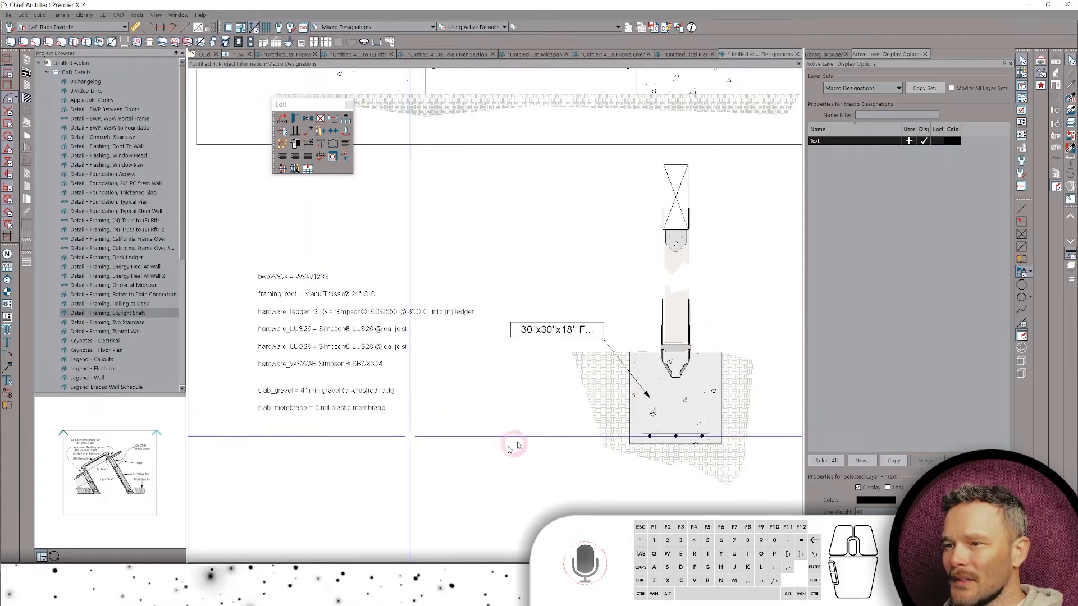
# Select the 16"x24" under-floor note in the boxed floor joist detail above the macro definitions list.
pyautogui.scroll(1, 523, 341)
pyautogui.scroll(-3, 544, 366)
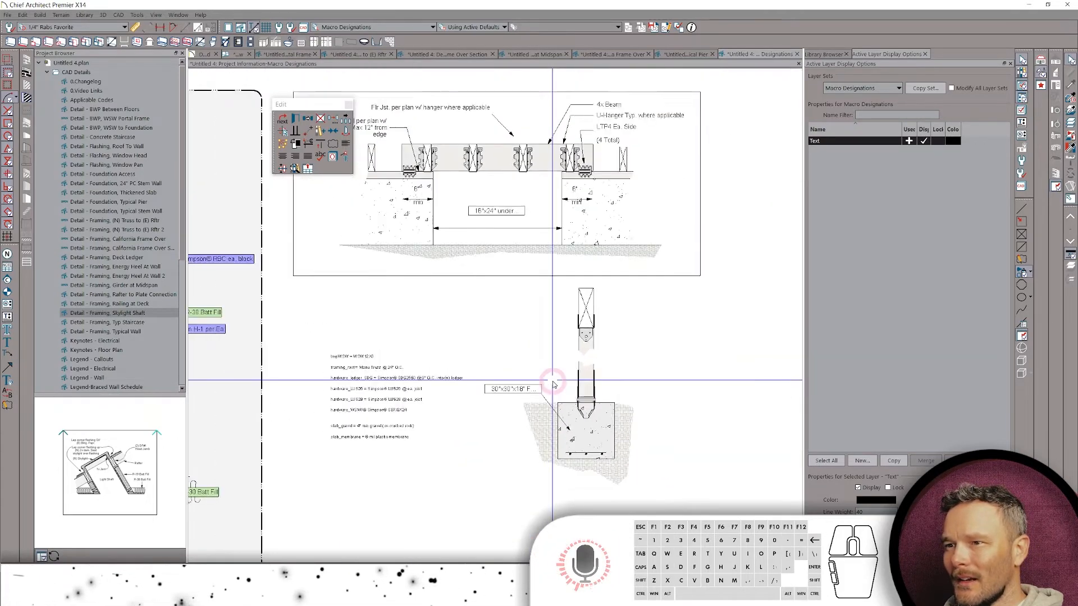
pyautogui.scroll(3, 666, 303)
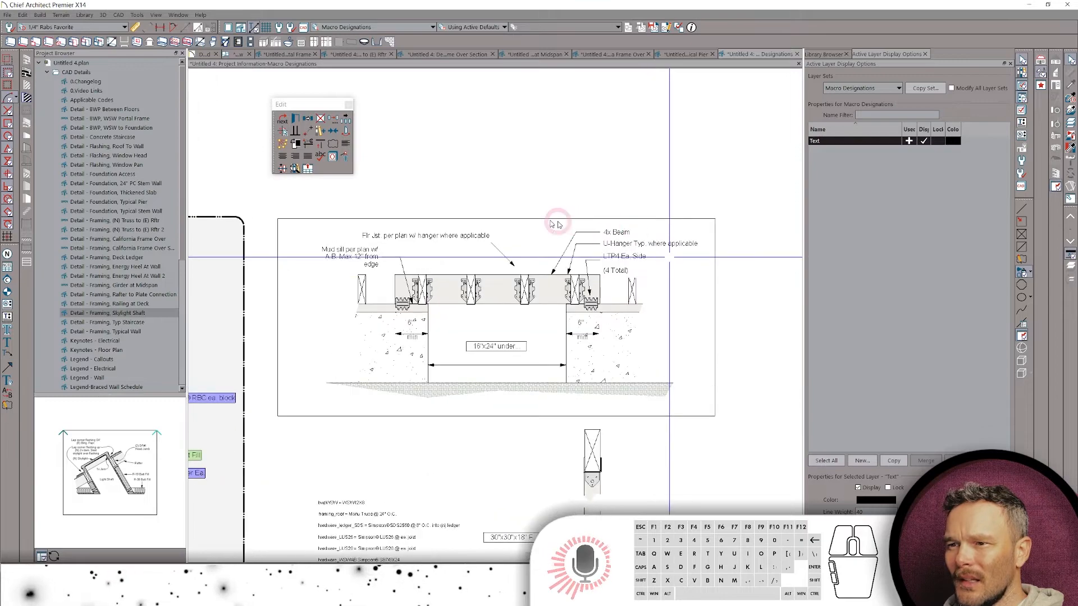
pyautogui.click(502, 361)
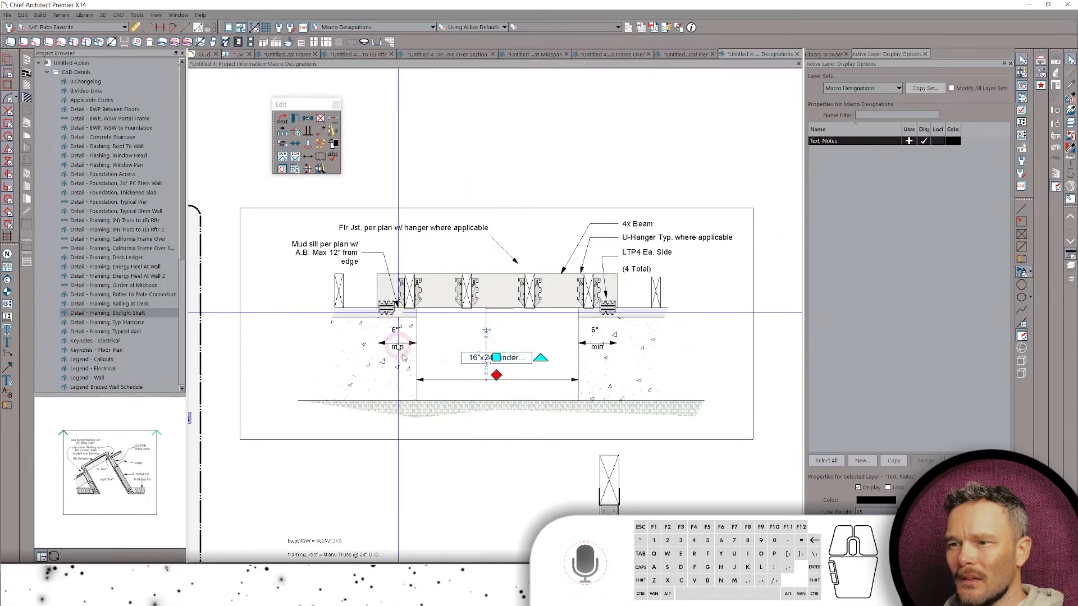
# Close the macro designations and all other open CAD details to return to the Working Plan View.
pyautogui.scroll(-3, 508, 357)
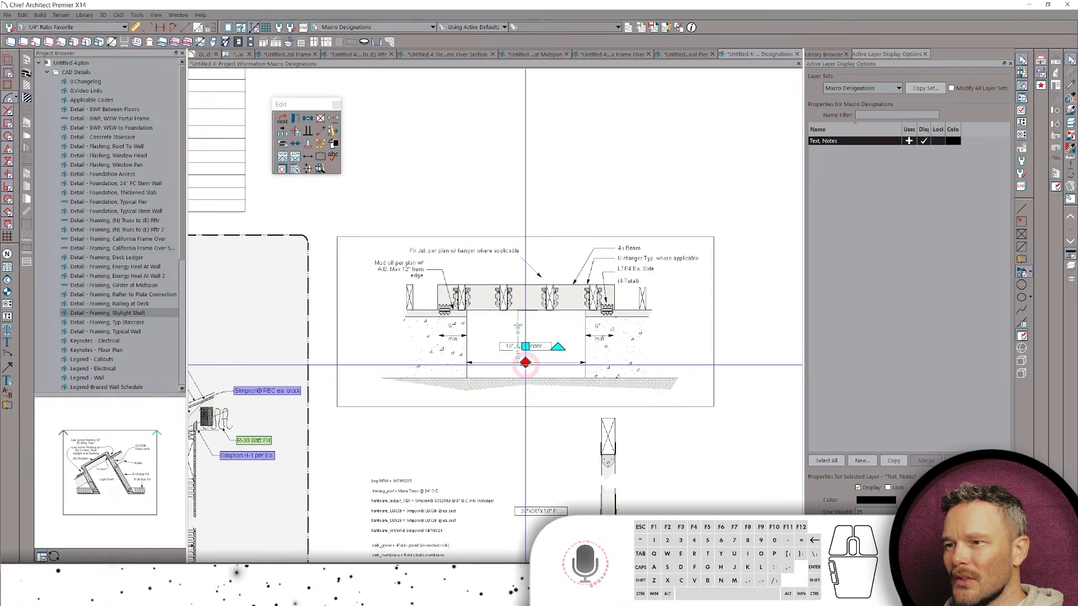
pyautogui.scroll(-5, 525, 362)
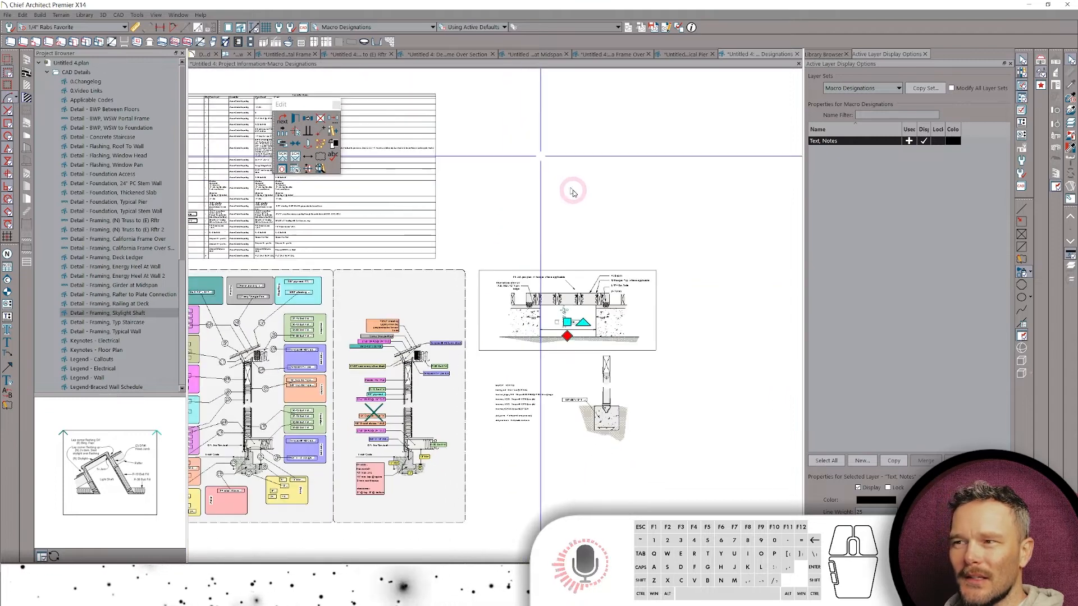
pyautogui.scroll(2, 572, 192)
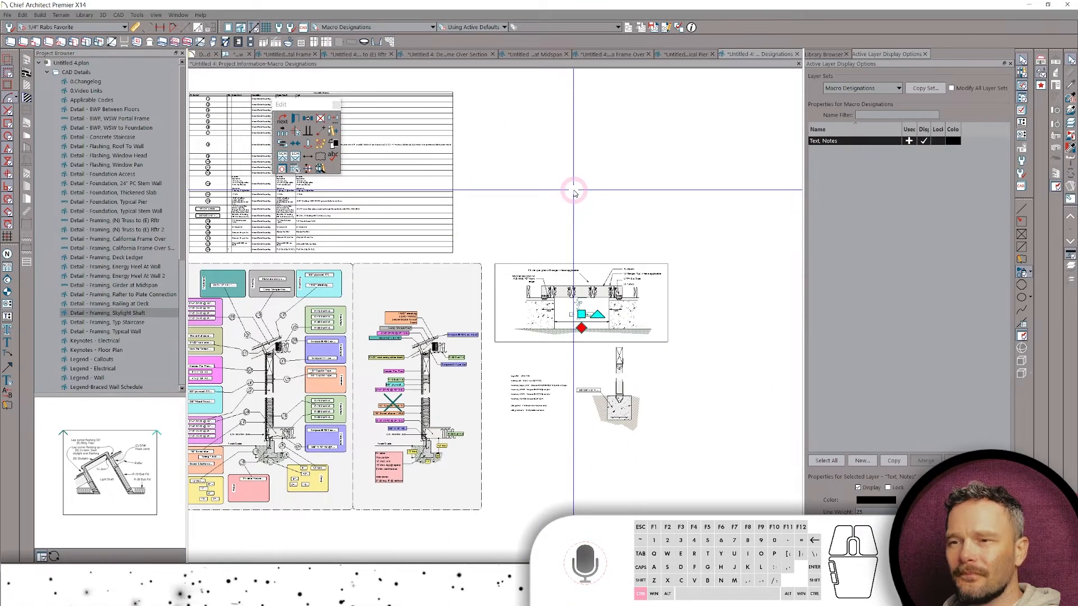
pyautogui.hotkey('ctrl', 'w')
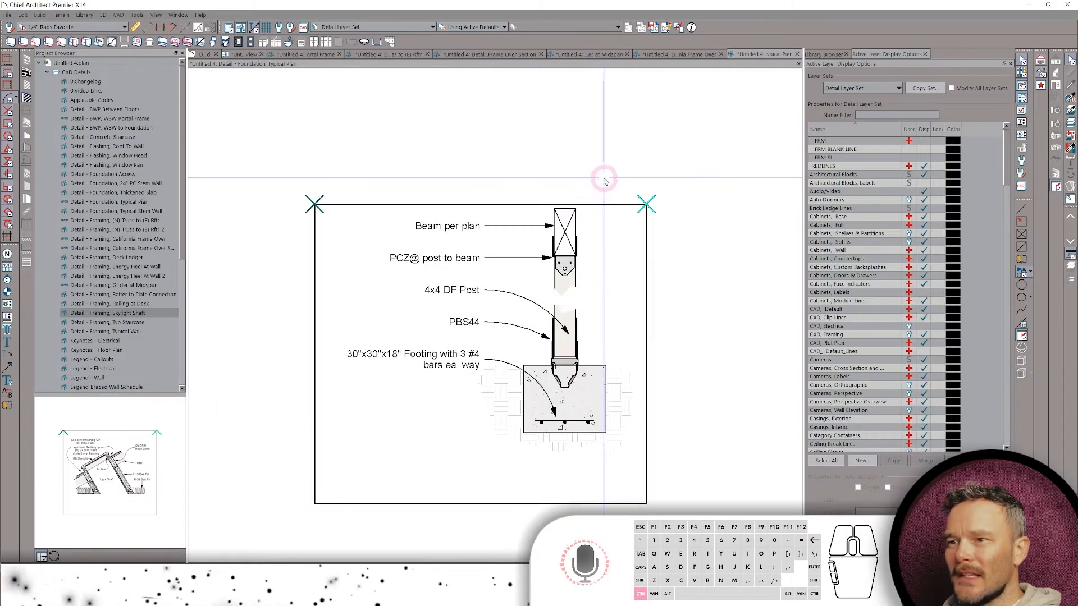
pyautogui.hotkey('ctrl', 'w')
pyautogui.hotkey('ctrl', 'w')
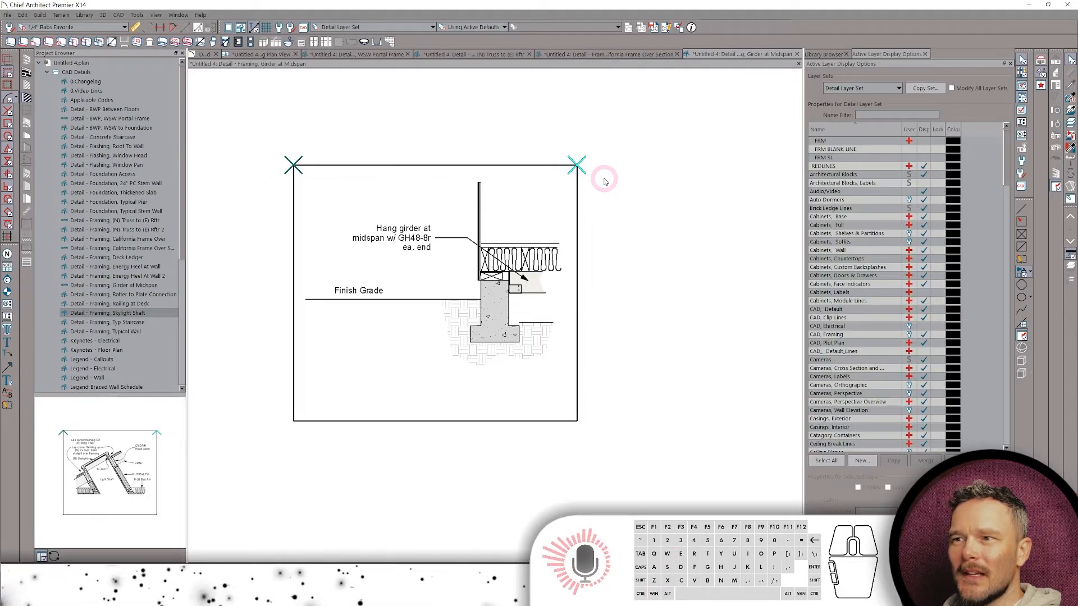
pyautogui.hotkey('ctrl', 'w')
pyautogui.hotkey('ctrl', 'w')
pyautogui.hotkey('ctrl', 'w')
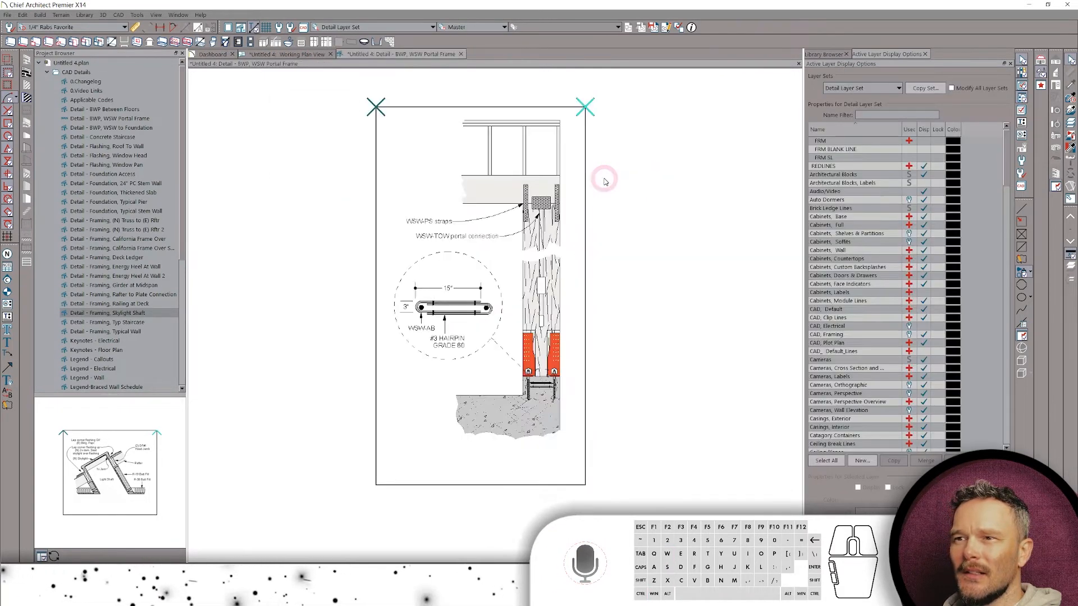
pyautogui.hotkey('ctrl', 'w')
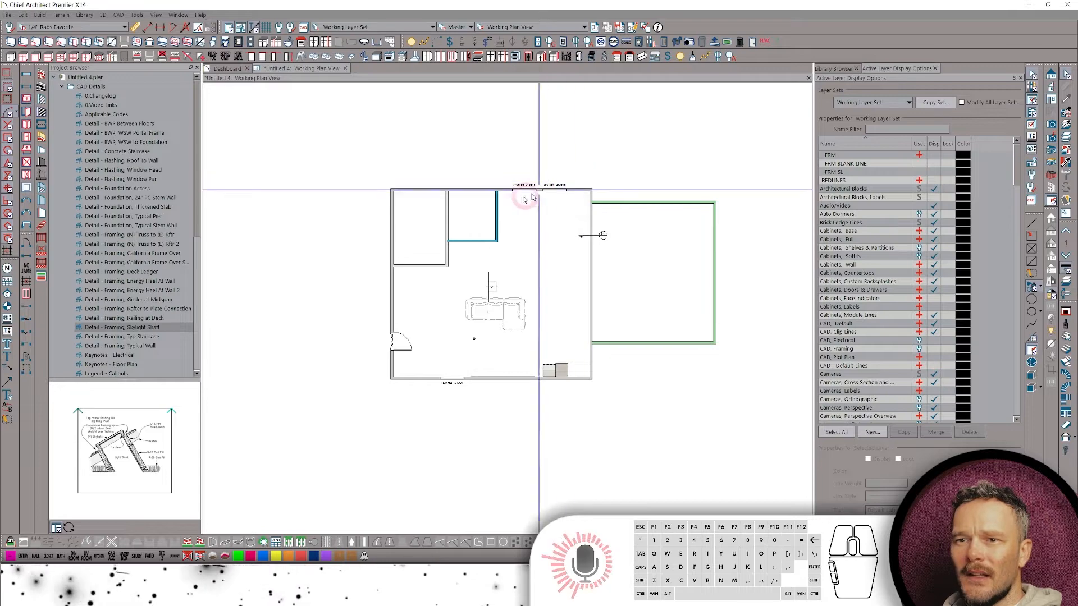
# Open the Schedule - Cabinet and Schedule - Detail CAD details and view their schedule tables.
pyautogui.scroll(-4, 127, 318)
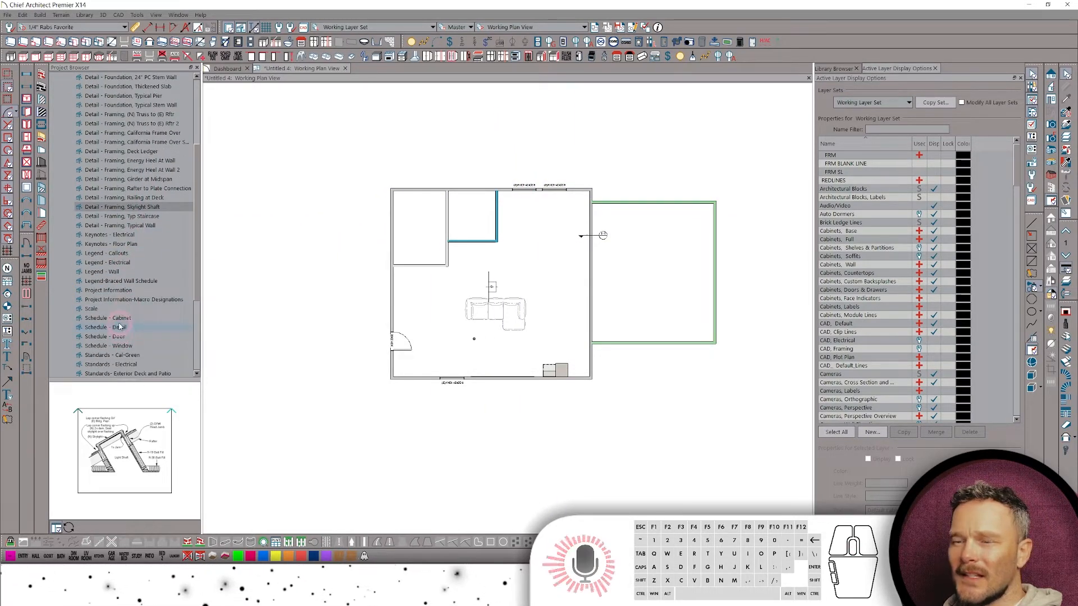
pyautogui.doubleClick(119, 319)
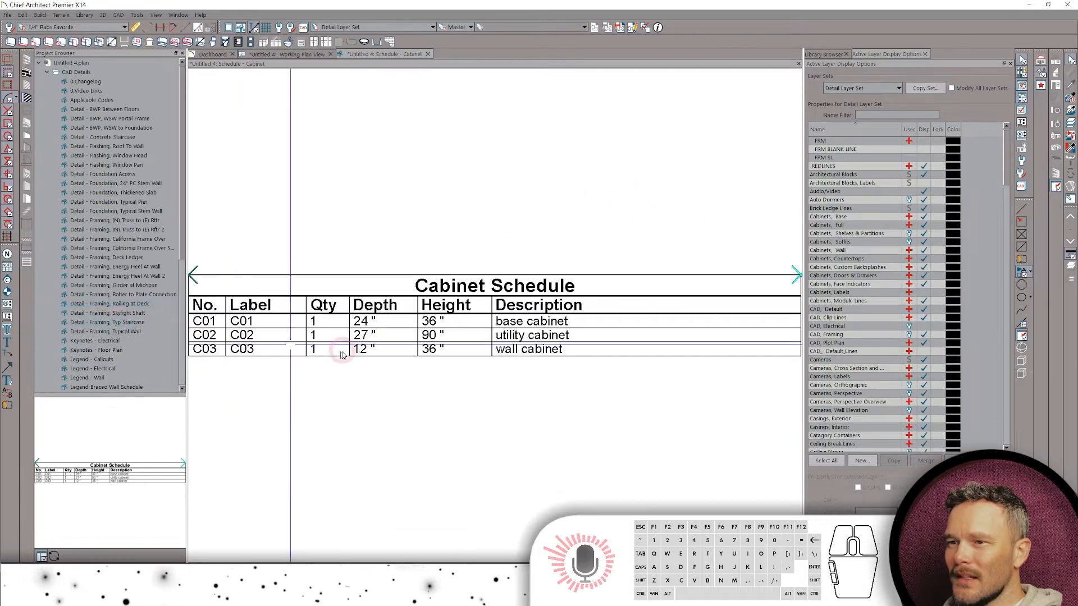
pyautogui.scroll(-3, 566, 317)
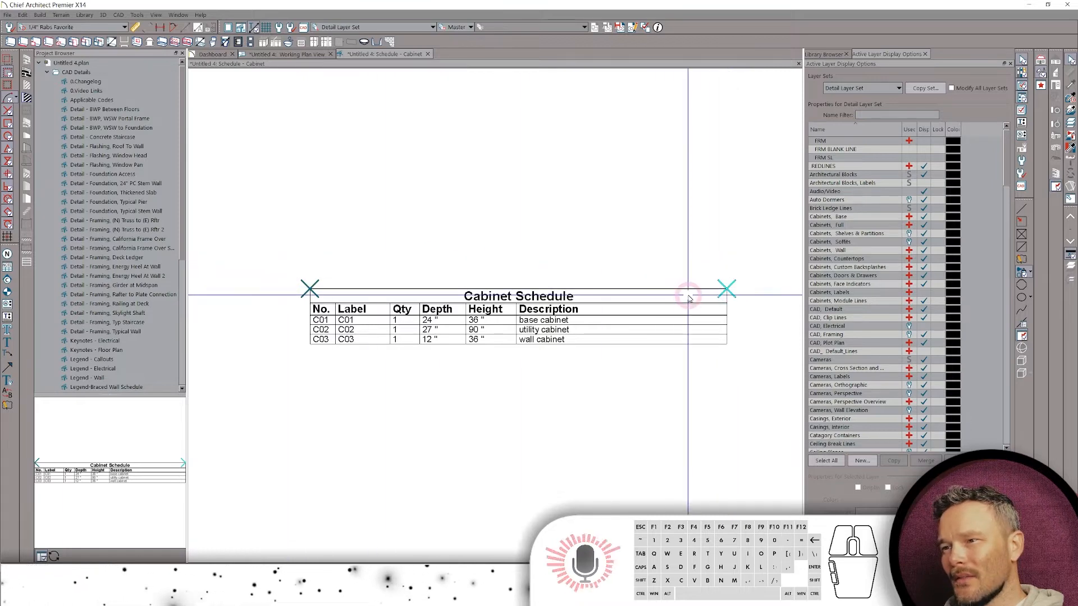
pyautogui.scroll(-4, 133, 345)
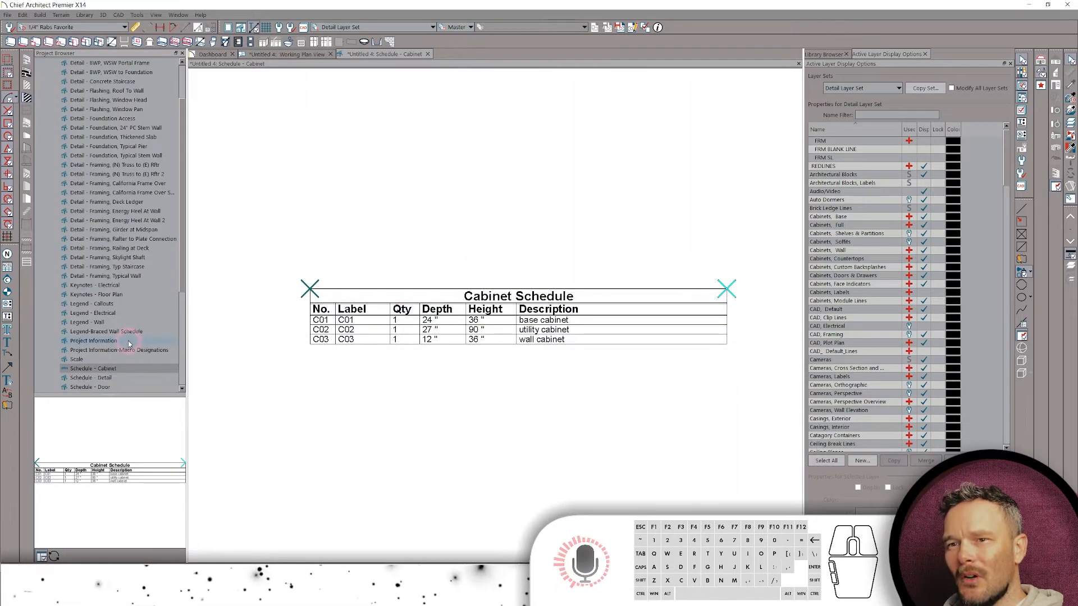
pyautogui.doubleClick(116, 332)
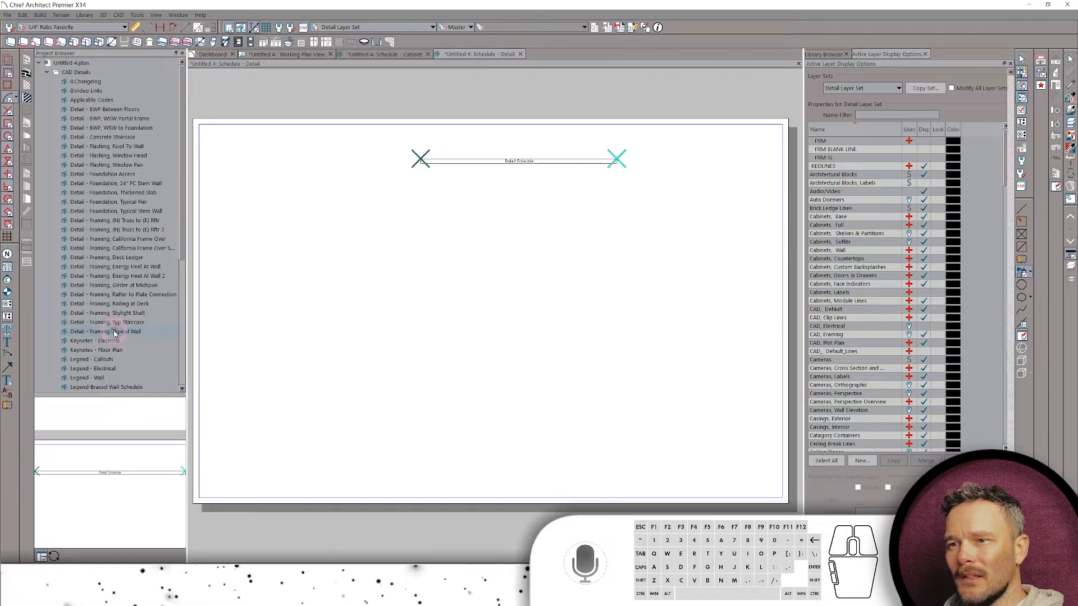
pyautogui.scroll(3, 599, 225)
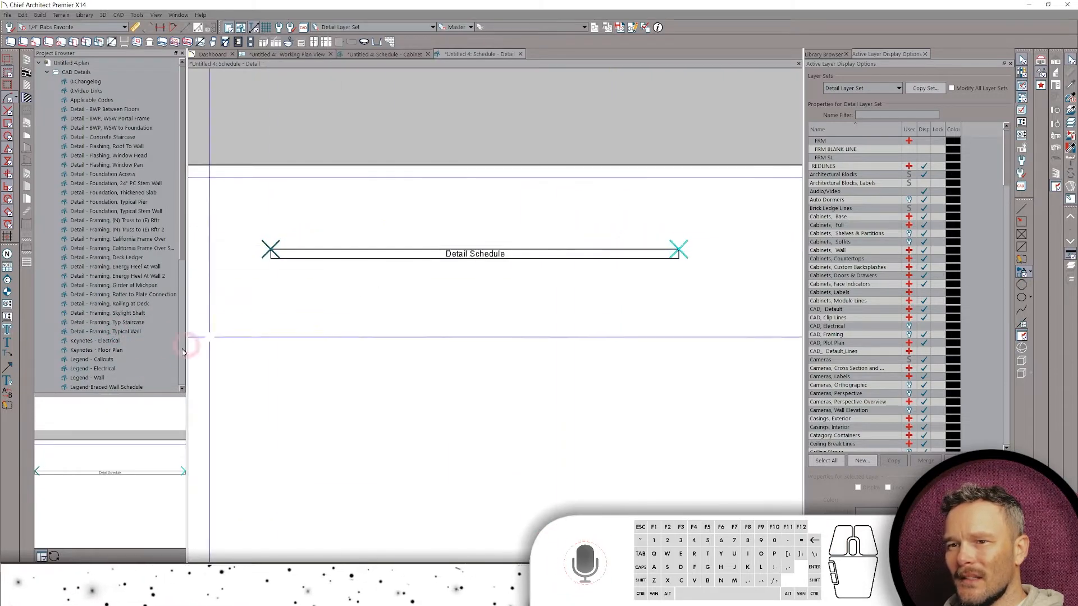
# Open the Schedule - Door and Schedule - Window CAD details to view their schedules.
pyautogui.scroll(-4, 129, 336)
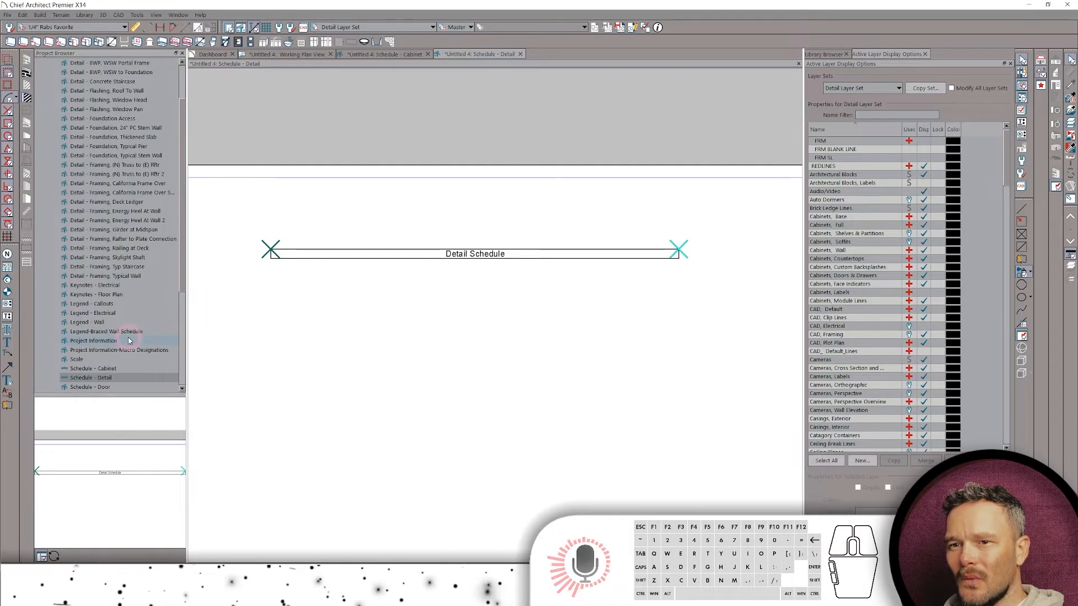
pyautogui.click(128, 333)
pyautogui.doubleClick(107, 341)
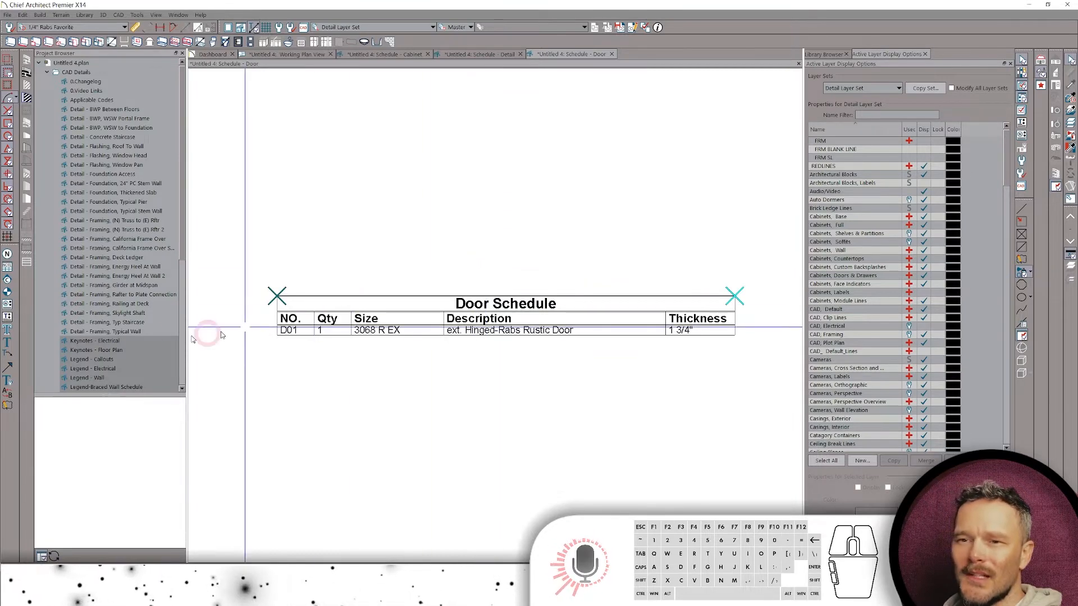
pyautogui.scroll(-5, 126, 337)
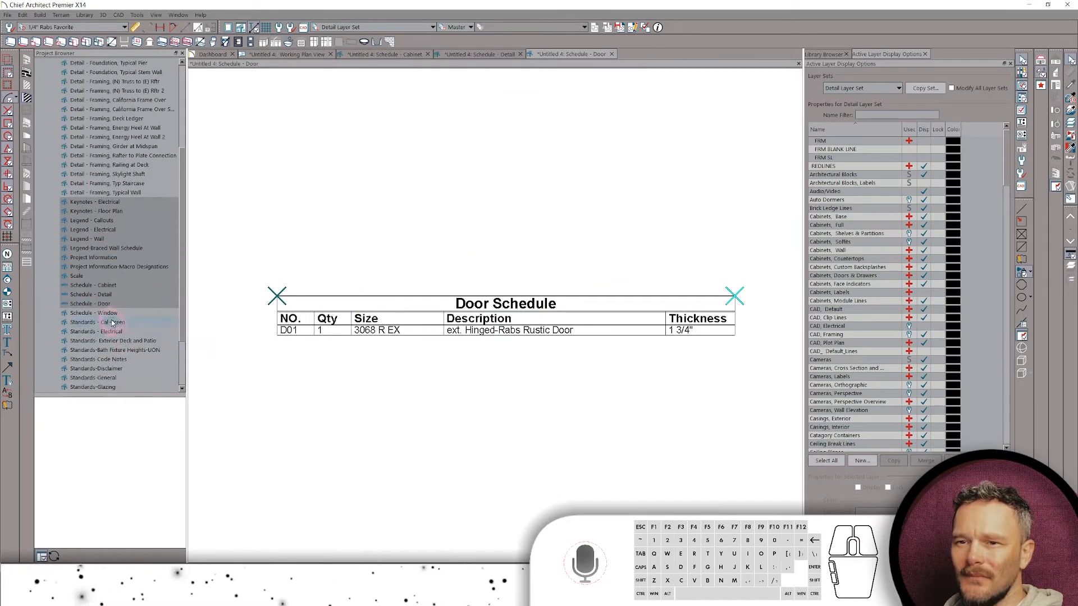
pyautogui.click(112, 323)
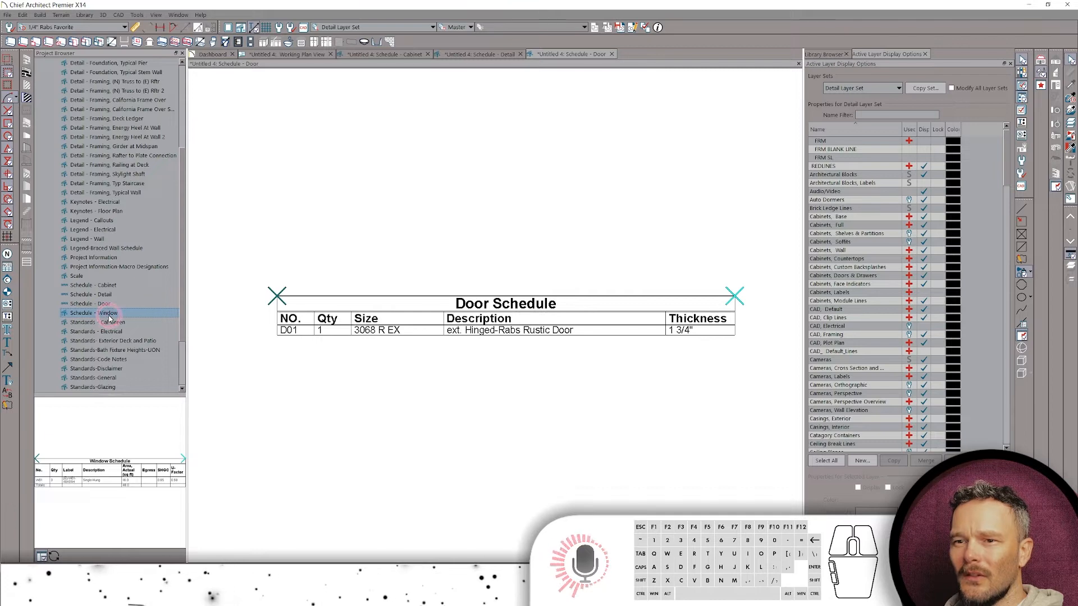
pyautogui.doubleClick(108, 314)
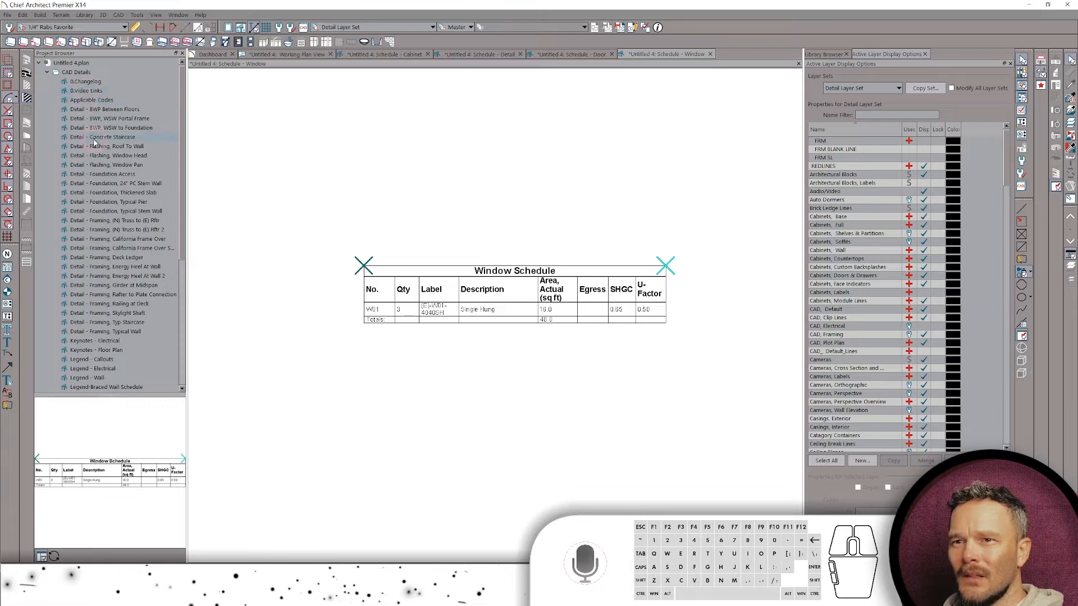
# Open the Project Information CAD detail and read the instruction note beneath the arrow beside the tables.
pyautogui.scroll(-3, 98, 314)
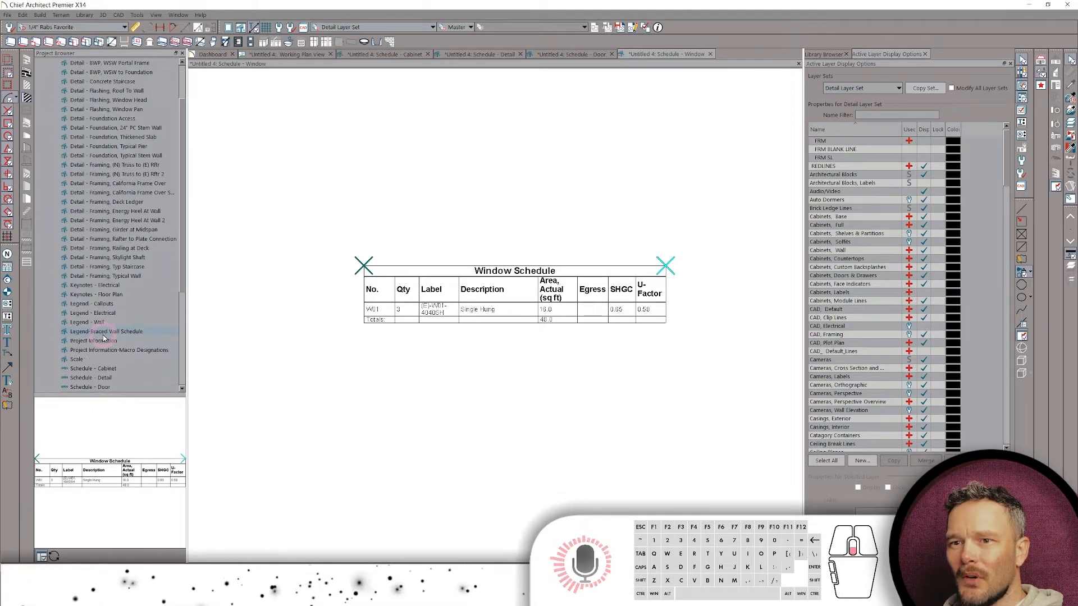
pyautogui.doubleClick(104, 334)
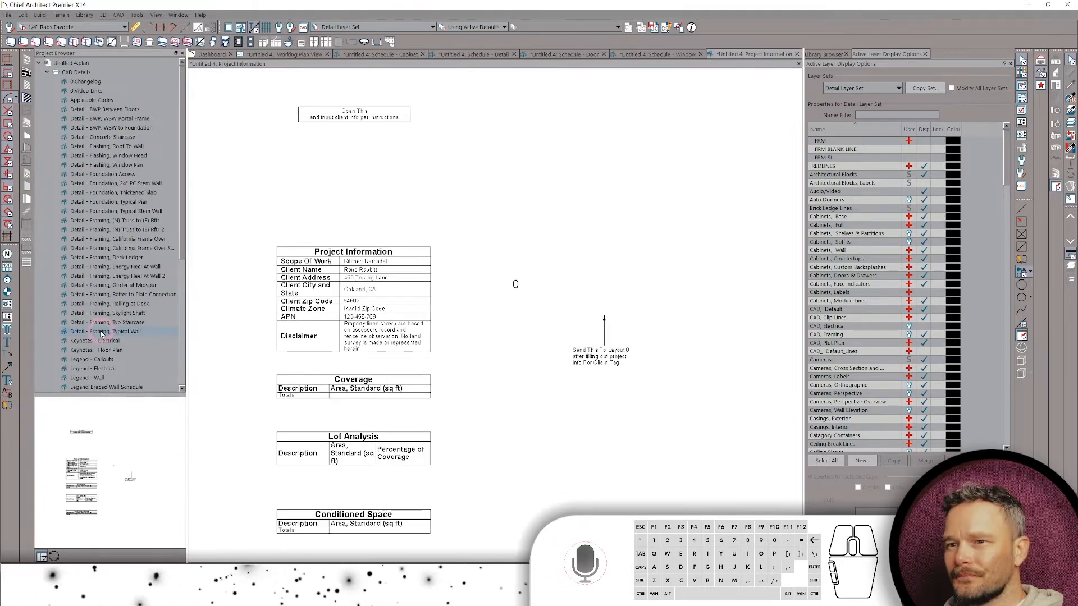
pyautogui.scroll(1, 565, 303)
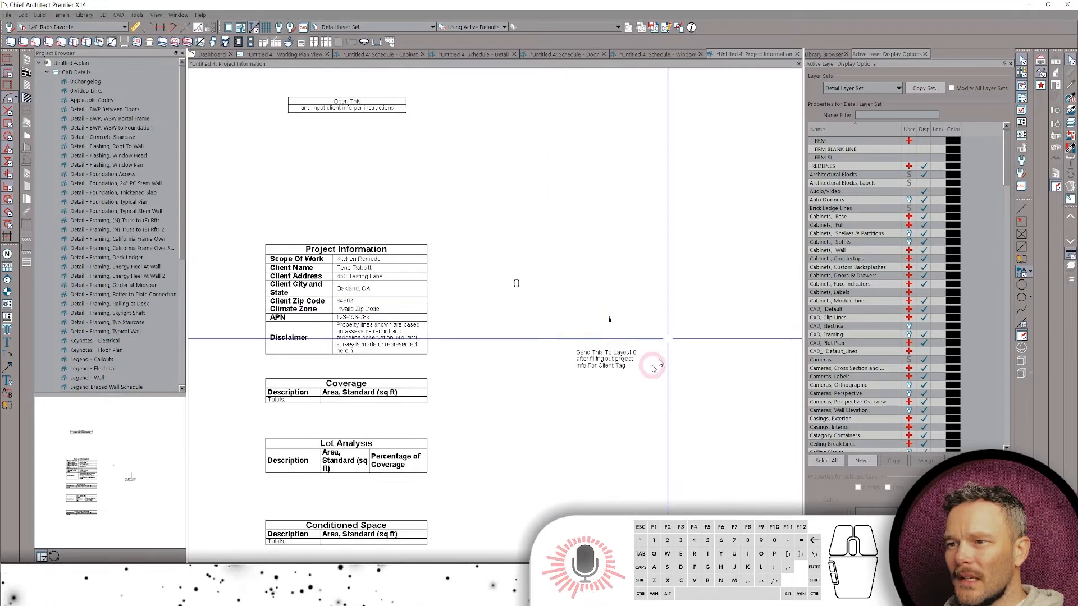
pyautogui.scroll(3, 621, 362)
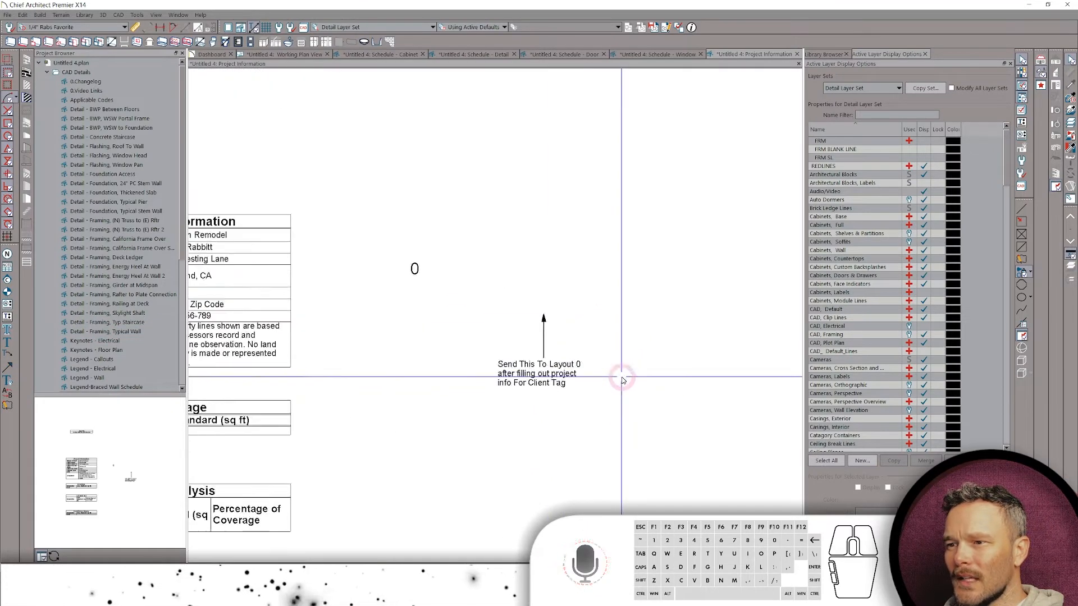
pyautogui.scroll(2, 509, 340)
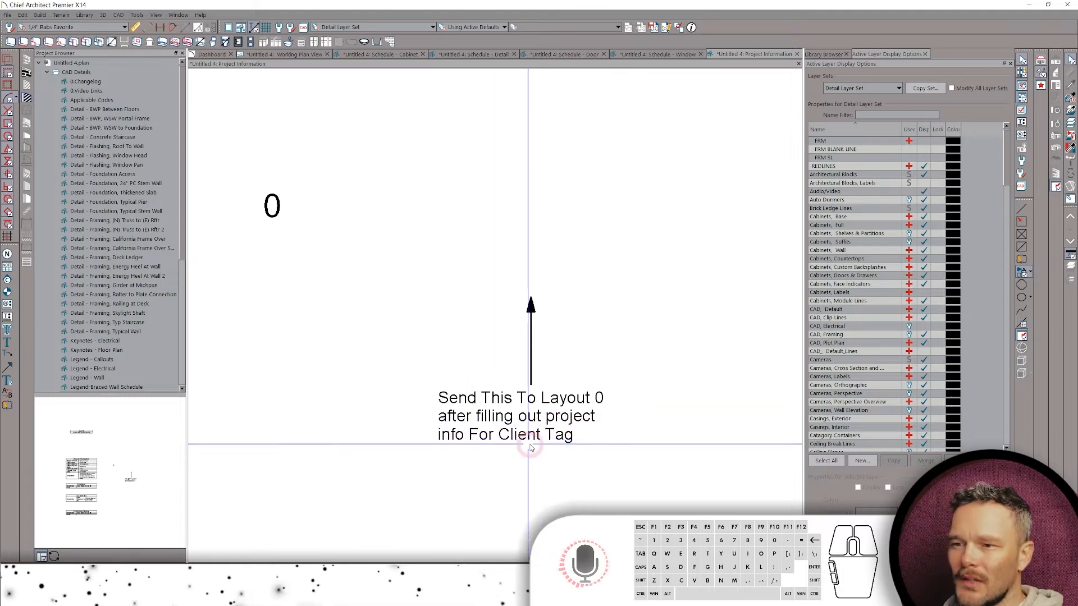
pyautogui.scroll(-5, 612, 445)
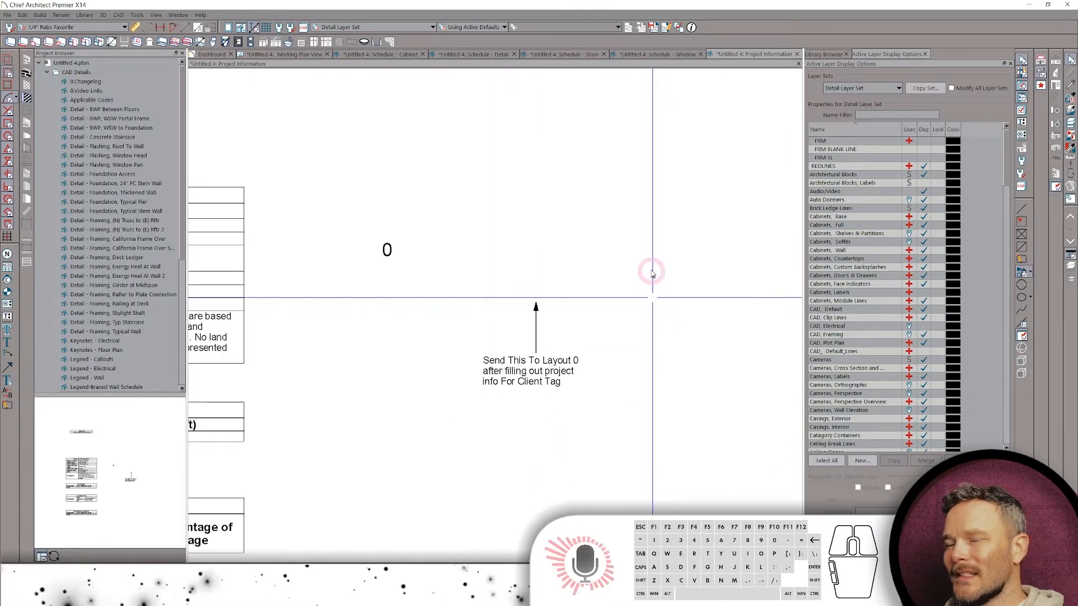
# Open the specification of the client info note above the Project Information table and show its object information.
pyautogui.scroll(-3, 471, 269)
pyautogui.click(357, 145)
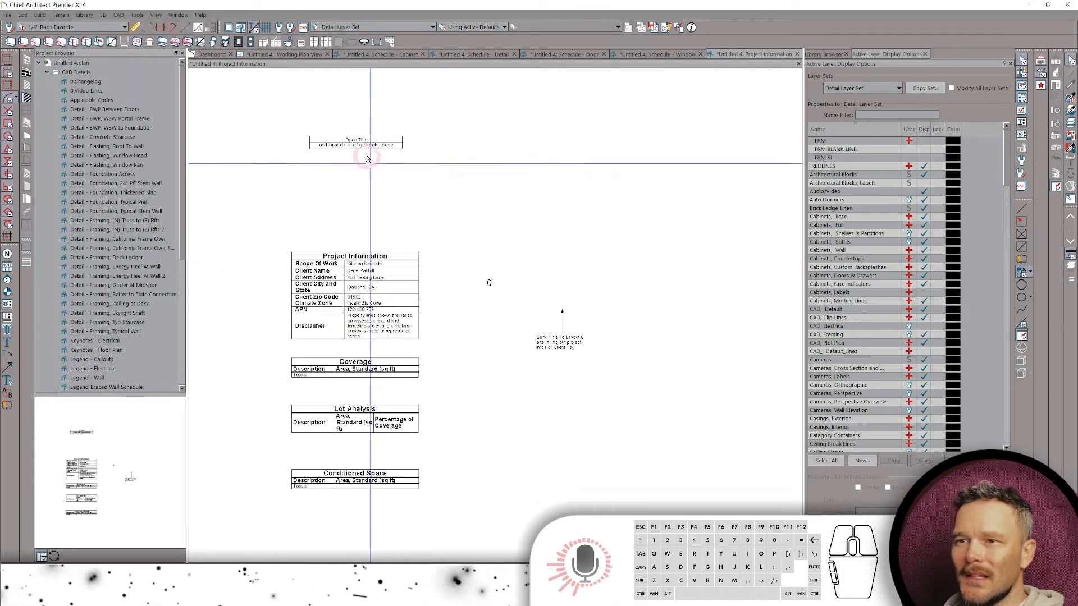
pyautogui.moveTo(403, 194); pyautogui.dragTo(339, 166, button='middle')
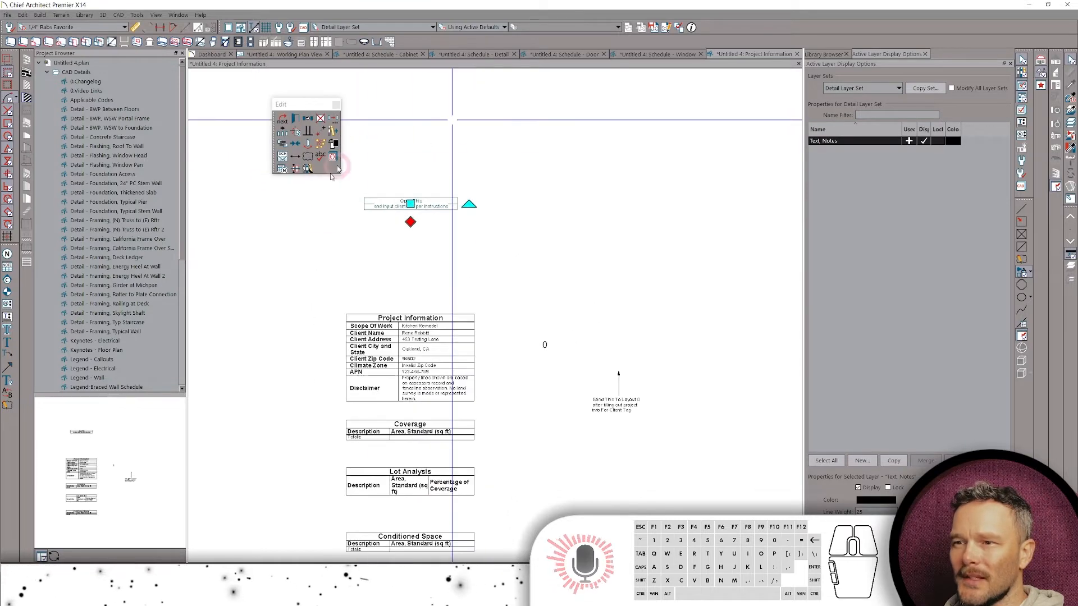
pyautogui.scroll(1, 422, 228)
pyautogui.scroll(3, 422, 230)
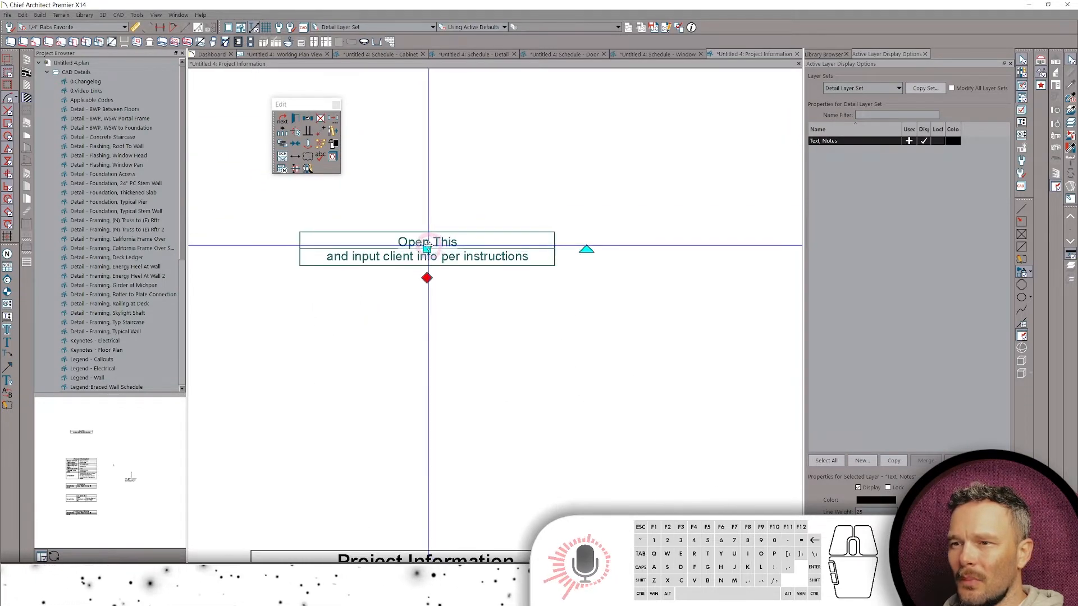
pyautogui.doubleClick(427, 247)
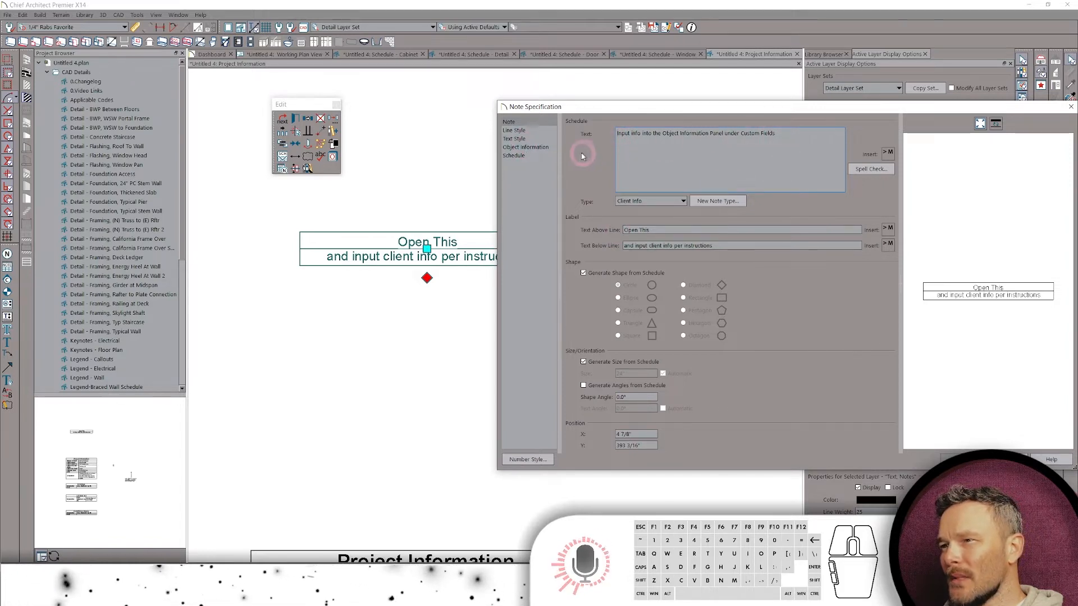
pyautogui.click(522, 147)
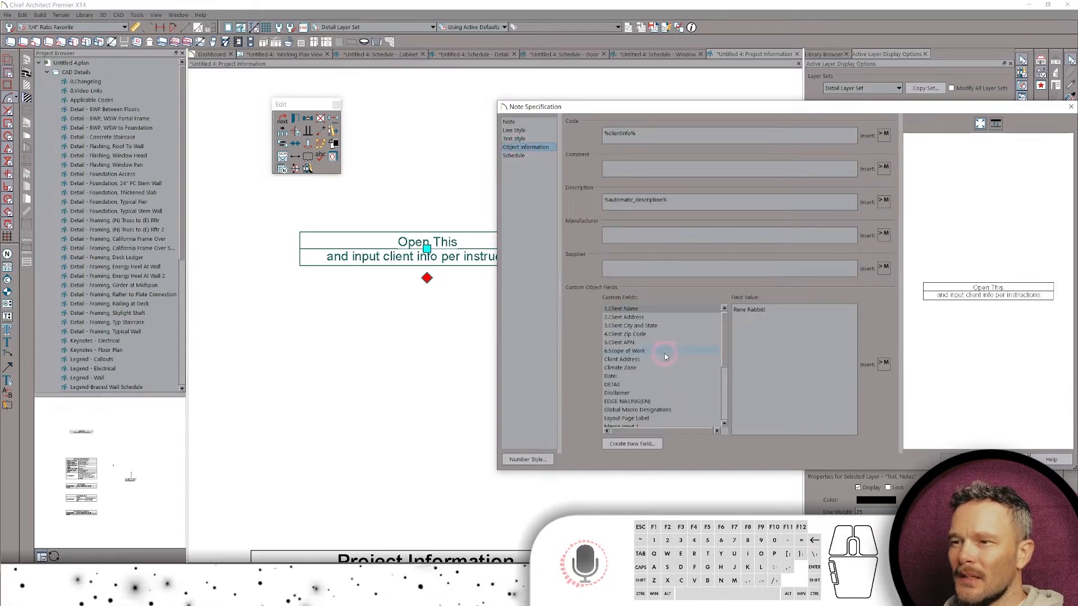
# Examine the values of the note's custom fields for client name, address, city and state, and zip code.
pyautogui.click(638, 318)
pyautogui.click(635, 310)
pyautogui.click(633, 318)
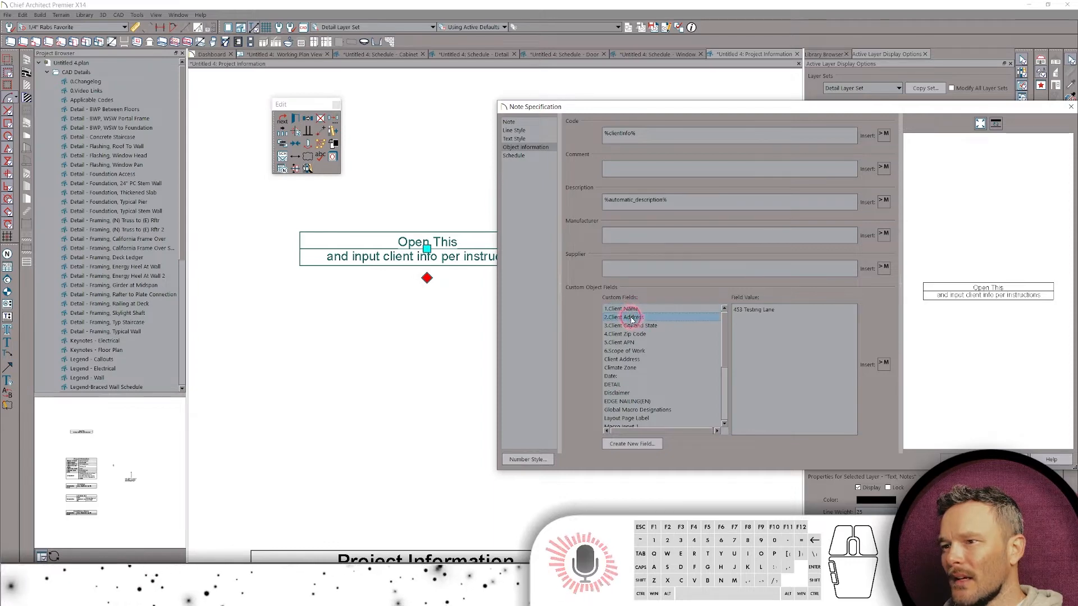
pyautogui.click(633, 326)
pyautogui.click(636, 335)
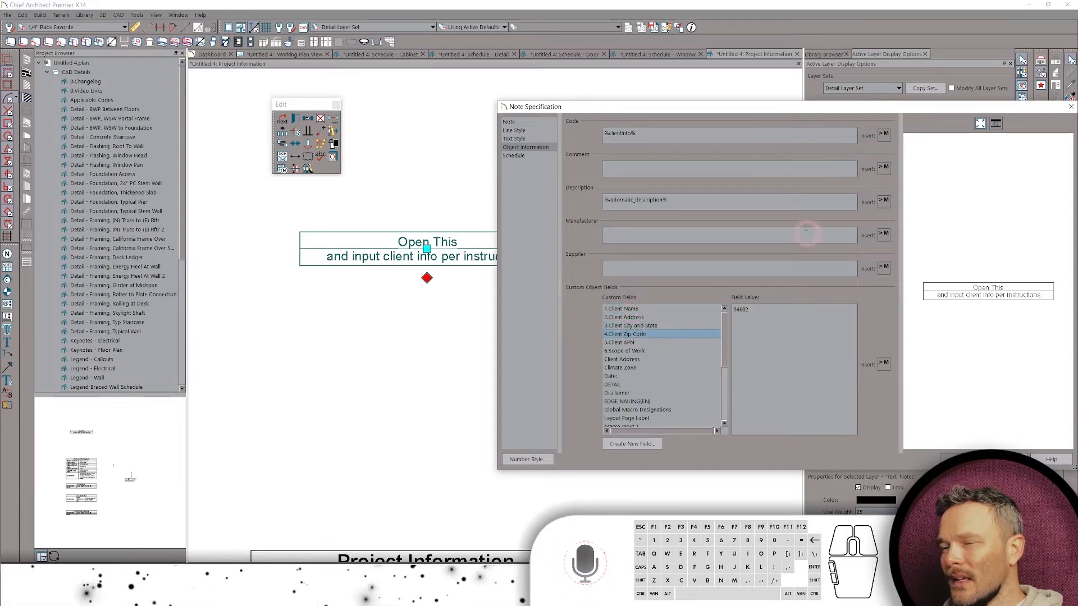
# Reposition the note specification dialog and compare the values of the Client Address and 6.Scope of Work custom fields.
pyautogui.moveTo(719, 124); pyautogui.dragTo(512, 124)
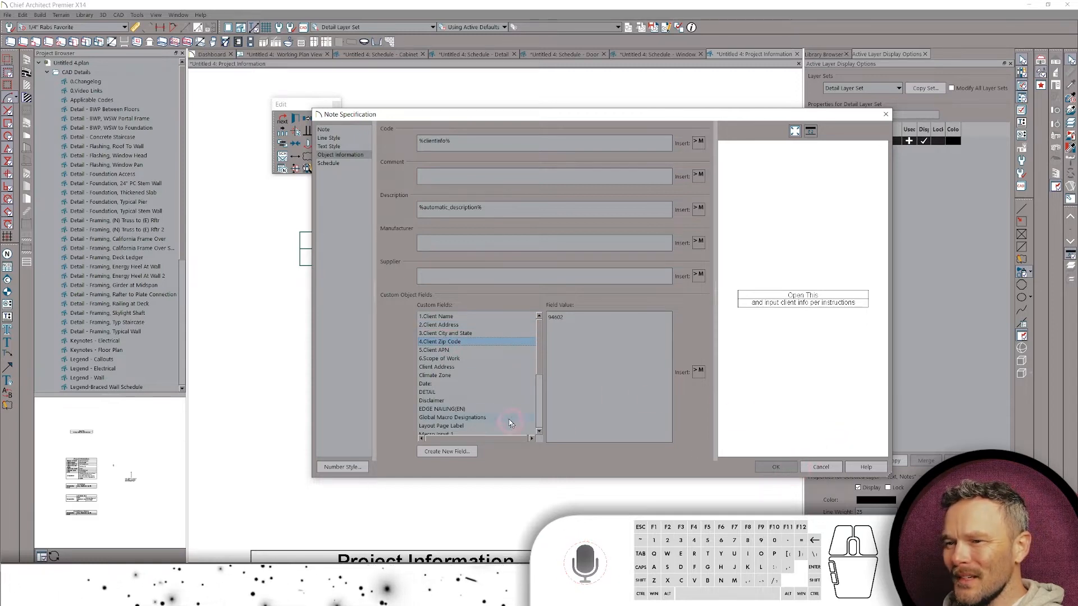
pyautogui.click(448, 367)
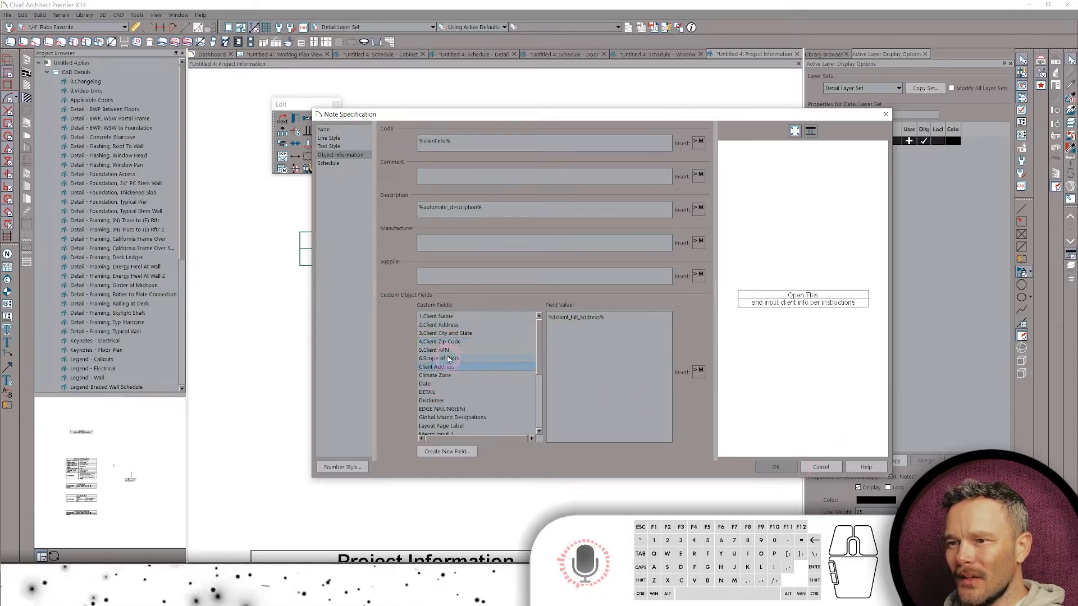
pyautogui.click(449, 359)
pyautogui.click(440, 367)
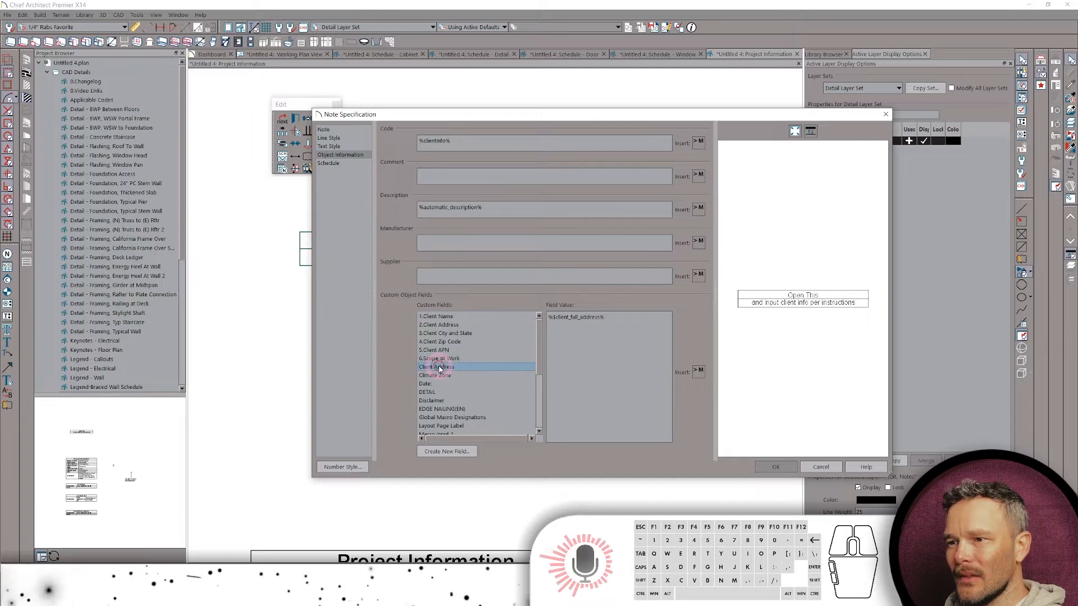
pyautogui.click(449, 359)
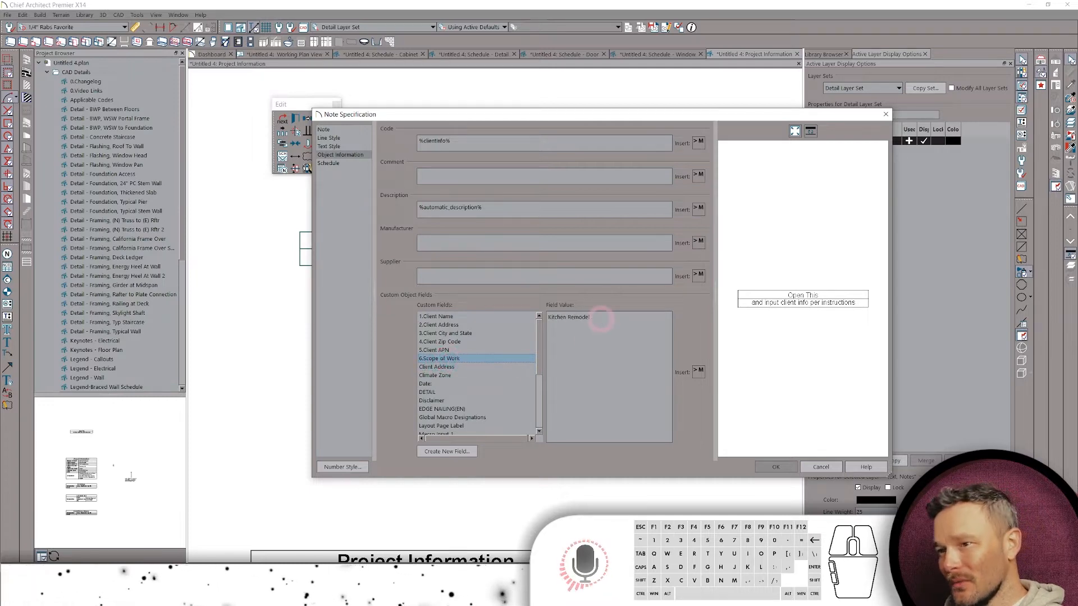
# Close the client info note's specification and check the client data in the Project Information table.
pyautogui.click(600, 319)
pyautogui.click(789, 468)
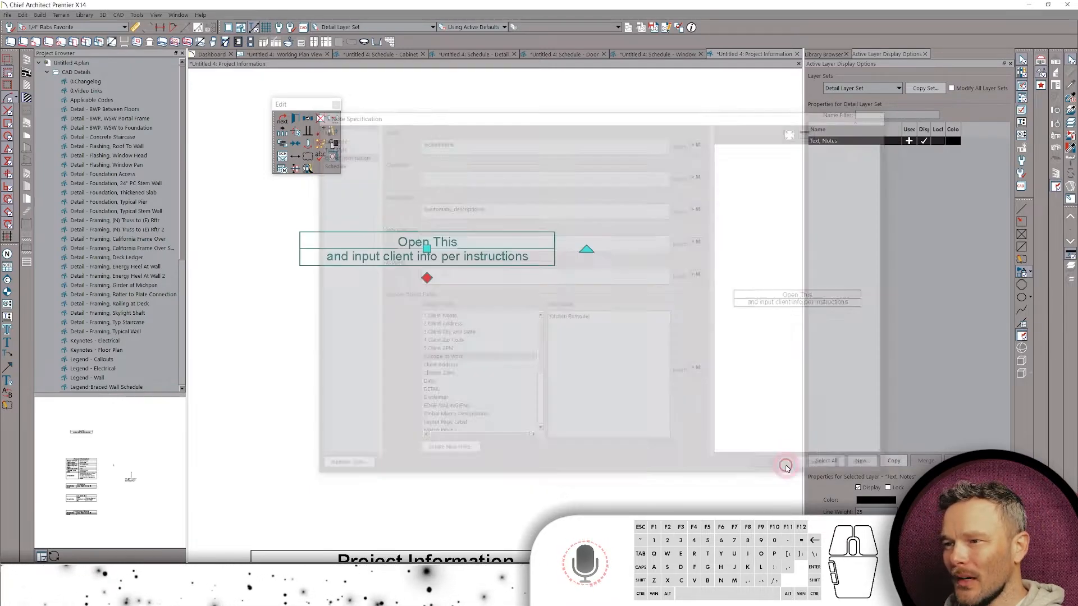
pyautogui.scroll(-5, 555, 348)
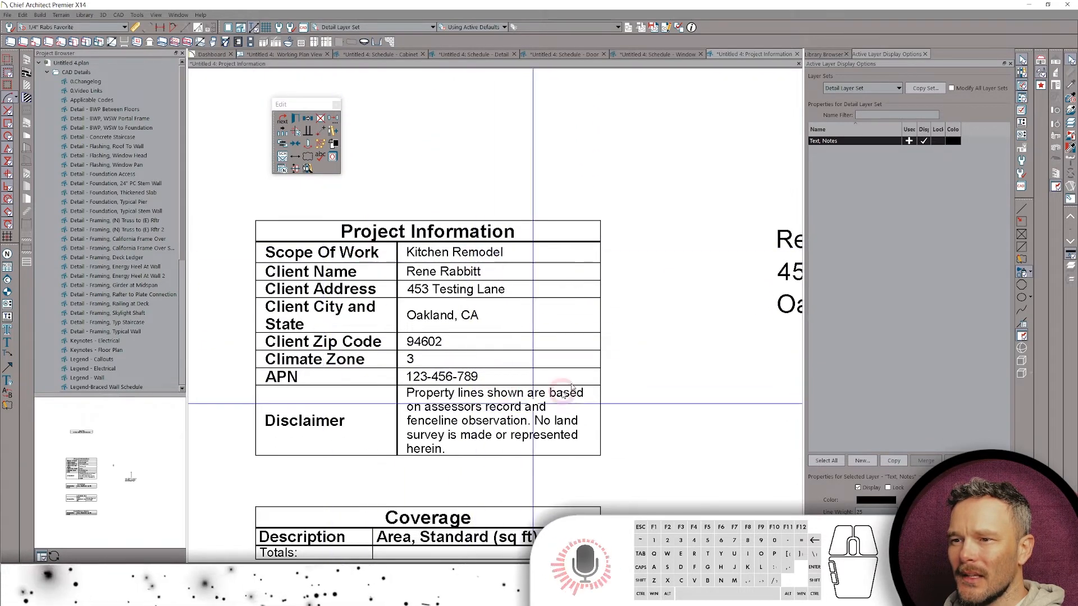
pyautogui.hscroll(7, 524, 347)
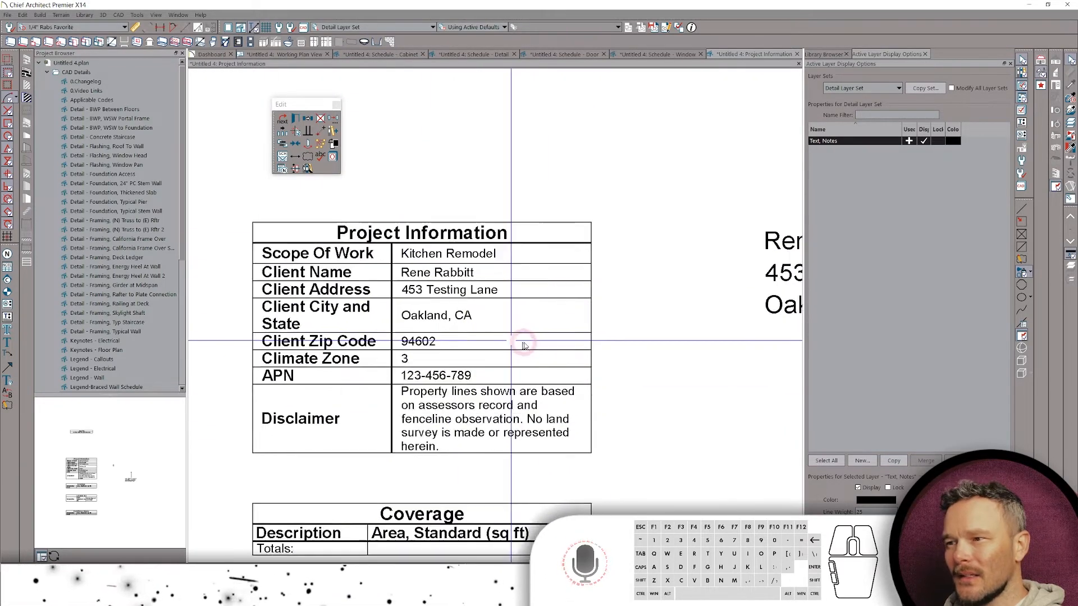
# Compare the client name and address text for the layout tag with the matching rows of the Project Information table.
pyautogui.scroll(1, 602, 348)
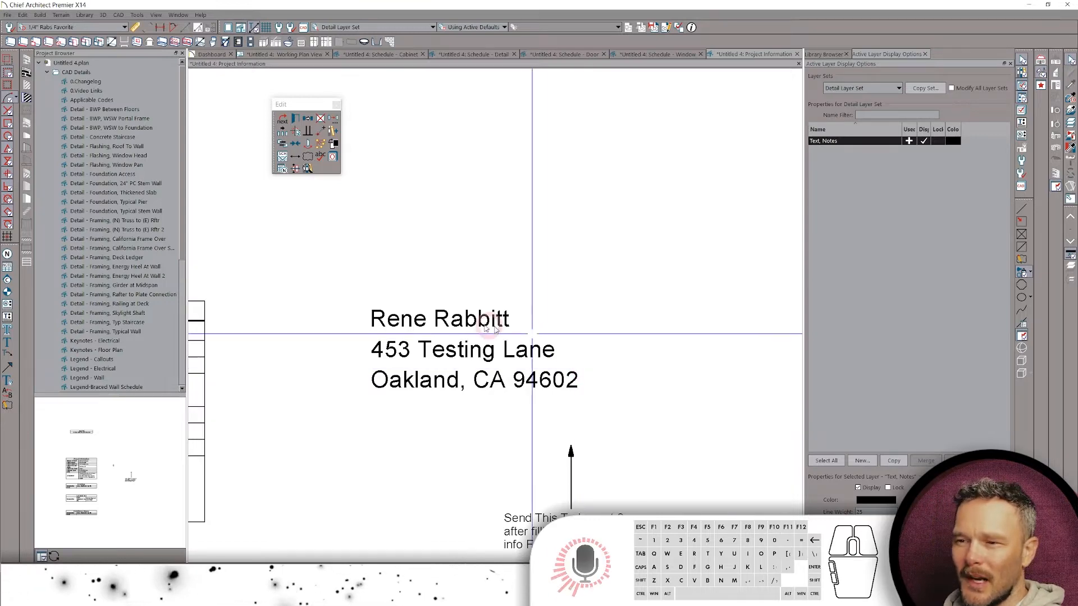
pyautogui.hscroll(-2, 534, 330)
pyautogui.scroll(-1, 539, 338)
pyautogui.hscroll(-3, 540, 339)
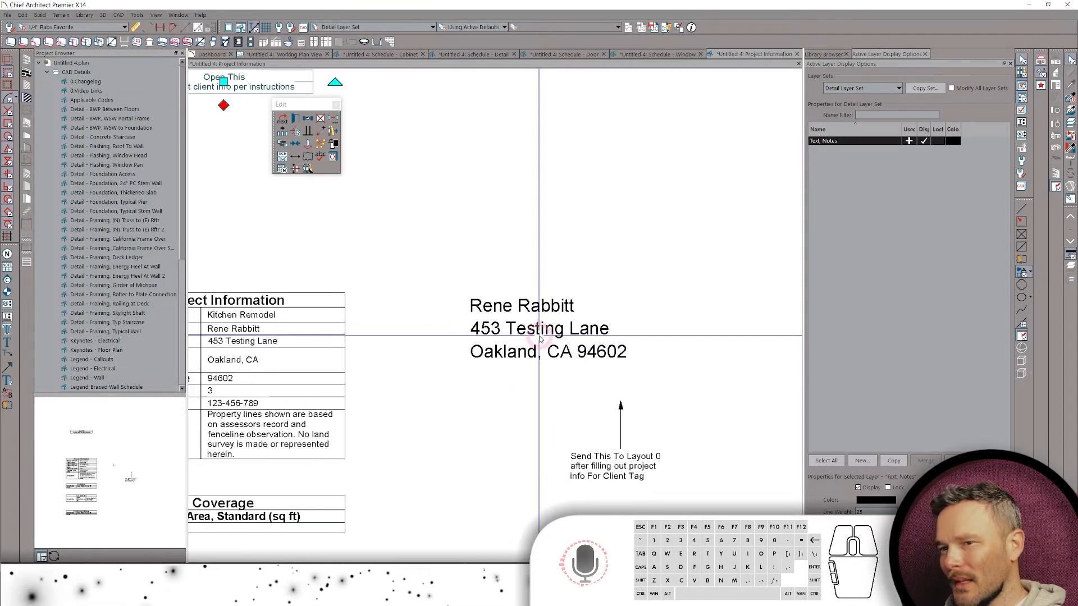
pyautogui.hscroll(-1, 539, 340)
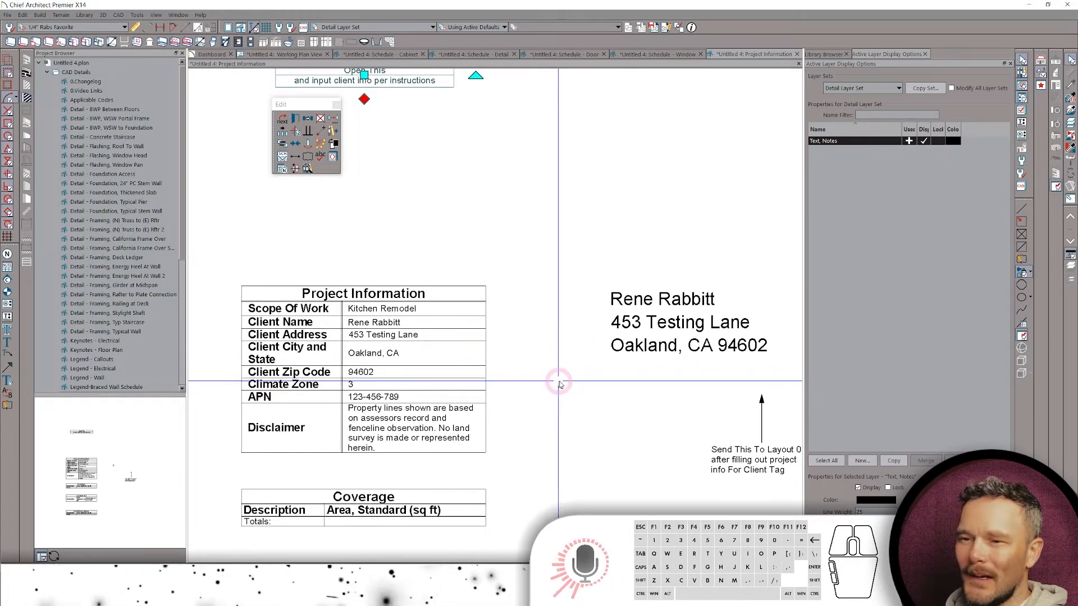
pyautogui.scroll(-1, 559, 385)
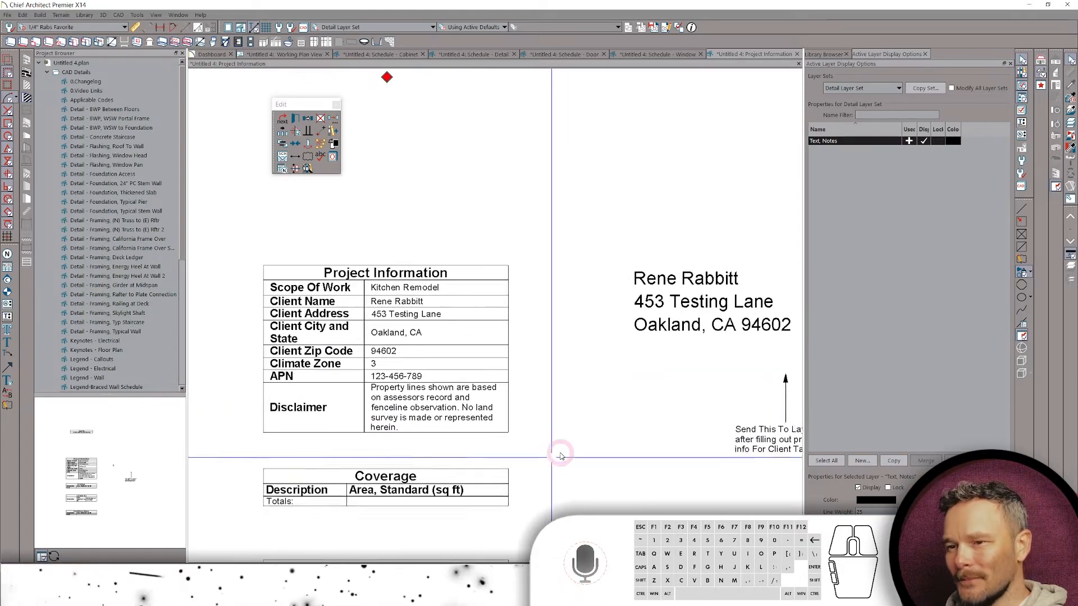
pyautogui.scroll(2, 551, 373)
pyautogui.scroll(1, 326, 385)
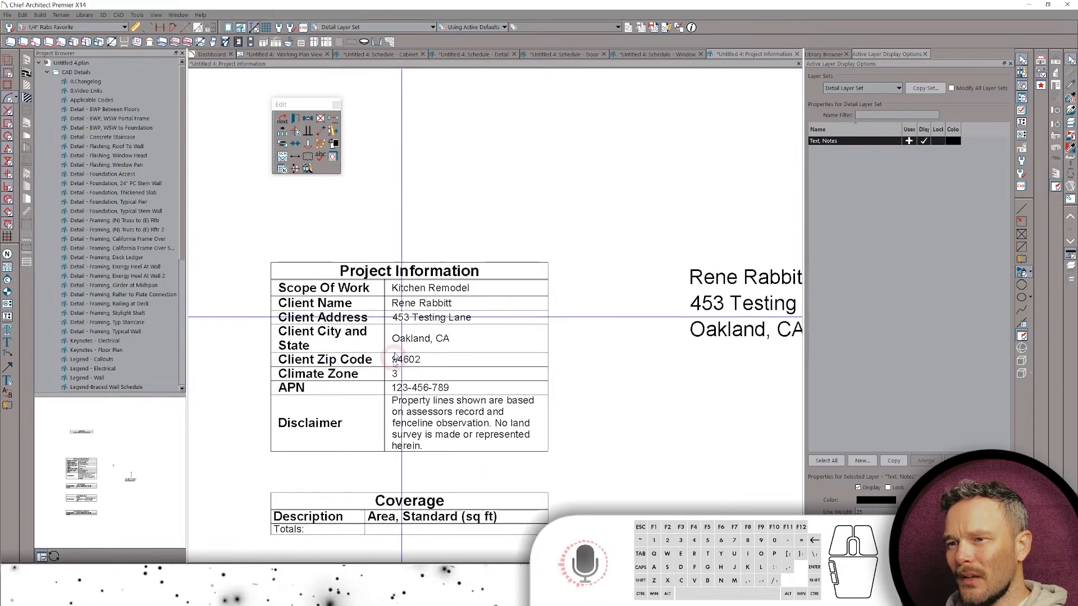
pyautogui.scroll(1, 326, 383)
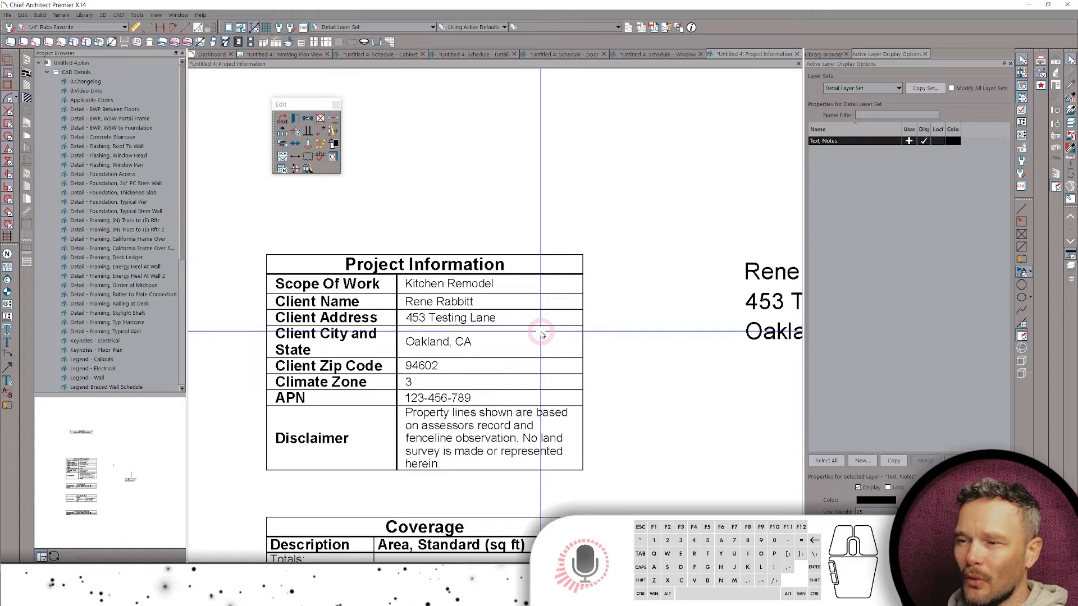
# Examine the Coverage, Lot Analysis and Conditioned Space tables beneath the Project Information table.
pyautogui.scroll(-5, 541, 335)
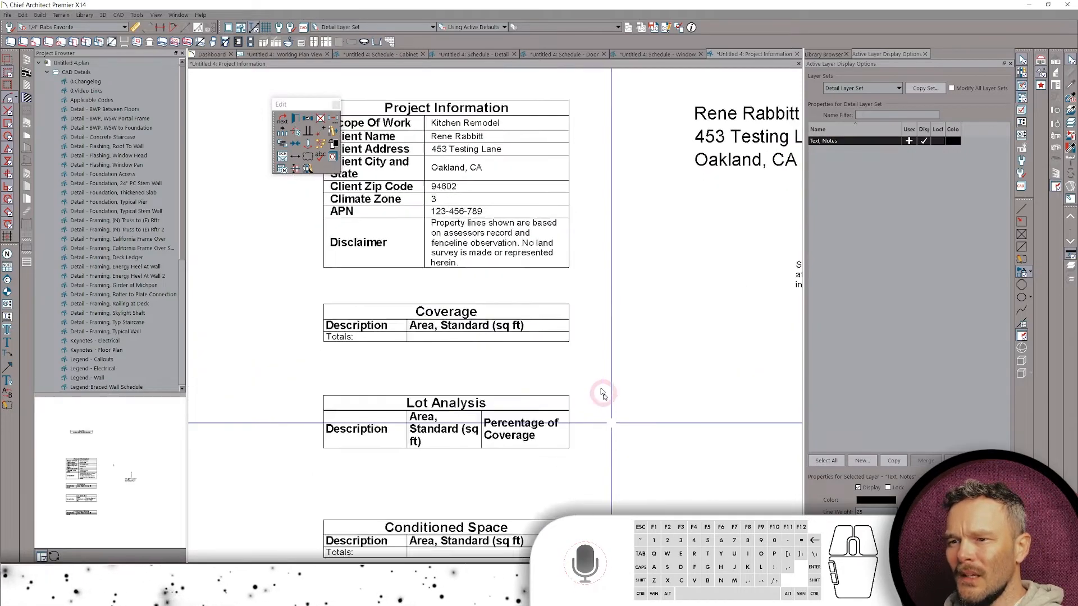
pyautogui.scroll(-3, 602, 393)
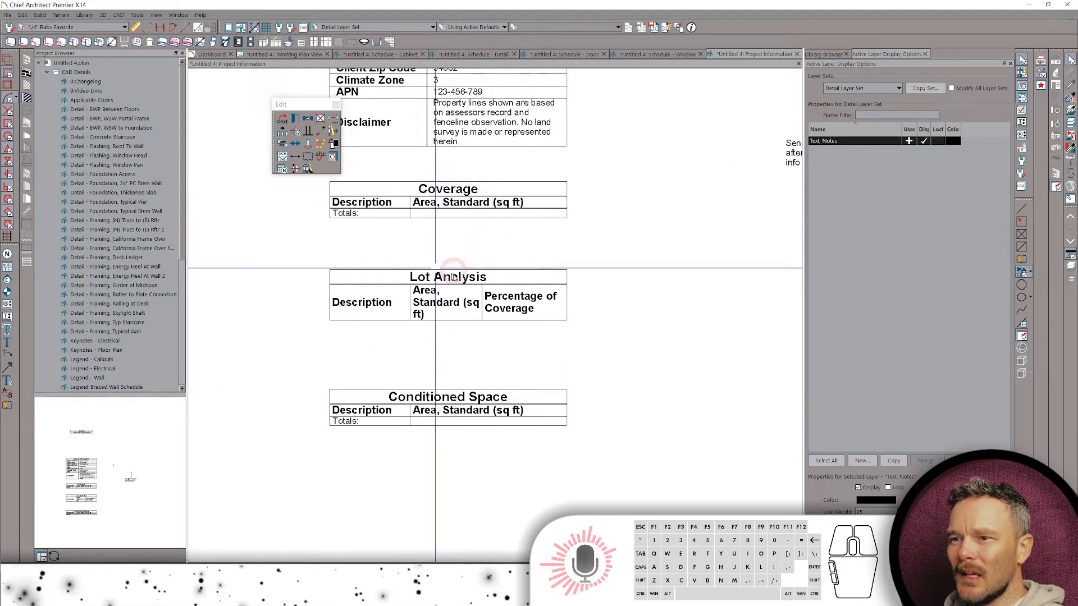
pyautogui.scroll(-2, 590, 332)
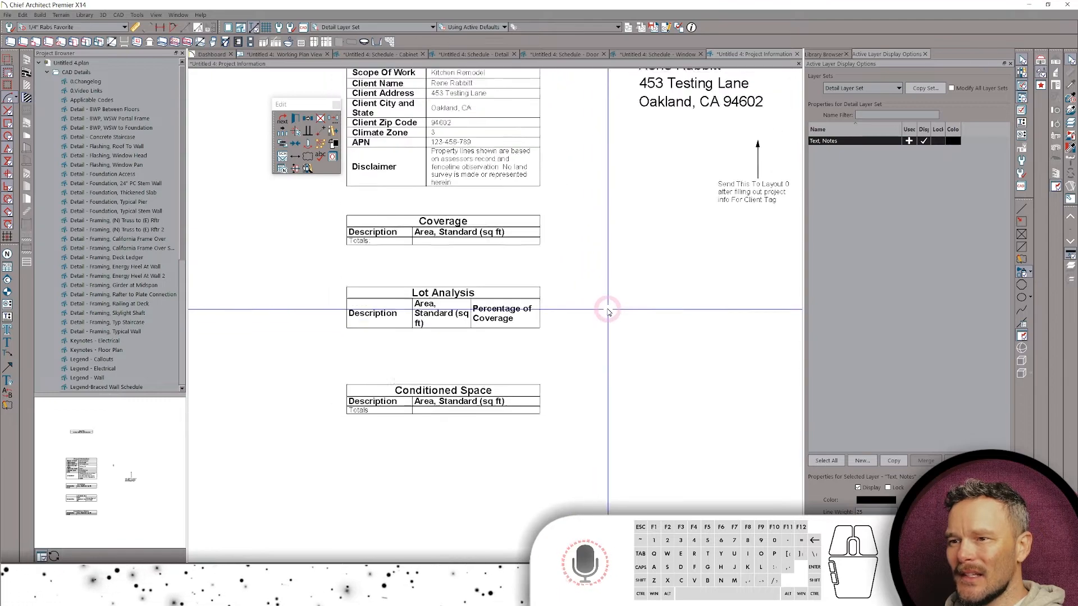
pyautogui.scroll(-3, 608, 313)
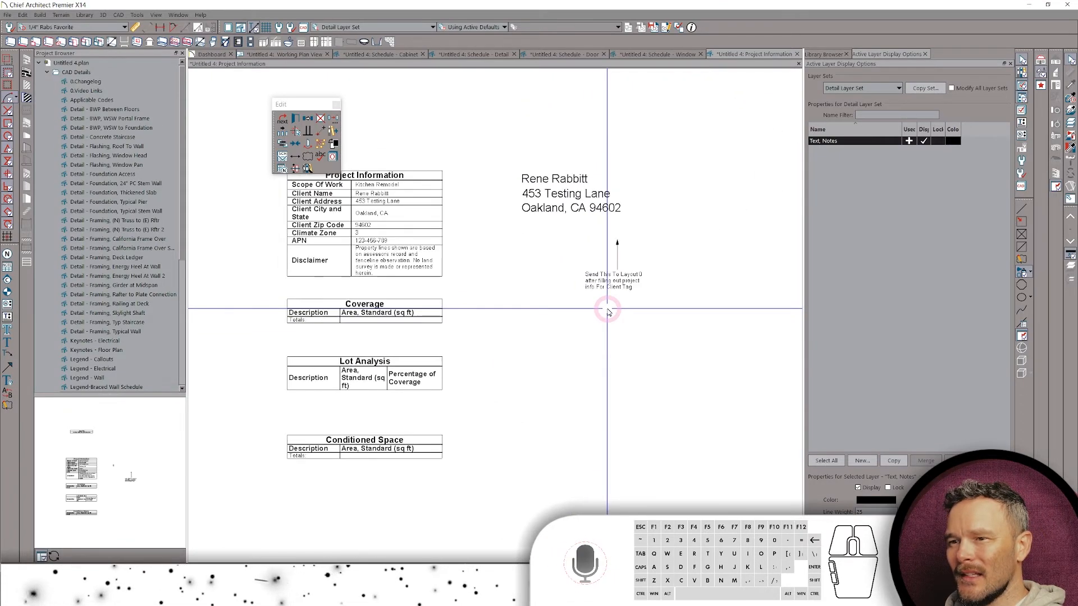
pyautogui.hscroll(2, 609, 312)
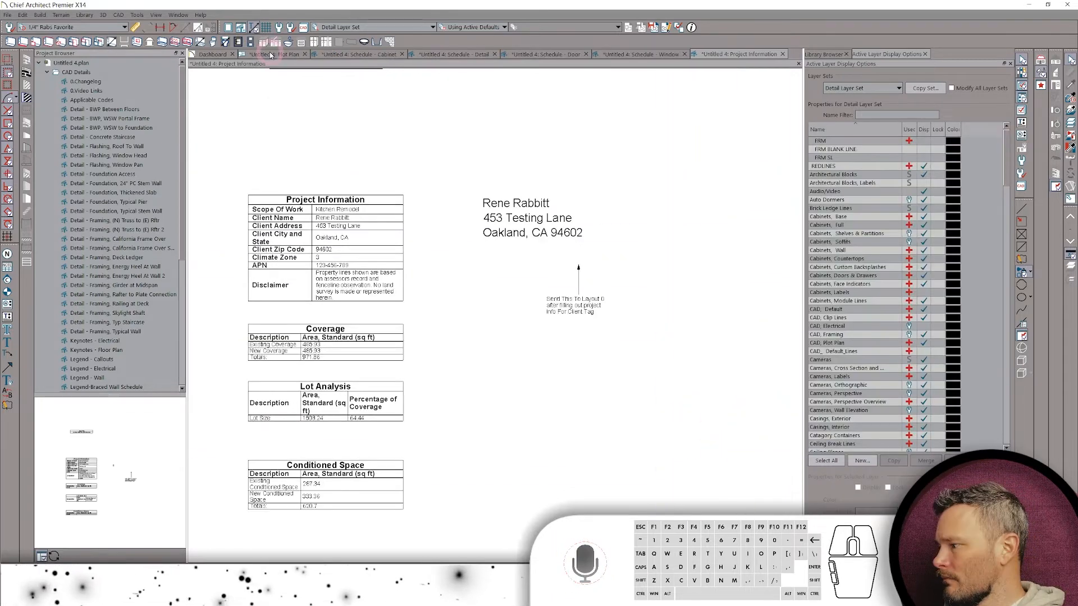
# Switch to the Plot Plan view and examine the labelled lot size, coverage and conditioned space polylines beside the house.
pyautogui.click(270, 54)
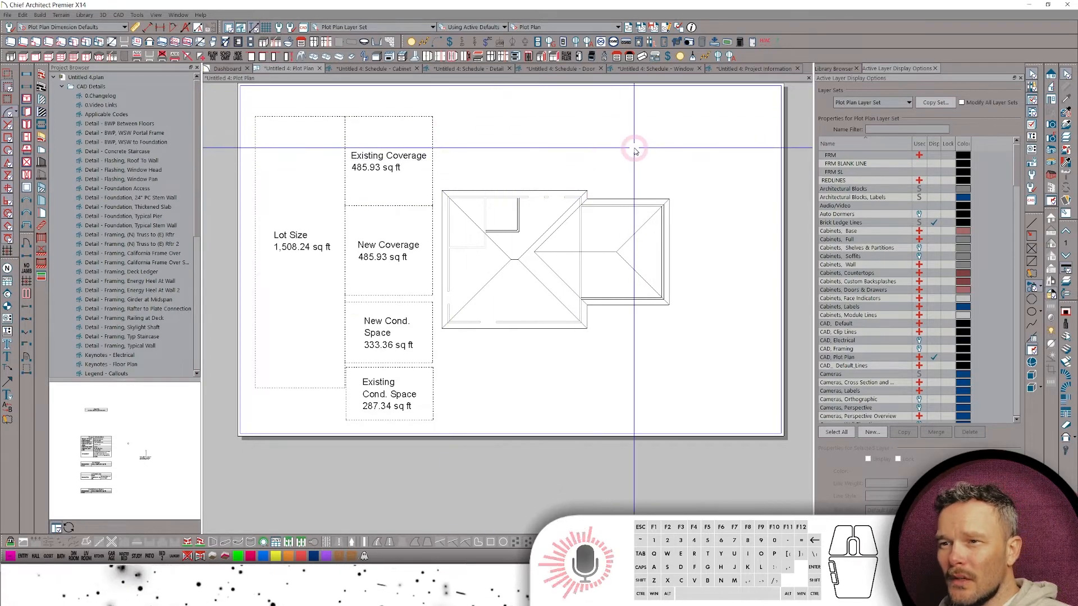
pyautogui.scroll(2, 440, 149)
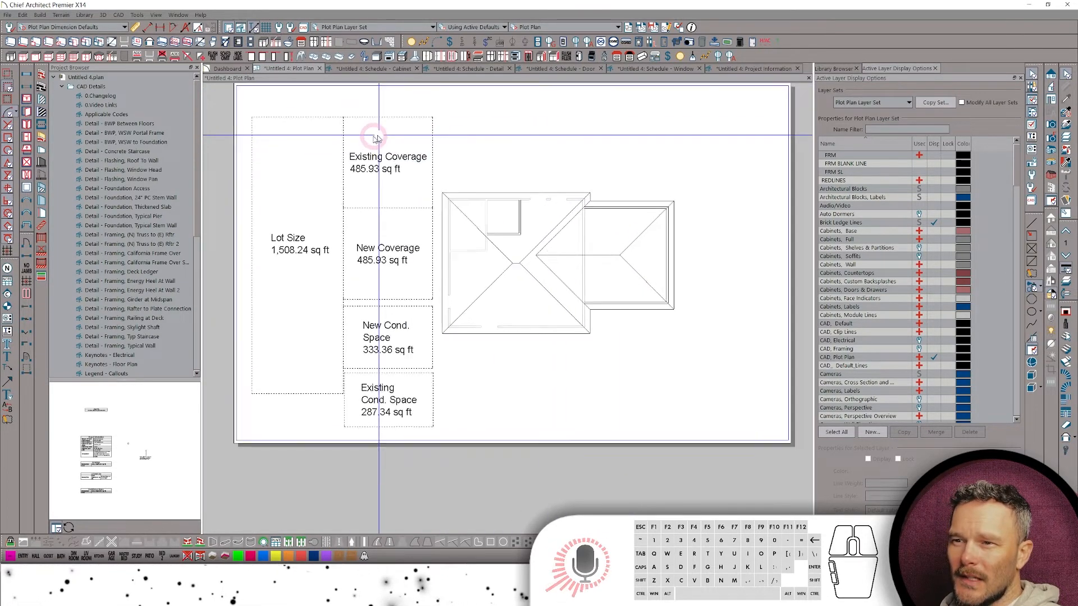
pyautogui.scroll(1, 435, 173)
pyautogui.scroll(1, 308, 368)
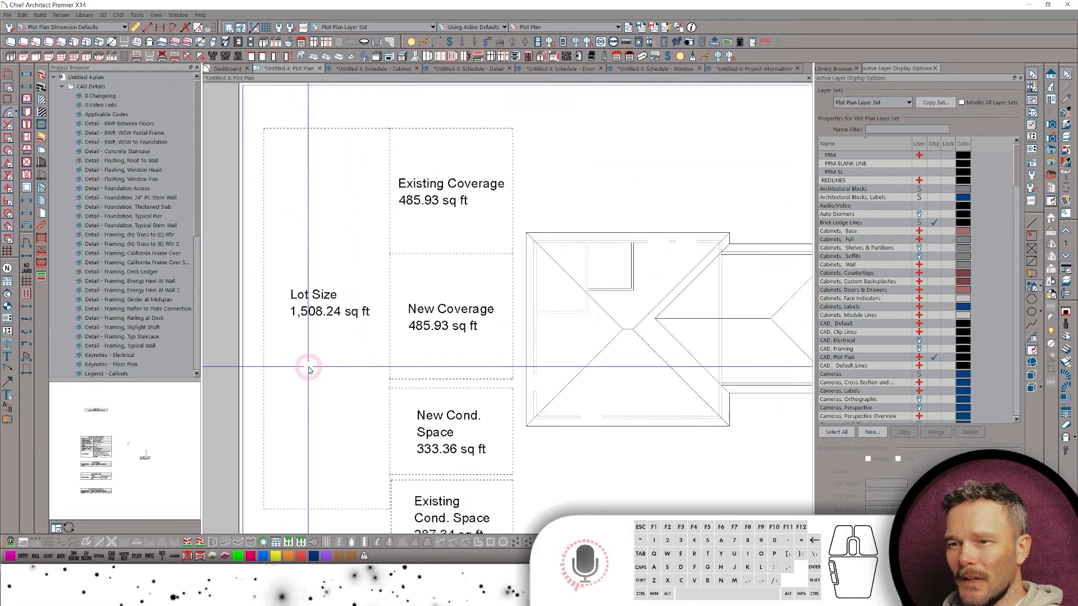
pyautogui.scroll(1, 425, 477)
# Inspect the Existing Cond. Space polyline and the Existing Coverage polyline by selecting each one.
pyautogui.click(480, 483)
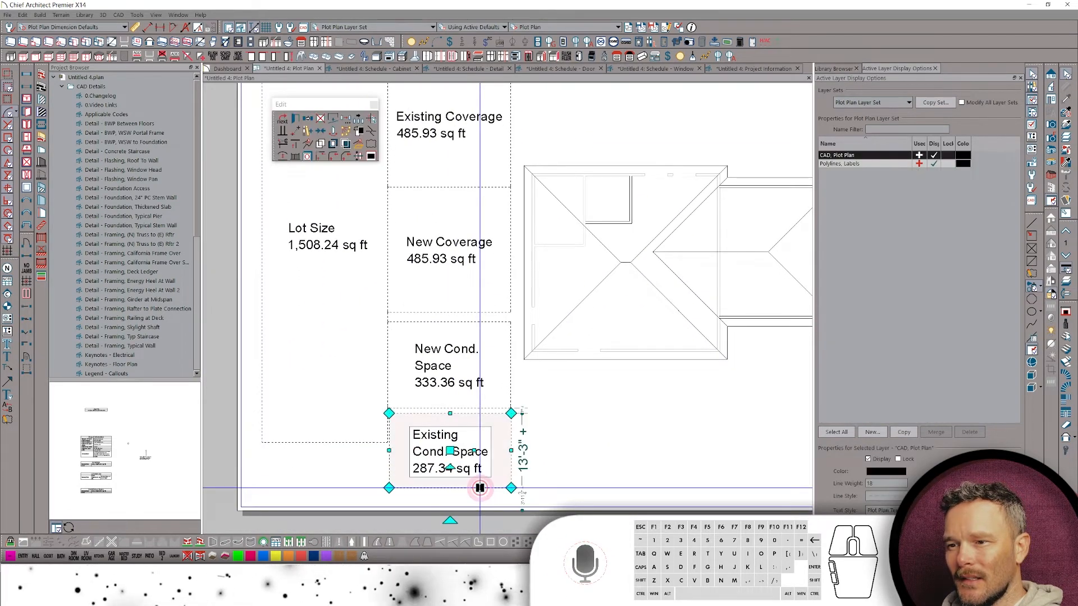
pyautogui.moveTo(509, 157); pyautogui.dragTo(522, 218, button='middle')
pyautogui.click(522, 147)
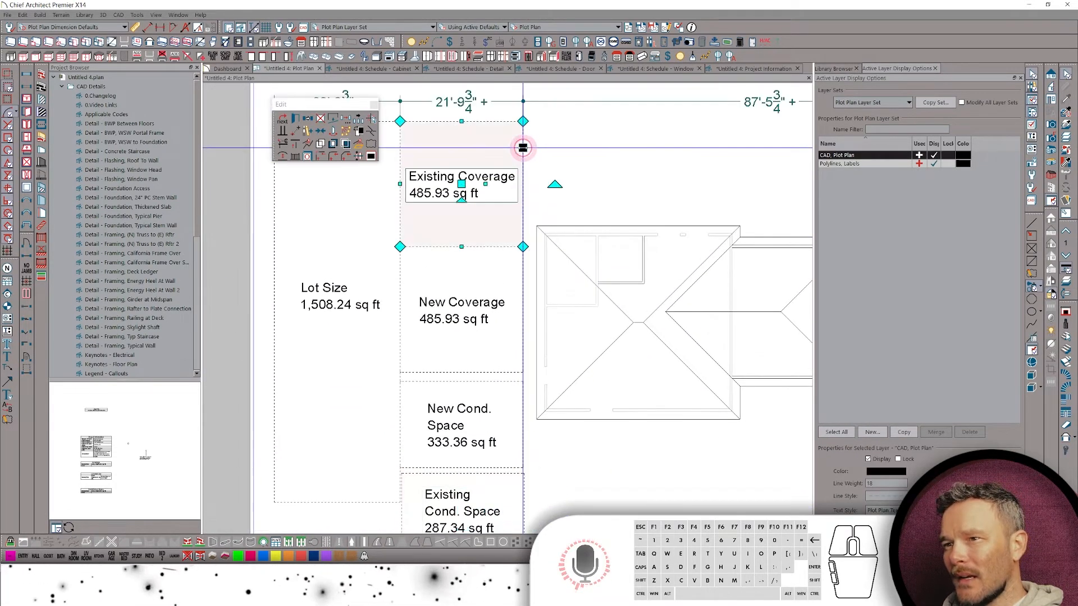
pyautogui.scroll(1, 523, 145)
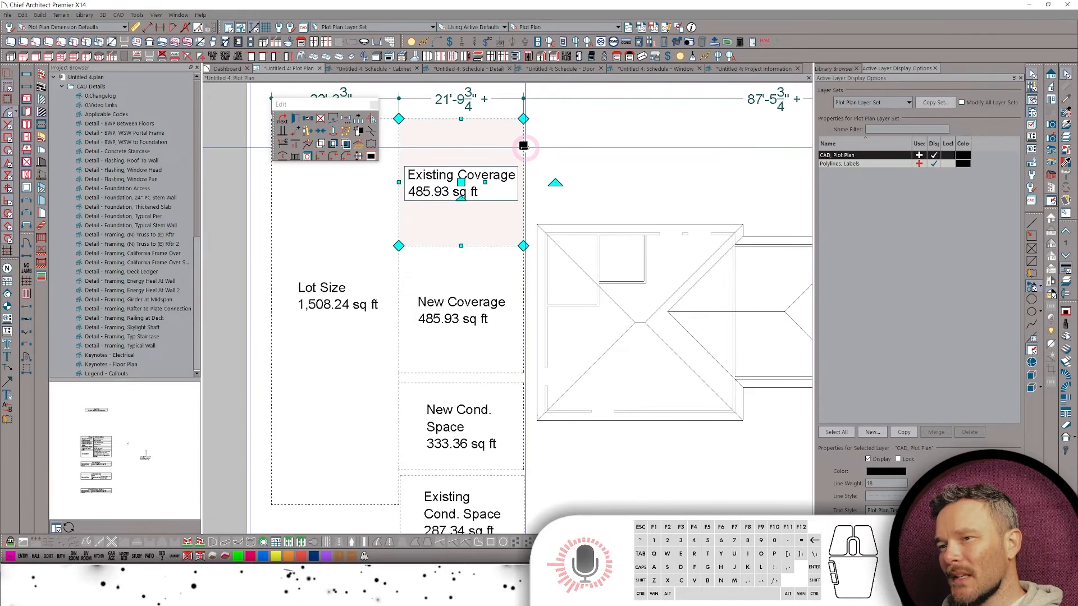
pyautogui.scroll(1, 523, 145)
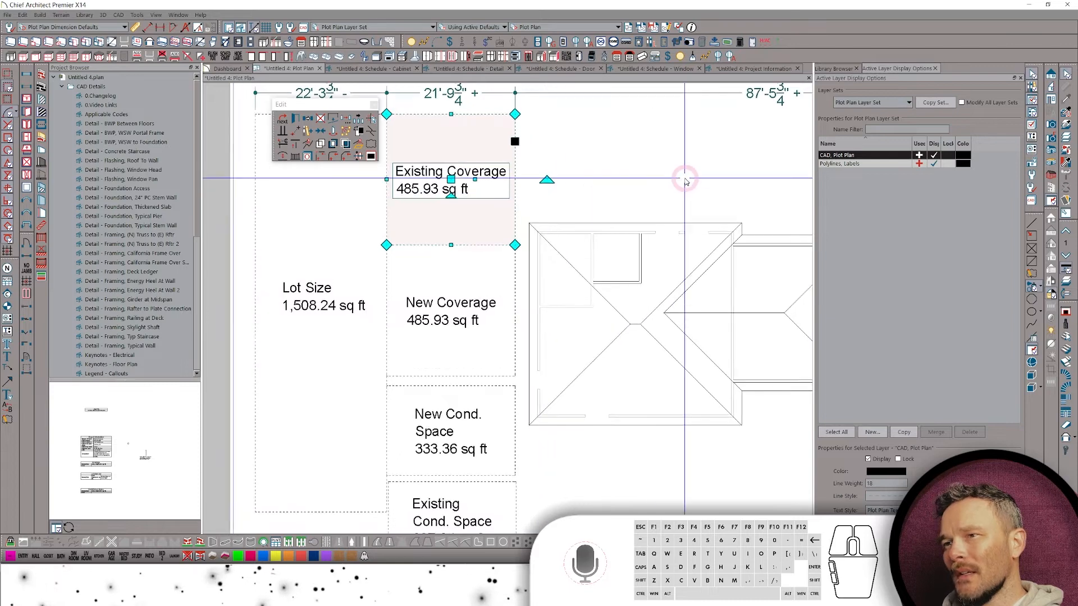
# Select the exterior room around the house and generate a room polyline from it.
pyautogui.moveTo(685, 178); pyautogui.dragTo(556, 161, button='middle')
pyautogui.scroll(-2, 555, 161)
pyautogui.scroll(-1, 625, 236)
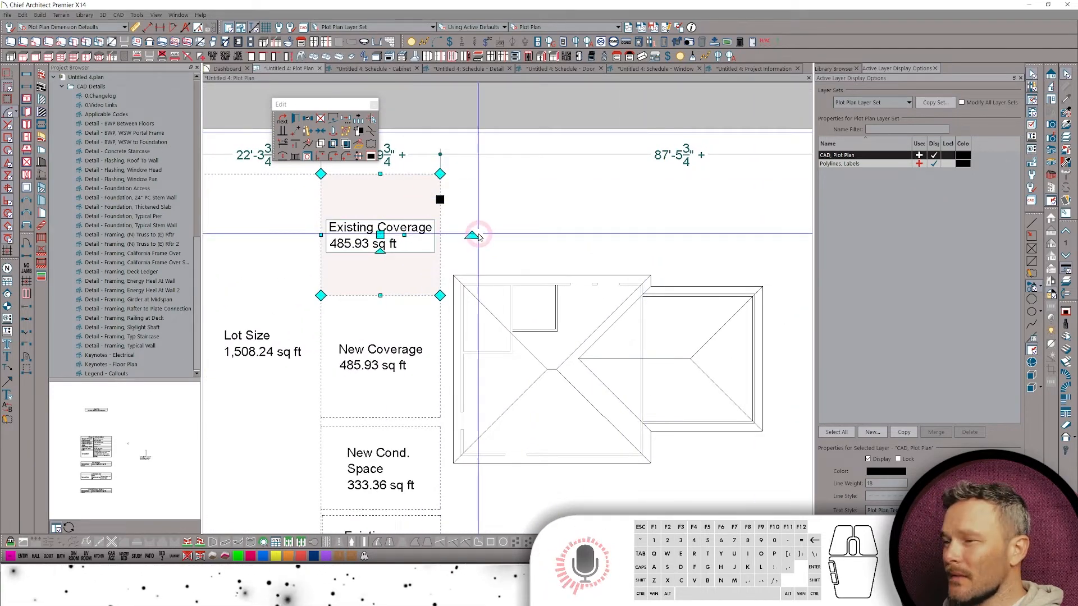
pyautogui.scroll(1, 717, 281)
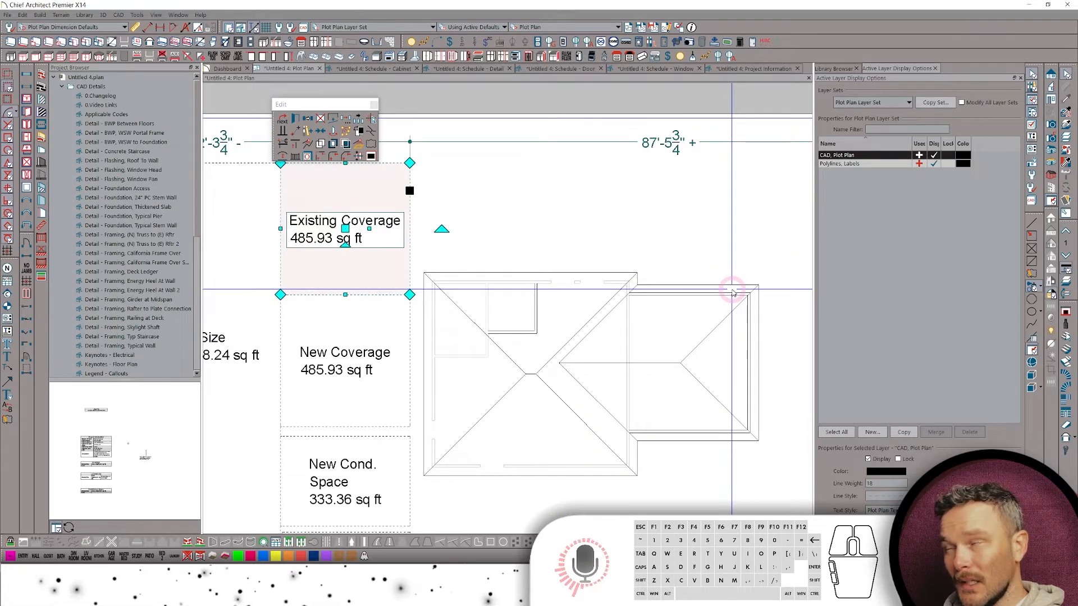
pyautogui.click(684, 293)
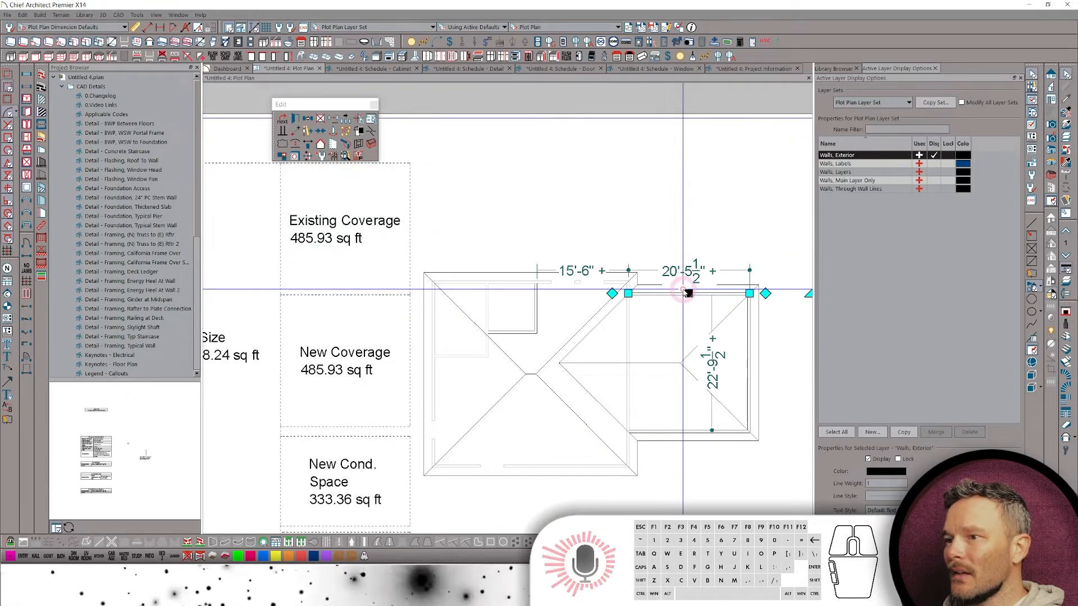
pyautogui.click(683, 285)
pyautogui.click(686, 272)
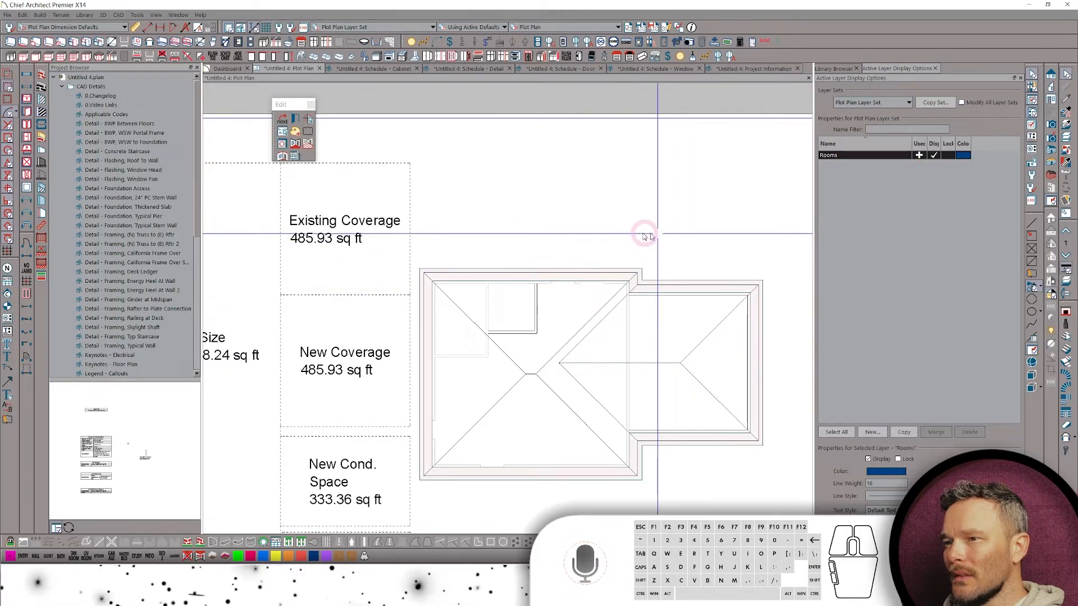
pyautogui.click(297, 146)
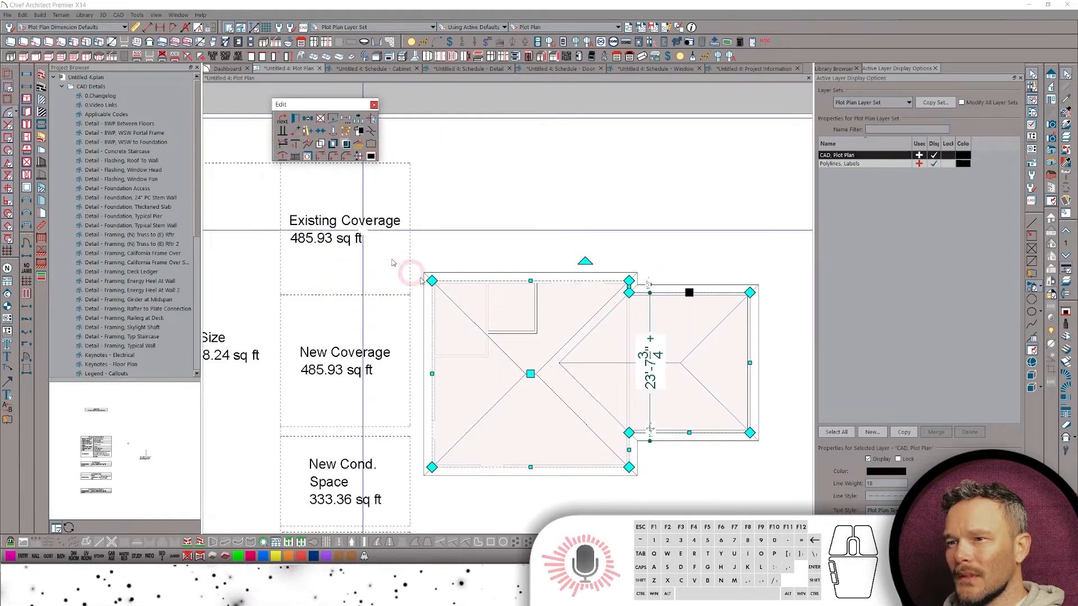
# Move the new room polyline clear of the house, above and to the right of it, and deselect it.
pyautogui.moveTo(530, 373); pyautogui.dragTo(601, 211)
pyautogui.keyDown('ctrl'); pyautogui.scroll(-2, 592, 168); pyautogui.keyUp('ctrl')
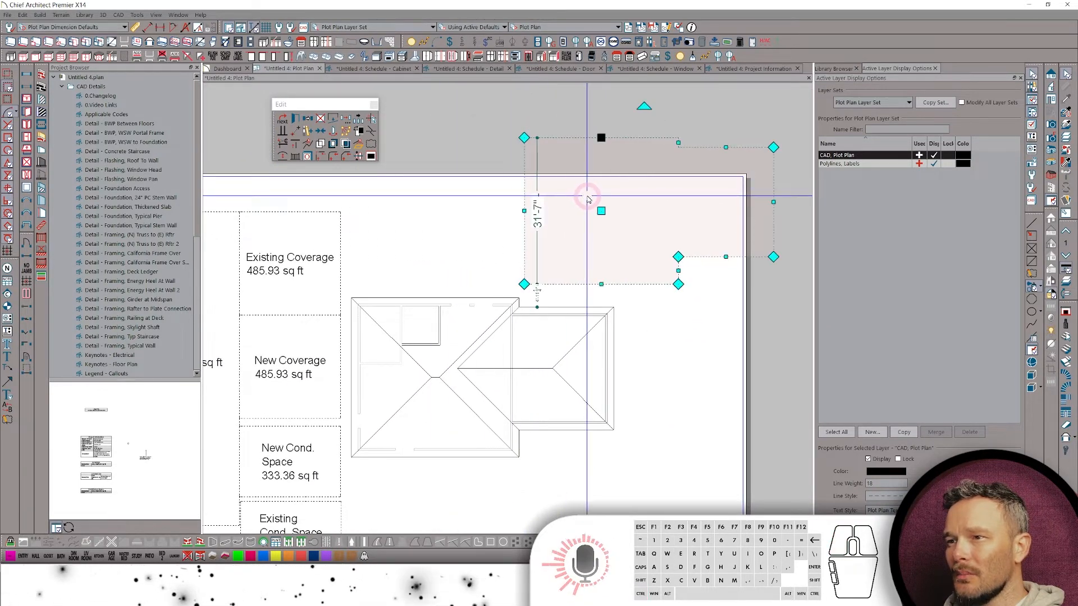
pyautogui.scroll(-2, 536, 235)
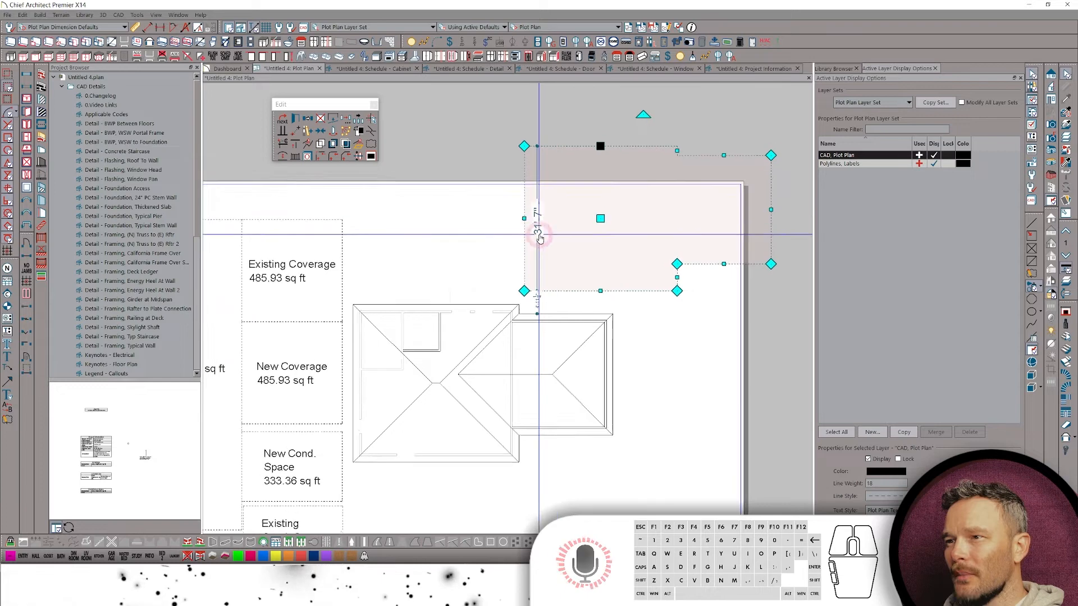
pyautogui.click(230, 28)
# Move the Existing Coverage polyline so it overlaps the room polyline above the house.
pyautogui.scroll(-1, 449, 197)
pyautogui.scroll(1, 393, 214)
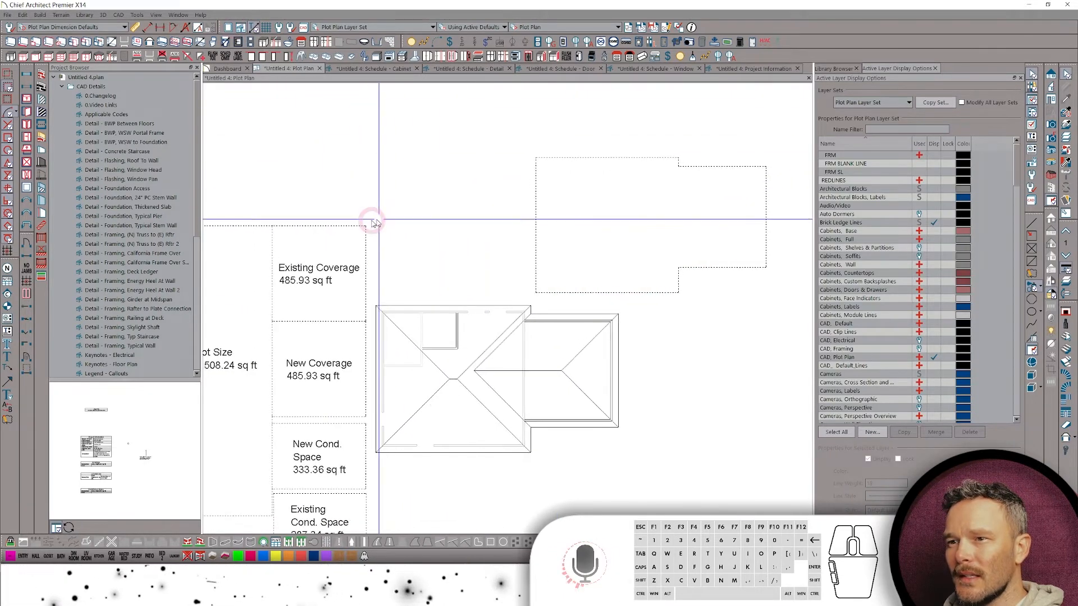
pyautogui.click(339, 227)
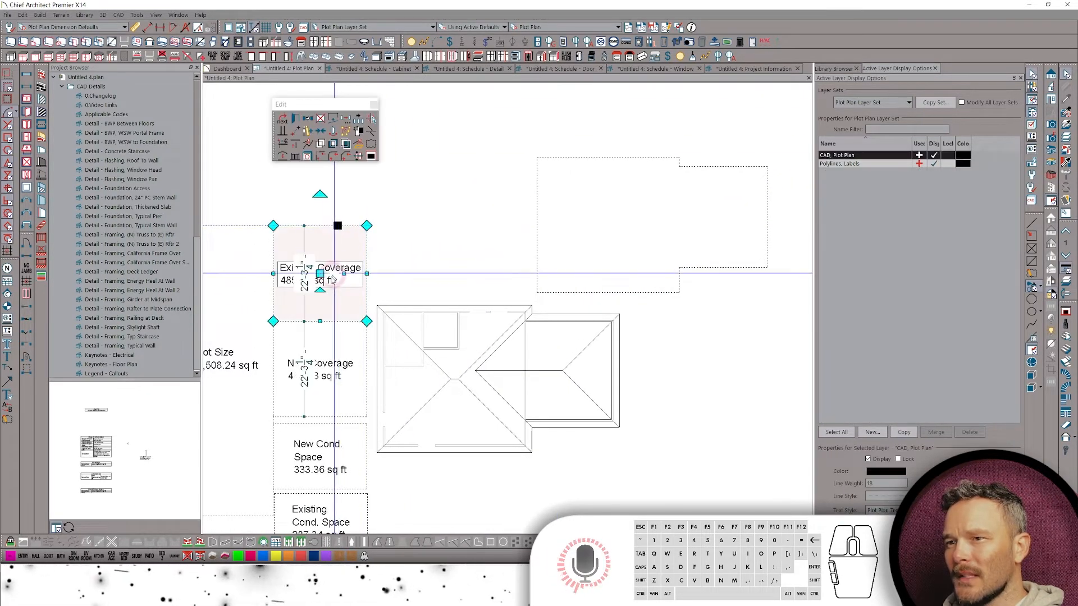
pyautogui.moveTo(320, 276); pyautogui.dragTo(601, 204)
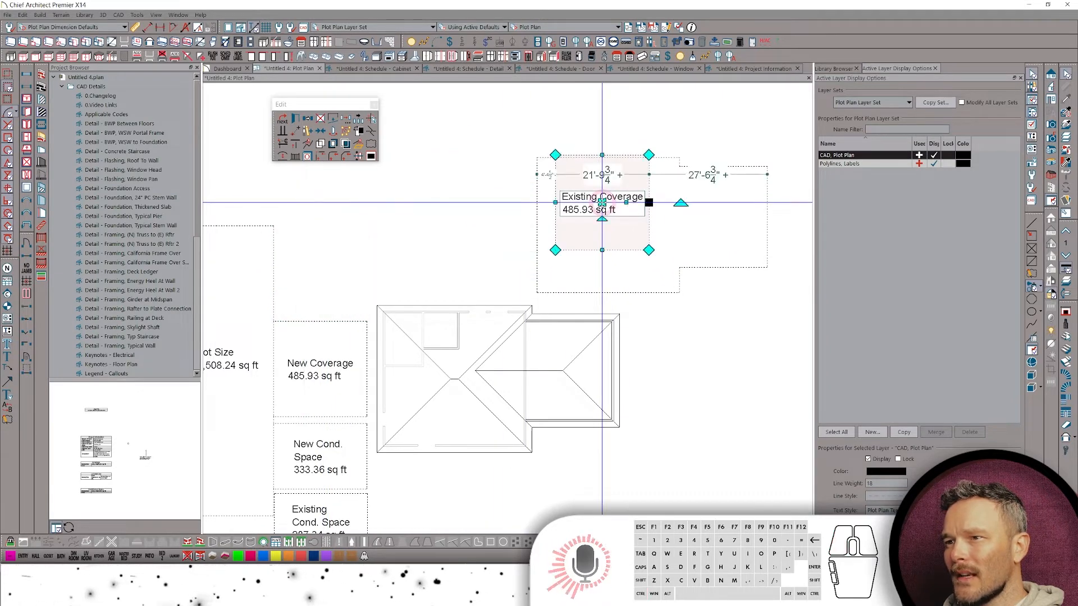
# Apply a polyline union to the Existing Coverage polyline, picking the overlapping room polyline as the second shape.
pyautogui.scroll(3, 647, 185)
pyautogui.scroll(2, 700, 168)
pyautogui.scroll(-1, 668, 180)
pyautogui.moveTo(700, 185); pyautogui.dragTo(677, 233, button='middle')
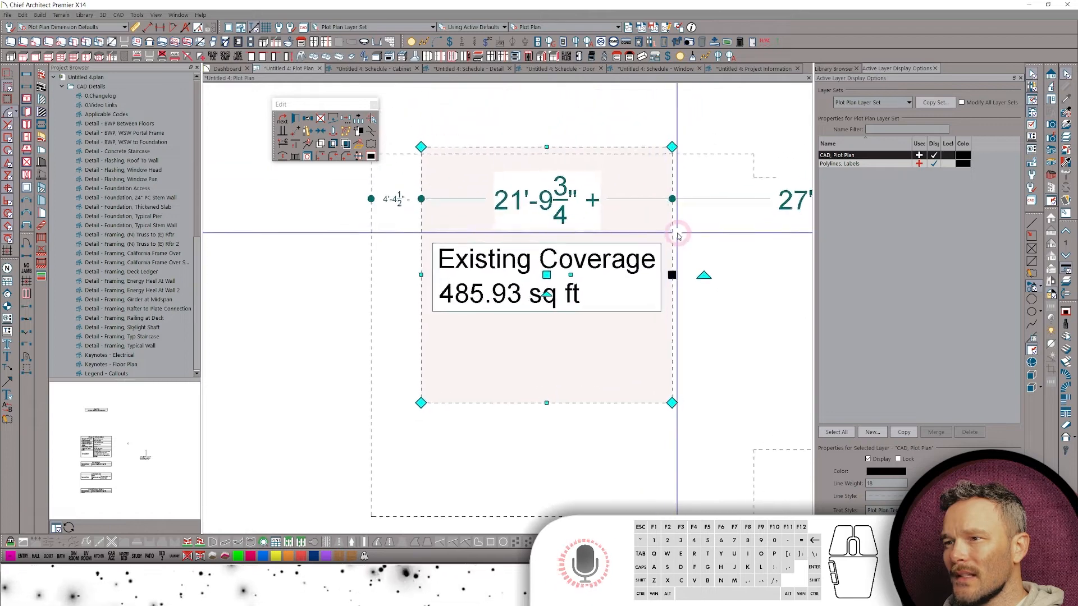
pyautogui.scroll(-4, 413, 380)
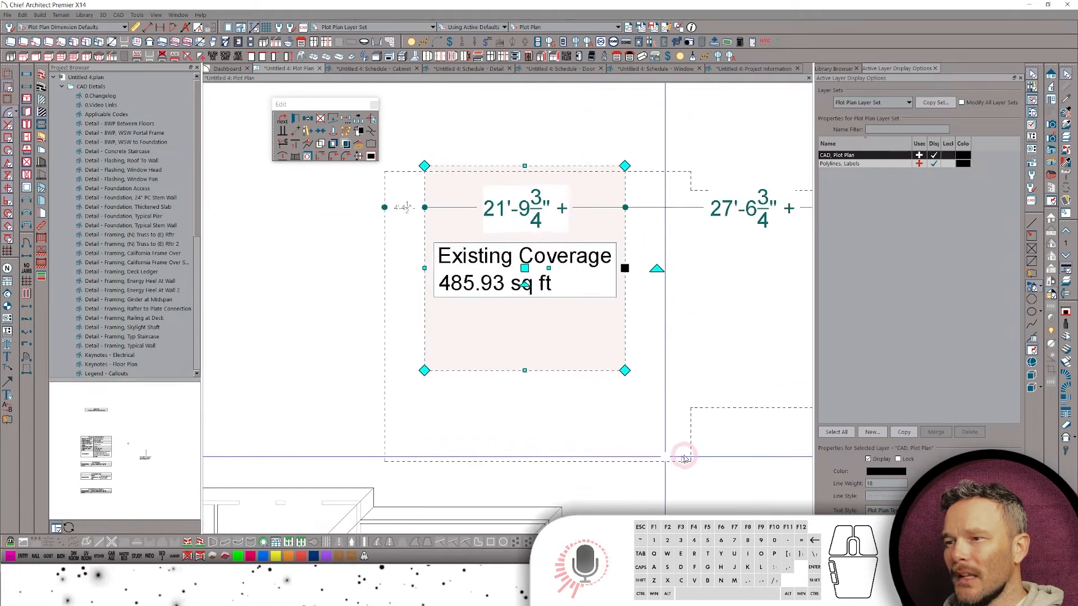
pyautogui.scroll(1, 536, 173)
pyautogui.scroll(-1, 441, 339)
pyautogui.scroll(2, 435, 225)
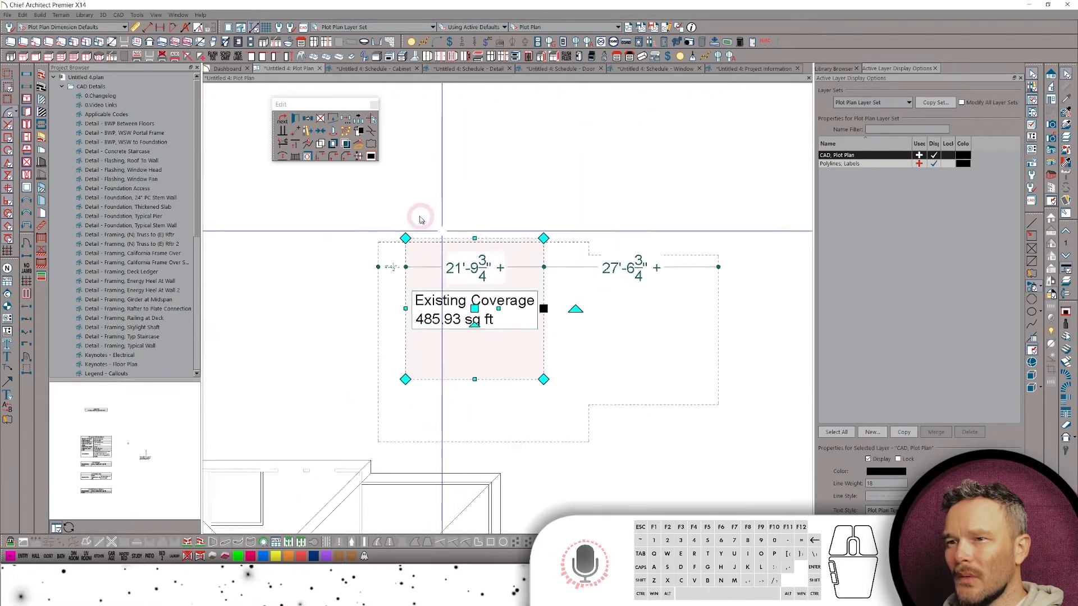
pyautogui.click(324, 146)
pyautogui.click(366, 250)
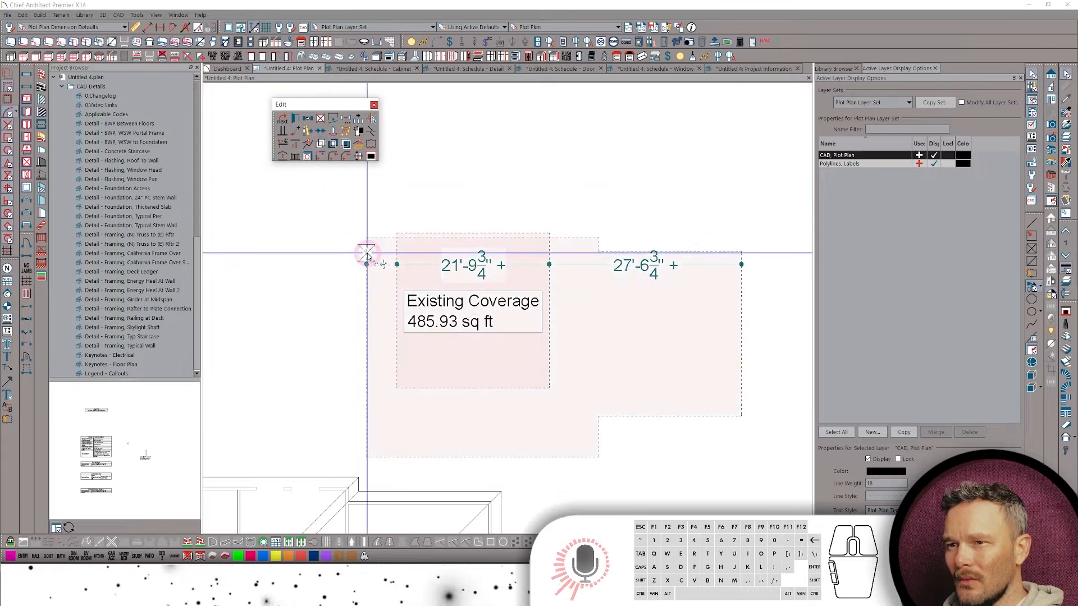
# Drag the protruding top segment of the Existing Coverage polyline down flush with its adjacent edges, and deselect the polyline.
pyautogui.scroll(2, 485, 224)
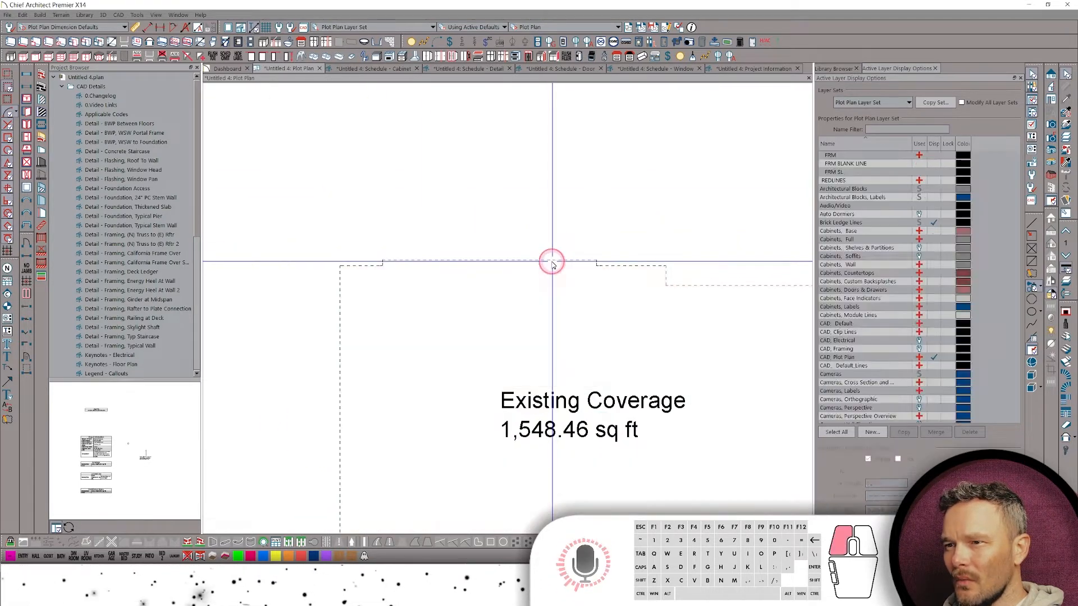
pyautogui.click(551, 260)
pyautogui.moveTo(552, 259); pyautogui.dragTo(594, 267)
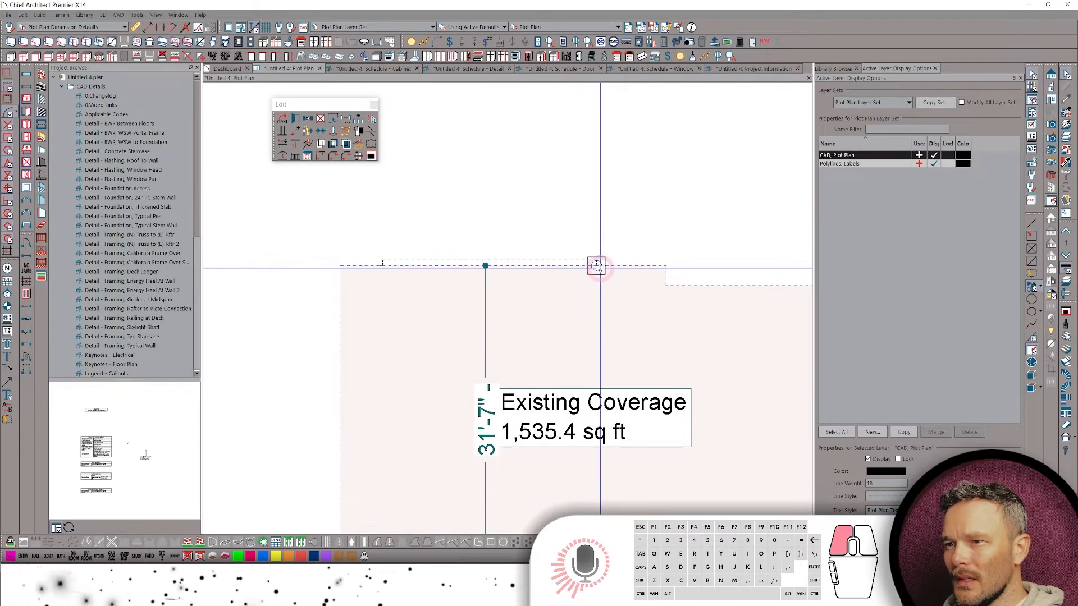
pyautogui.click(365, 143)
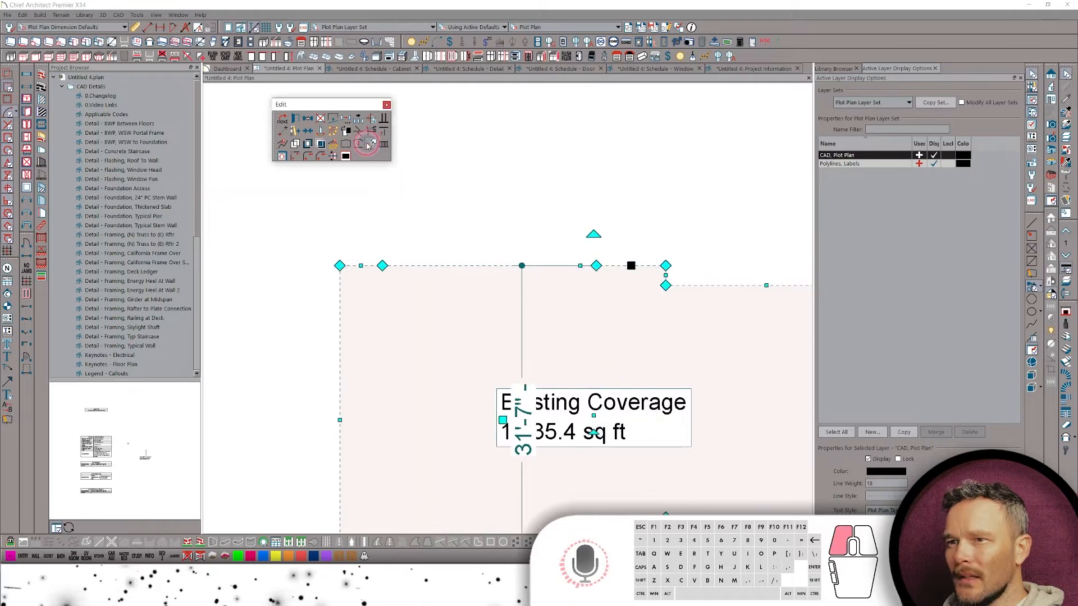
pyautogui.click(629, 193)
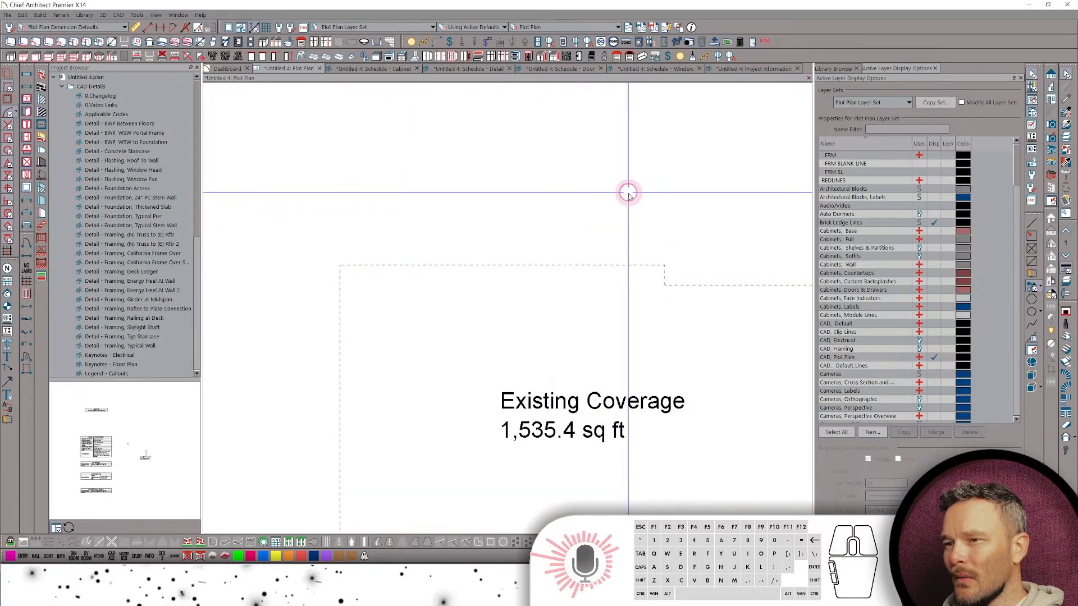
pyautogui.scroll(-2, 629, 197)
pyautogui.scroll(-3, 544, 284)
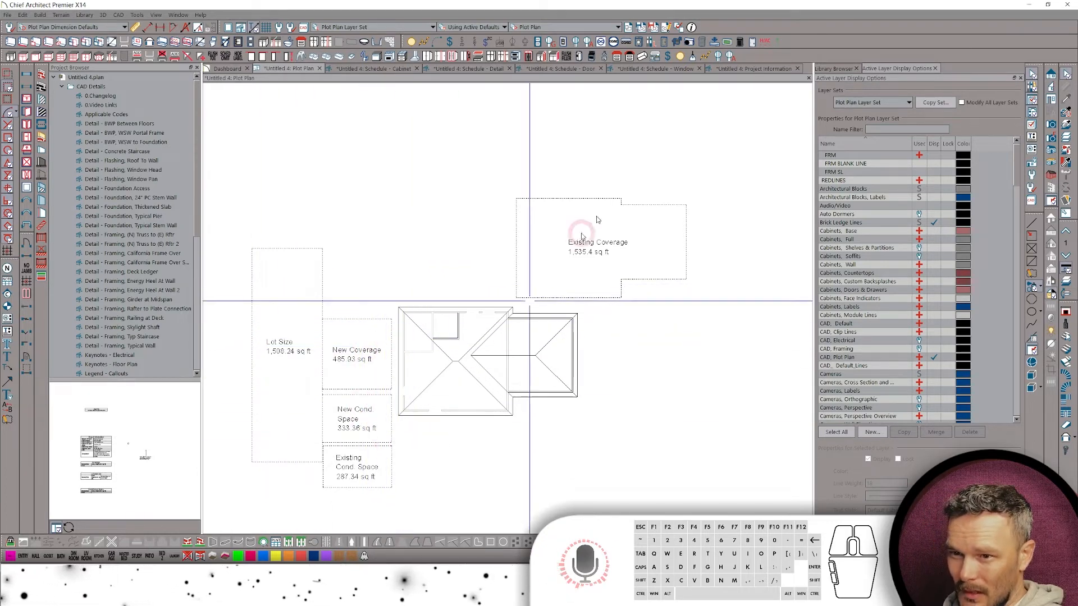
# Examine the Coverage, Lot Analysis and Conditioned Space schedules in the Project Information detail.
pyautogui.click(756, 72)
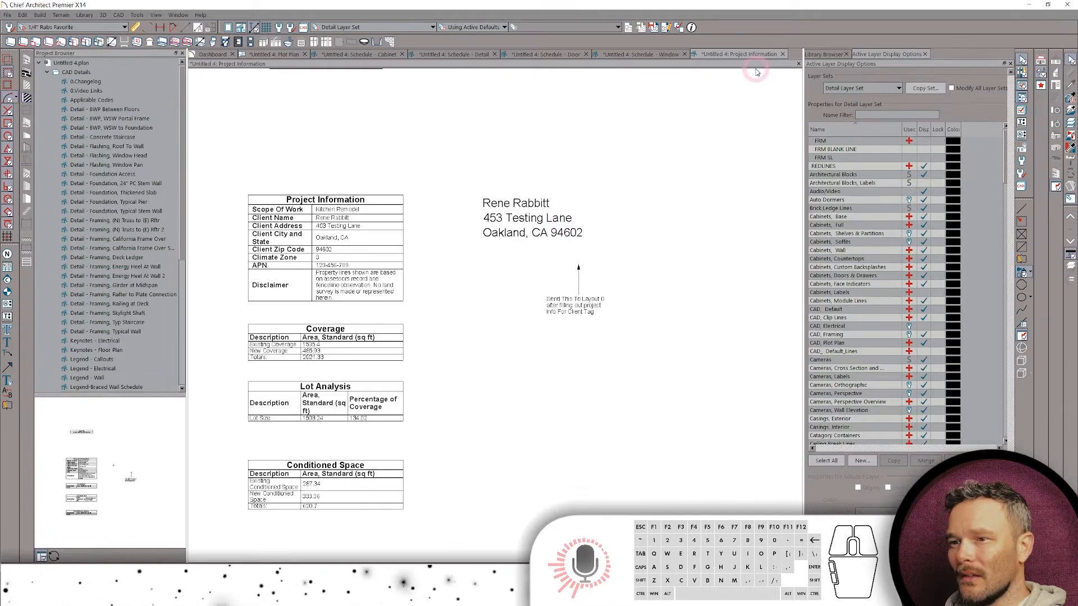
pyautogui.scroll(5, 449, 429)
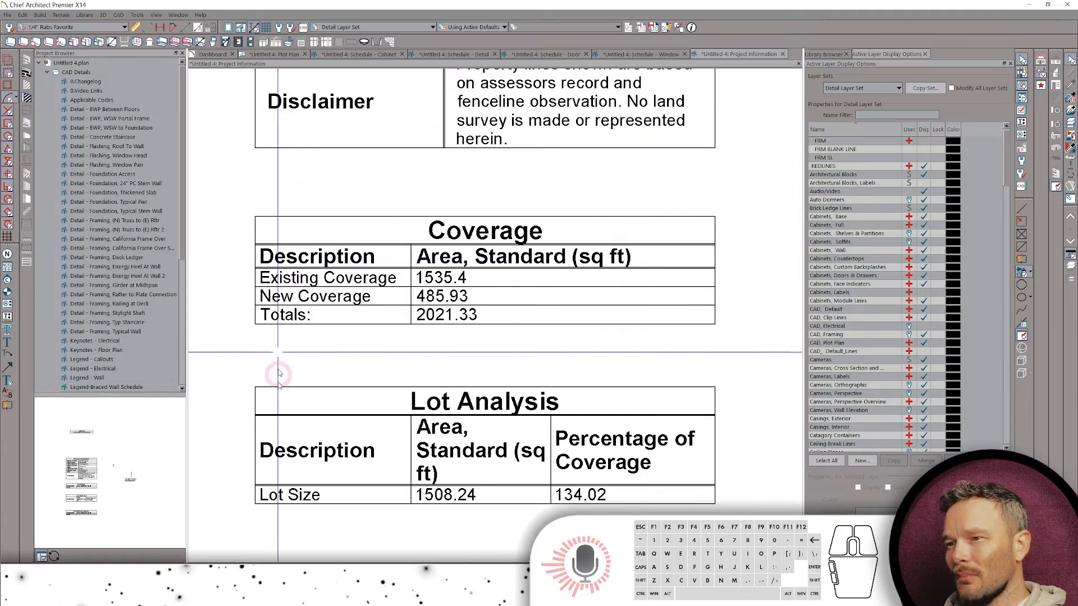
pyautogui.moveTo(575, 453); pyautogui.dragTo(576, 444, button='middle')
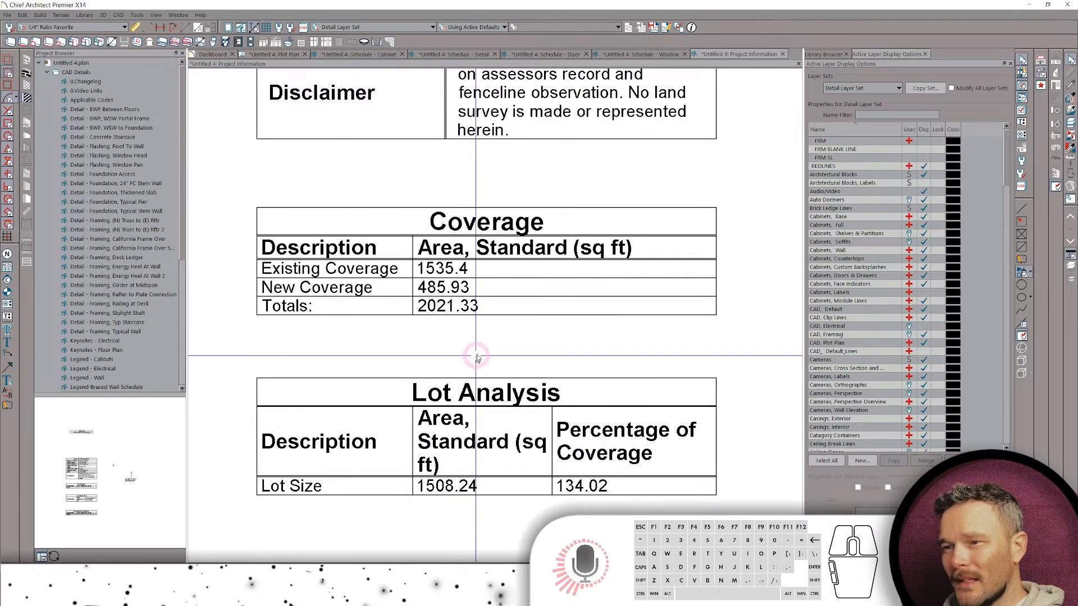
pyautogui.scroll(-2, 466, 337)
pyautogui.scroll(-4, 510, 325)
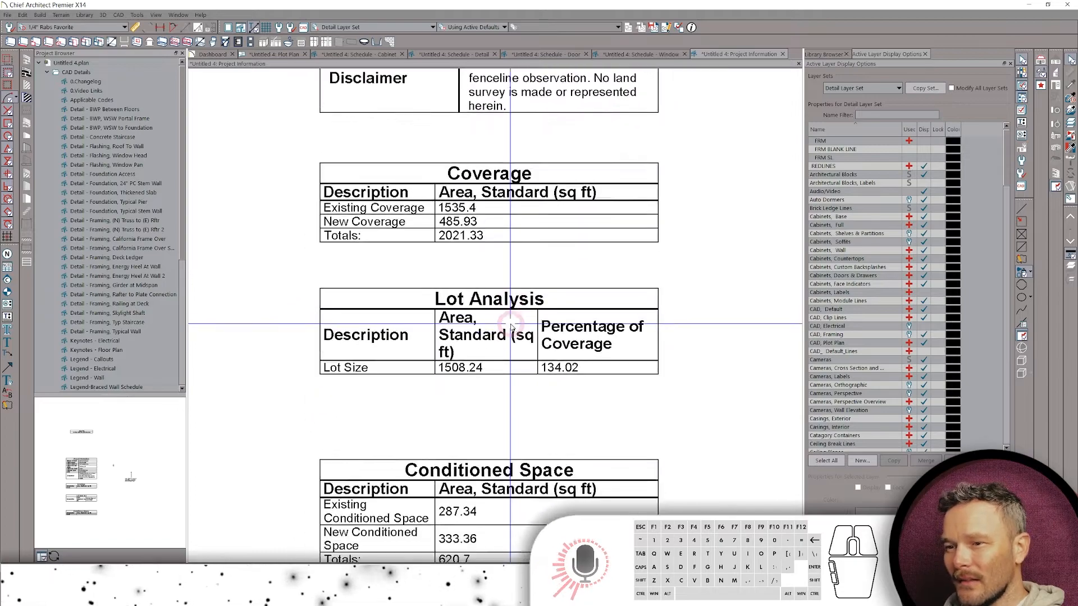
pyautogui.scroll(-2, 512, 326)
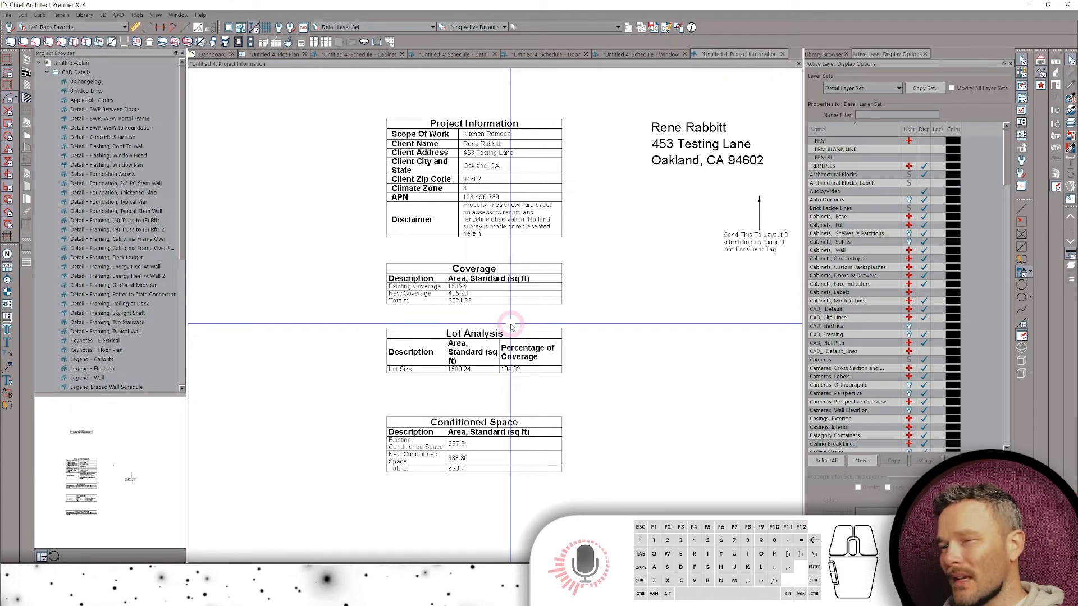
pyautogui.scroll(1, 511, 326)
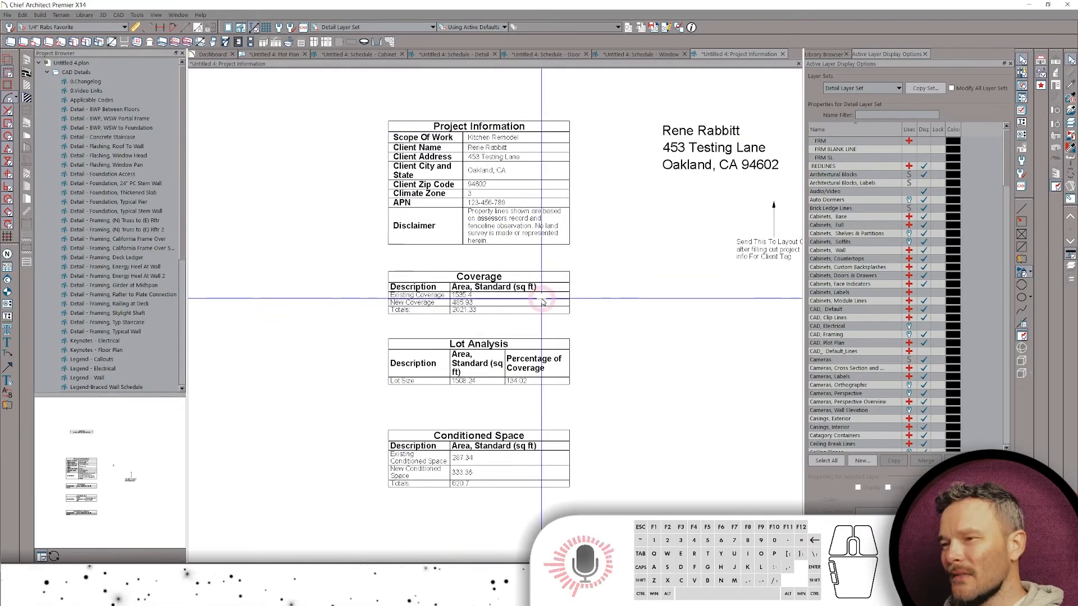
pyautogui.scroll(1, 589, 275)
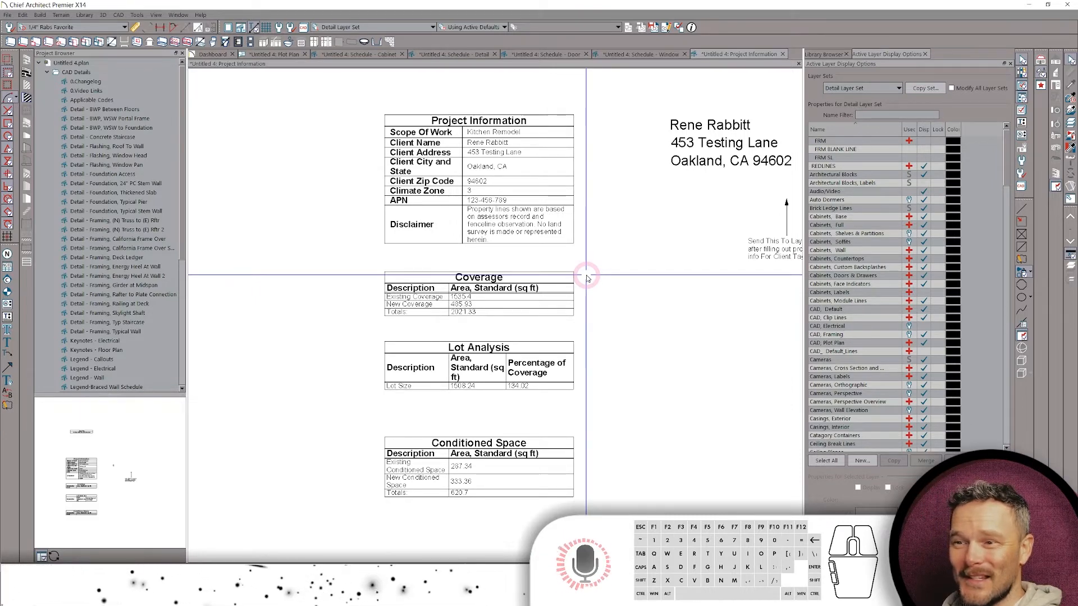
# Open the 0.Changelog CAD detail and read through its listed template changes and dates.
pyautogui.click(88, 82)
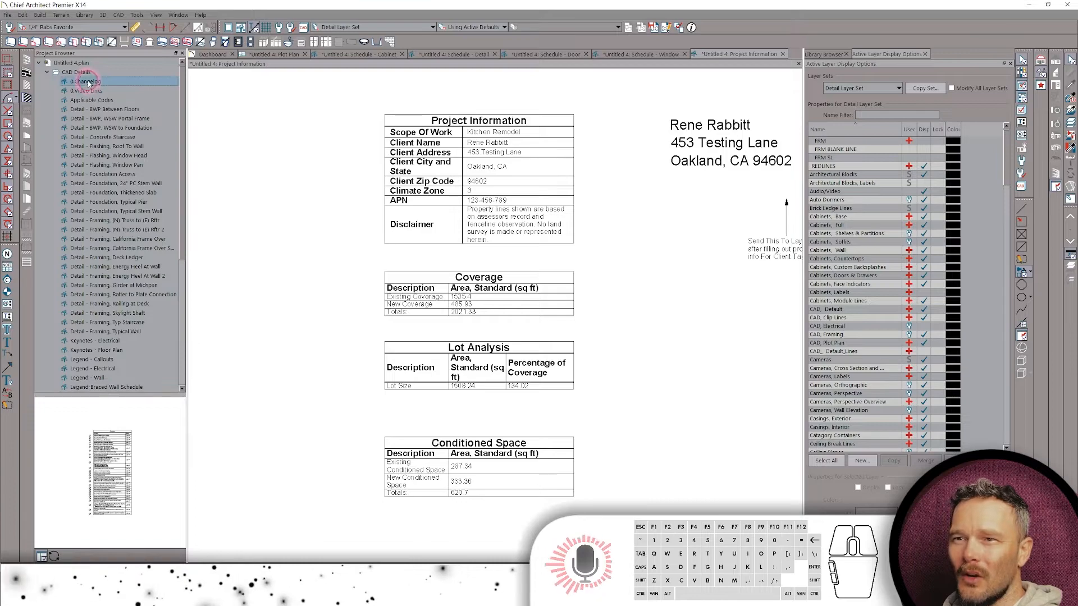
pyautogui.doubleClick(87, 82)
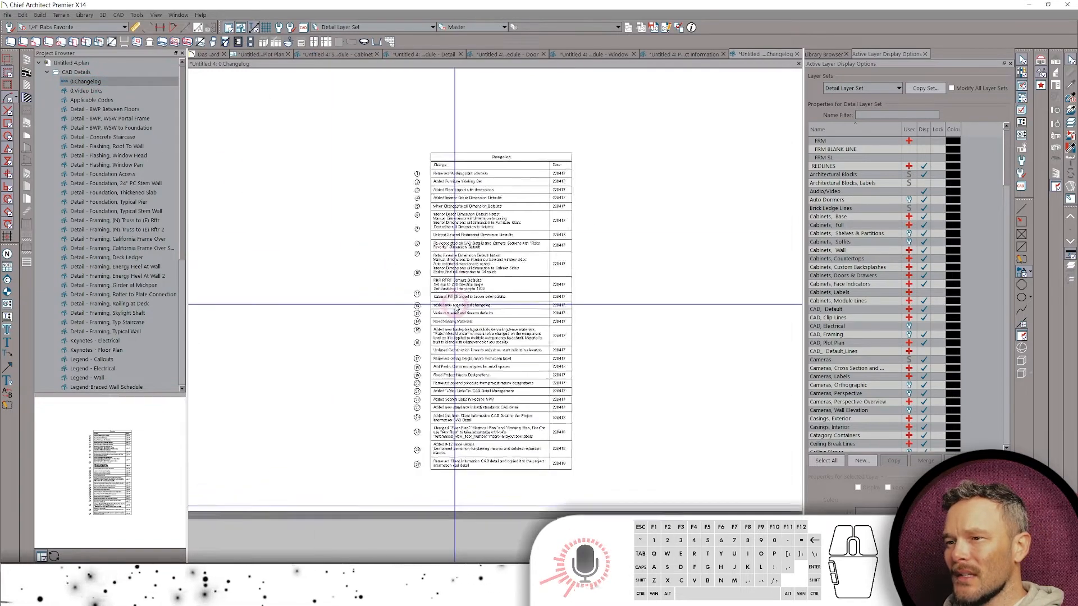
pyautogui.scroll(1, 456, 307)
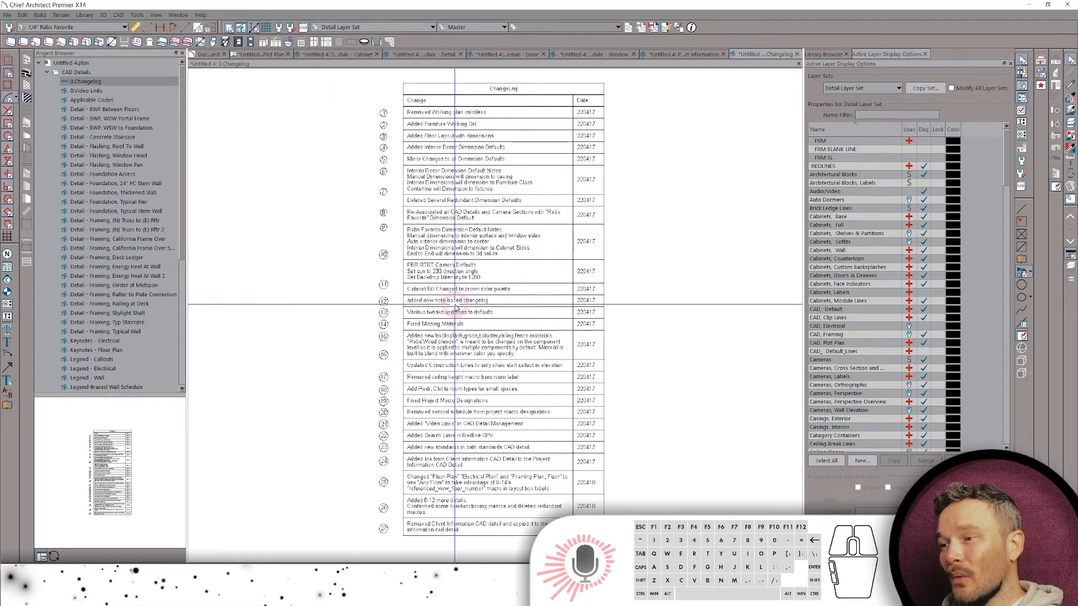
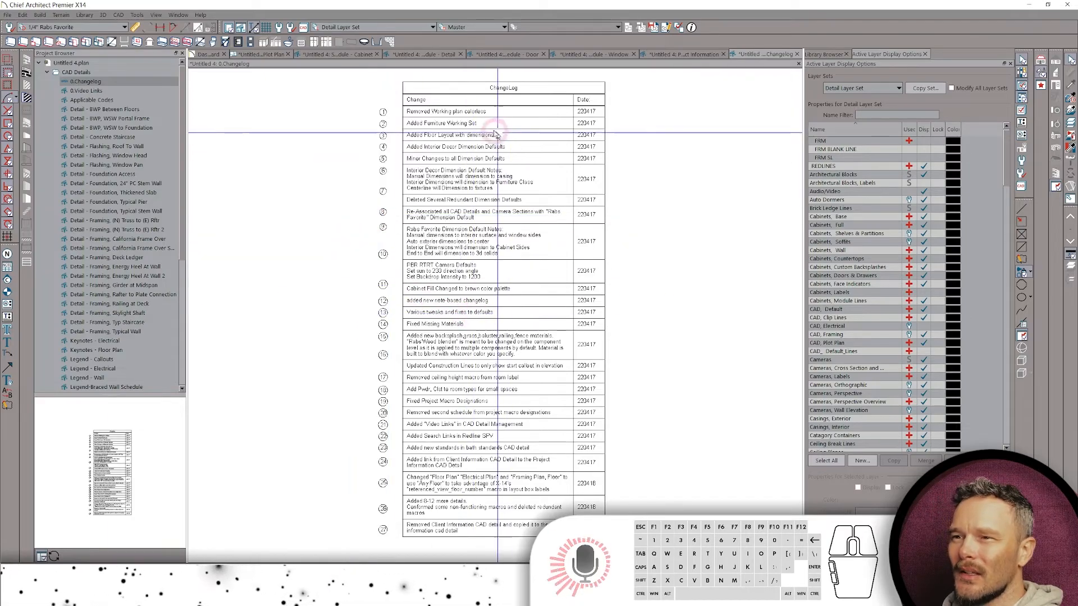
pyautogui.scroll(2, 486, 128)
pyautogui.scroll(3, 485, 128)
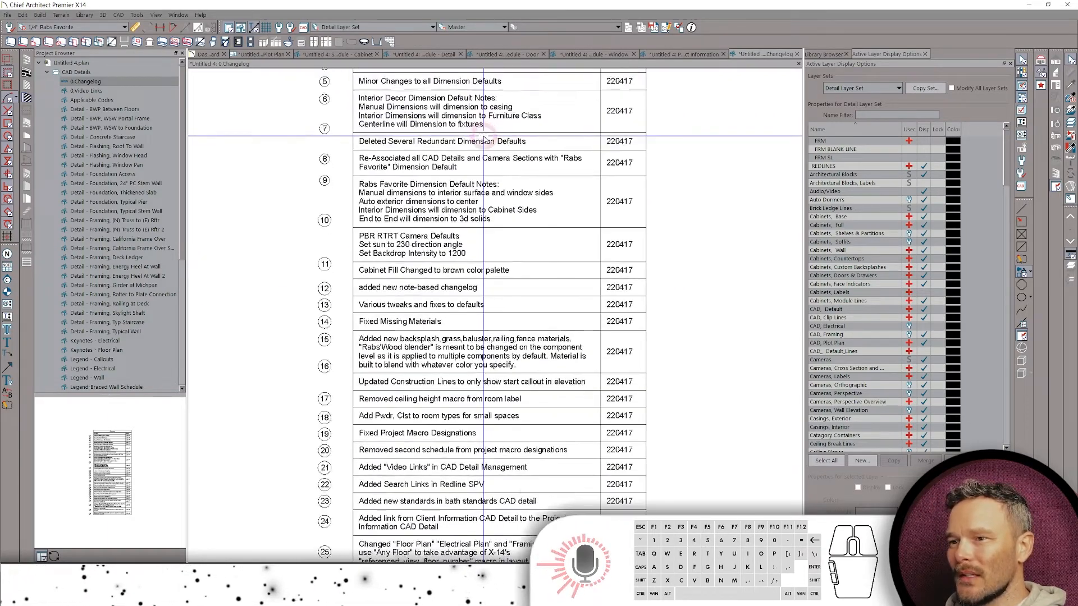
pyautogui.scroll(-3, 484, 140)
pyautogui.scroll(-5, 483, 146)
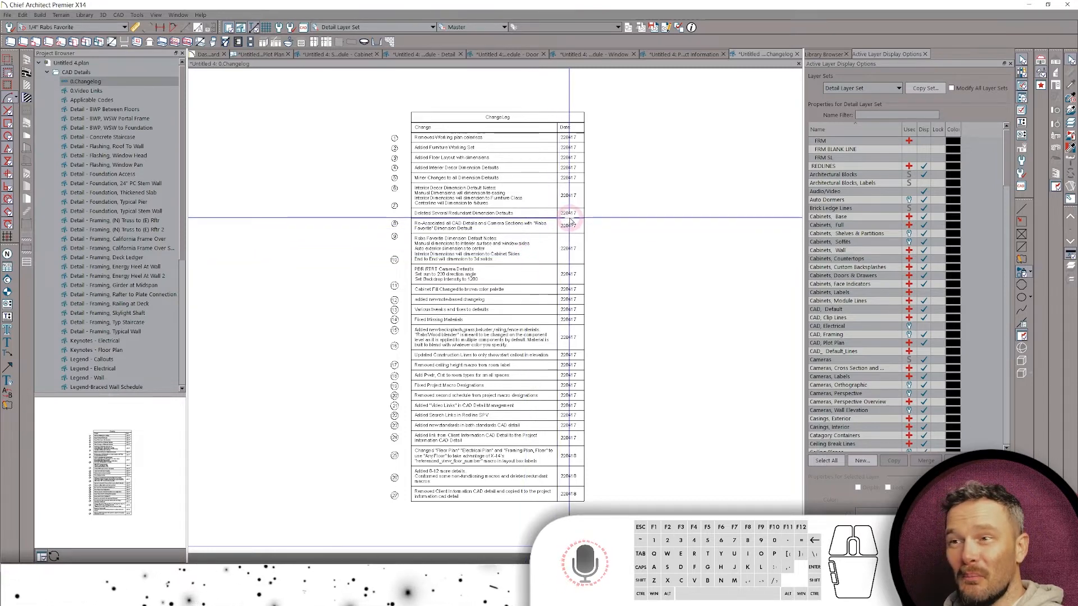
# Open the 0.Video Links CAD detail, follow the Custom Library Objects in Toolbar hyperlink to its video, and close the browser window.
pyautogui.doubleClick(99, 92)
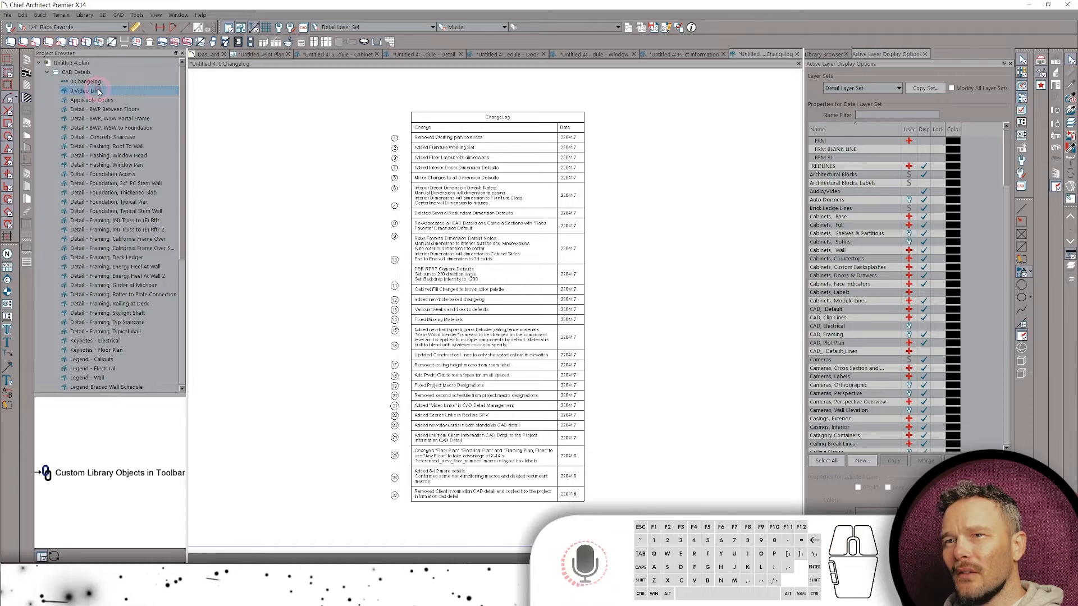
pyautogui.scroll(5, 540, 215)
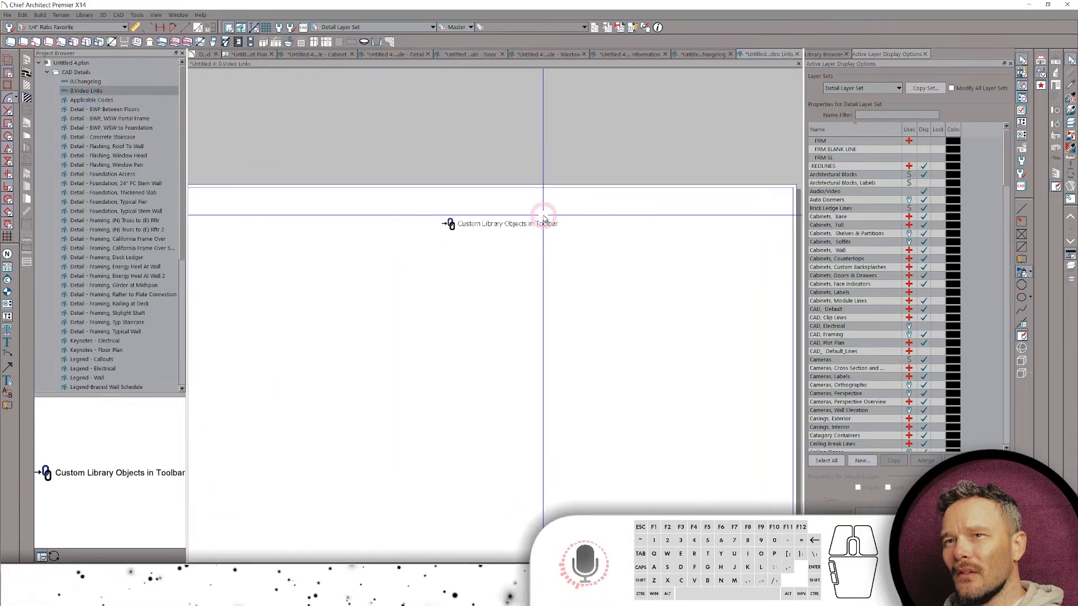
pyautogui.click(564, 269)
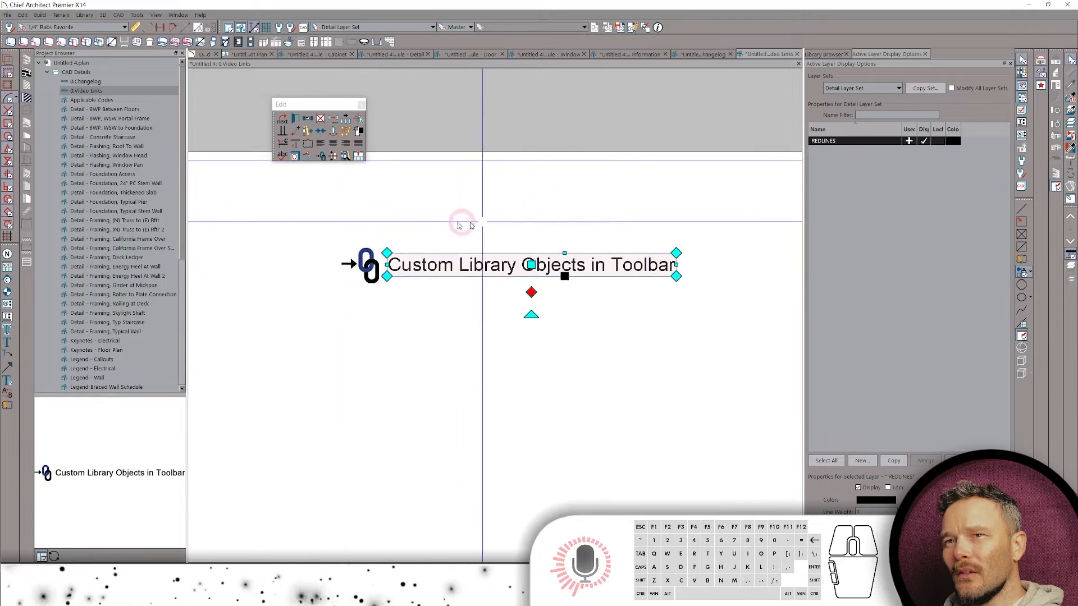
pyautogui.click(321, 157)
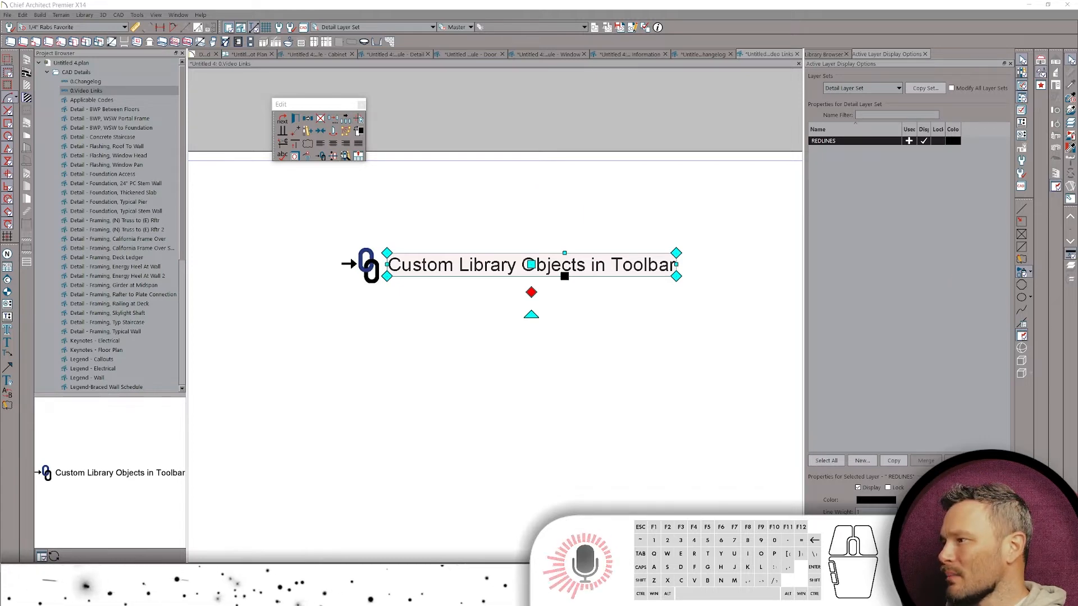
pyautogui.moveTo(1077, 126); pyautogui.dragTo(78, 73)
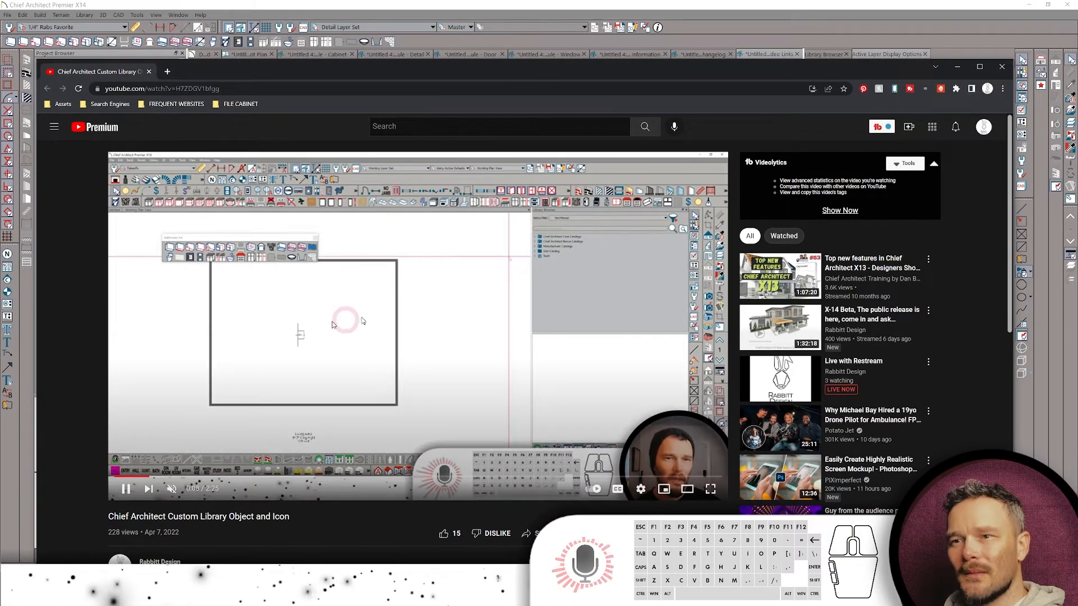
pyautogui.click(1002, 66)
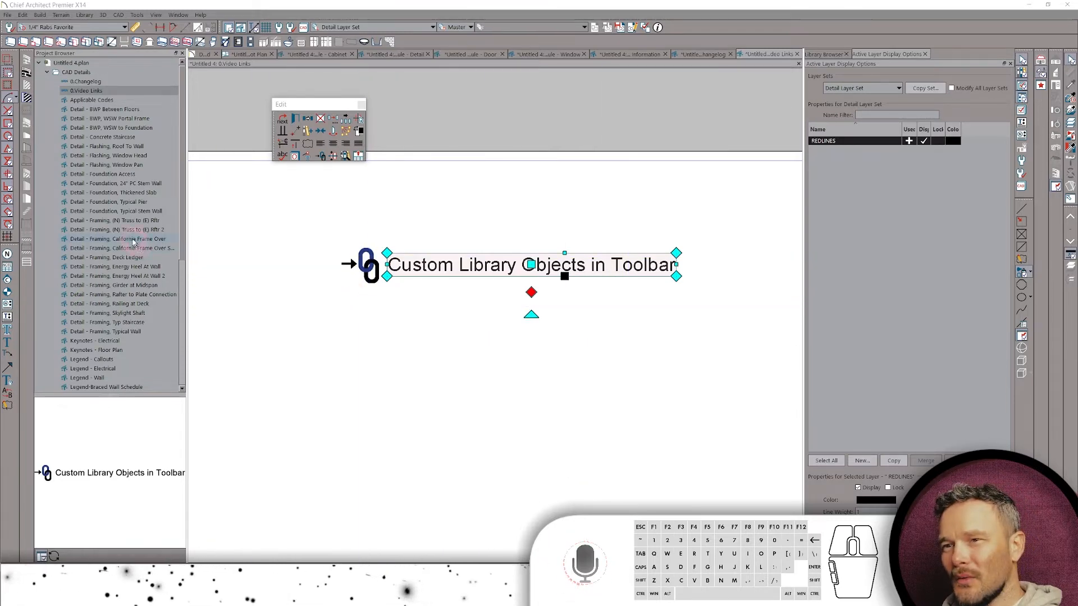
# Close the open CAD detail and schedule views, discarding the Plot Plan view's setting changes but keeping the plan itself open.
pyautogui.scroll(-3, 133, 241)
pyautogui.scroll(-4, 133, 241)
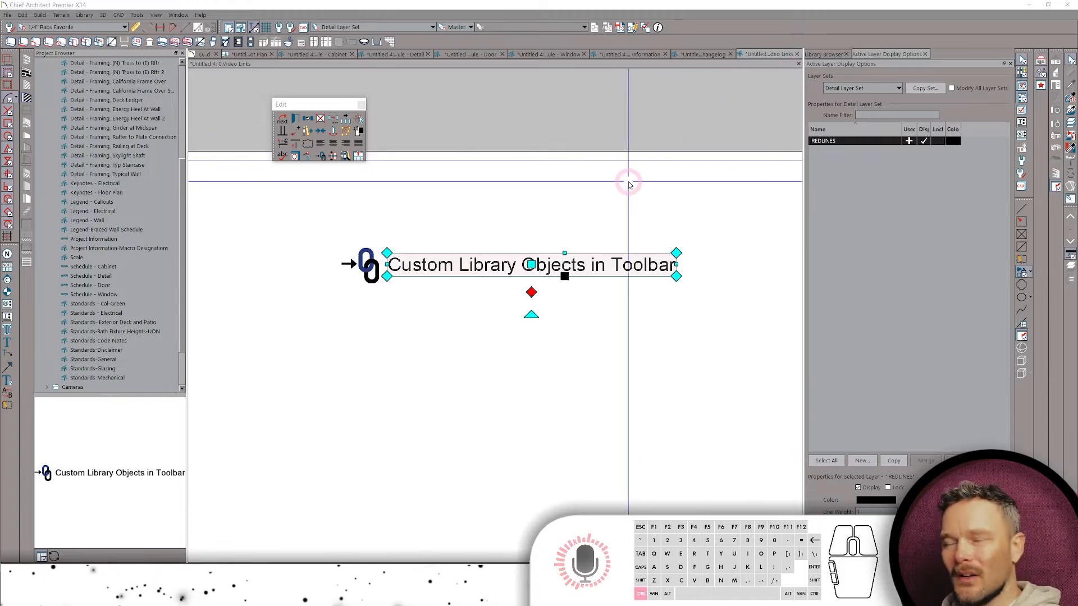
pyautogui.click(641, 194)
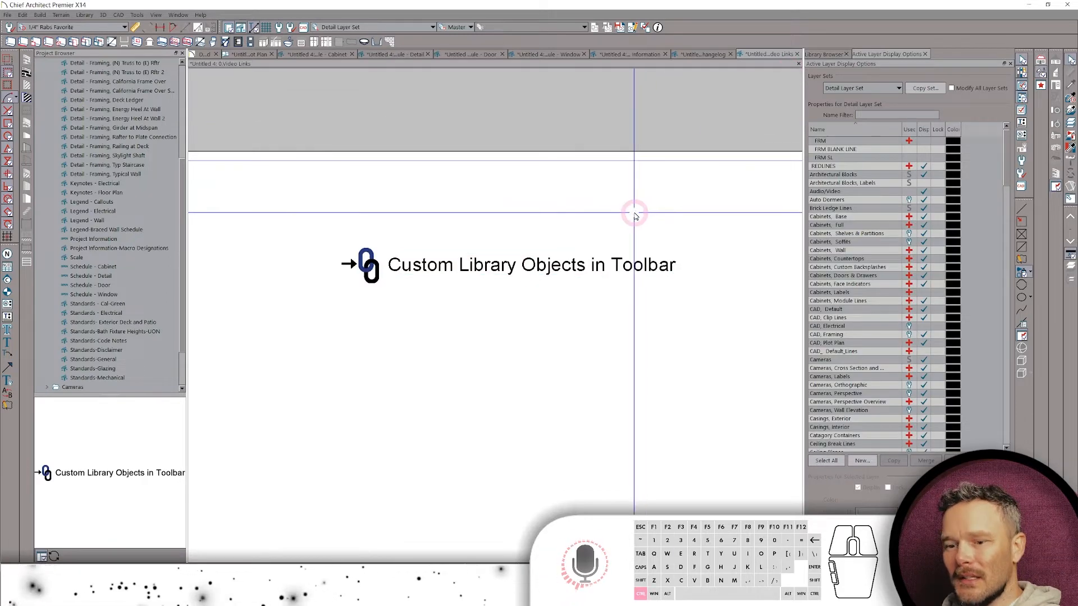
pyautogui.hotkey('ctrl', 'w')
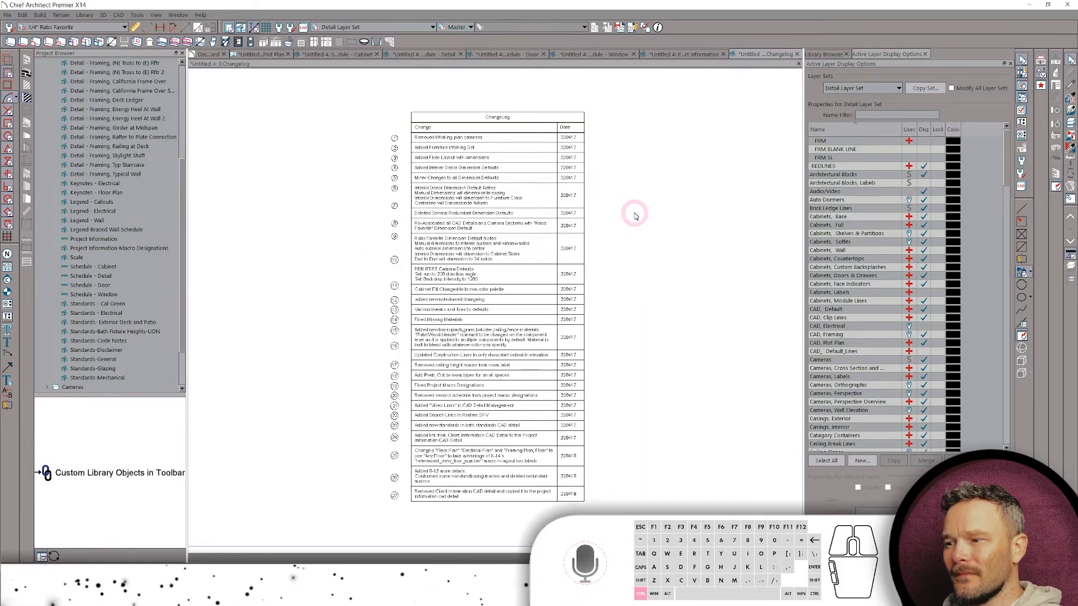
pyautogui.hotkey('ctrl', 'w')
pyautogui.hotkey('ctrl', 'w')
pyautogui.hotkey('ctrl', 'w')
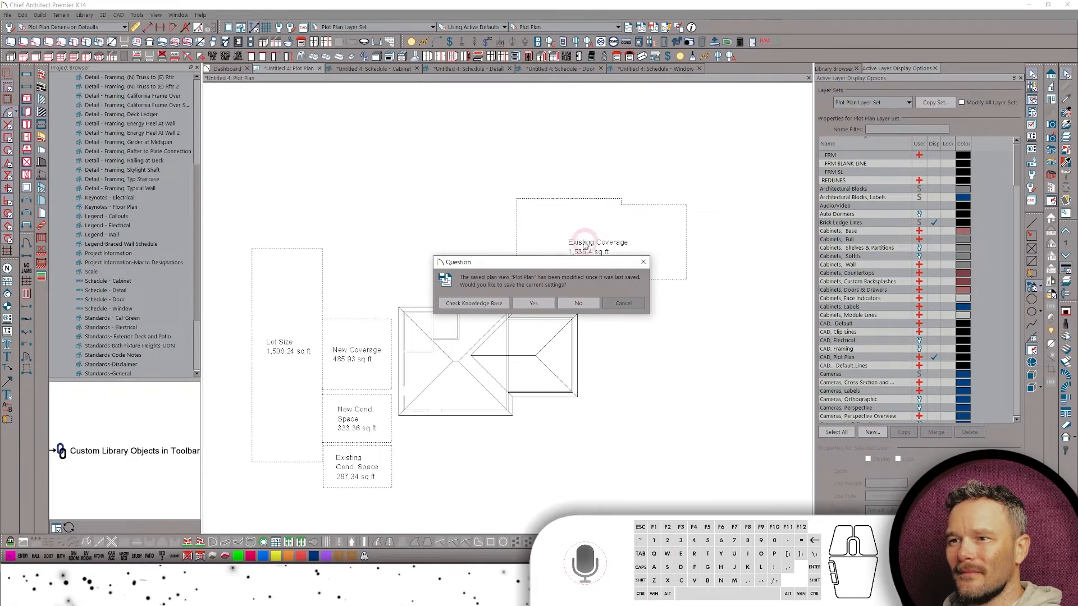
pyautogui.click(576, 303)
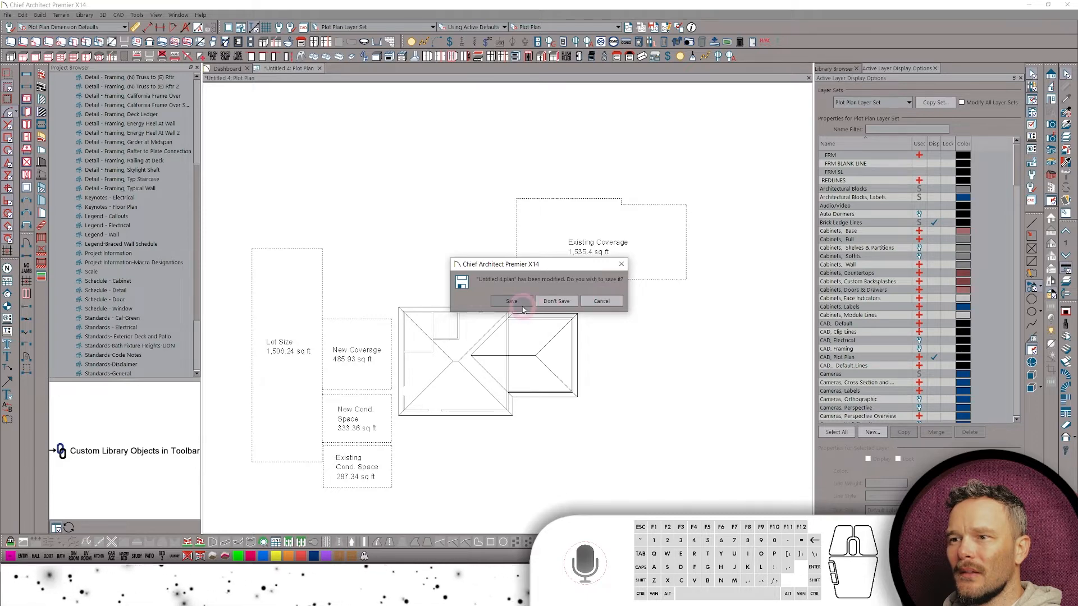
pyautogui.click(598, 304)
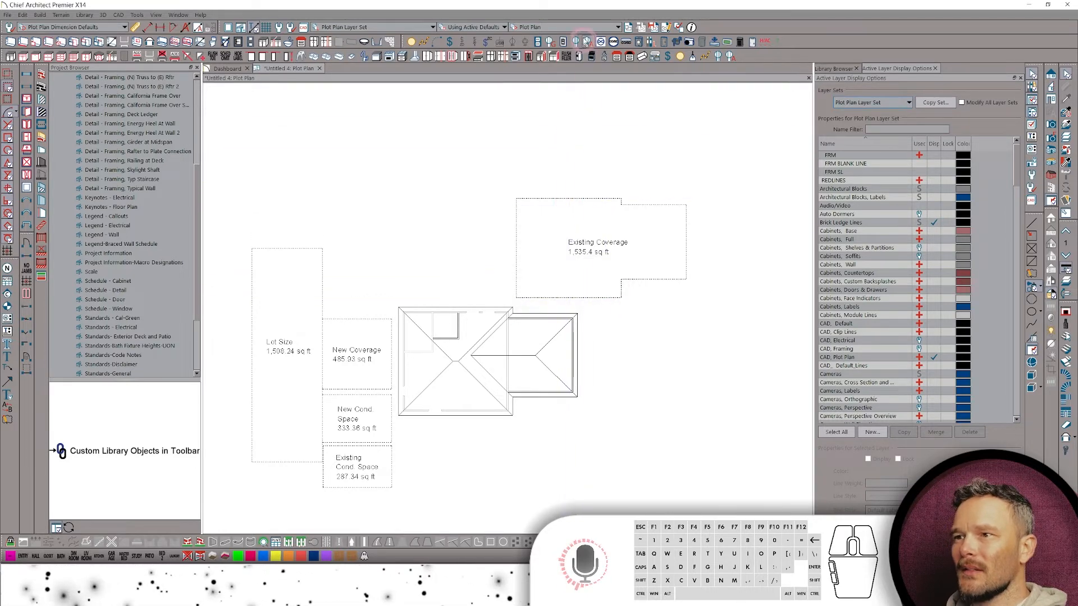
# Switch the Plot Plan to the saved Working Plan View.
pyautogui.click(583, 28)
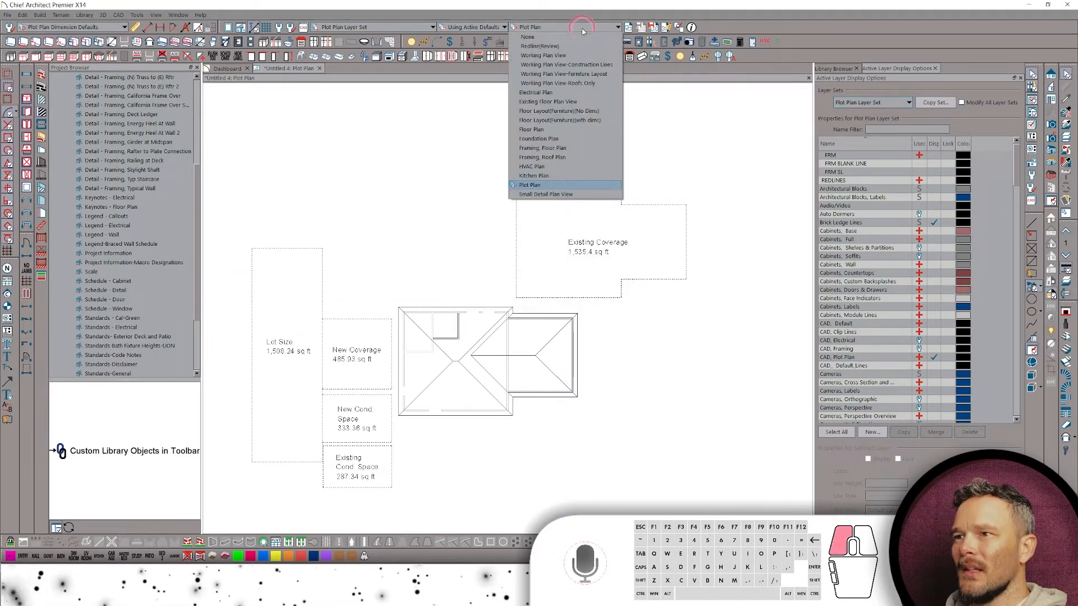
pyautogui.click(548, 55)
pyautogui.scroll(3, 544, 260)
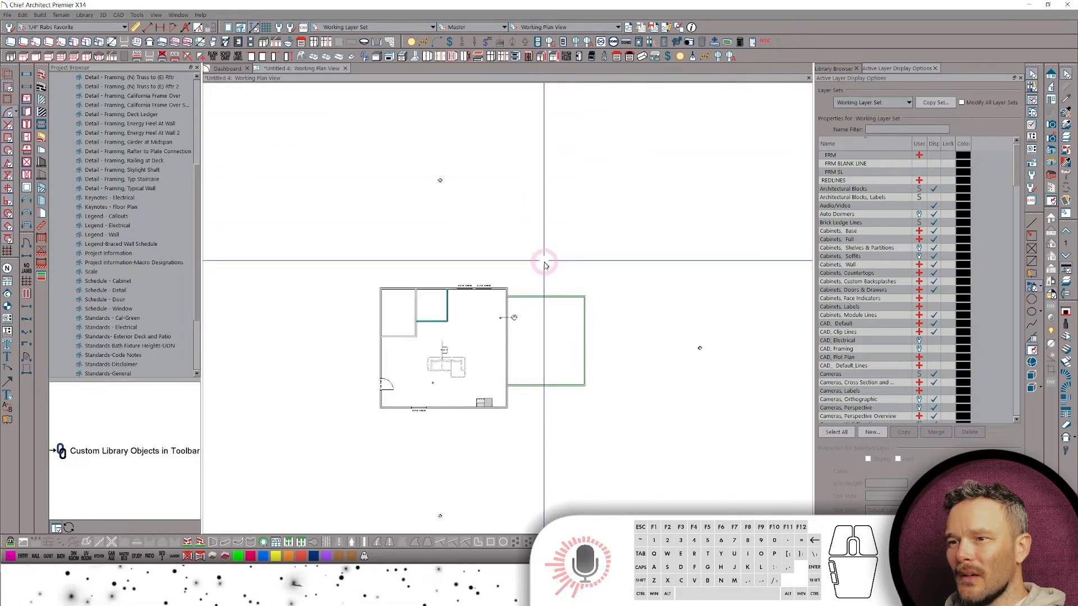
pyautogui.scroll(3, 572, 274)
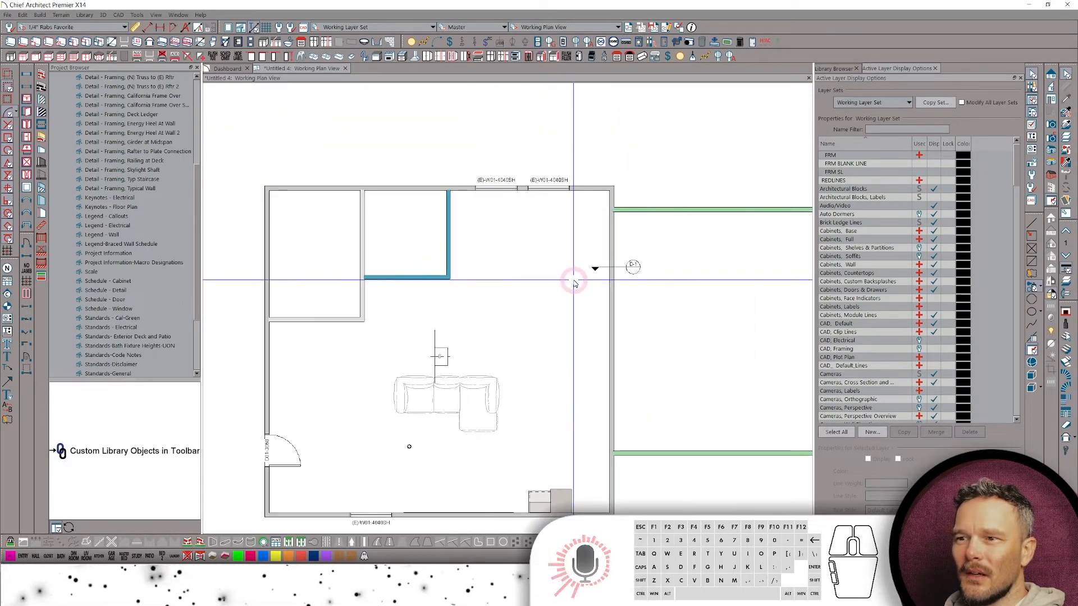
pyautogui.press('/')
pyautogui.moveTo(359, 318); pyautogui.dragTo(600, 320)
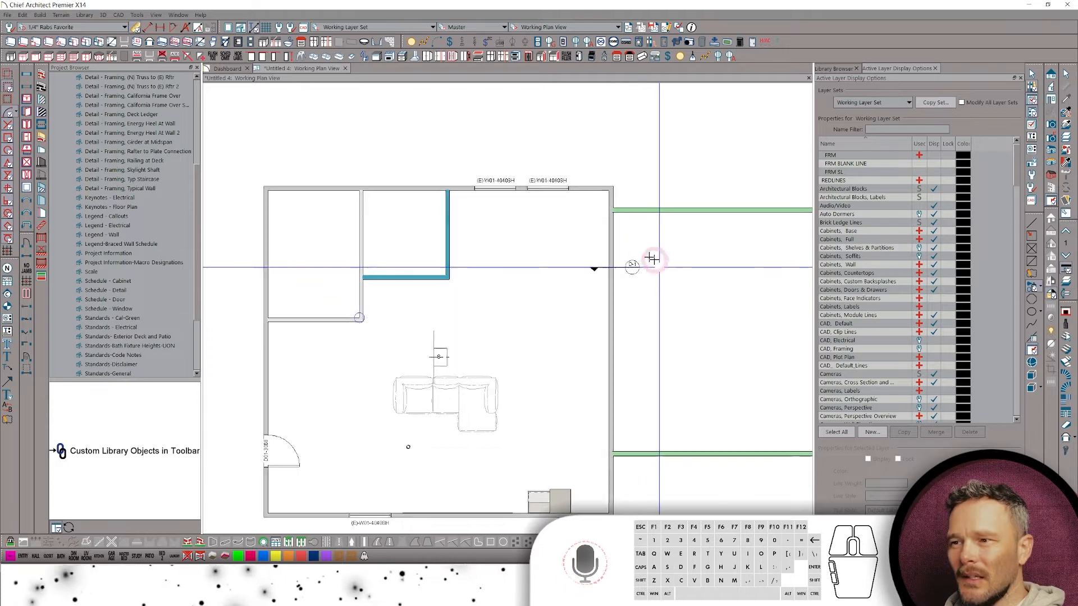
pyautogui.scroll(-3, 606, 242)
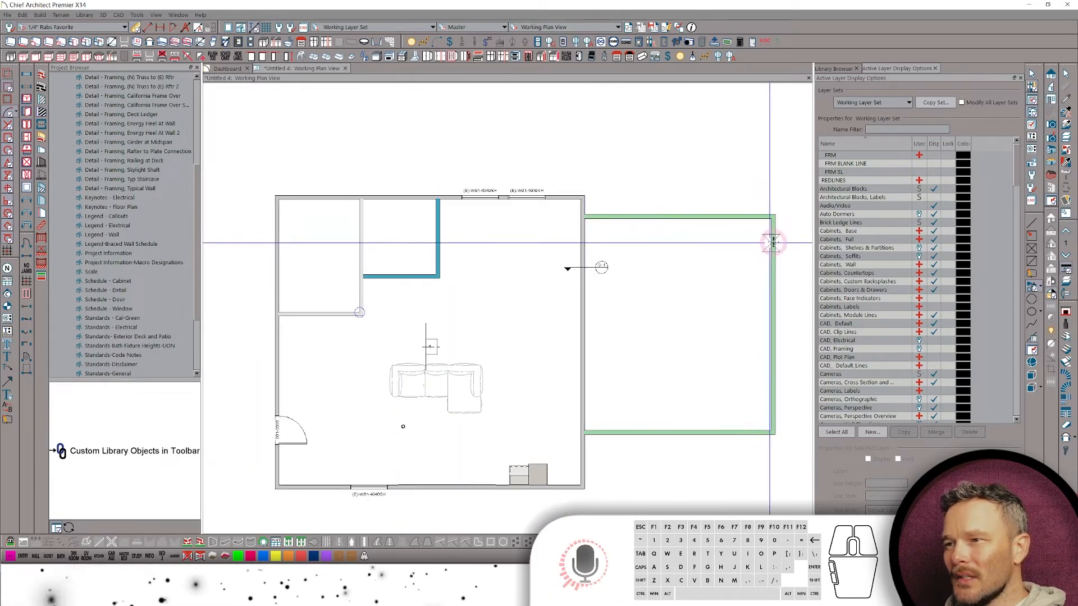
# Dimension the walls with one horizontal string through the upper rooms, from the green addition's far wall to the opposite exterior wall.
pyautogui.moveTo(779, 243); pyautogui.dragTo(342, 250)
pyautogui.scroll(5, 392, 303)
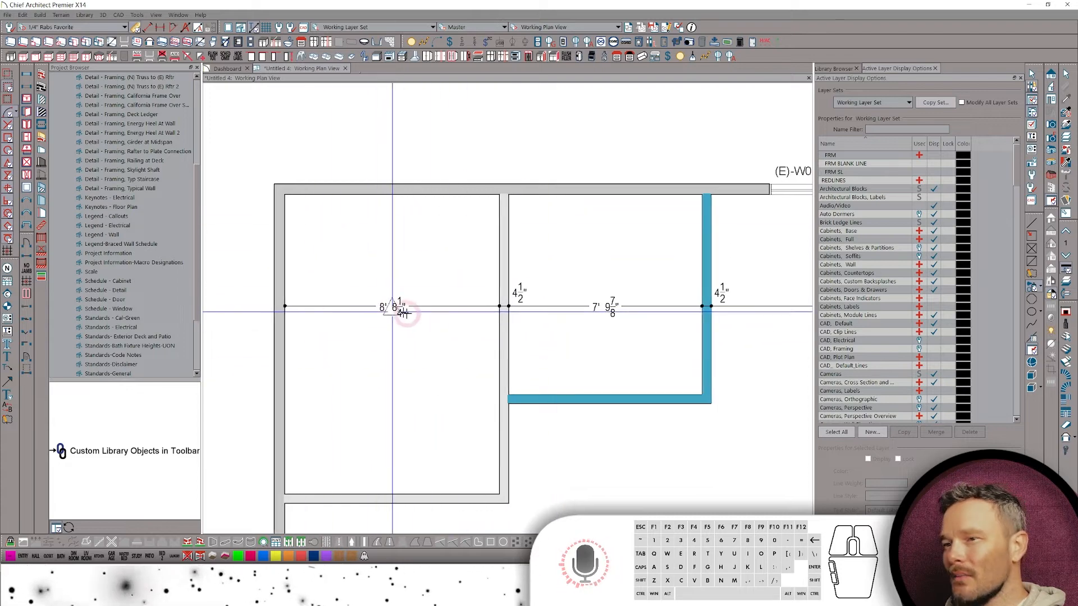
pyautogui.scroll(-4, 496, 327)
pyautogui.scroll(5, 640, 328)
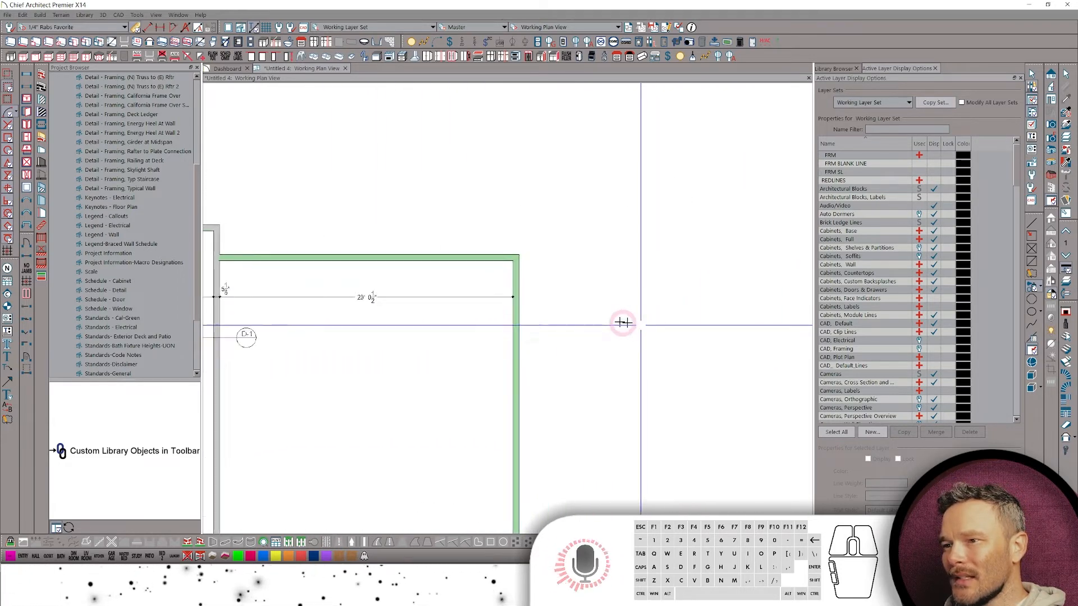
pyautogui.scroll(-5, 477, 327)
pyautogui.hscroll(-3, 449, 314)
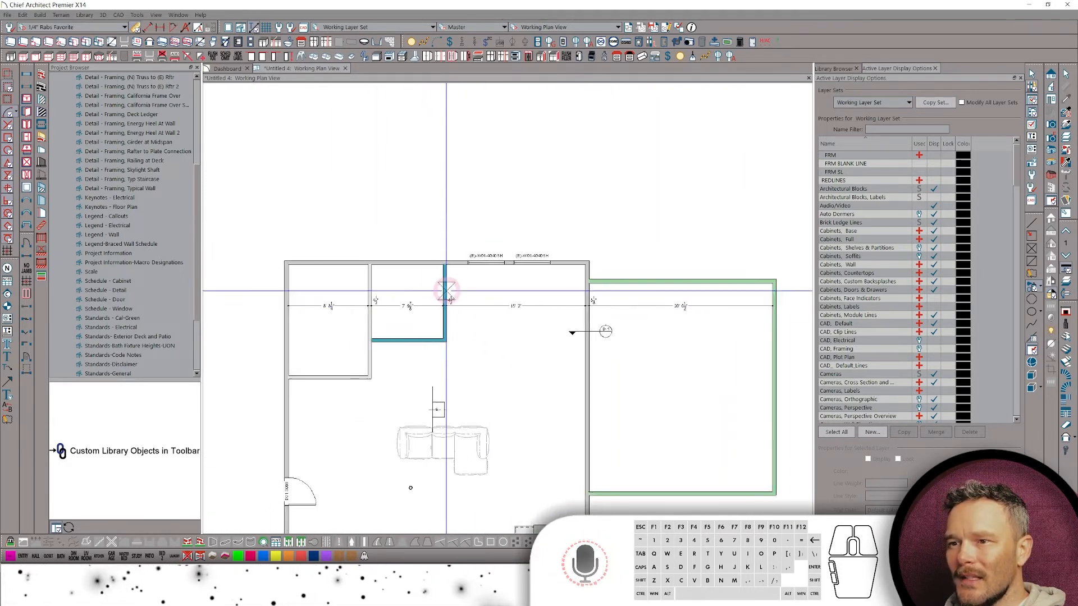
# Generate automatic exterior dimensions around all sides of the plan and review them.
pyautogui.scroll(2, 433, 253)
pyautogui.click(184, 29)
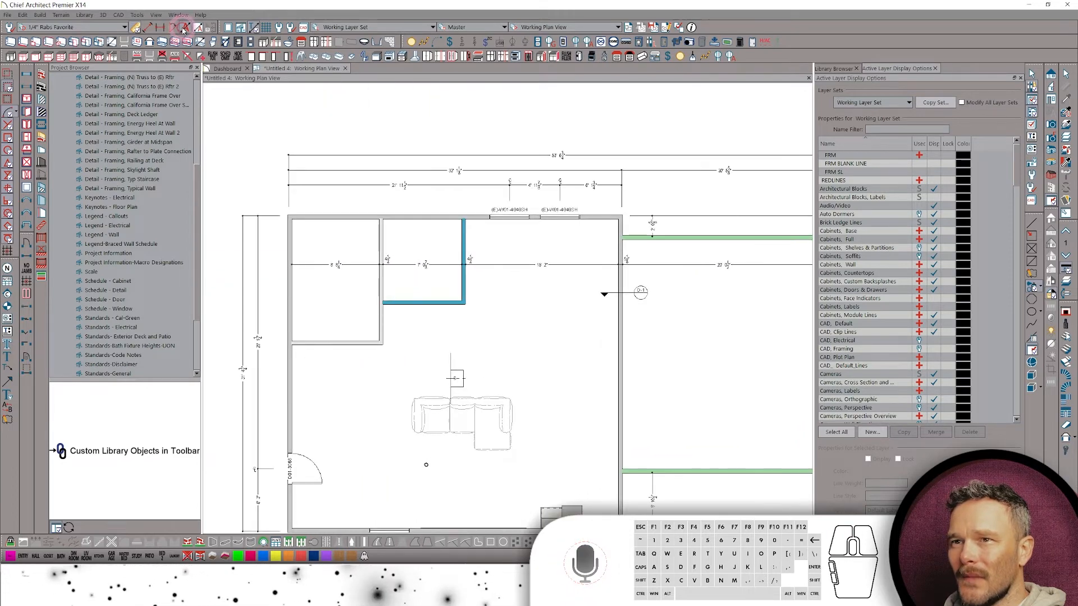
pyautogui.hscroll(5, 544, 188)
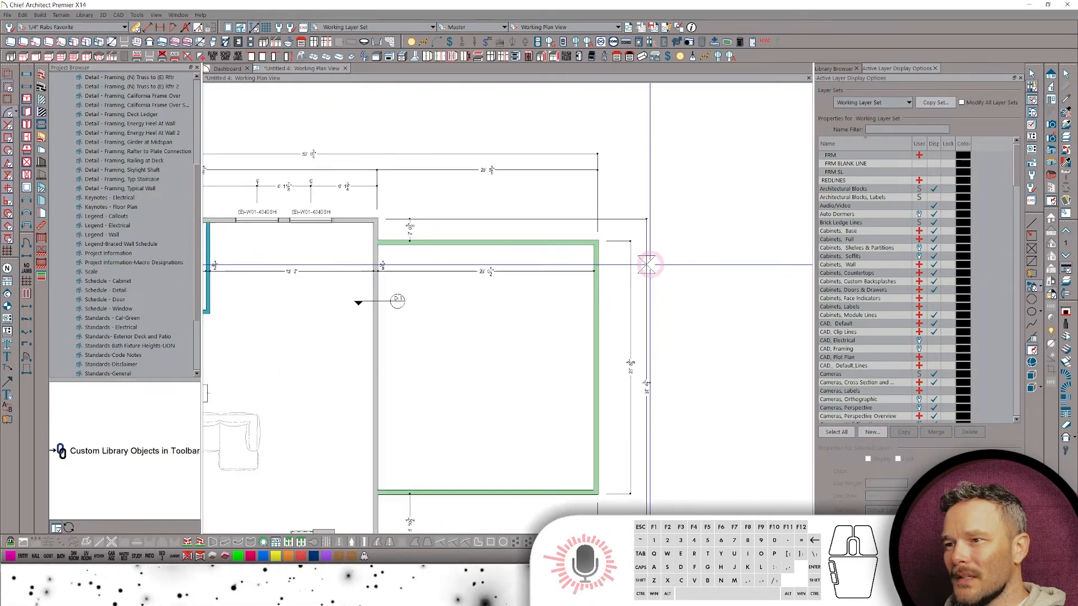
pyautogui.scroll(-2, 623, 314)
pyautogui.scroll(-2, 568, 414)
pyautogui.hscroll(-6, 482, 424)
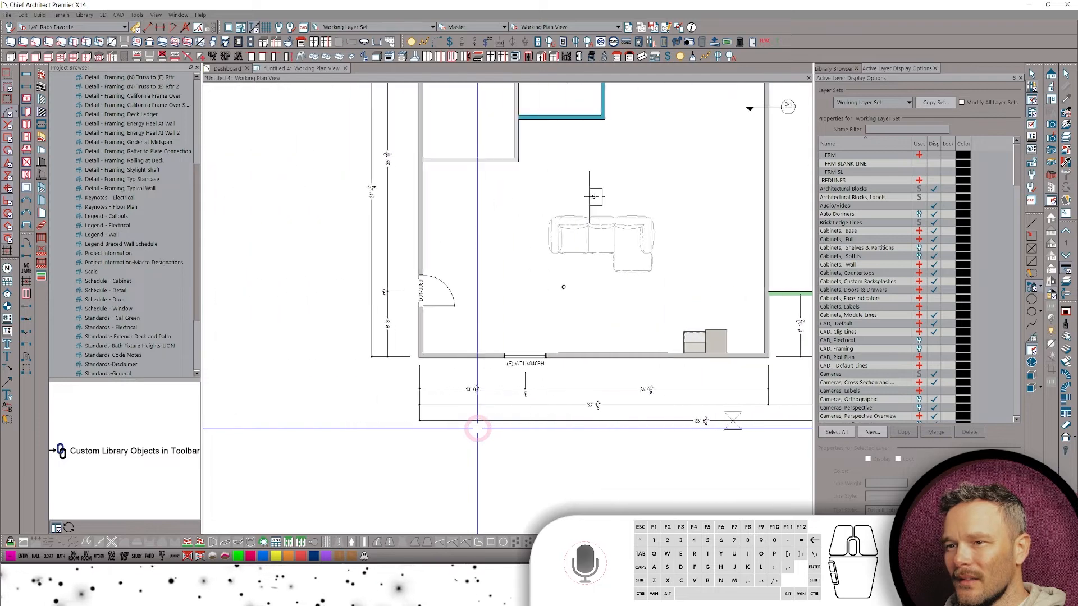
pyautogui.scroll(-3, 477, 429)
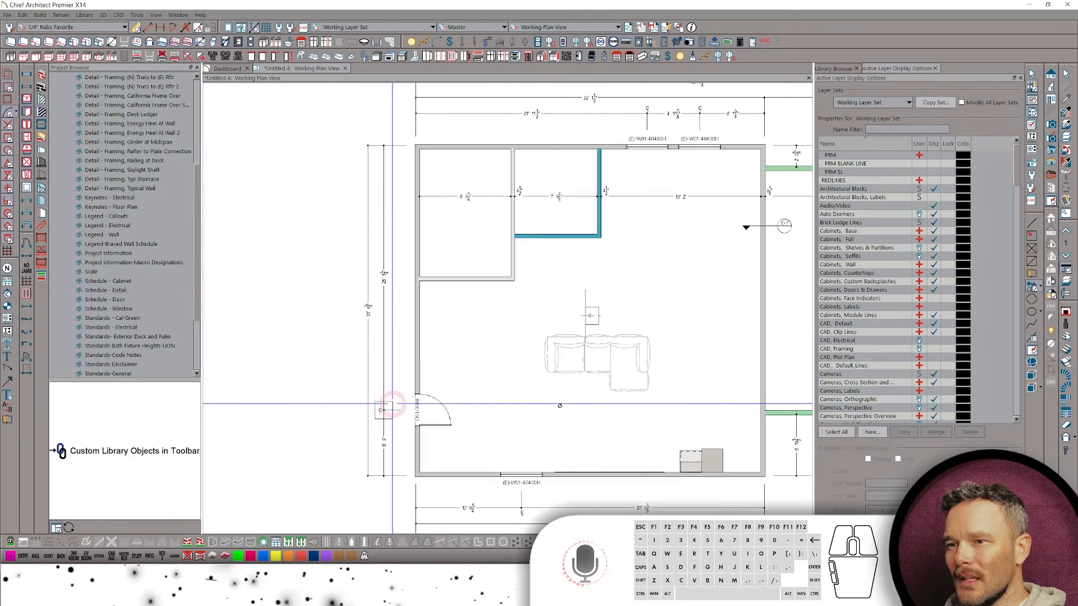
pyautogui.scroll(-3, 507, 287)
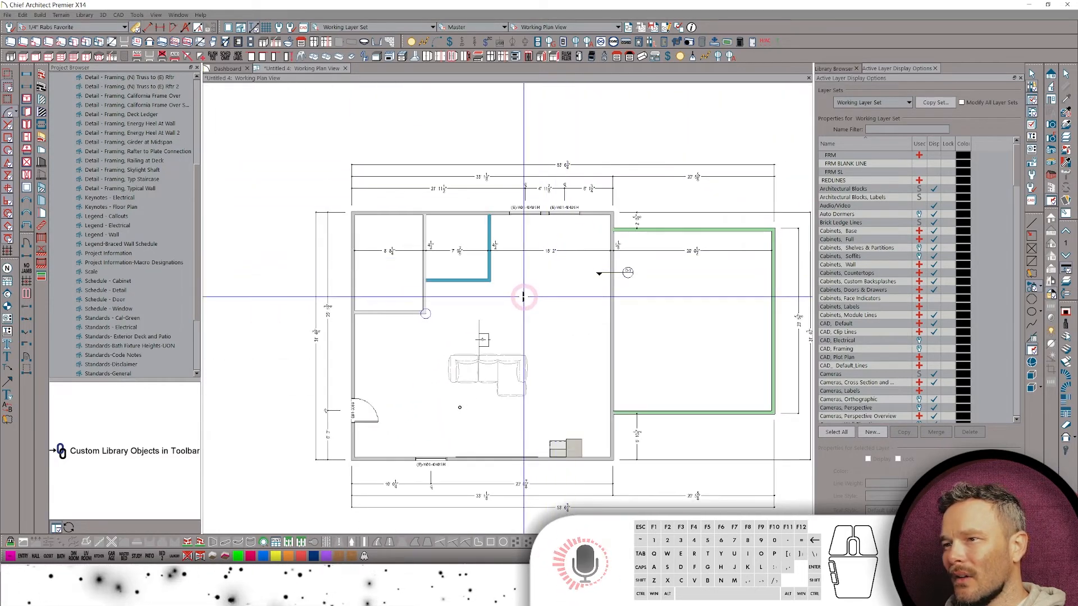
# Inspect an upper exterior dimension's specification and its 1/4" Rabs Favorite defaults, cancel both dialogs, and keep 1/4" Rabs Favorite as the active default.
pyautogui.doubleClick(593, 191)
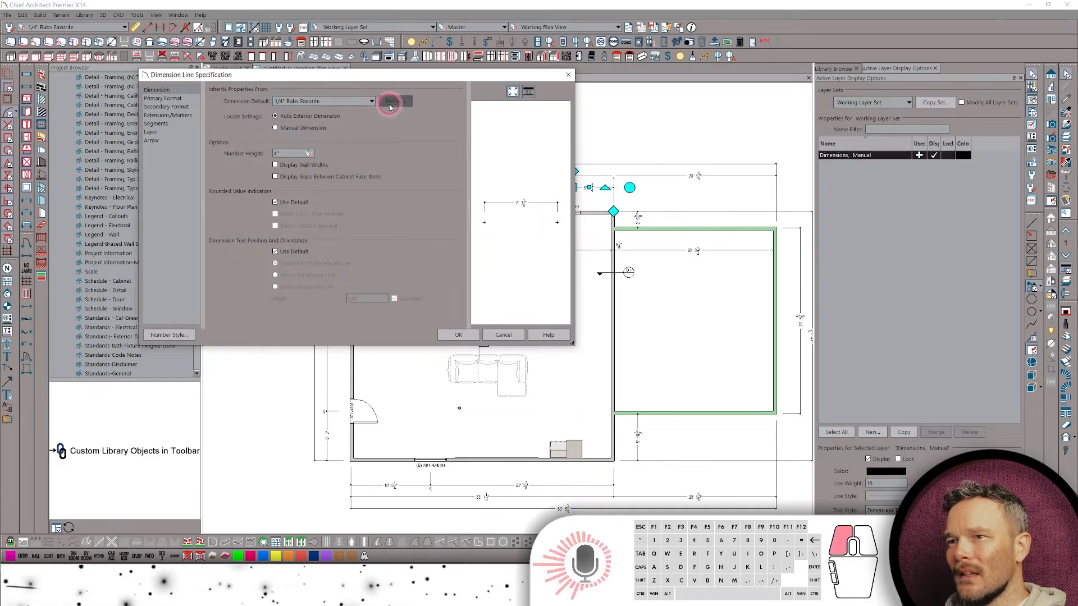
pyautogui.click(390, 107)
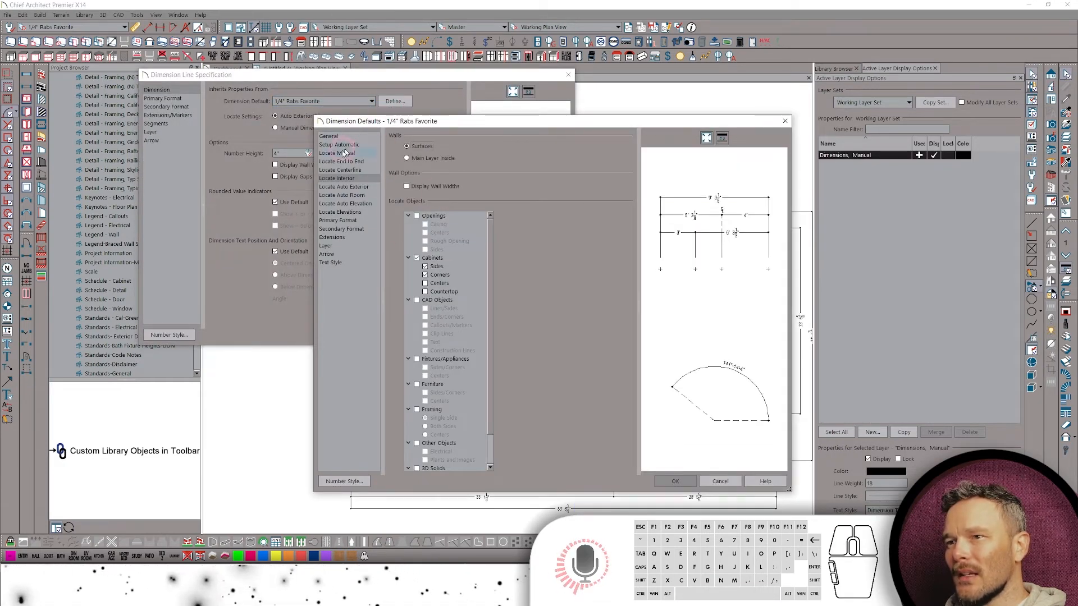
pyautogui.click(722, 482)
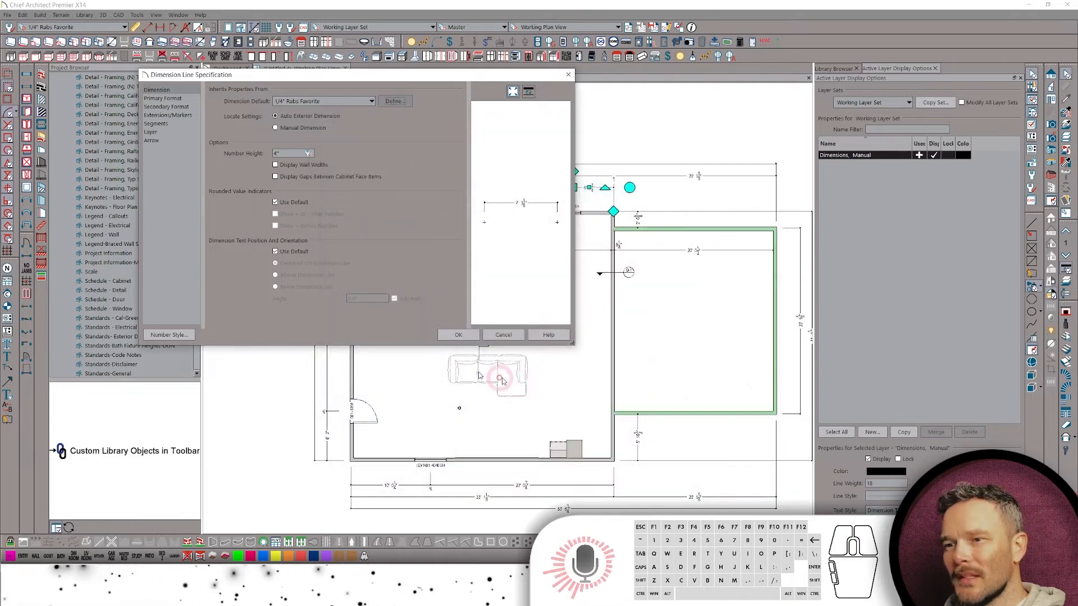
pyautogui.click(504, 338)
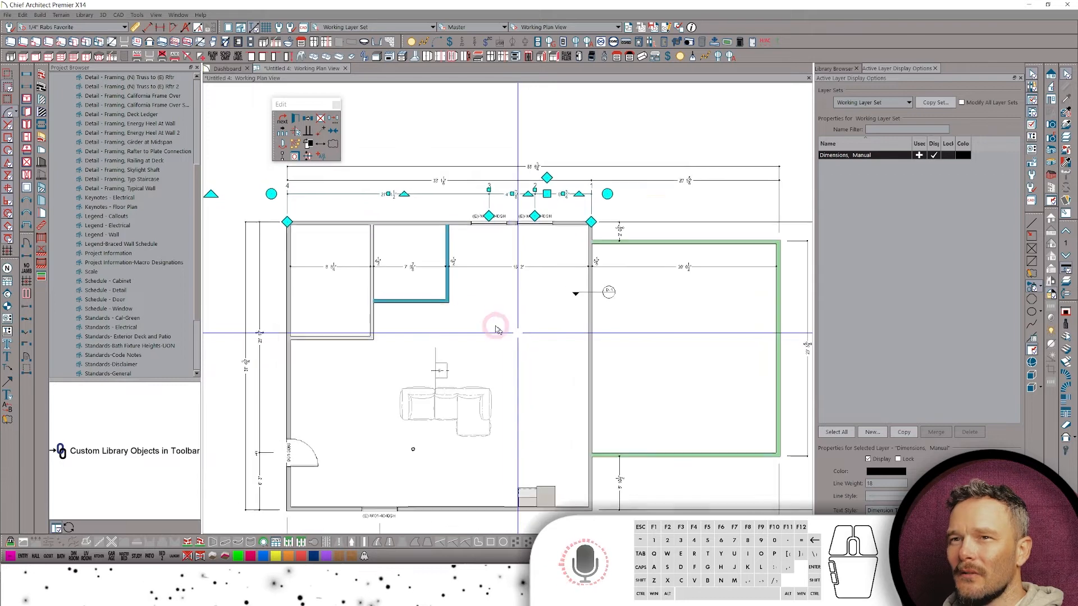
pyautogui.click(77, 28)
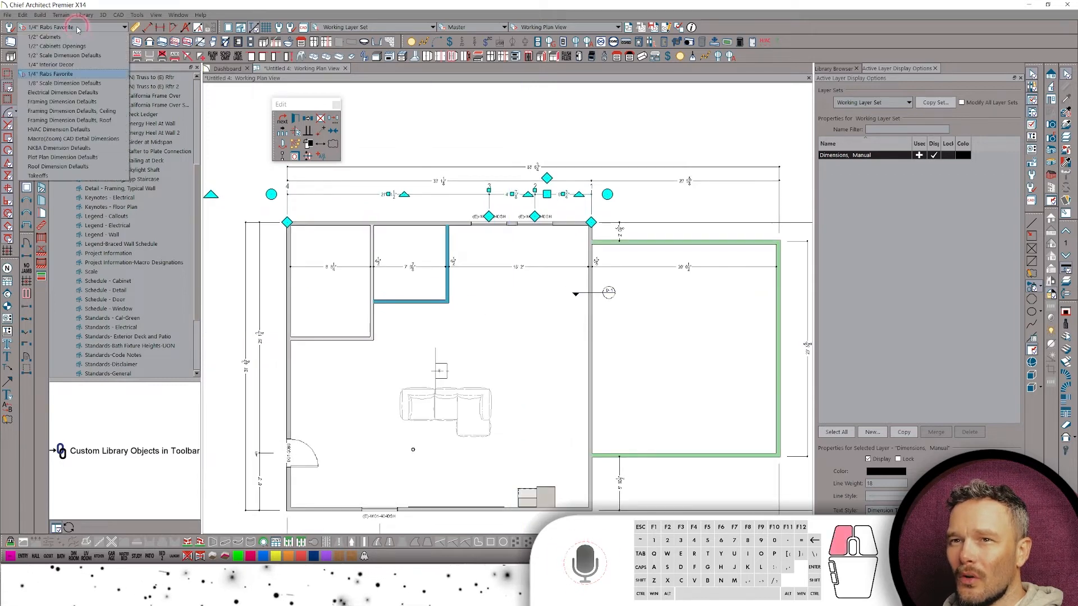
pyautogui.click(55, 77)
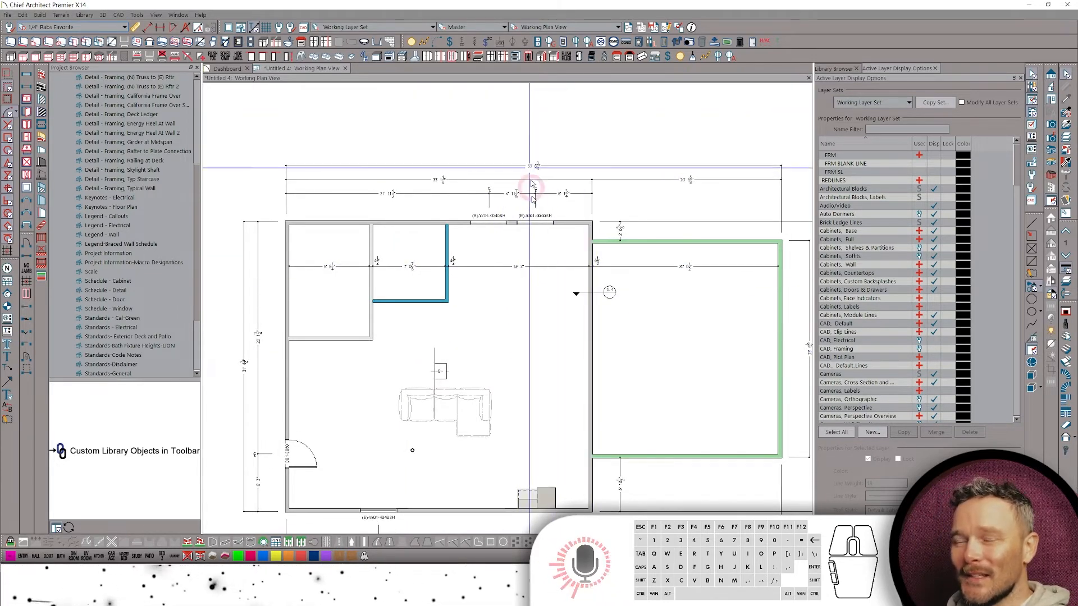
# Add a second interior dimension string just below the first, running from the main room's wall beside the addition to the opposite exterior wall.
pyautogui.scroll(2, 512, 270)
pyautogui.moveTo(363, 227); pyautogui.dragTo(353, 176, button='middle')
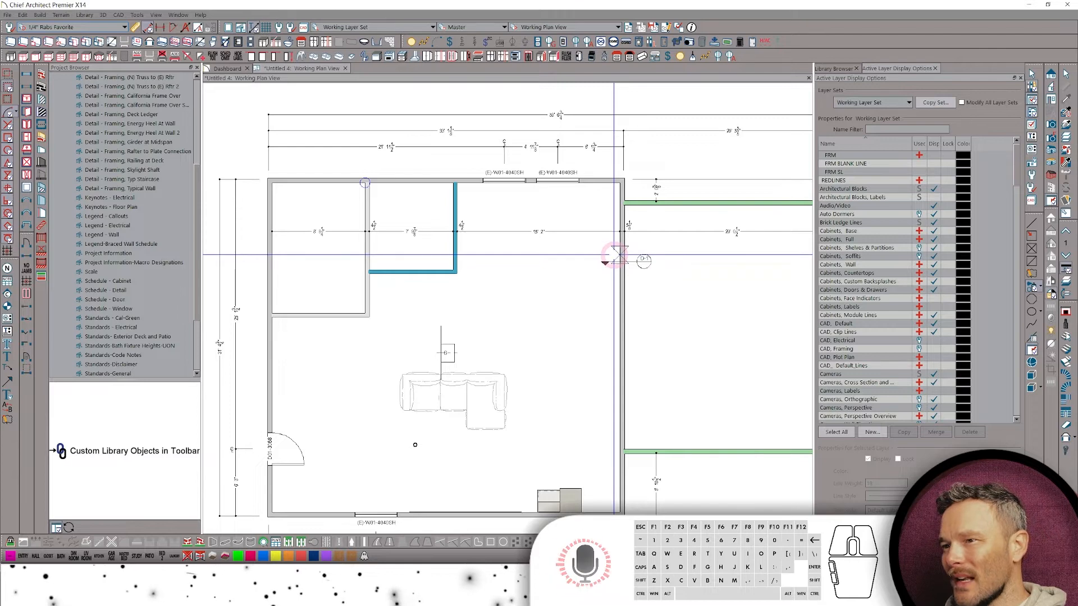
pyautogui.moveTo(613, 255)
pyautogui.mouseDown()
pyautogui.moveTo(399, 249)
pyautogui.moveTo(250, 269)
pyautogui.mouseUp()
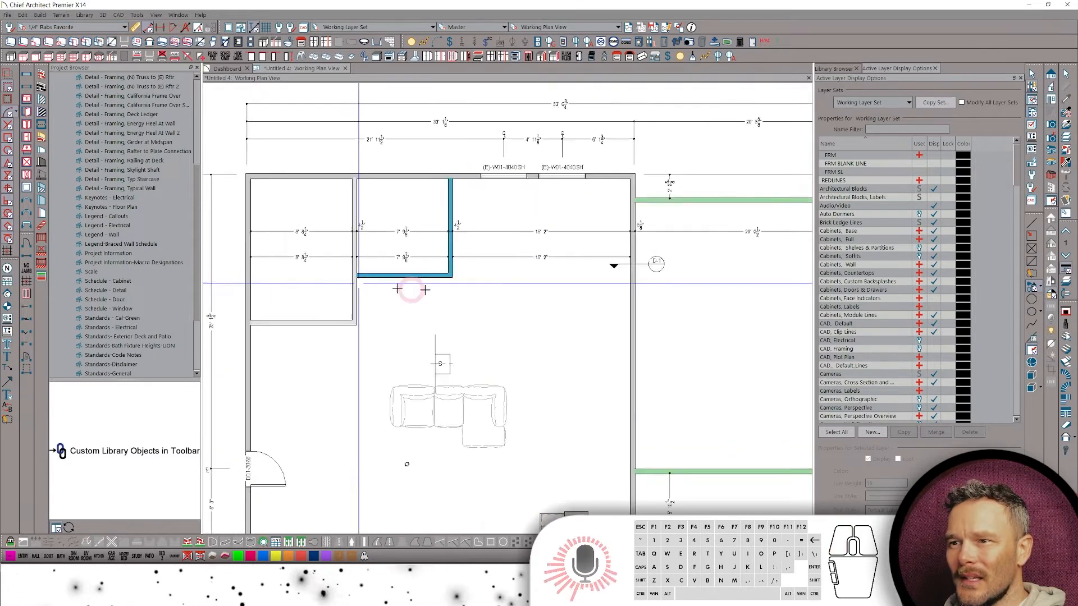
pyautogui.scroll(4, 411, 289)
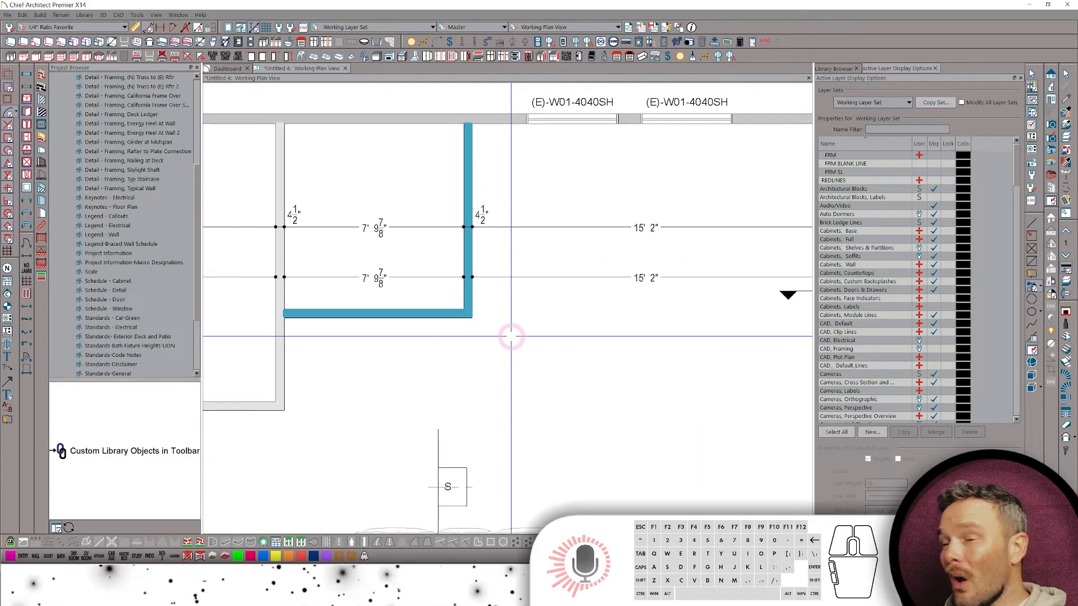
pyautogui.scroll(-4, 511, 337)
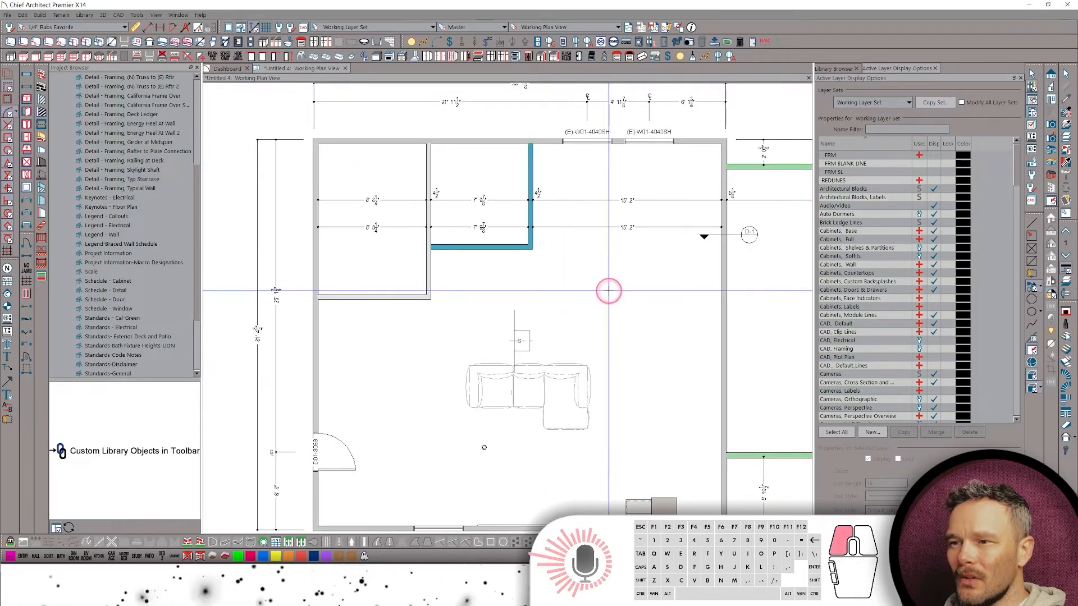
# Draw a roughly square box in the open space of the main room, just above the sectional sofa.
pyautogui.moveTo(609, 291); pyautogui.dragTo(544, 351)
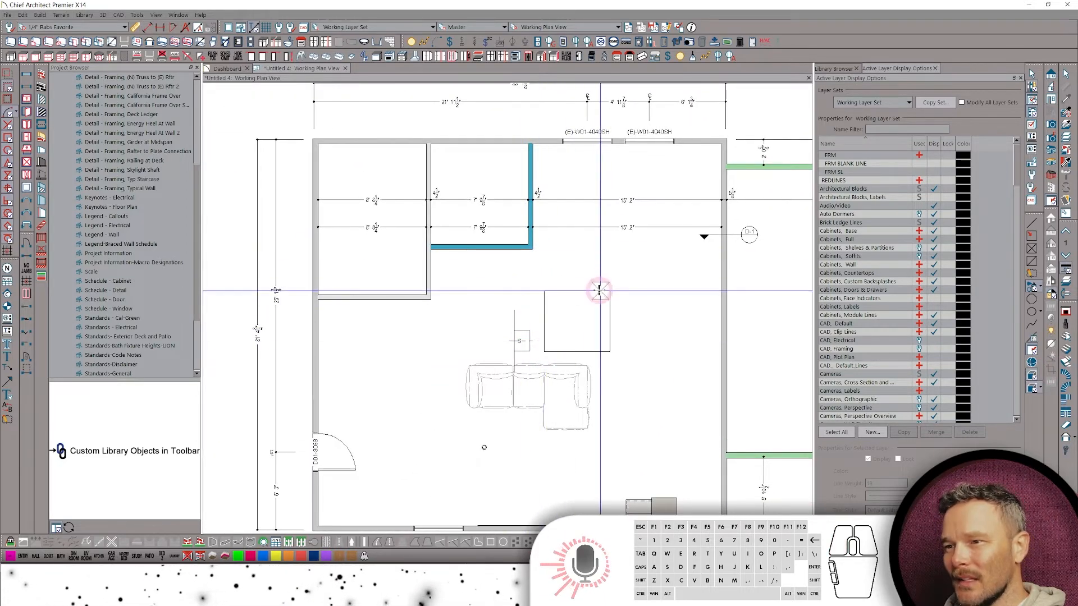
pyautogui.scroll(3, 586, 281)
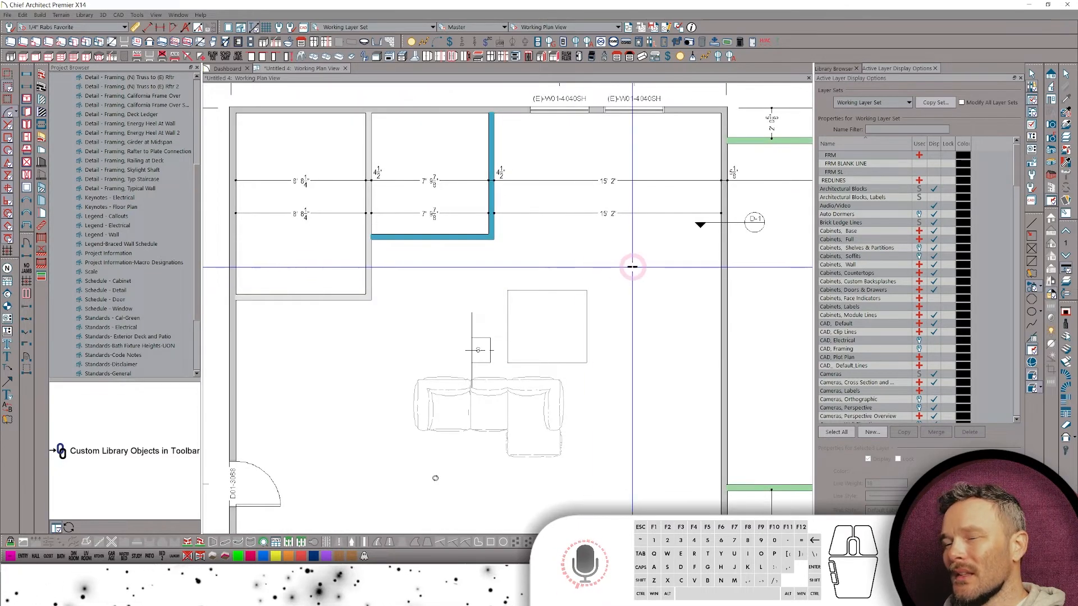
pyautogui.scroll(-3, 640, 224)
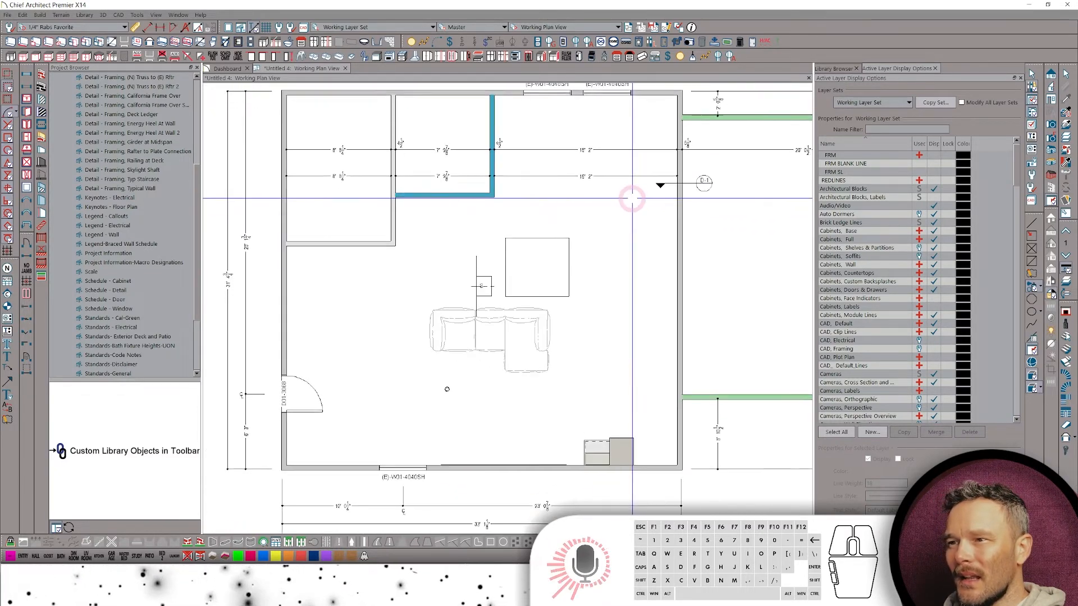
pyautogui.scroll(1, 572, 209)
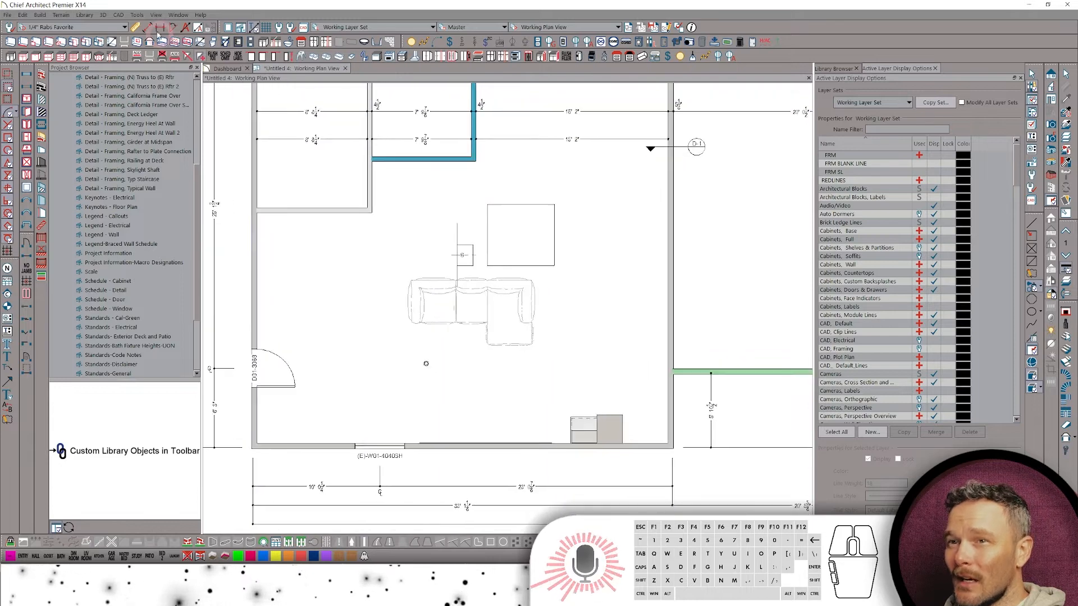
# Dimension the two cabinets' sides from the wall beside the addition, and move the dimension line up above the cabinets.
pyautogui.click(147, 27)
pyautogui.scroll(2, 651, 422)
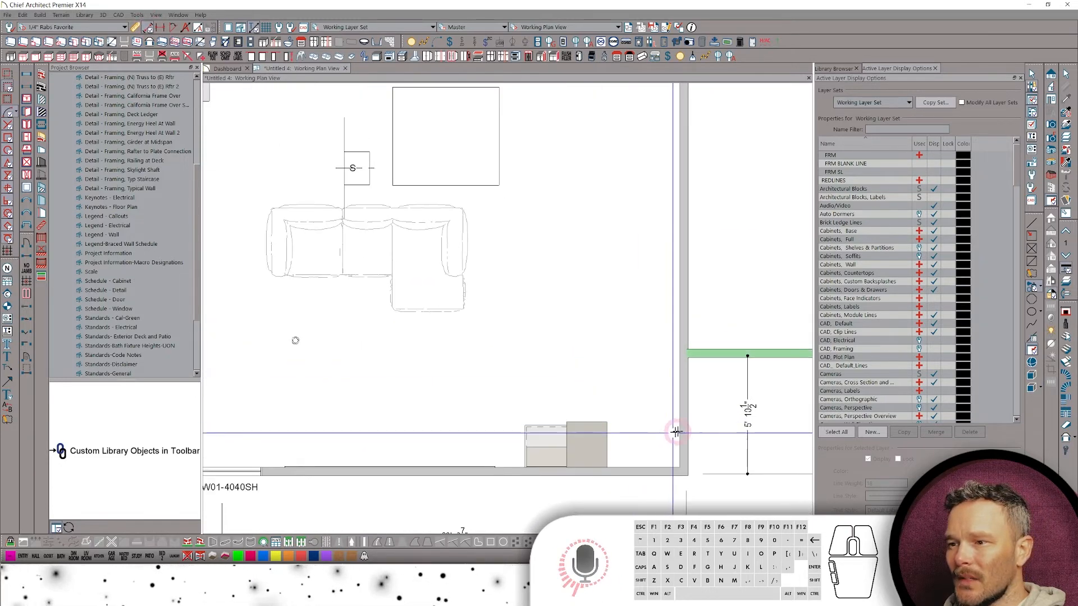
pyautogui.moveTo(634, 428); pyautogui.dragTo(87, 475)
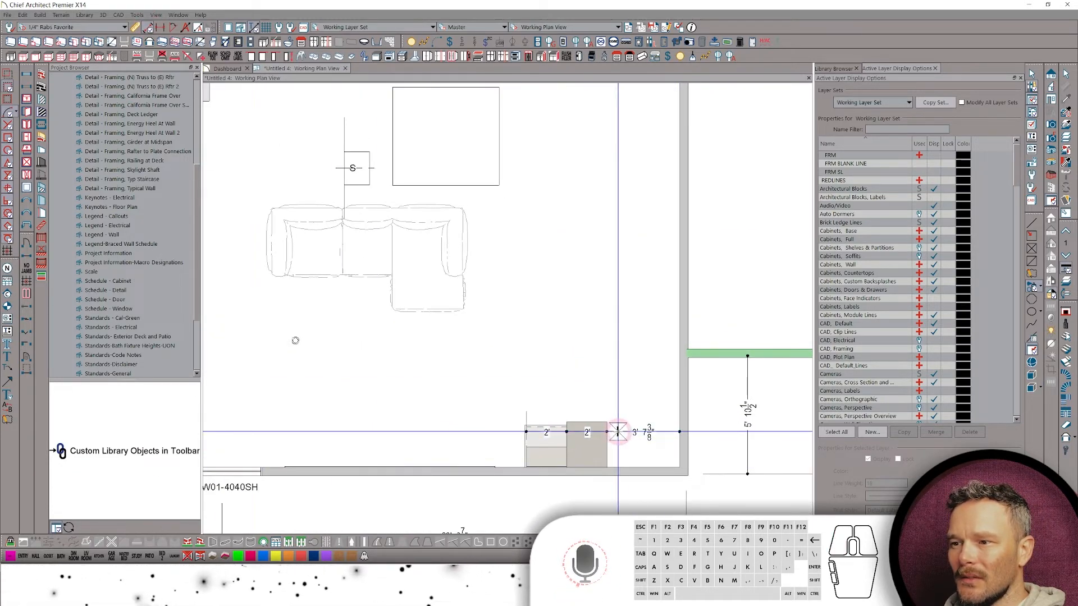
pyautogui.click(622, 432)
pyautogui.click(605, 327)
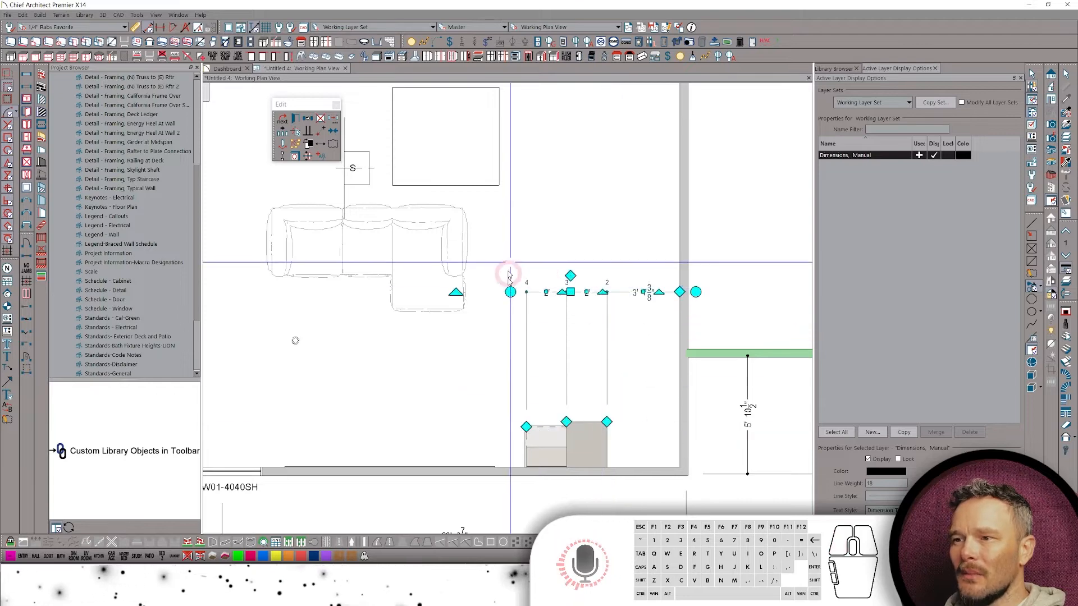
pyautogui.scroll(-3, 621, 273)
pyautogui.scroll(-3, 623, 274)
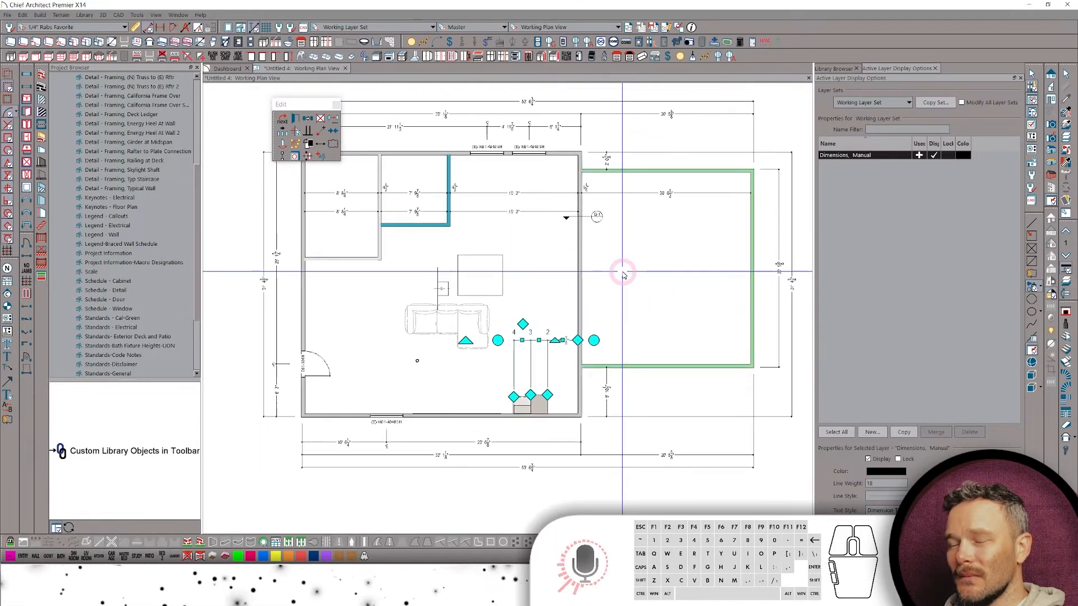
pyautogui.scroll(1, 509, 249)
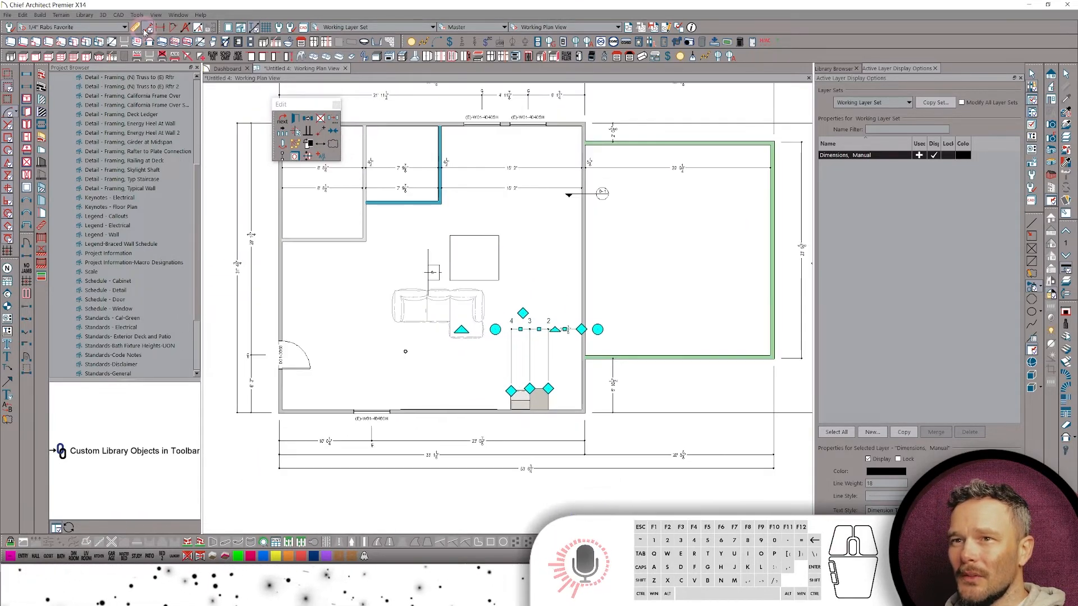
# Dimension the main room's full width wall to wall through the cabinets, ignoring them, and shift the dimension line up clear of them.
pyautogui.click(136, 27)
pyautogui.scroll(2, 561, 375)
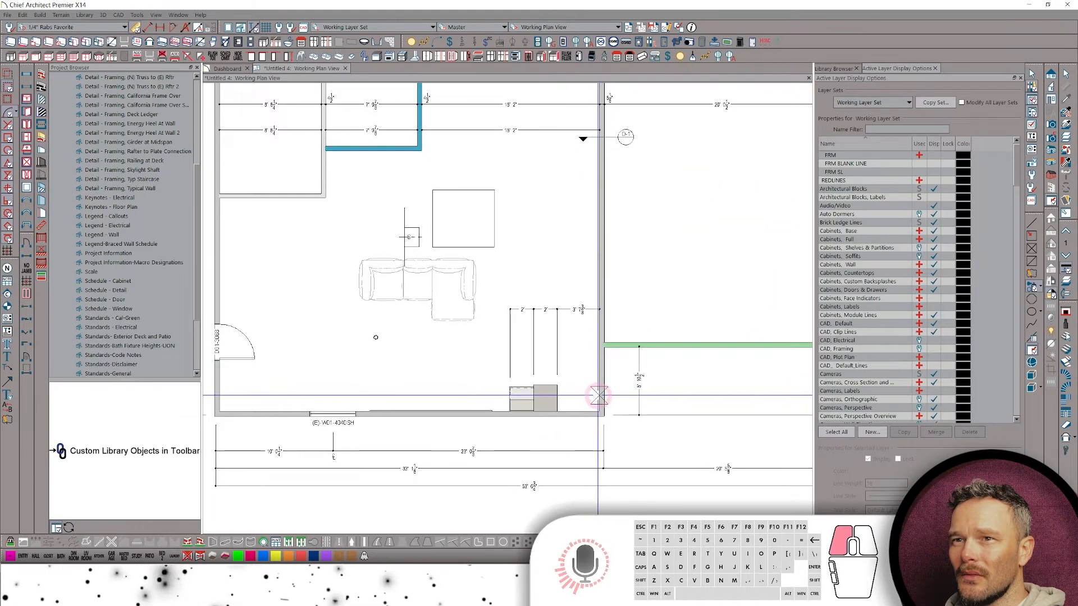
pyautogui.moveTo(598, 396); pyautogui.dragTo(244, 397)
pyautogui.moveTo(590, 356); pyautogui.dragTo(609, 359, button='middle')
pyautogui.scroll(1, 612, 342)
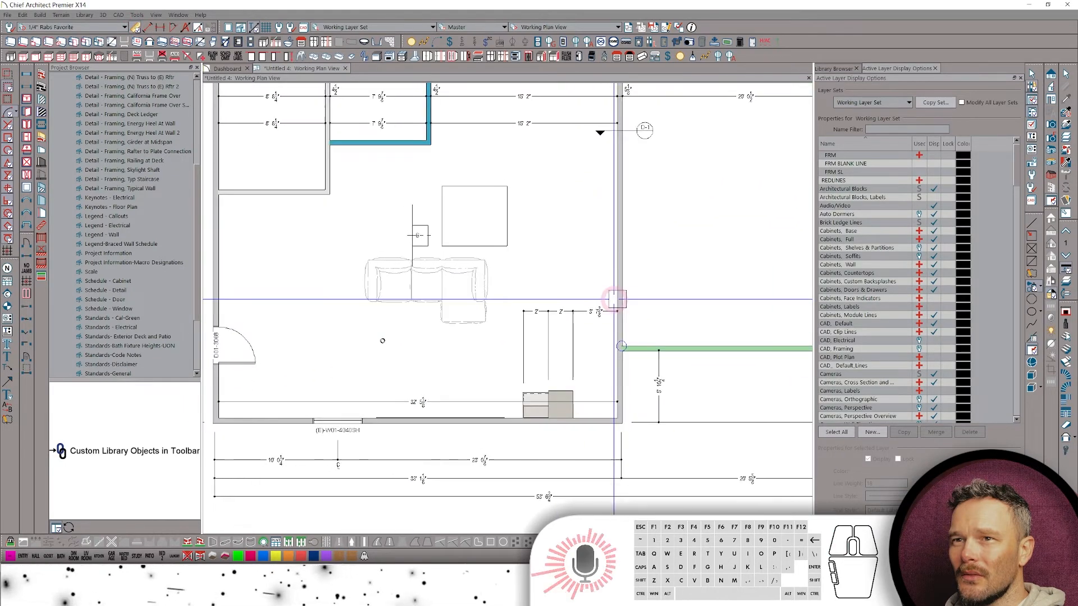
pyautogui.click(492, 401)
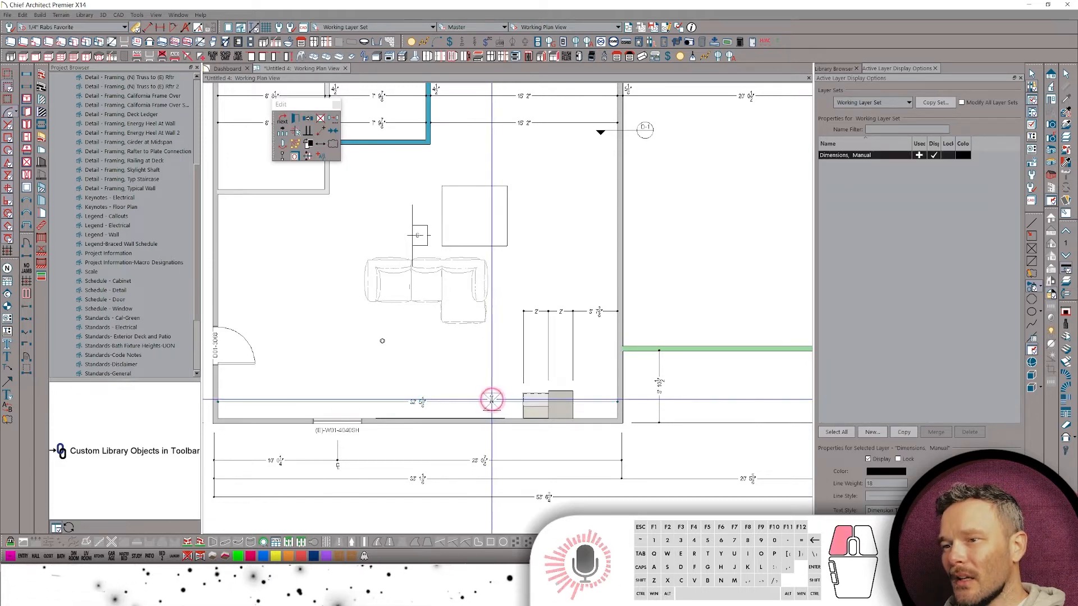
pyautogui.moveTo(492, 400); pyautogui.dragTo(477, 384)
pyautogui.moveTo(558, 401); pyautogui.dragTo(621, 399, button='middle')
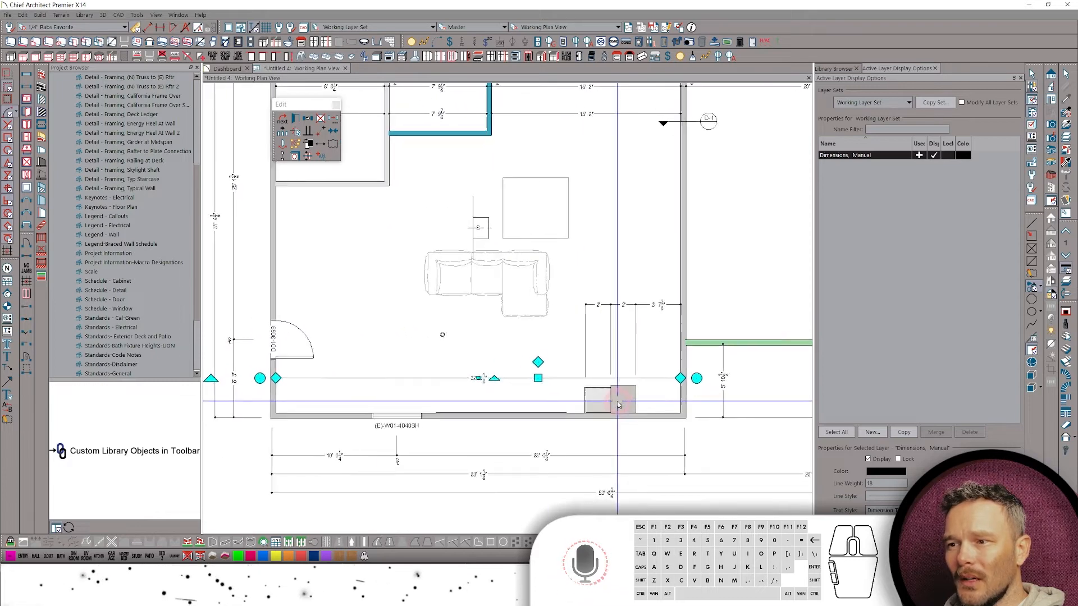
pyautogui.scroll(1, 617, 403)
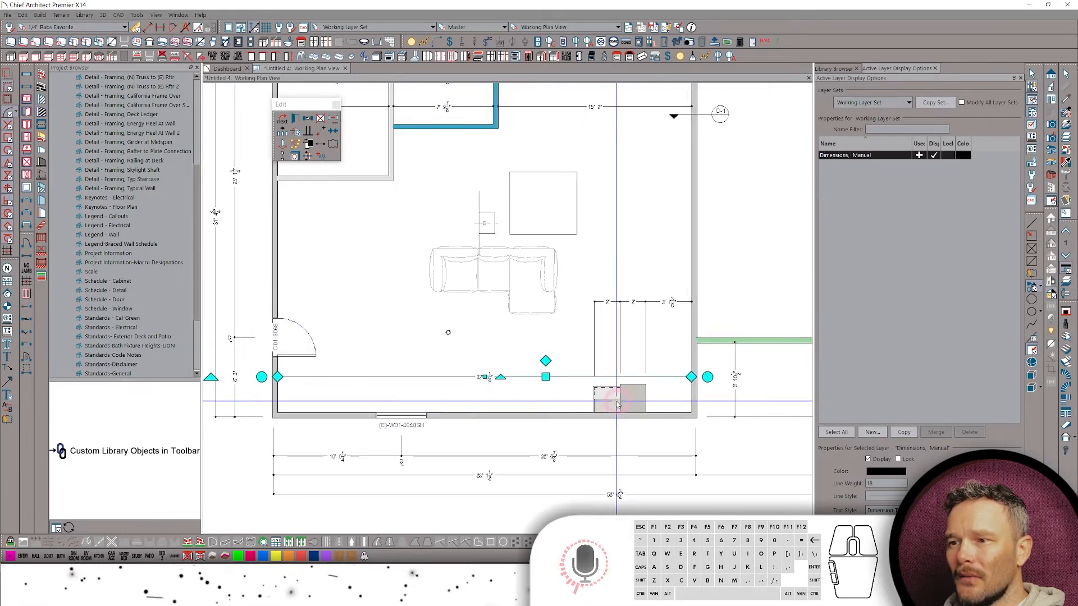
# Dimension along the main room's lower wall to locate the window opening's sides, and move the string above the room-width dimension.
pyautogui.click(692, 412)
pyautogui.moveTo(692, 411); pyautogui.dragTo(268, 404)
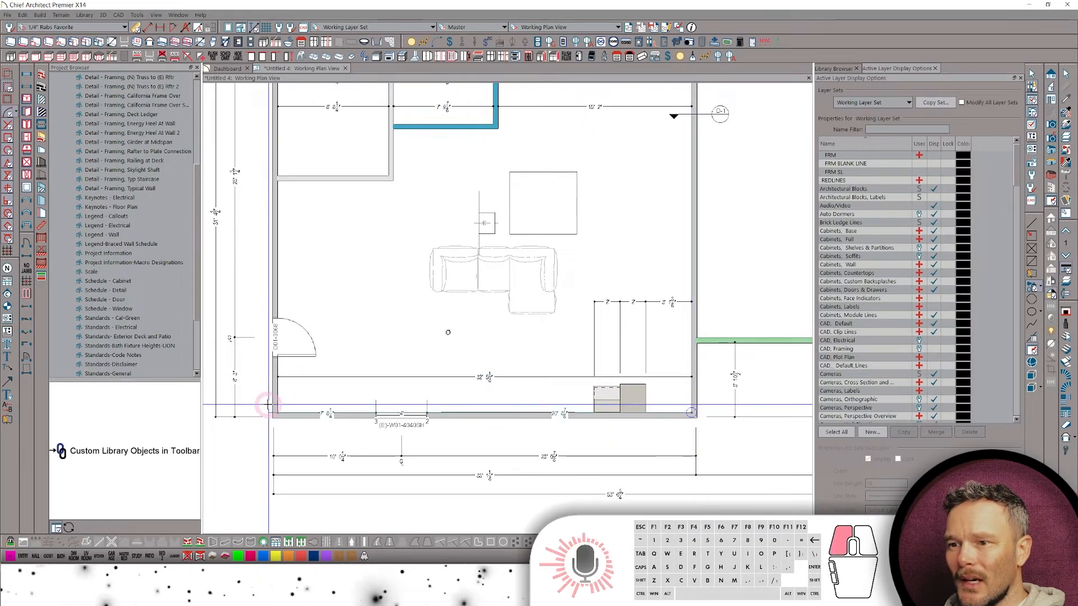
pyautogui.click(459, 414)
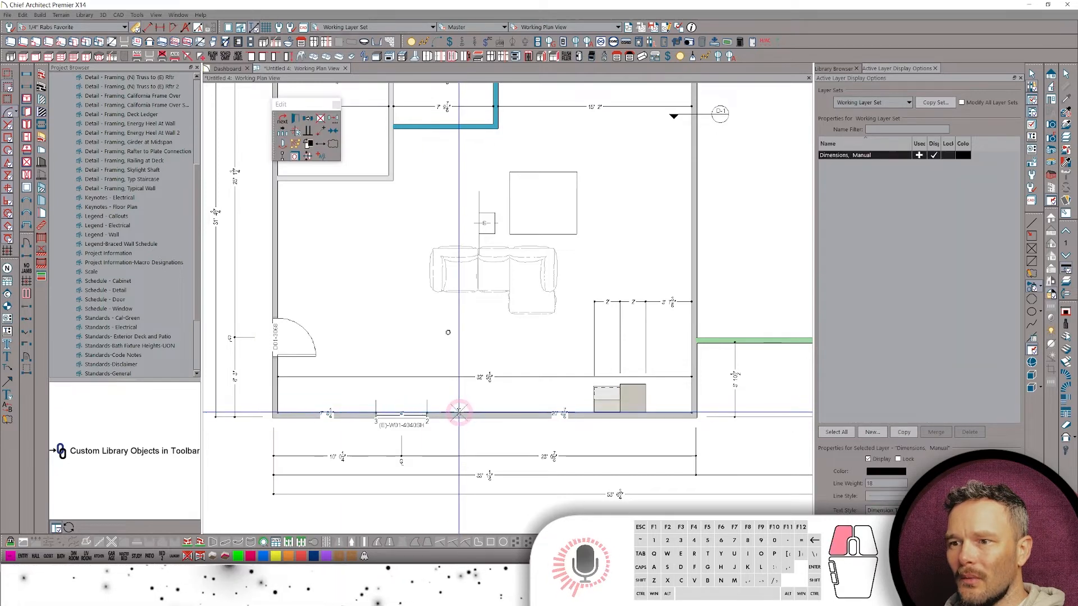
pyautogui.moveTo(460, 413); pyautogui.dragTo(445, 358)
pyautogui.click(414, 336)
pyautogui.scroll(-1, 348, 306)
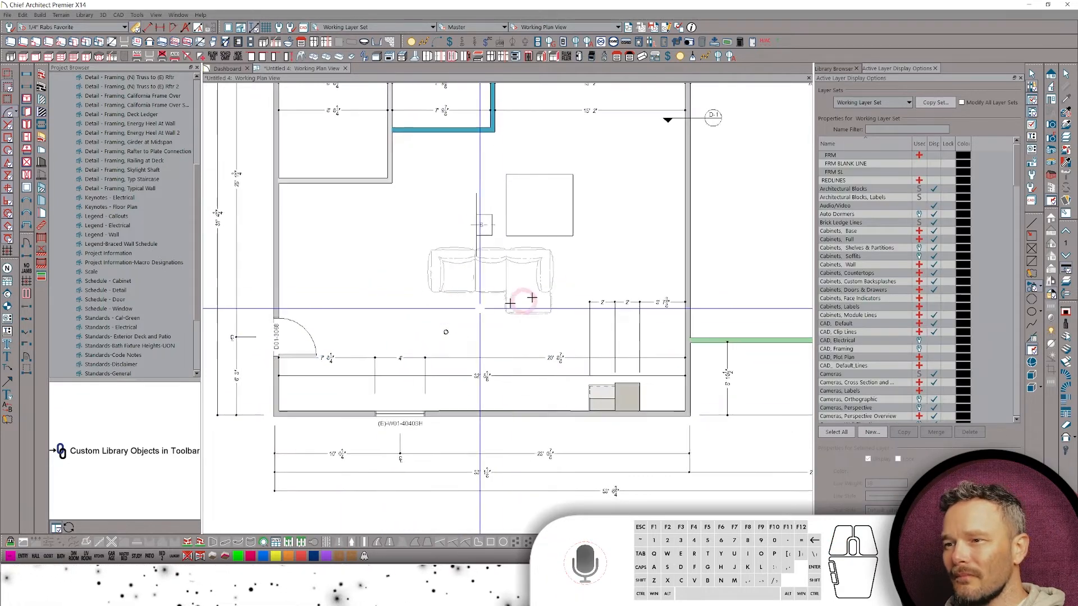
# Delete the dimension string that locates the two cabinets from the wall beside the addition.
pyautogui.scroll(-1, 532, 298)
pyautogui.moveTo(648, 259); pyautogui.dragTo(595, 264, button='middle')
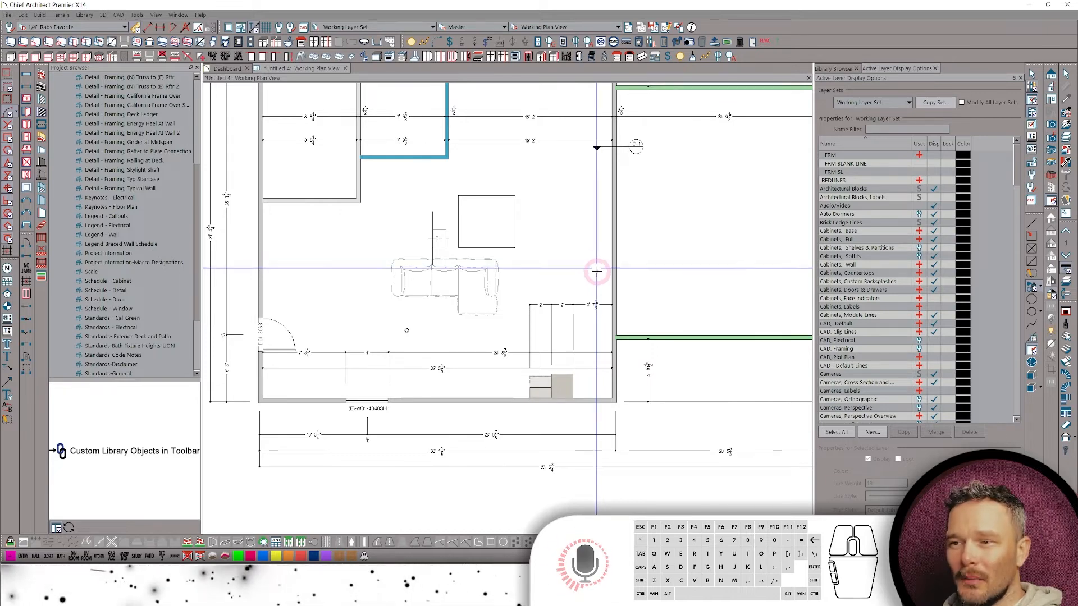
pyautogui.click(587, 308)
pyautogui.click(555, 318)
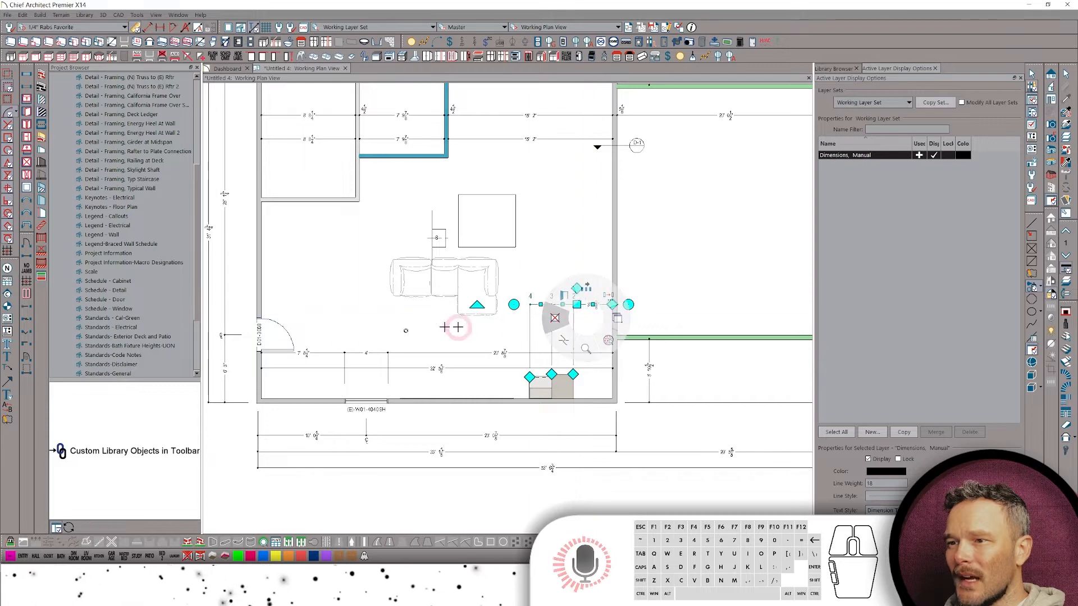
# Redraw the dimension string from the wall beside the addition through the two cabinets, and move it up above them.
pyautogui.scroll(2, 600, 362)
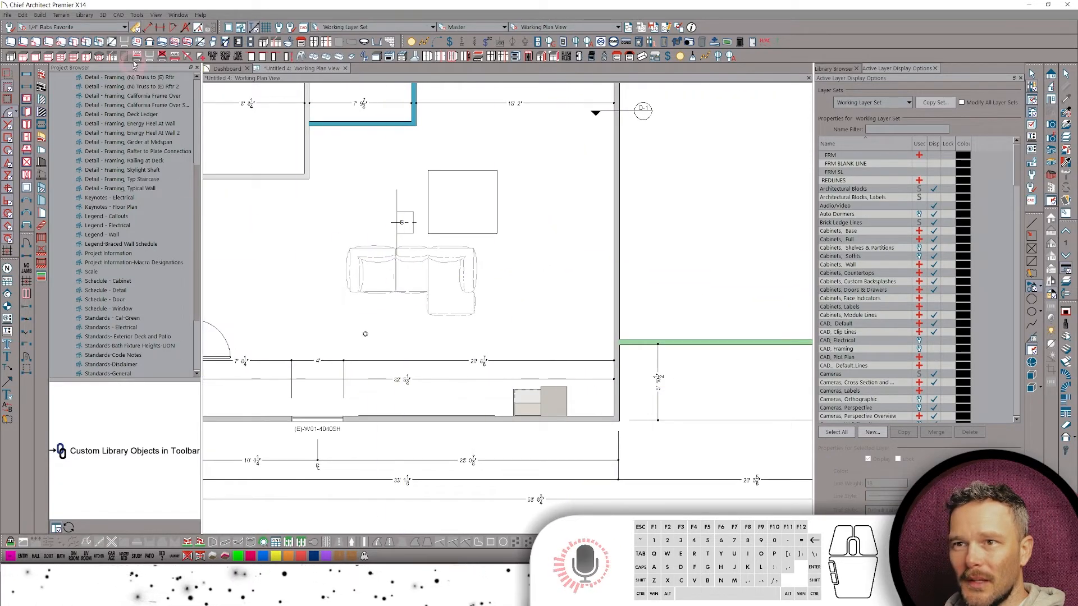
pyautogui.moveTo(611, 395); pyautogui.dragTo(503, 397)
pyautogui.click(578, 396)
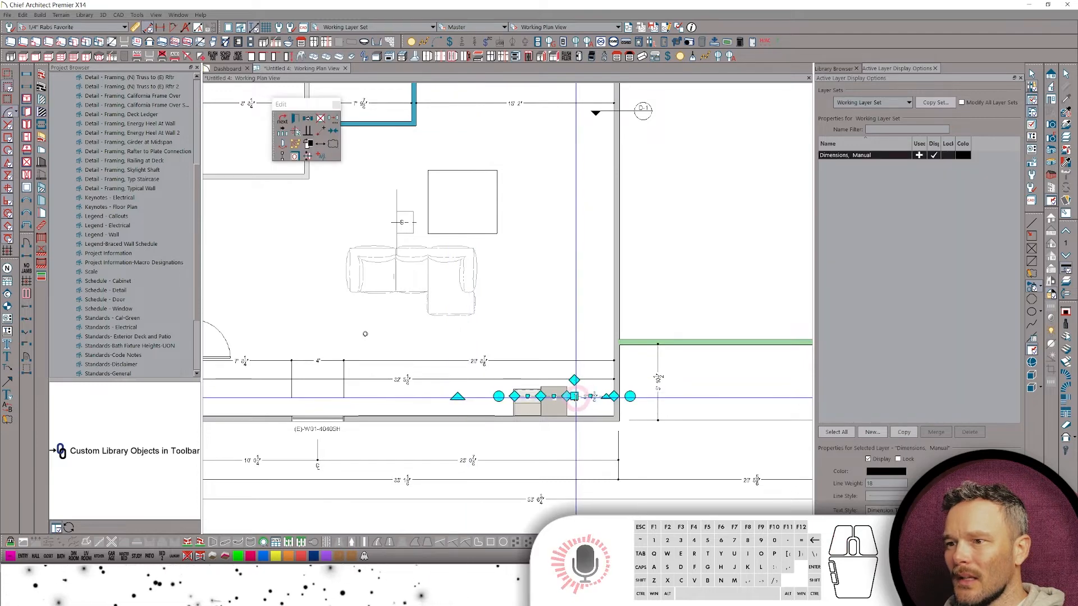
pyautogui.moveTo(575, 396); pyautogui.dragTo(499, 291)
pyautogui.scroll(-2, 505, 272)
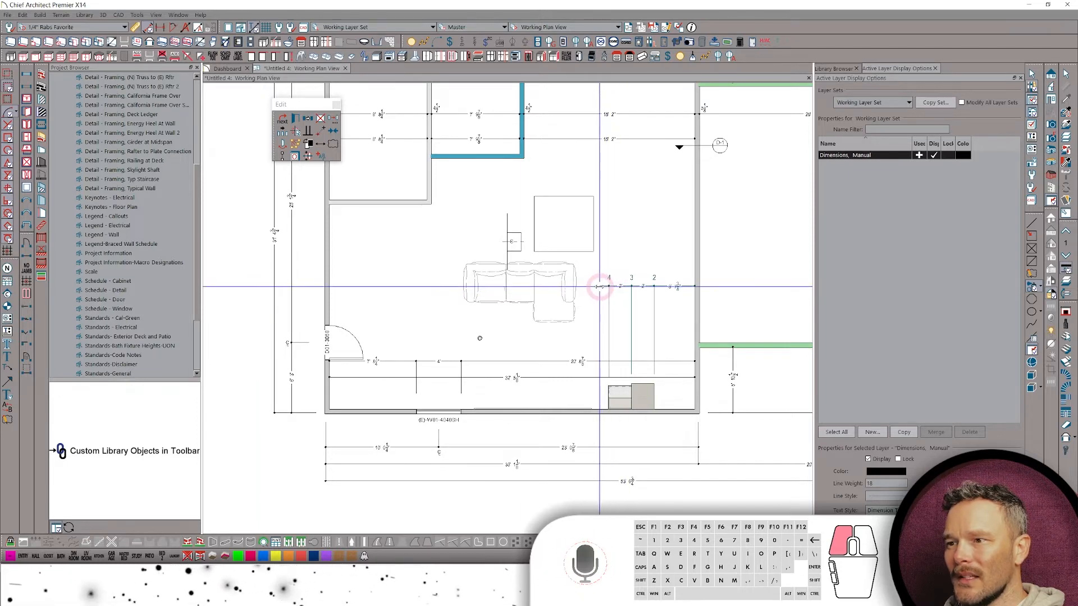
# Switch the dimension defaults to 1/4" Interior Decor and dimension the main room wall to wall through the sectional sofa.
pyautogui.scroll(3, 672, 292)
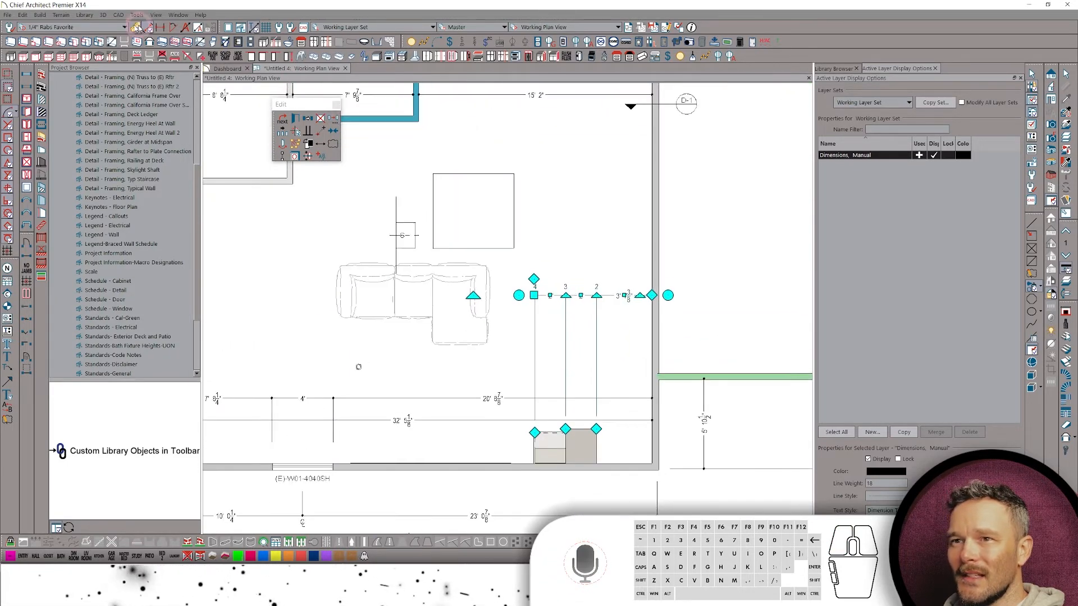
pyautogui.click(102, 28)
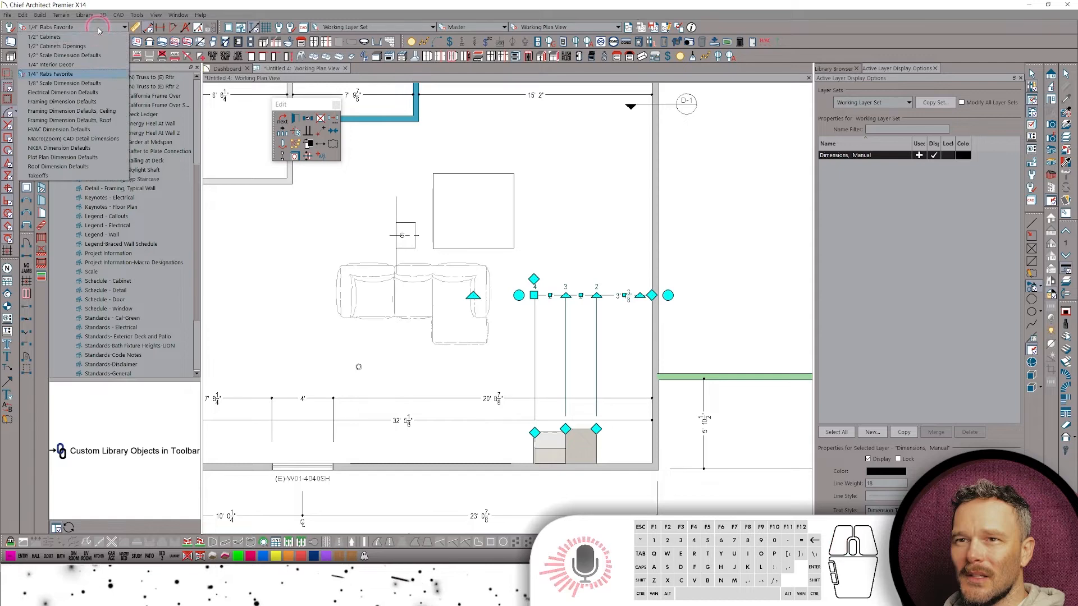
pyautogui.click(60, 66)
pyautogui.click(567, 295)
pyautogui.moveTo(520, 294); pyautogui.dragTo(294, 322)
pyautogui.scroll(-2, 505, 384)
pyautogui.moveTo(494, 389); pyautogui.dragTo(585, 370, button='middle')
pyautogui.click(554, 369)
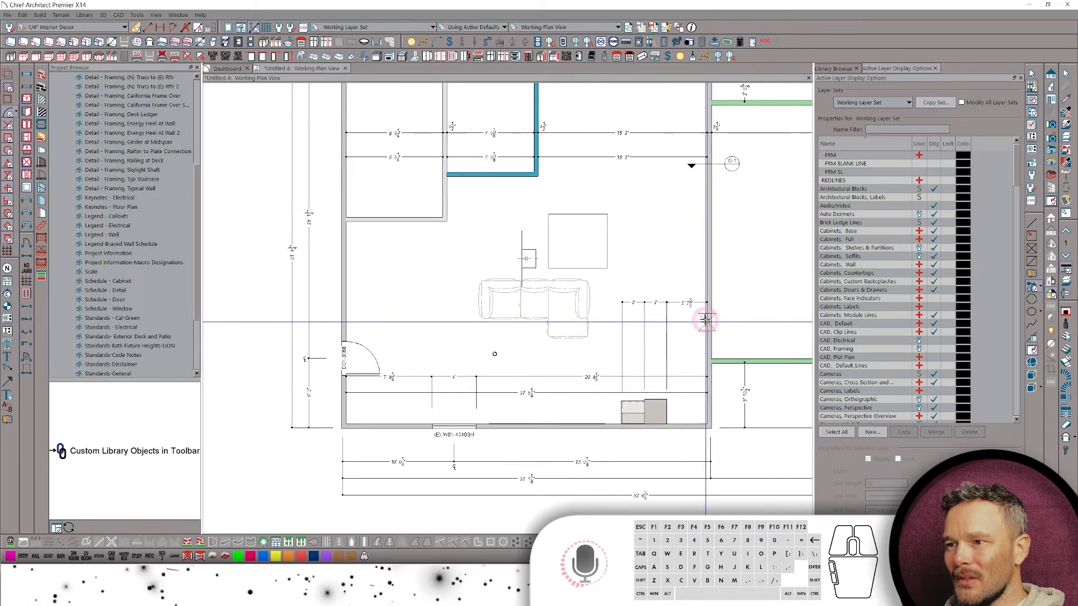
pyautogui.moveTo(703, 319)
pyautogui.mouseDown()
pyautogui.moveTo(241, 329)
pyautogui.moveTo(250, 329)
pyautogui.mouseUp()
pyautogui.scroll(2, 614, 247)
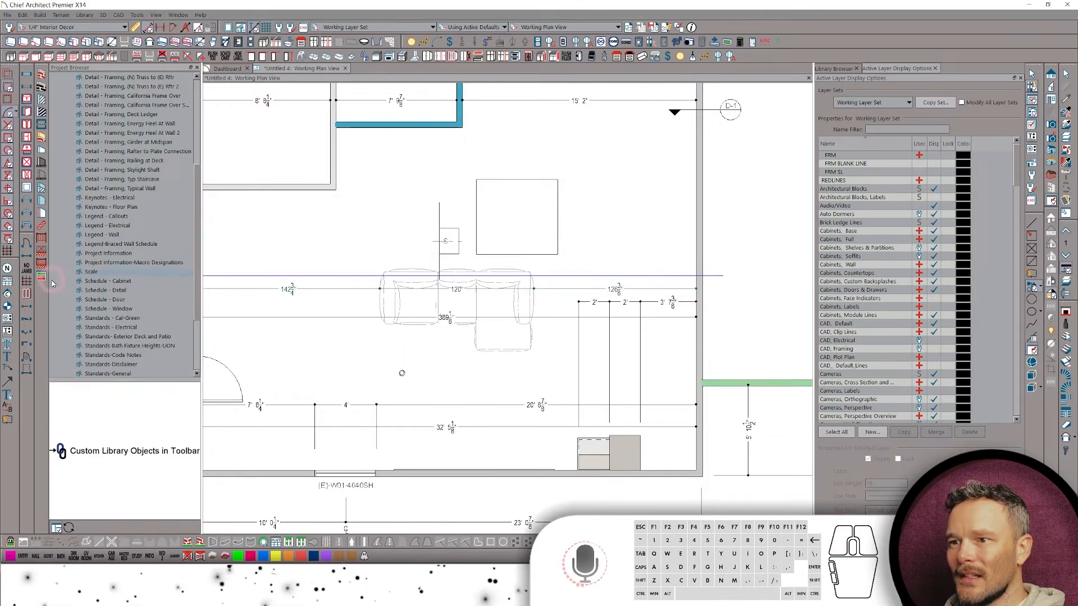
# Select all the dimensions in the plan and delete them.
pyautogui.scroll(-2, 647, 279)
pyautogui.click(638, 303)
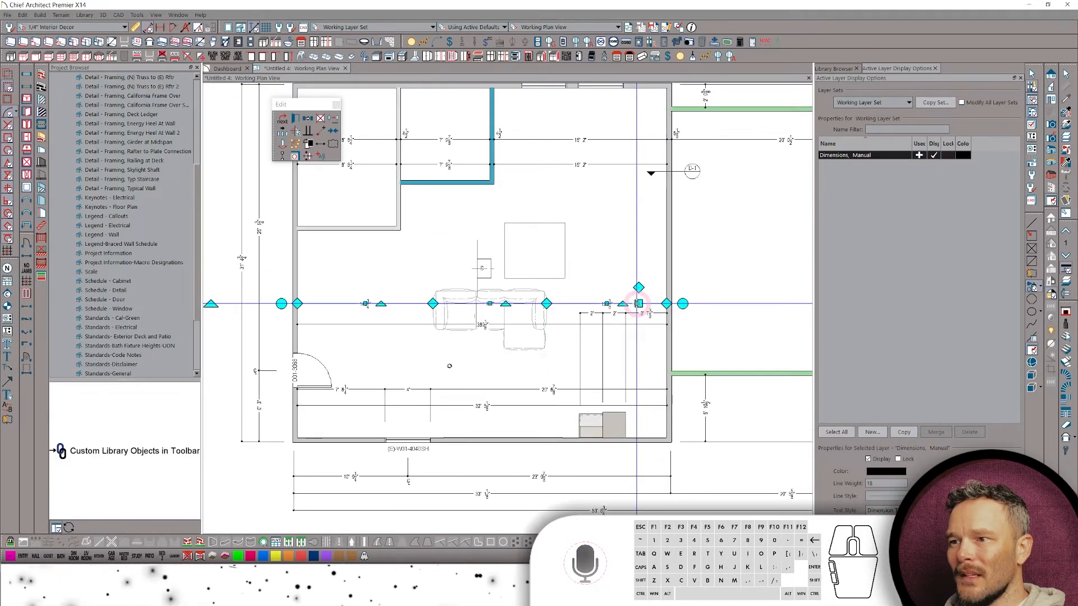
pyautogui.rightClick(637, 303)
pyautogui.click(659, 327)
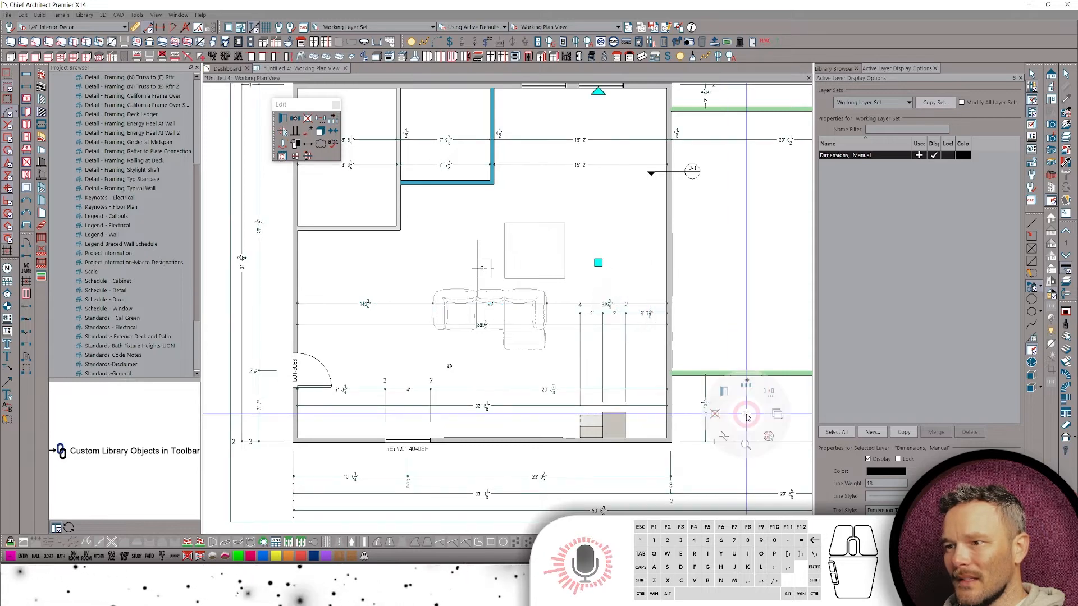
pyautogui.press('Escape')
# Create an elevation camera inside the small blue-walled room, facing its upper exterior wall.
pyautogui.scroll(-2, 445, 424)
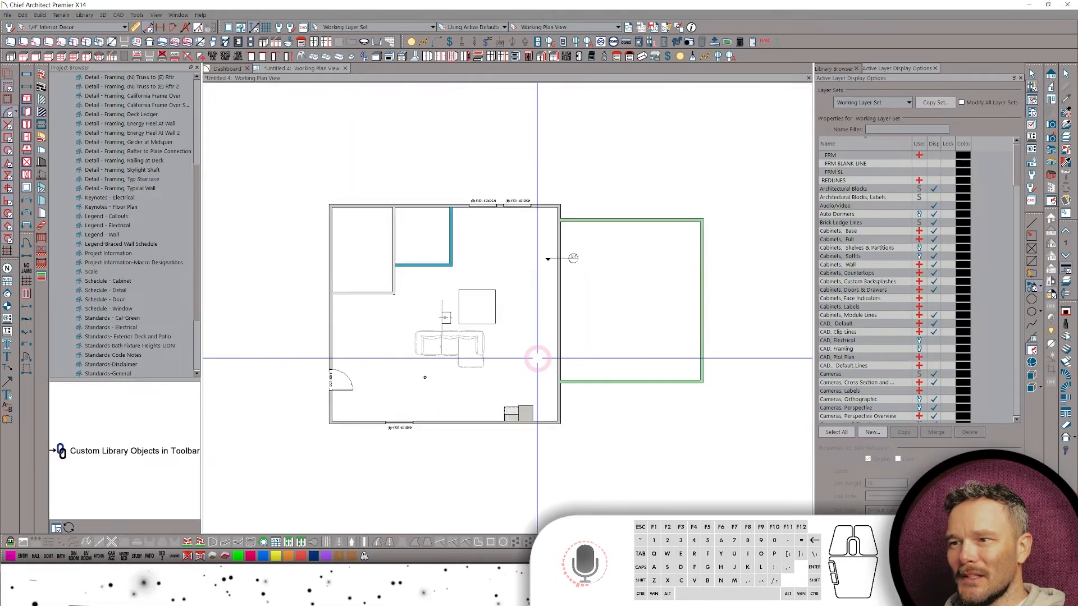
pyautogui.scroll(2, 537, 358)
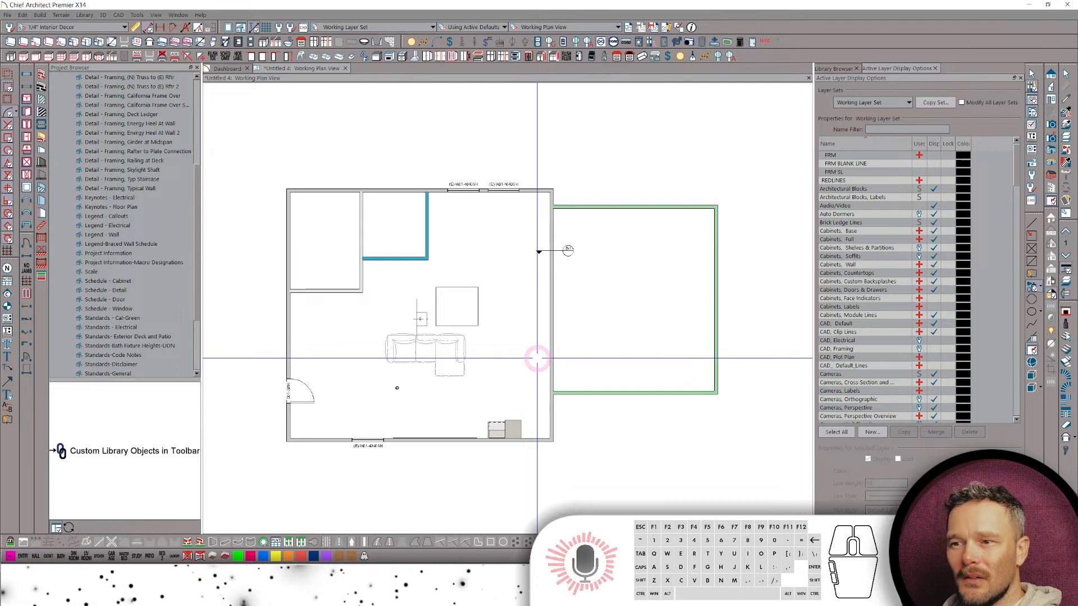
pyautogui.scroll(2, 612, 237)
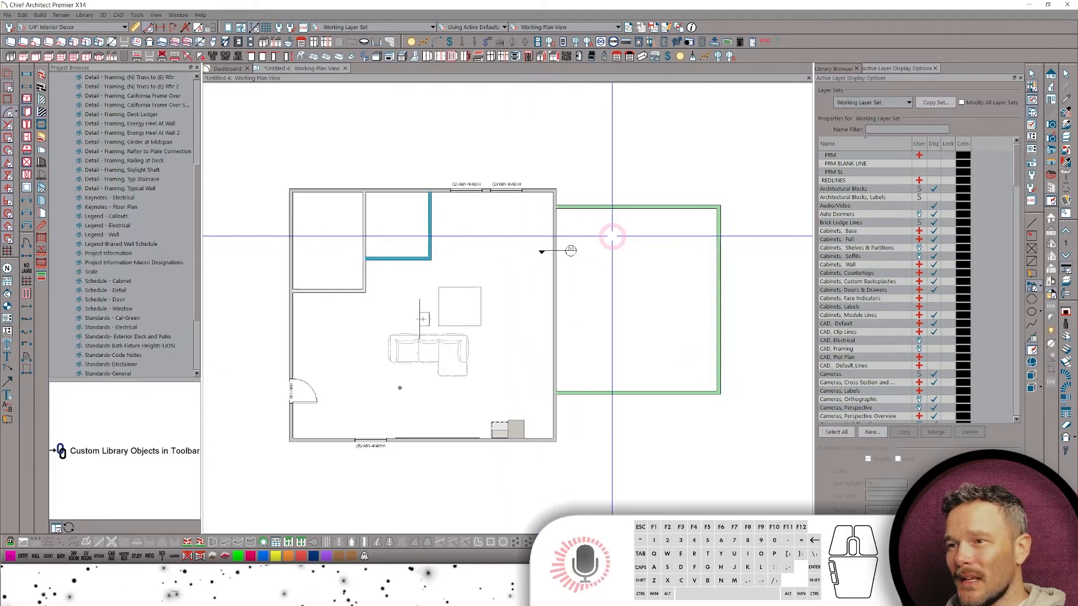
pyautogui.click(1050, 100)
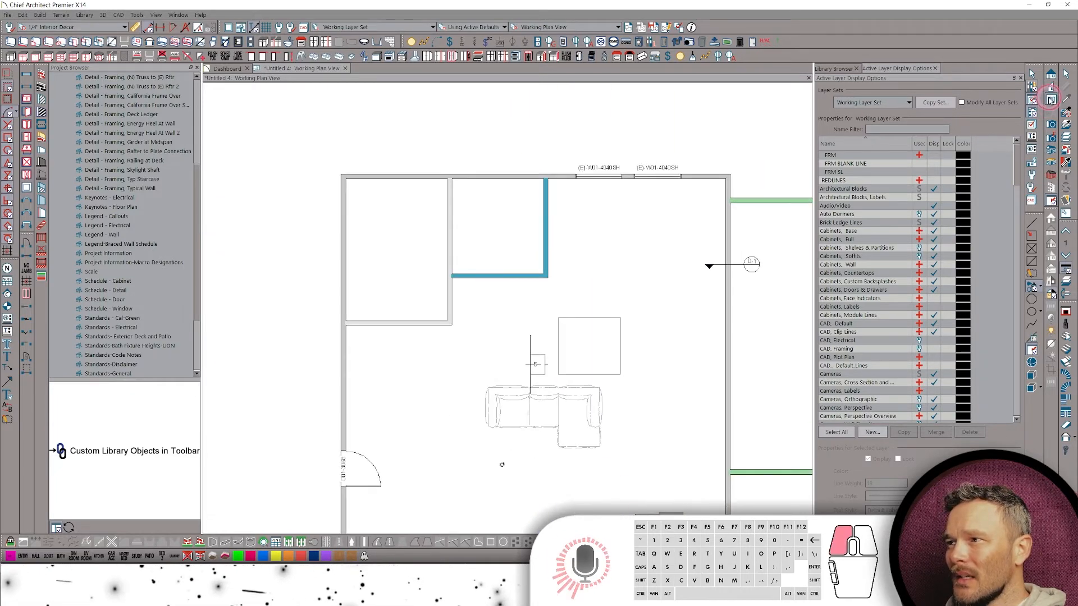
pyautogui.moveTo(501, 223); pyautogui.dragTo(500, 143)
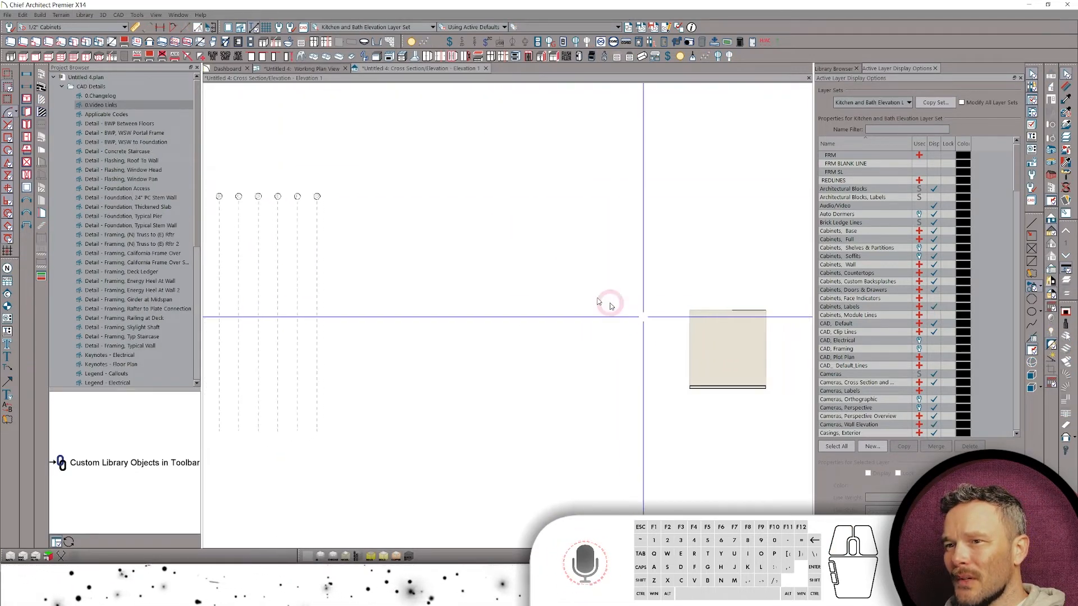
# Examine the row of vertical dashed lines beside the wall in the elevation view.
pyautogui.scroll(-1, 567, 295)
pyautogui.moveTo(309, 212); pyautogui.dragTo(409, 216, button='middle')
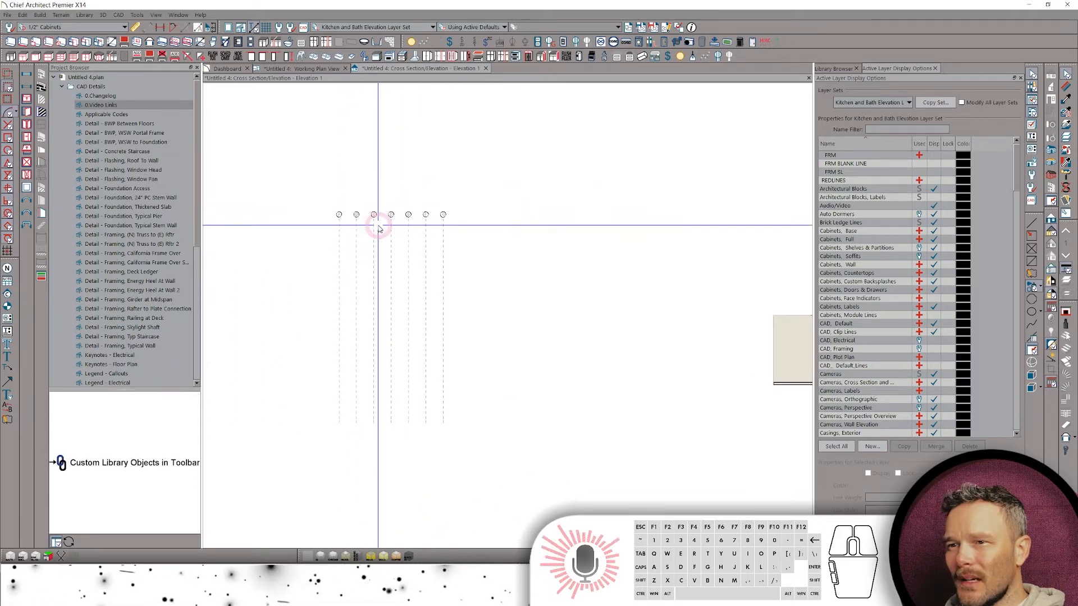
pyautogui.press('space')
pyautogui.moveTo(522, 176); pyautogui.dragTo(279, 240)
pyautogui.moveTo(727, 318); pyautogui.dragTo(585, 310, button='middle')
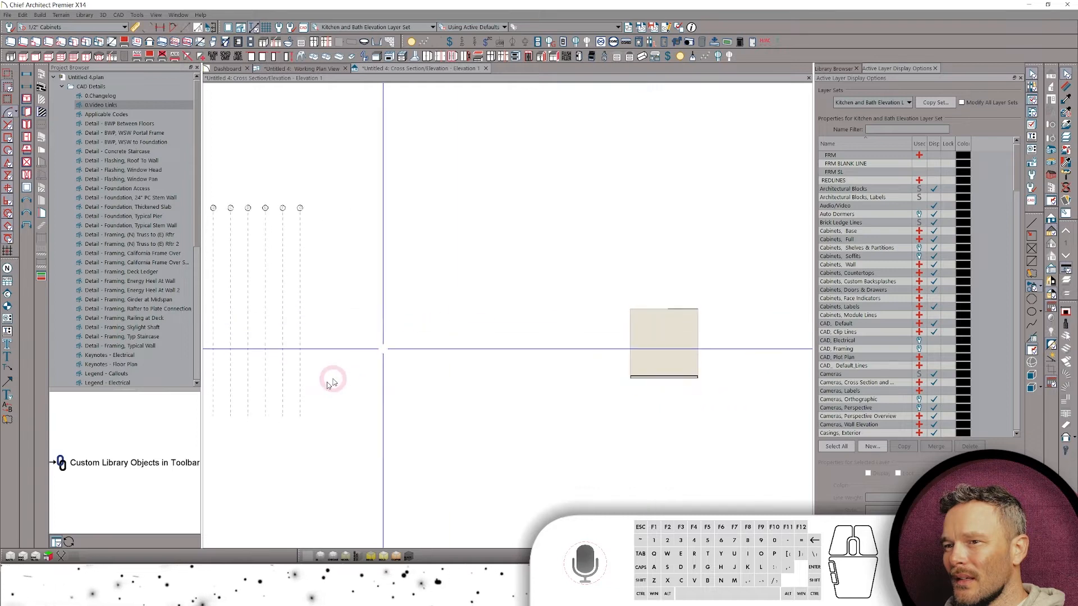
pyautogui.moveTo(242, 406); pyautogui.dragTo(256, 397, button='middle')
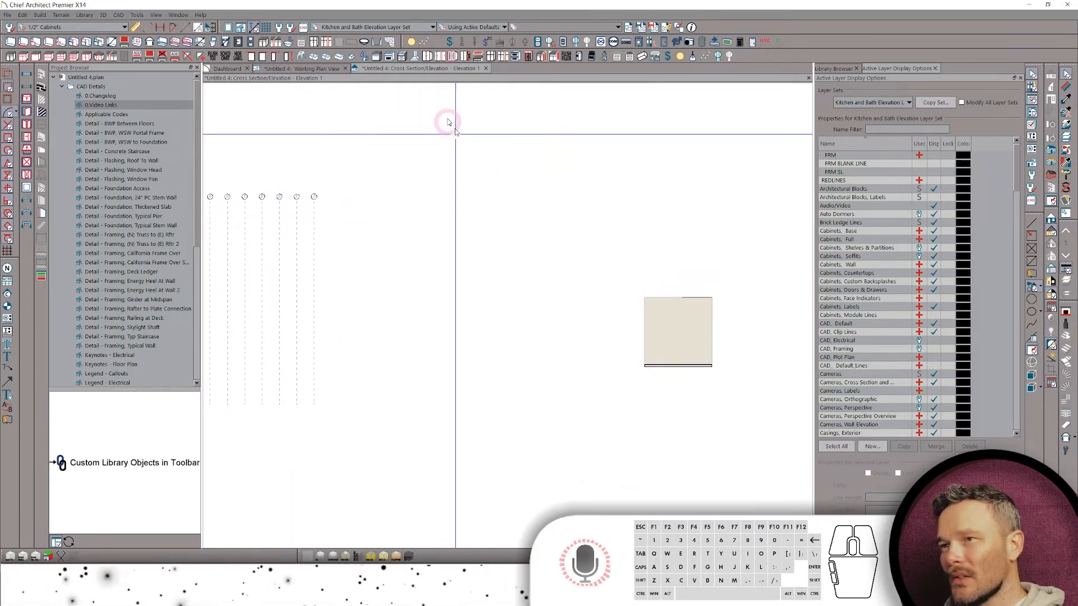
# Return to the floor plan and switch it to the Working Plan View-Construction Lines plan view.
pyautogui.click(292, 70)
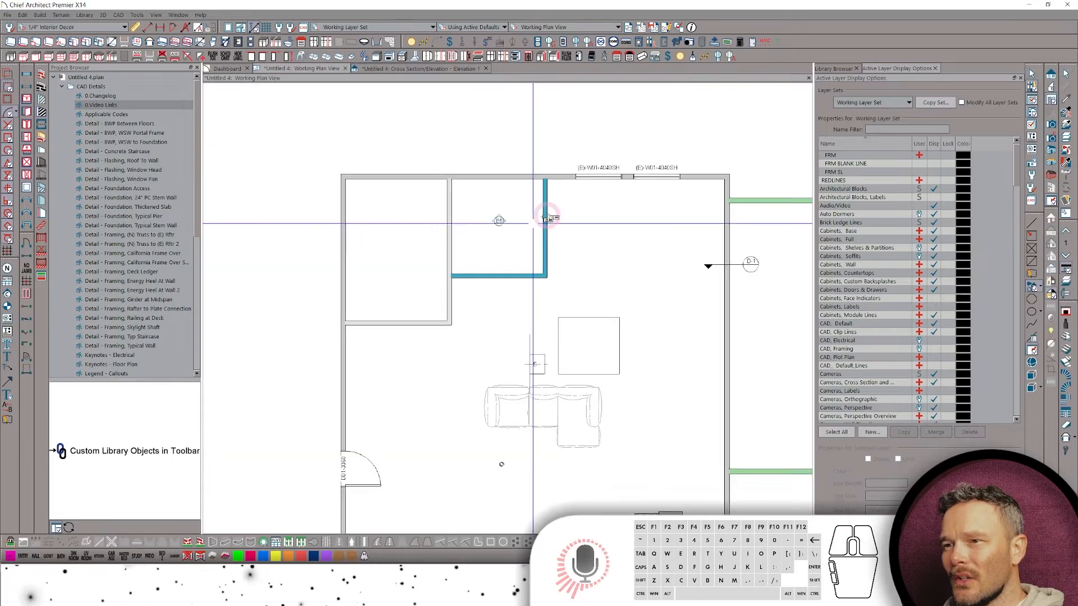
pyautogui.click(583, 28)
pyautogui.click(577, 65)
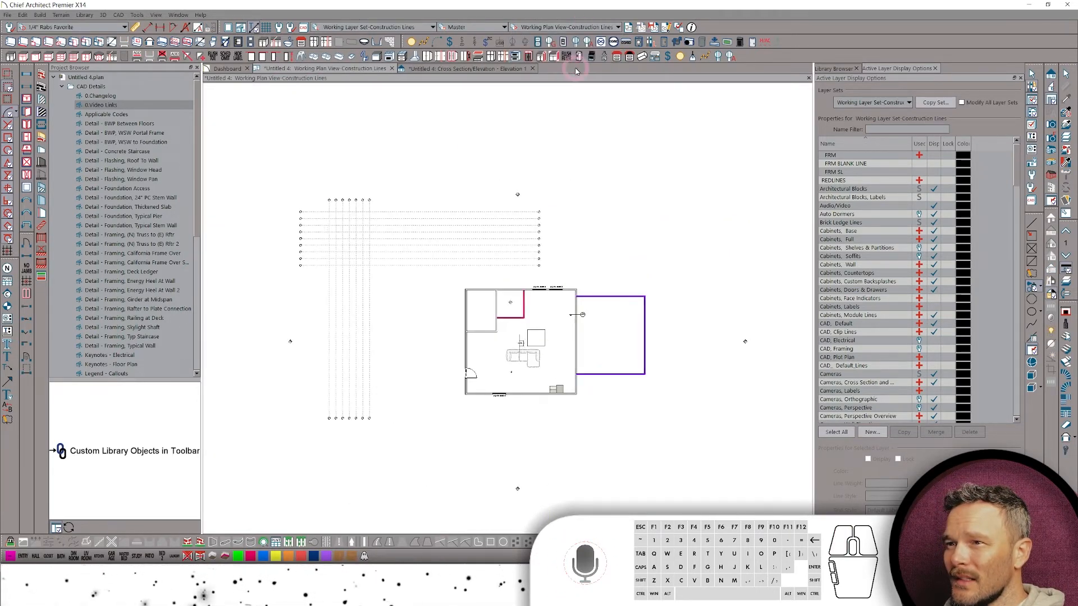
# Select the whole set of horizontal construction lines and move it over above the house.
pyautogui.scroll(1, 514, 211)
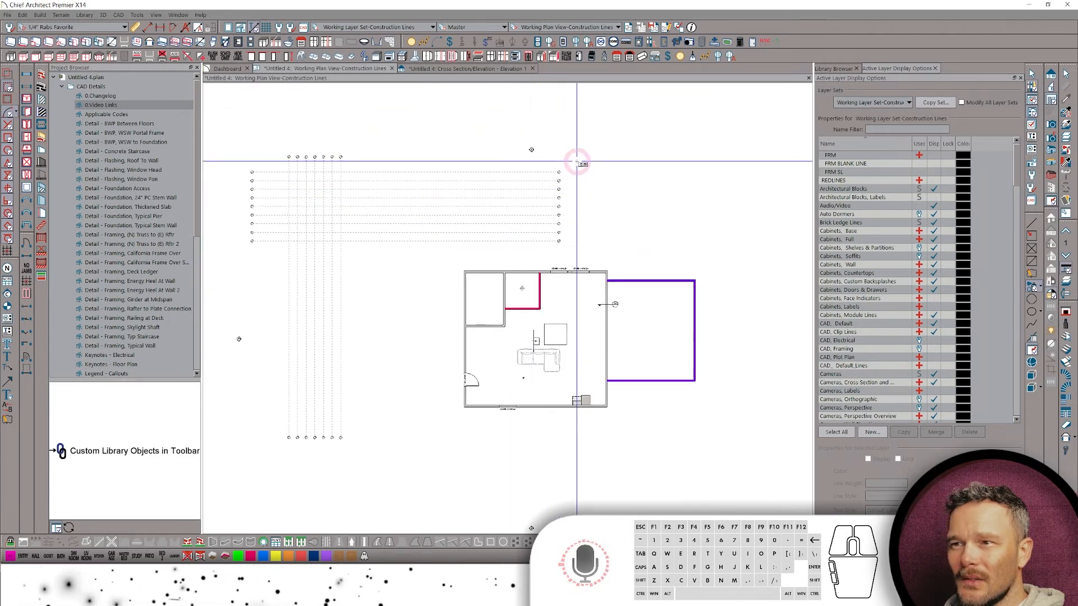
pyautogui.moveTo(585, 160); pyautogui.dragTo(229, 249)
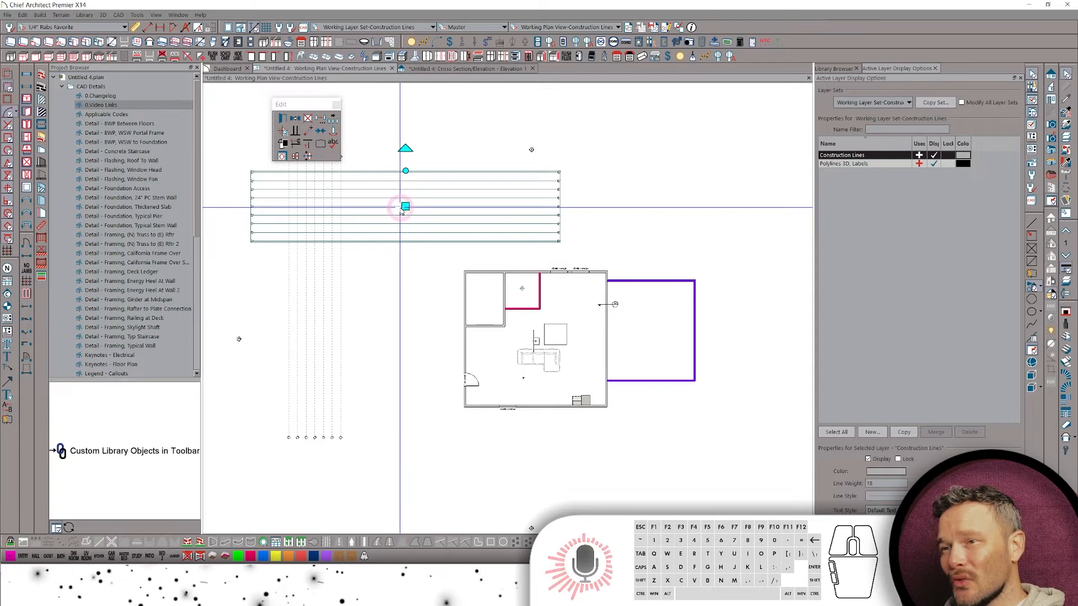
pyautogui.moveTo(406, 206); pyautogui.dragTo(559, 215)
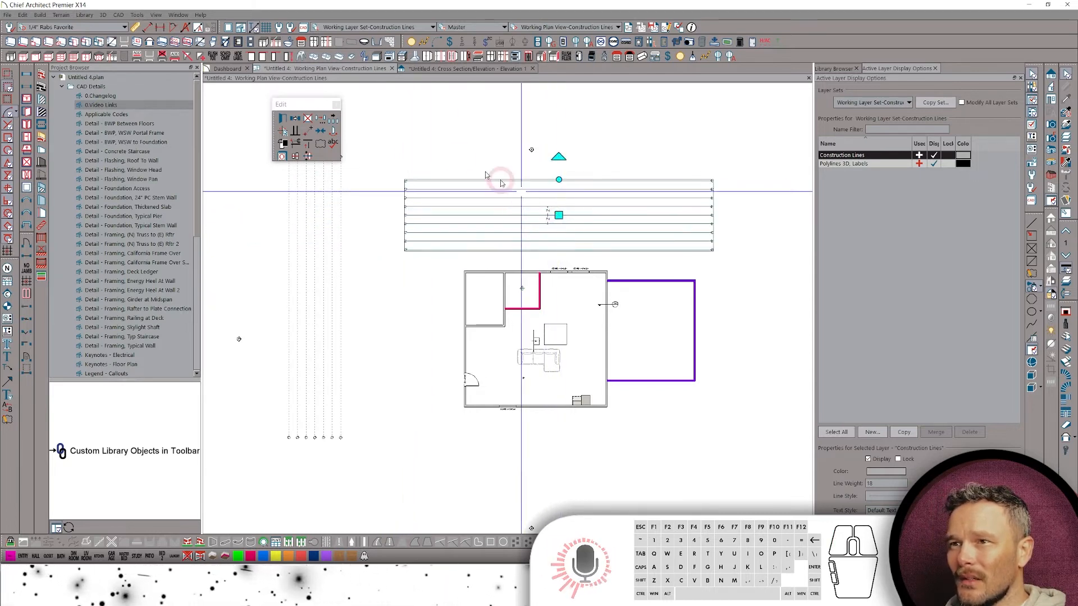
# Generate automatic exterior dimensions around the house and shift the horizontal construction lines up clear of the upper dimensions.
pyautogui.click(185, 28)
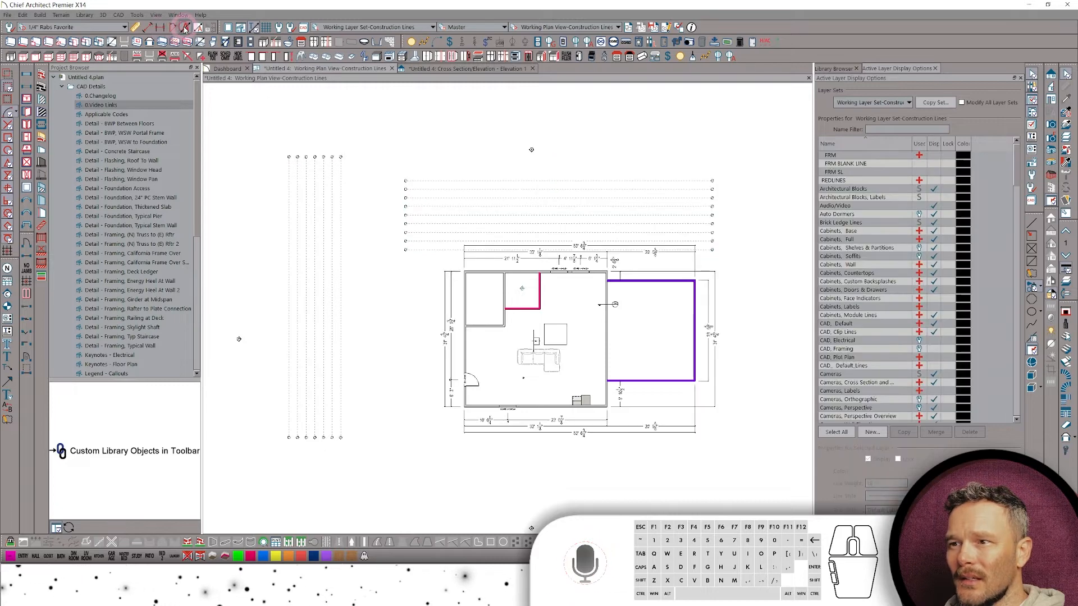
pyautogui.scroll(1, 677, 236)
pyautogui.moveTo(746, 142); pyautogui.dragTo(343, 241)
pyautogui.scroll(1, 564, 233)
pyautogui.scroll(1, 561, 208)
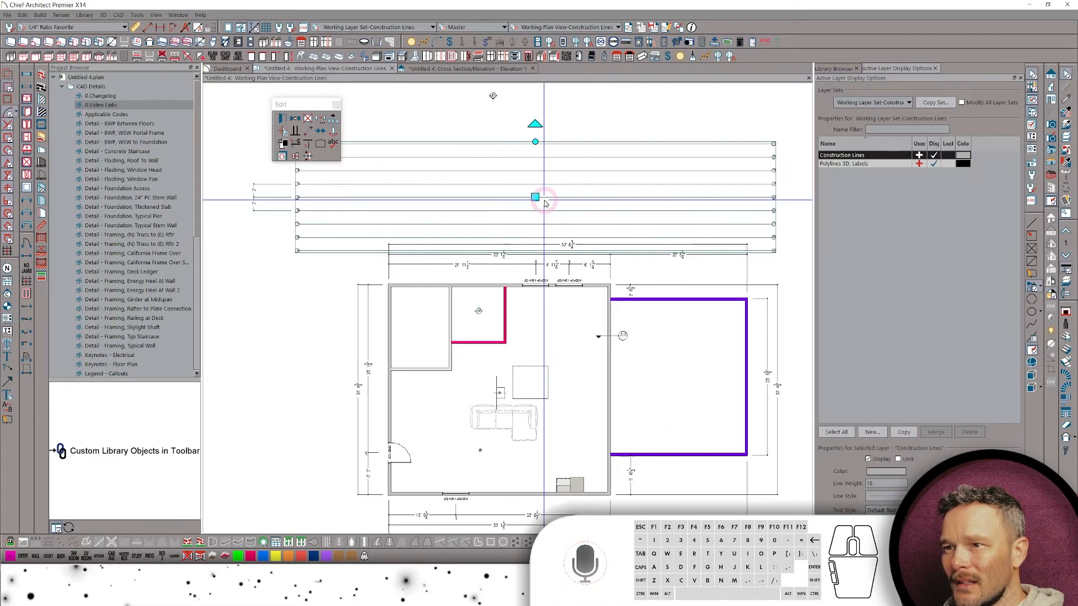
pyautogui.keyDown('ctrl'); pyautogui.moveTo(534, 196); pyautogui.dragTo(570, 186); pyautogui.keyUp('ctrl')
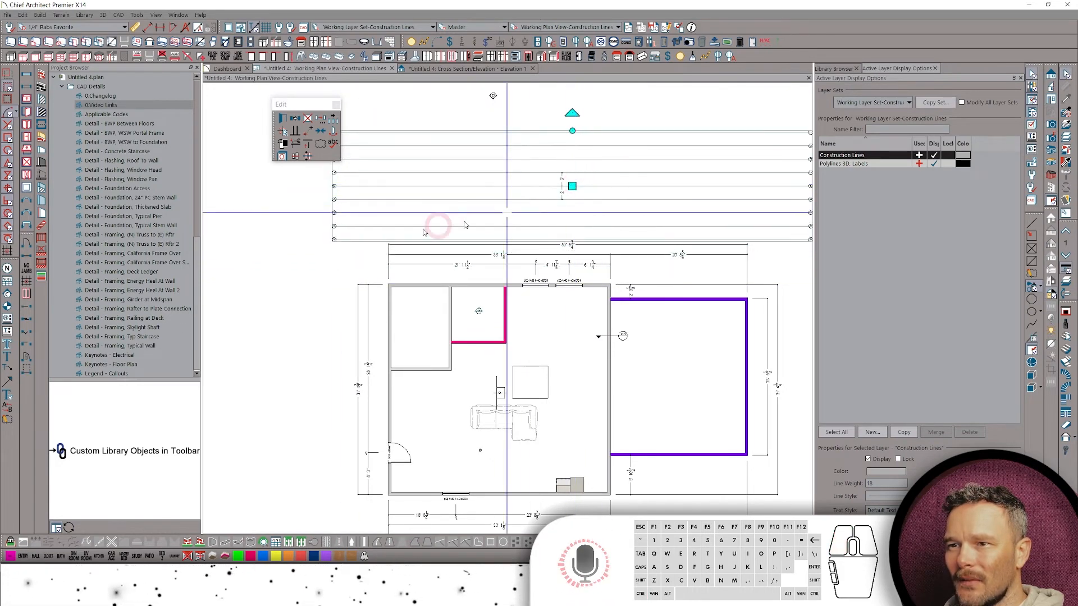
# Move the addition's outer end wall outward, away from the house, to roughly double the addition's width.
pyautogui.scroll(-2, 483, 297)
pyautogui.scroll(1, 651, 294)
pyautogui.scroll(-2, 595, 247)
pyautogui.scroll(2, 708, 238)
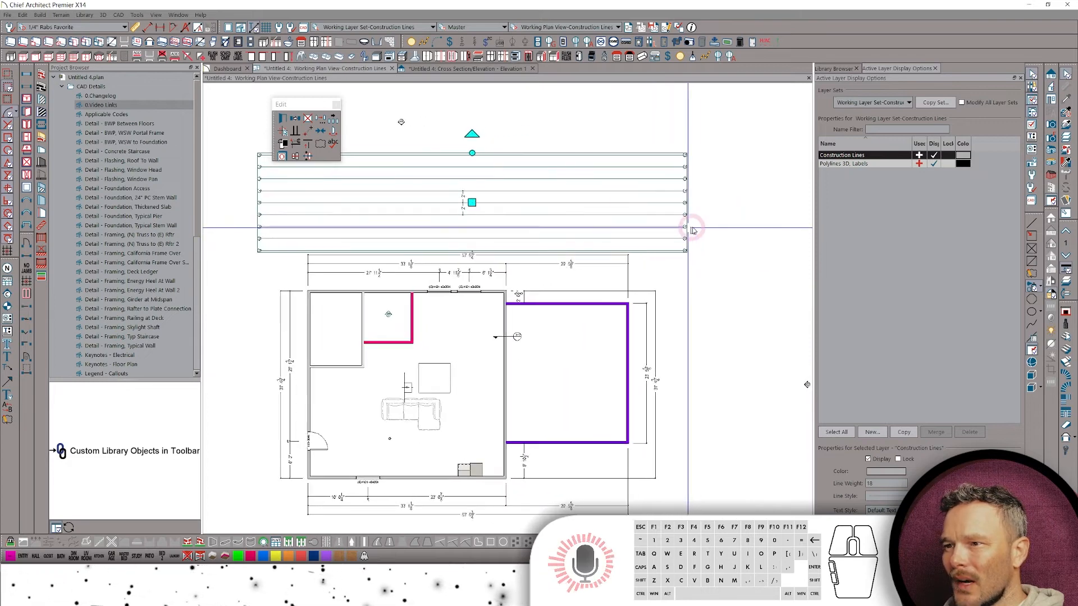
pyautogui.scroll(-2, 696, 253)
pyautogui.scroll(1, 718, 229)
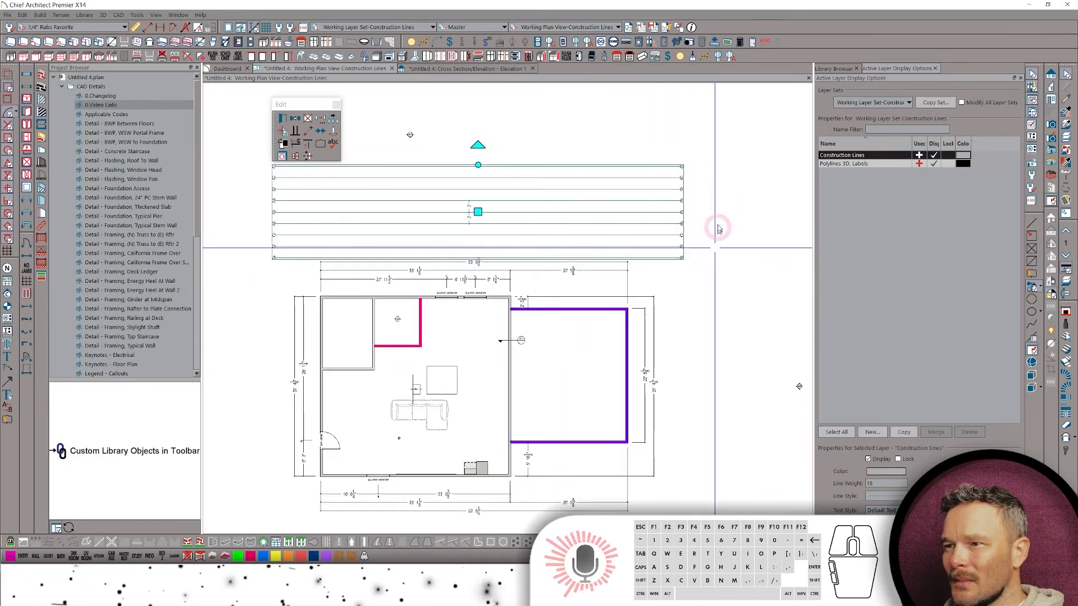
pyautogui.scroll(-1, 629, 344)
pyautogui.click(629, 346)
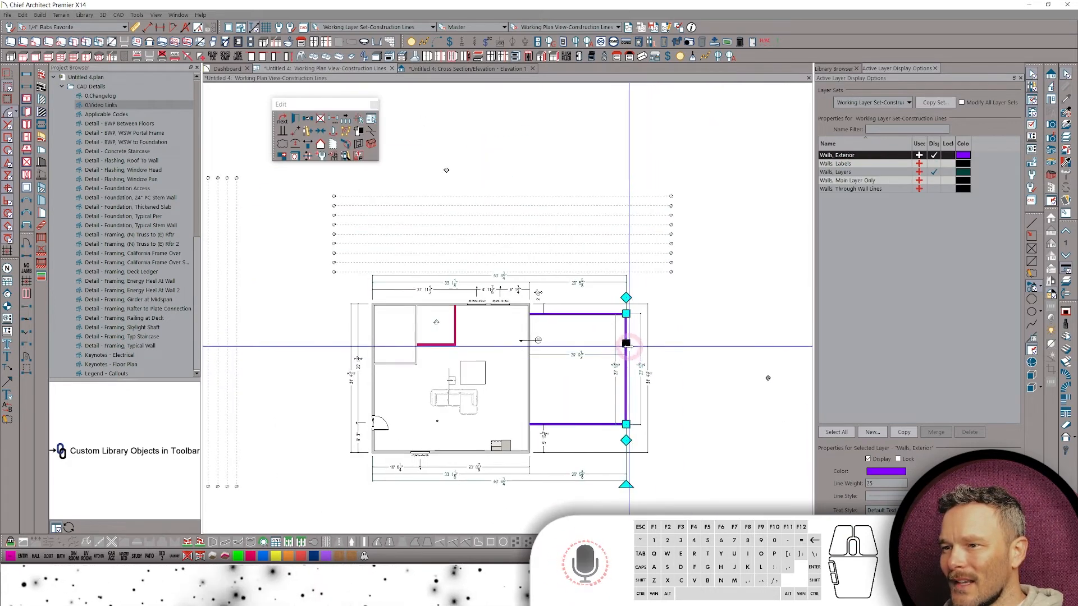
pyautogui.moveTo(629, 346); pyautogui.dragTo(721, 348)
pyautogui.hscroll(2, 744, 202)
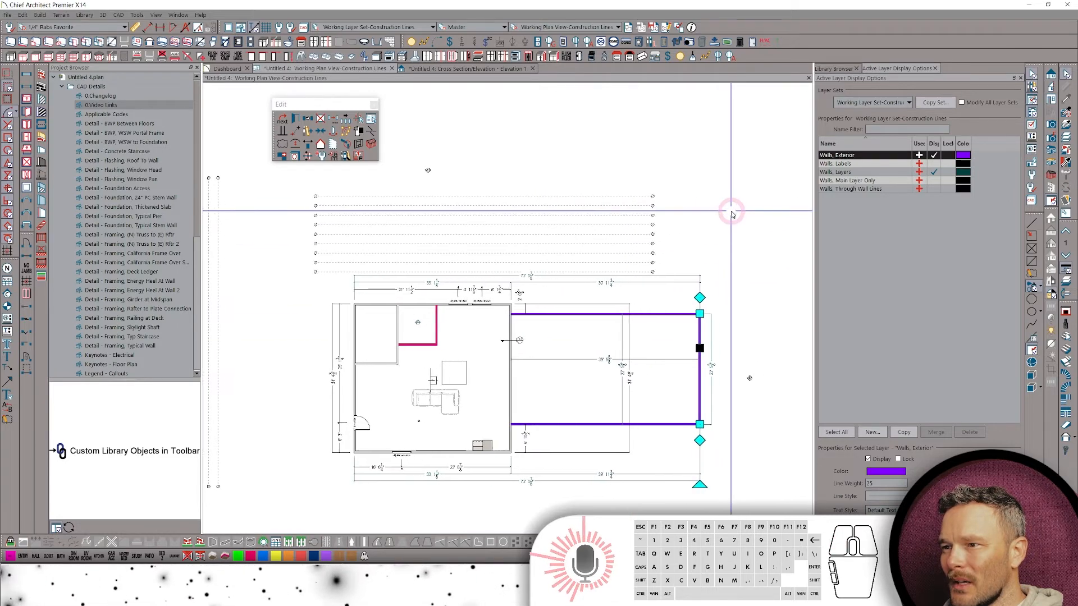
# Draw a vertical CAD line past the addition, beyond the ends of the horizontal construction lines, and select it.
pyautogui.scroll(2, 722, 199)
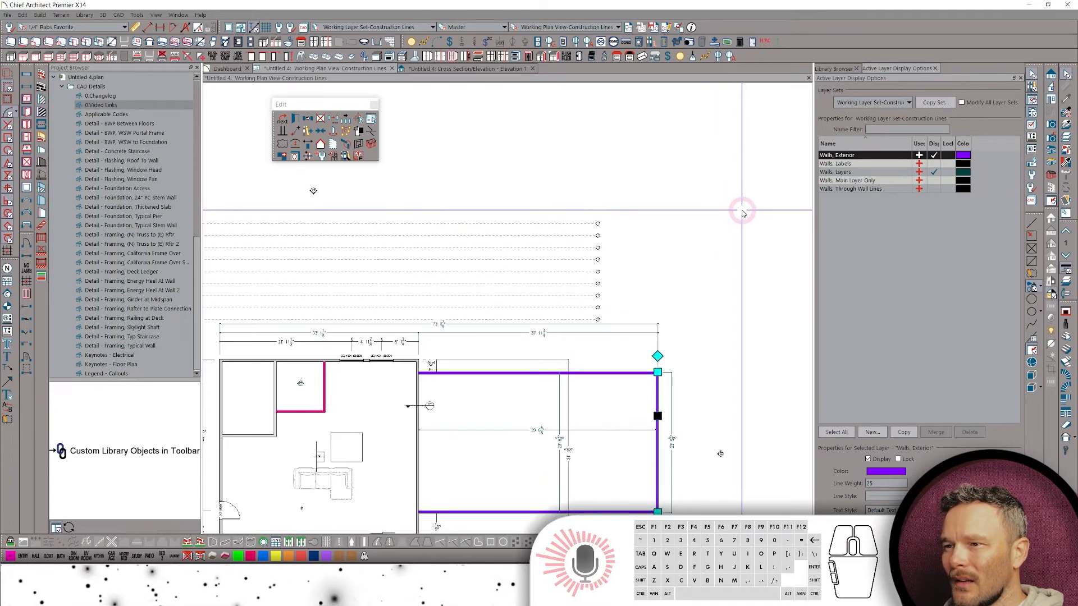
pyautogui.click(721, 231)
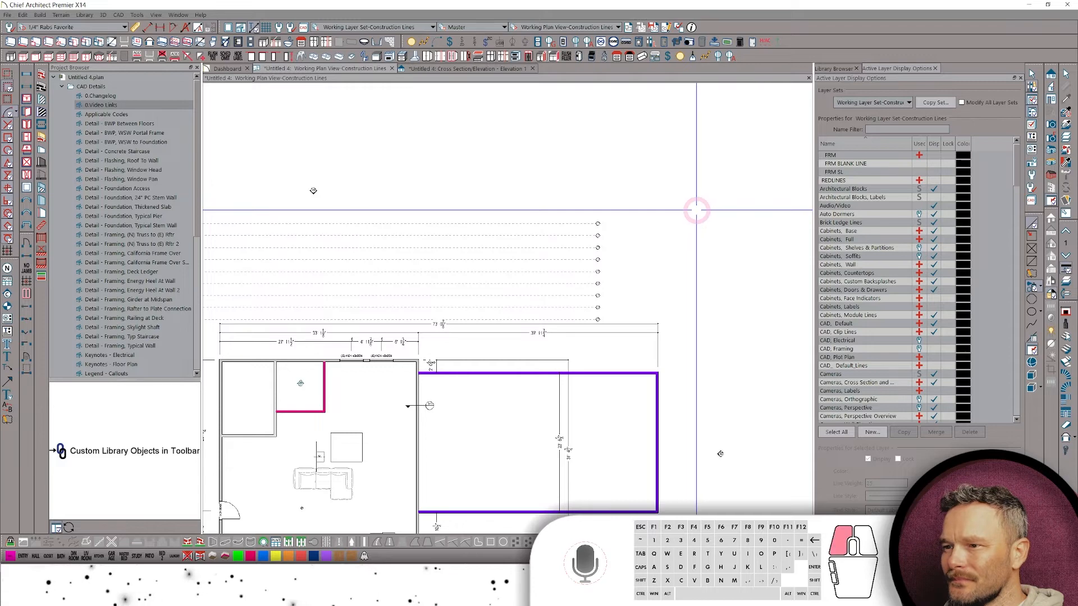
pyautogui.moveTo(696, 210); pyautogui.dragTo(697, 340)
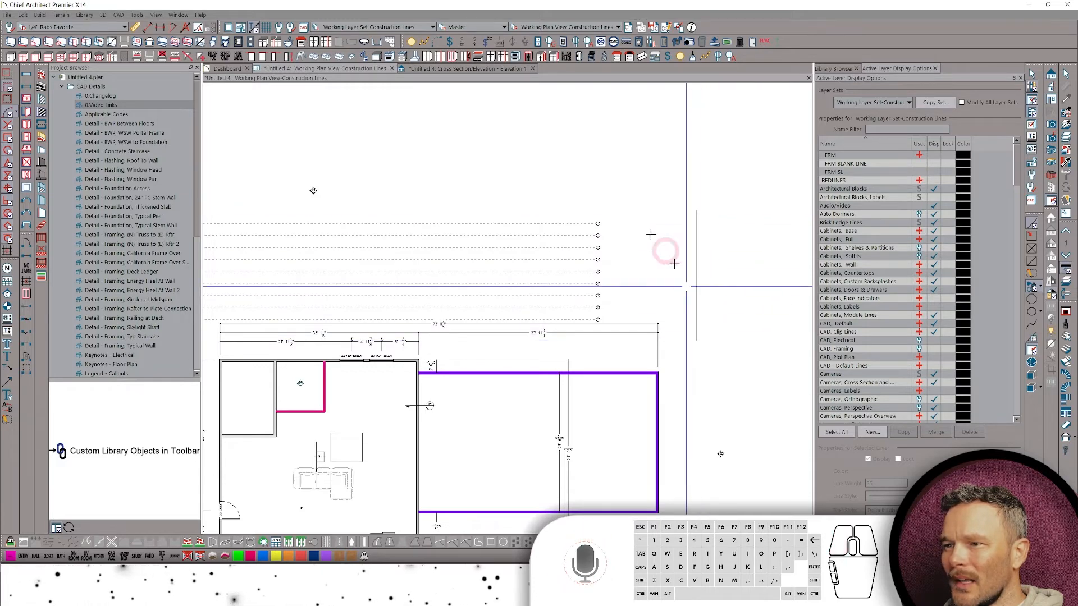
pyautogui.moveTo(489, 228); pyautogui.dragTo(512, 228, button='middle')
pyautogui.click(719, 235)
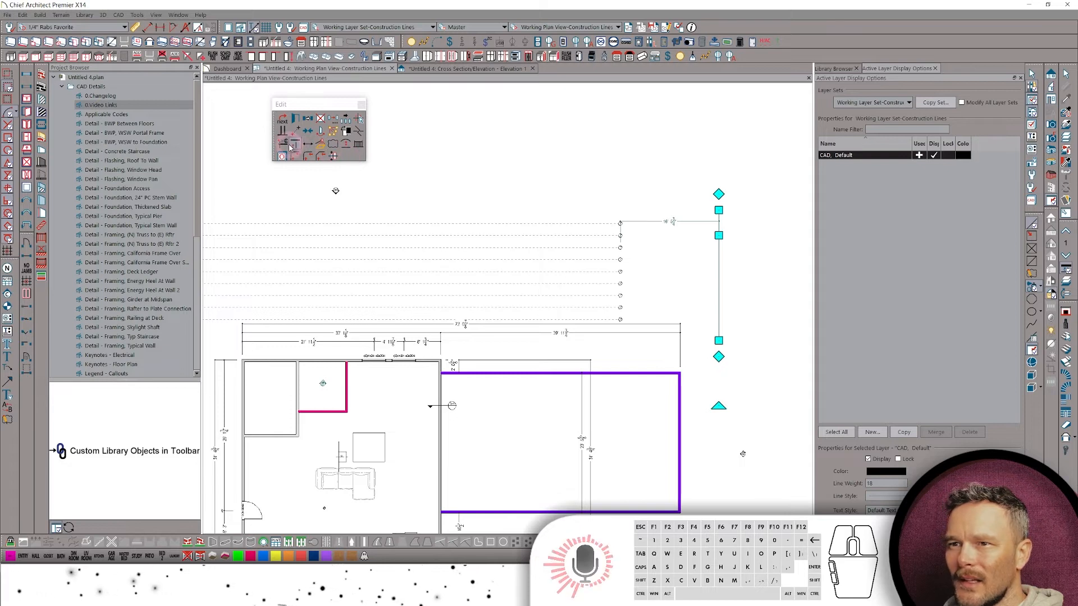
# Extend the horizontal construction lines to the vertical CAD line past the addition, and delete that CAD line.
pyautogui.click(294, 146)
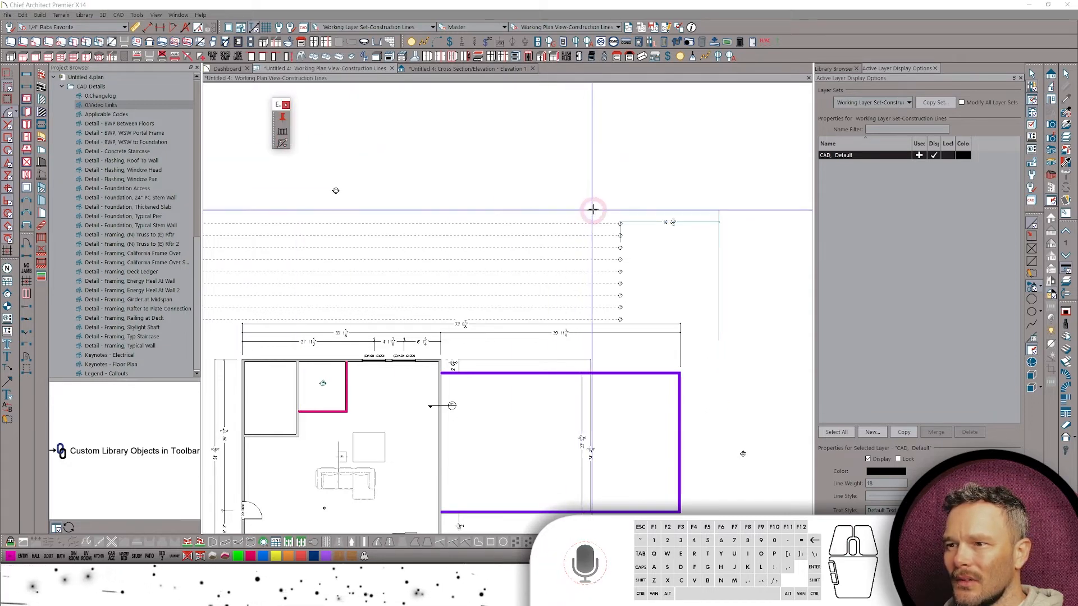
pyautogui.moveTo(594, 210); pyautogui.dragTo(594, 322)
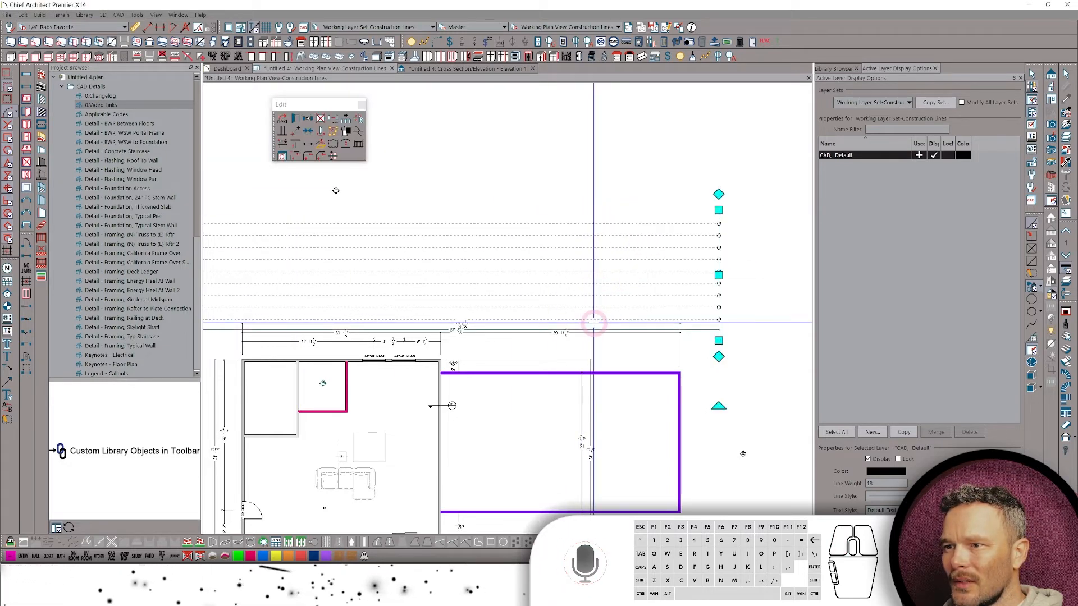
pyautogui.moveTo(716, 264); pyautogui.dragTo(685, 266, button='middle')
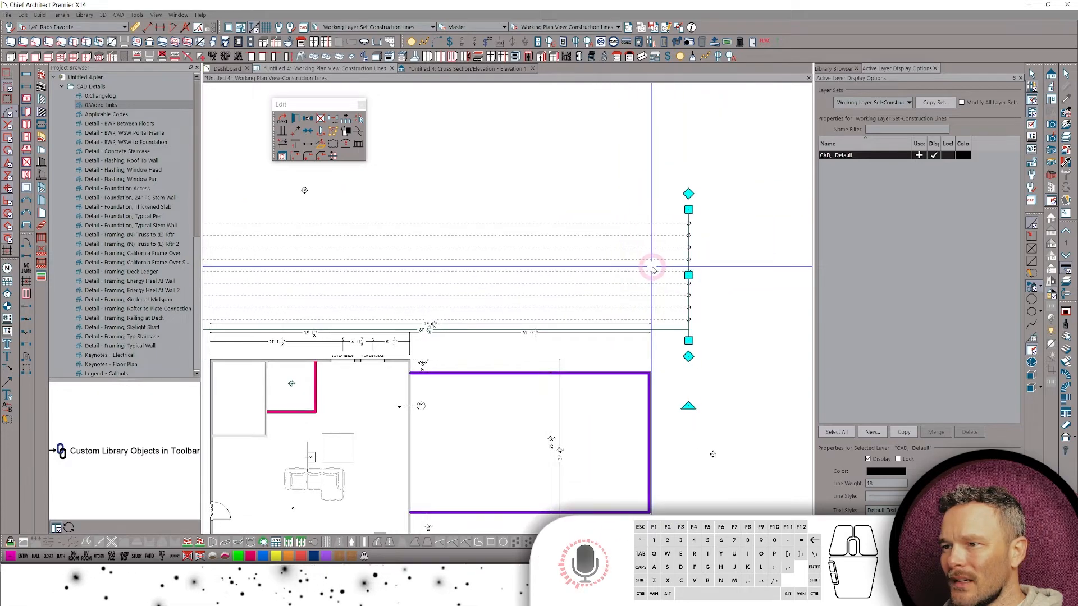
pyautogui.press('Delete')
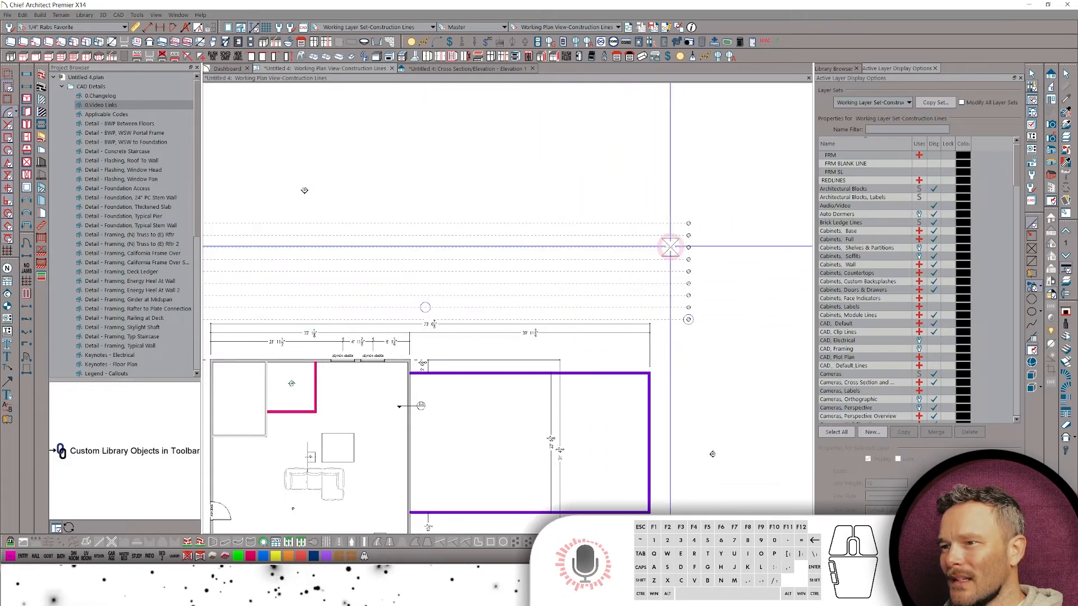
# Draw a vertical CAD line crossing the horizontal construction lines just inside their ends opposite the addition, and select it.
pyautogui.hscroll(-5, 606, 245)
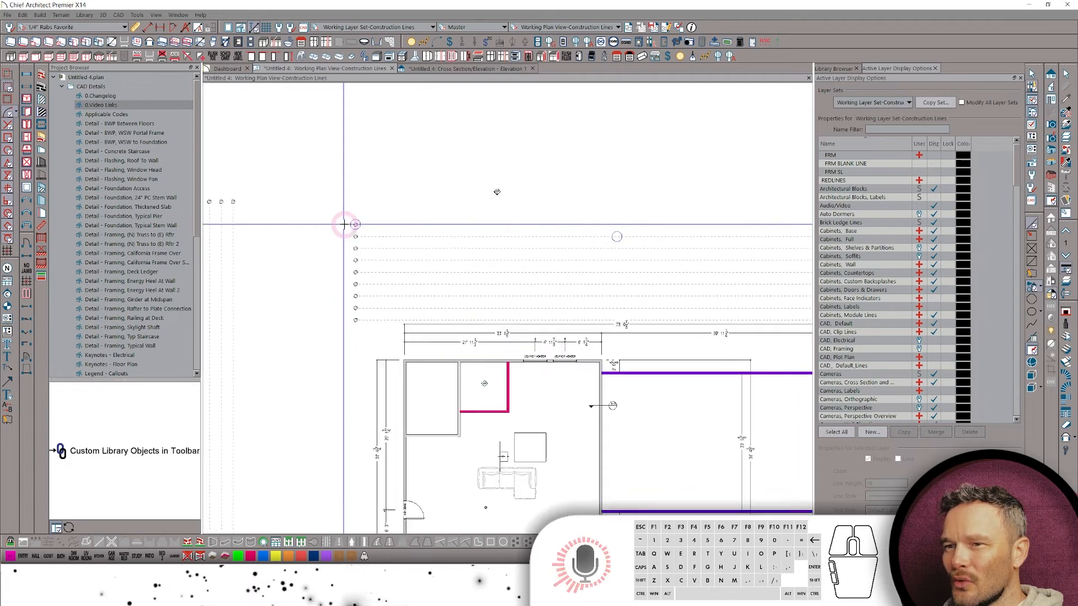
pyautogui.scroll(2, 344, 224)
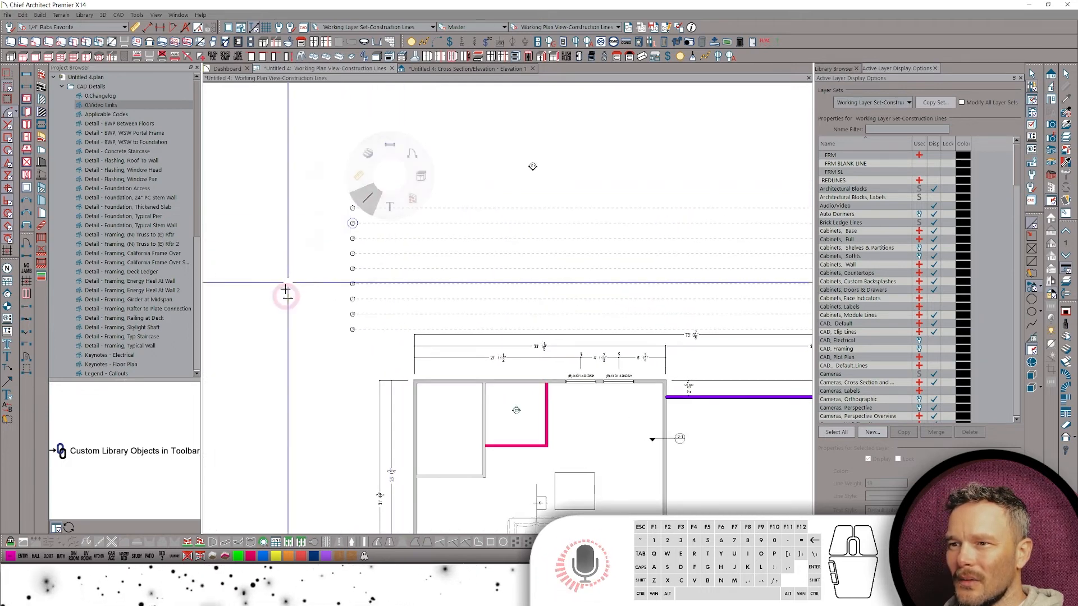
pyautogui.moveTo(384, 190); pyautogui.dragTo(384, 340)
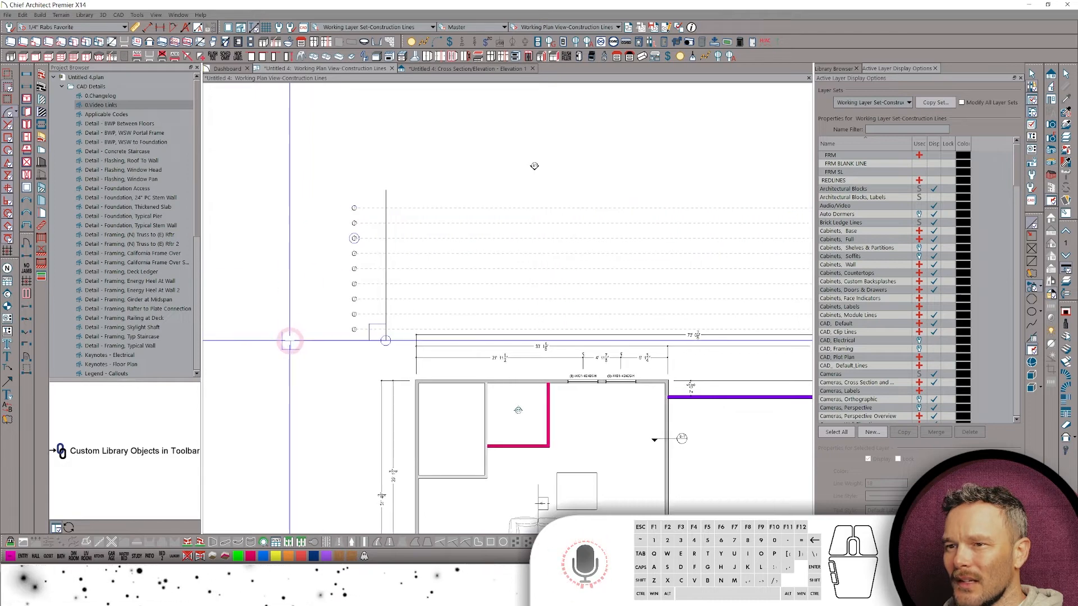
pyautogui.click(386, 197)
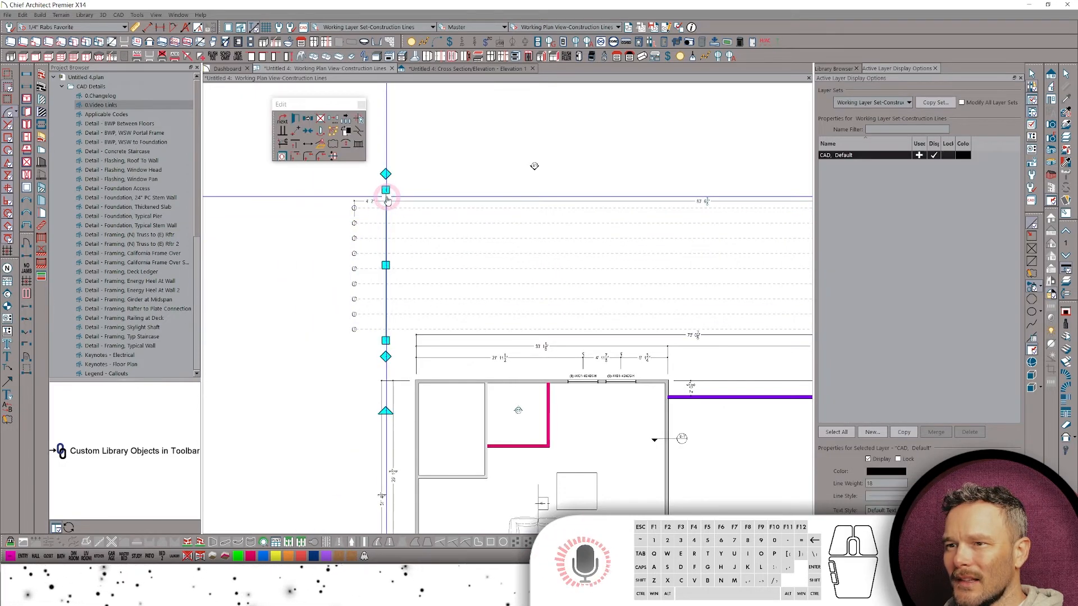
# Trim all the horizontal construction lines back to the selected vertical CAD line and delete that line.
pyautogui.click(280, 147)
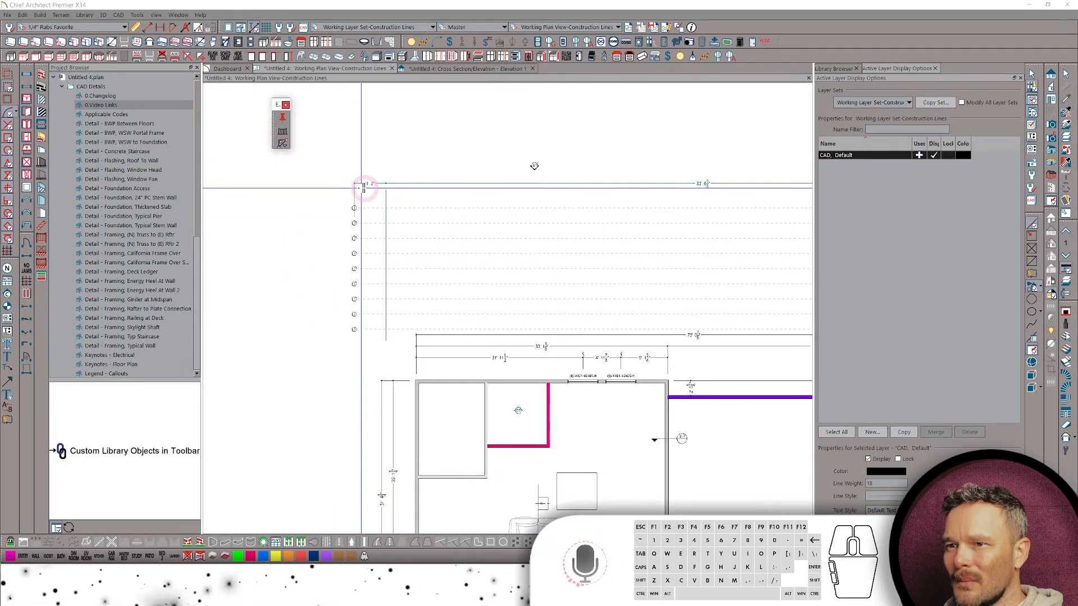
pyautogui.moveTo(372, 169); pyautogui.dragTo(367, 371)
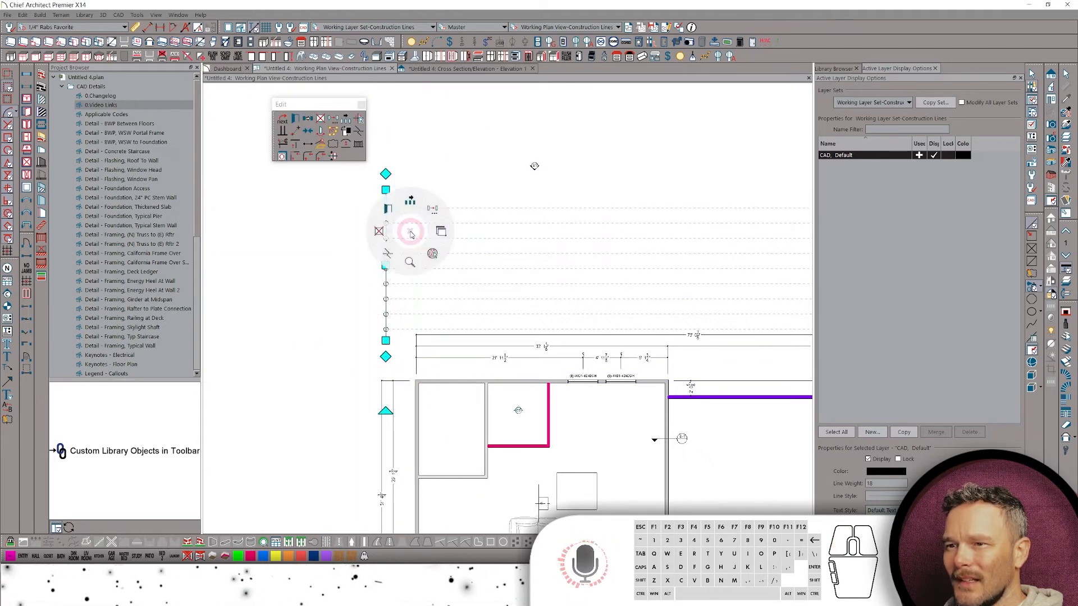
pyautogui.click(379, 231)
pyautogui.scroll(-2, 336, 423)
pyautogui.scroll(-1, 434, 377)
pyautogui.scroll(1, 528, 295)
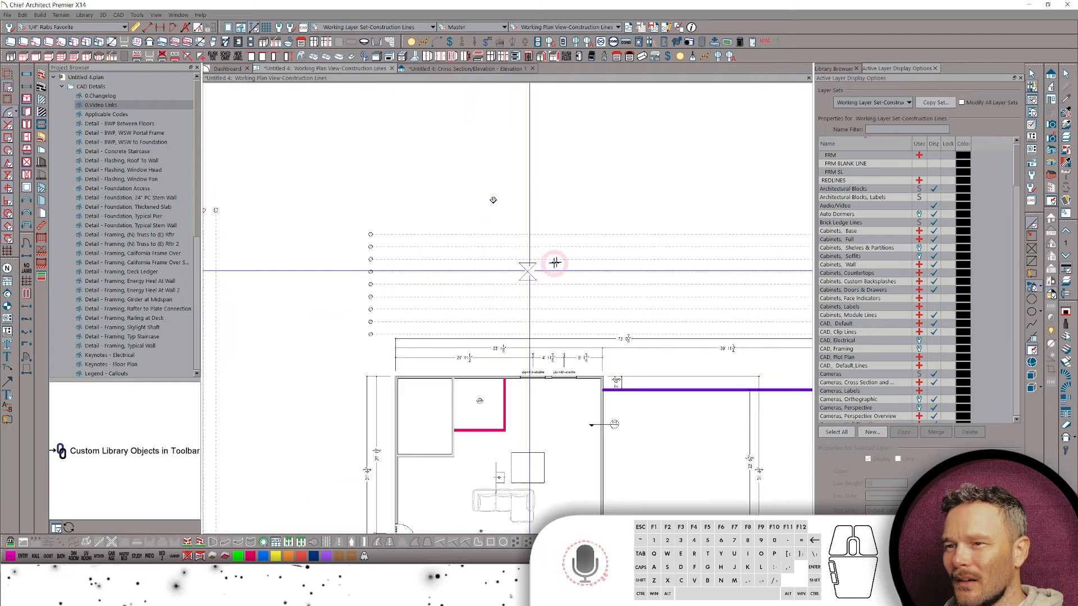
# Move the two uppermost horizontal construction lines onto the house's upper exterior wall and the lower wall of the magenta-walled room.
pyautogui.press('space')
pyautogui.click(613, 235)
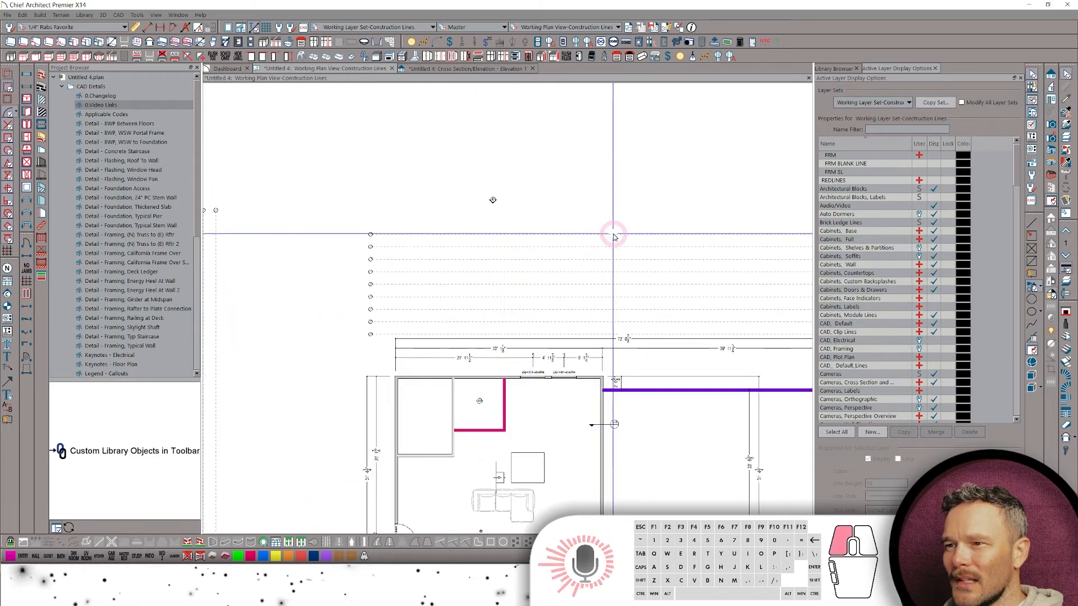
pyautogui.click(494, 375)
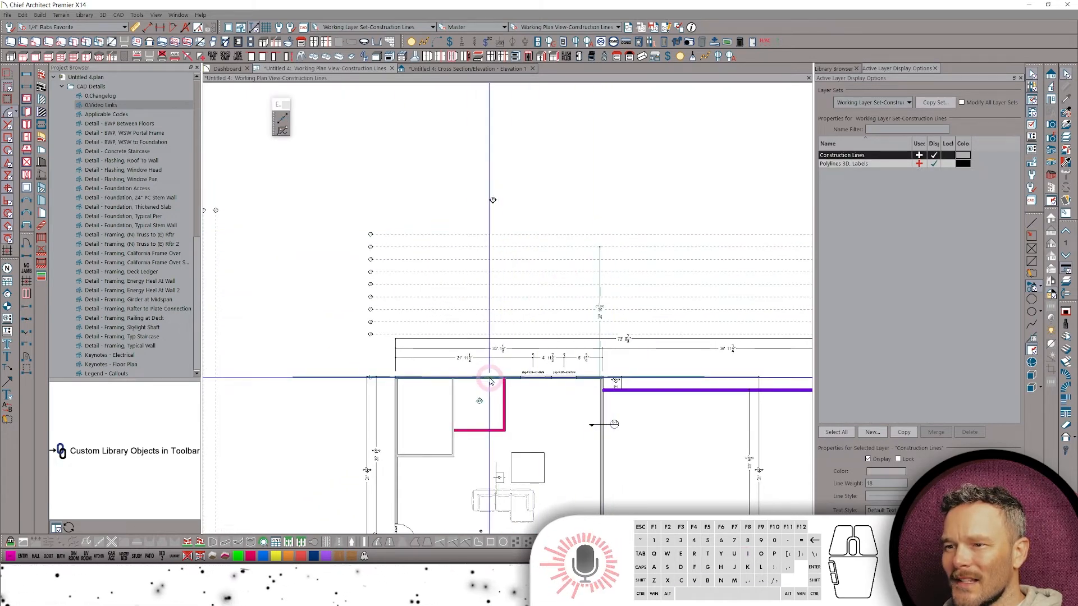
pyautogui.click(488, 376)
pyautogui.click(441, 247)
pyautogui.moveTo(464, 367); pyautogui.dragTo(462, 312, button='middle')
pyautogui.press('c')
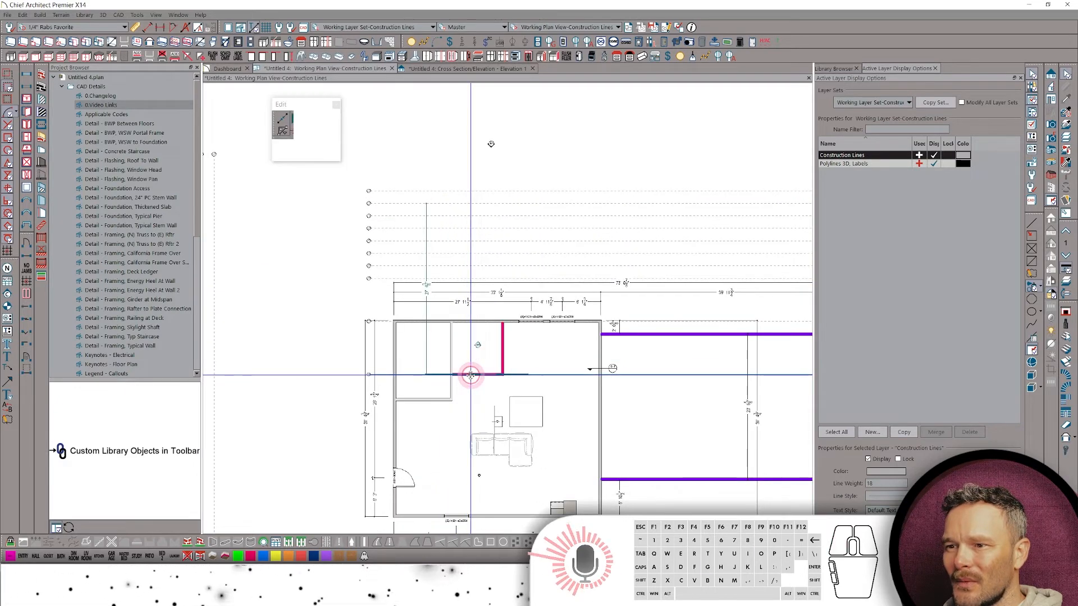
pyautogui.click(470, 375)
# Move the next two horizontal construction lines onto the corner room's lower wall and the addition's lower exterior wall.
pyautogui.click(414, 204)
pyautogui.press('c')
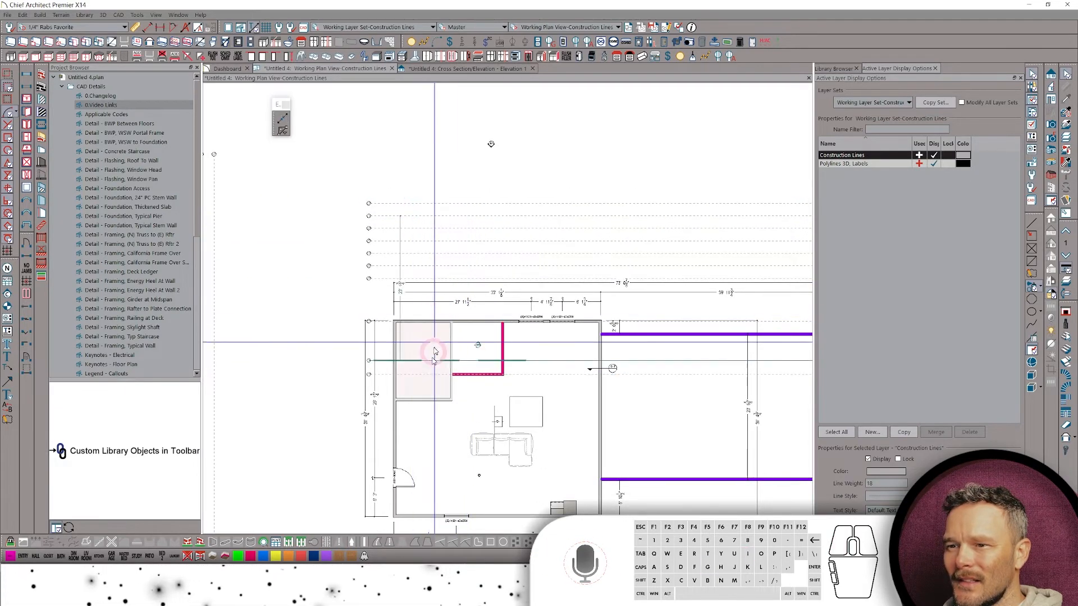
pyautogui.click(429, 401)
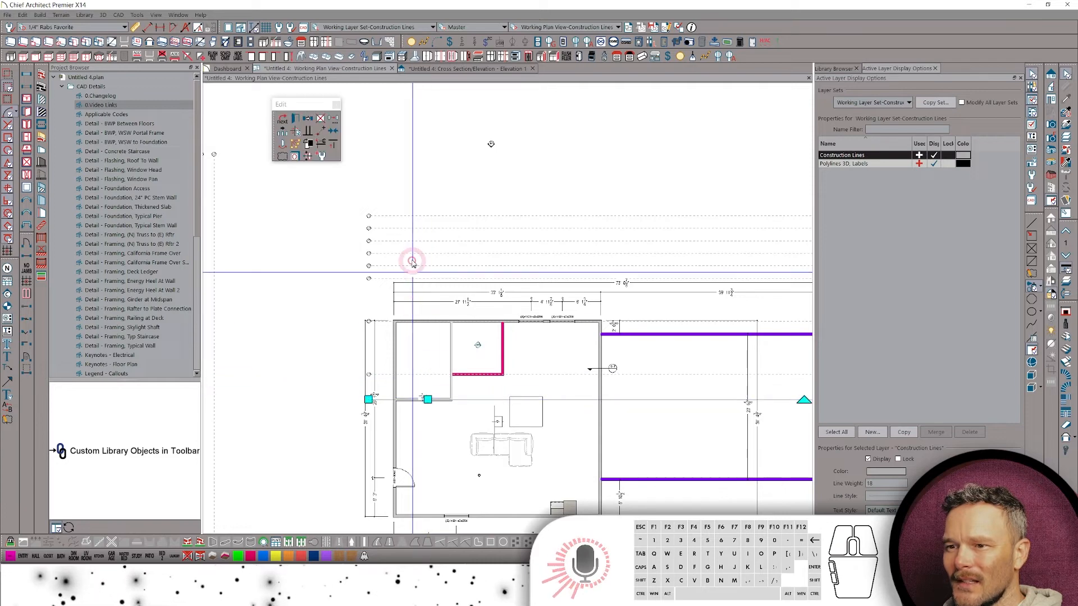
pyautogui.click(406, 216)
pyautogui.moveTo(503, 373); pyautogui.dragTo(442, 283, button='middle')
pyautogui.press('c')
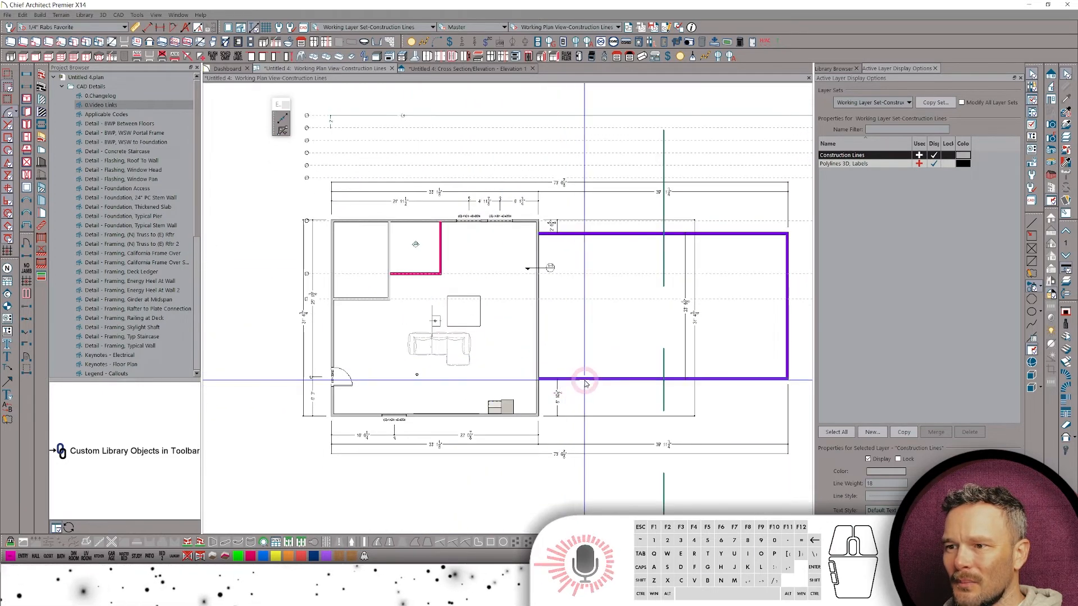
pyautogui.click(585, 380)
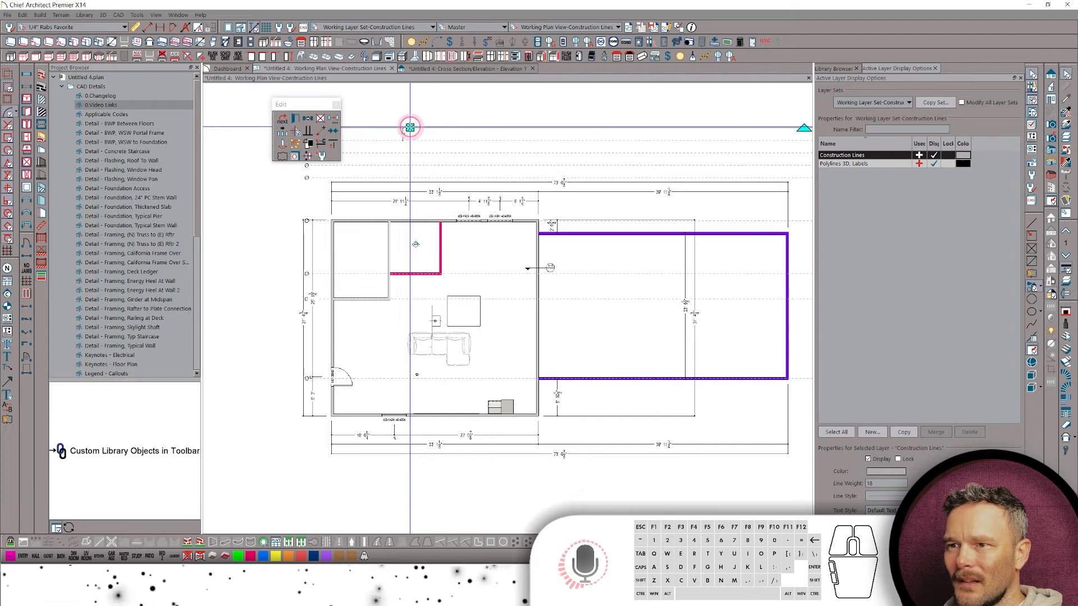
# Move one more horizontal construction line from the remaining set onto the house's lower exterior wall.
pyautogui.press('c')
pyautogui.click(473, 418)
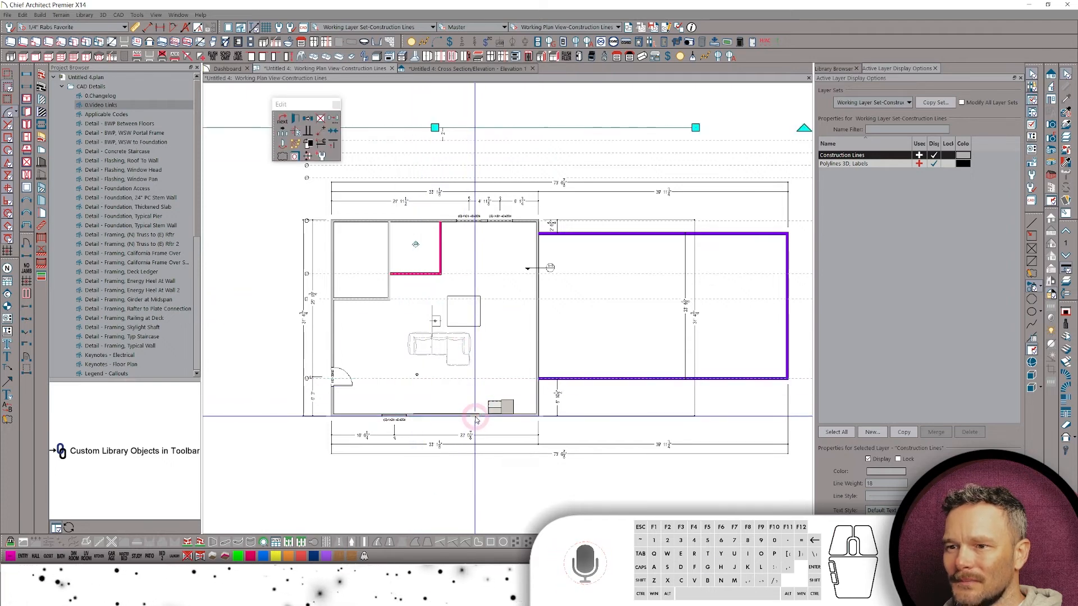
pyautogui.press('c')
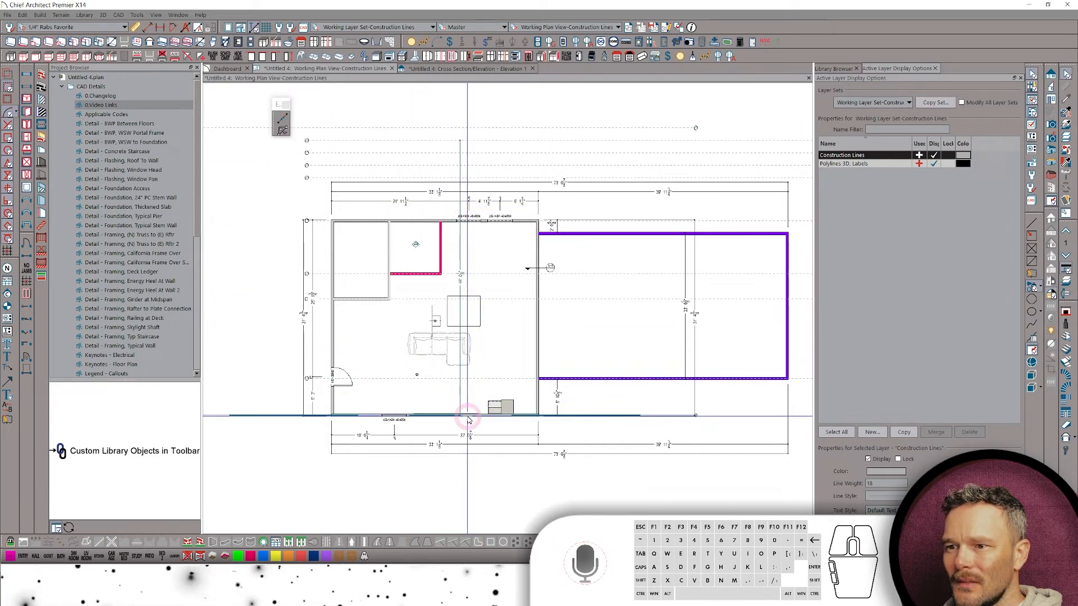
pyautogui.click(469, 418)
pyautogui.scroll(-3, 607, 260)
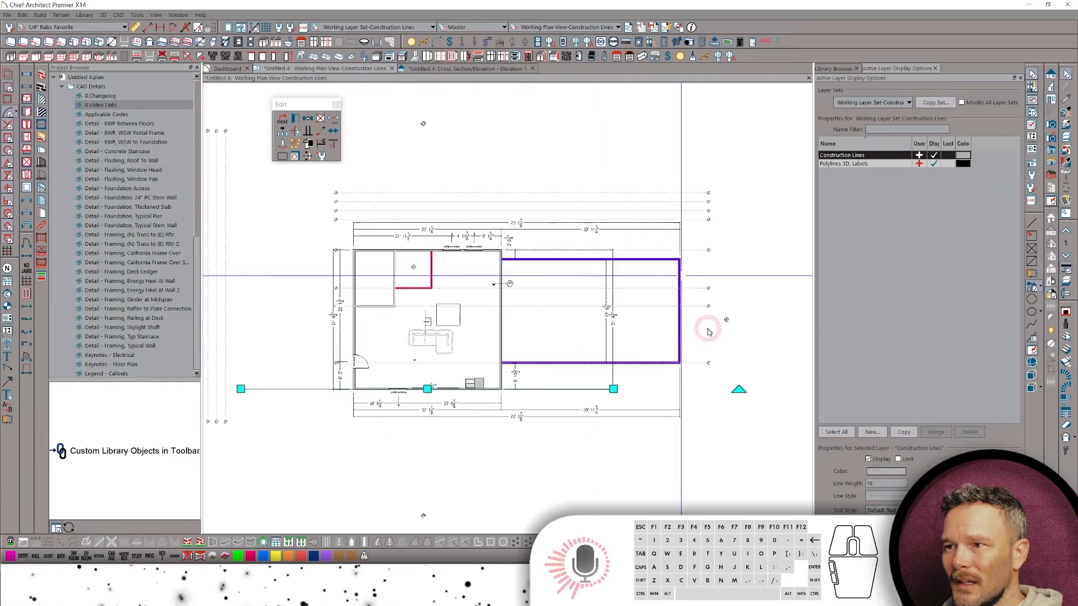
pyautogui.scroll(3, 621, 387)
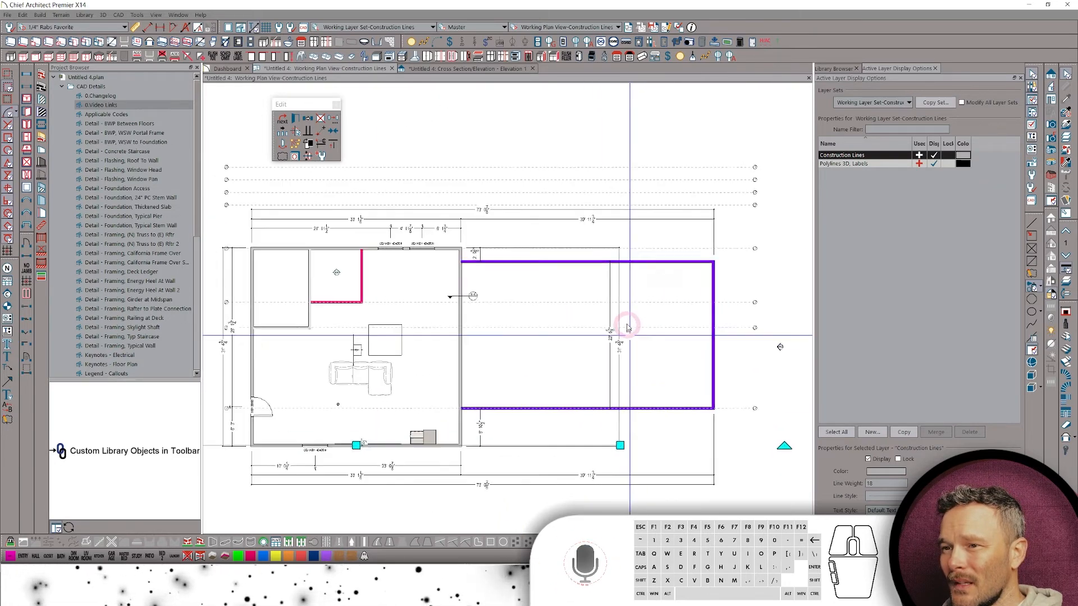
pyautogui.scroll(1, 574, 106)
# Switch the saved plan view to Foundation Plan and to Floor Plan to check how the construction lines display in each.
pyautogui.click(558, 27)
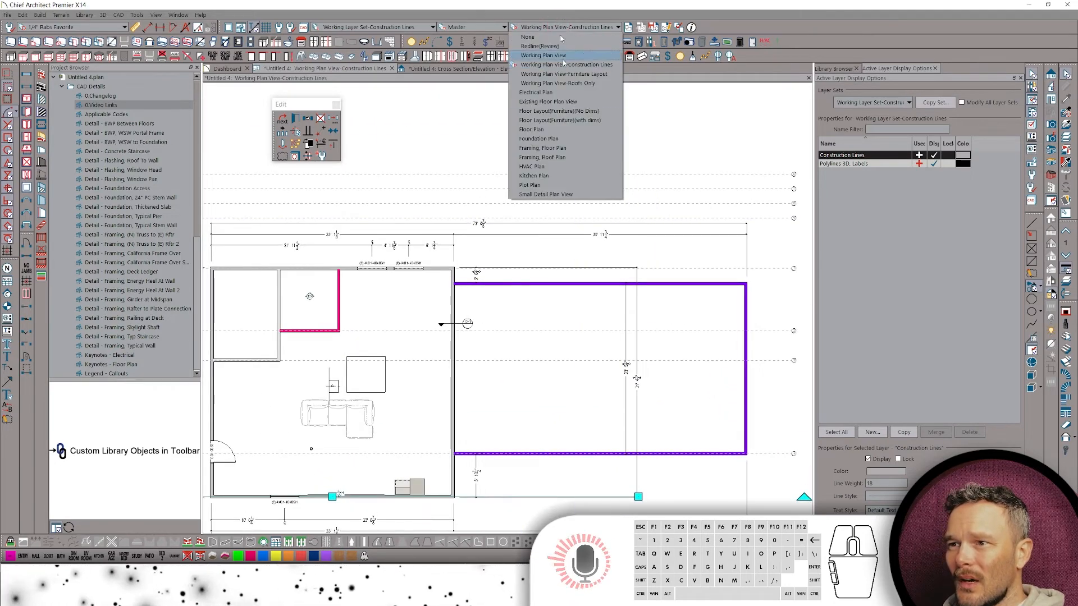
pyautogui.click(558, 142)
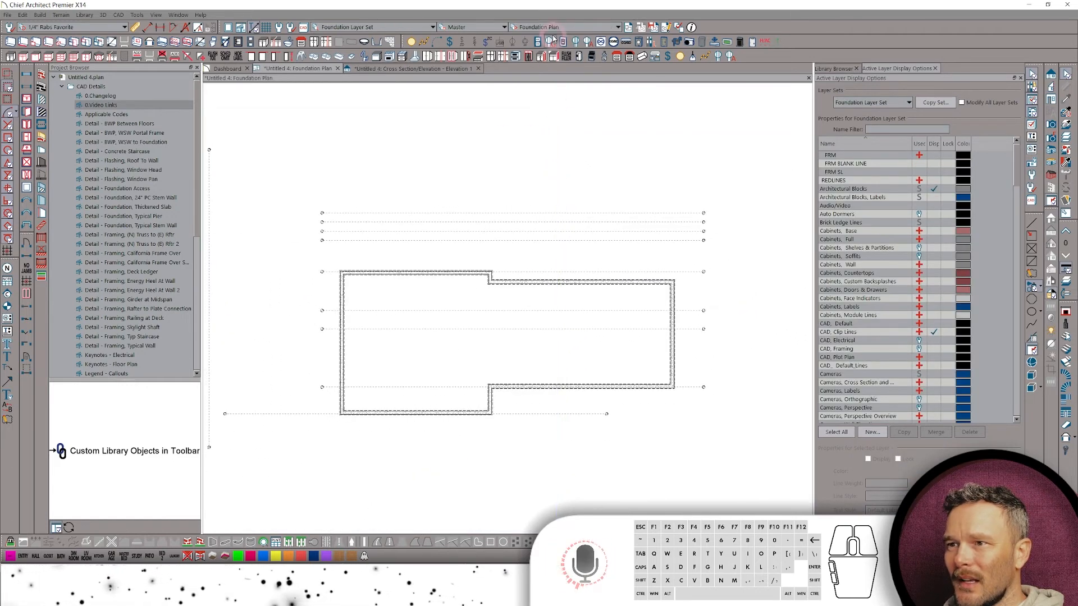
pyautogui.click(556, 27)
pyautogui.click(557, 132)
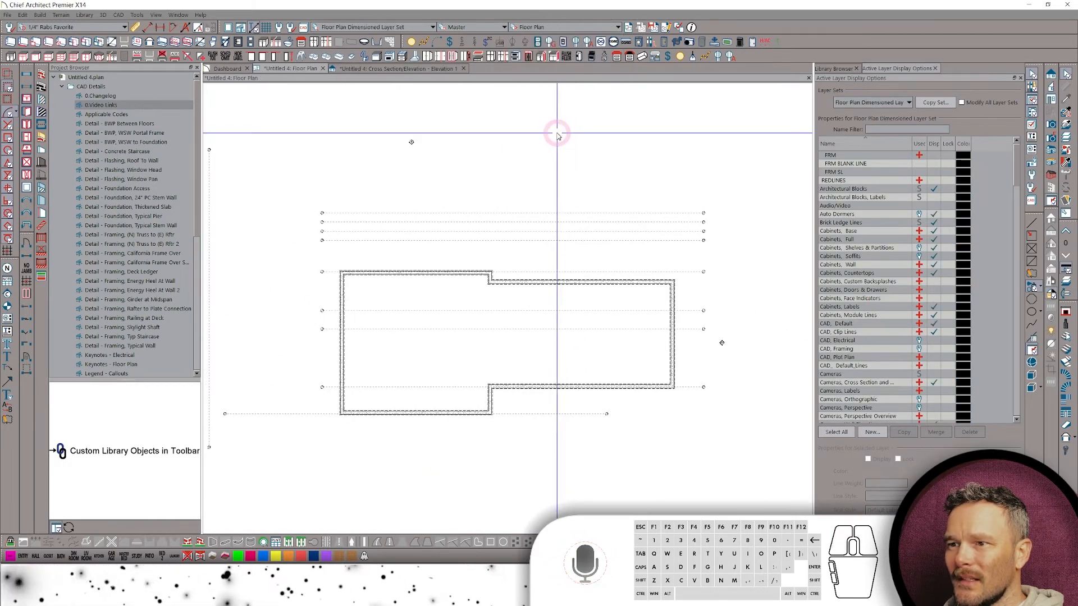
pyautogui.click(557, 28)
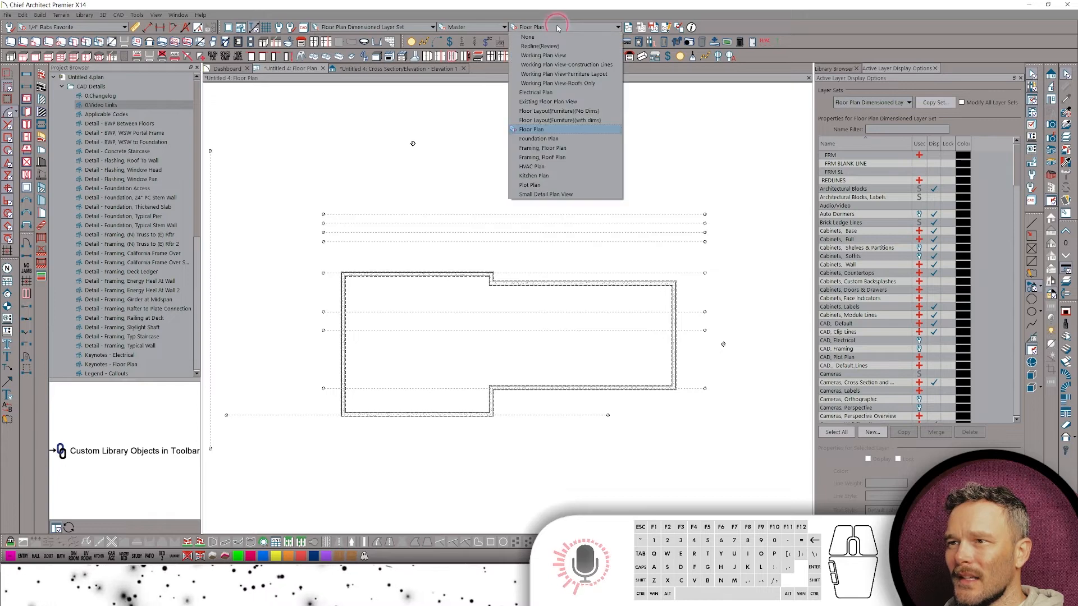
pyautogui.click(551, 111)
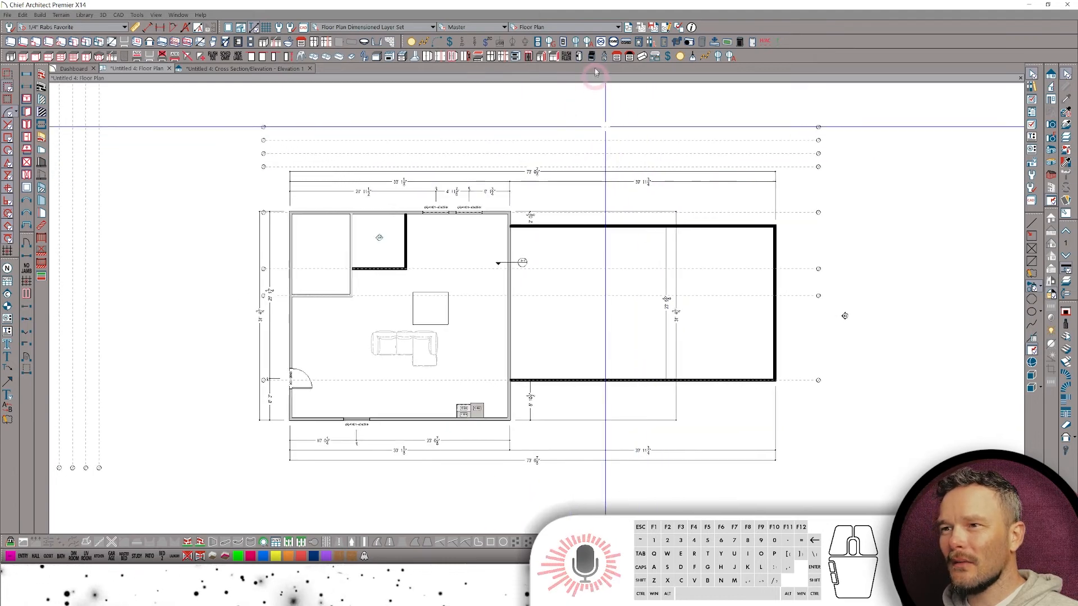
# Switch to Working Plan View and back to Floor Plan to compare the construction line display around the house.
pyautogui.click(593, 28)
pyautogui.click(568, 55)
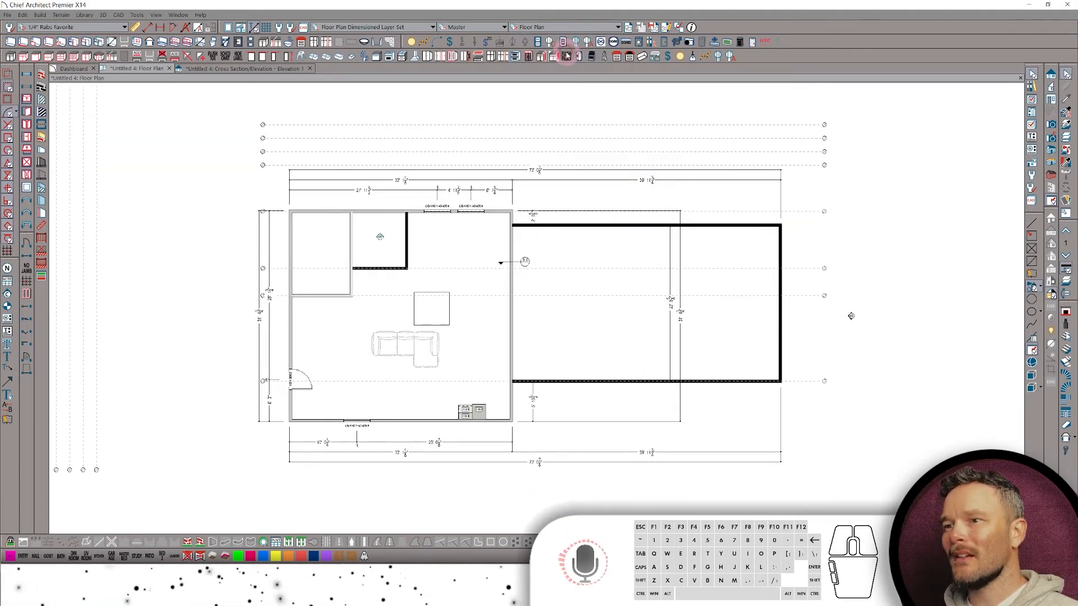
pyautogui.click(574, 28)
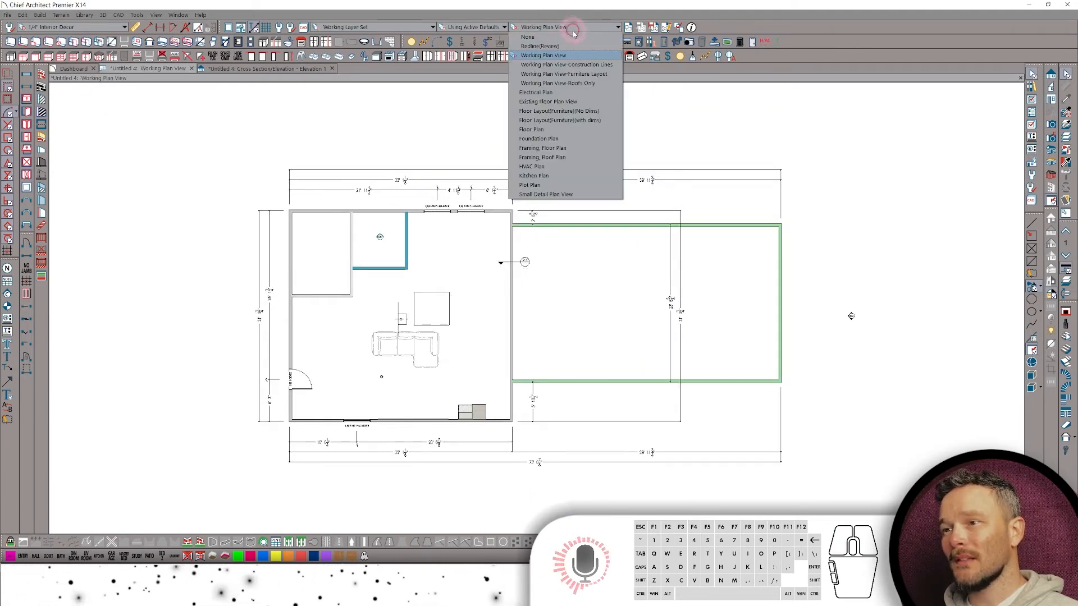
pyautogui.click(551, 130)
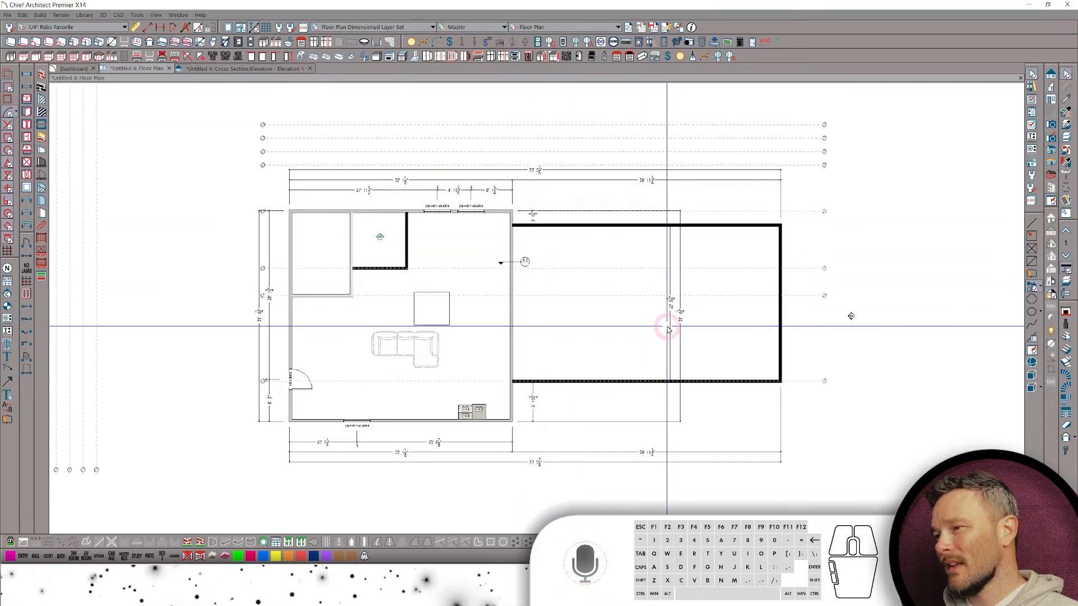
pyautogui.scroll(1, 678, 322)
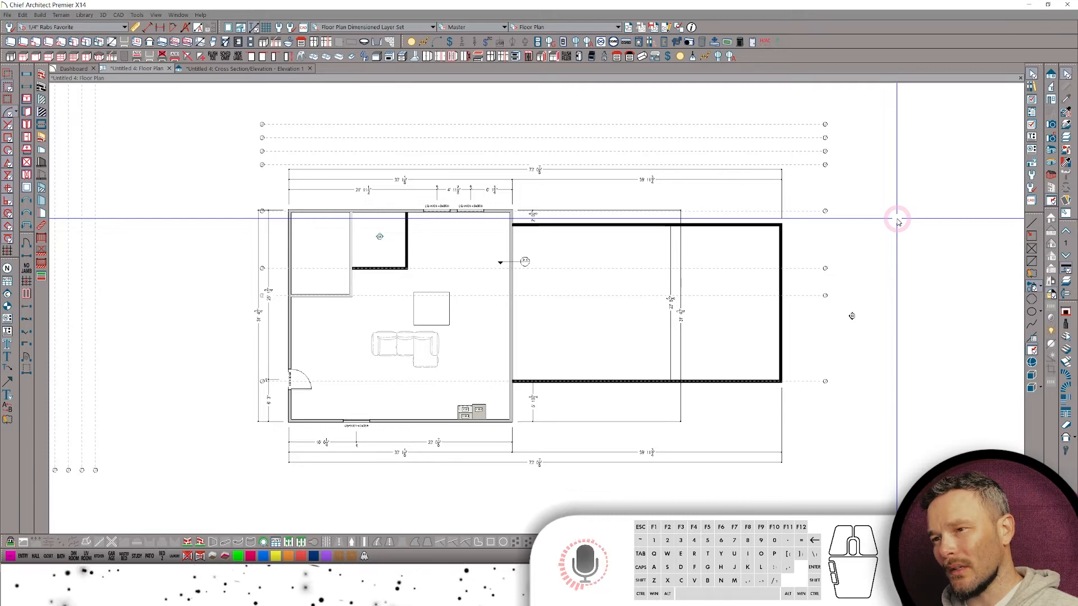
pyautogui.scroll(1, 897, 221)
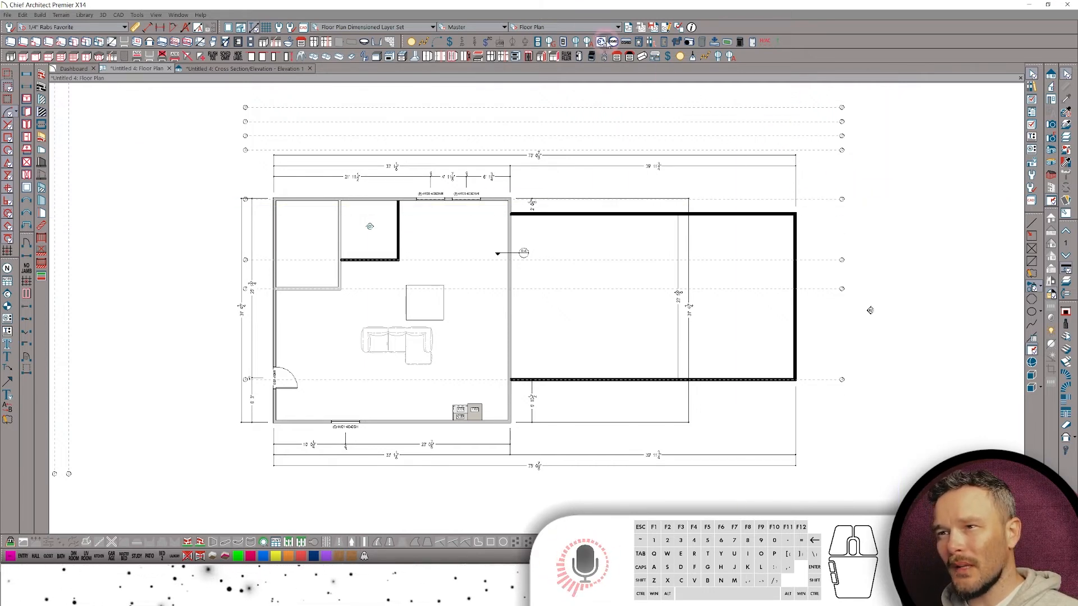
# Recheck the construction lines by switching the saved plan view to Working Plan View and returning to Floor Plan.
pyautogui.click(575, 27)
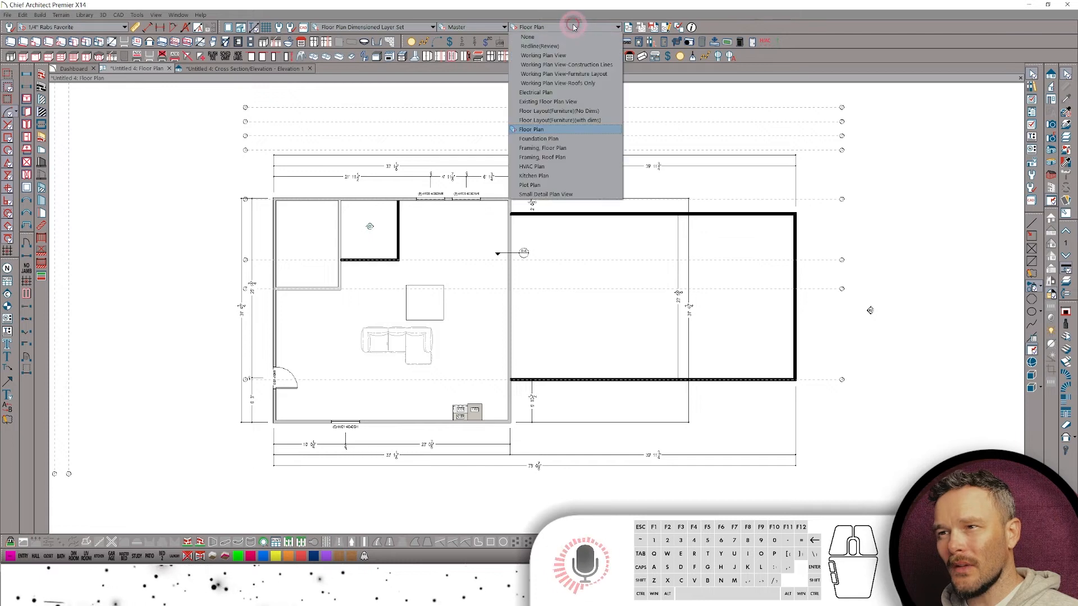
pyautogui.click(568, 55)
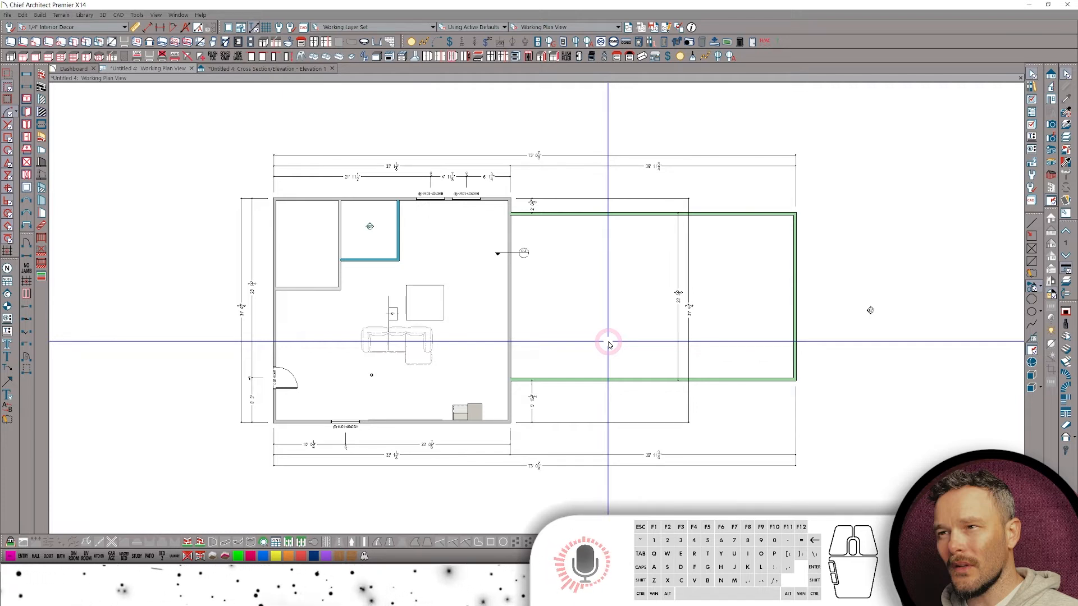
pyautogui.click(559, 28)
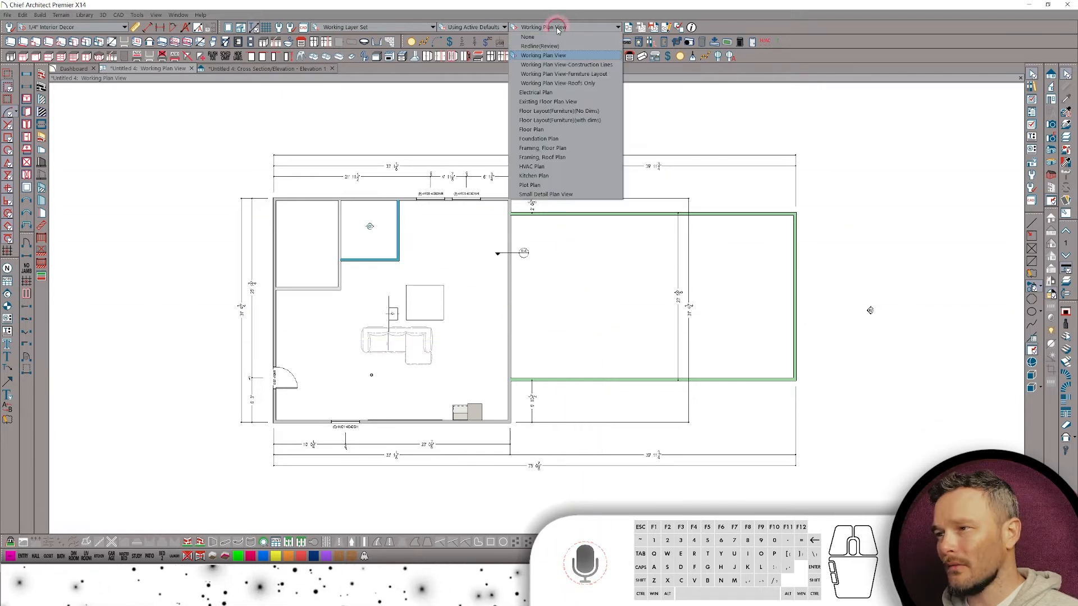
pyautogui.click(571, 131)
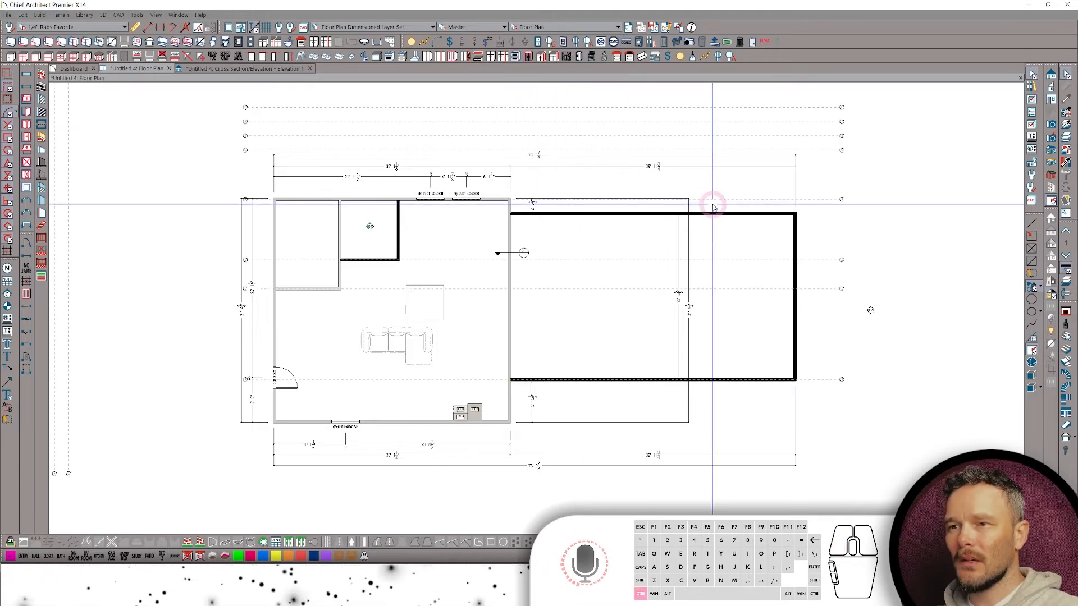
# Send the entire Floor Plan view to page 1 of a new layout at 1/4 in = 1 ft, linked to its saved plan view.
pyautogui.hotkey('ctrl', 'shift', 's')
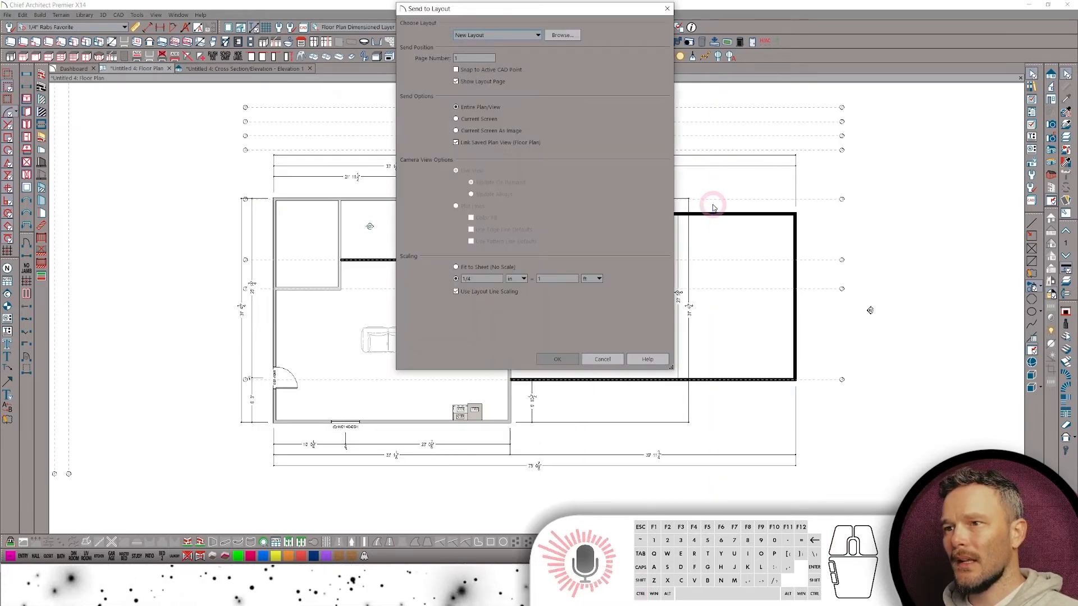
pyautogui.click(565, 360)
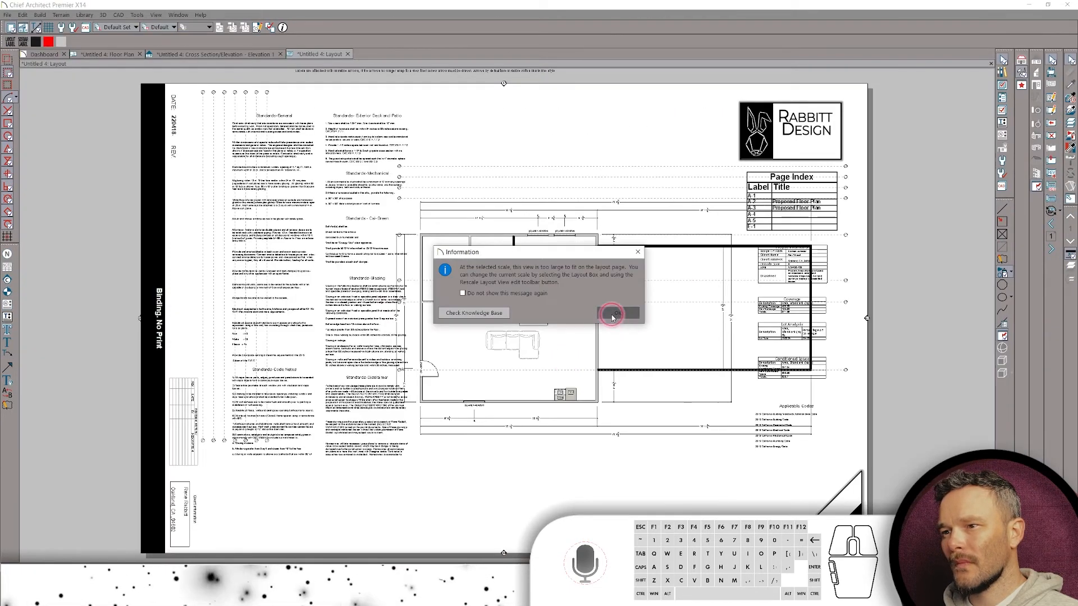
pyautogui.click(614, 313)
# Remove the floor plan layout box from page A-1 by cutting it.
pyautogui.click(592, 309)
pyautogui.scroll(-3, 583, 327)
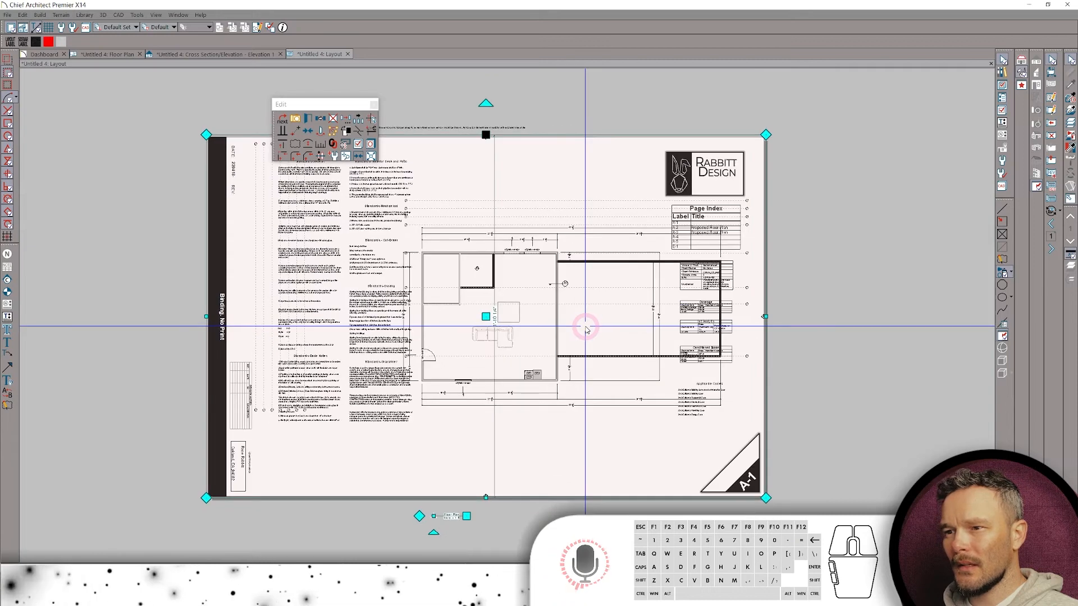
pyautogui.click(553, 326)
pyautogui.hotkey('ctrl', 'f')
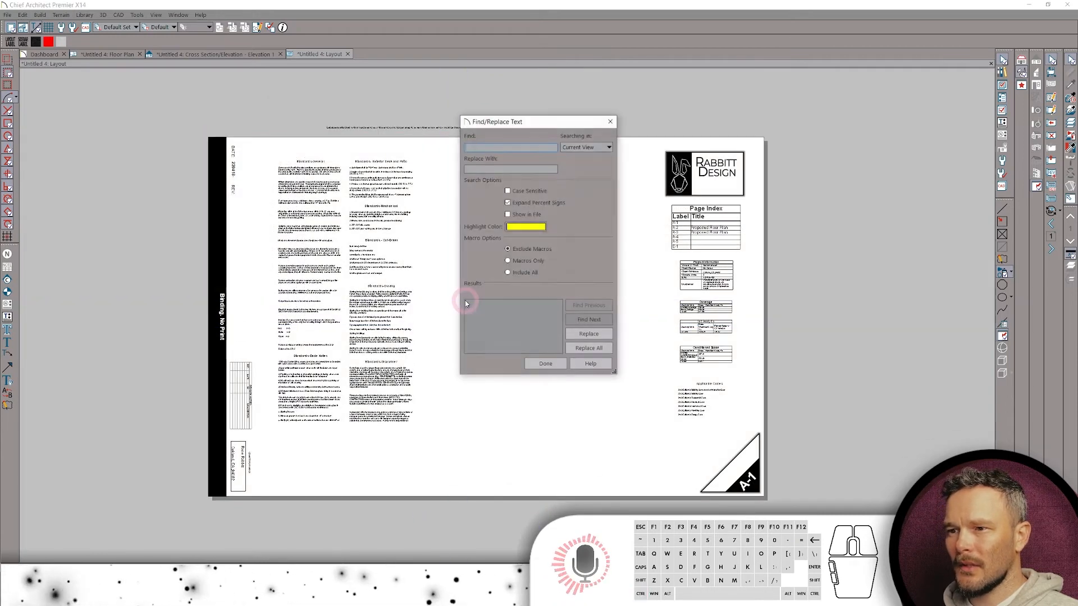
pyautogui.click(555, 366)
# Try to paste the floor plan layout box onto page A-2, and return to page A-1.
pyautogui.press('pagedown')
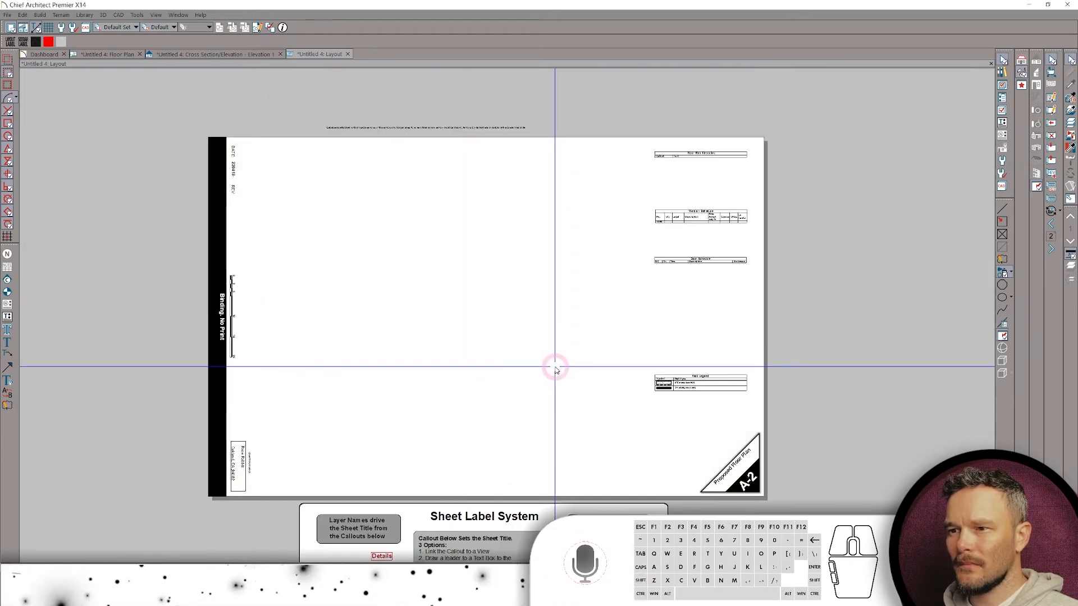
pyautogui.hotkey('ctrl', 'shift', 'v')
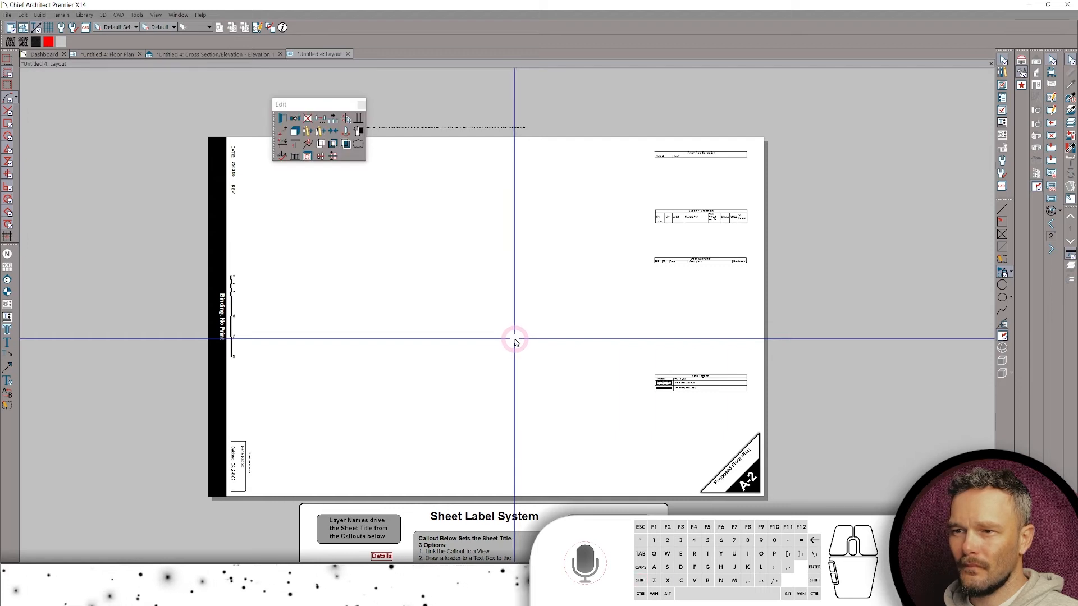
pyautogui.scroll(-1, 630, 288)
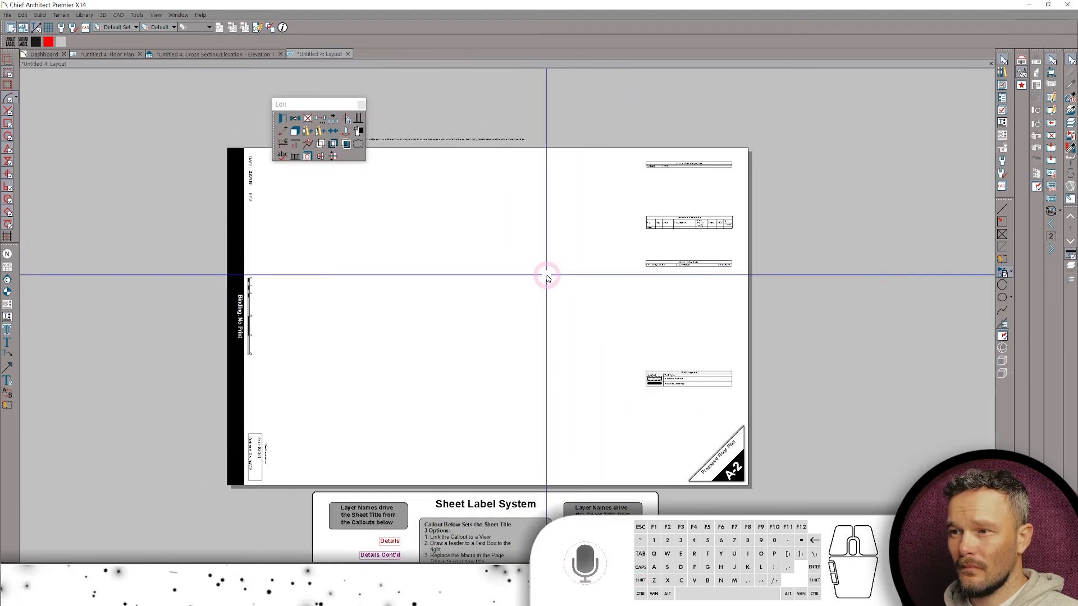
pyautogui.hotkey('ctrl', 'alt', 'shift', 'c')
pyautogui.scroll(-1, 699, 240)
pyautogui.press('Escape')
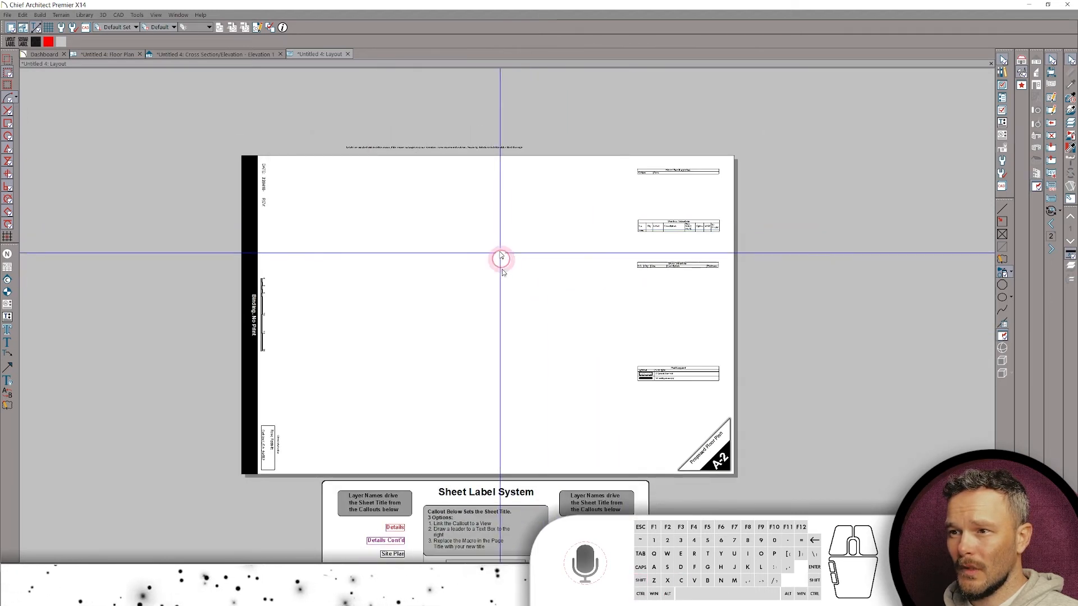
pyautogui.hotkey('ctrl', 'alt', 'shift', 'c')
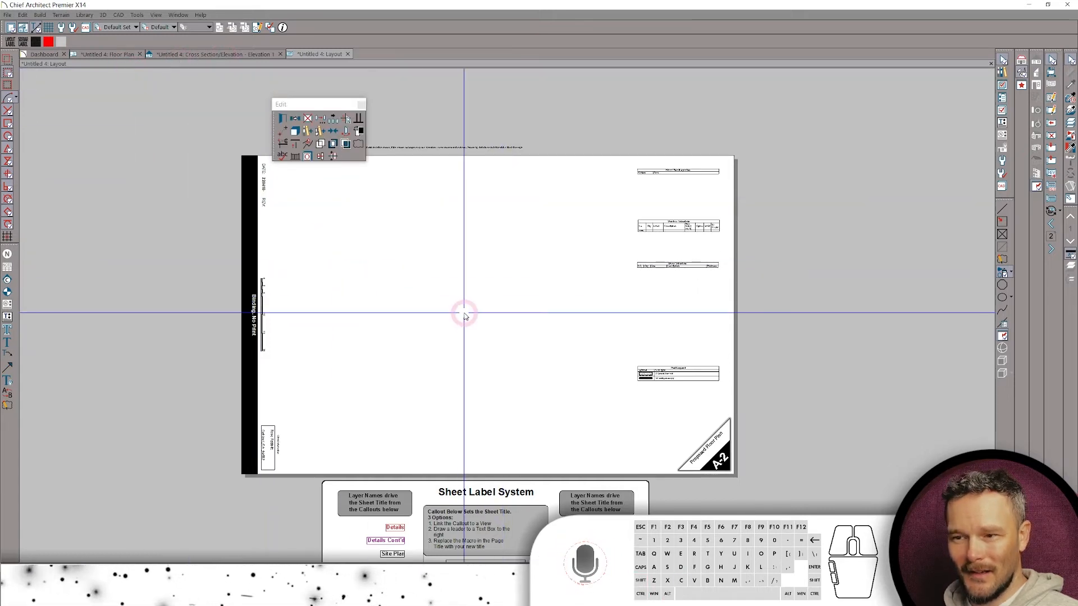
pyautogui.press('pageup')
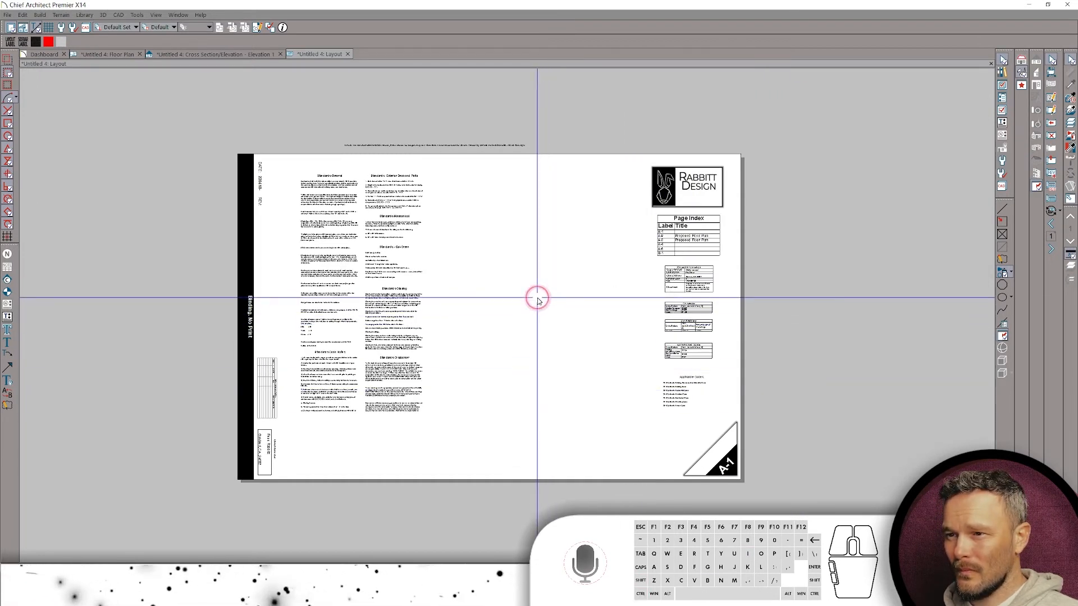
pyautogui.moveTo(538, 299); pyautogui.dragTo(536, 405, button='middle')
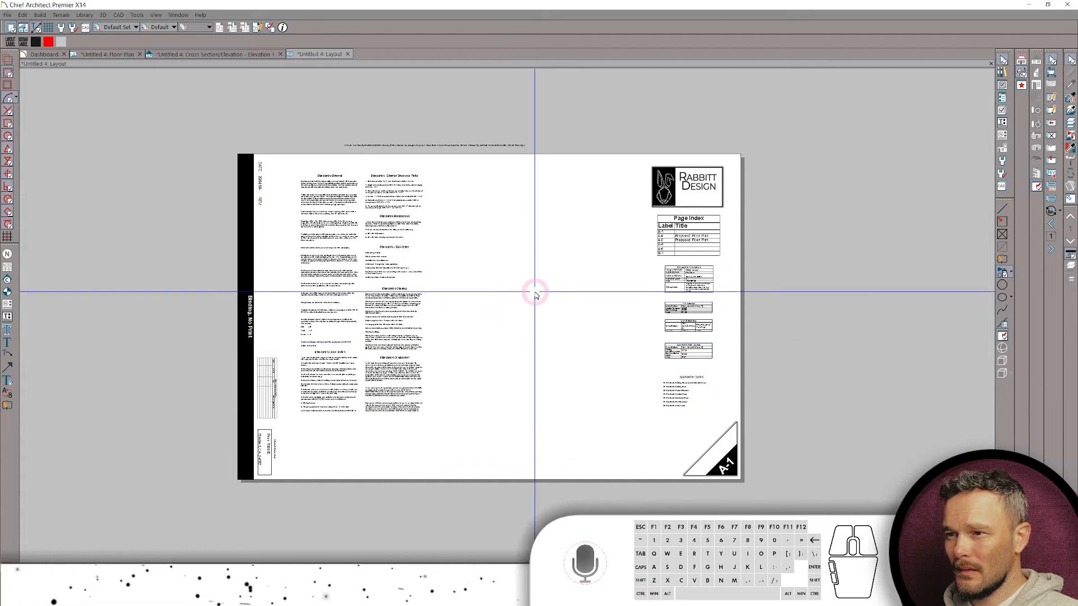
pyautogui.press('ctrl')
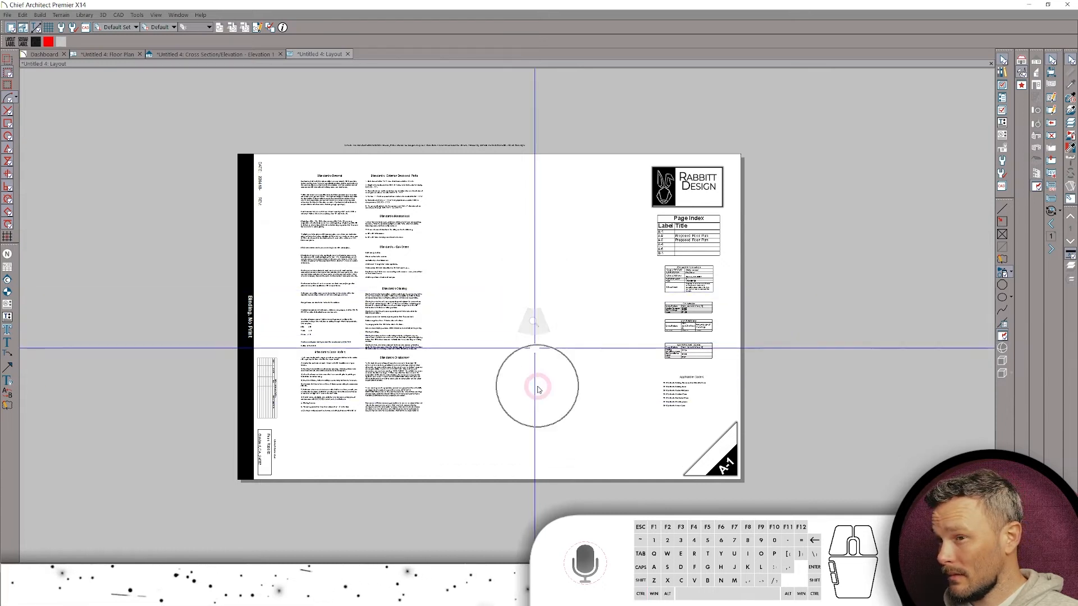
# Return to the floor plan and send the Floor Plan view to layout page A-2.
pyautogui.click(231, 54)
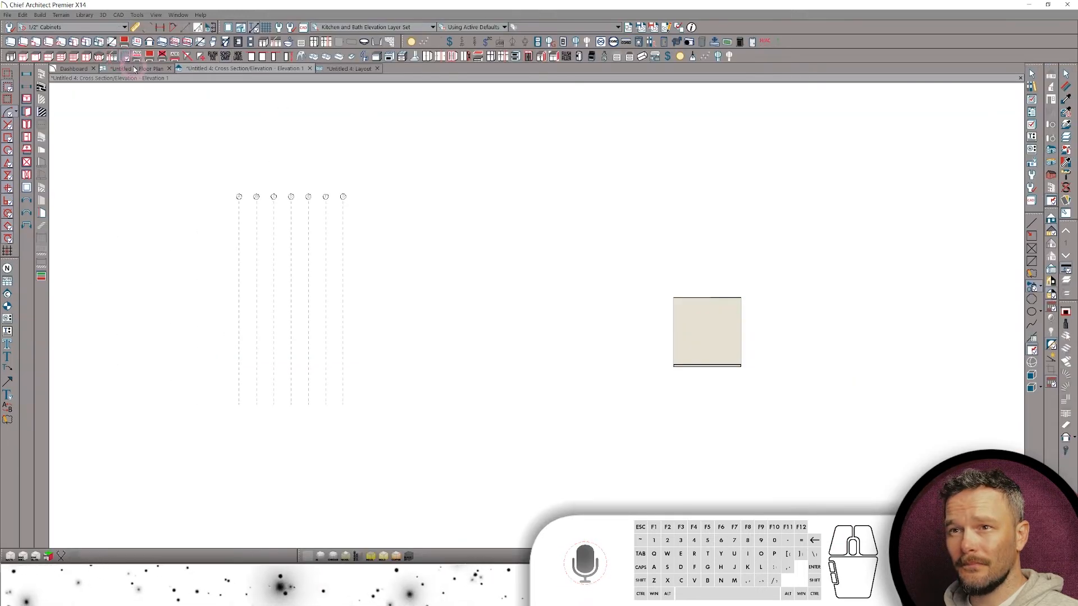
pyautogui.click(134, 69)
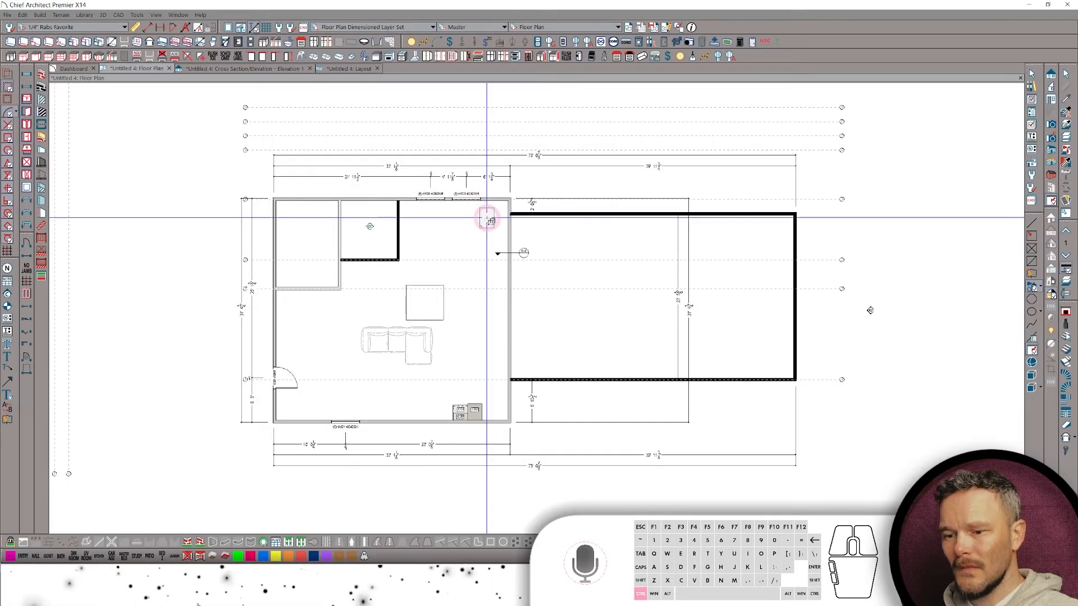
pyautogui.hotkey('ctrl', 'n')
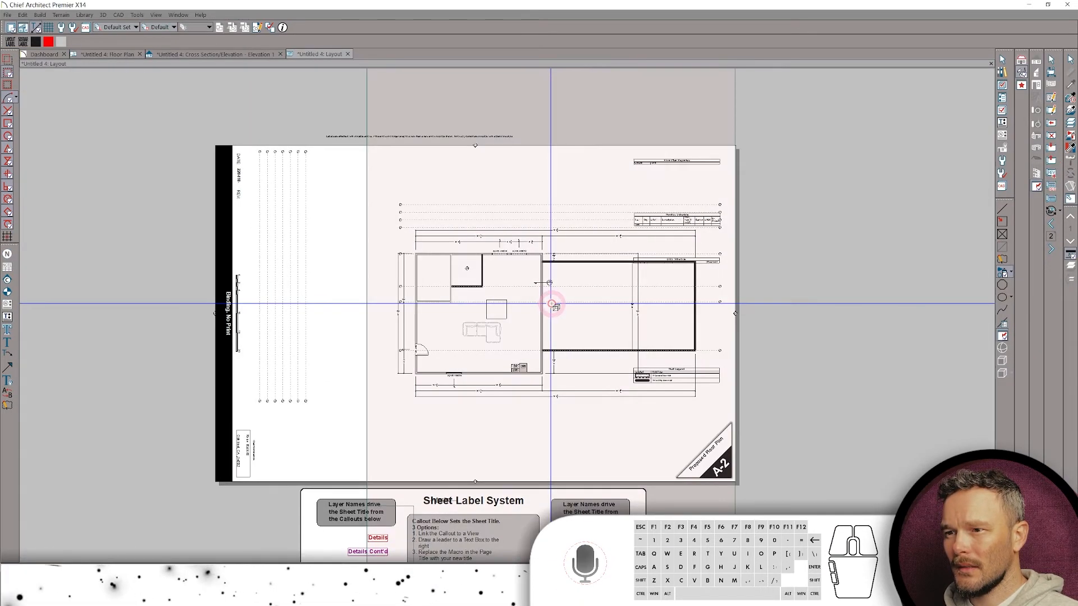
# Shift the floor plan layout box away from the schedules on page A-2 and crop its left, lower and upper edges closer to the drawing.
pyautogui.click(549, 315)
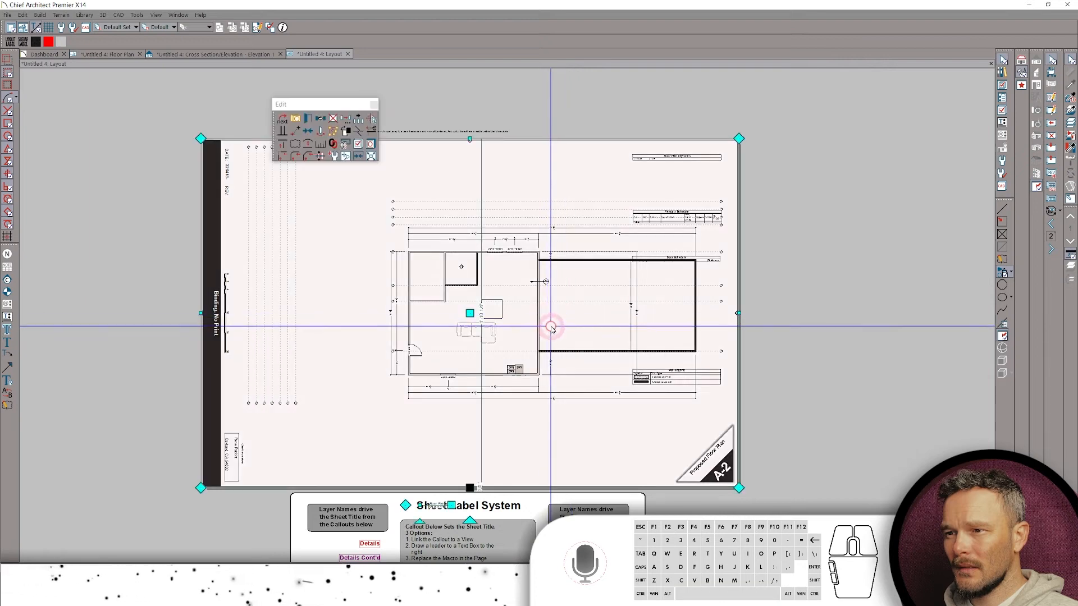
pyautogui.moveTo(469, 313); pyautogui.dragTo(404, 315)
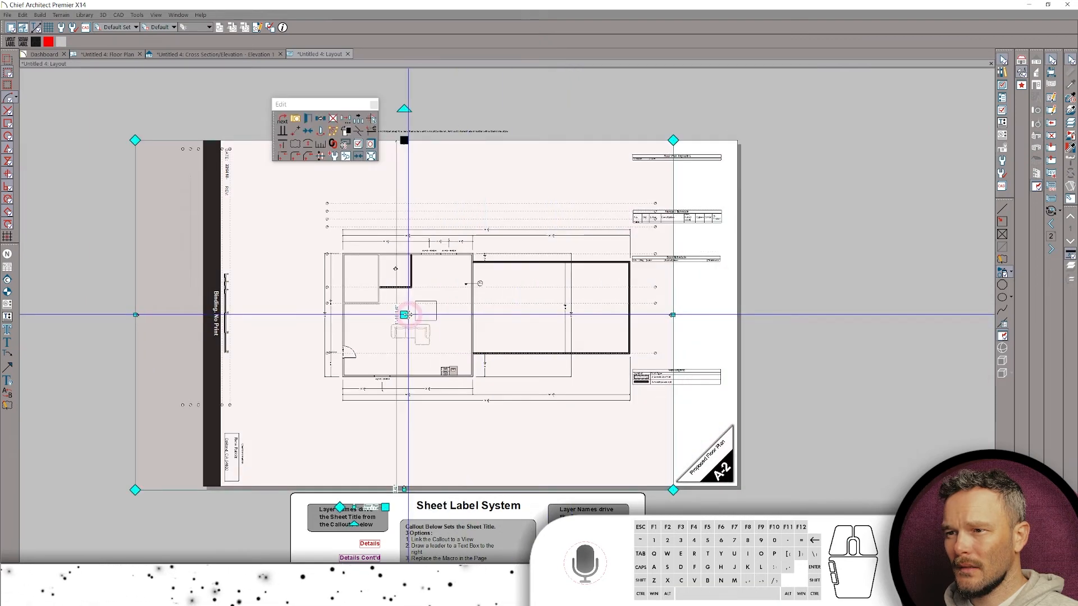
pyautogui.moveTo(135, 315); pyautogui.dragTo(301, 318)
pyautogui.moveTo(486, 490); pyautogui.dragTo(489, 411)
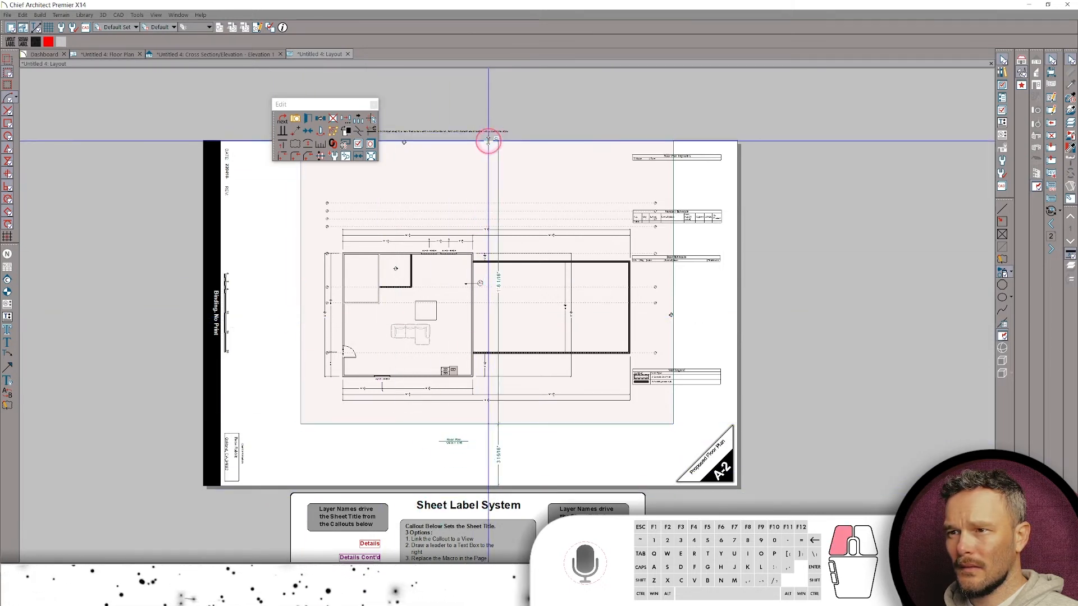
pyautogui.moveTo(488, 140); pyautogui.dragTo(486, 193)
pyautogui.scroll(5, 630, 349)
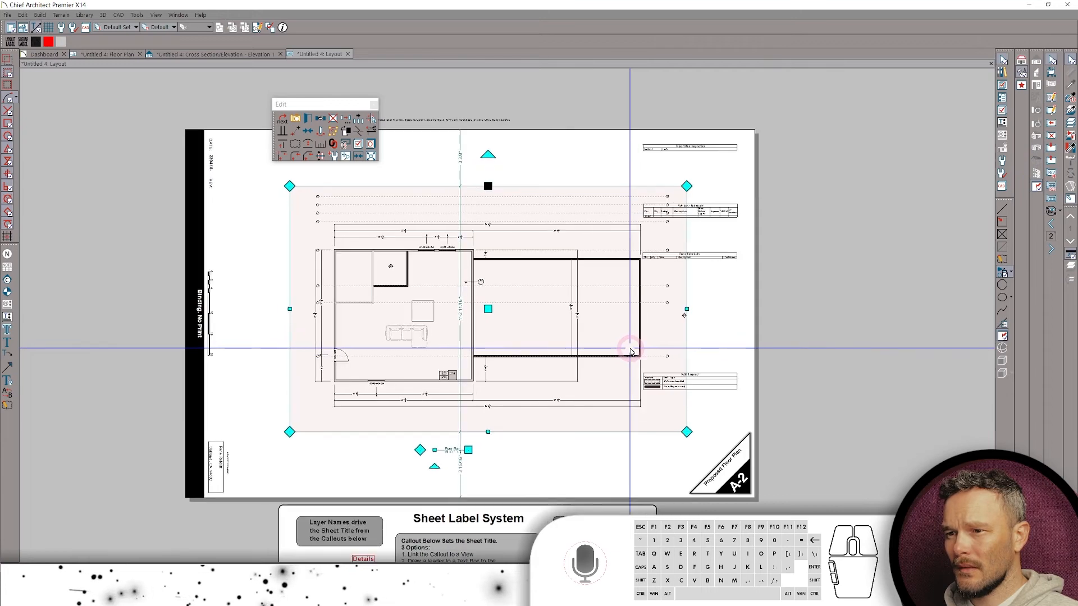
# In the layout box's callout label, insert the Referenced View Floor Number macro before %automatic_label% in the text above the line.
pyautogui.rightClick(564, 357)
pyautogui.click(541, 335)
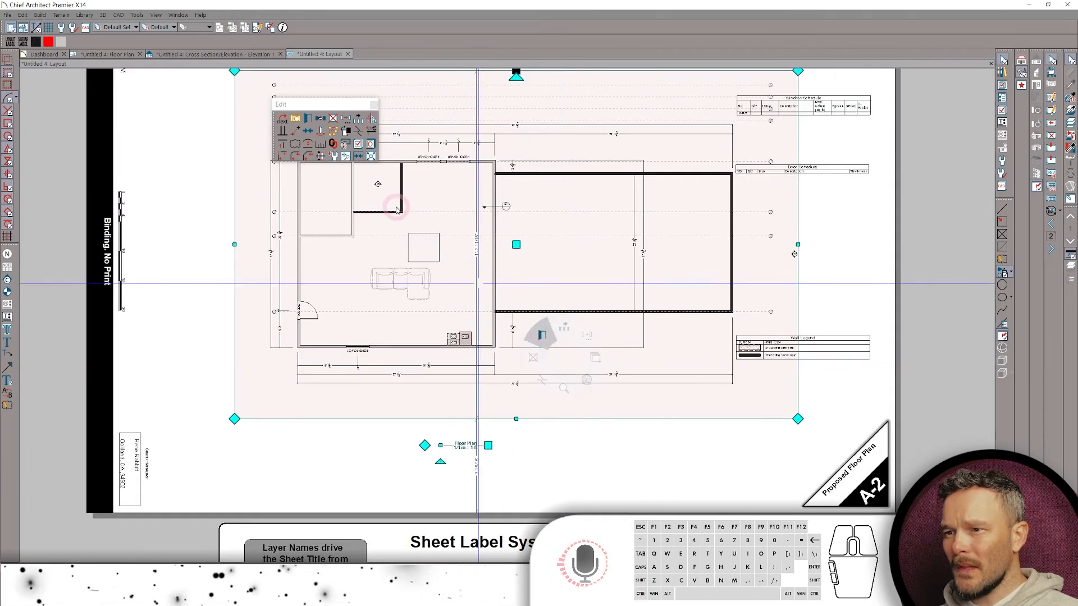
pyautogui.click(103, 224)
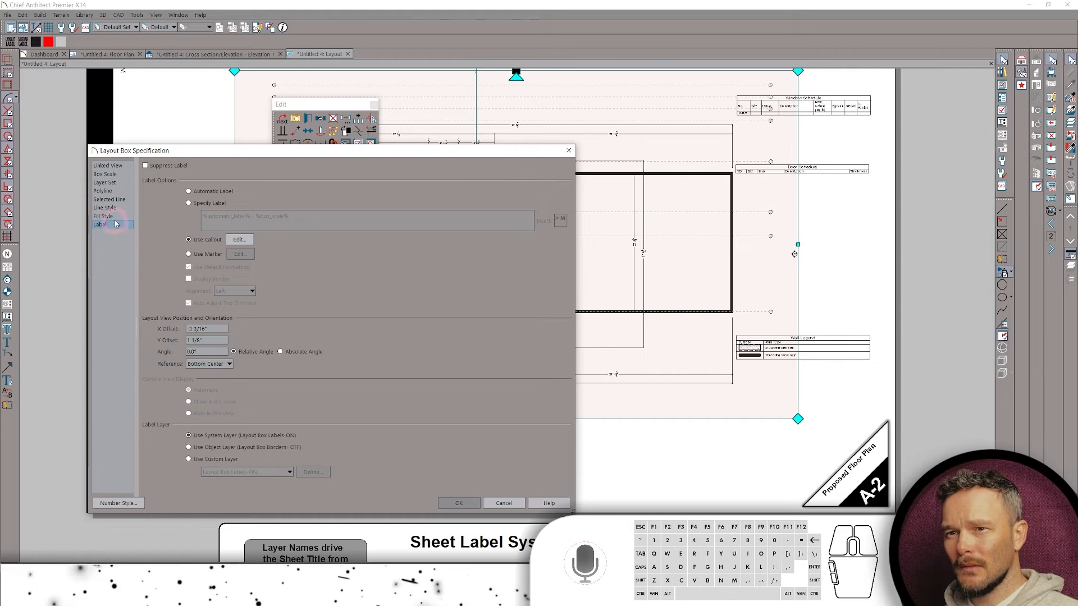
pyautogui.click(240, 239)
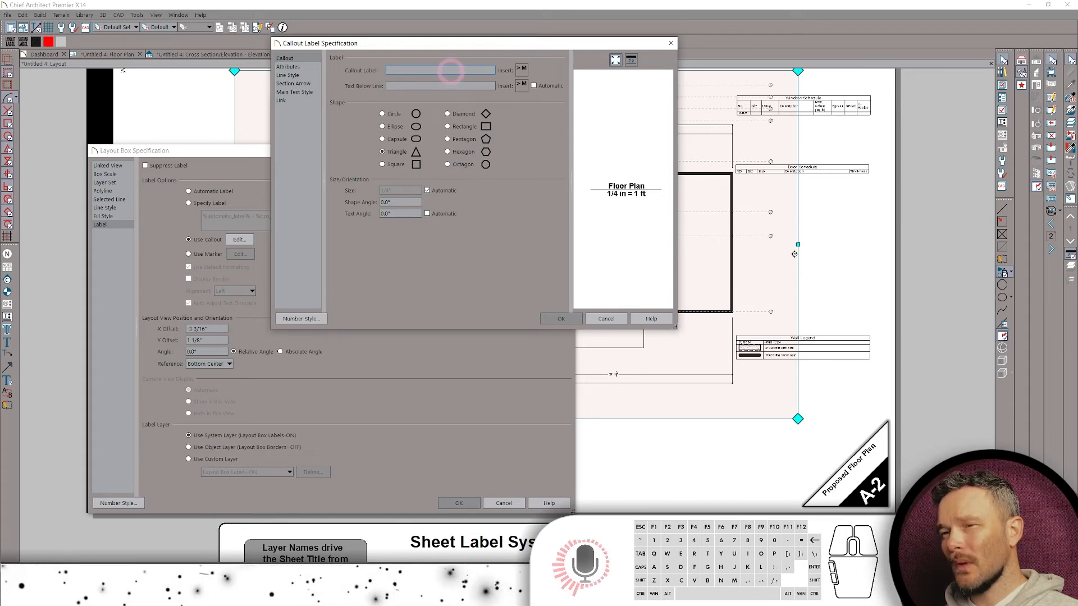
pyautogui.click(295, 68)
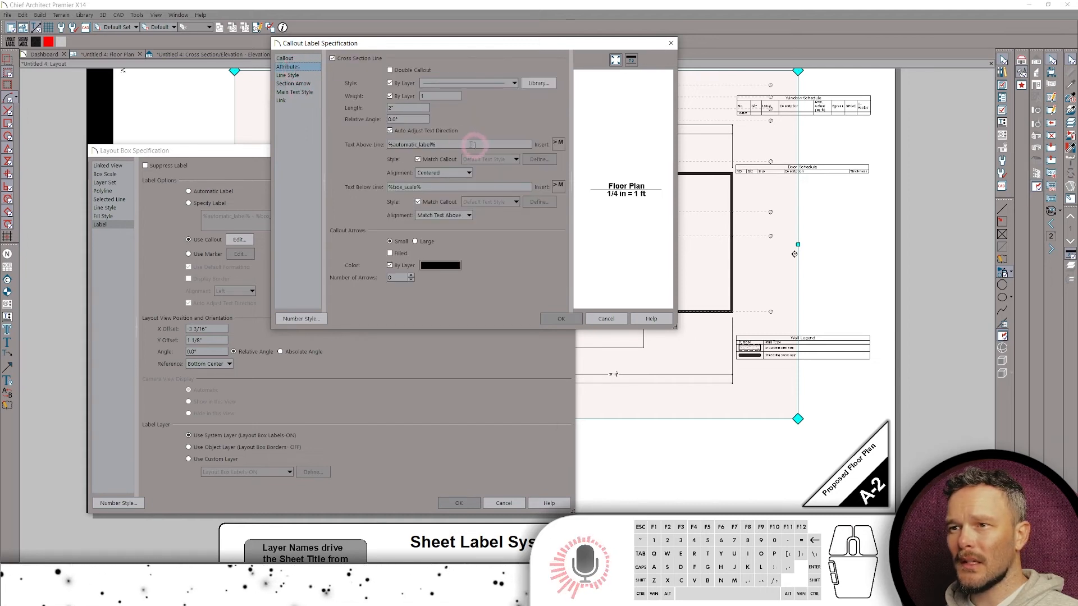
pyautogui.click(392, 145)
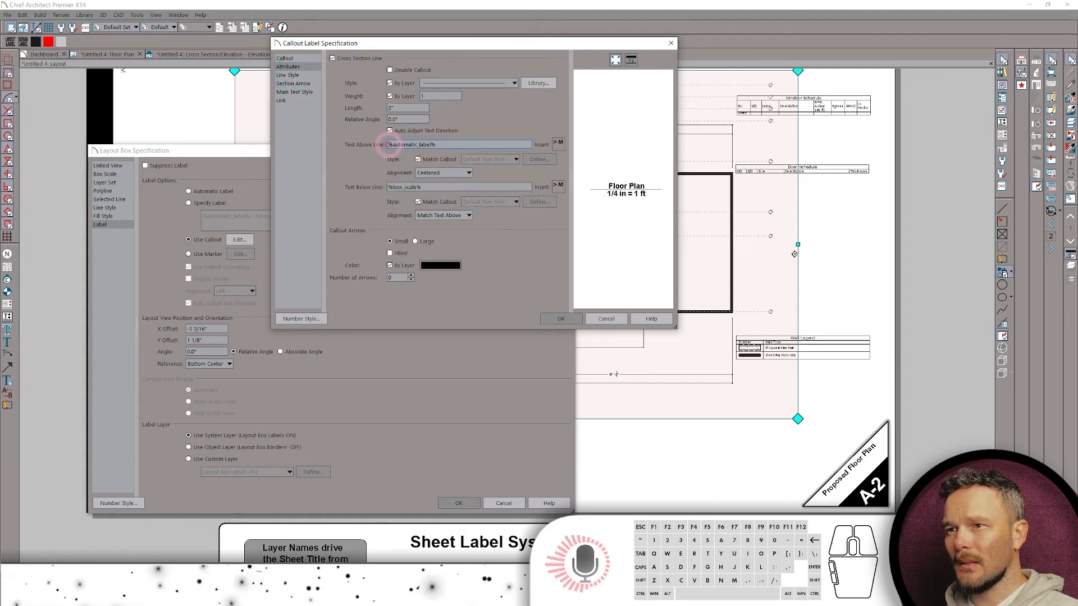
pyautogui.click(557, 148)
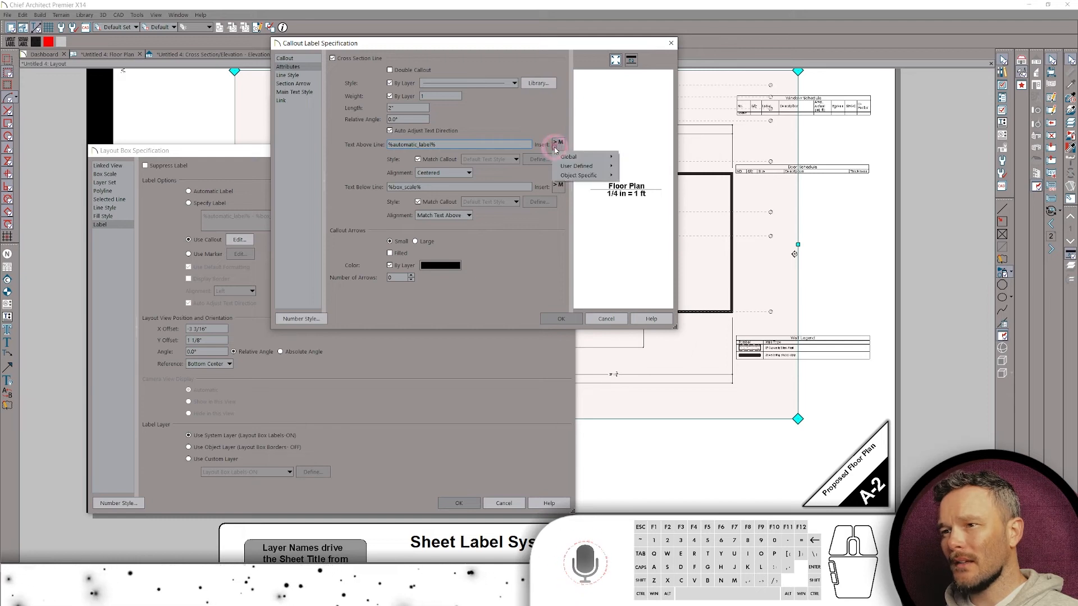
pyautogui.moveTo(582, 167)
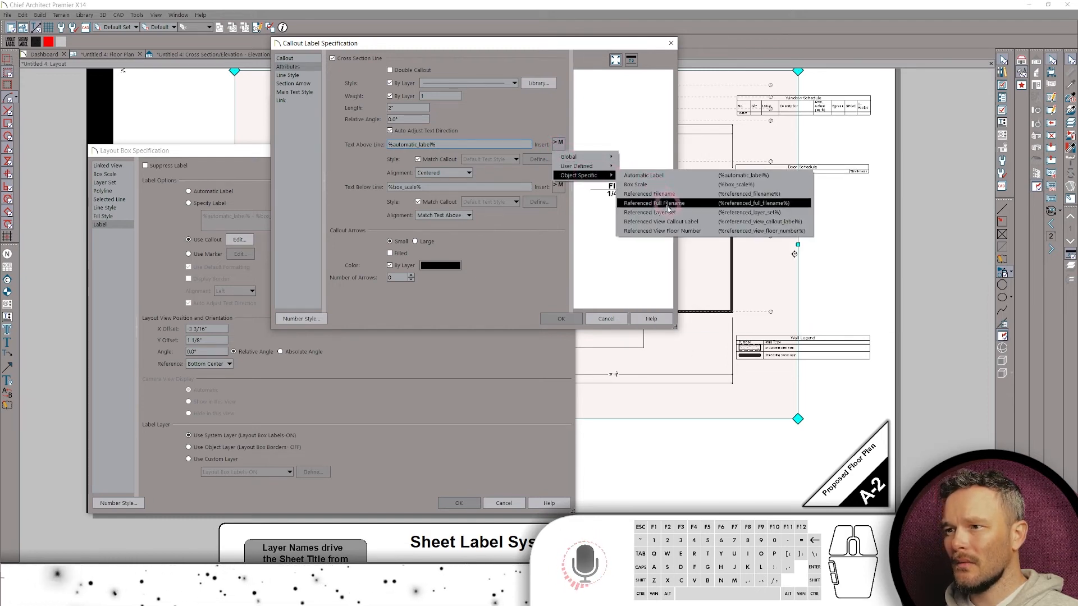
pyautogui.click(685, 231)
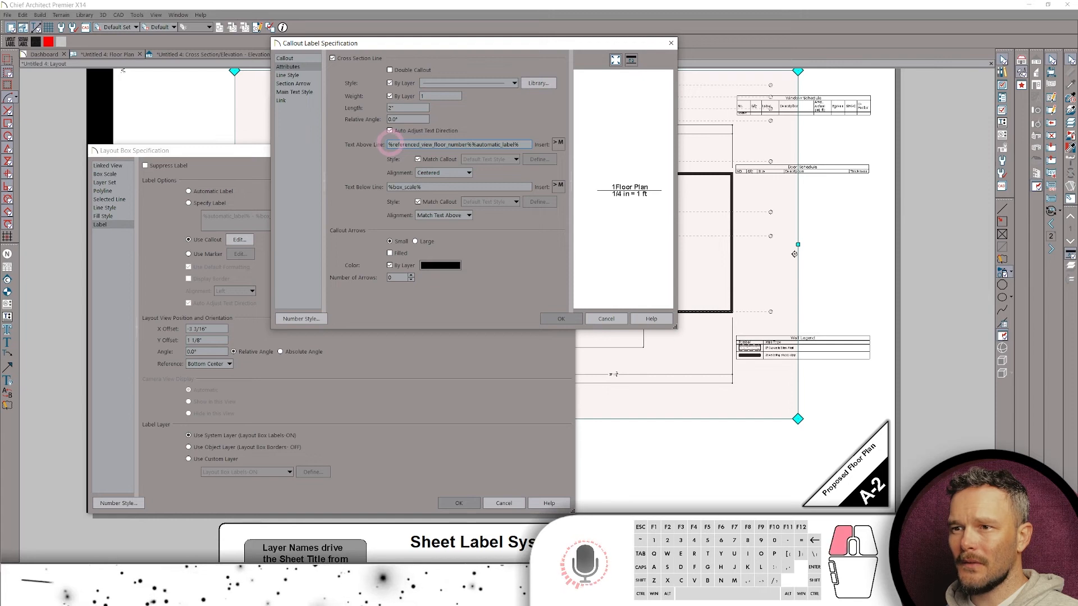
# Prefix the label text above the line with "Level-", add a space between the two macros, and accept the callout settings.
pyautogui.write('Le')
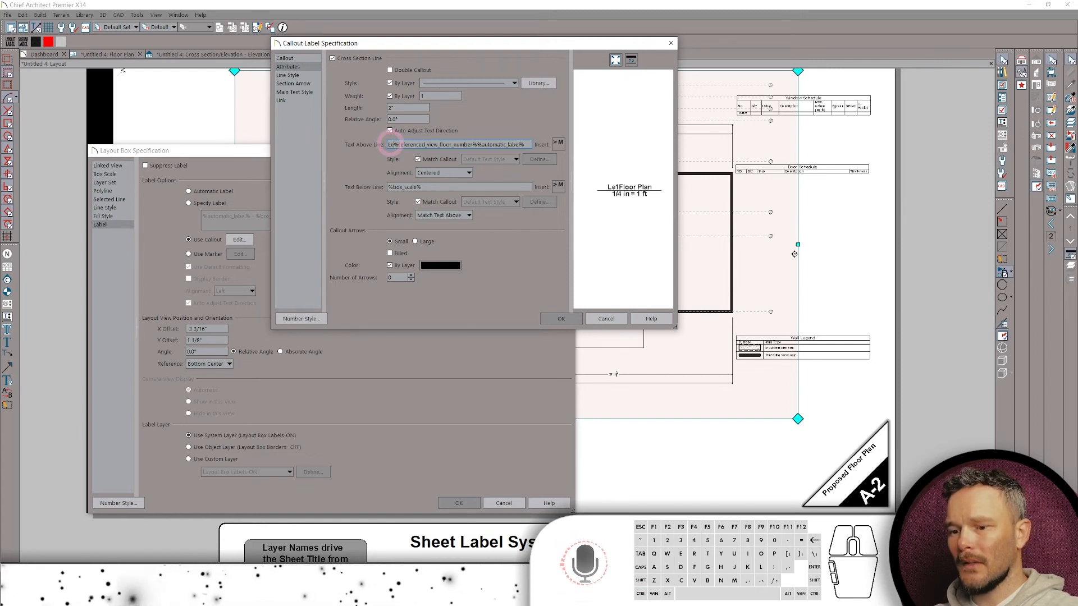
pyautogui.write('vel-')
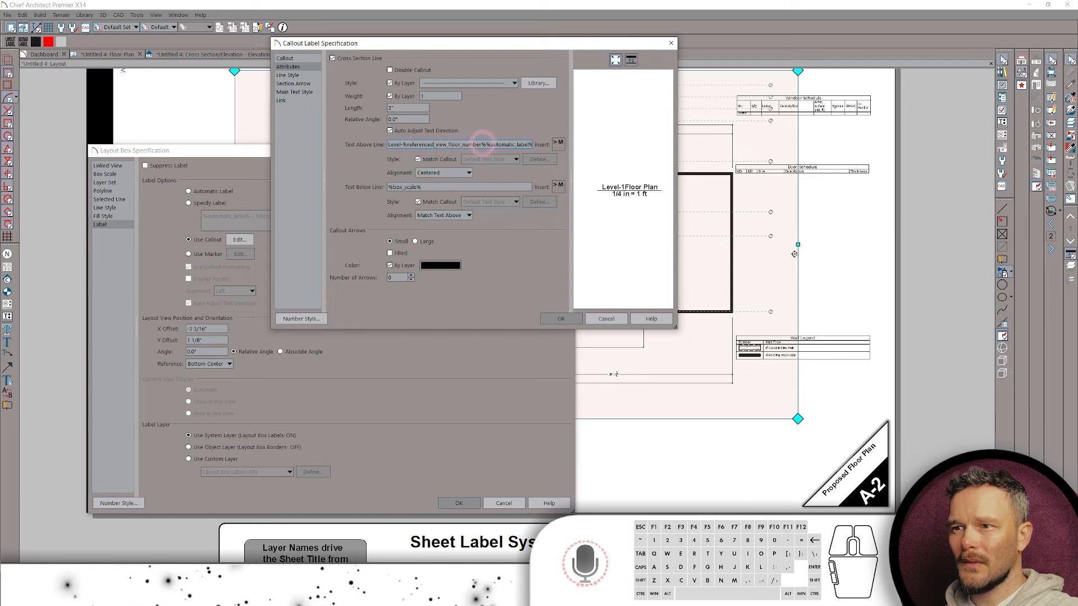
pyautogui.click(485, 144)
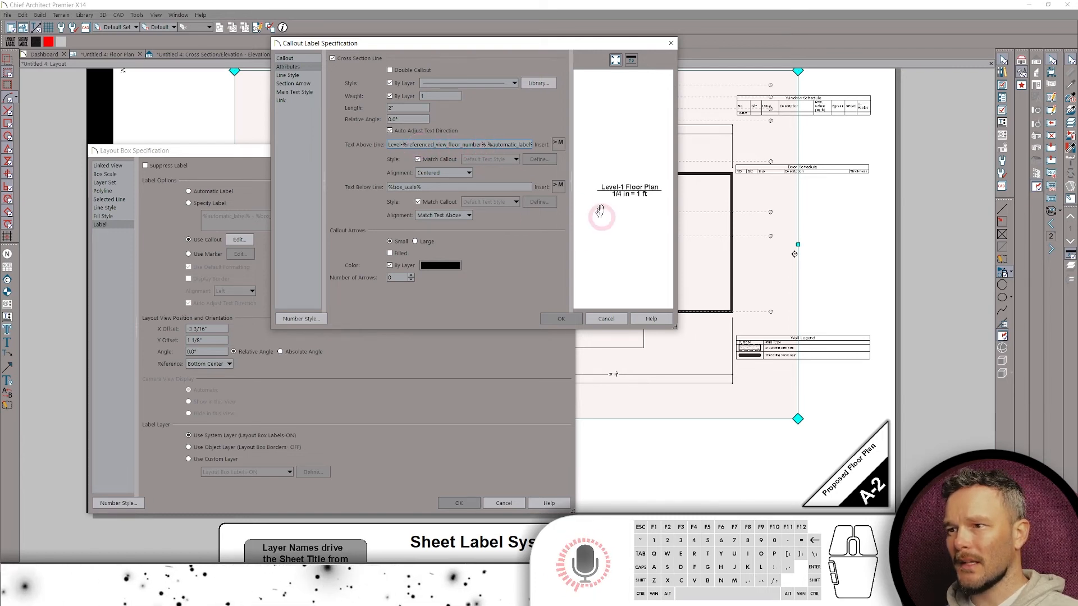
pyautogui.click(564, 318)
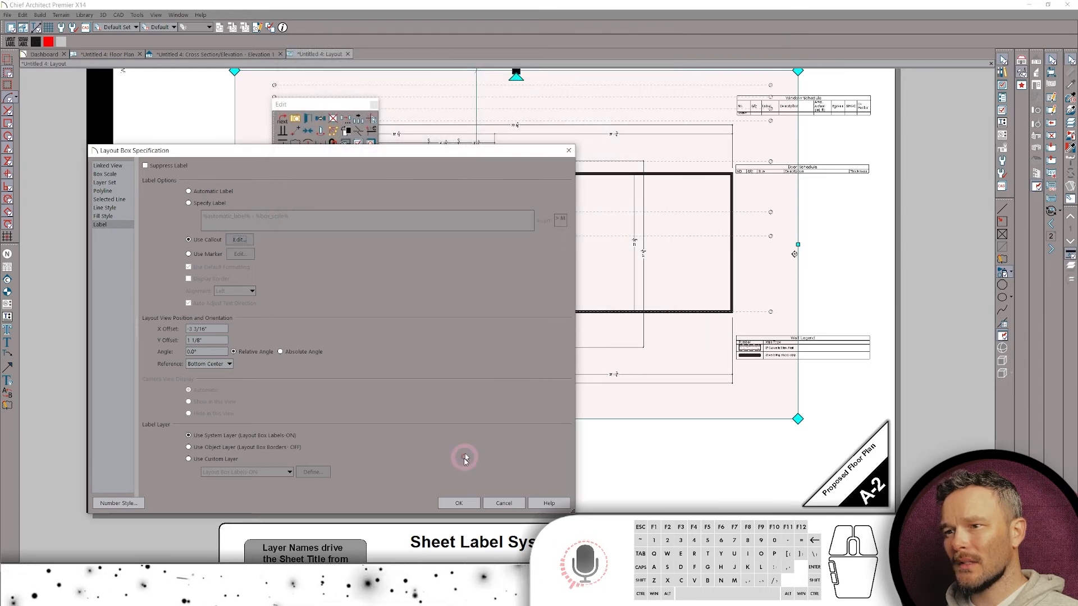
# Accept the layout box specification and check the level label beneath the floor plan on page A-2.
pyautogui.click(466, 502)
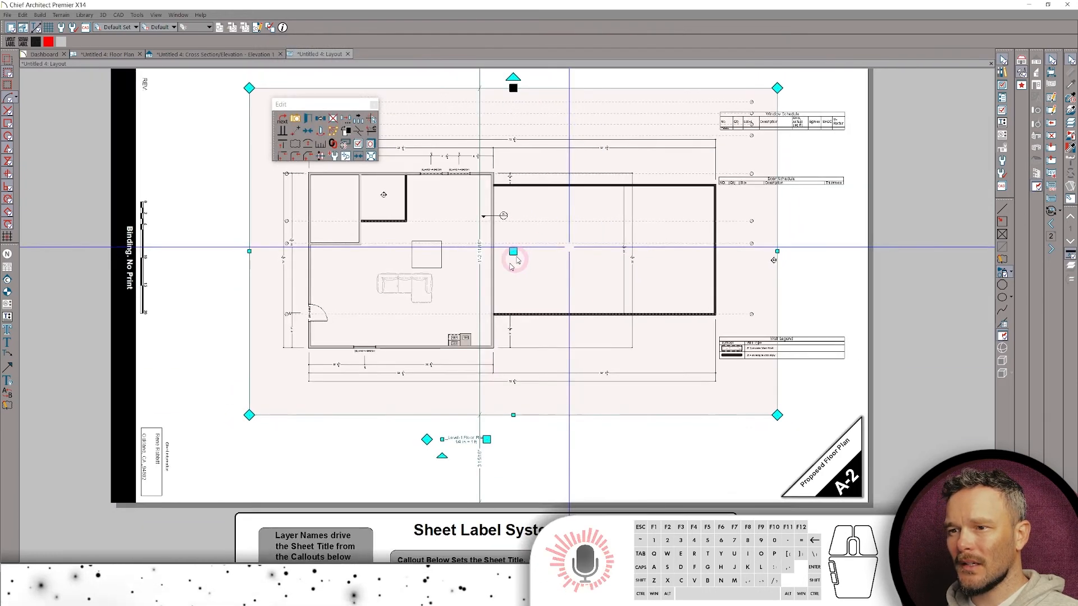
pyautogui.scroll(2, 447, 451)
pyautogui.scroll(6, 448, 443)
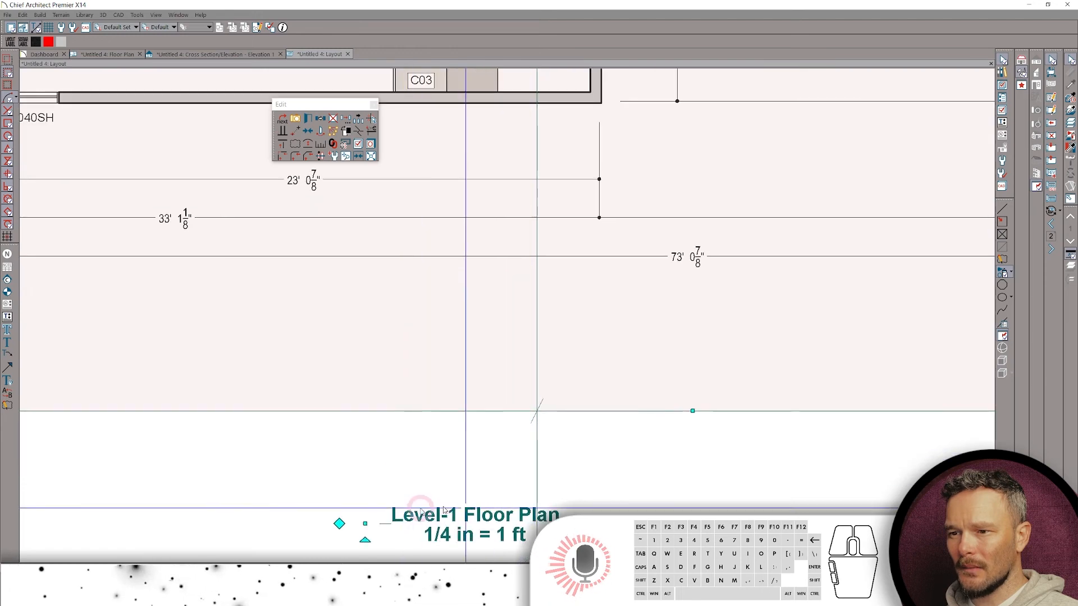
pyautogui.scroll(-4, 542, 331)
pyautogui.scroll(-6, 544, 315)
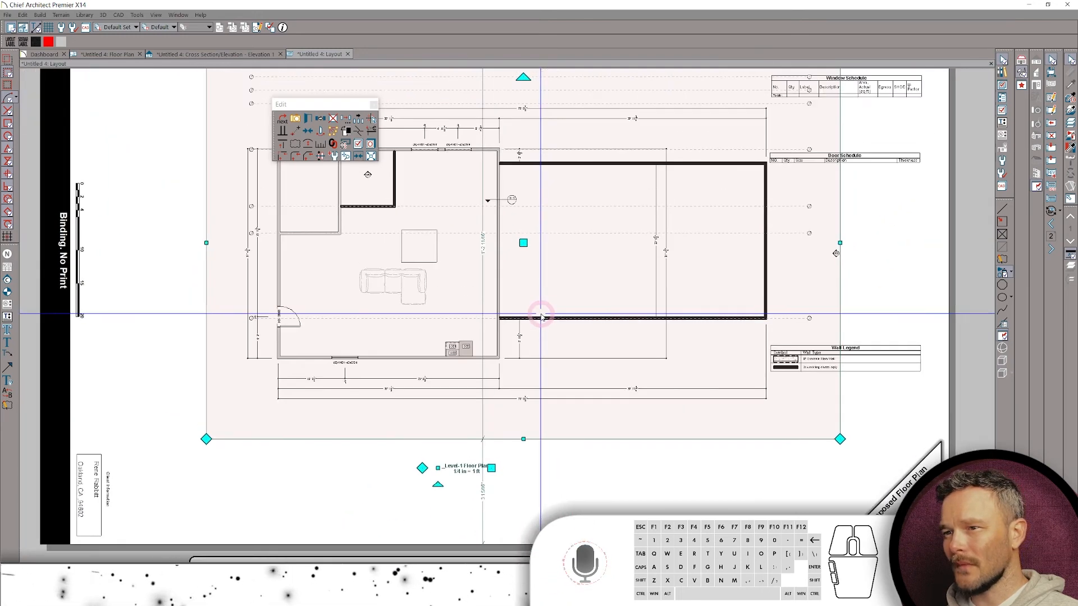
# Replace the placeholder box on page A-3 with a copy of page A-2's floor plan layout box, pasted in the same position.
pyautogui.click(542, 315)
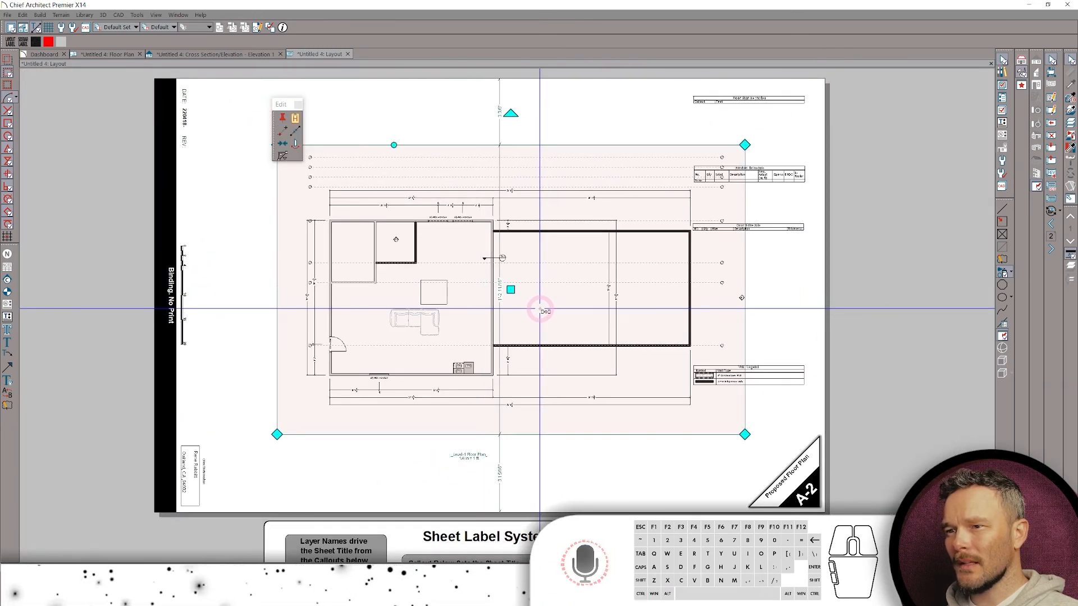
pyautogui.press('pagedown')
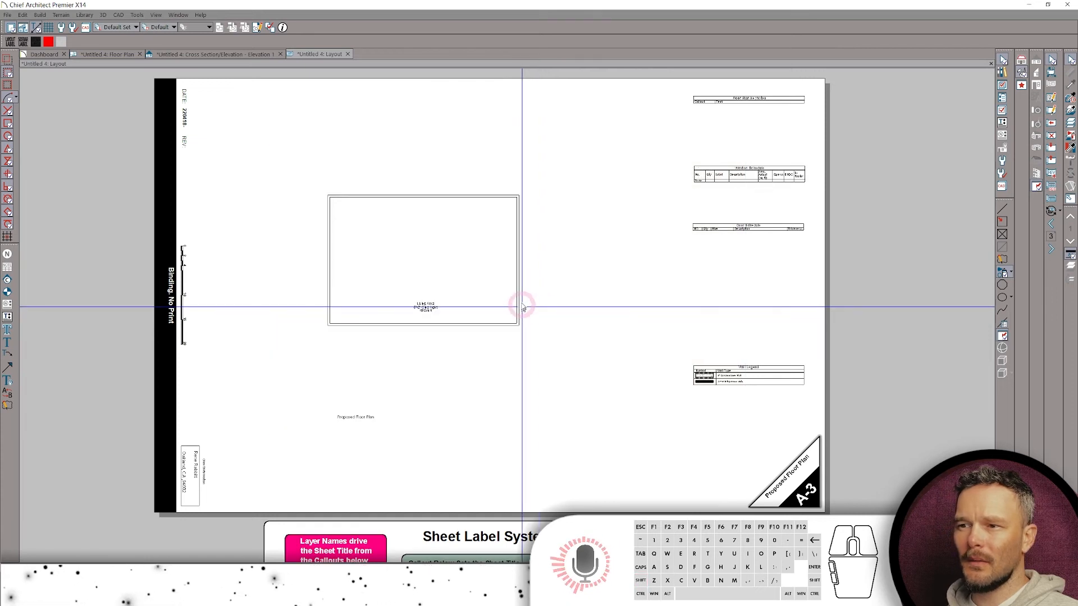
pyautogui.click(521, 300)
pyautogui.press('Delete')
pyautogui.hotkey('ctrl', 'alt', 'c')
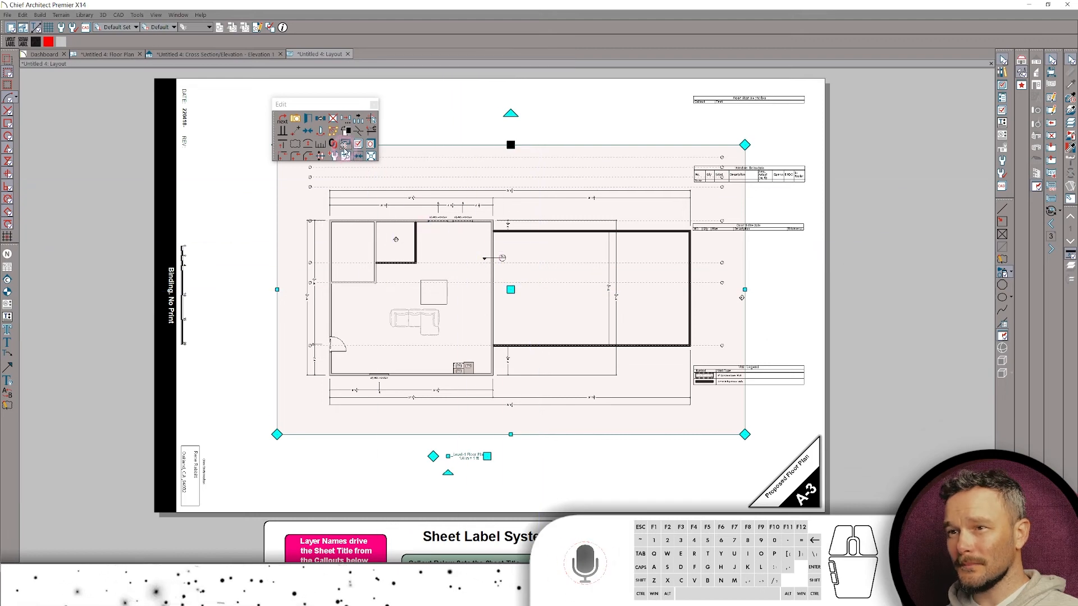
# Set the pasted layout box's linked view to the Foundation floor and check its level label.
pyautogui.click(297, 132)
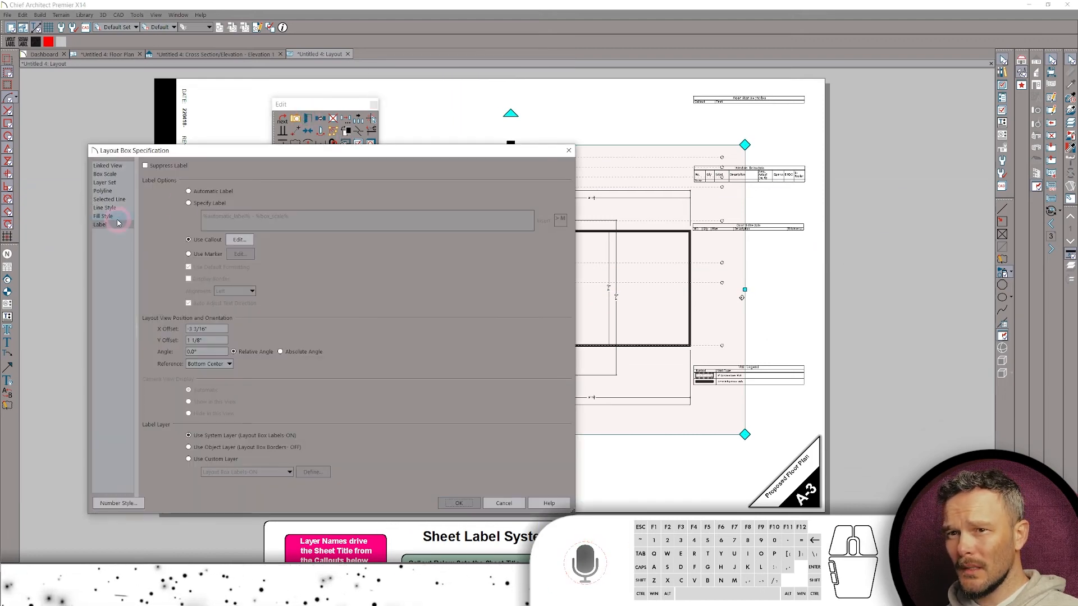
pyautogui.click(112, 166)
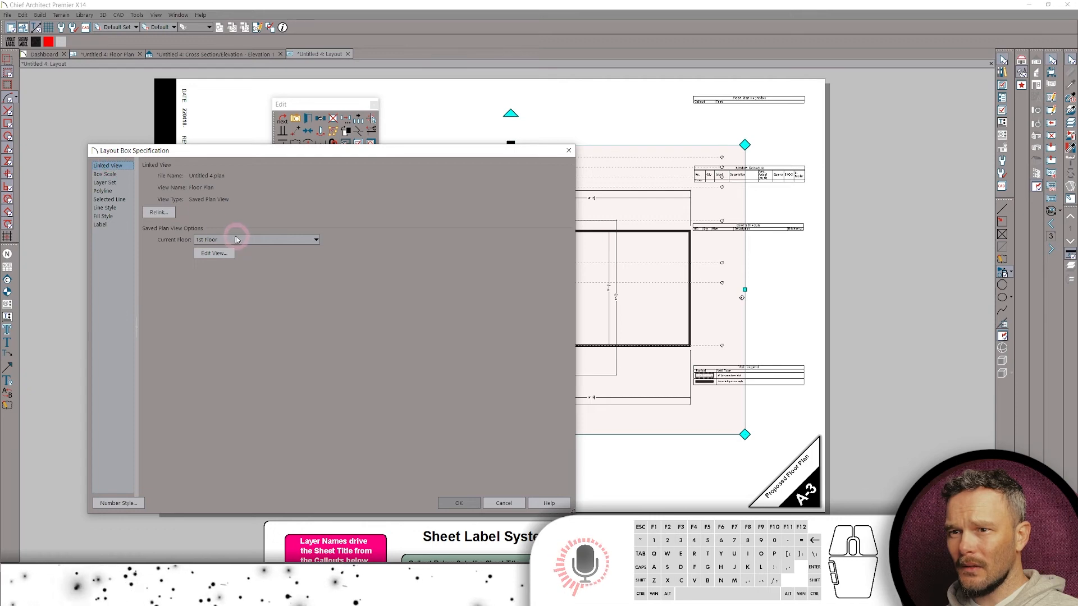
pyautogui.click(238, 240)
pyautogui.click(230, 249)
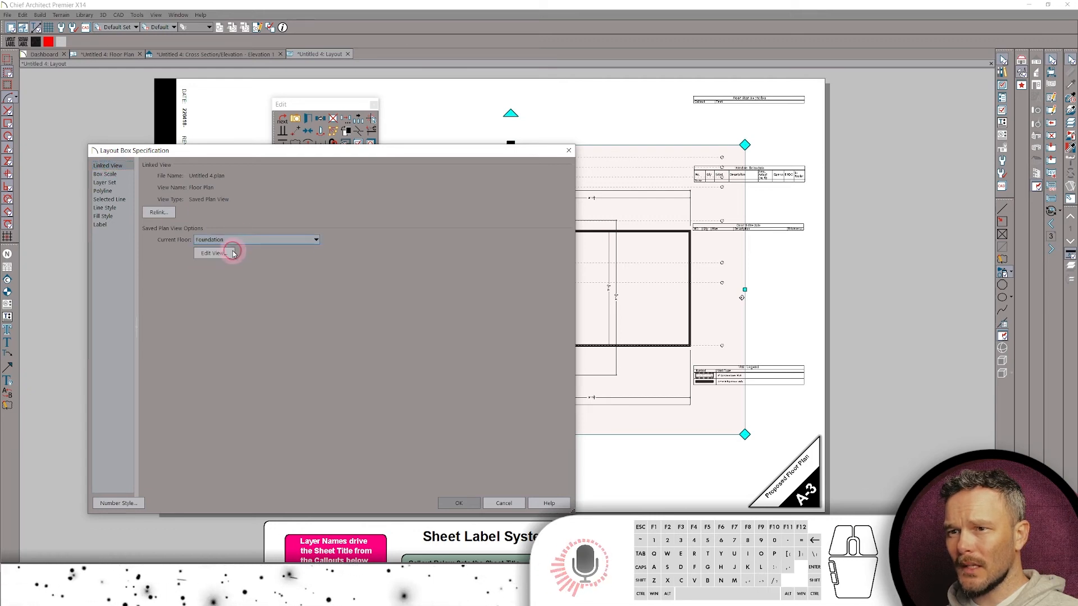
pyautogui.scroll(4, 505, 440)
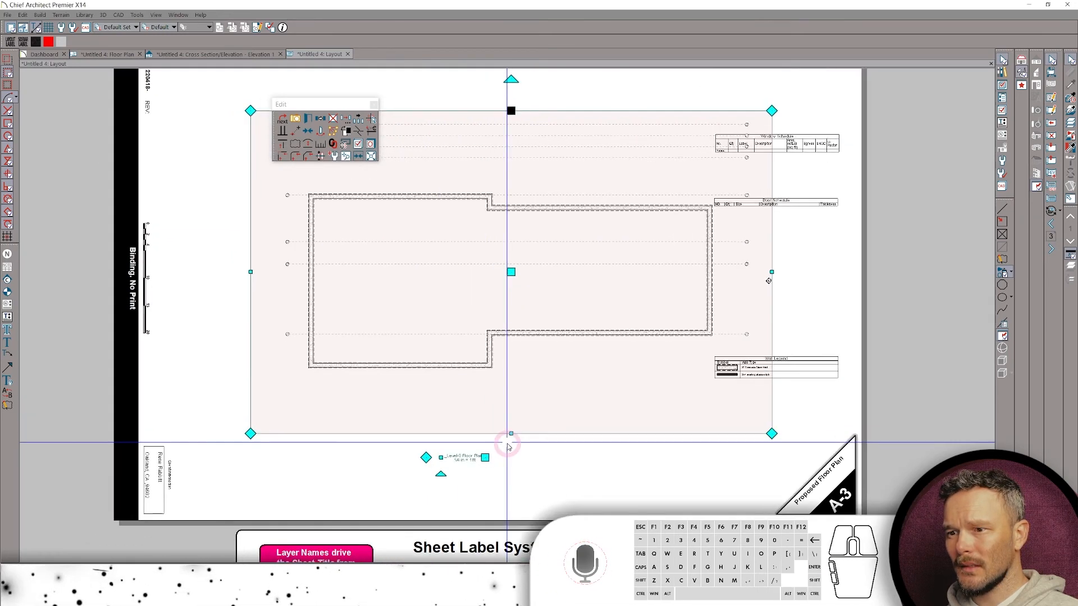
pyautogui.scroll(3, 504, 453)
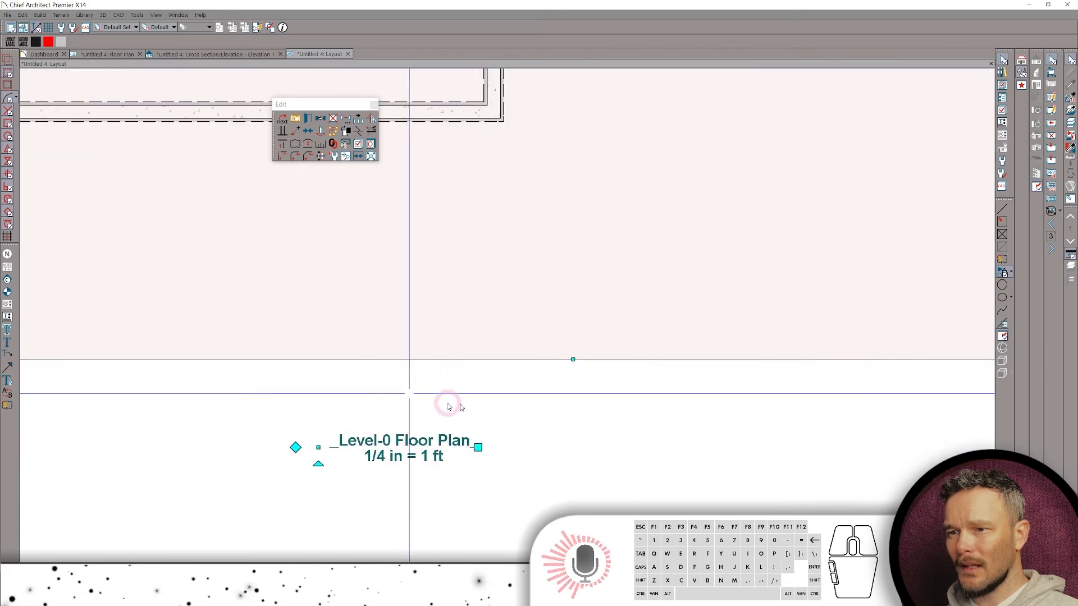
pyautogui.scroll(-5, 517, 308)
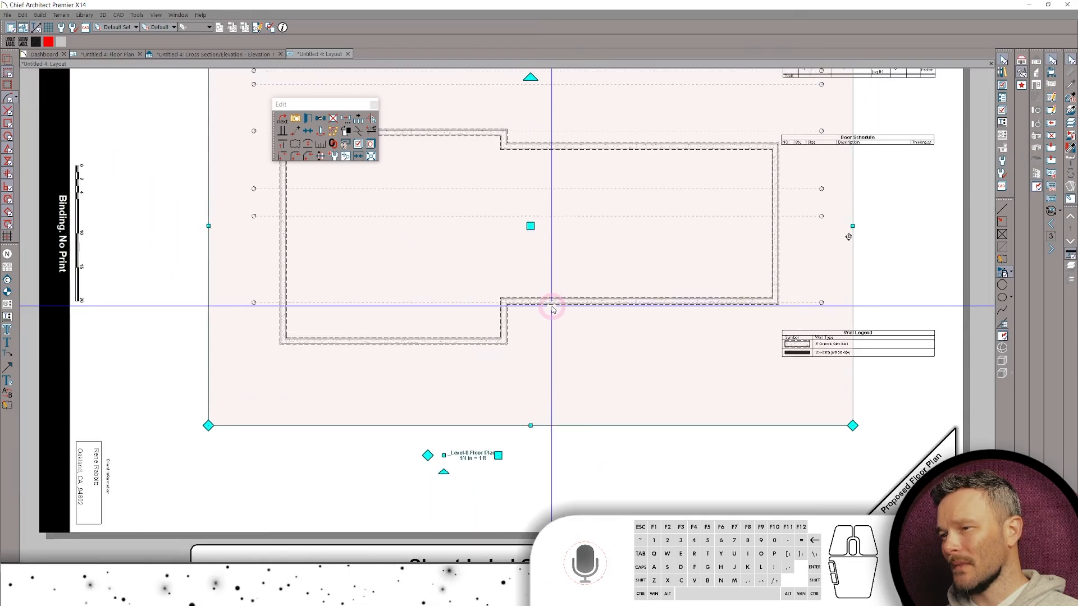
# Move the foundation layout box on page A-3 sideways until it clears the schedules and wall legend.
pyautogui.scroll(-1, 552, 308)
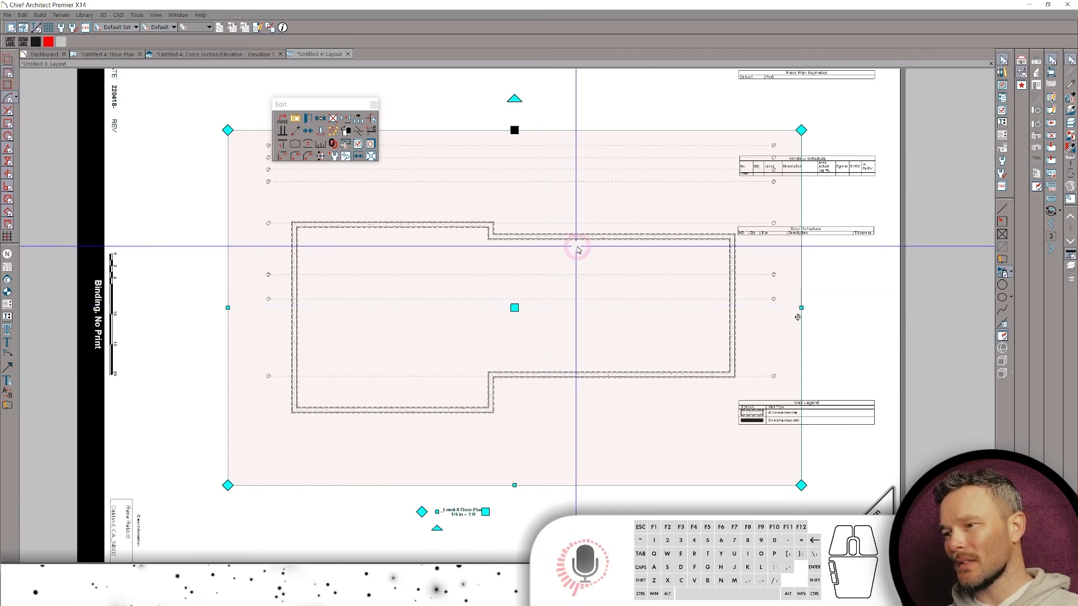
pyautogui.scroll(-3, 657, 215)
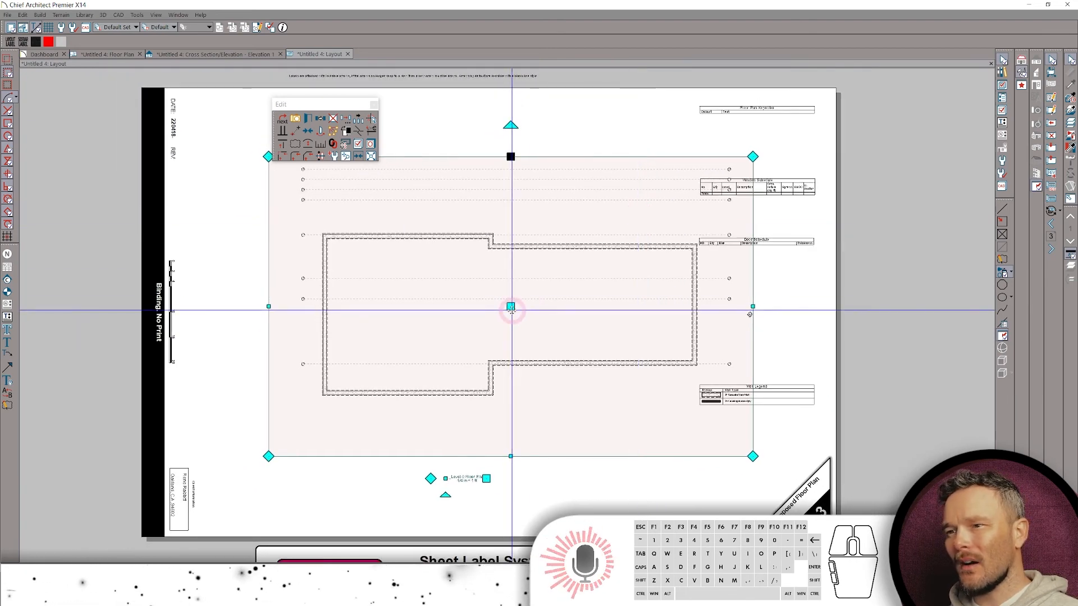
pyautogui.moveTo(510, 306); pyautogui.dragTo(451, 306)
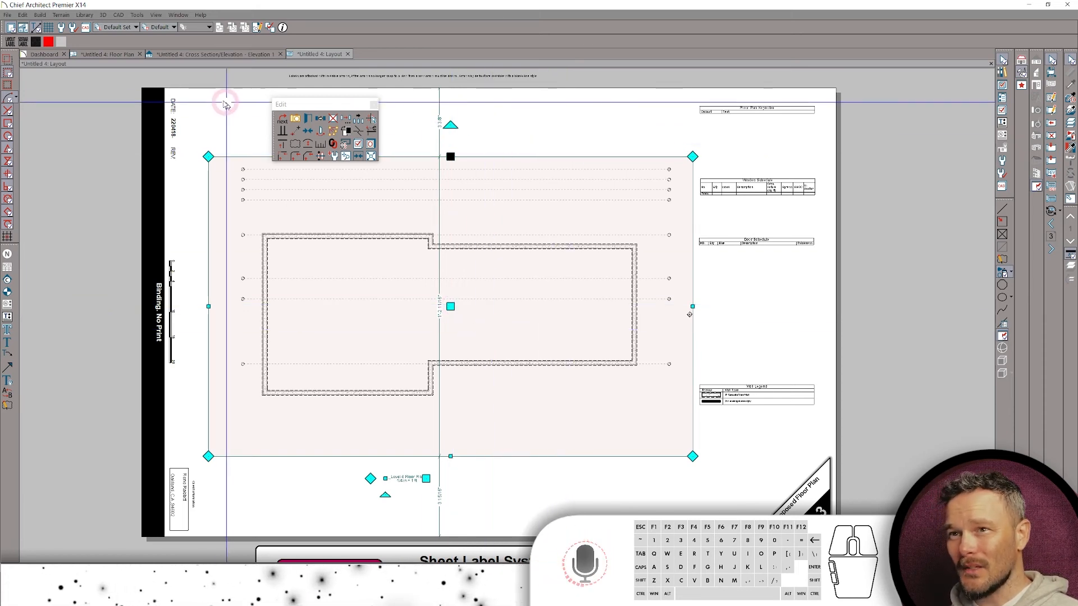
# Return to the floor plan, display the Project Browser and collapse the plan's CAD Details list.
pyautogui.click(101, 56)
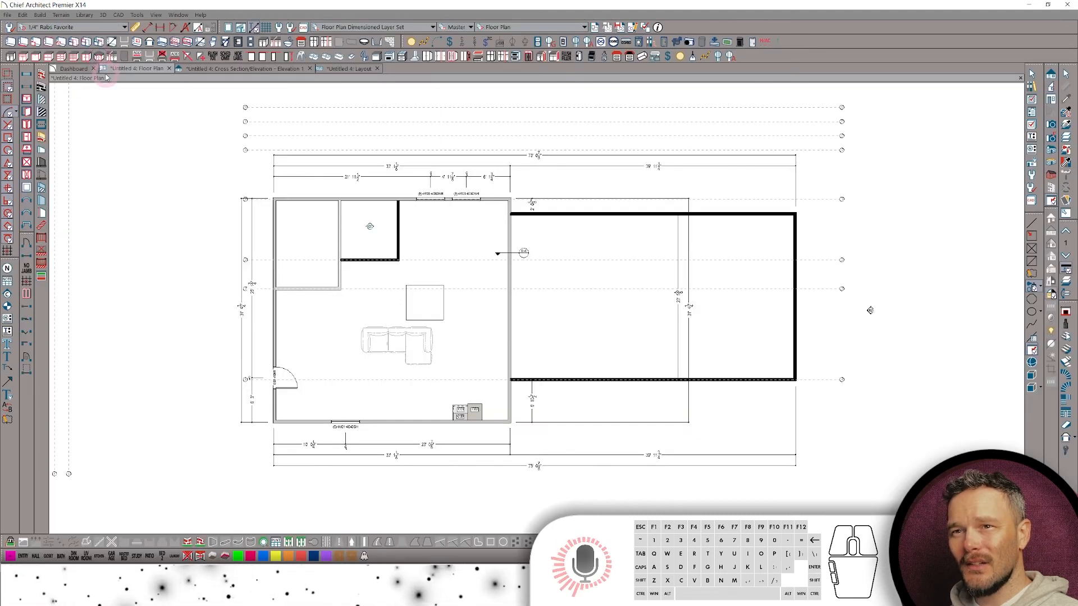
pyautogui.click(1030, 111)
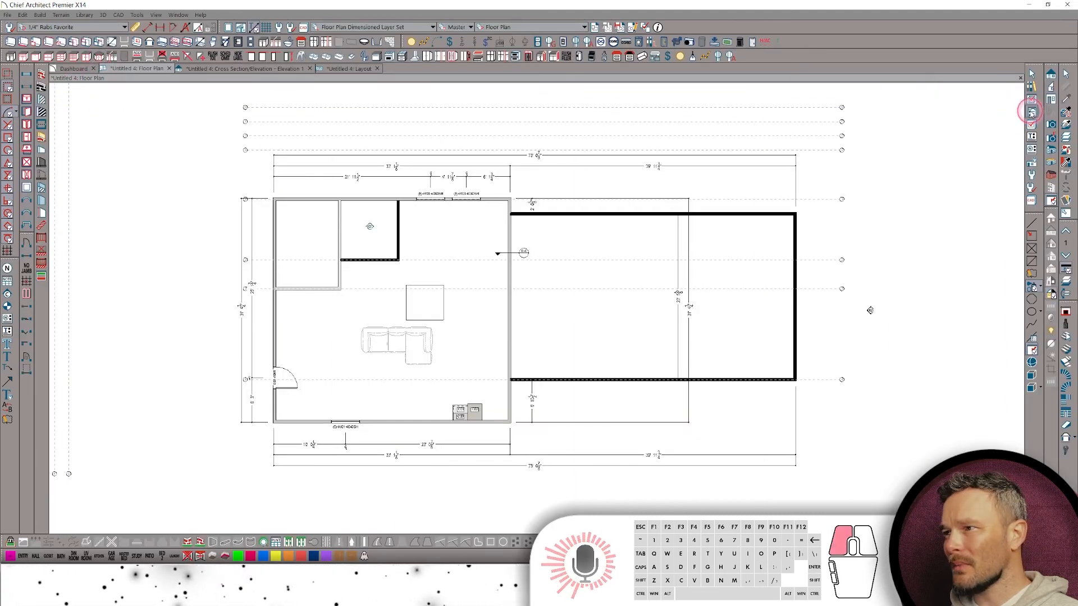
pyautogui.scroll(7, 102, 191)
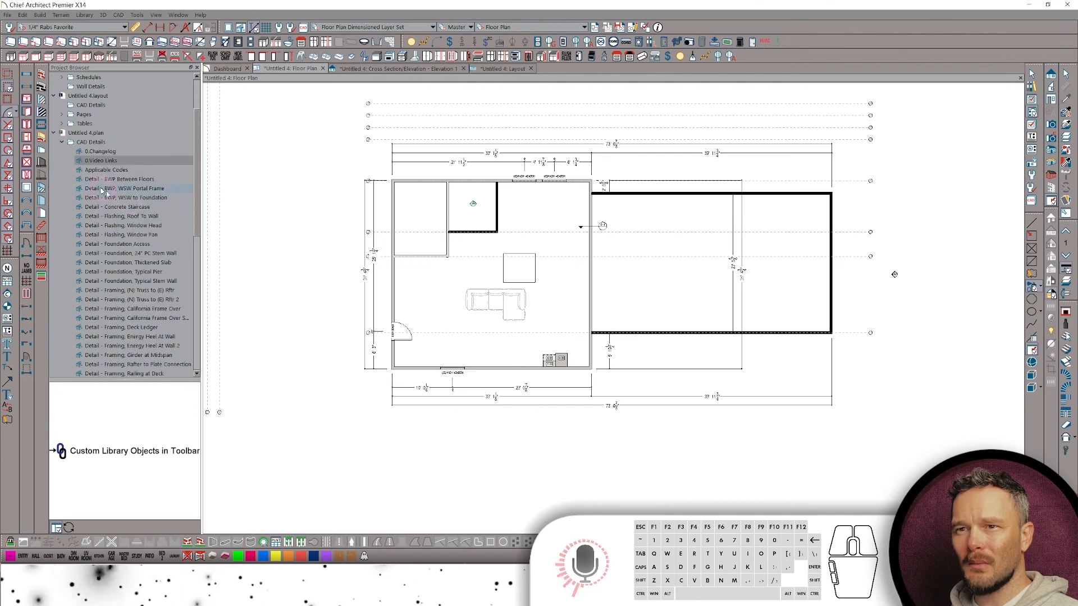
pyautogui.click(63, 142)
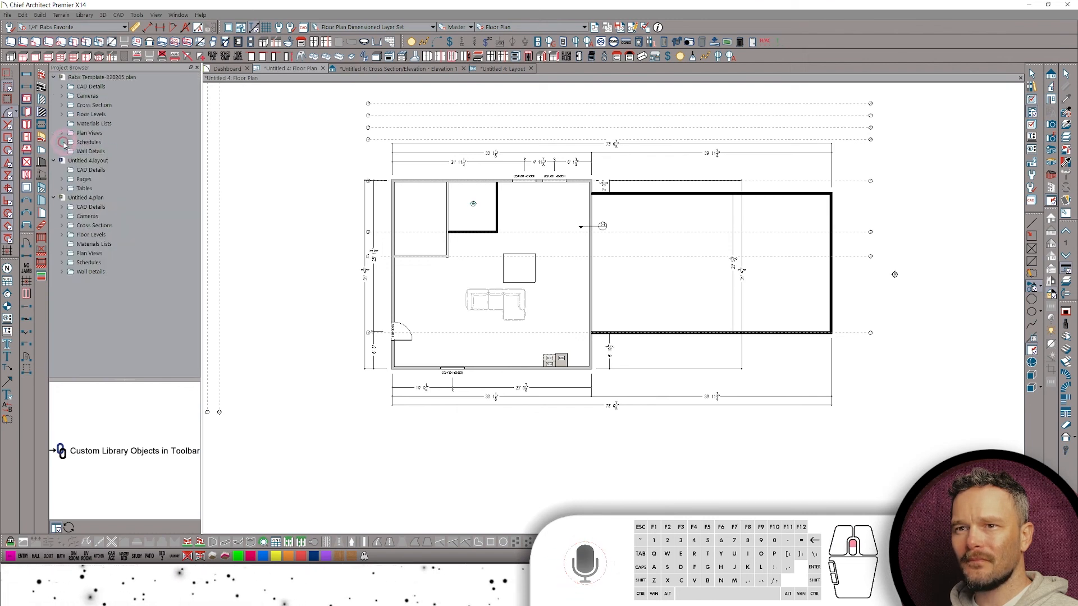
# Open Front Elevation-E3 from the cross sections of Rabs Template-220205.plan and bring the house into view.
pyautogui.click(62, 105)
pyautogui.click(109, 115)
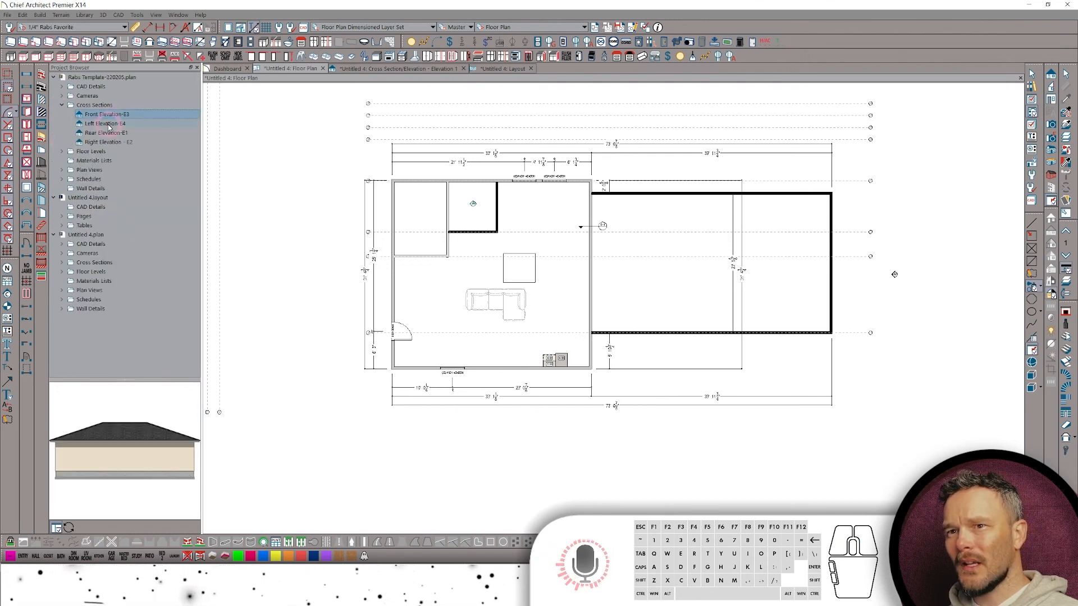
pyautogui.click(110, 124)
pyautogui.click(109, 115)
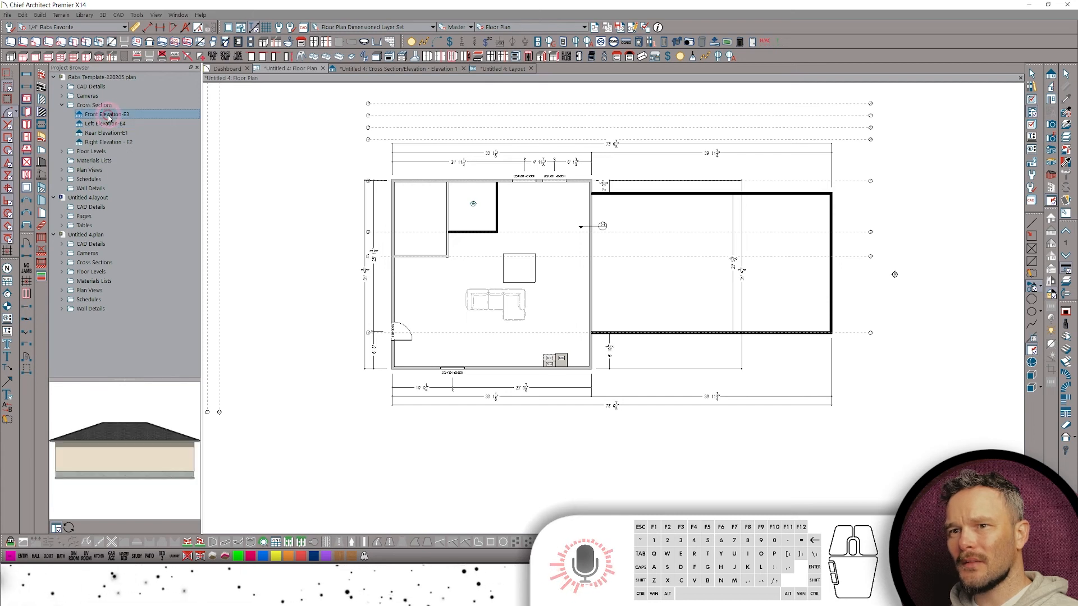
pyautogui.doubleClick(107, 116)
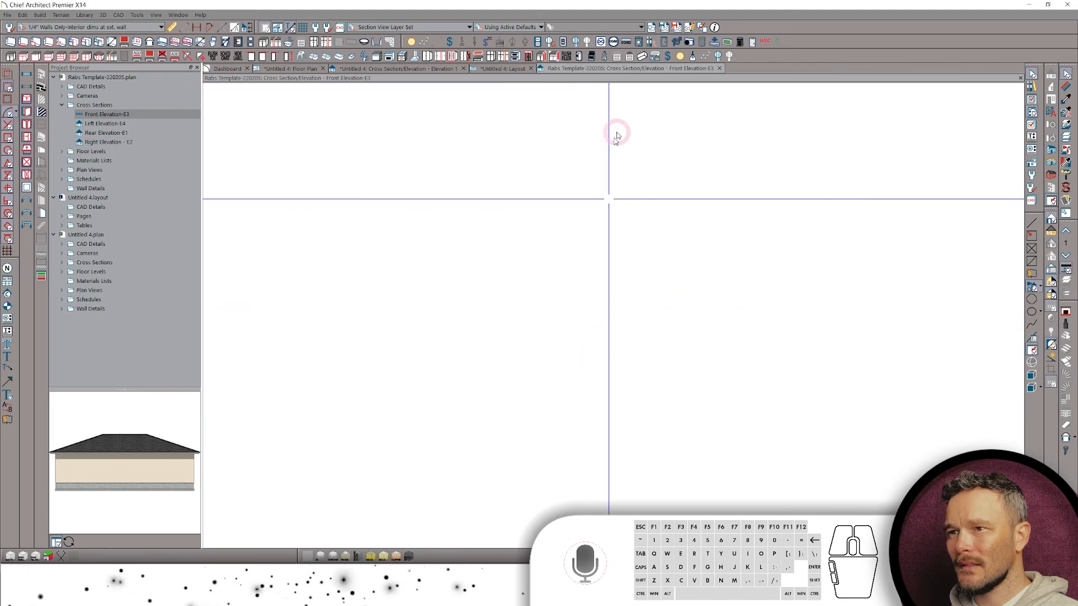
pyautogui.click(177, 14)
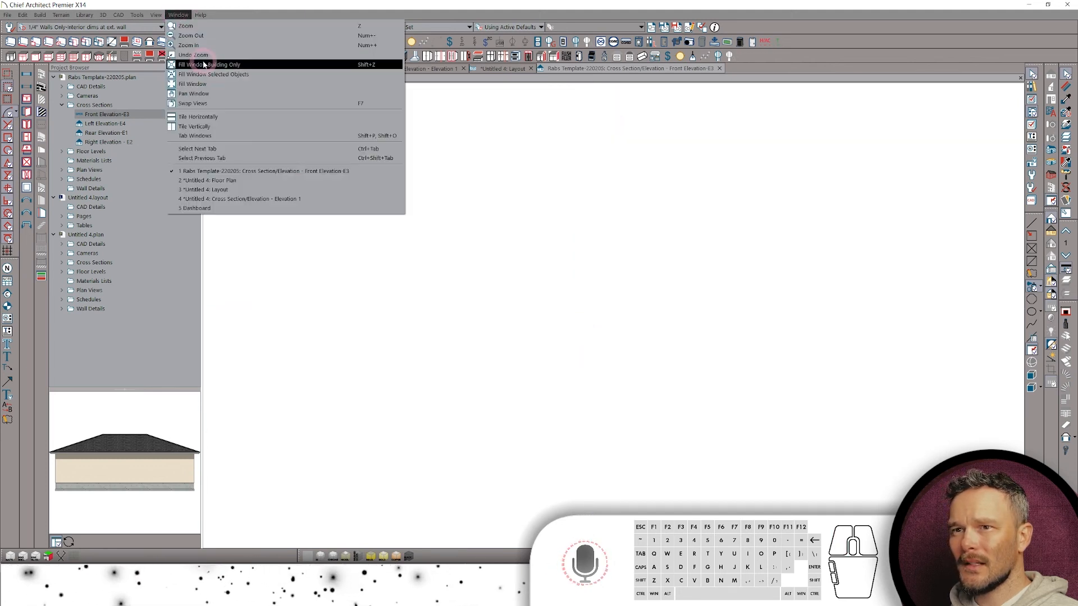
pyautogui.click(200, 56)
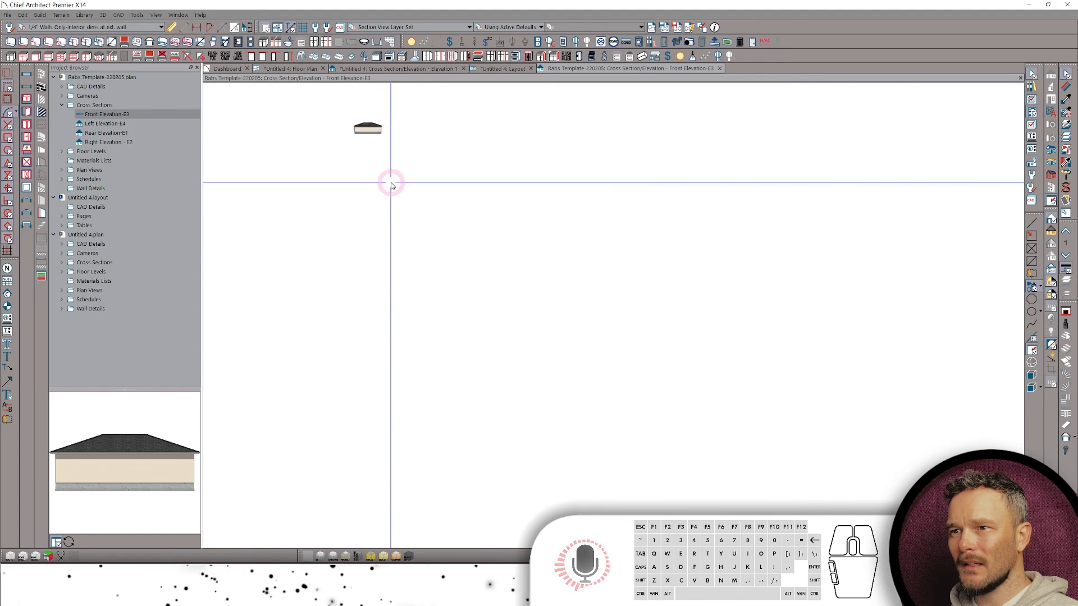
pyautogui.scroll(6, 393, 186)
pyautogui.scroll(10, 415, 241)
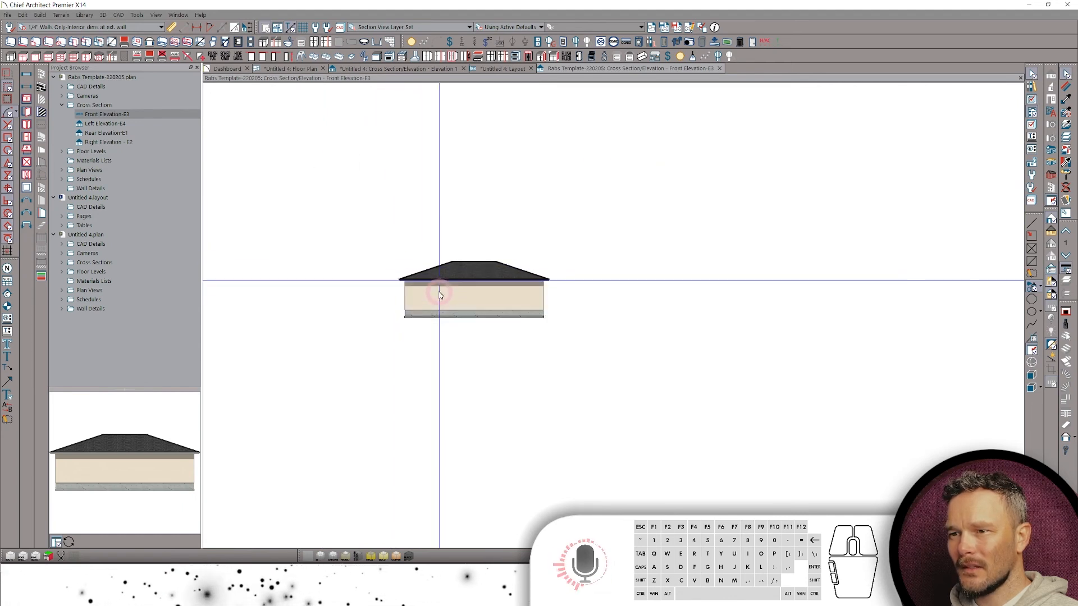
pyautogui.moveTo(489, 272); pyautogui.dragTo(509, 272, button='middle')
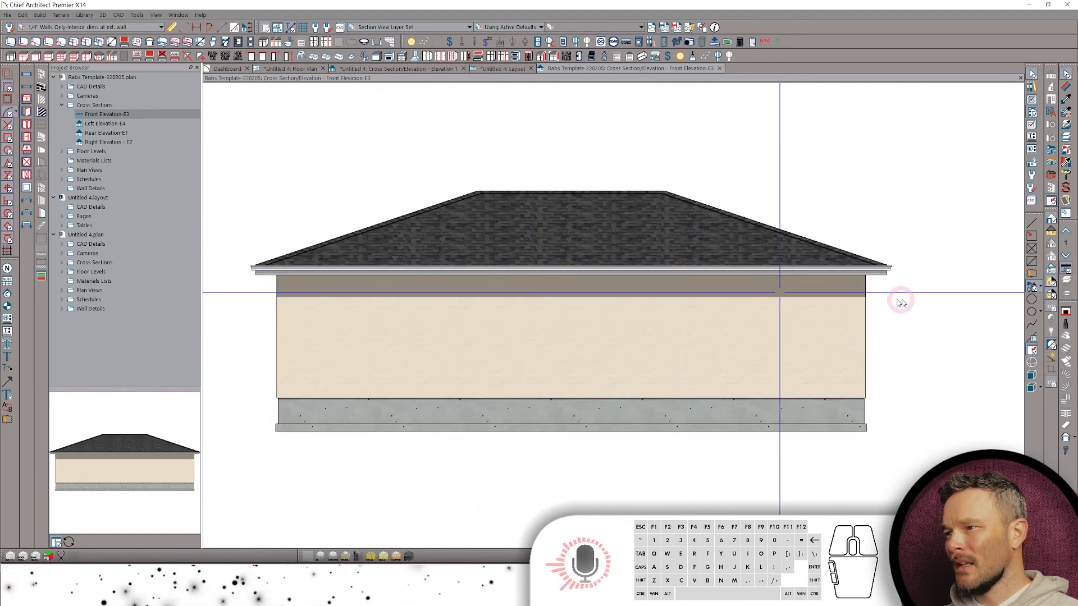
# Render the front elevation as Vector View and lower that technique's shadow intensity to 20%.
pyautogui.click(1051, 233)
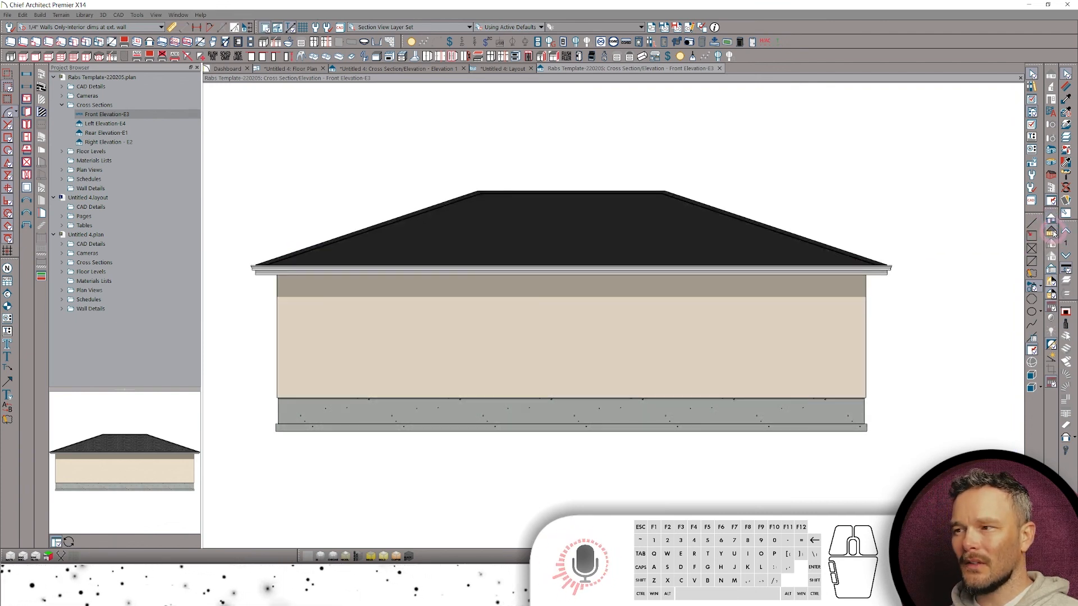
pyautogui.click(1053, 269)
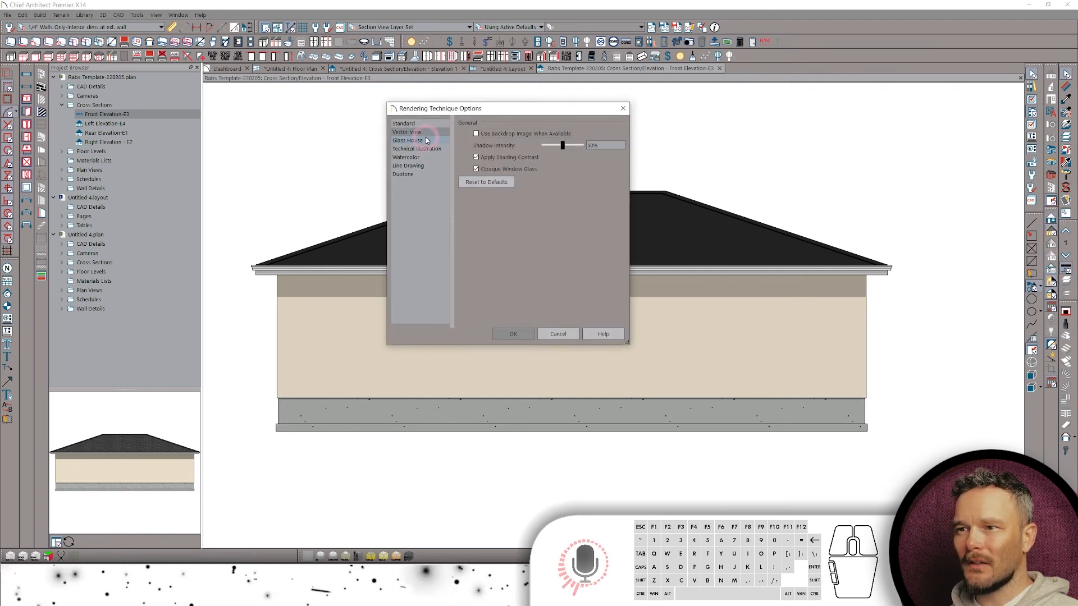
pyautogui.click(552, 147)
pyautogui.click(552, 147)
pyautogui.click(551, 146)
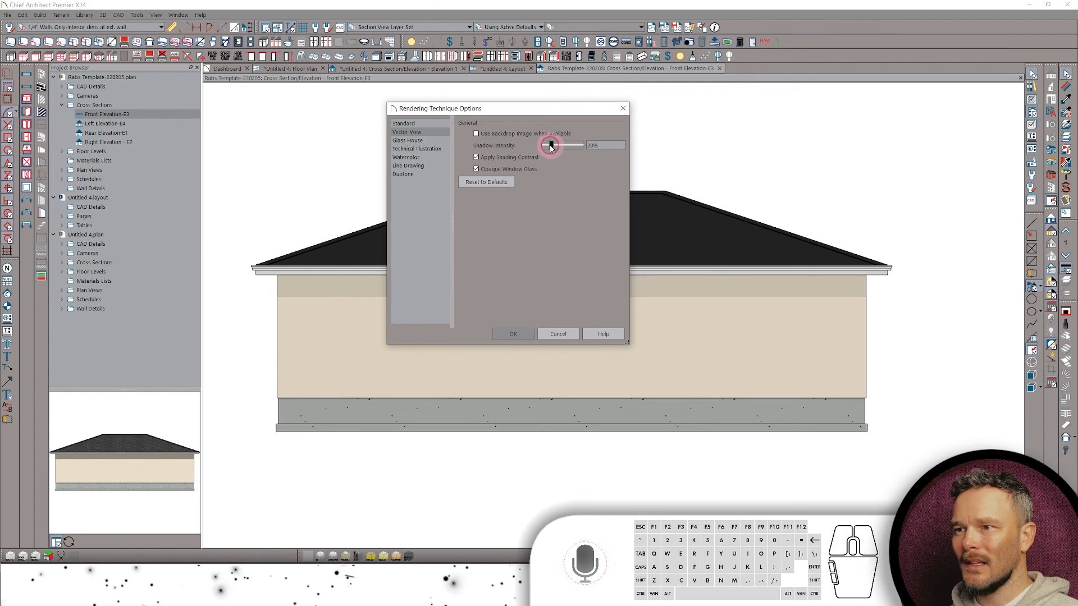
pyautogui.click(512, 333)
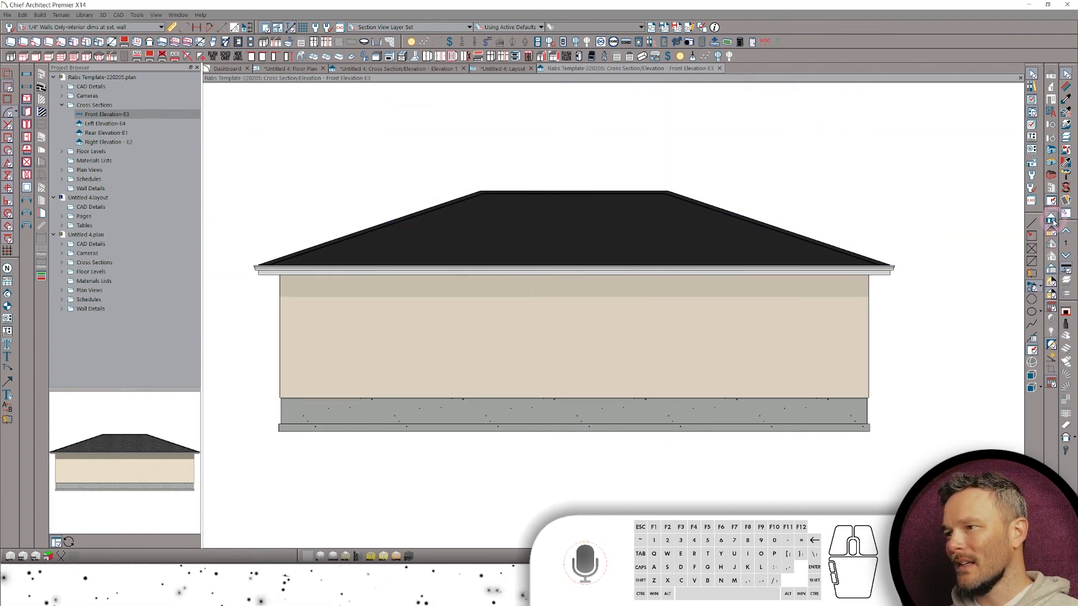
# Return the front elevation to Standard rendering, close it with the camera saved, and view the whole floor plan.
pyautogui.click(1051, 221)
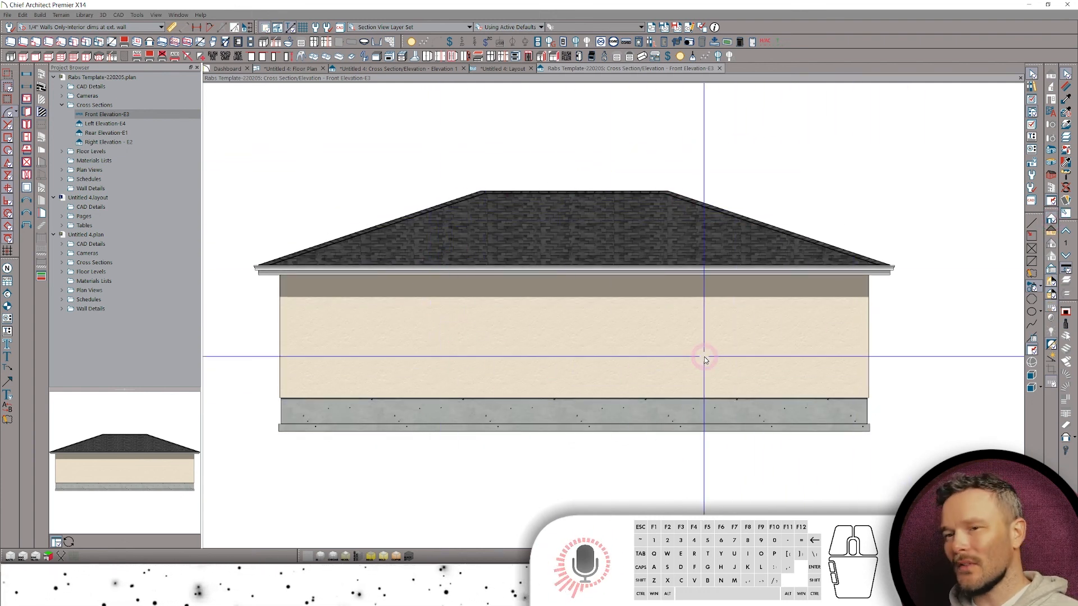
pyautogui.click(720, 68)
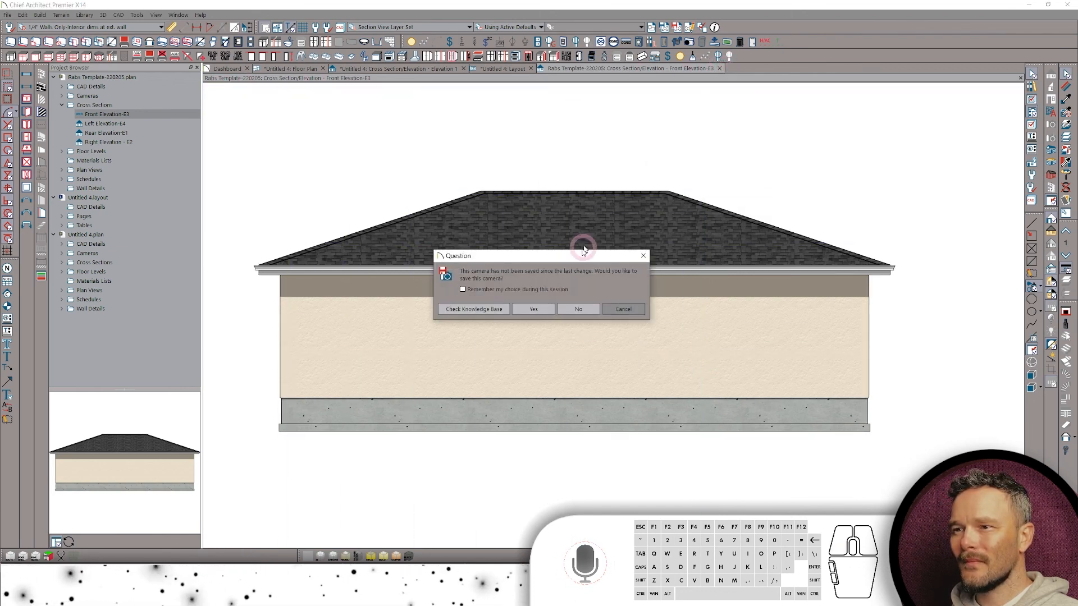
pyautogui.click(533, 310)
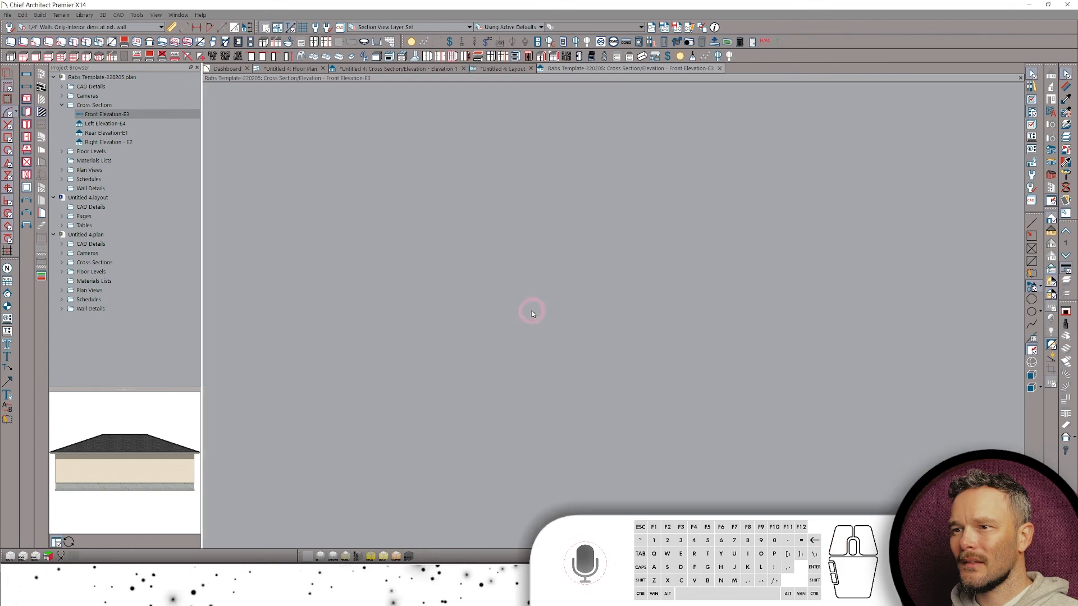
pyautogui.scroll(-5, 523, 262)
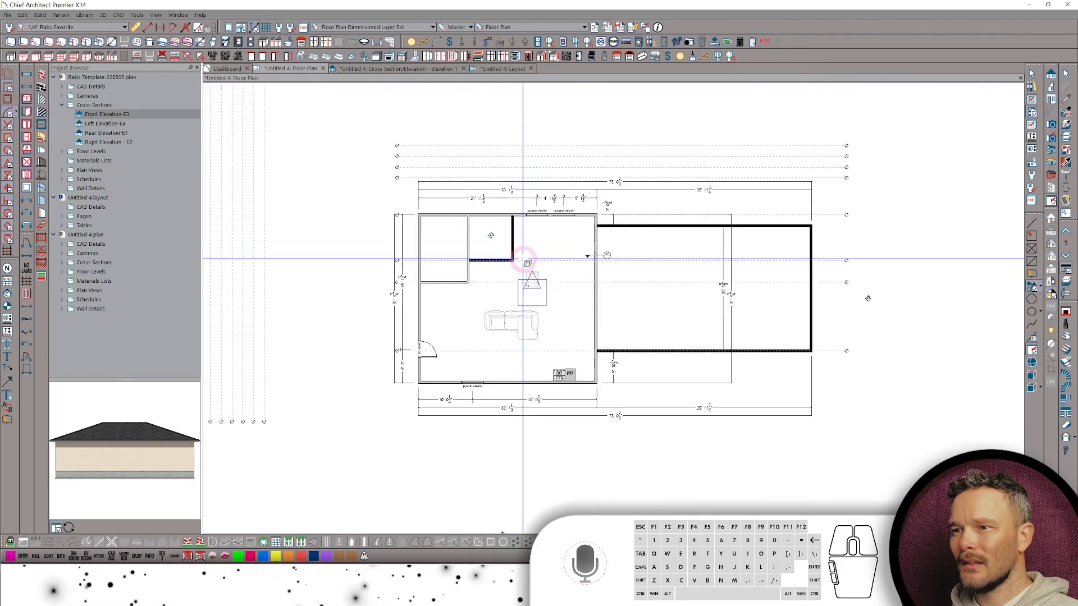
pyautogui.scroll(-2, 627, 218)
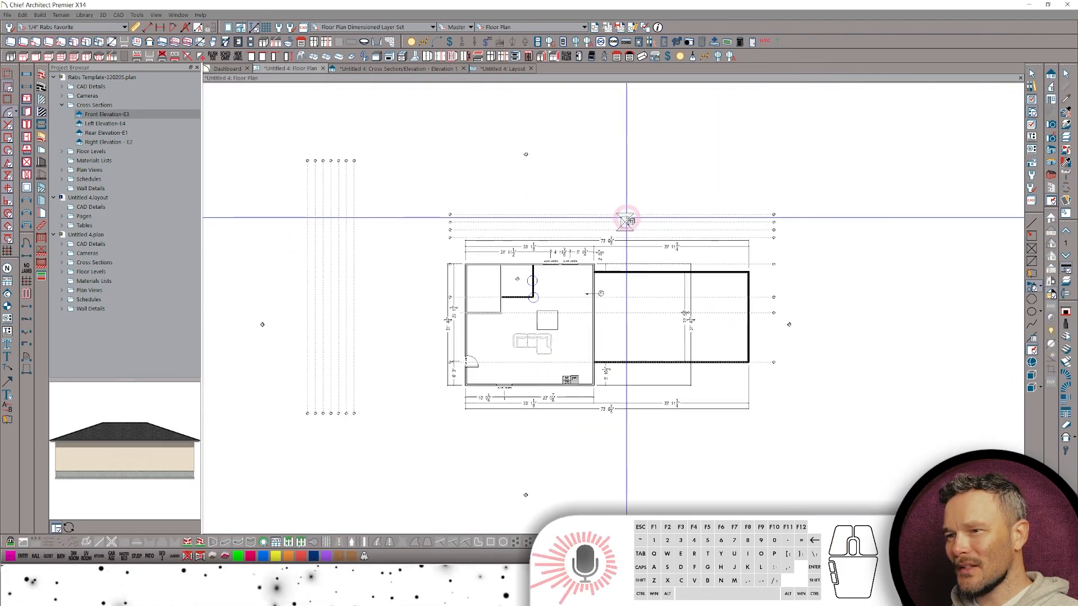